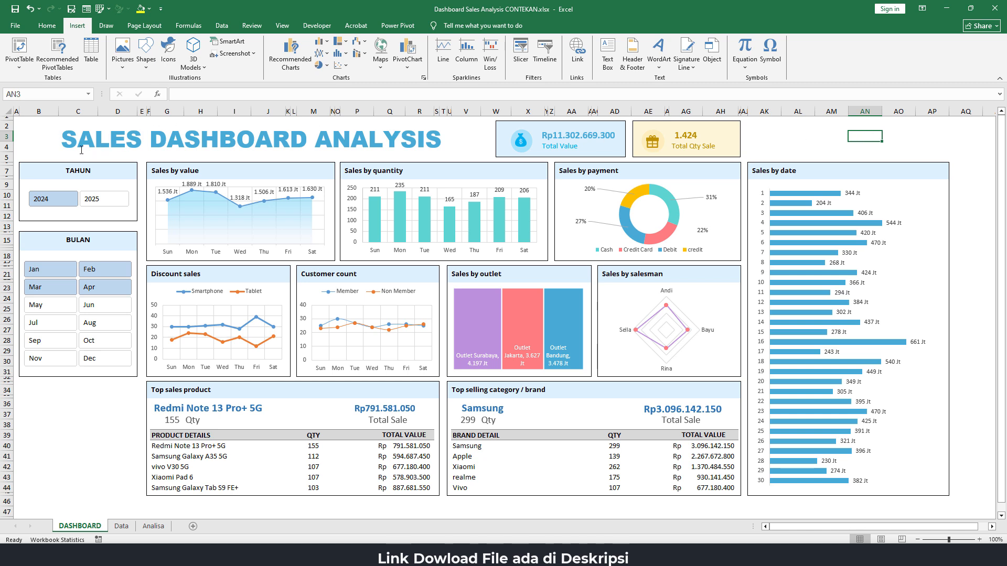
Filter the finished sample dashboard to the year 2025 and by different months from January through April
left_click(102, 202)
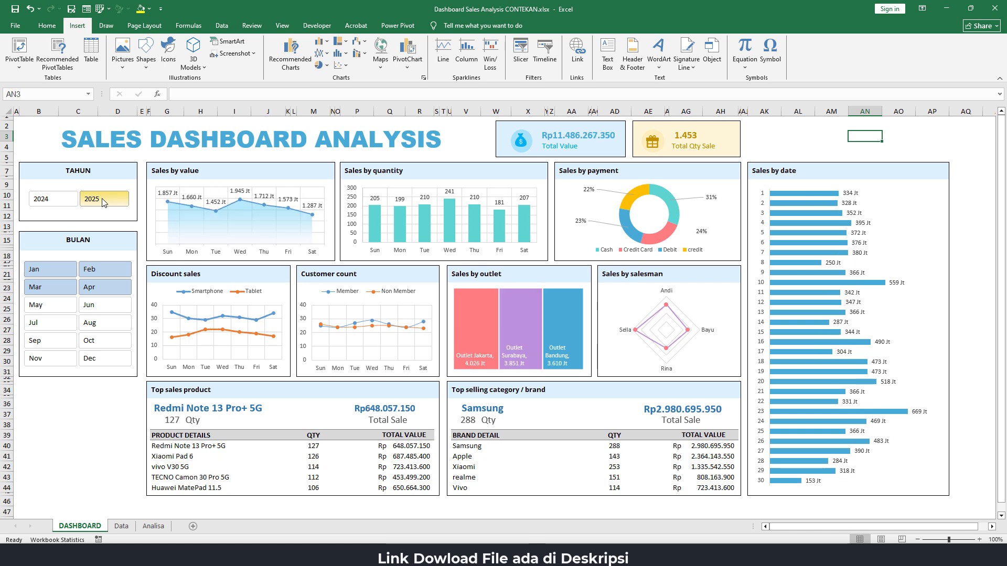
left_click(49, 269)
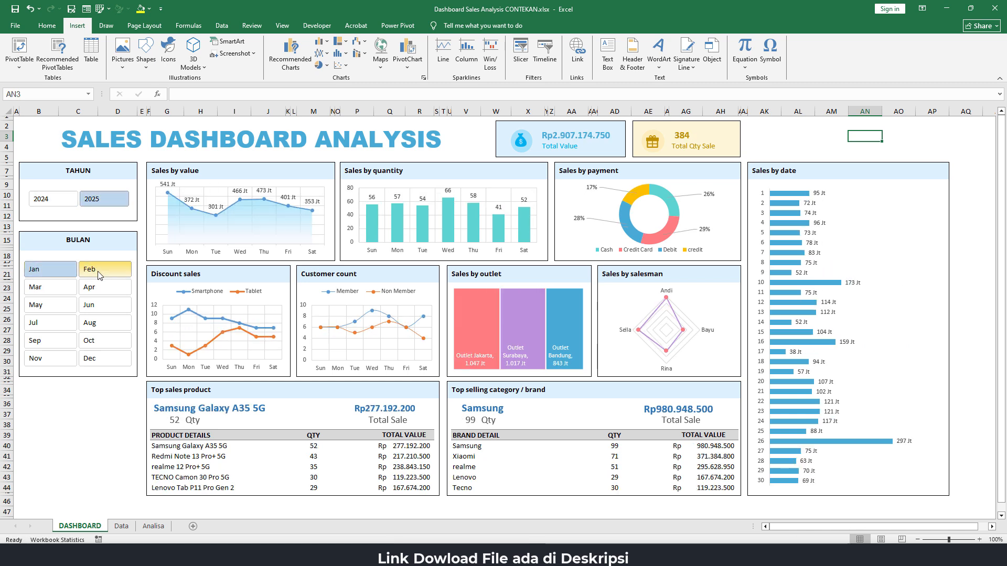
left_click(97, 274)
left_click(97, 288)
left_click(60, 290)
left_click_drag(43, 269, 90, 293)
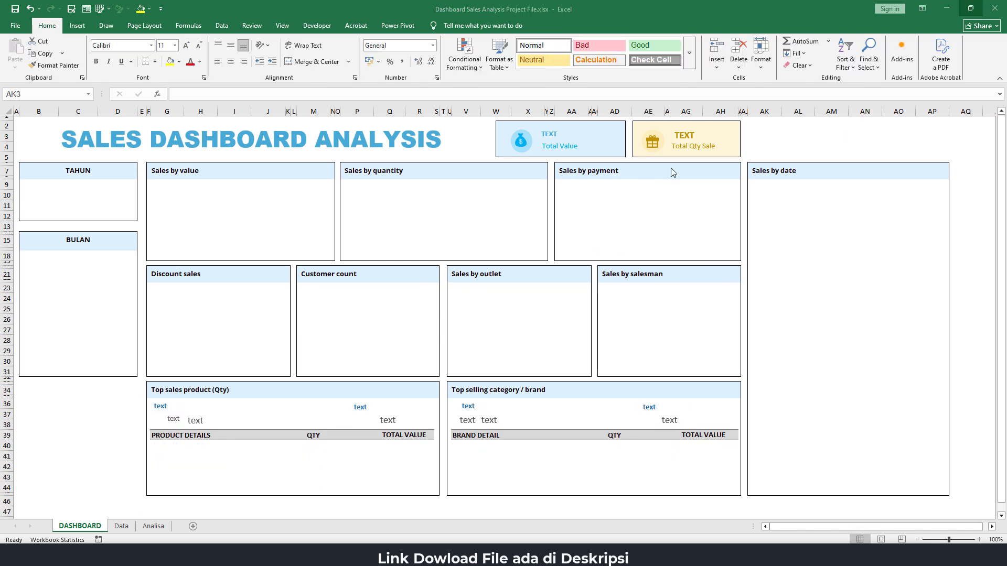
Look through the DASHBOARD template, the sales records on the Data sheet and the headings on the Analisa sheet
left_click(847, 132)
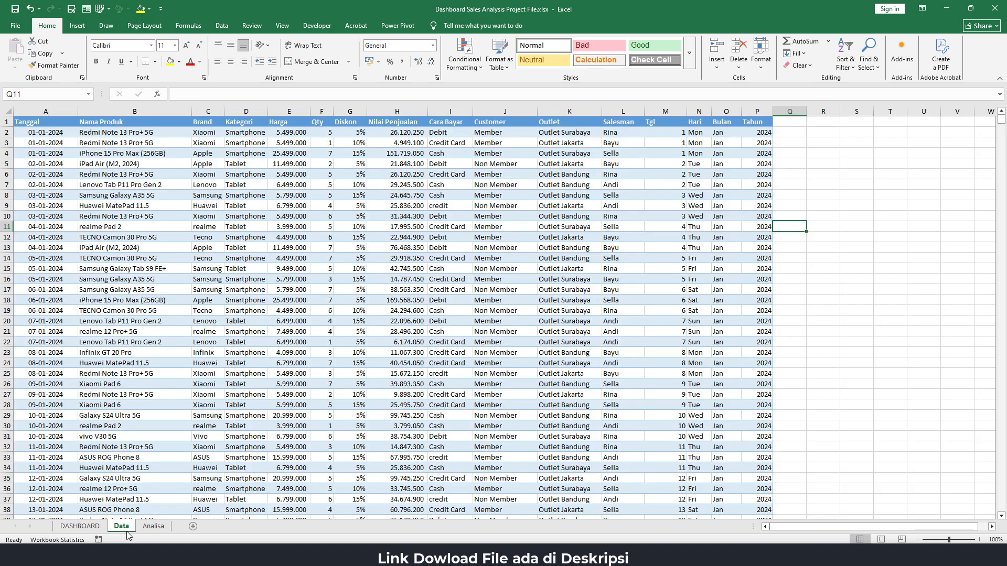
left_click(124, 527)
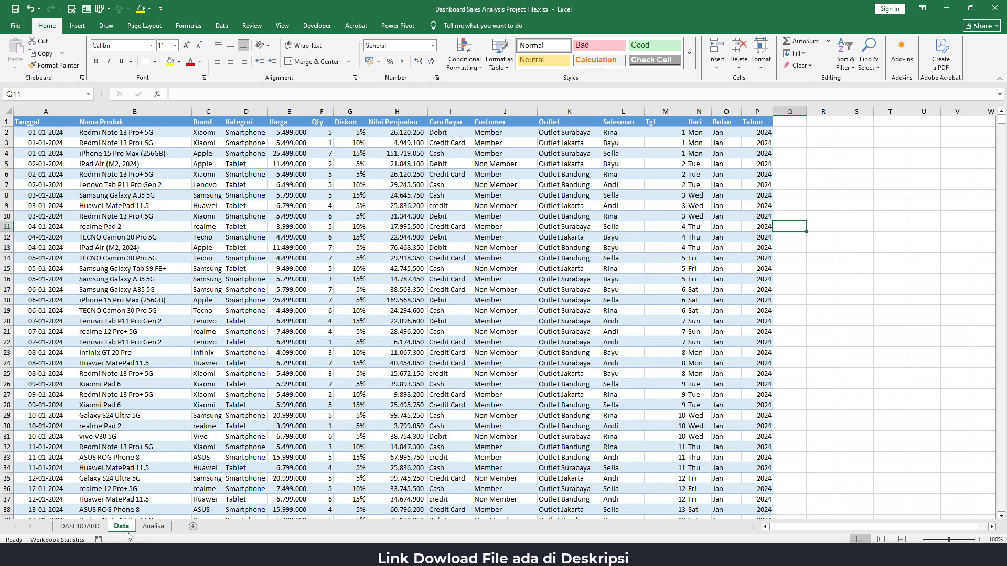
left_click(143, 258)
left_click(151, 205)
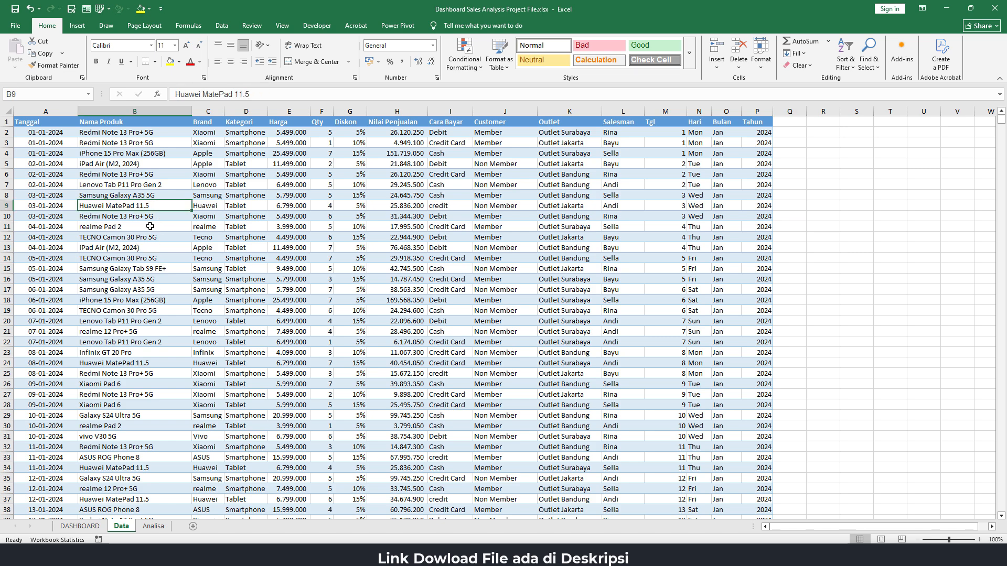
left_click(150, 226)
scroll(149, 309, "down", 10)
scroll(148, 317, "up", 10)
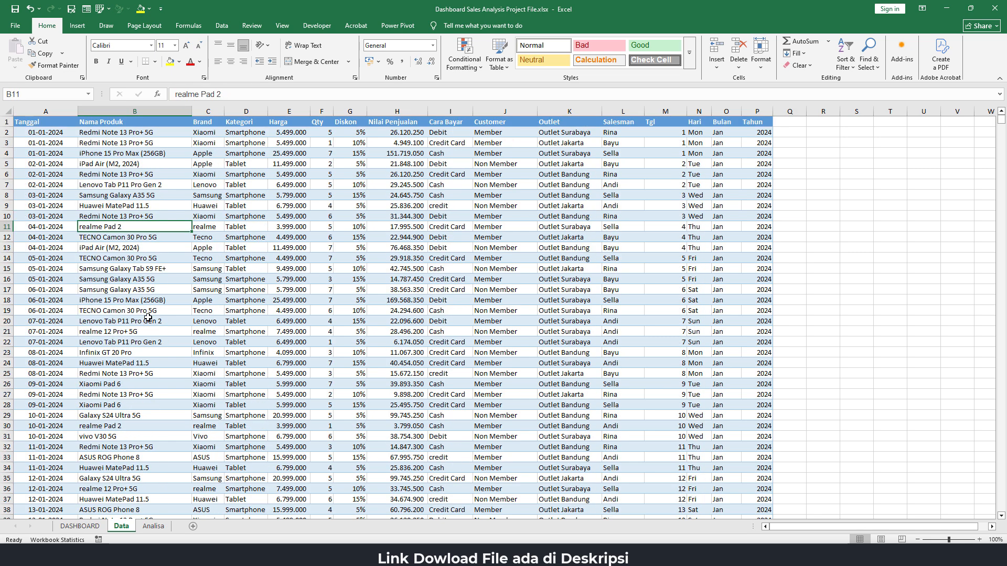
left_click(156, 529)
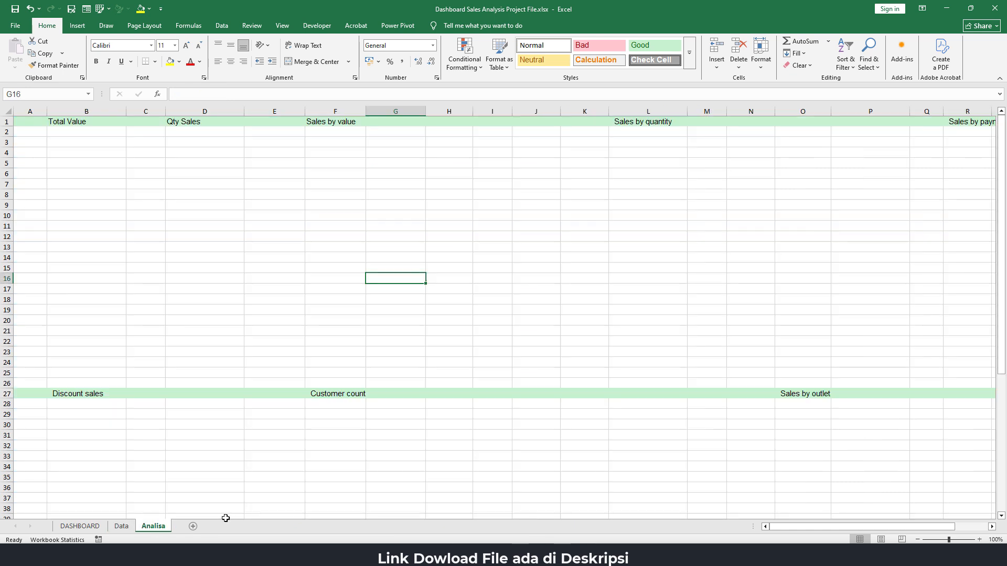
left_click(193, 274)
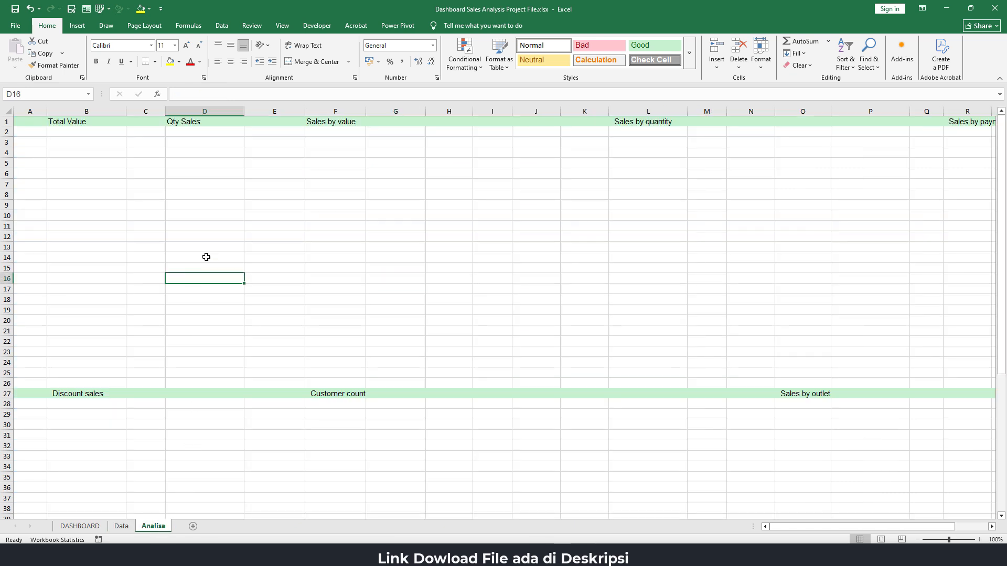
left_click(77, 152)
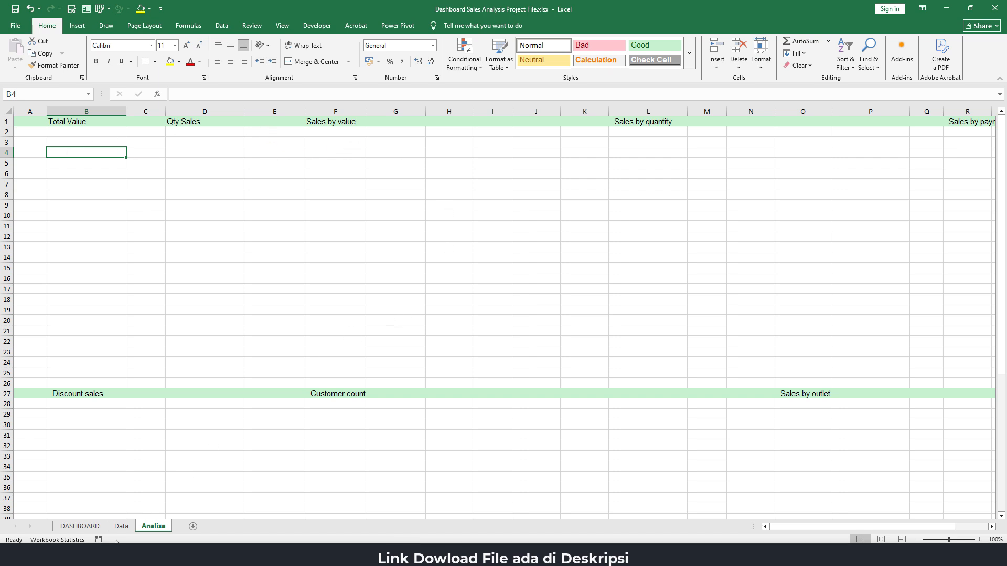
left_click(80, 526)
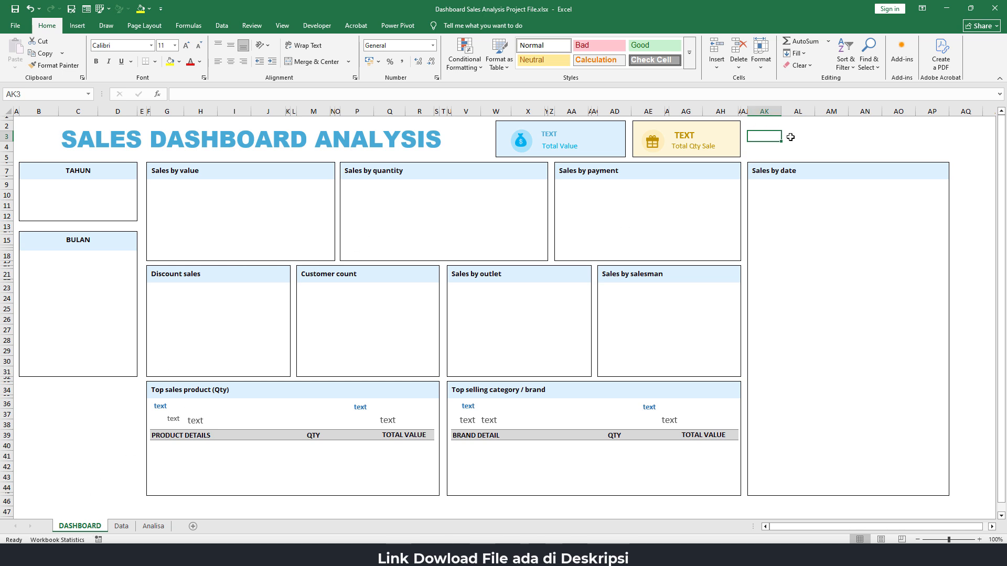
Convert the sales records on the Data sheet, range A1:P2149, into a table with headers
left_click(123, 527)
left_click(138, 300)
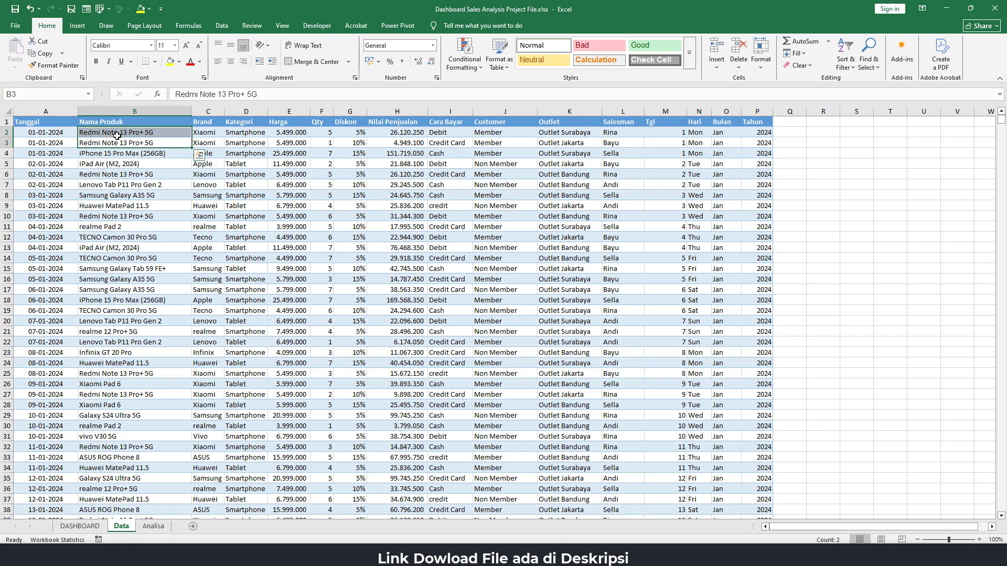
left_click_drag(108, 141, 117, 134)
left_click(133, 155)
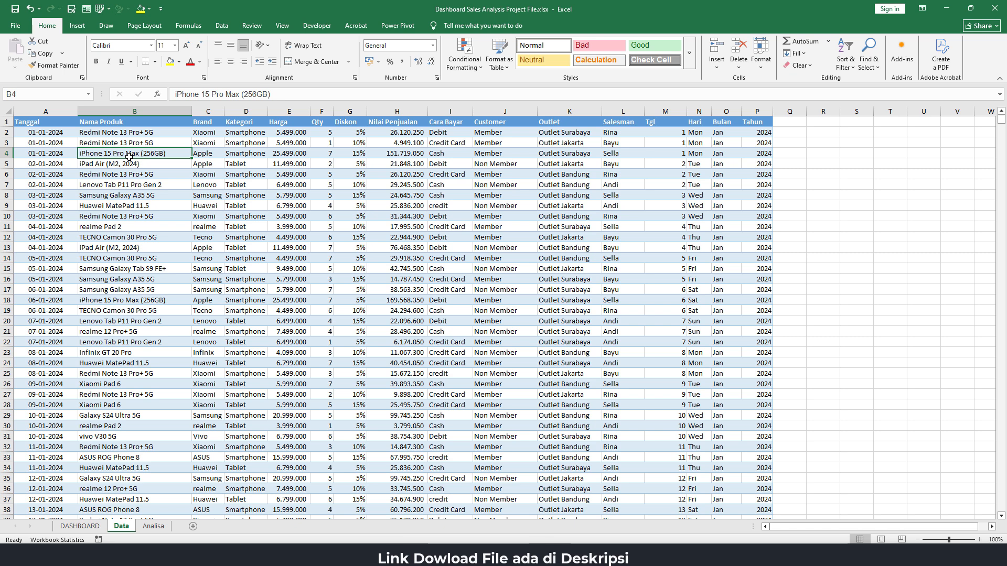
key("ctrl+a")
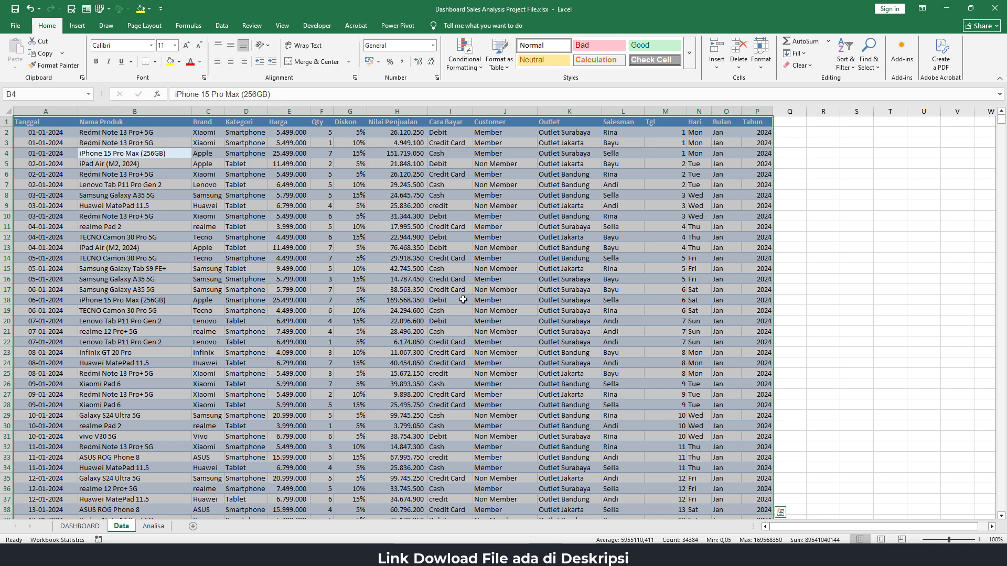
key("ctrl+t")
left_click_drag(688, 216, 199, 206)
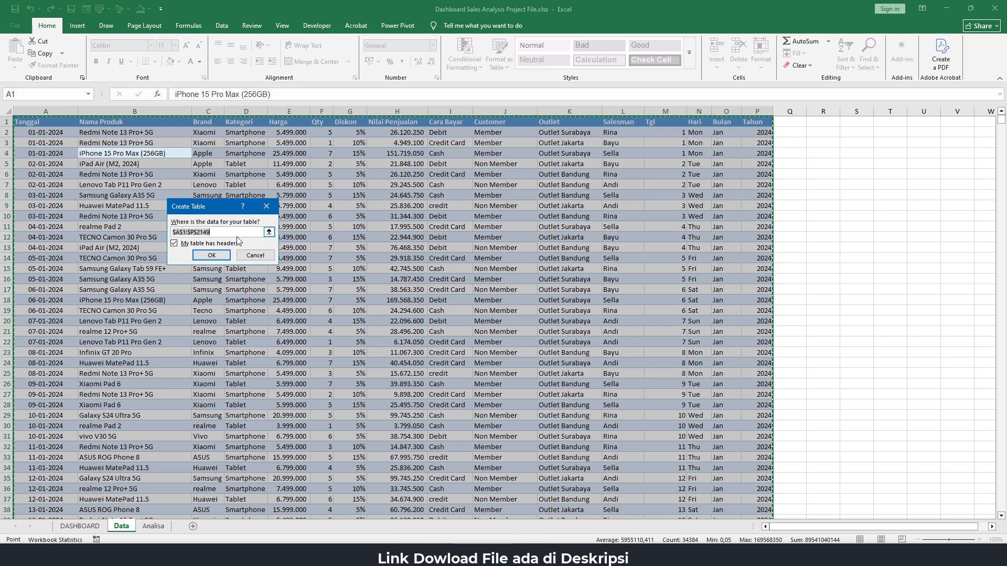
left_click(211, 257)
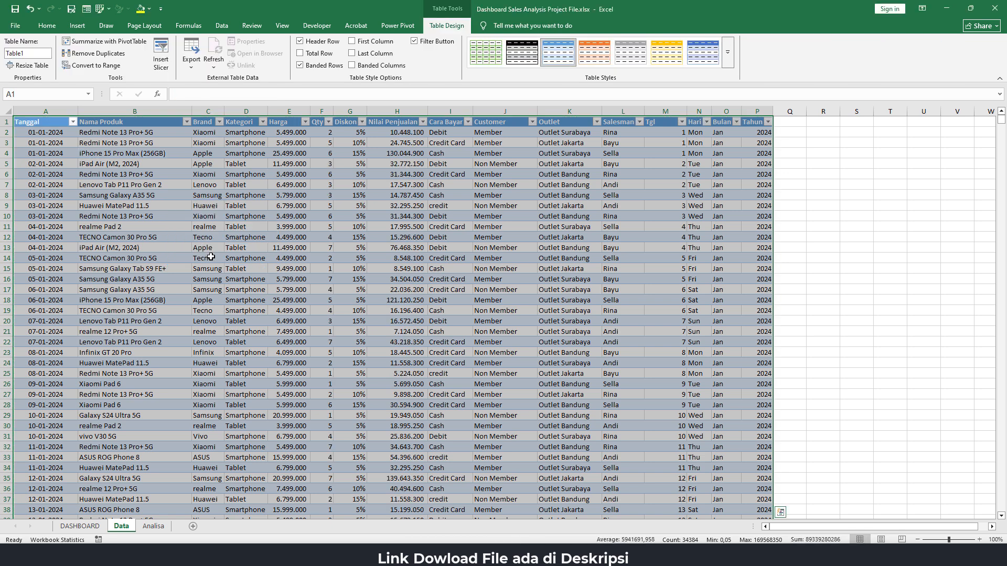
Turn off the filter buttons of the sales table and name the table Data
left_click(414, 42)
left_click(169, 190)
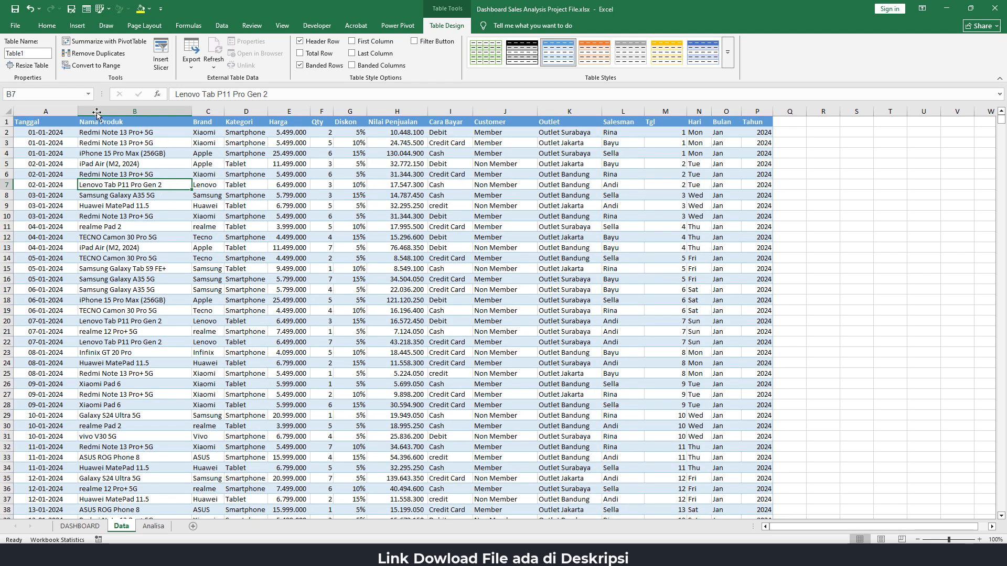
left_click(38, 53)
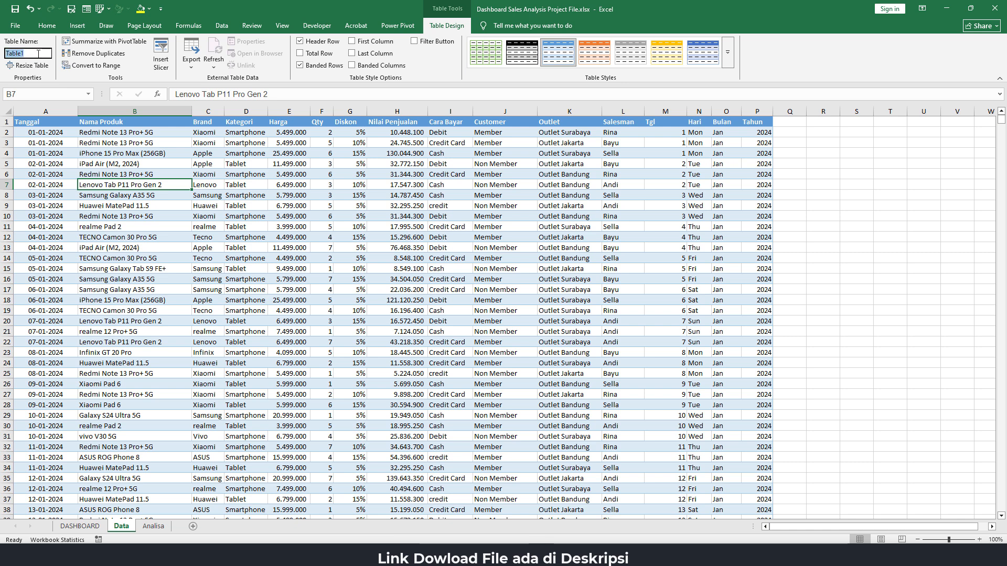
type("Data")
key("Return")
Insert a PivotTable based on the Data table at cell B4 of the Analisa sheet, under the Total Value heading
left_click(153, 526)
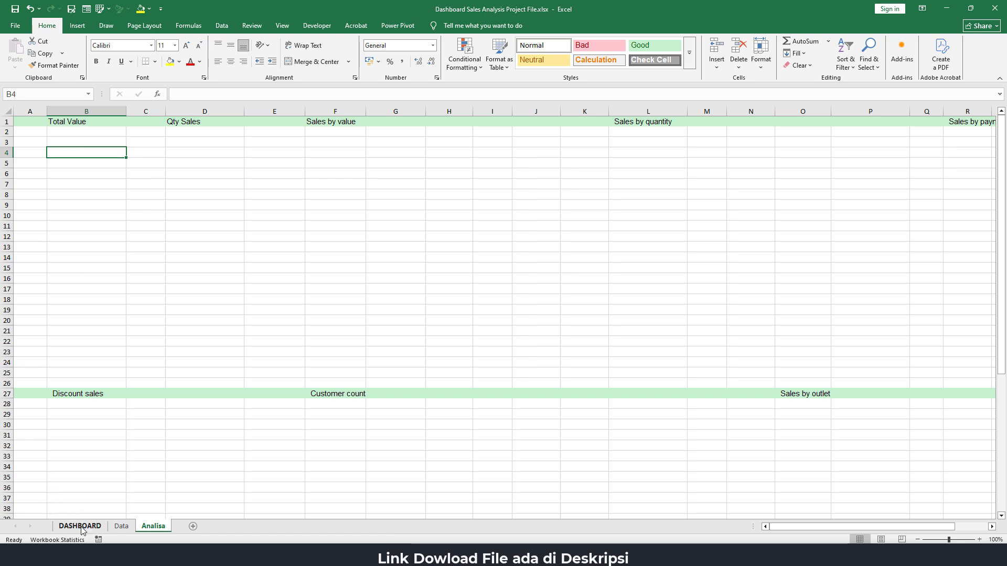
left_click(64, 527)
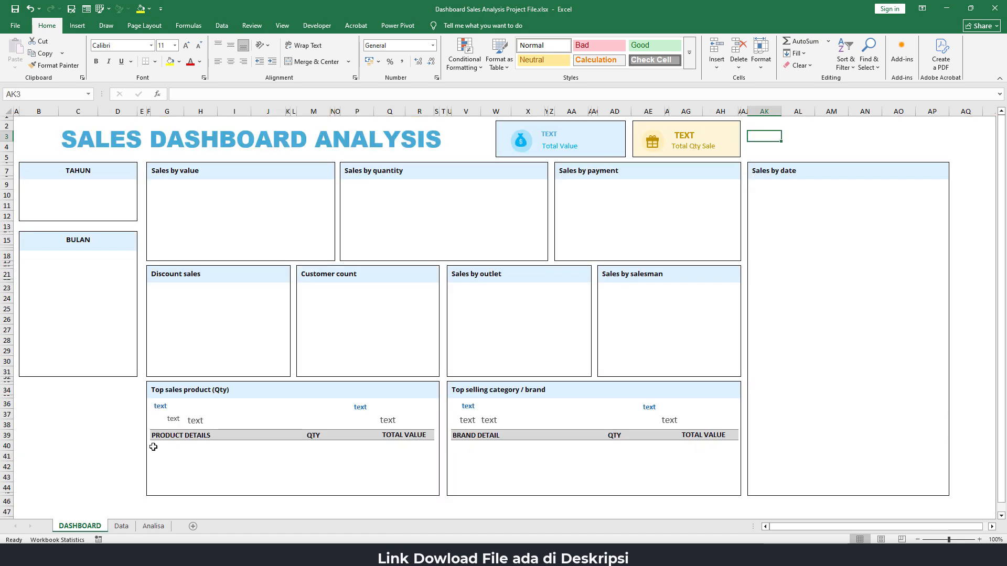
left_click(153, 527)
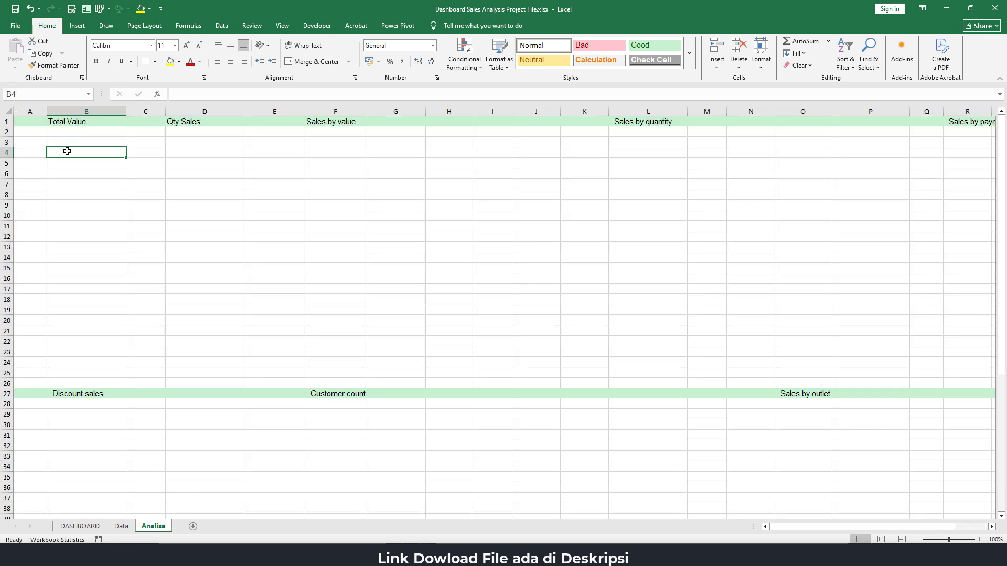
left_click(75, 29)
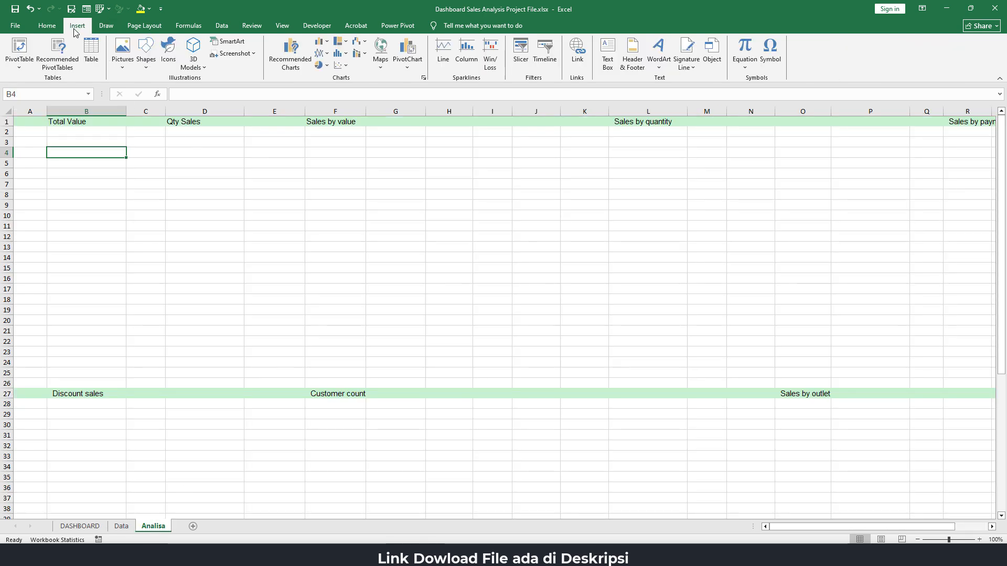
left_click(19, 50)
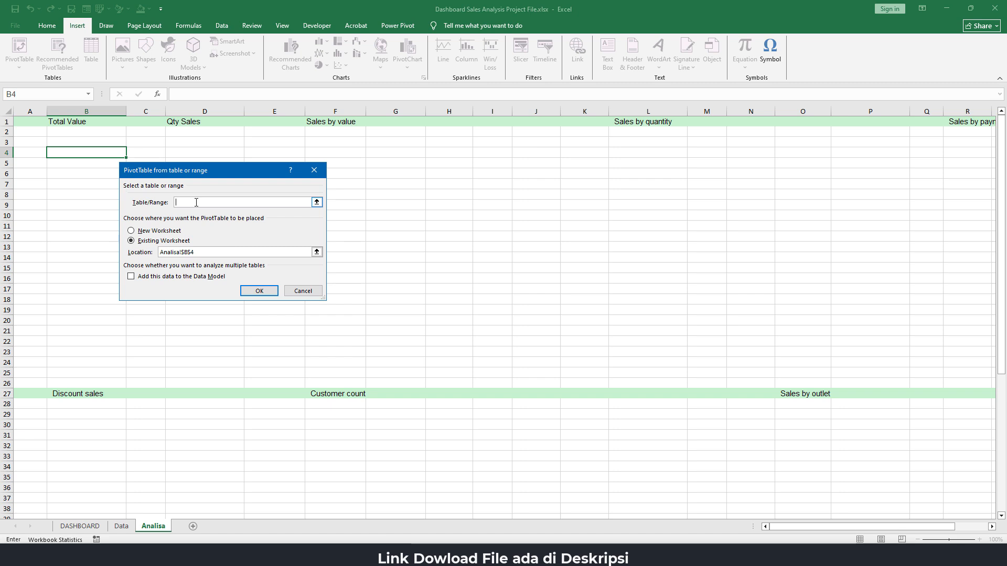
type("Data")
left_click(265, 291)
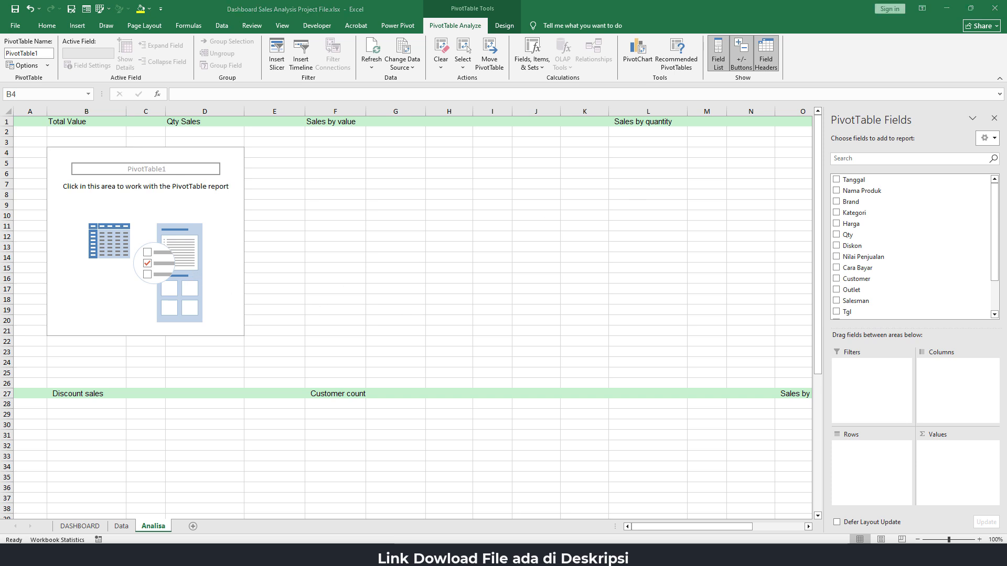
Add the Nilai Penjualan field as a summed value to the PivotTable under Total Value
left_click(196, 205)
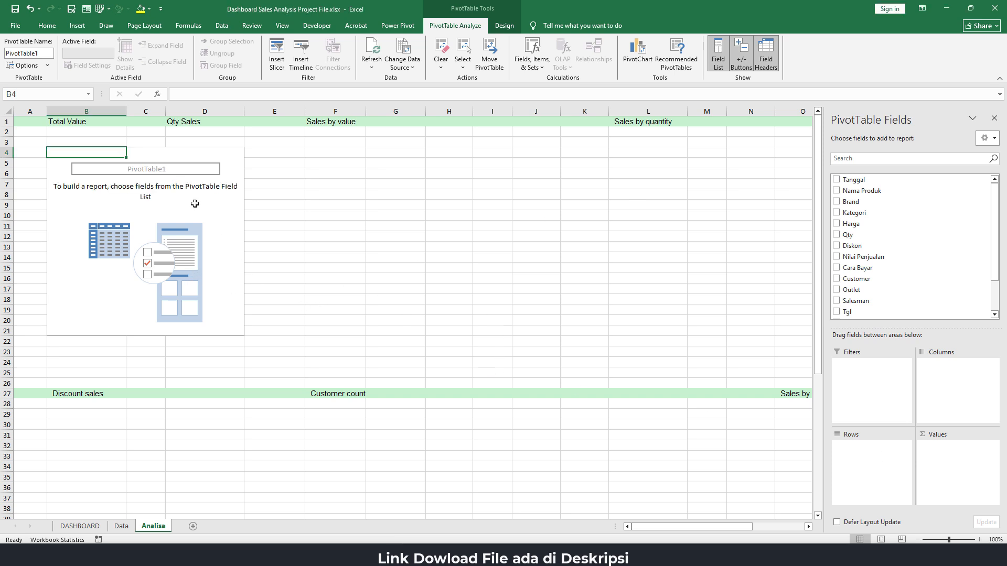
left_click(105, 198)
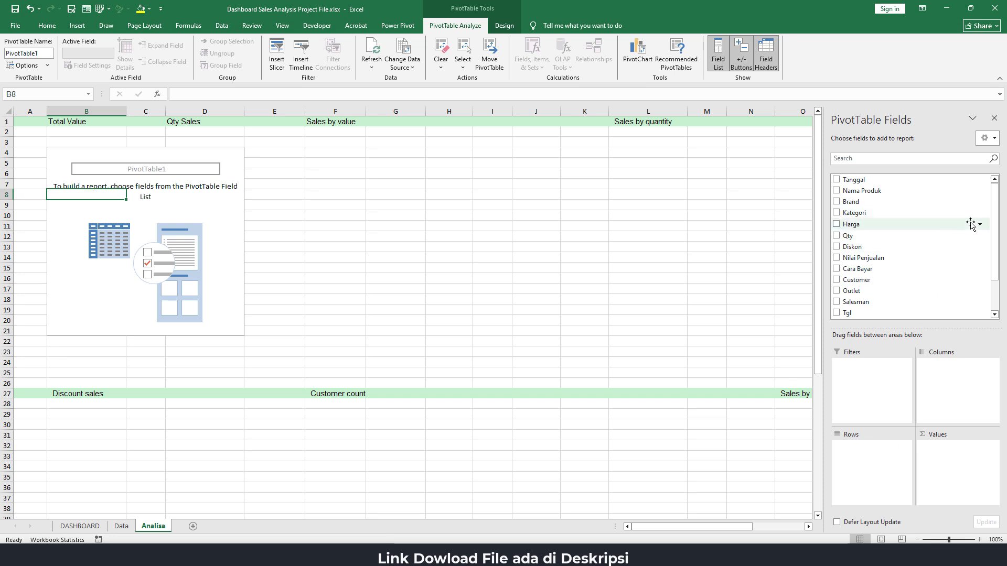
scroll(997, 286, "down", 2)
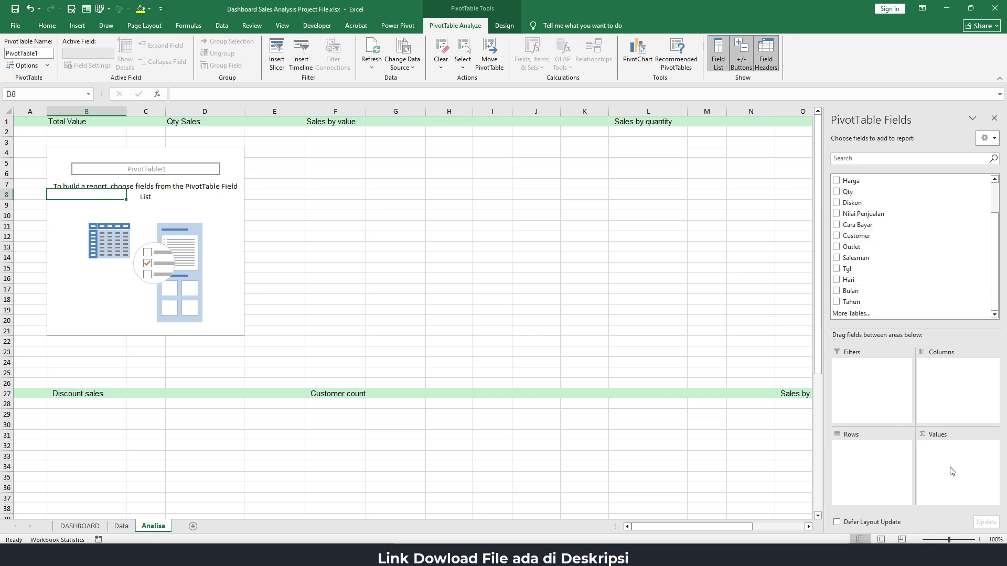
left_click_drag(859, 214, 945, 468)
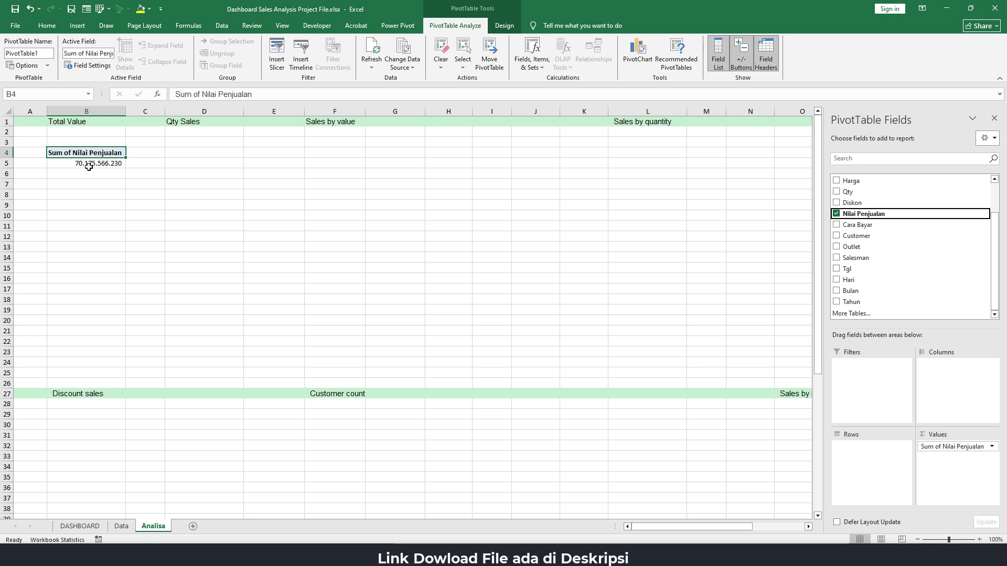
mouse_move(89, 166)
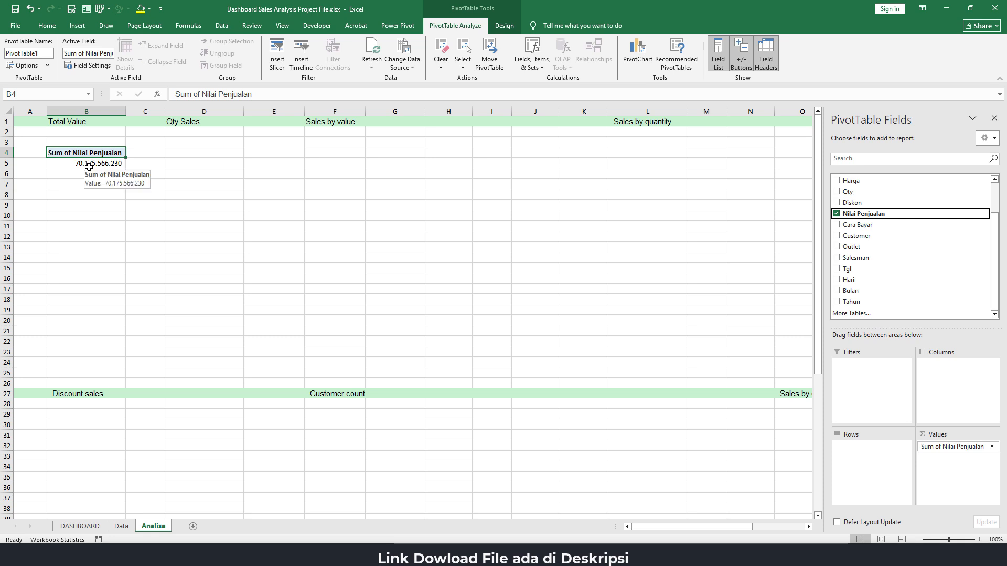
Format the PivotTable's Nilai Penjualan total in cell B5 as rupiah (Rp) accounting without decimals
left_click(94, 163)
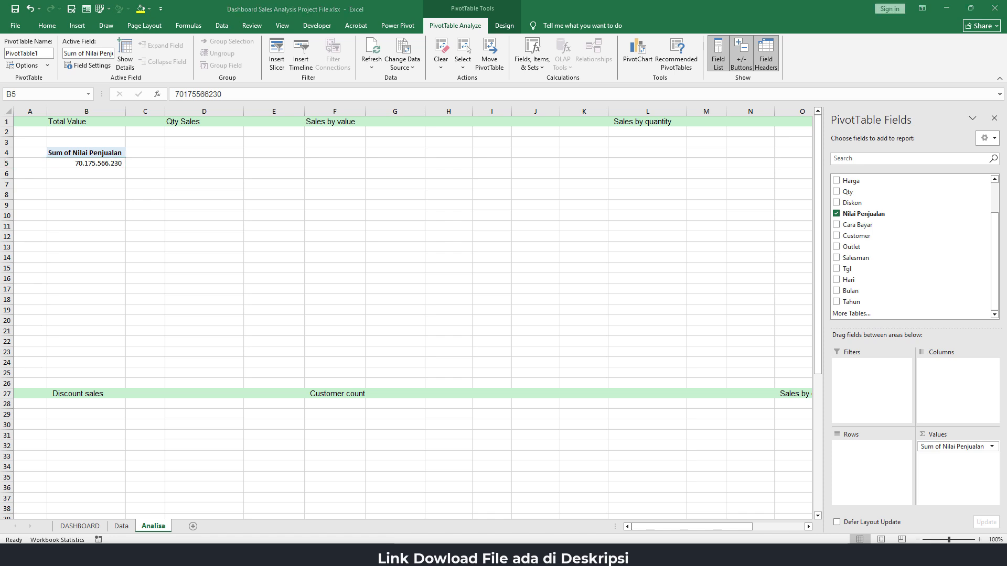
left_click(103, 166)
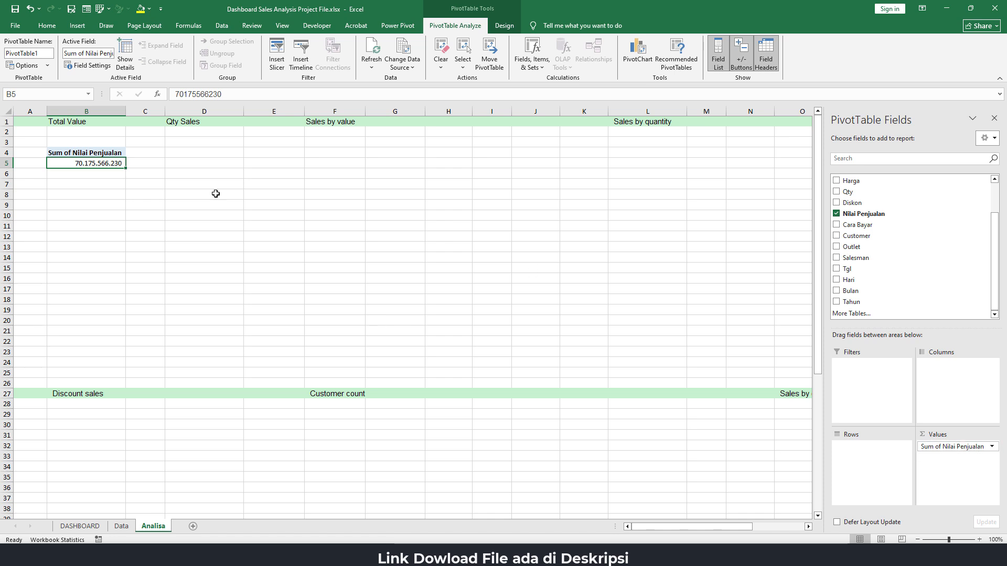
left_click(42, 27)
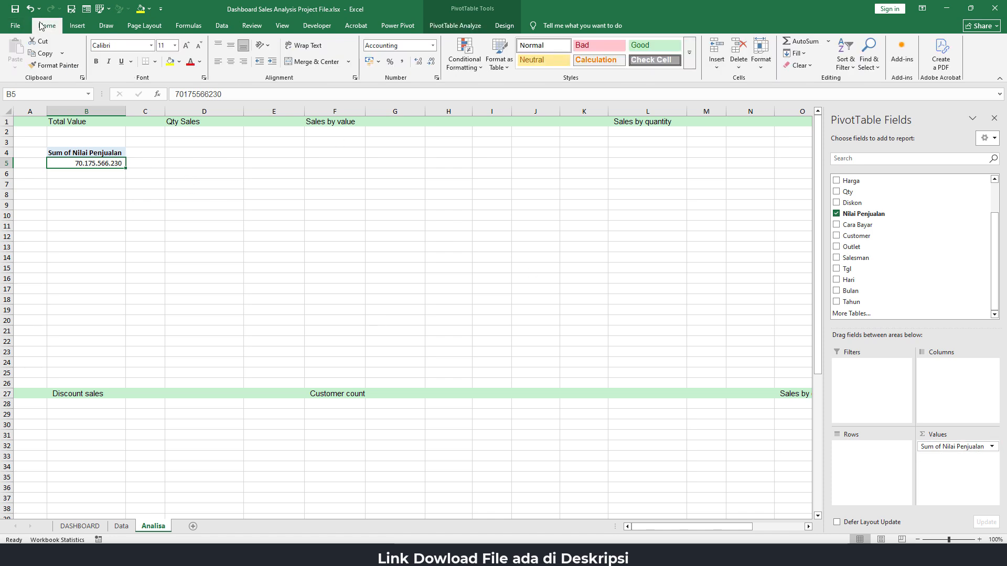
left_click(378, 61)
left_click(387, 75)
left_click(430, 62)
left_click(430, 65)
Check the DASHBOARD layout and go back to the Nilai Penjualan PivotTable header on the Analisa sheet
left_click(88, 530)
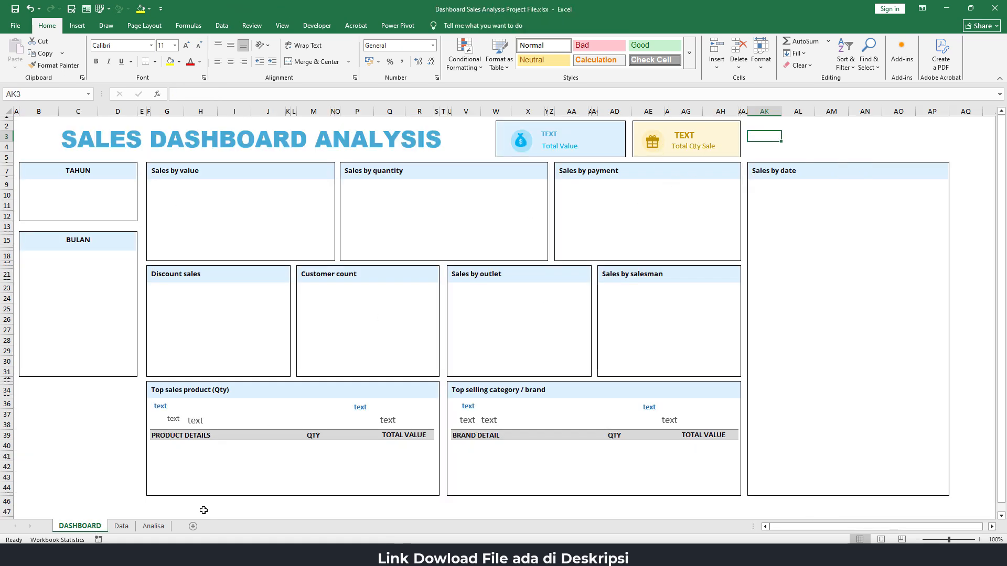
left_click(153, 526)
left_click(104, 154)
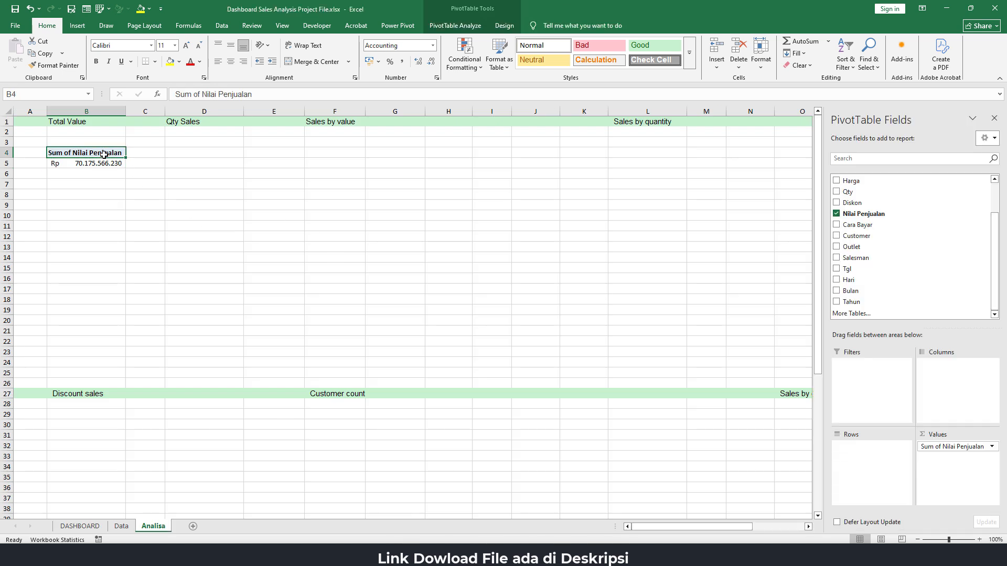
Copy the Total Value PivotTable to cell D4 of the Analisa sheet, under the Qty Sales heading
left_click_drag(103, 154, 104, 163)
key("ctrl+c")
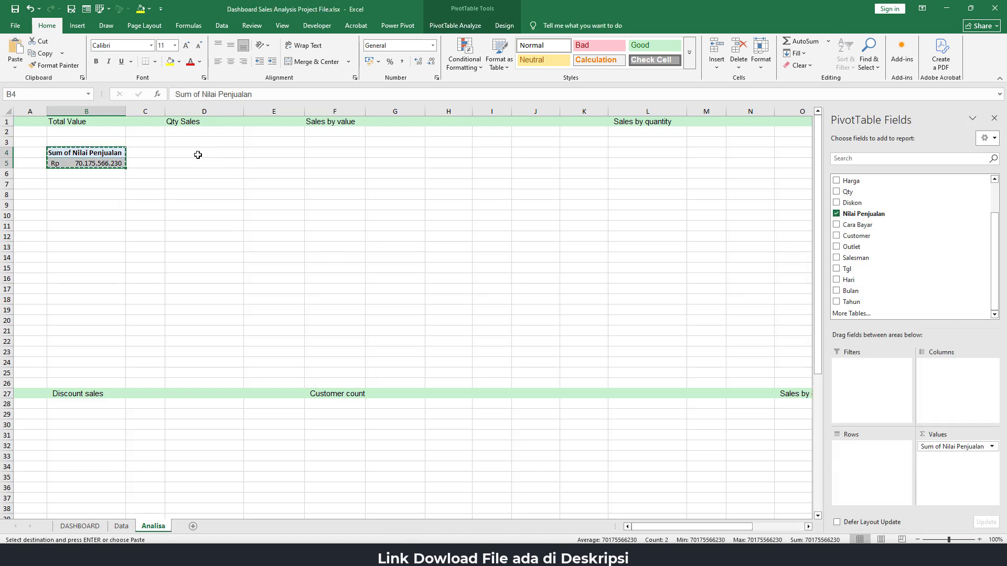
left_click(198, 154)
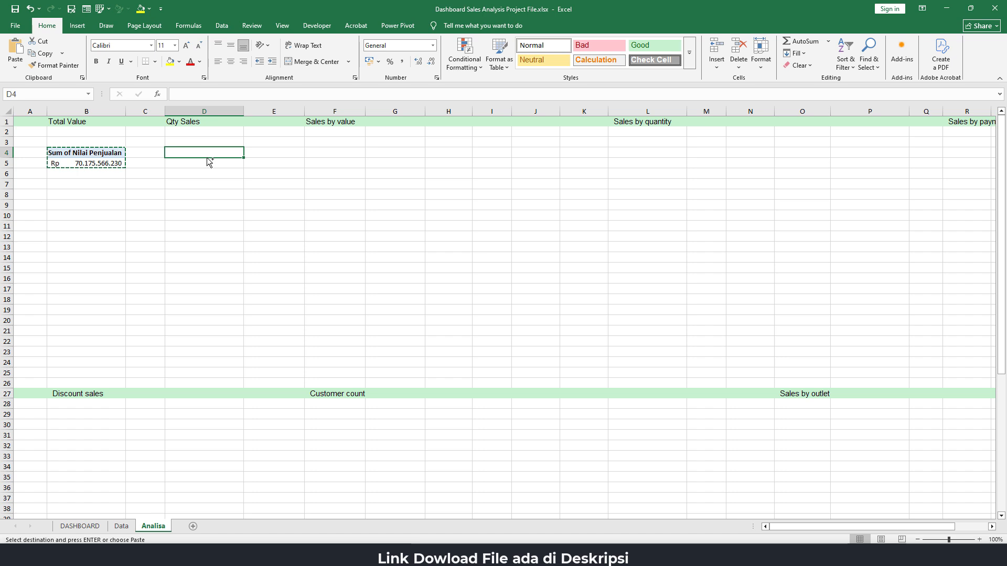
key("ctrl+v")
Replace Nilai Penjualan with the summed Qty field in the values of the Qty Sales PivotTable
left_click(212, 164)
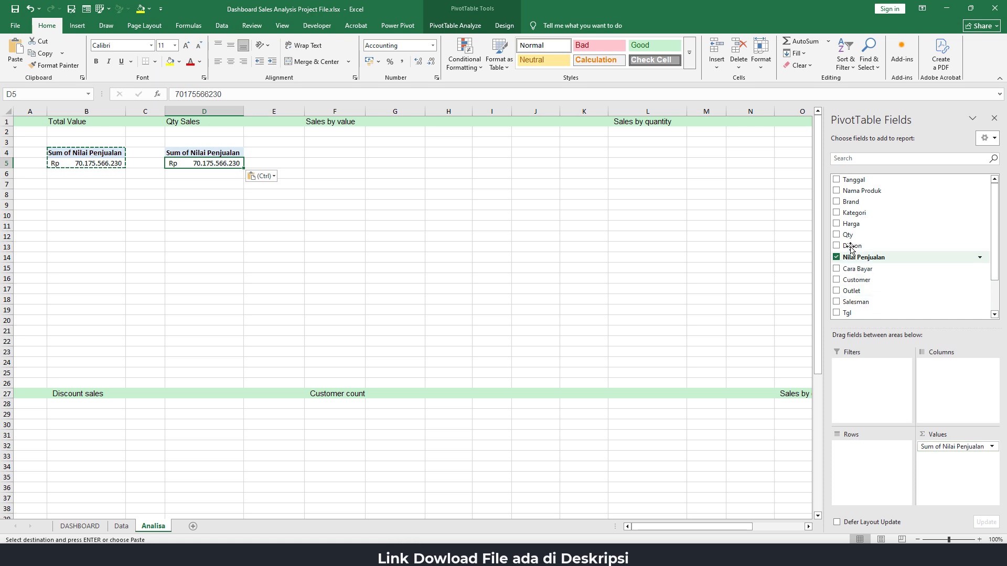
left_click_drag(853, 236, 955, 485)
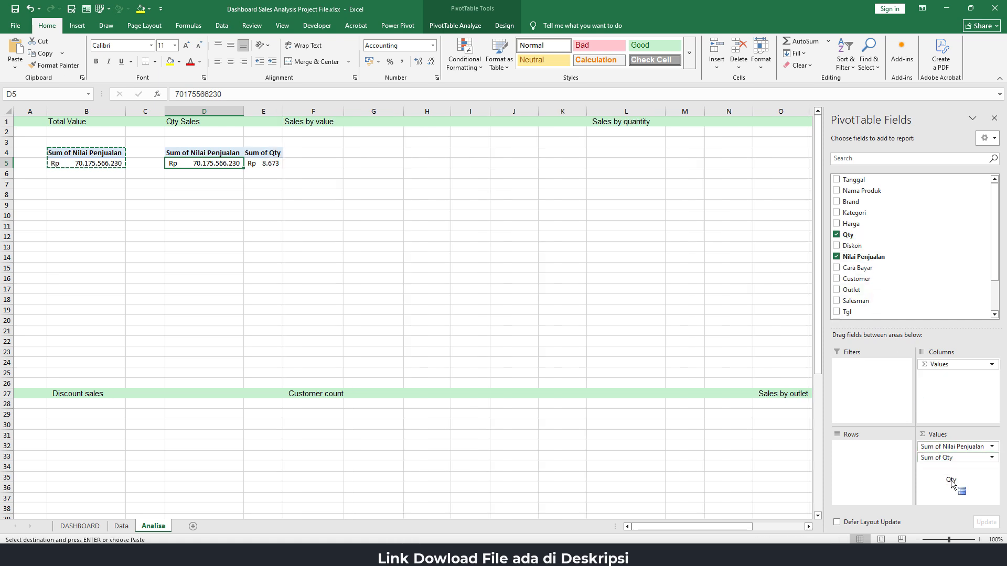
left_click(956, 447)
left_click_drag(956, 448, 670, 424)
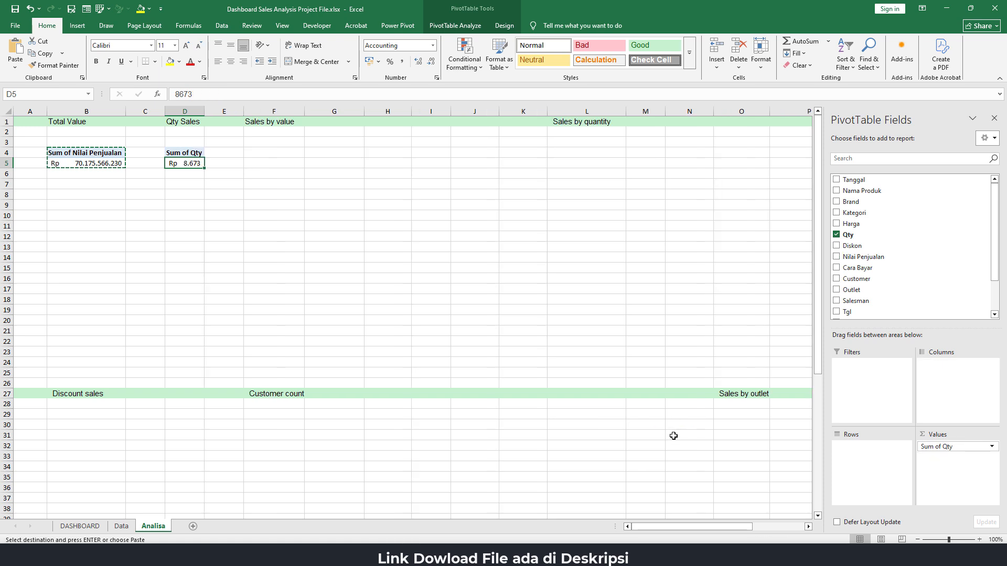
Format the Qty total in cell D5 as a comma-style number without the rupiah symbol or decimals
left_click(942, 450)
left_click(946, 449)
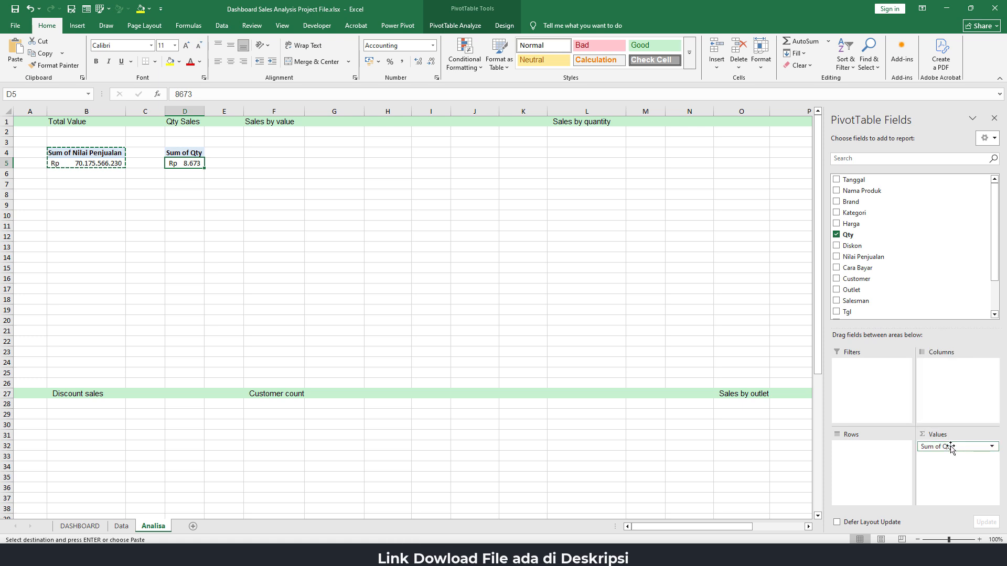
left_click(992, 447)
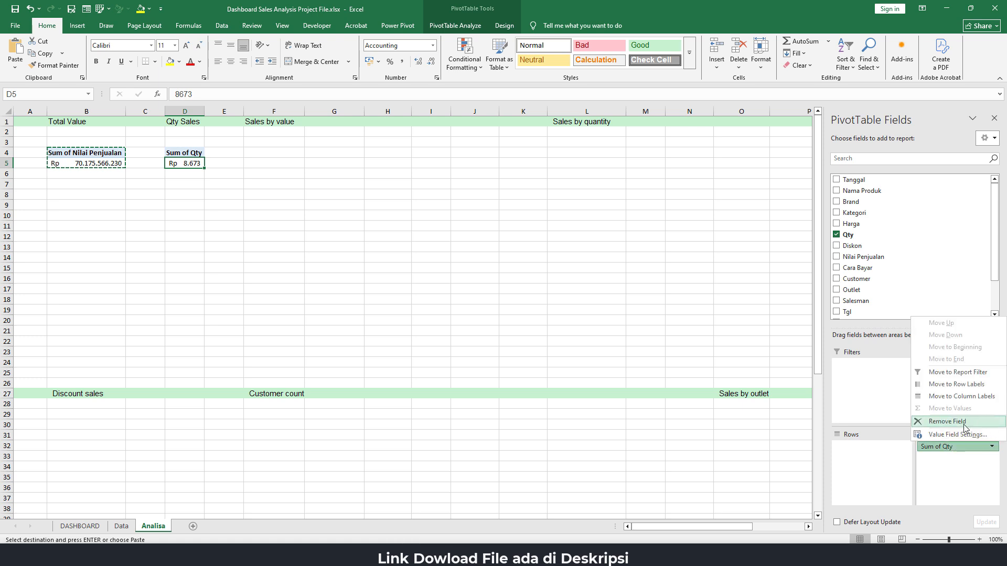
left_click(957, 483)
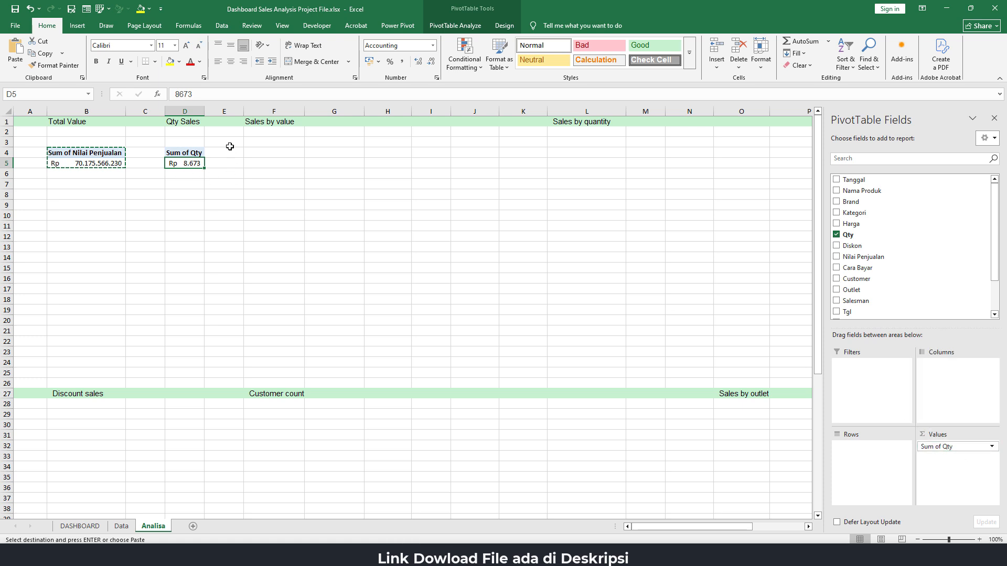
left_click(402, 63)
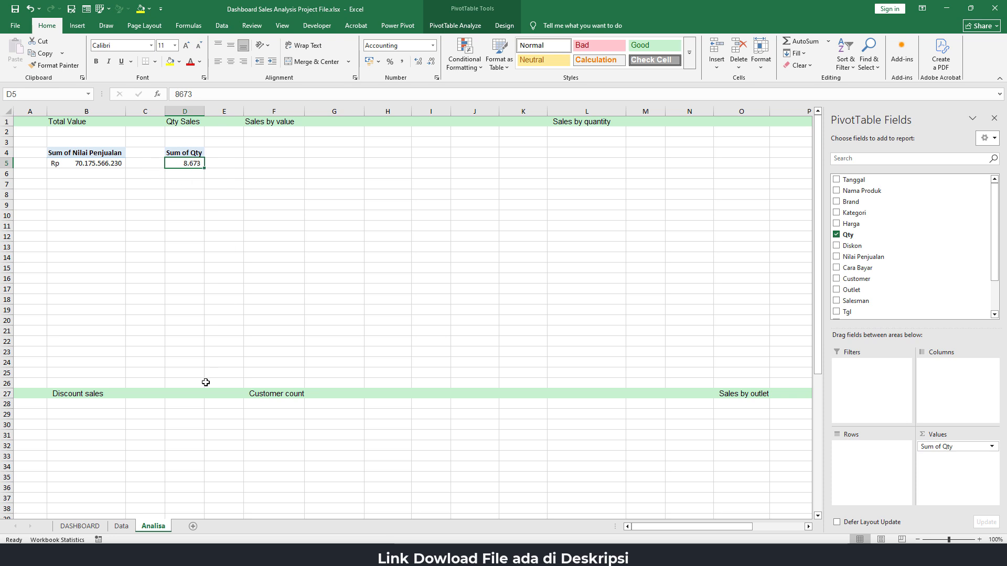
Link the placeholder text box above Total Value on the DASHBOARD sheet to the sales total with =Analisa!B5
left_click(87, 527)
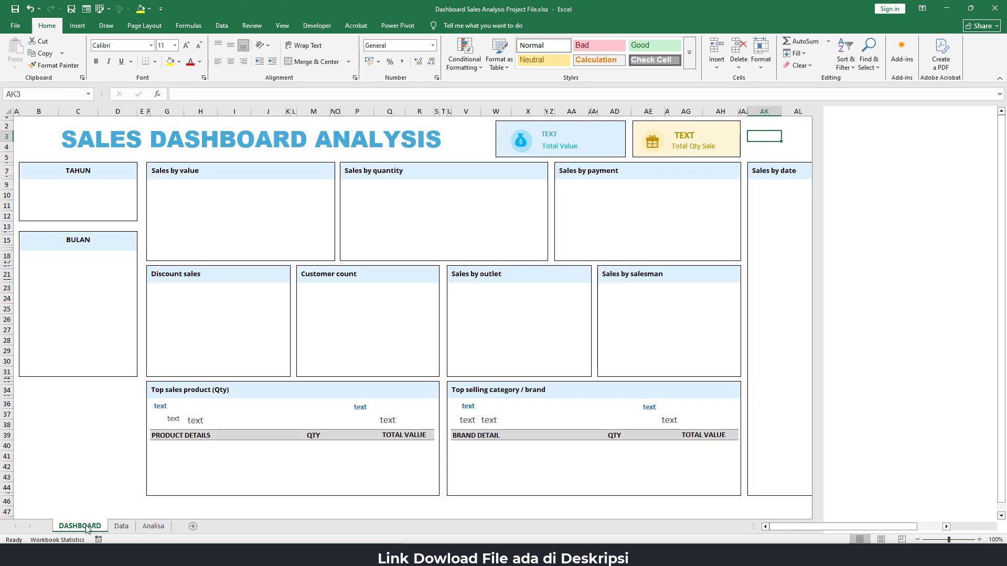
left_click(552, 133)
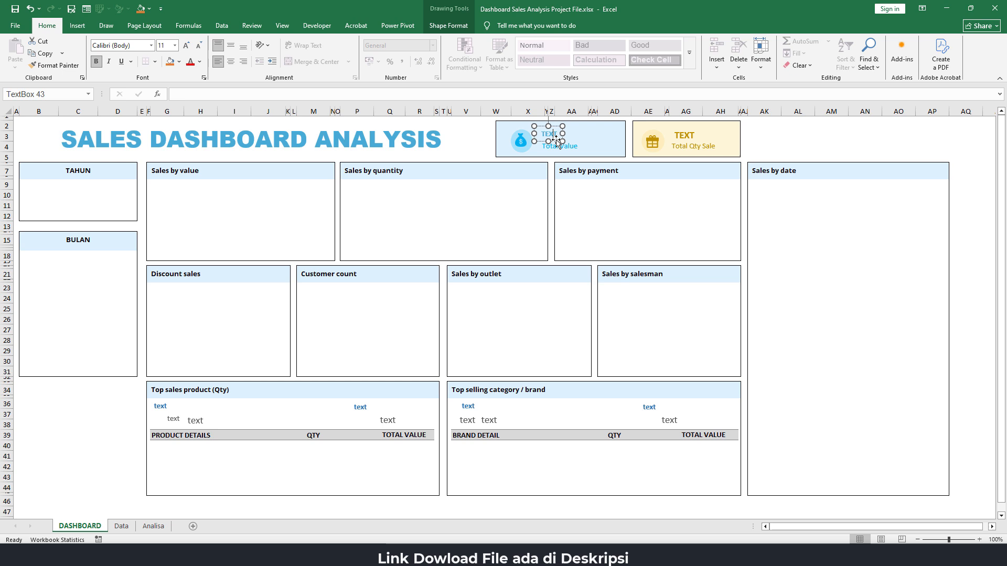
left_click(177, 93)
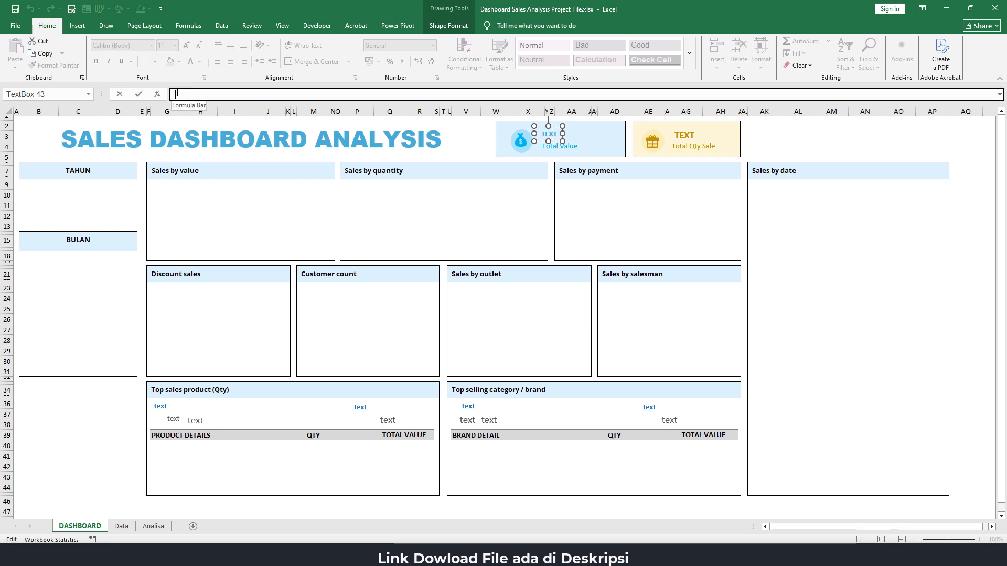
type("=")
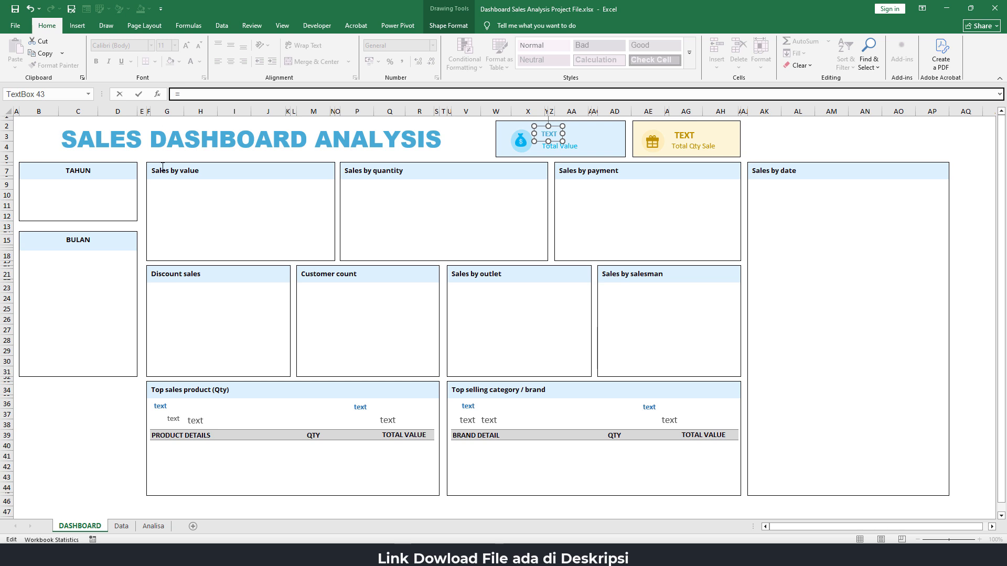
left_click(160, 531)
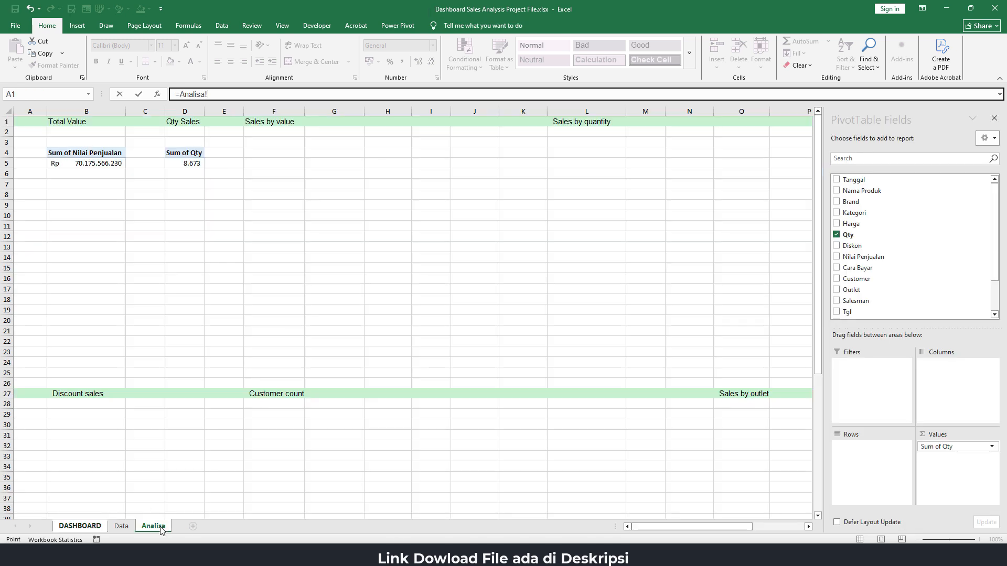
left_click(91, 163)
key("Return")
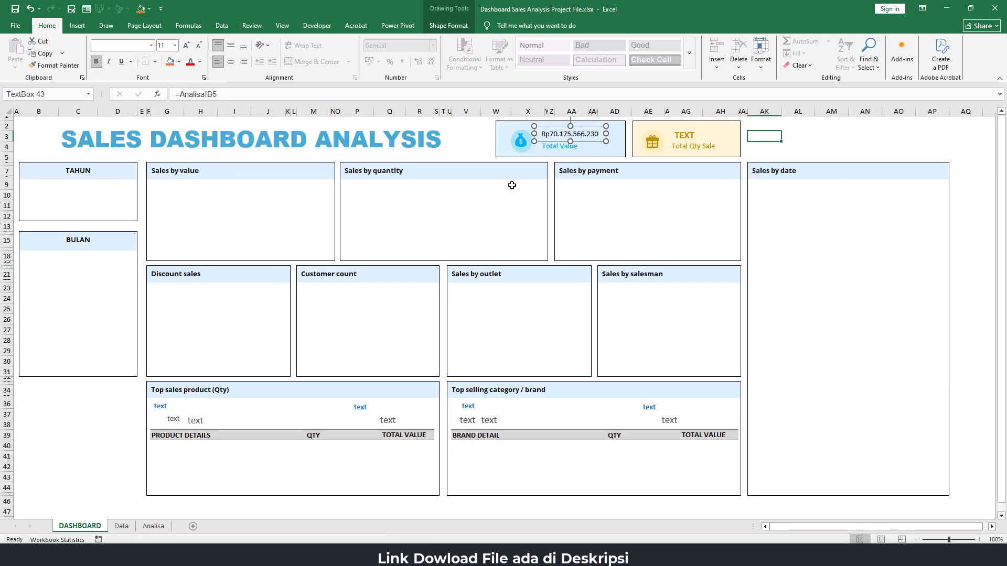
left_click(798, 135)
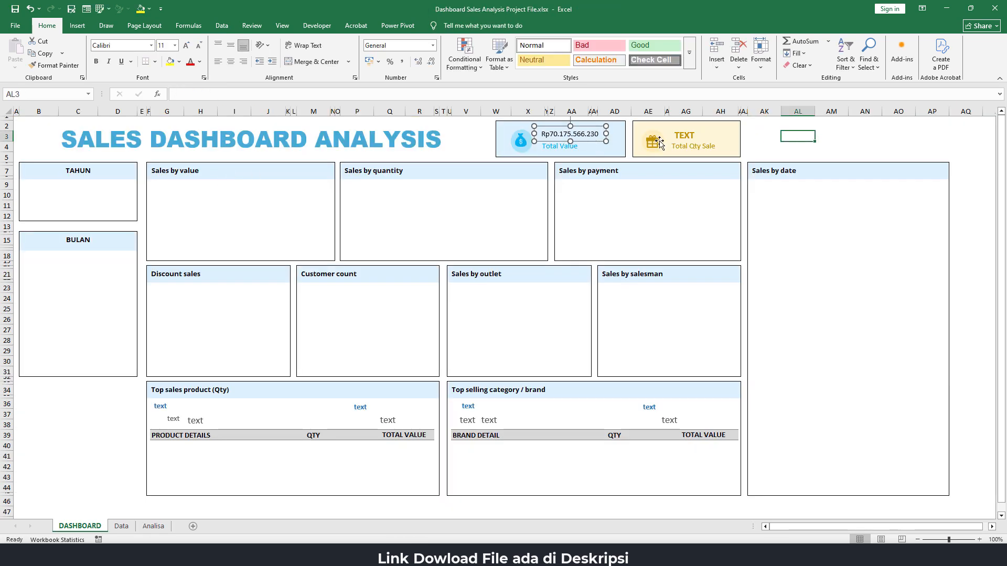
Make the Total Value figure on the dashboard bold and set its font size to 12
left_click(585, 141)
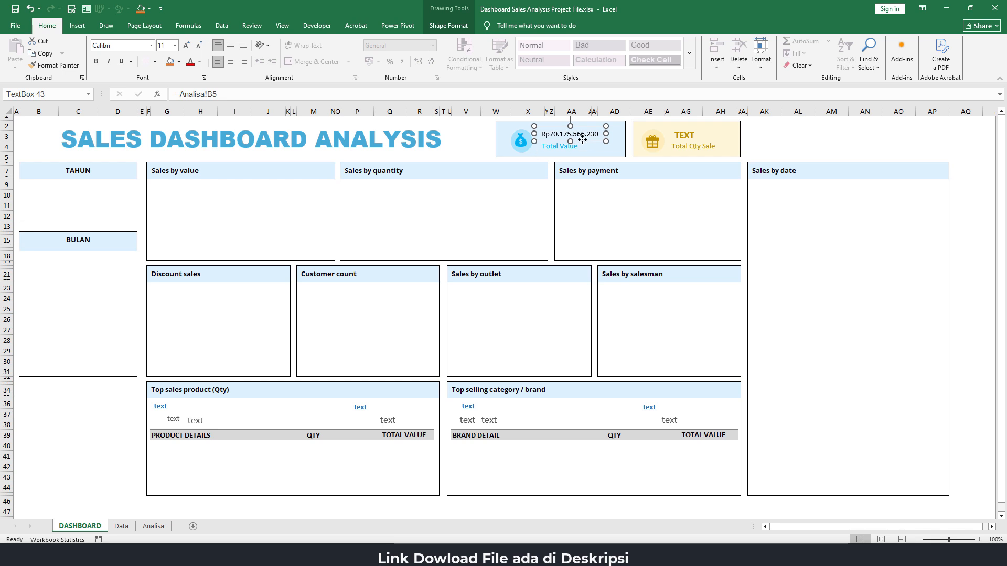
left_click(97, 61)
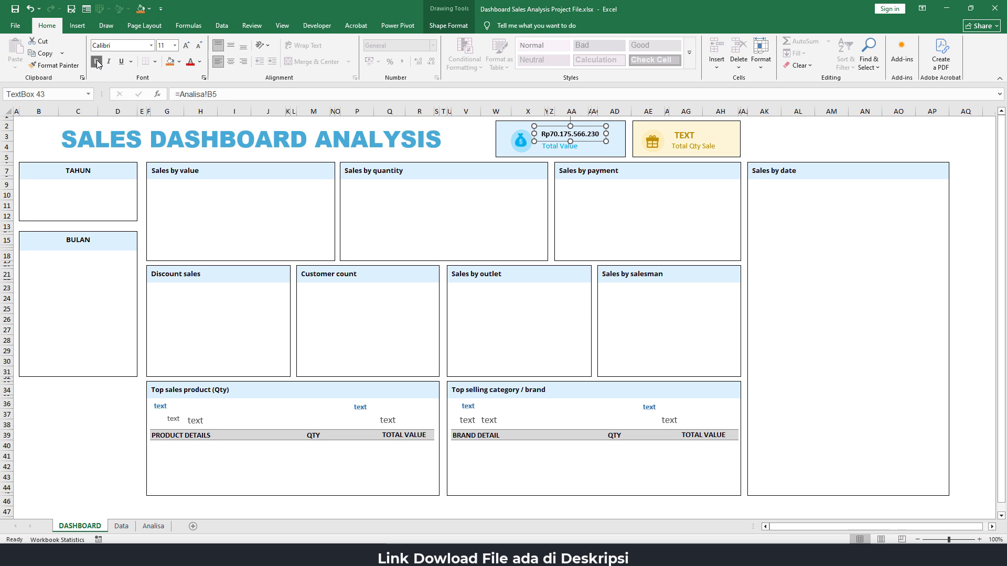
left_click(187, 47)
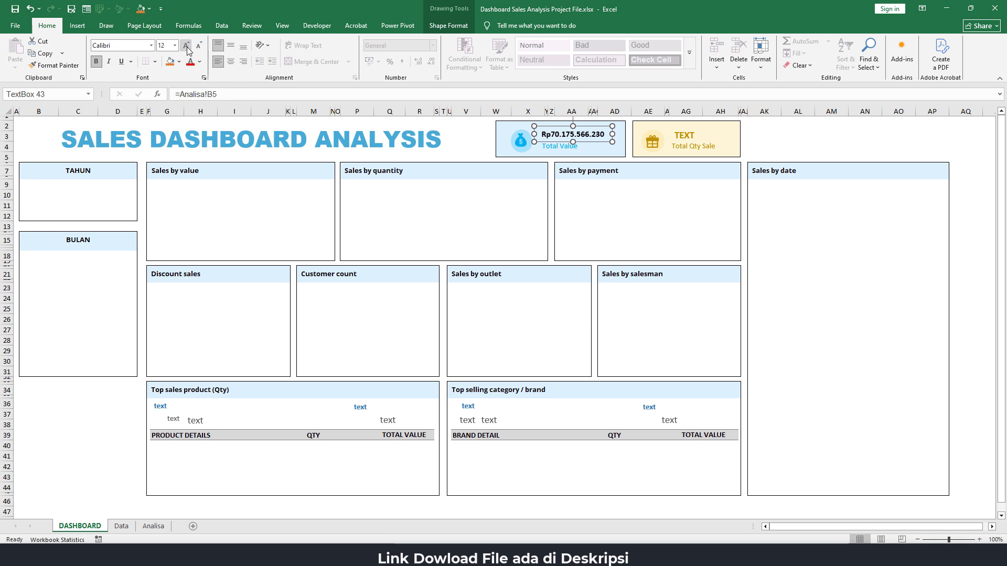
Link the placeholder text box above Total Qty Sale on the dashboard to the quantity total with =Analisa!D5
left_click(696, 135)
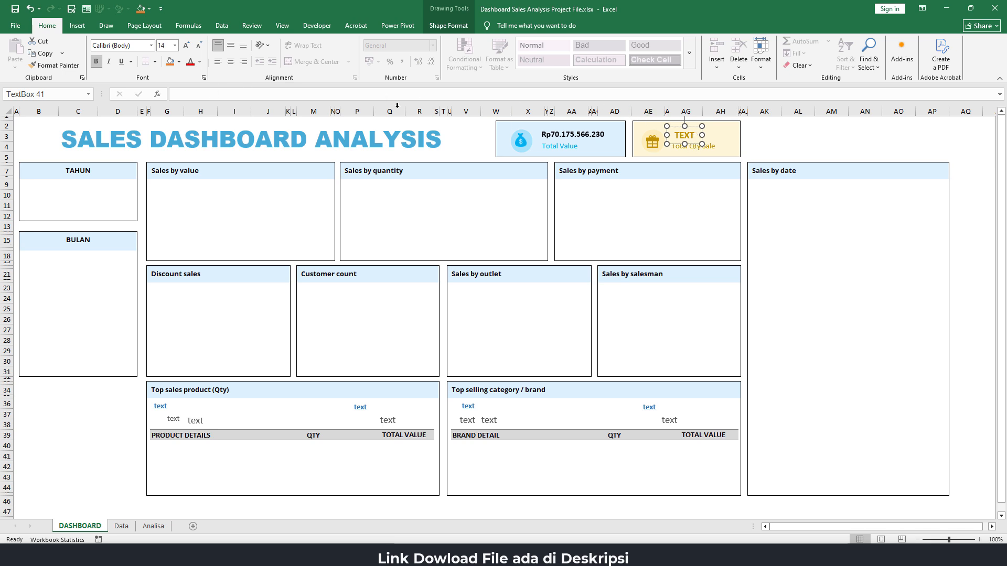
left_click(203, 94)
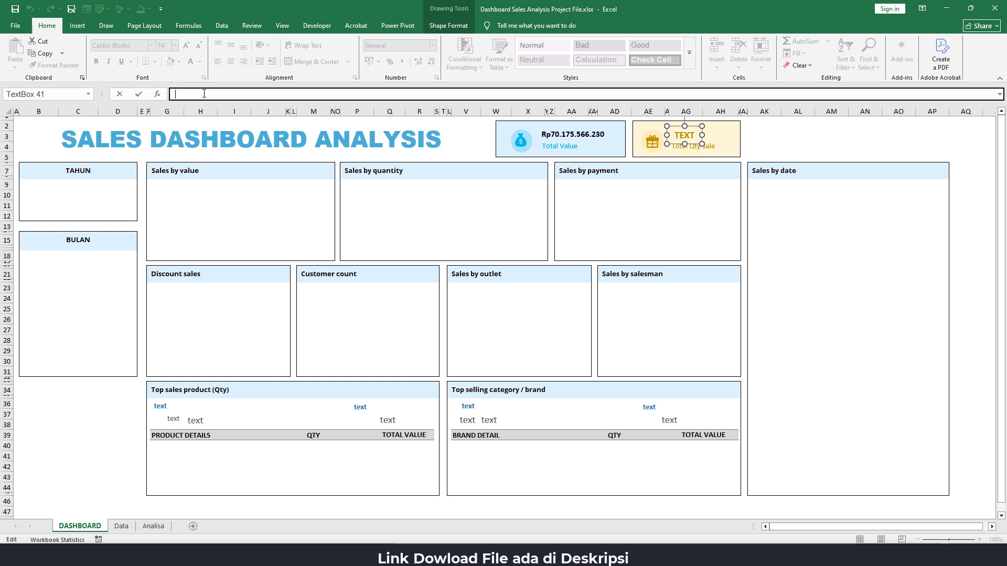
type("=")
left_click(153, 526)
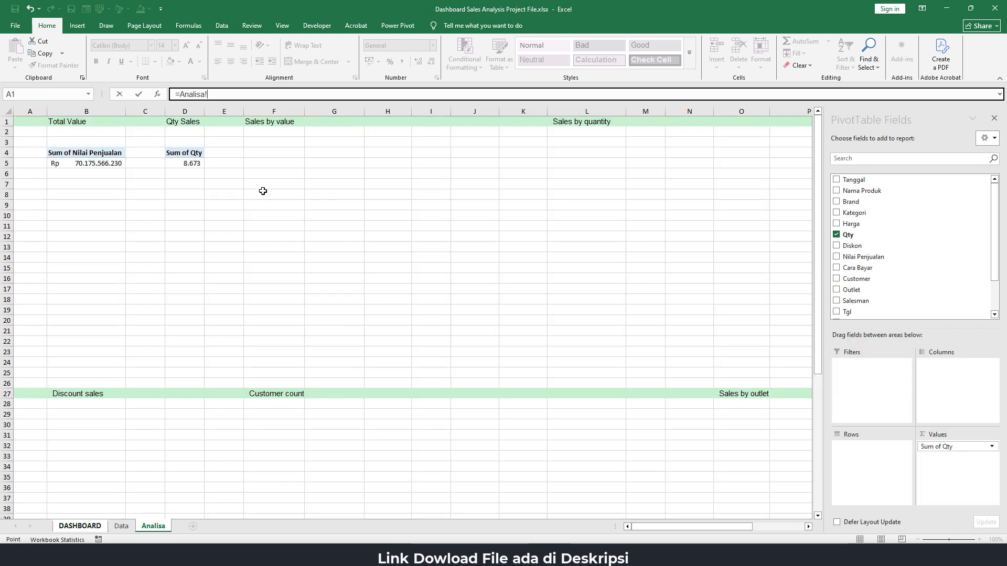
left_click(196, 164)
key("Return")
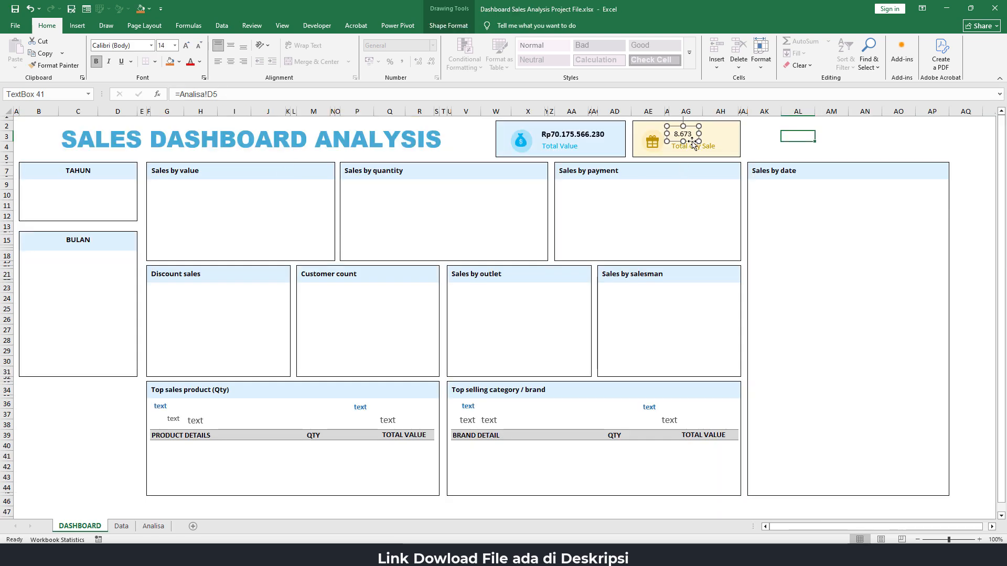
Make the Total Qty Sale figure bold and enlarge its font by one size step
left_click(96, 62)
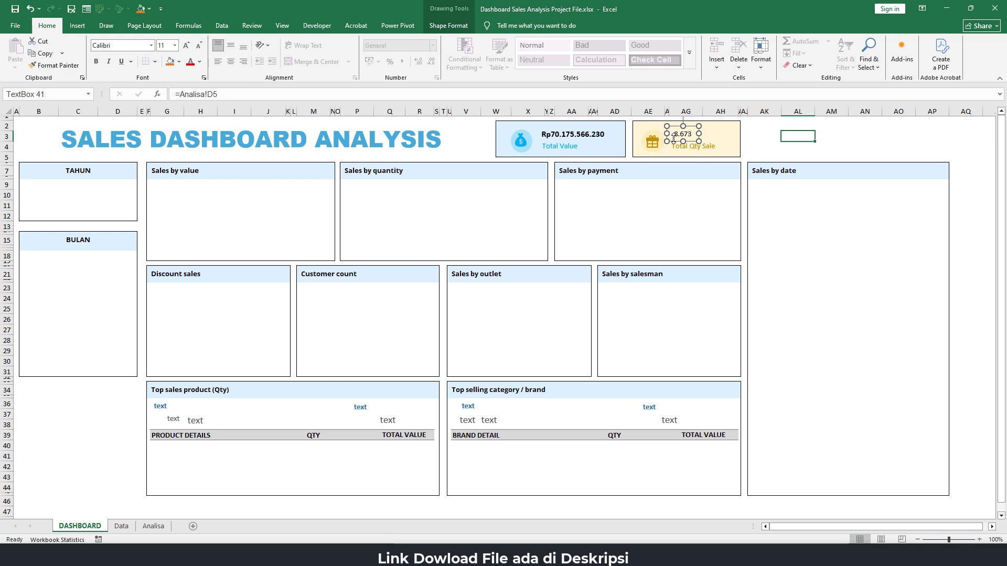
left_click(96, 61)
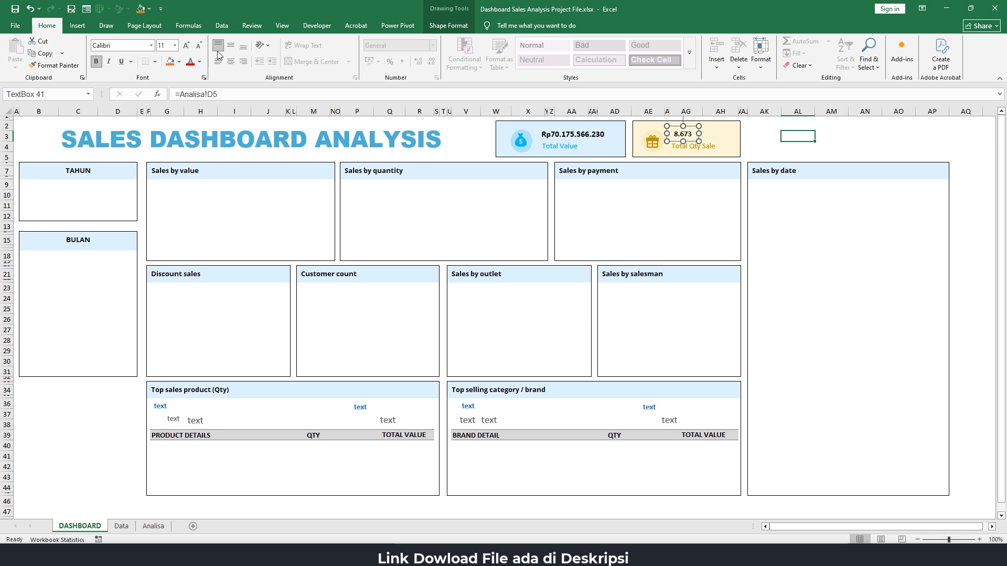
left_click(186, 47)
left_click(871, 148)
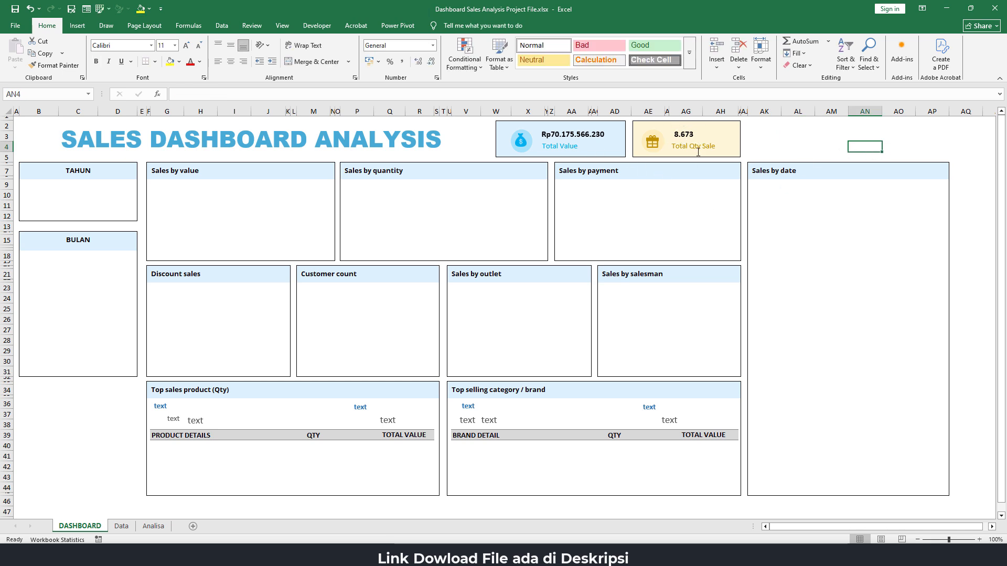
left_click(789, 145)
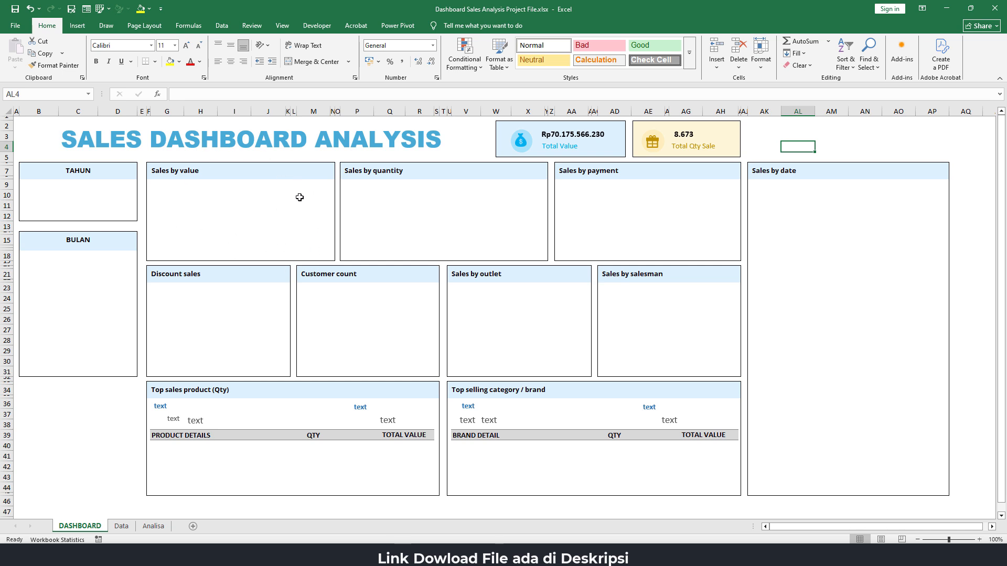
Copy the Qty Sales PivotTable on the Analisa sheet to cell F4, under the Sales by value heading
left_click(160, 527)
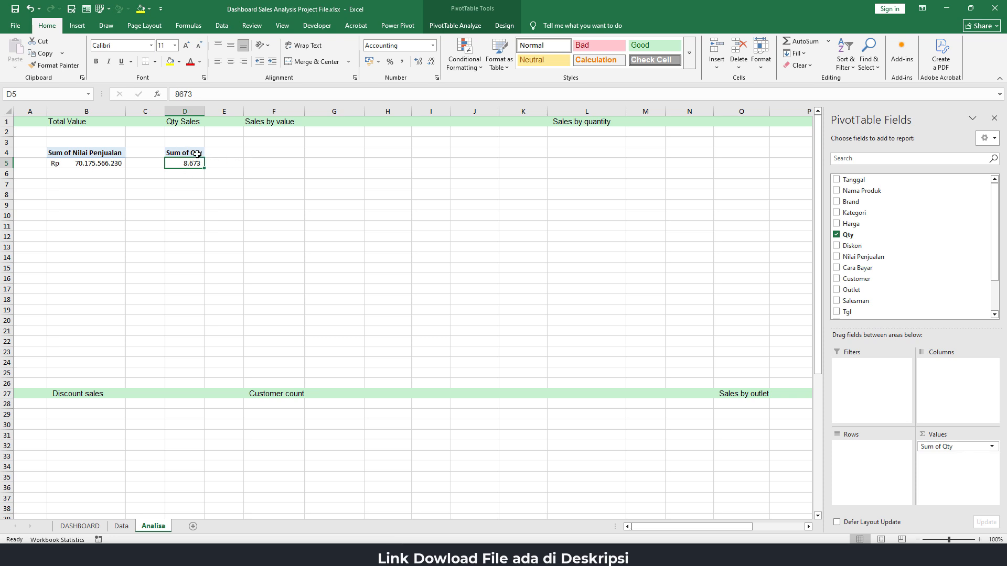
left_click_drag(190, 152, 191, 163)
key("ctrl+c")
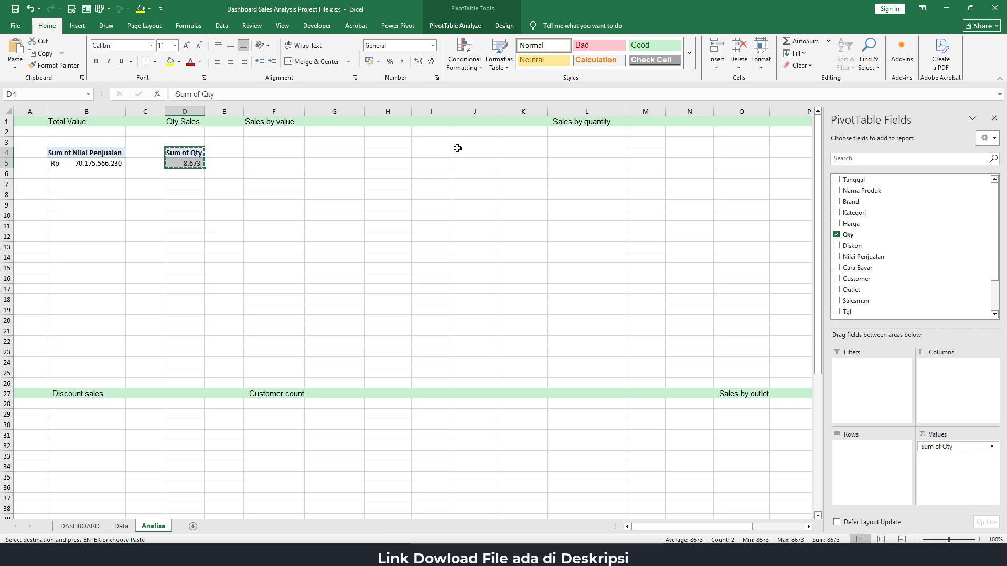
left_click(263, 151)
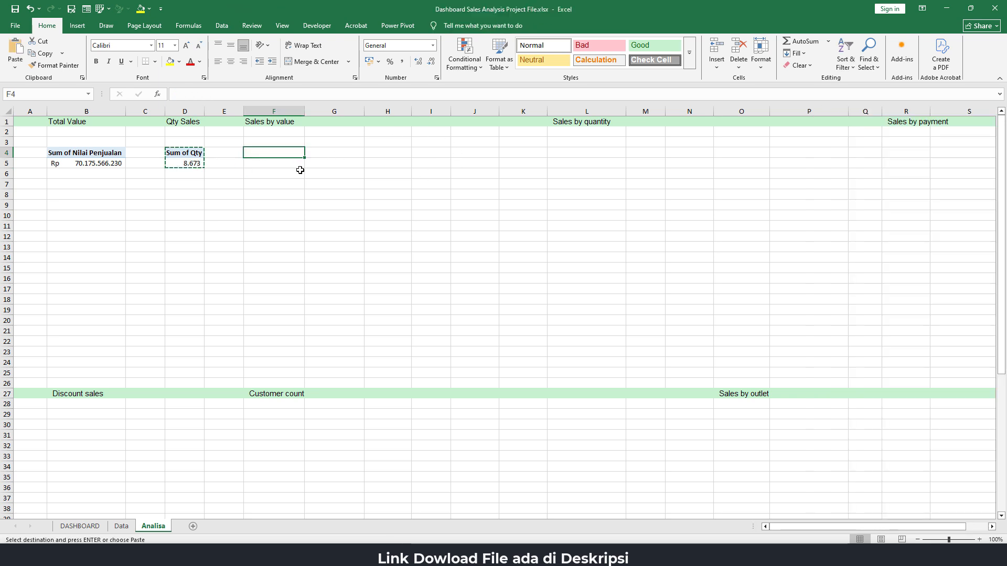
key("ctrl+v")
Rebuild the Sales by value PivotTable with Hari as rows and summed Nilai Penjualan as values instead of Qty
left_click_drag(931, 447, 676, 458)
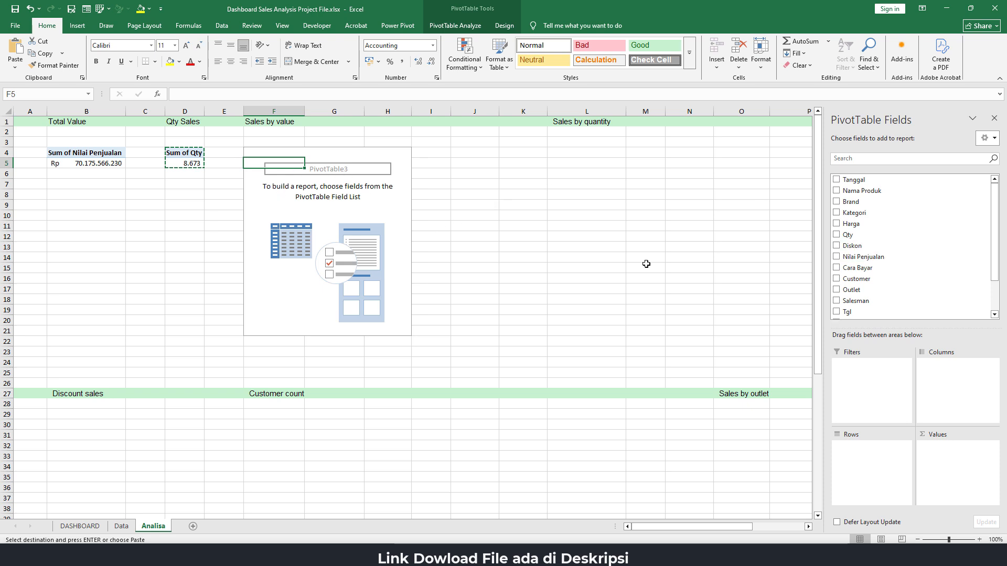
scroll(899, 267, "down", 2)
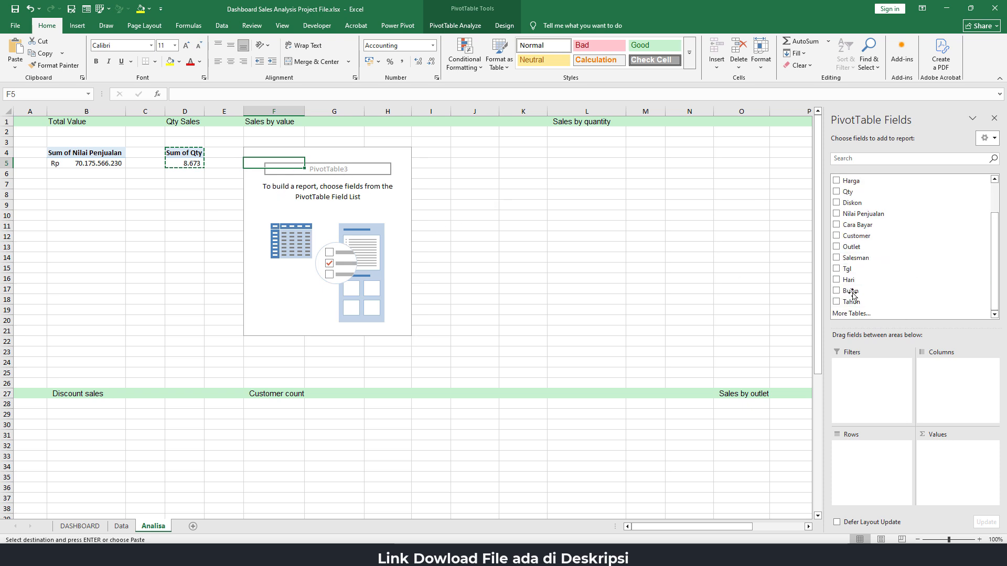
left_click_drag(849, 280, 871, 458)
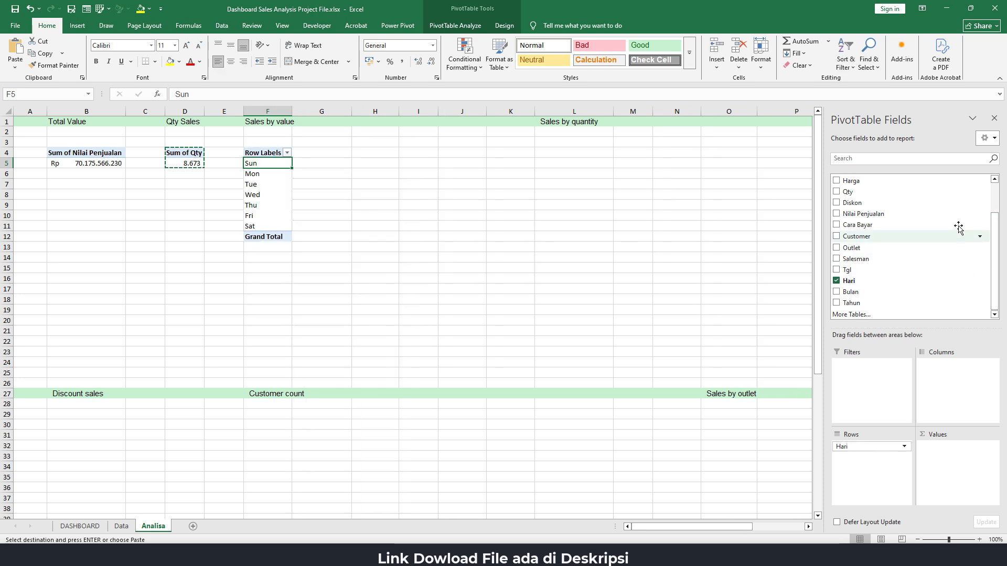
left_click_drag(895, 215, 961, 468)
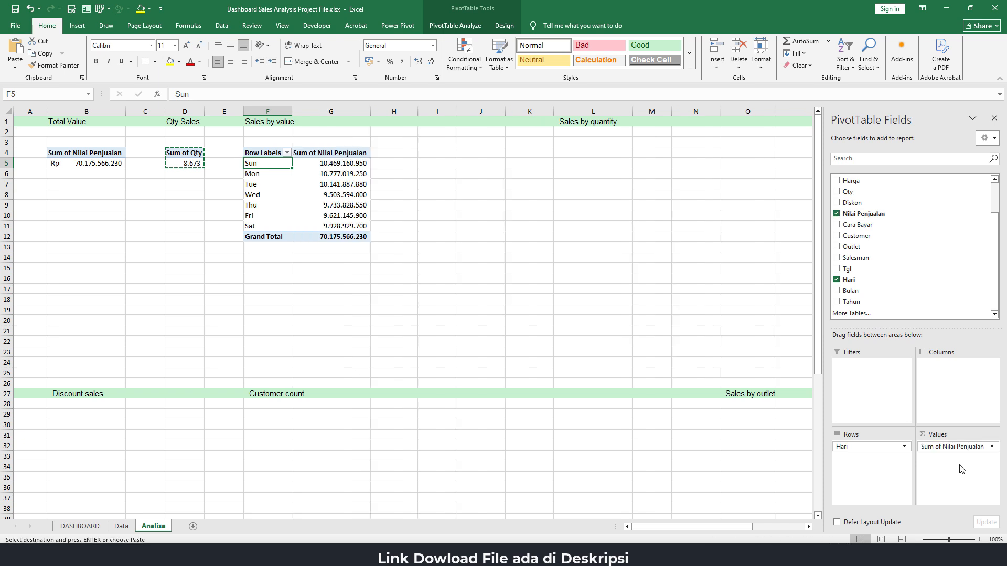
Remove the grand total from the Sales by value PivotTable and select its Sunday sales value in G5
left_click(265, 237)
right_click(264, 237)
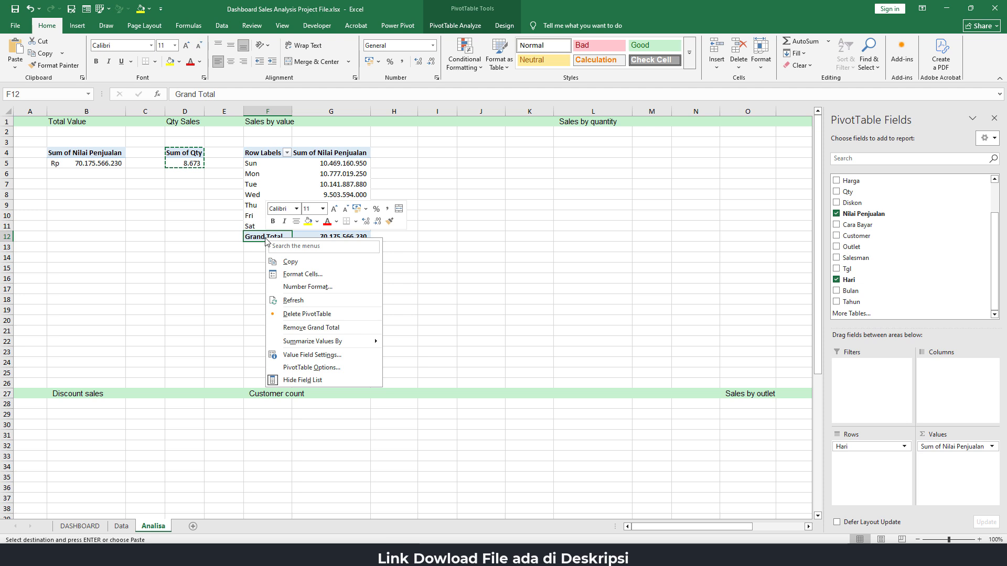
left_click(302, 329)
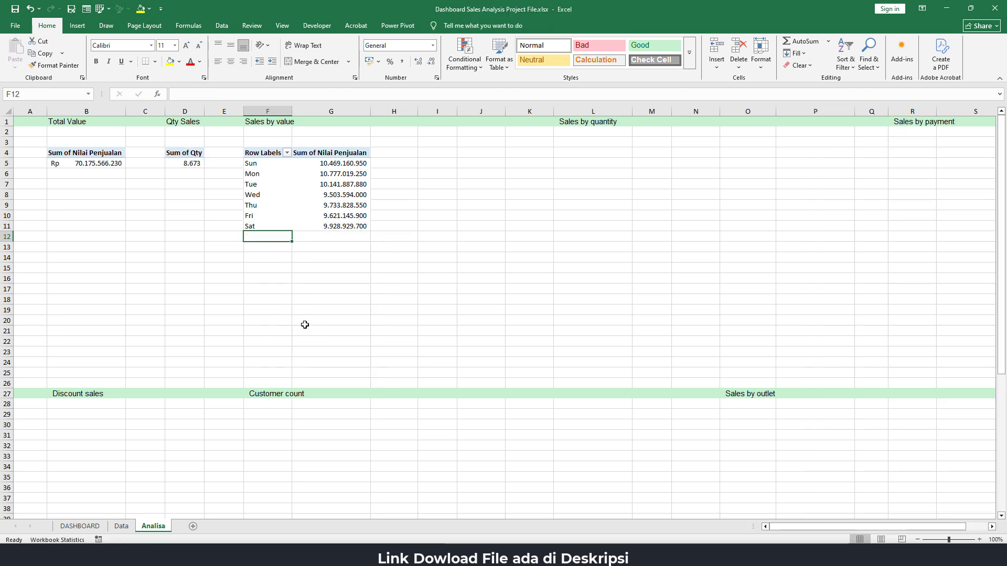
left_click(350, 187)
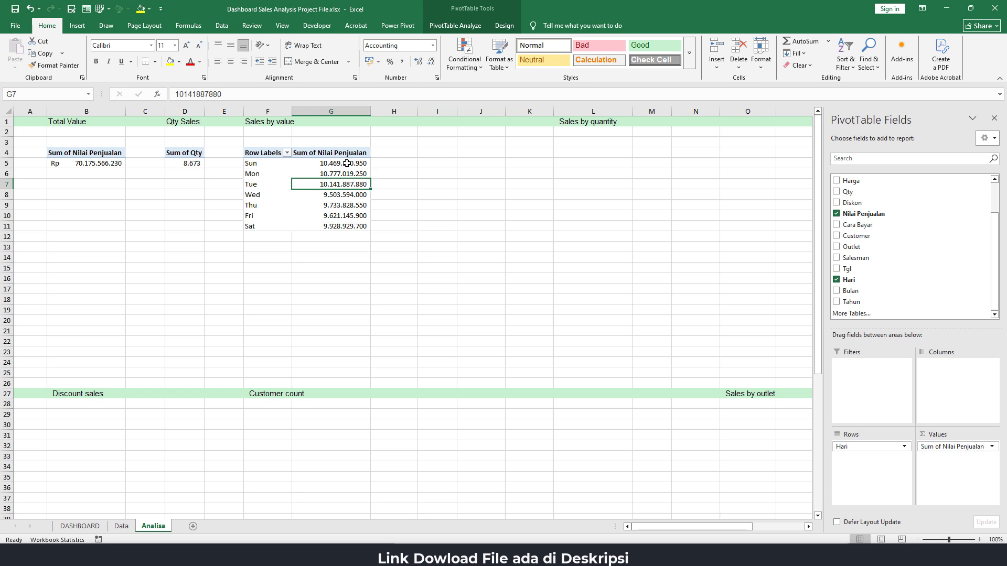
left_click(348, 163)
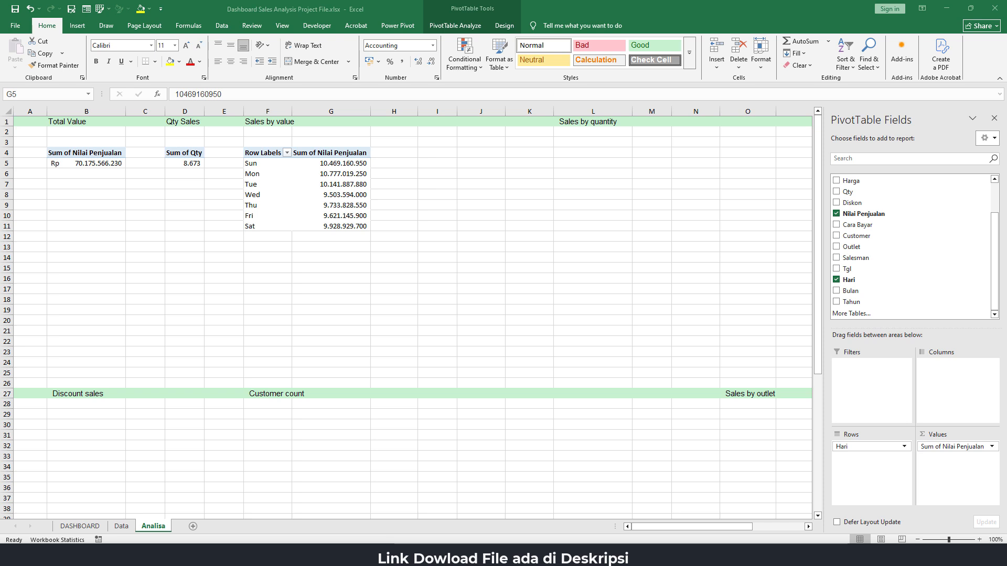
Link cell H5 to the Sunday label in F5 and fill the formula down through H11
left_click(350, 164)
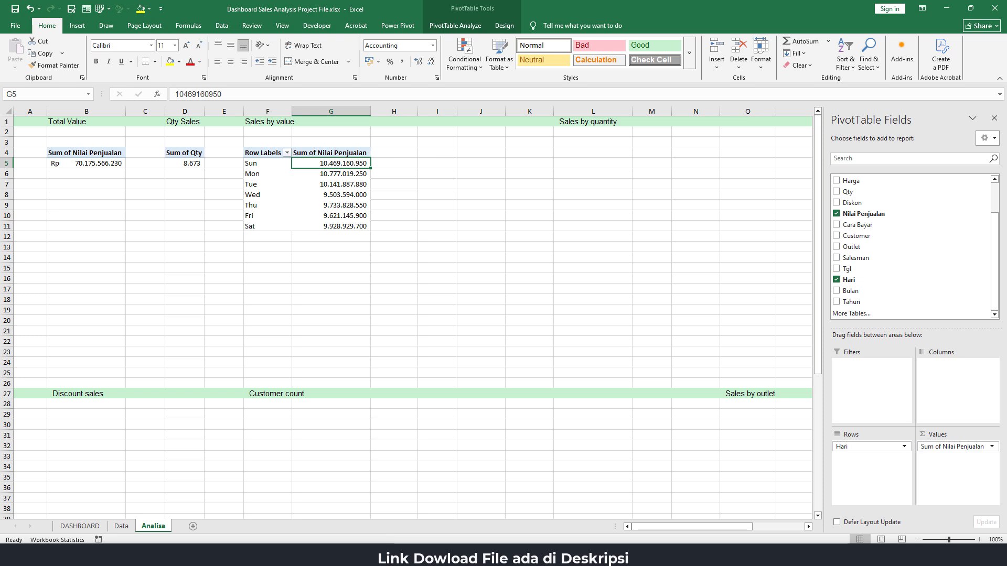
left_click(404, 164)
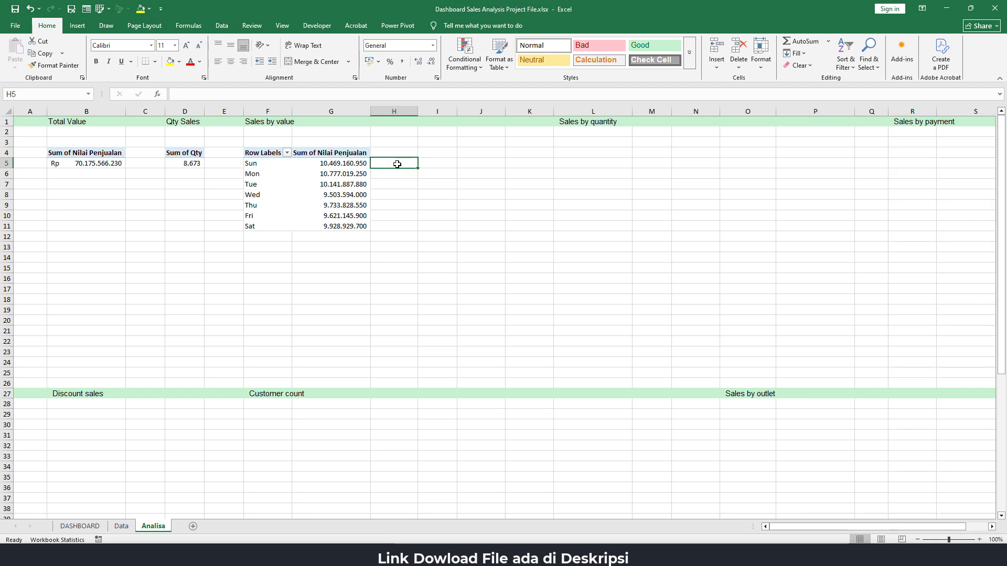
type("=")
key("Left")
key("Left")
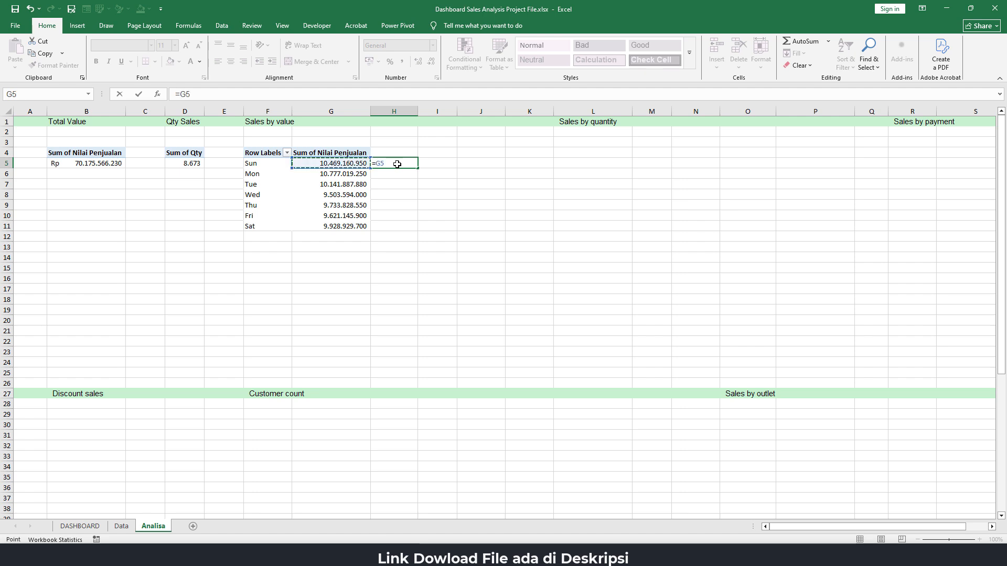
key("Return")
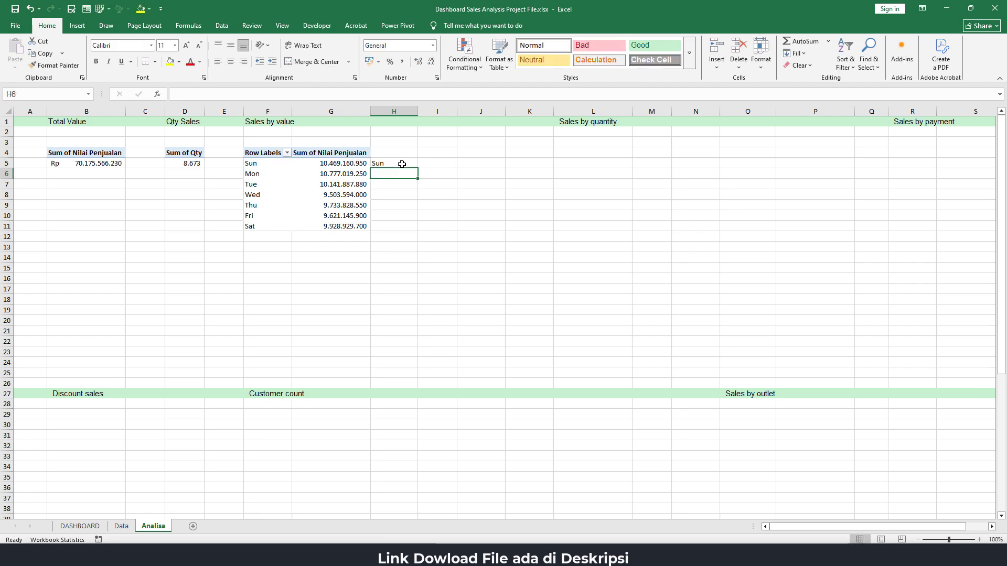
left_click(402, 164)
left_click_drag(420, 168, 414, 231)
Link cell I5 to the Sunday sales value in G5 and fill the formula down through I11
left_click(442, 164)
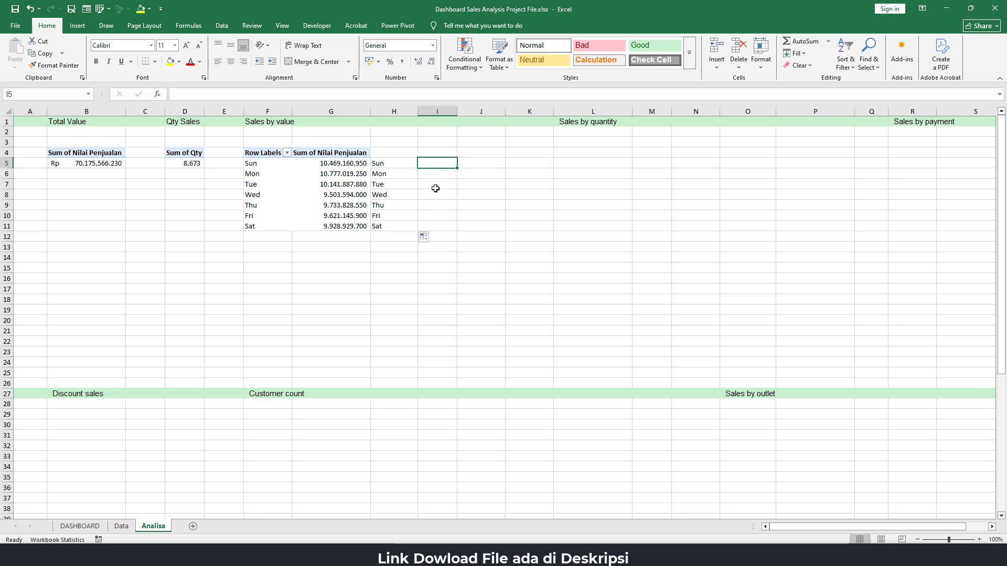
left_click(351, 165)
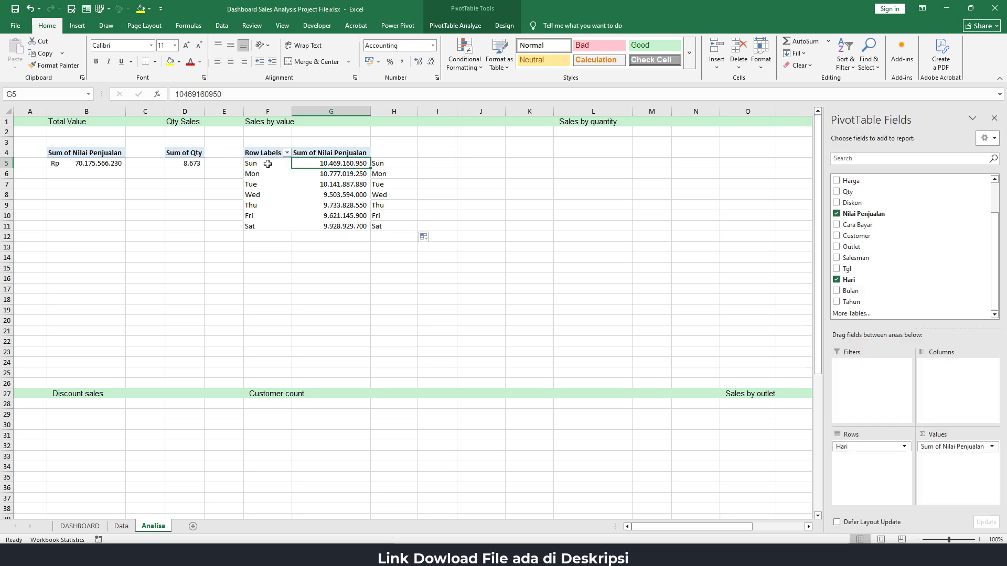
left_click(426, 163)
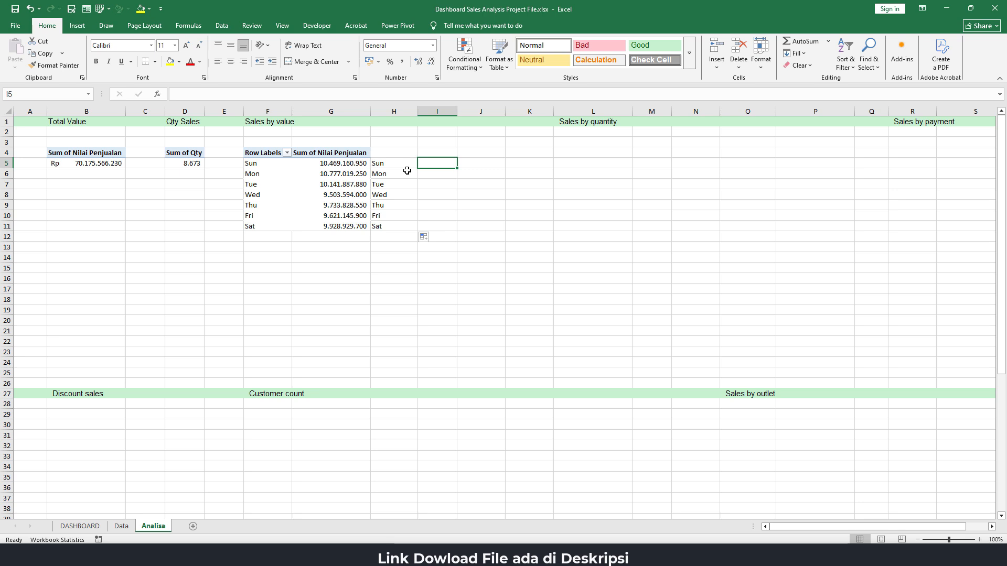
type("=")
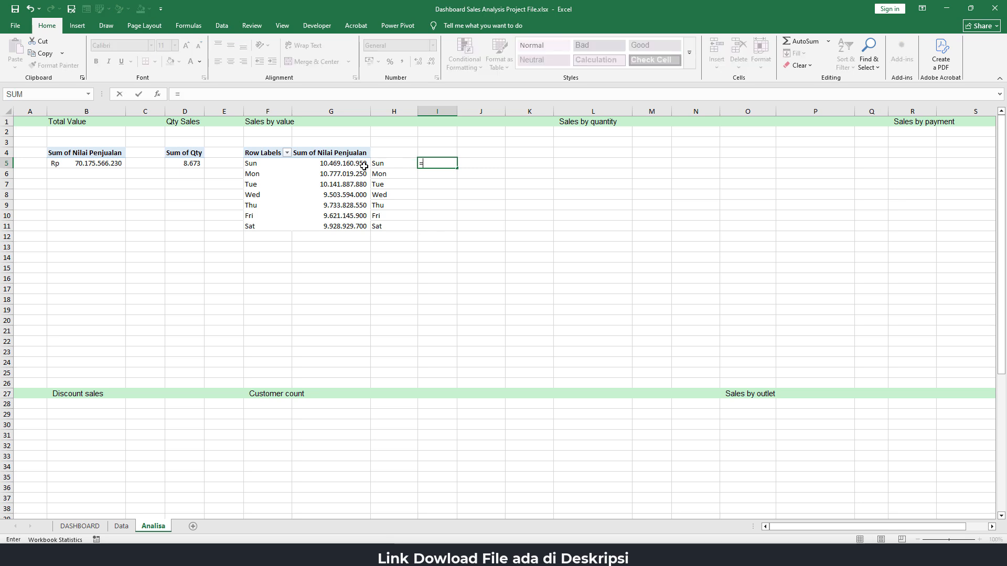
left_click(354, 164)
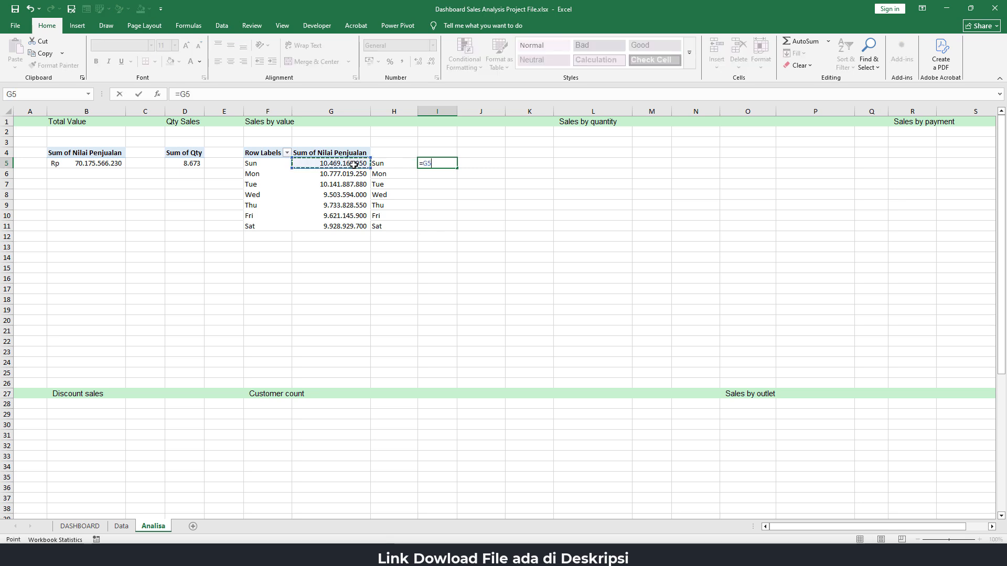
key("Return")
left_click_drag(461, 161, 443, 222)
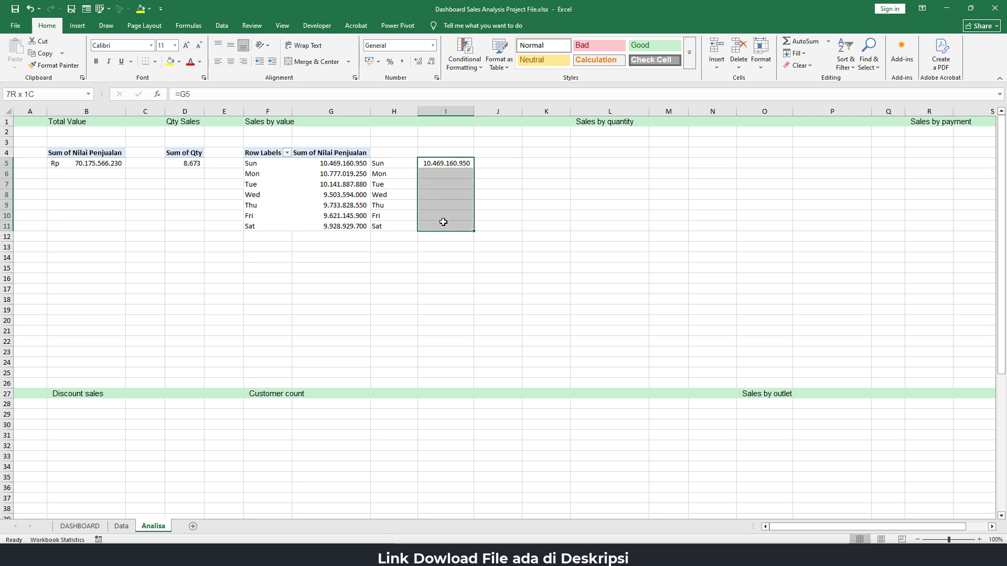
left_click(472, 165)
left_click_drag(474, 167, 462, 231)
Apply the custom number format #.##0.." Jt" to the linked sales values in I5:I11
left_click_drag(452, 163, 445, 226)
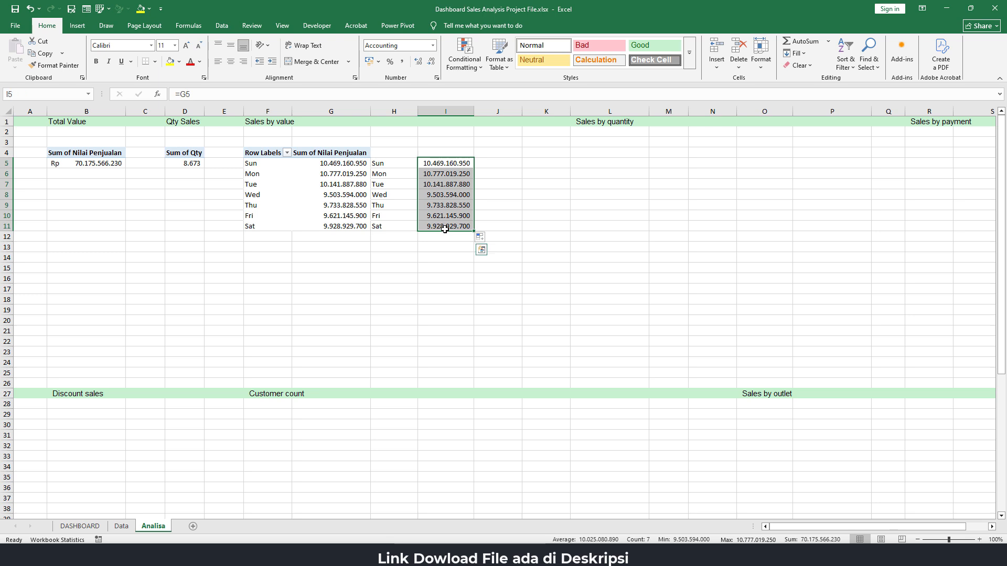
right_click(442, 164)
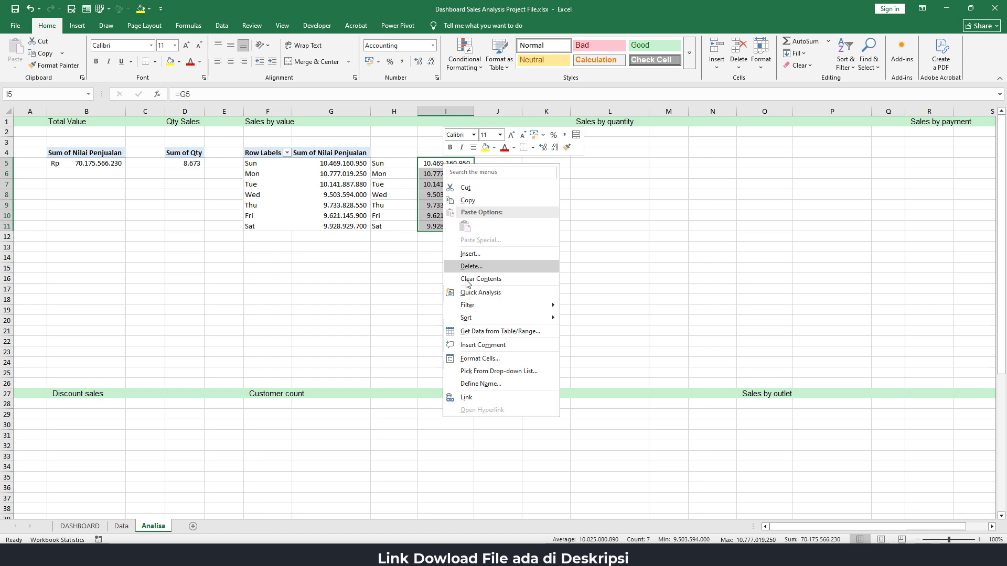
left_click(488, 360)
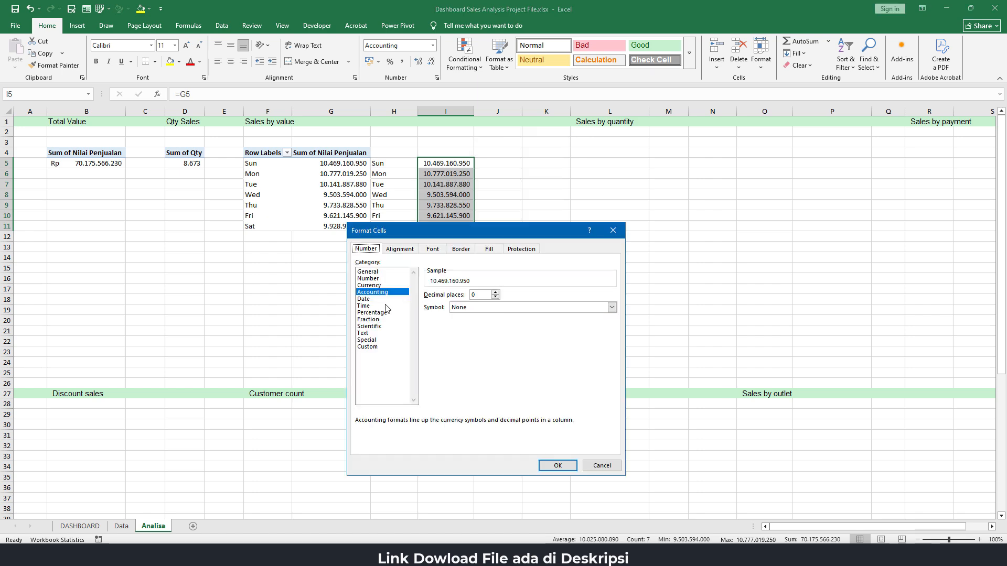
left_click(381, 349)
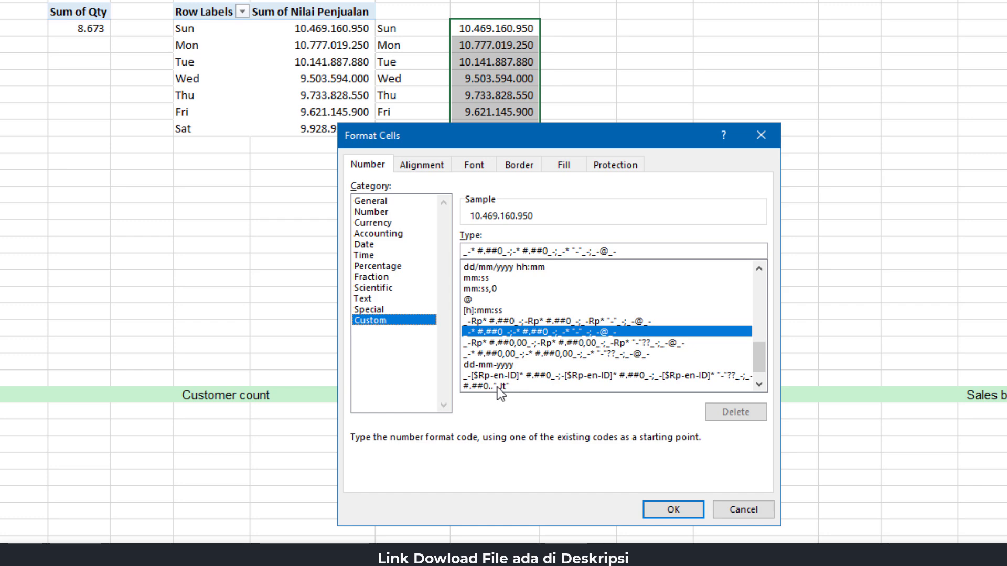
left_click(448, 388)
scroll(760, 353, "down", 1)
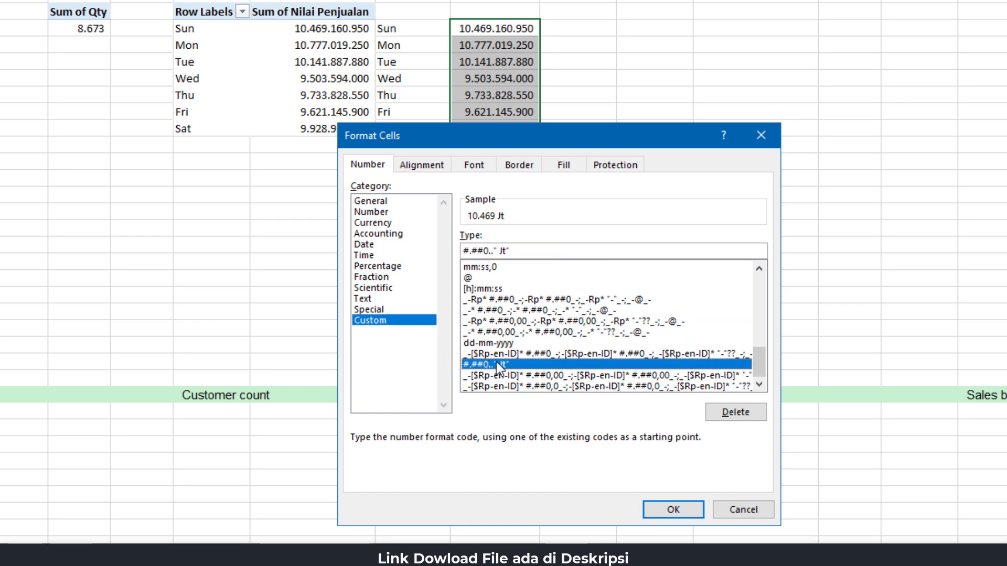
left_click(481, 252)
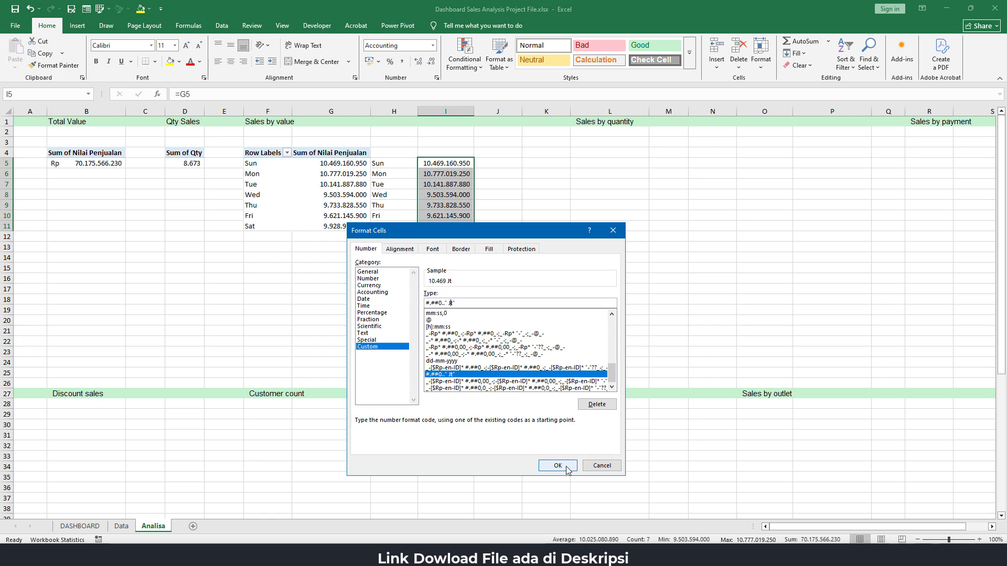
left_click(558, 466)
left_click(506, 176)
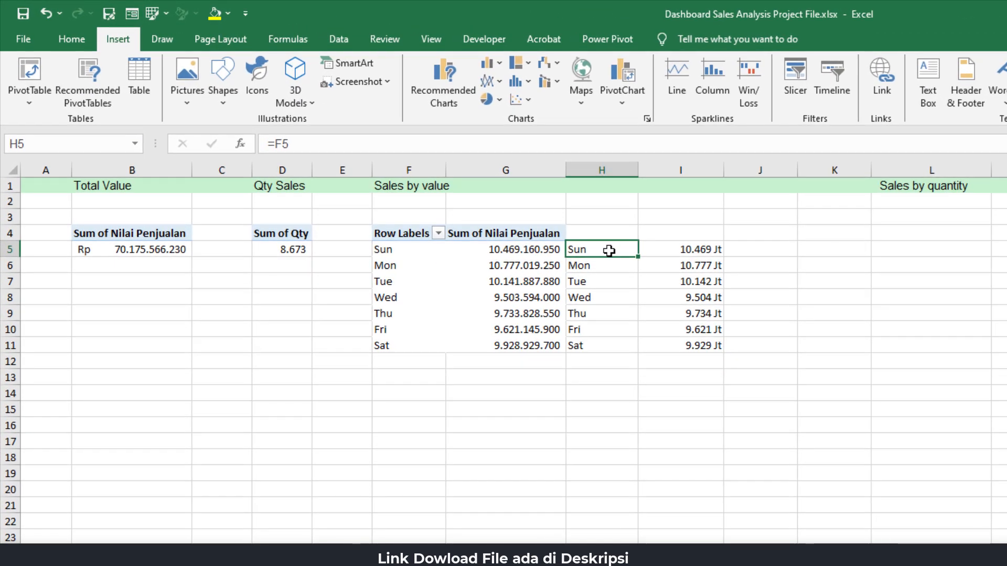
Insert a 2-D stacked area chart from the linked day and sales range H5:I11
mouse_move(608, 250)
left_mouse_down()
mouse_move(692, 315)
mouse_move(703, 343)
left_mouse_up()
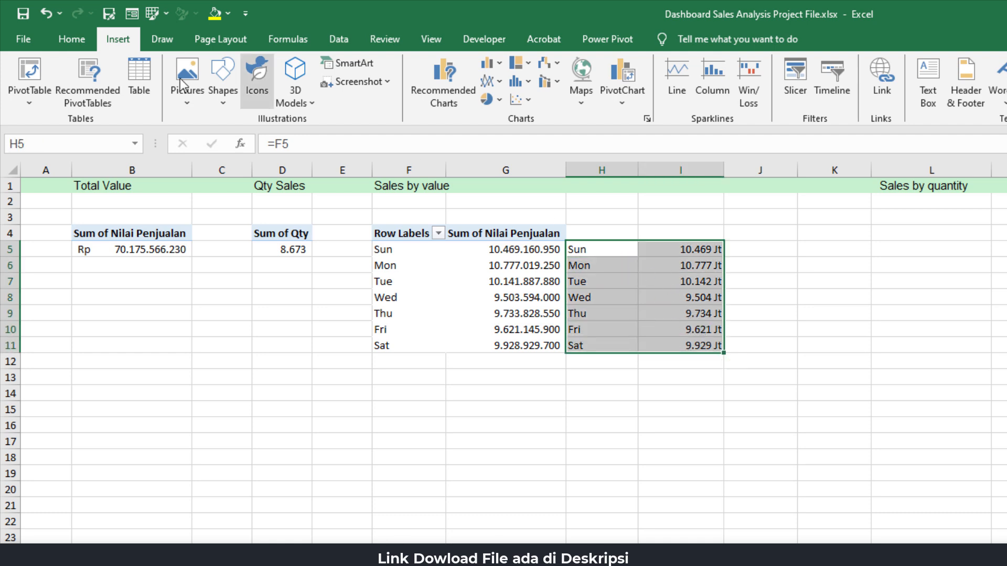
left_click(501, 82)
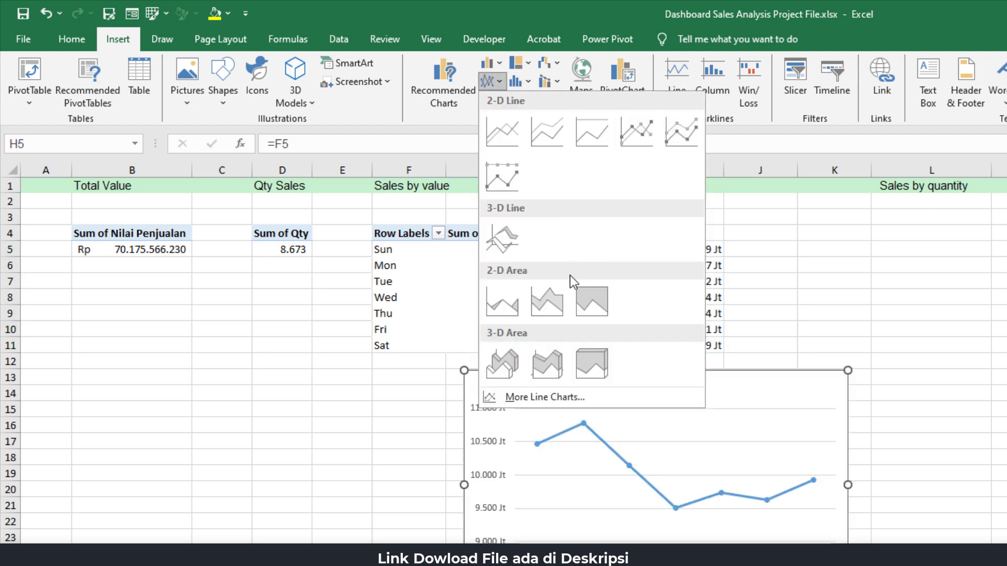
left_click(558, 307)
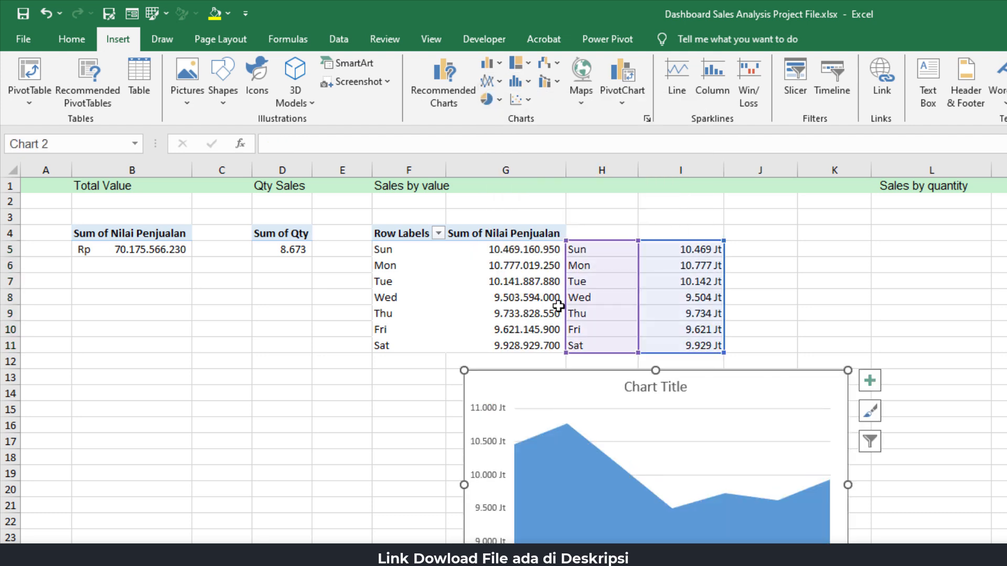
Add a second, unnamed data series to the area chart using the values in I5:I11
right_click(654, 427)
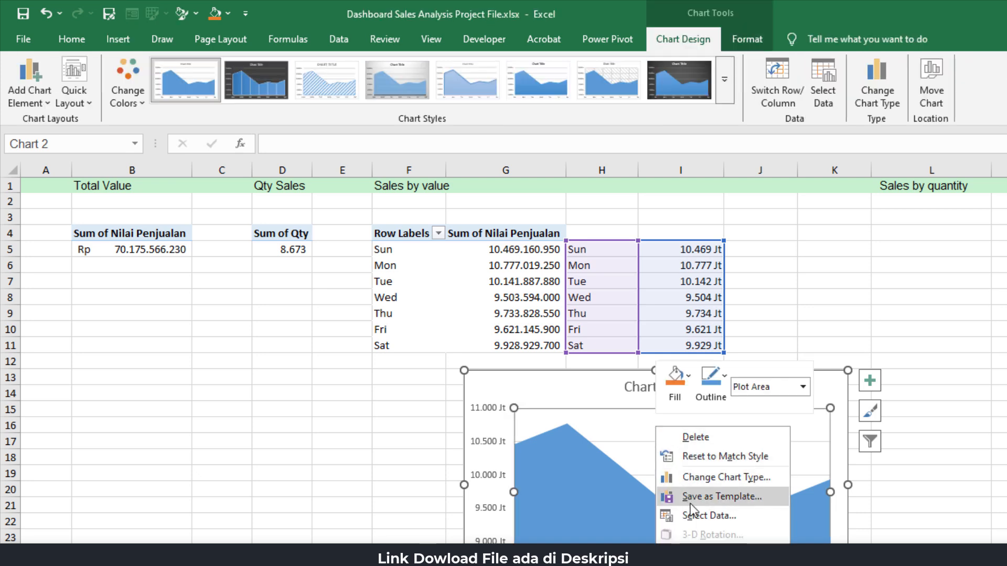
left_click(703, 515)
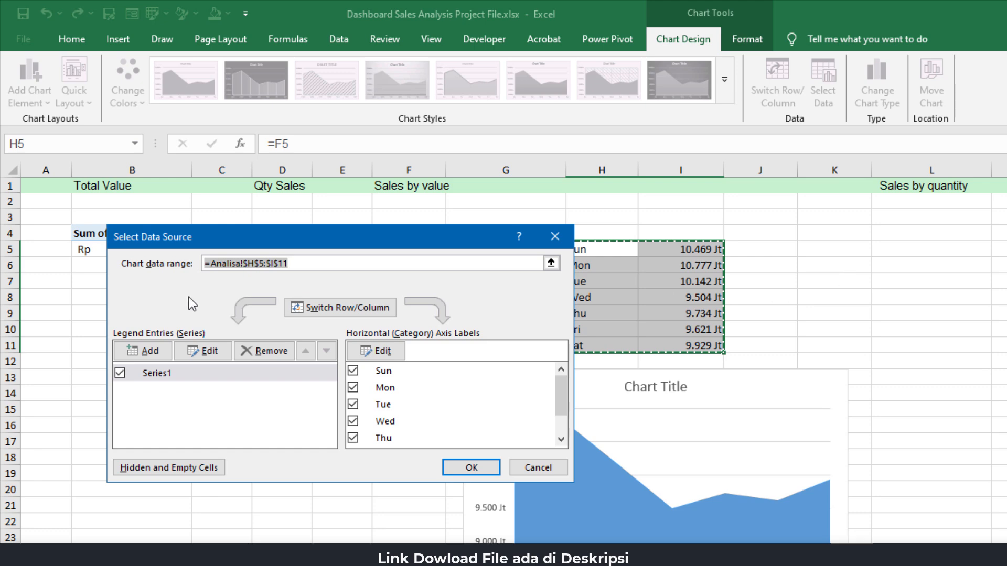
left_click(150, 351)
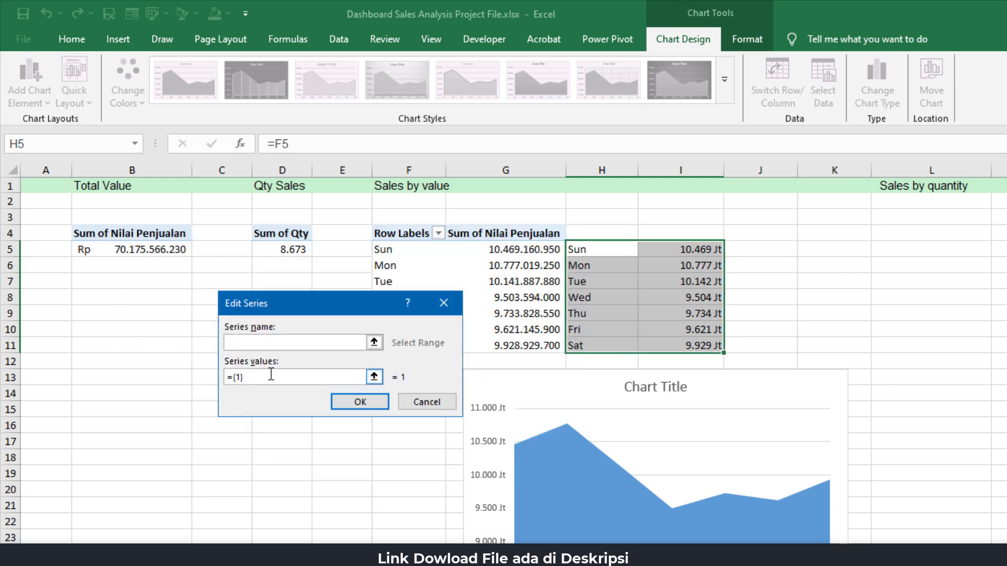
key("BackSpace")
left_click_drag(688, 252, 696, 341)
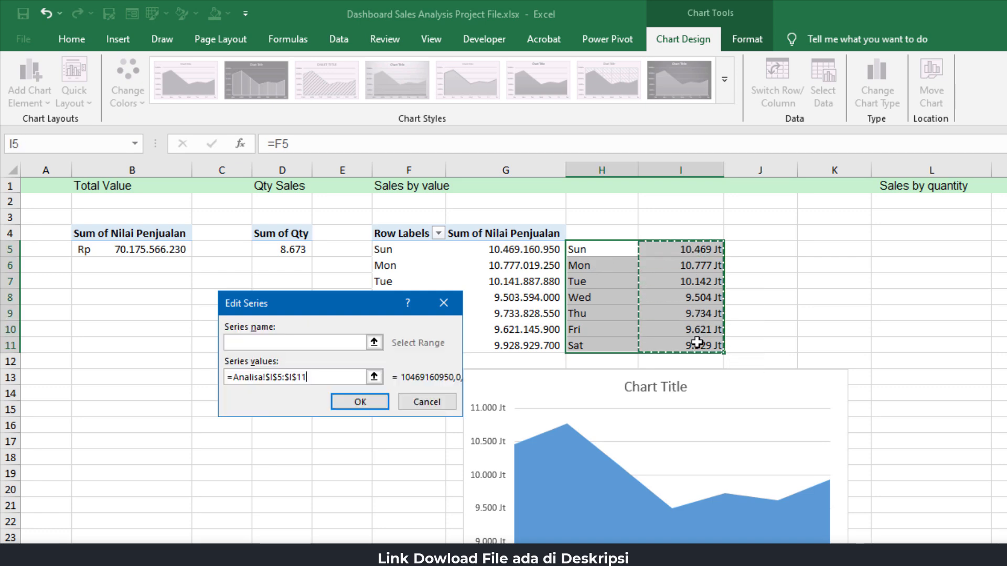
left_click(365, 405)
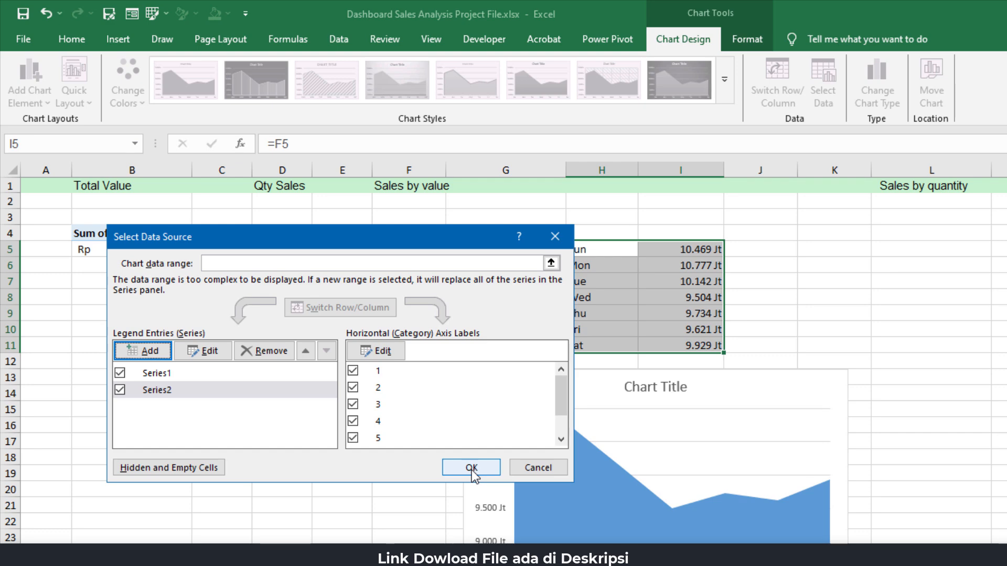
left_click(471, 468)
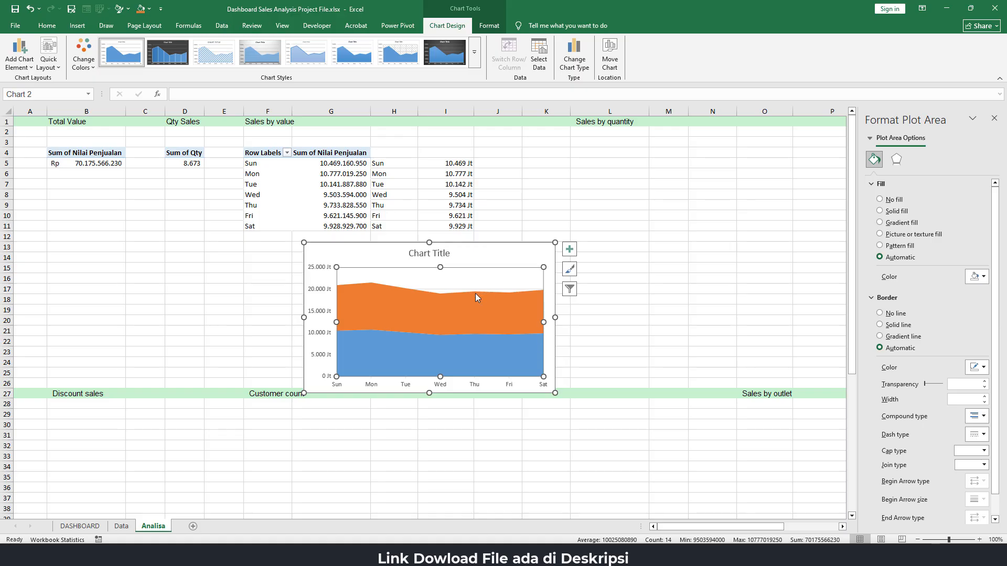
Change the chart type of Series 2 to a stacked line with markers over the area series
left_click(476, 295)
left_click(871, 139)
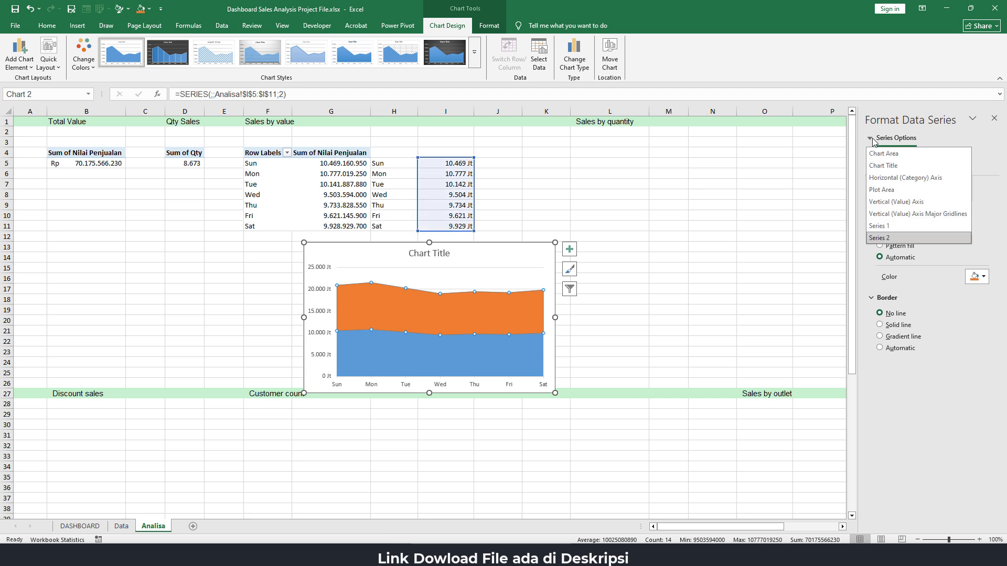
left_click(883, 238)
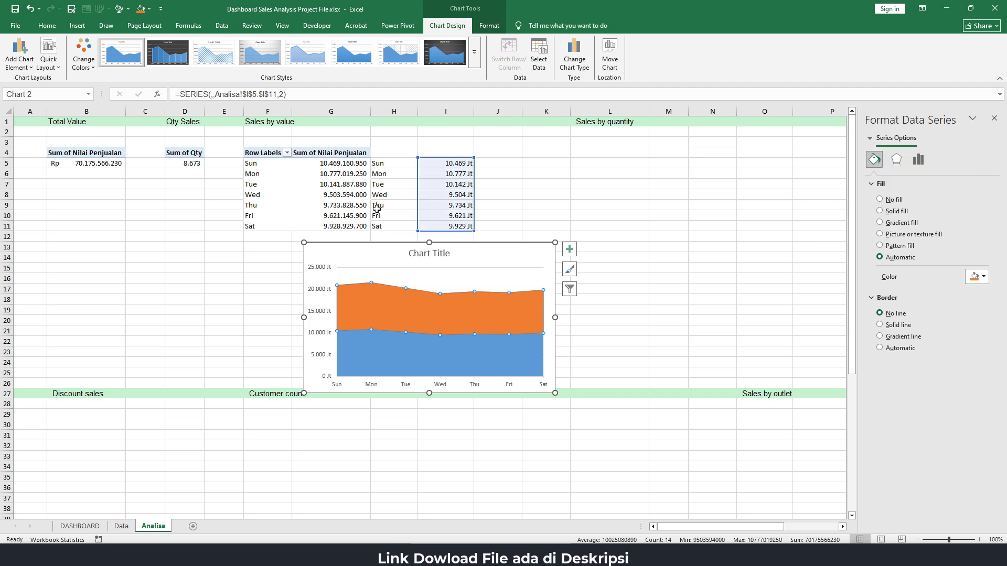
left_click(79, 25)
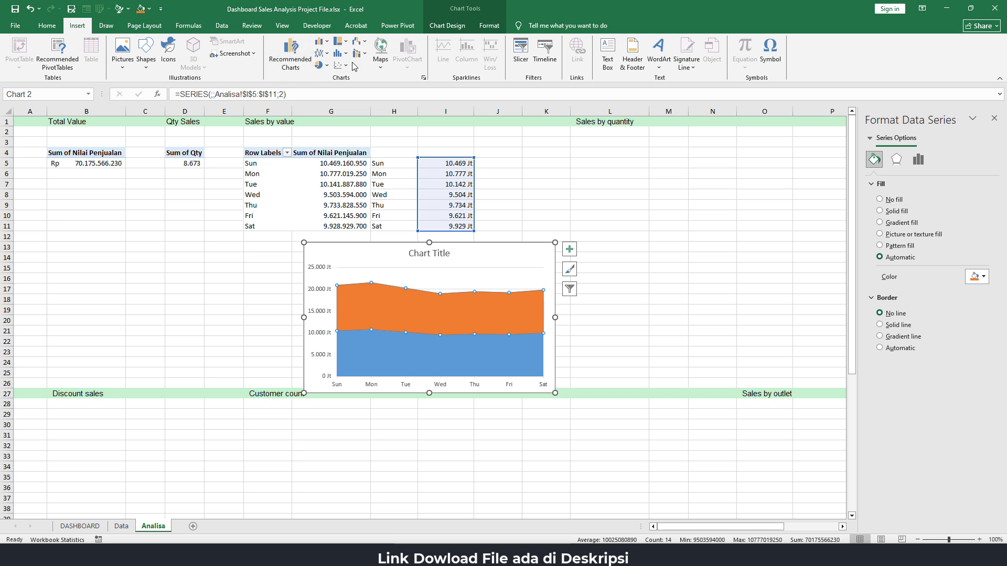
left_click(322, 53)
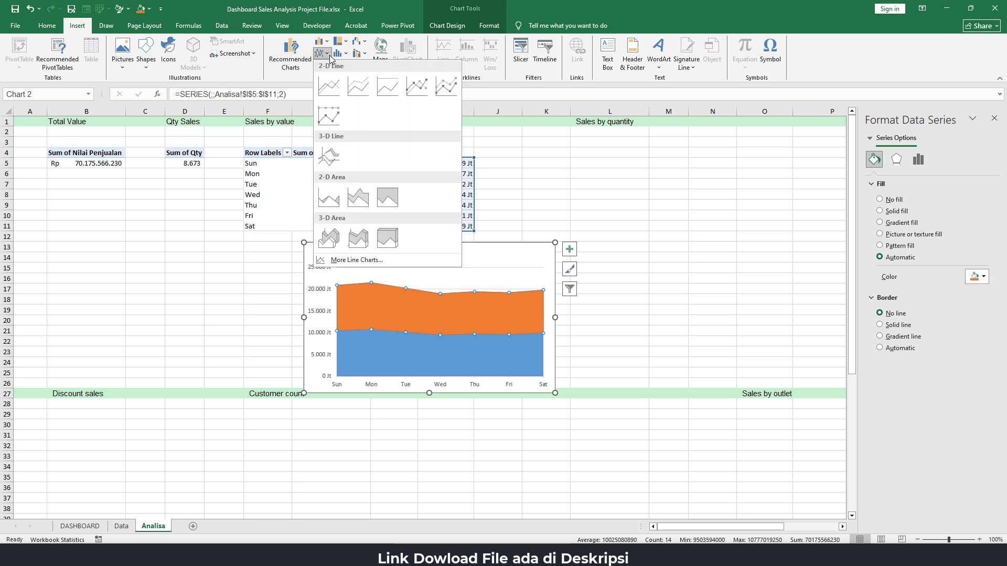
left_click(450, 88)
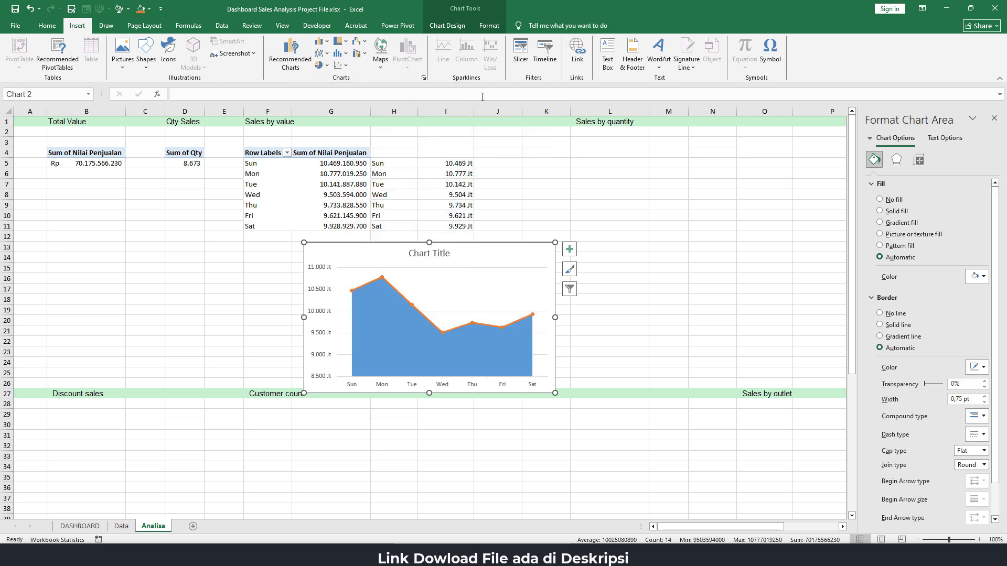
Turn on the smoothed line option for the orange line series
scroll(897, 329, "down", 1)
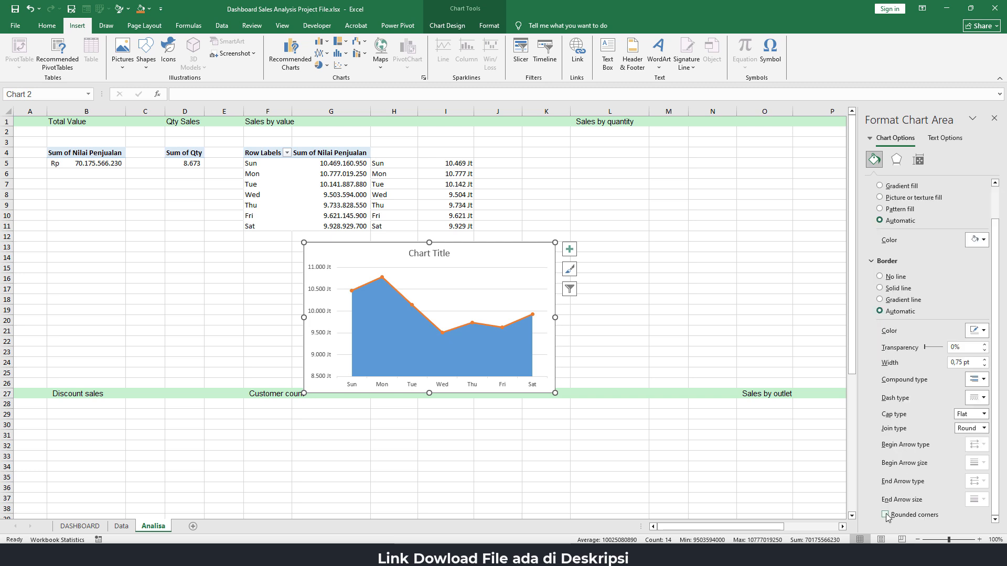
left_click(518, 319)
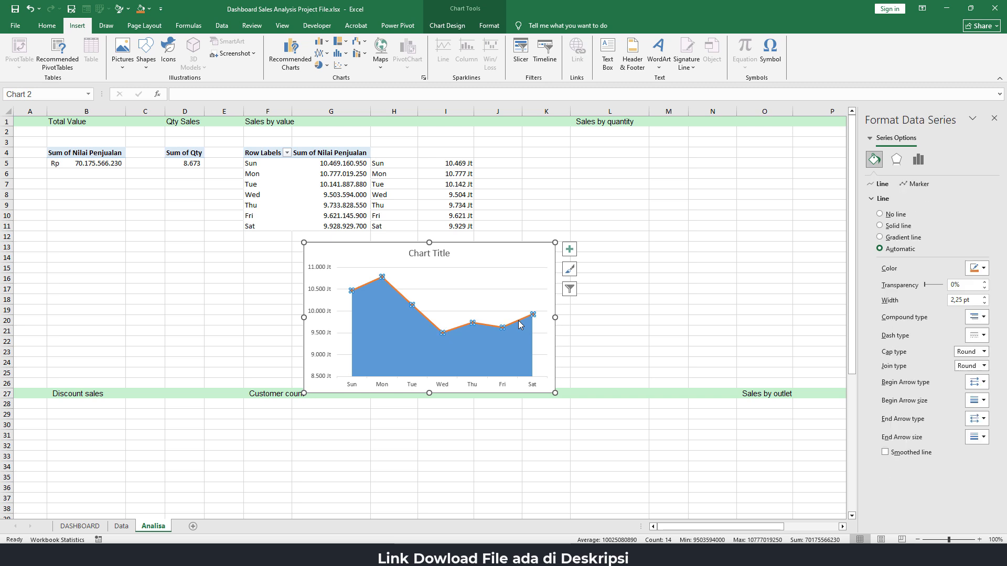
left_click(885, 452)
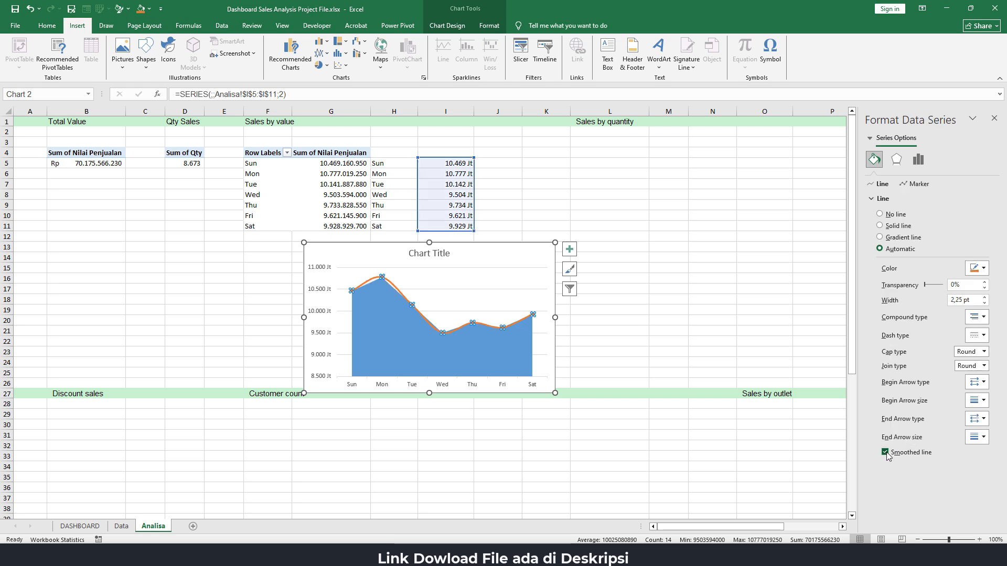
Give the Series 1 area a gradient fill
left_click(873, 138)
left_click(879, 226)
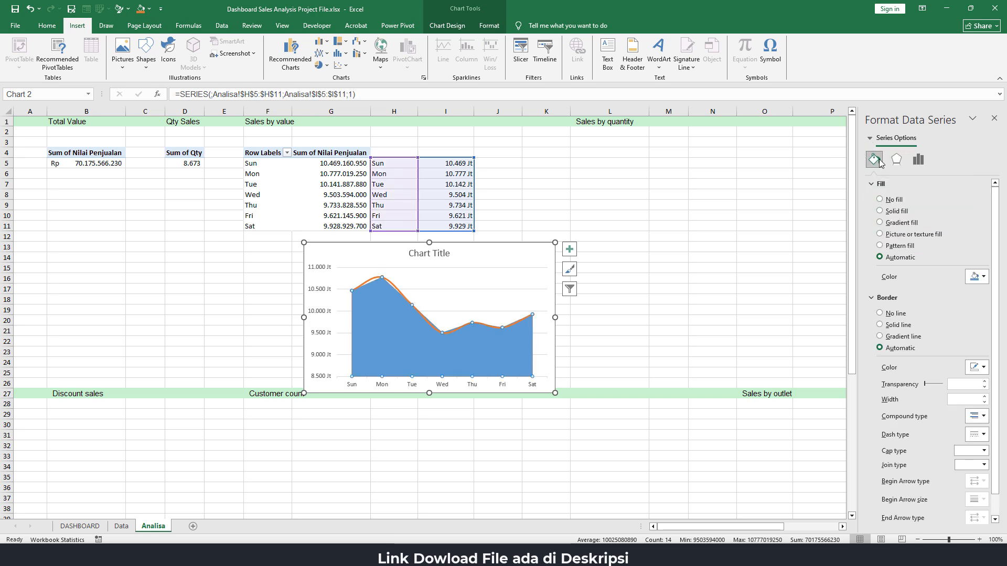
left_click(899, 224)
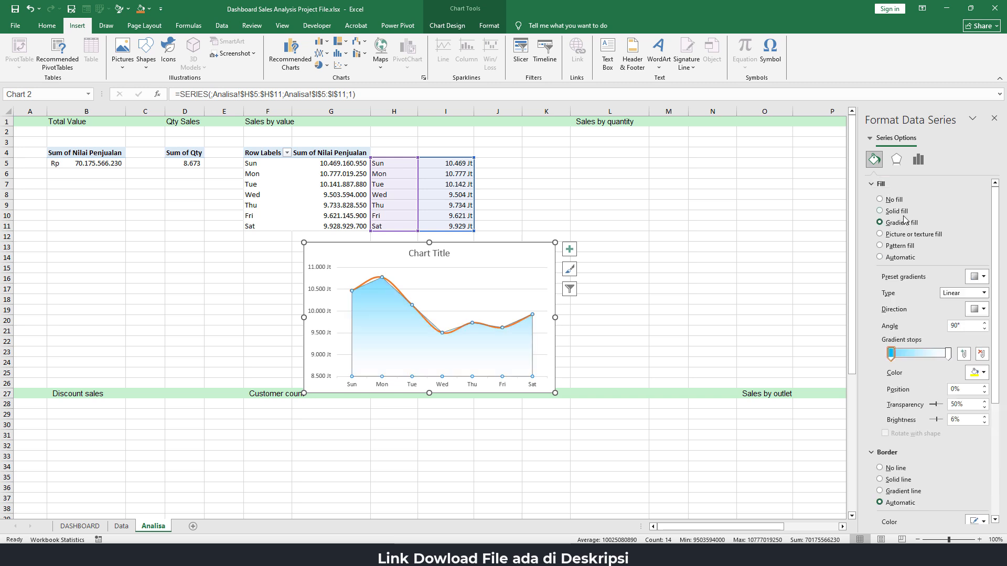
Set the area gradient's first stop to light blue and its last stop to white with 50% transparency
left_click(976, 373)
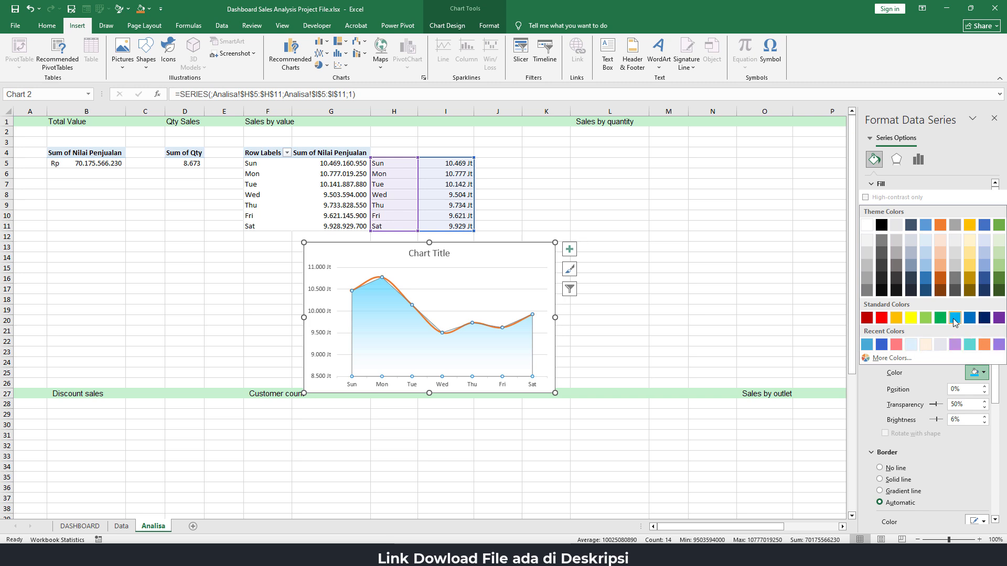
left_click(954, 319)
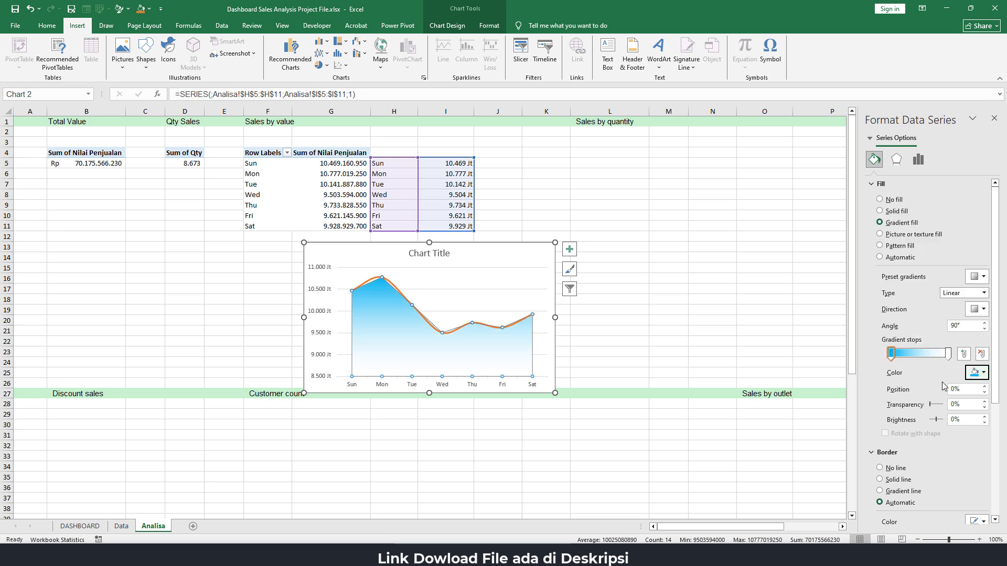
left_click(947, 354)
left_click(979, 373)
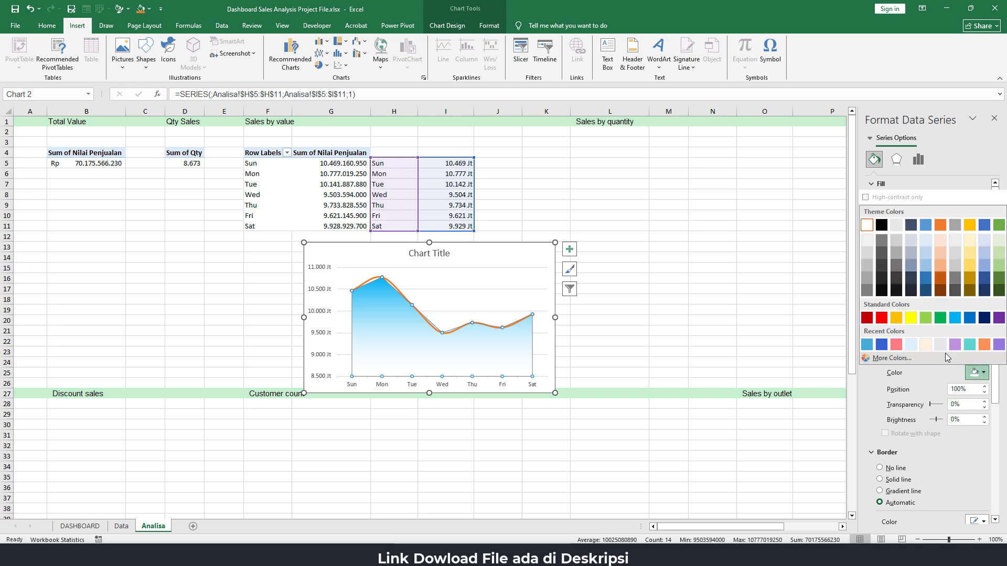
left_click(868, 225)
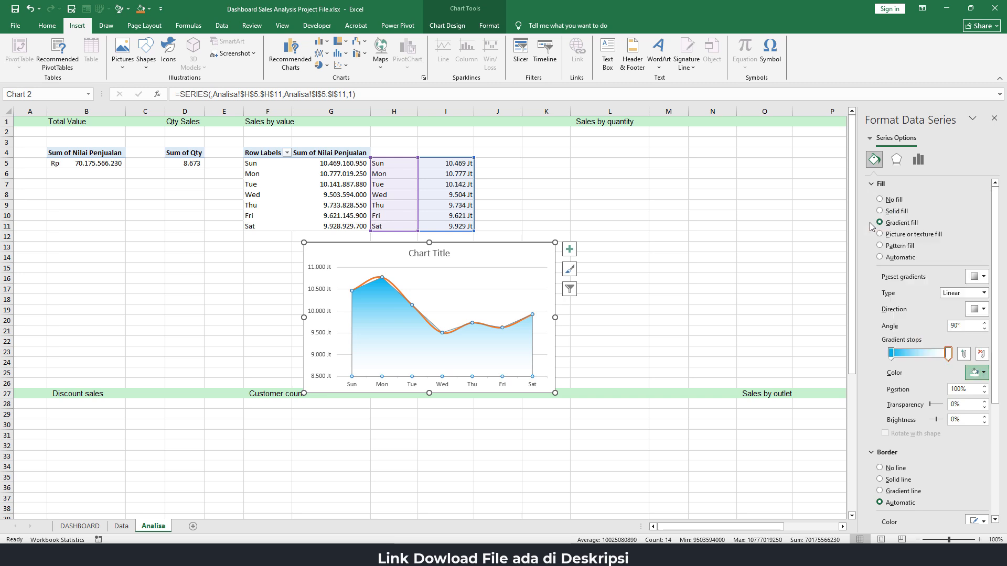
left_click(930, 404)
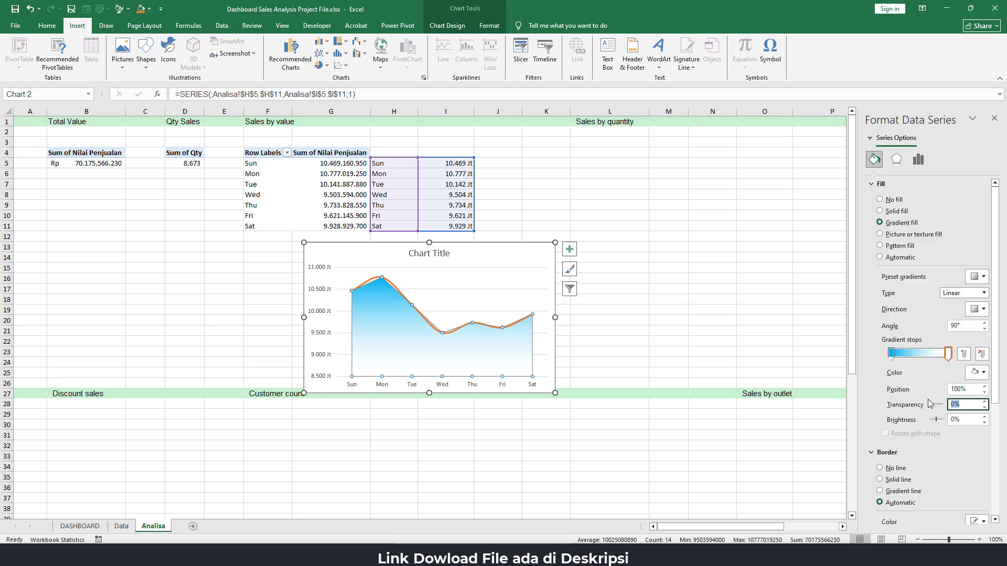
type("50%")
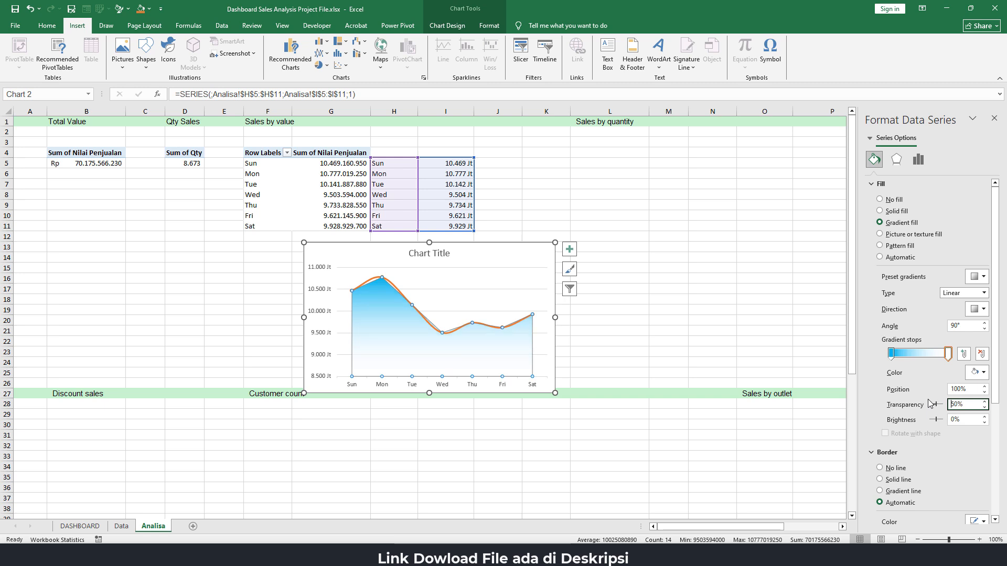
Move the chart up a few rows and delete its vertical axis and chart title
left_click_drag(497, 242, 499, 199)
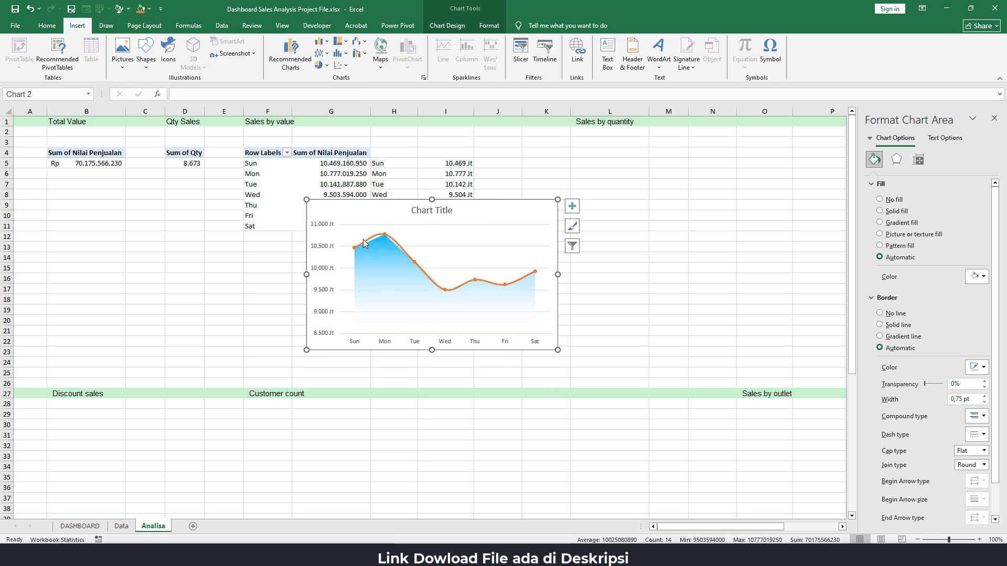
left_click(322, 227)
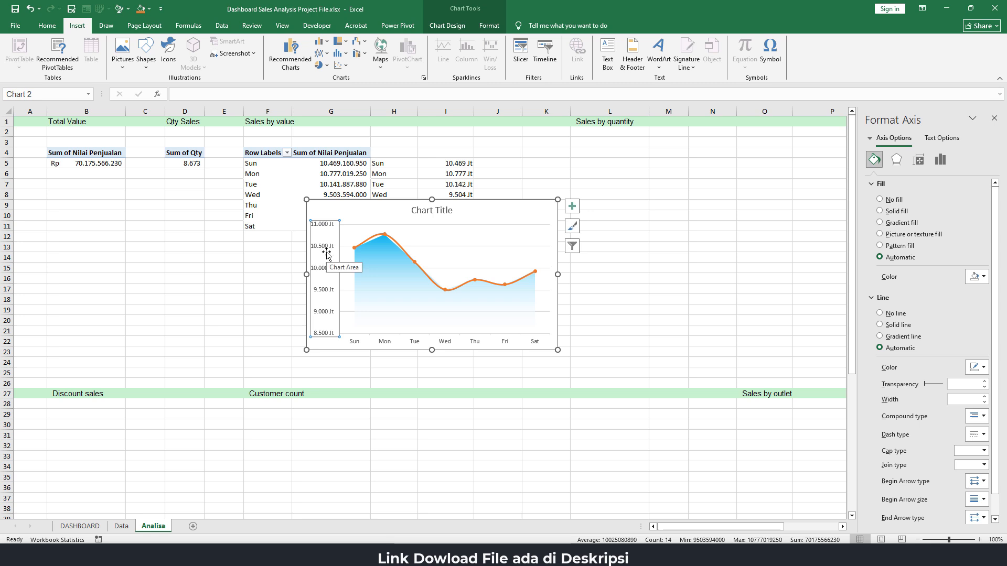
key("Delete")
left_click(442, 215)
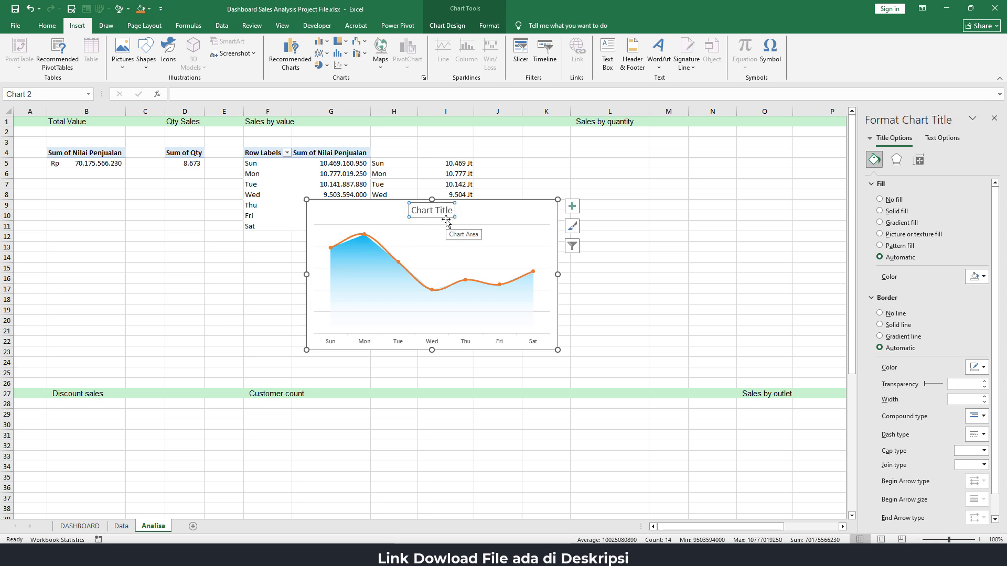
key("Delete")
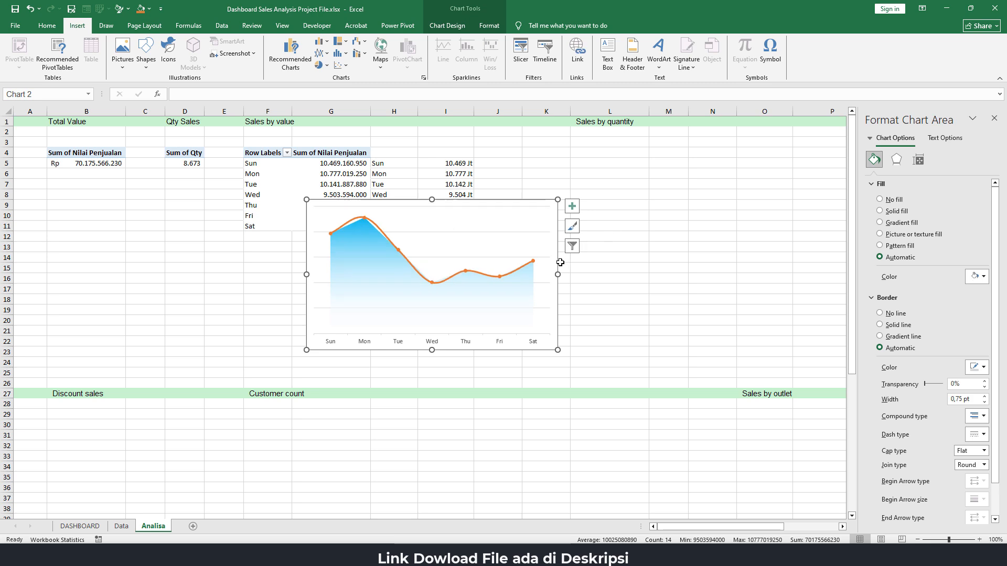
Add primary major vertical gridlines to the chart
left_click(574, 208)
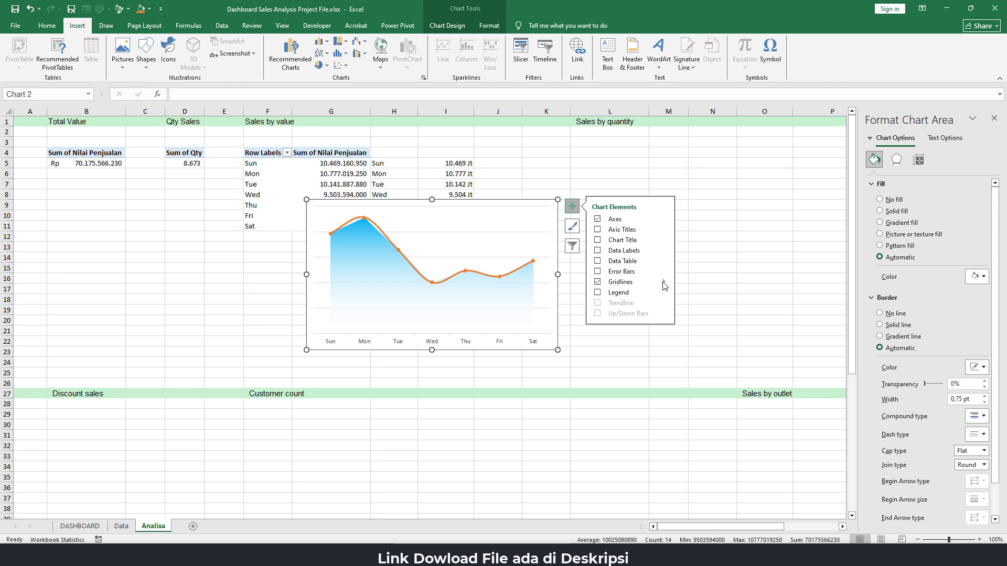
mouse_move(664, 285)
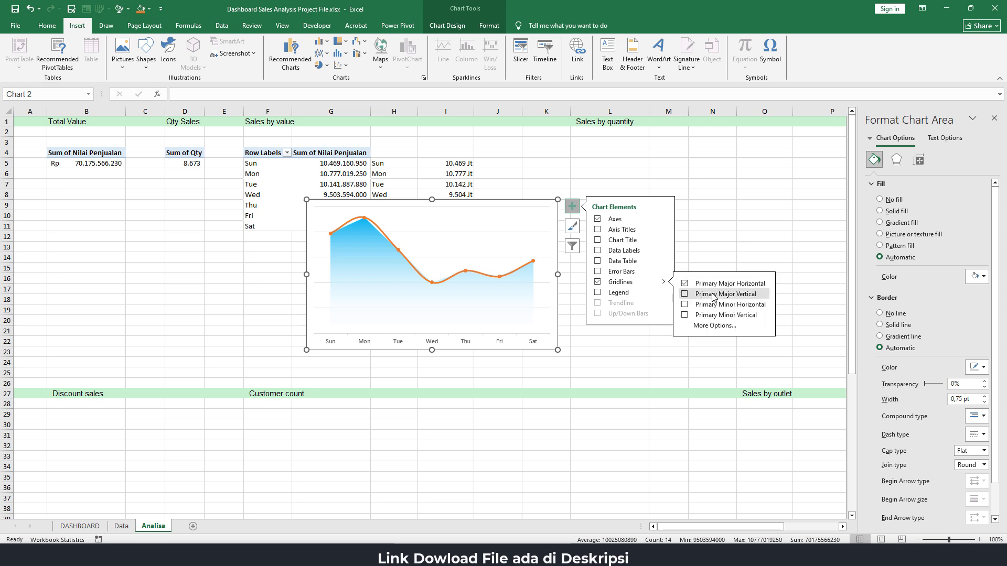
left_click(684, 297)
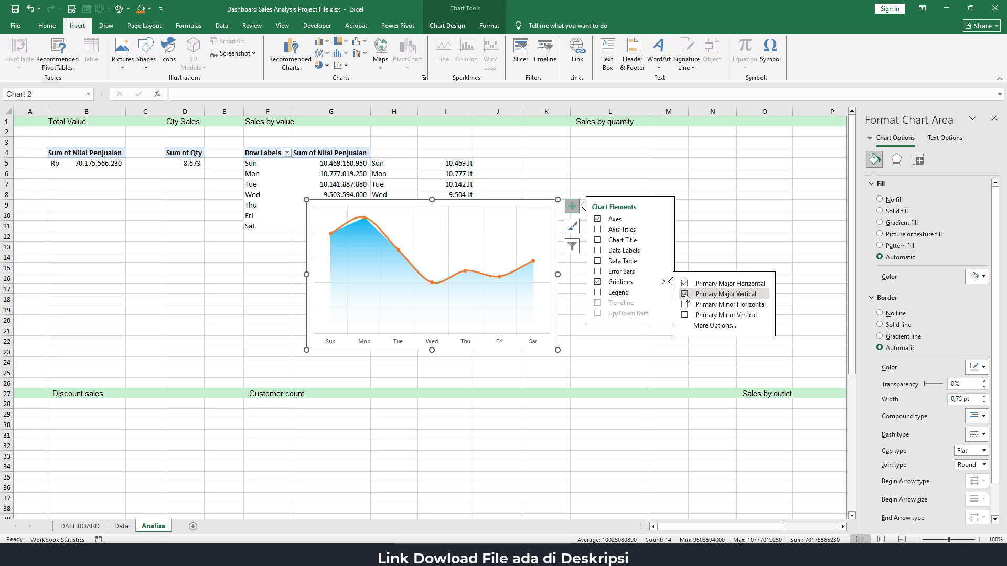
Add data labels to the chart and delete those belonging to the area series
left_click(598, 251)
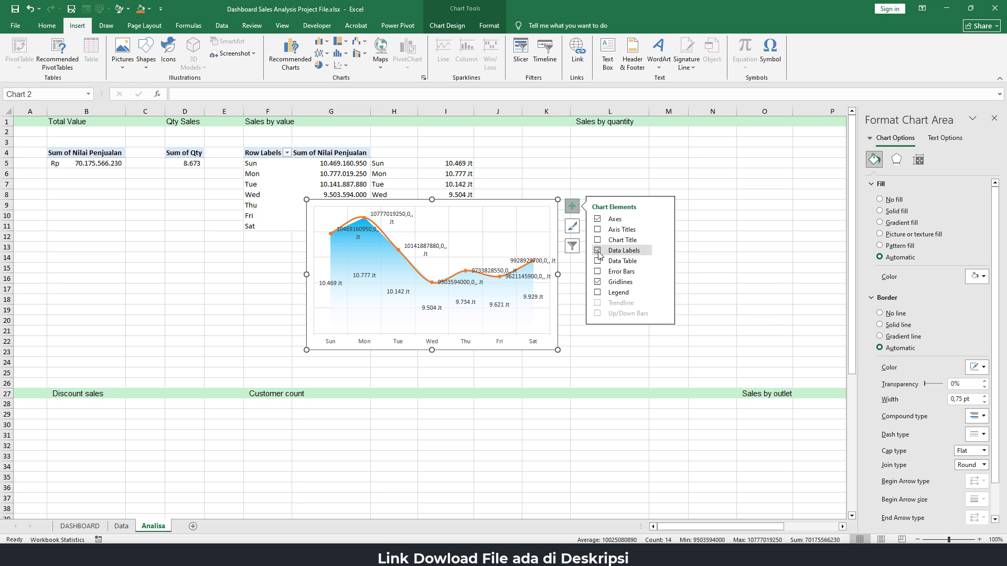
left_click(373, 278)
key("Delete")
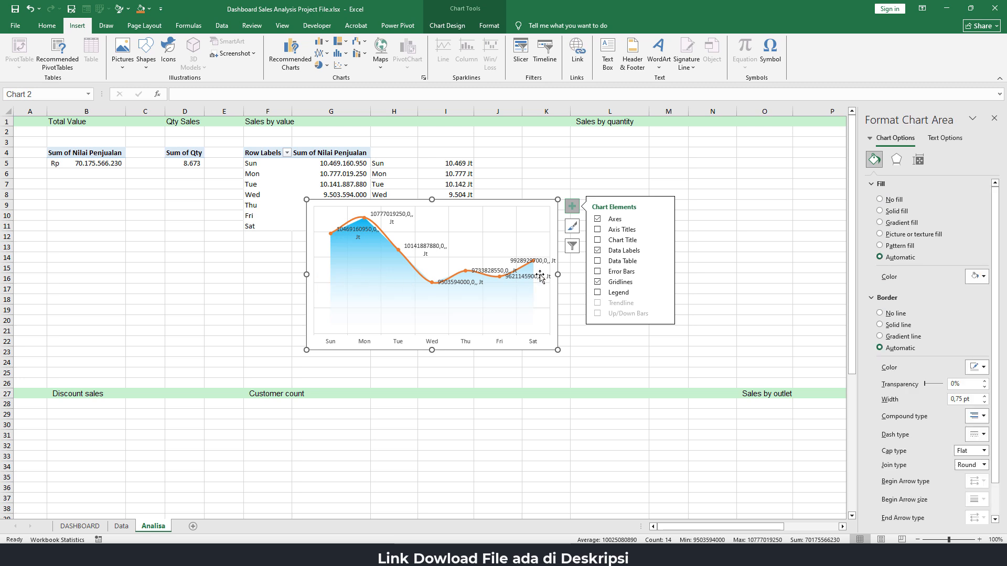
Make the orange line's data labels show values from cells I5:I11 instead of the series value
left_click(433, 277)
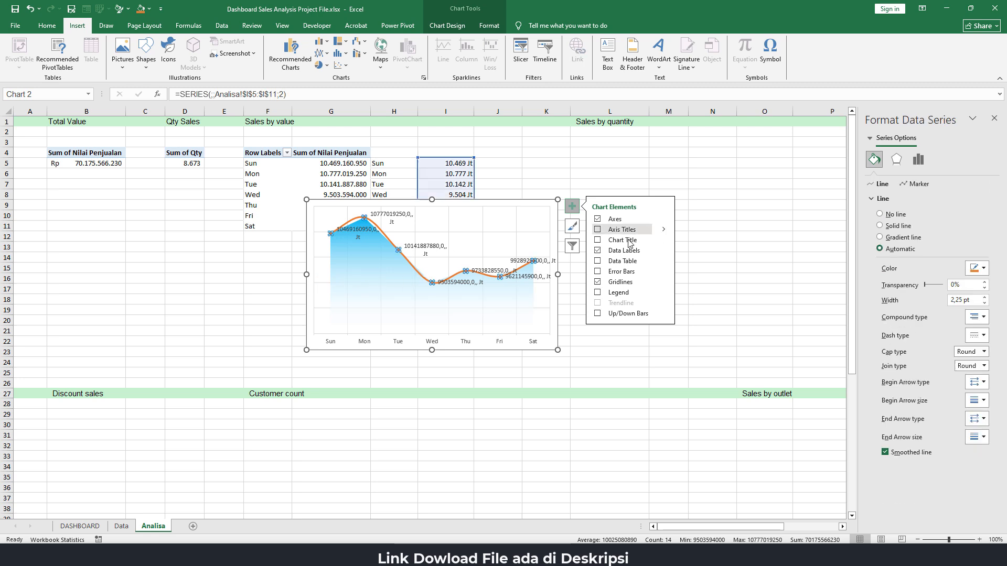
left_click(663, 252)
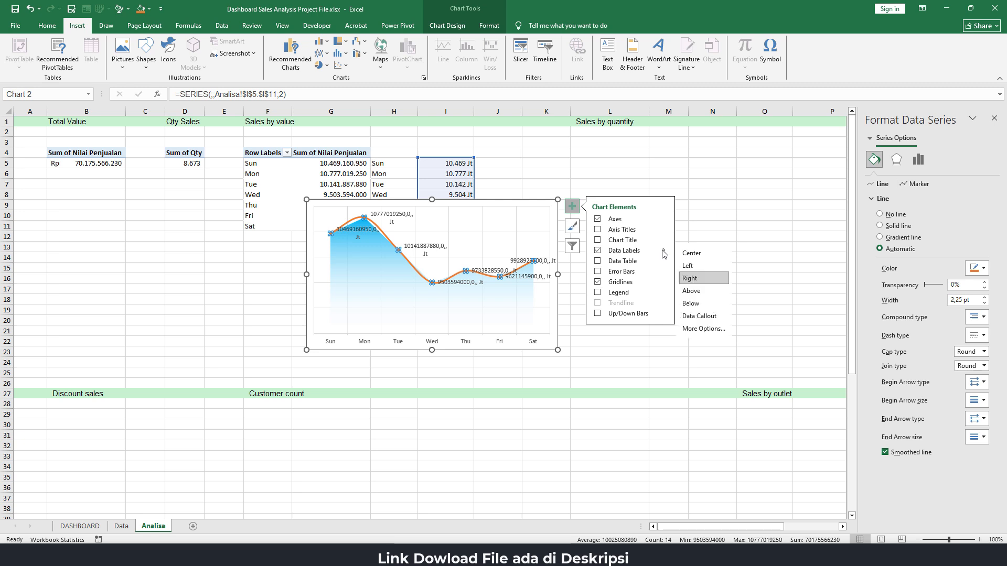
left_click(703, 329)
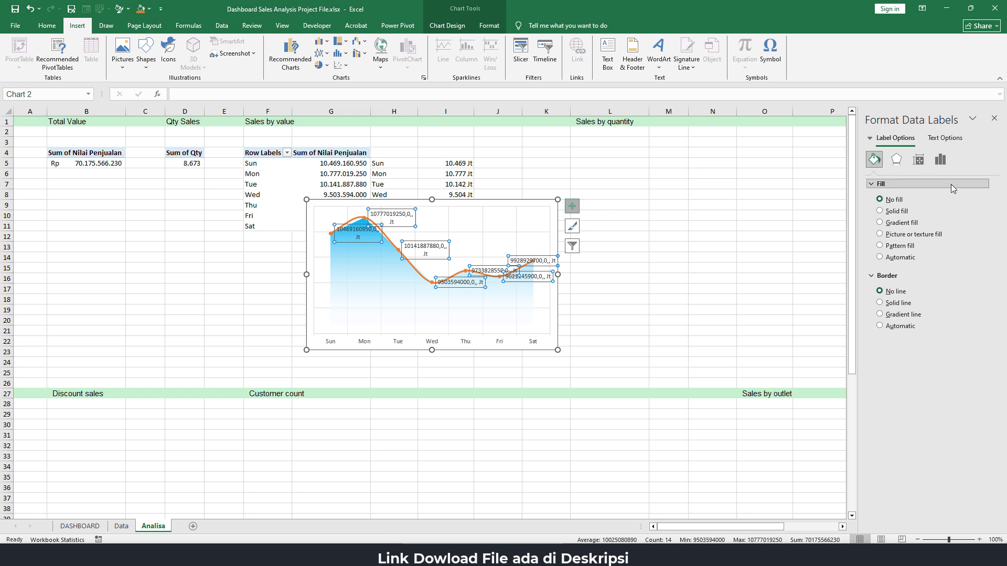
left_click(944, 162)
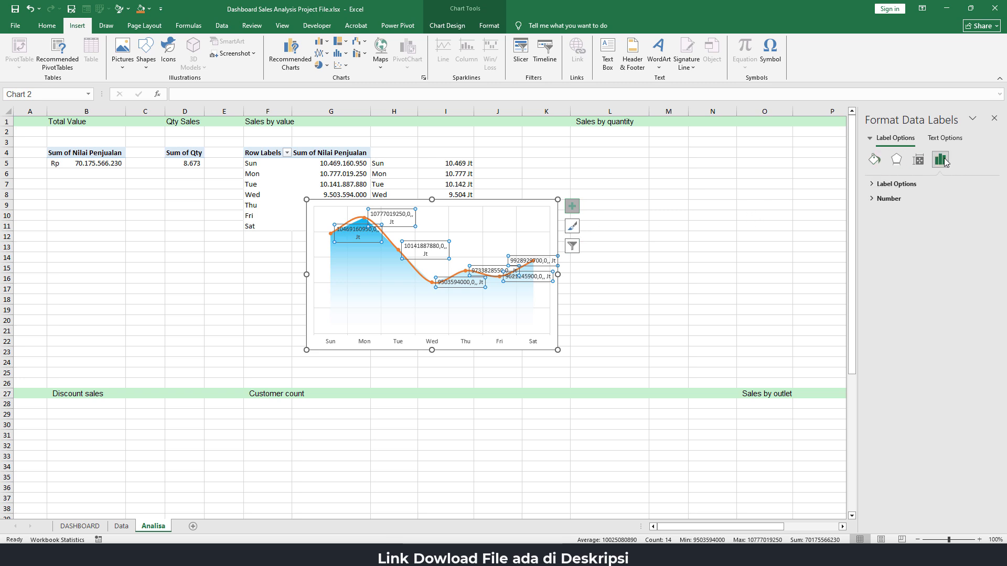
left_click(891, 184)
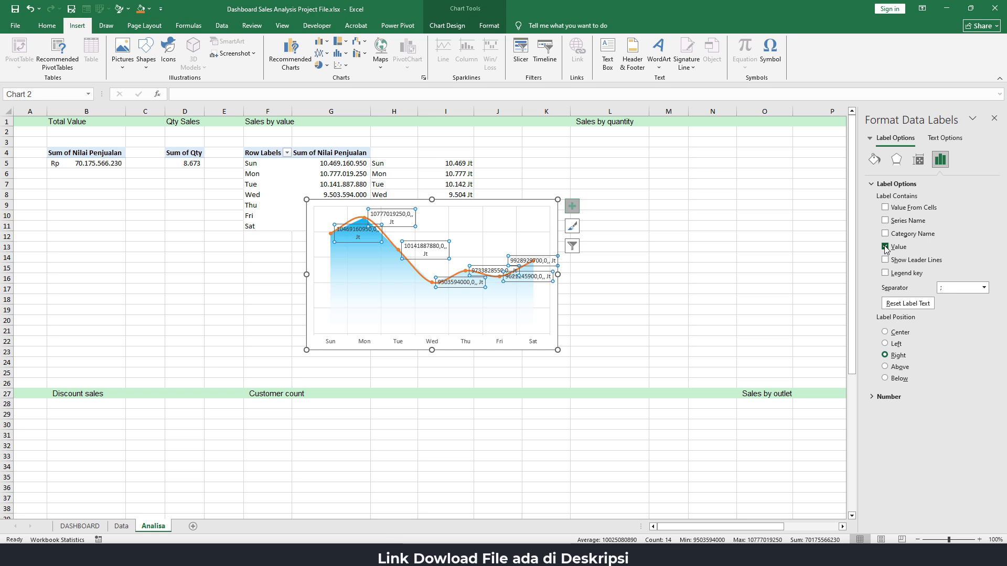
left_click(885, 247)
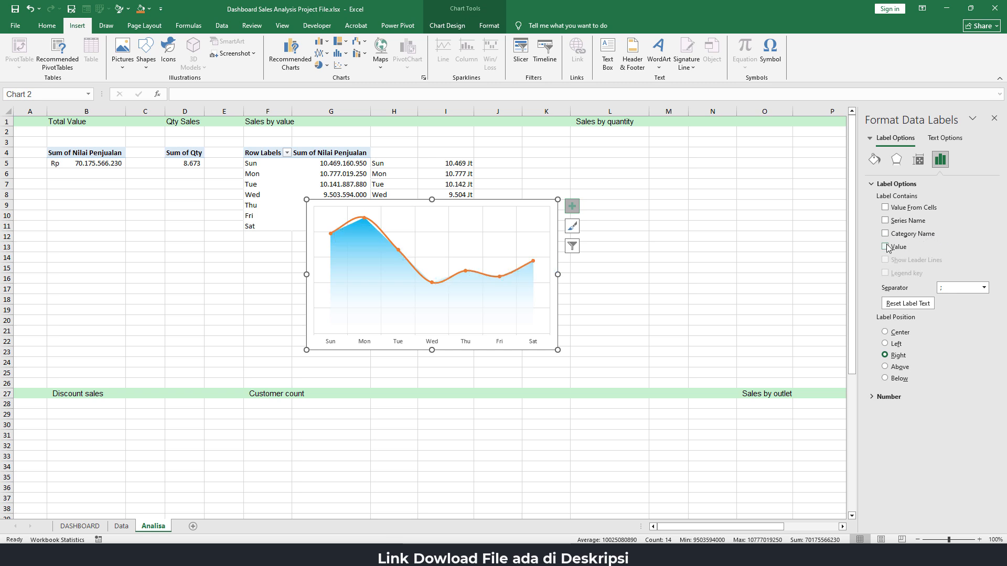
left_click(885, 208)
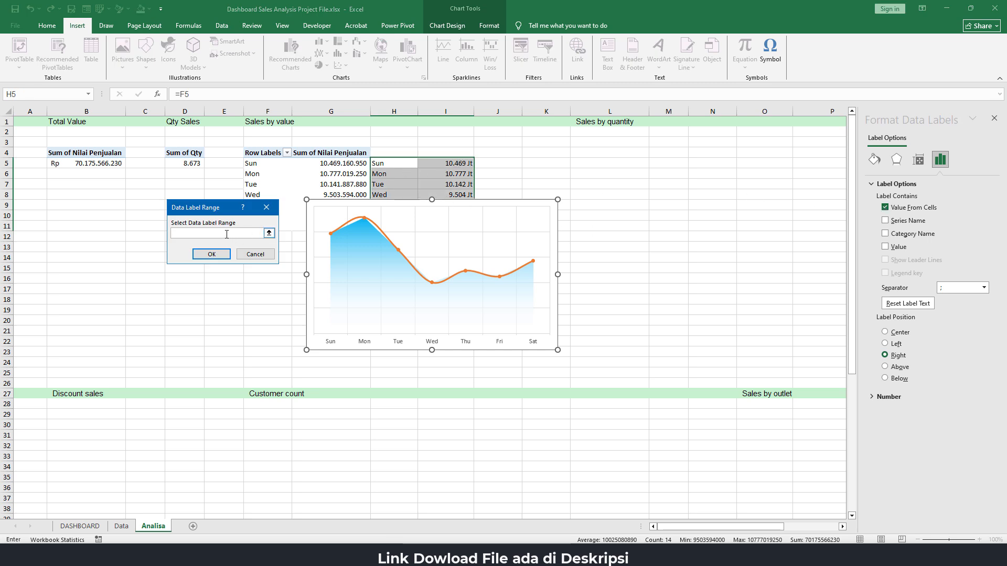
left_click(459, 161)
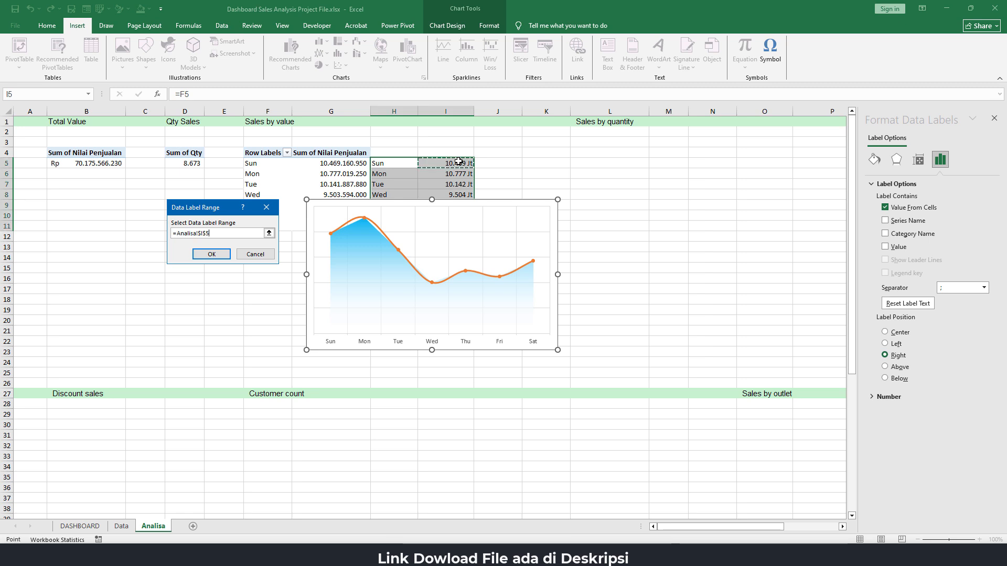
left_click_drag(459, 161, 456, 223)
left_click(212, 254)
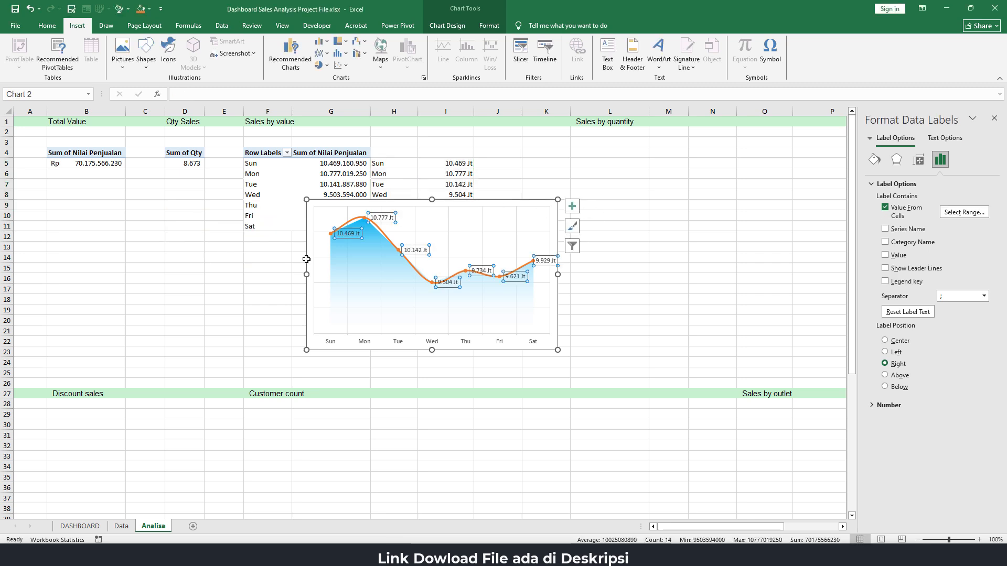
Move the chart beside the daily sales table, over columns J to N, and deselect it
left_click_drag(465, 215, 659, 207)
left_click(446, 188)
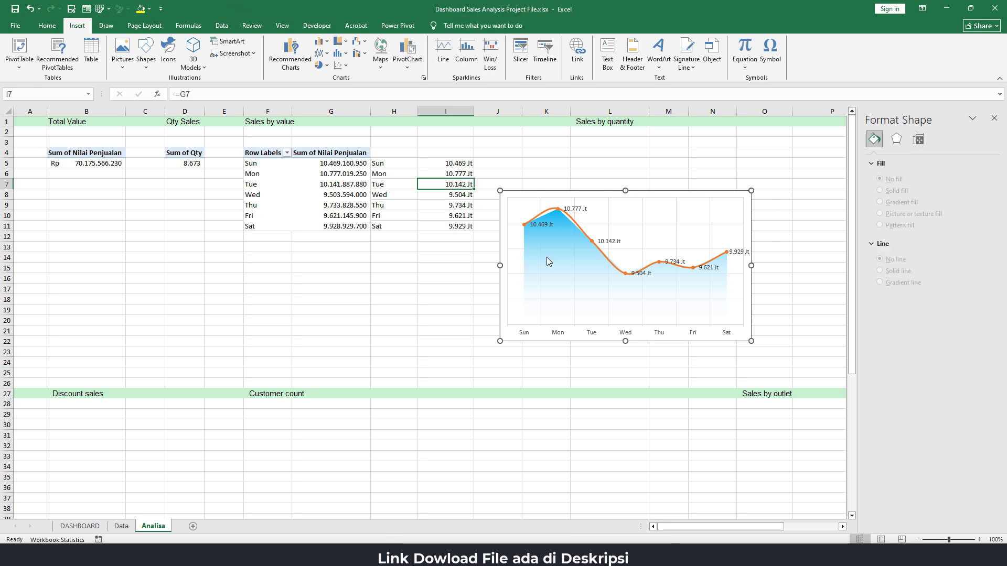
Reselect I5:I11 as the cell range for the orange line's data labels and turn off their Value option
left_click(593, 245)
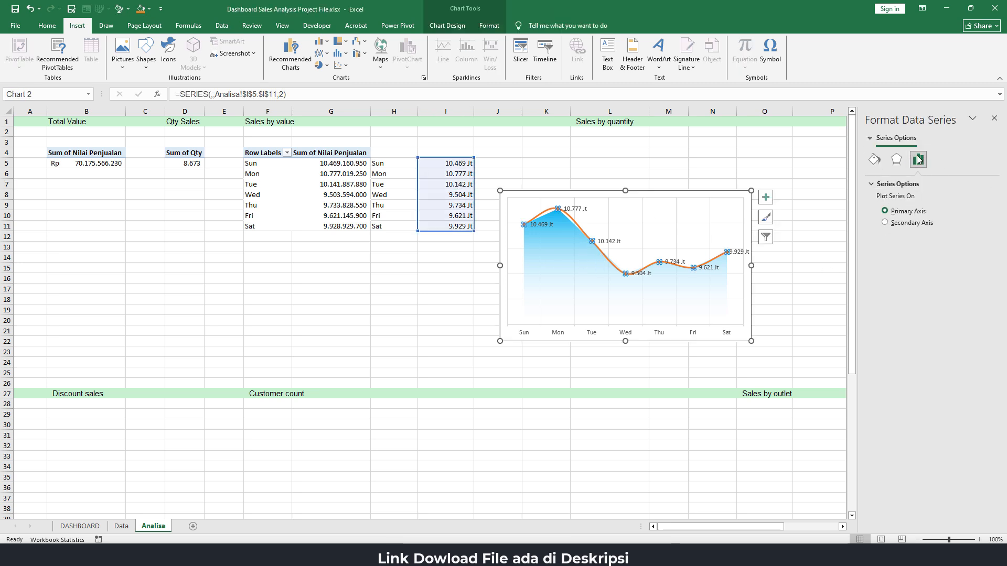
left_click(766, 198)
left_click(840, 221)
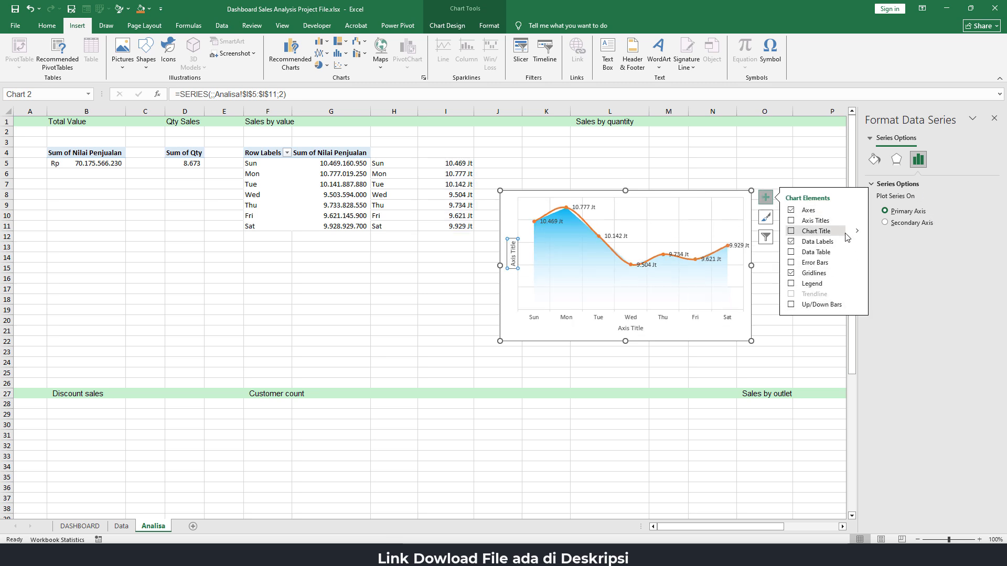
left_click(854, 245)
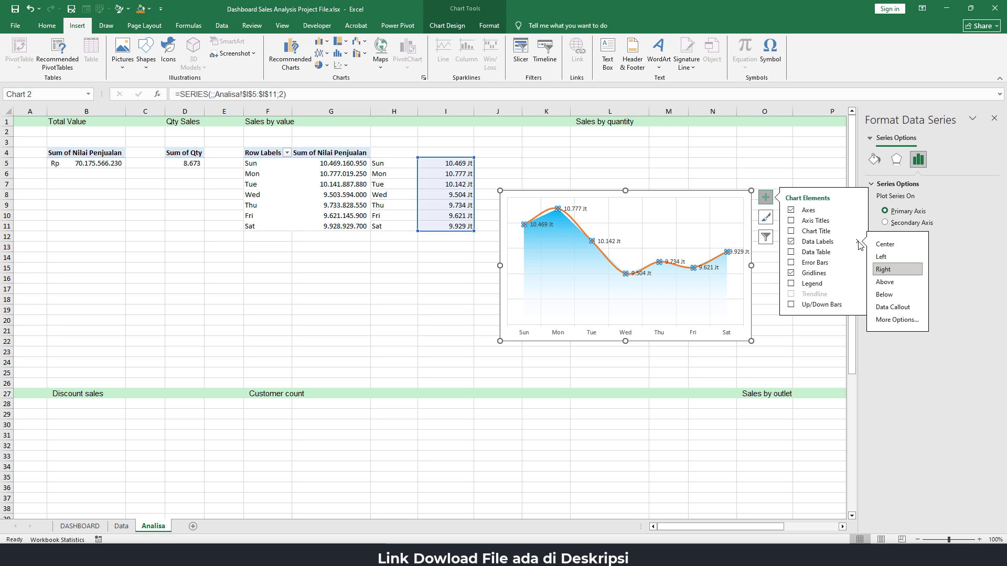
left_click(892, 322)
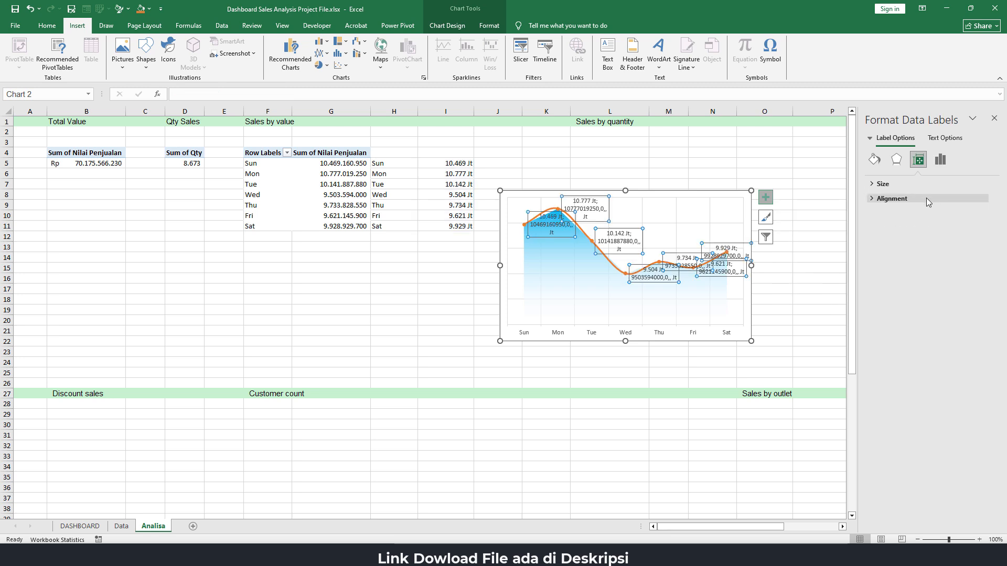
left_click(940, 159)
left_click(964, 212)
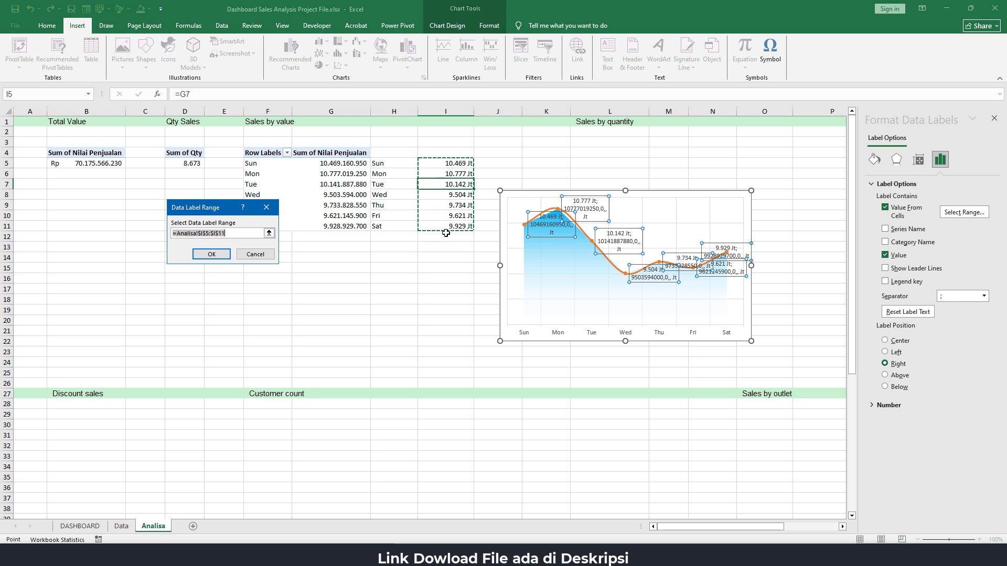
key("BackSpace")
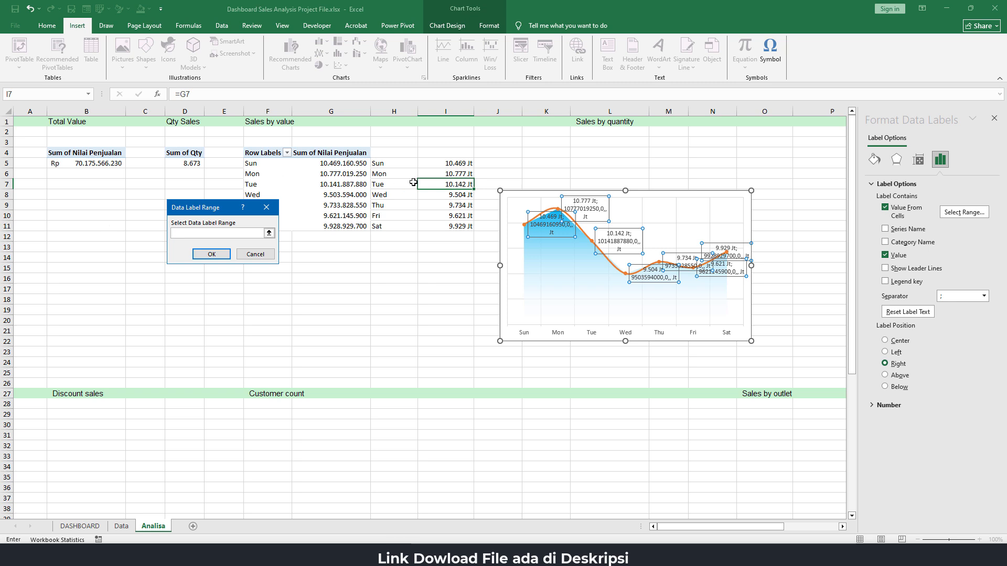
left_click_drag(449, 165, 466, 226)
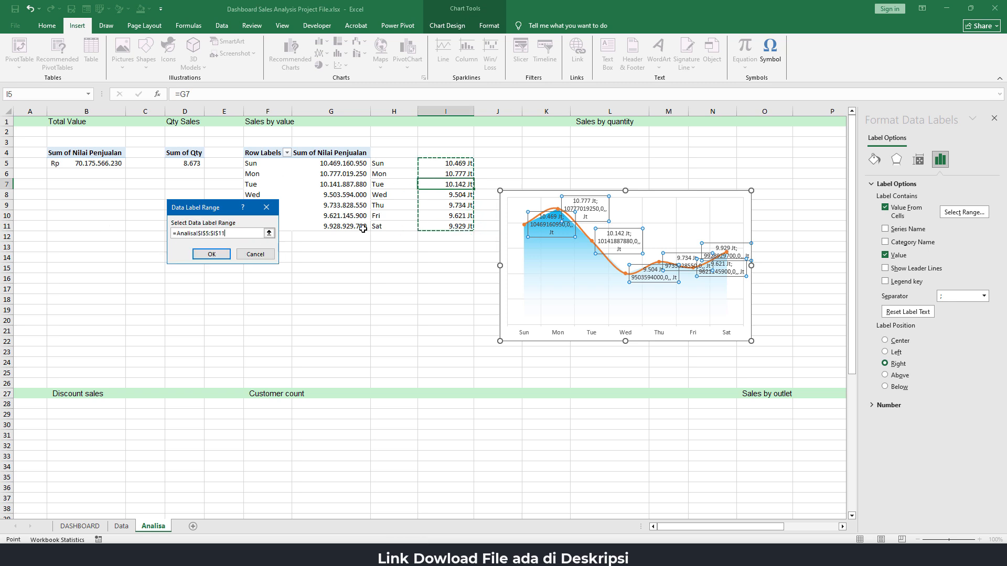
left_click(211, 254)
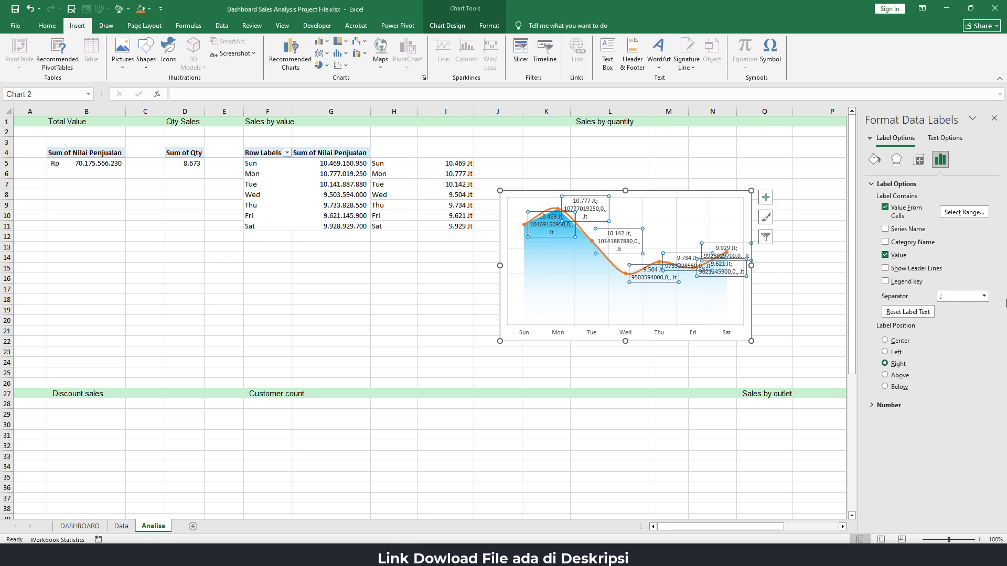
left_click(885, 255)
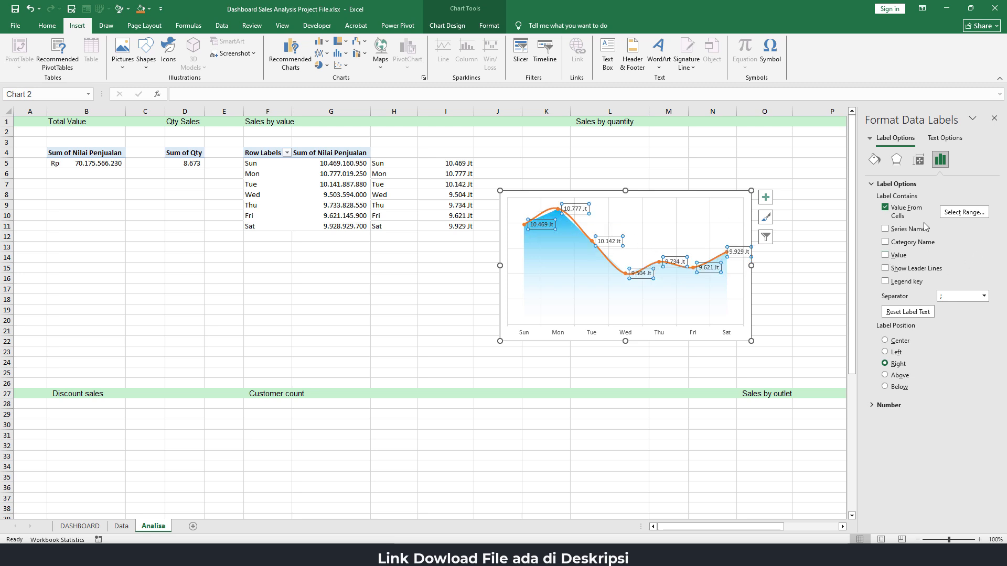
Position the orange line's data labels above their points and deselect the chart
left_click(765, 198)
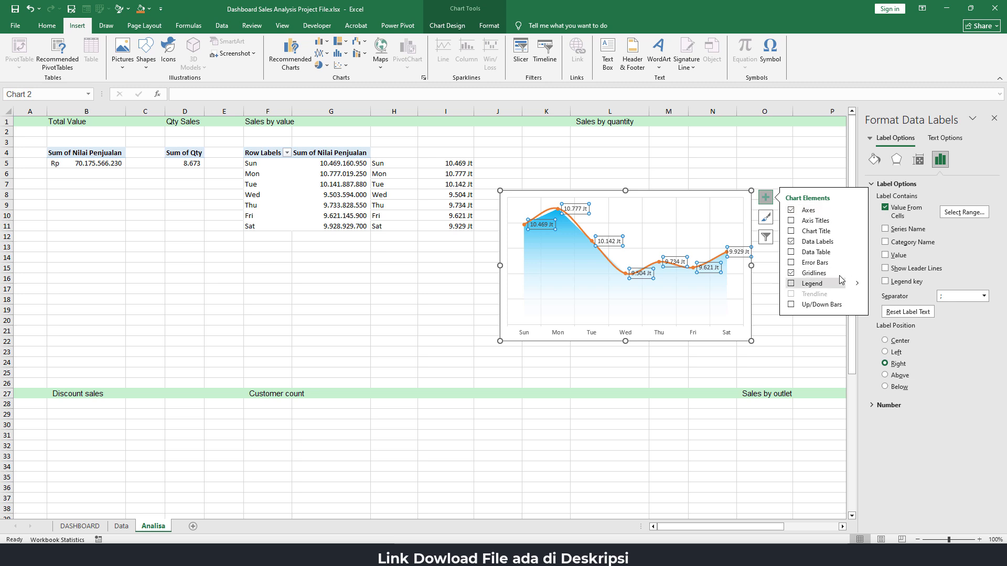
mouse_move(860, 247)
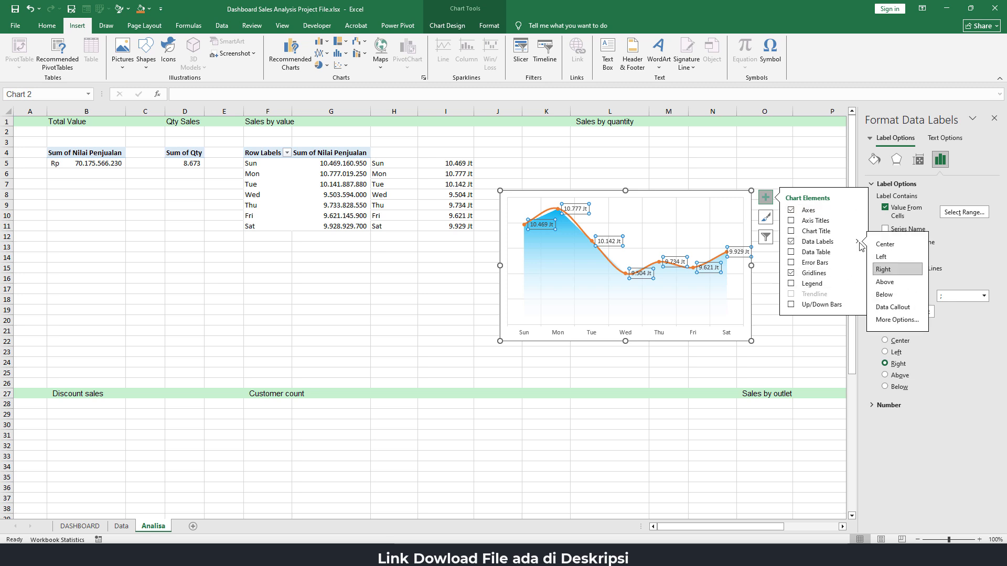
left_click(885, 281)
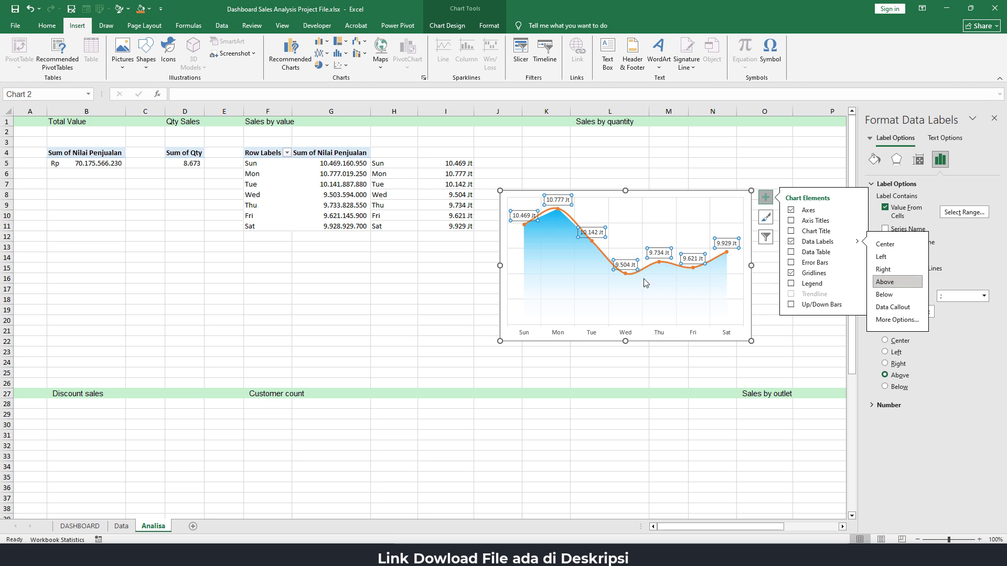
left_click(650, 177)
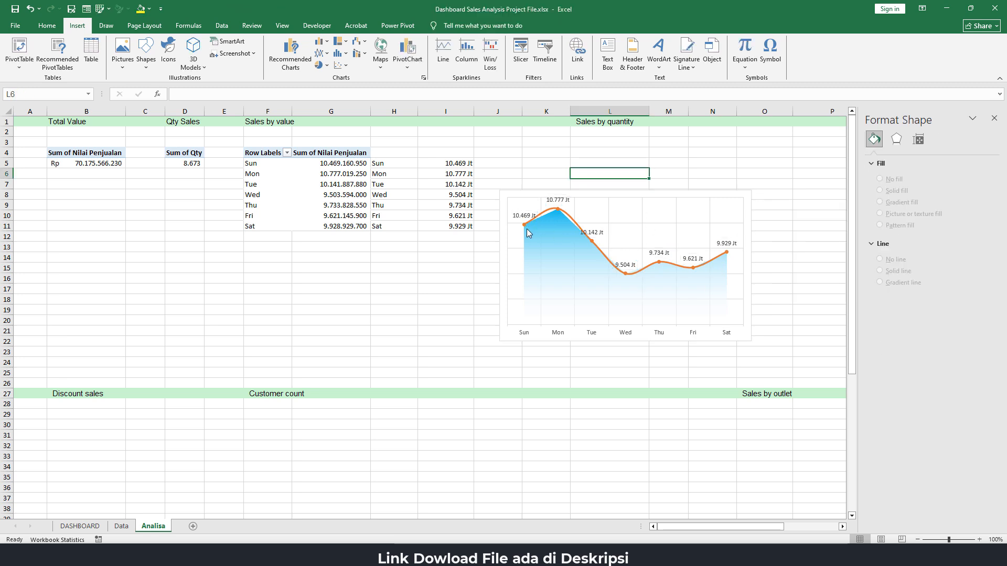
Resize the daily sales chart to about 4.76 cm high and 11.01 cm wide
left_click(535, 218)
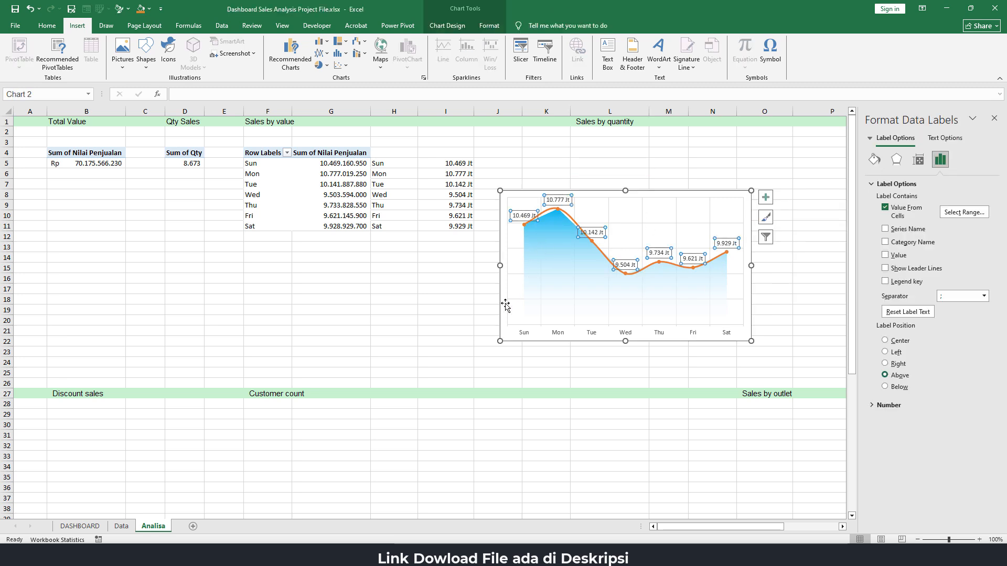
left_click(497, 265)
left_click_drag(497, 265, 482, 265)
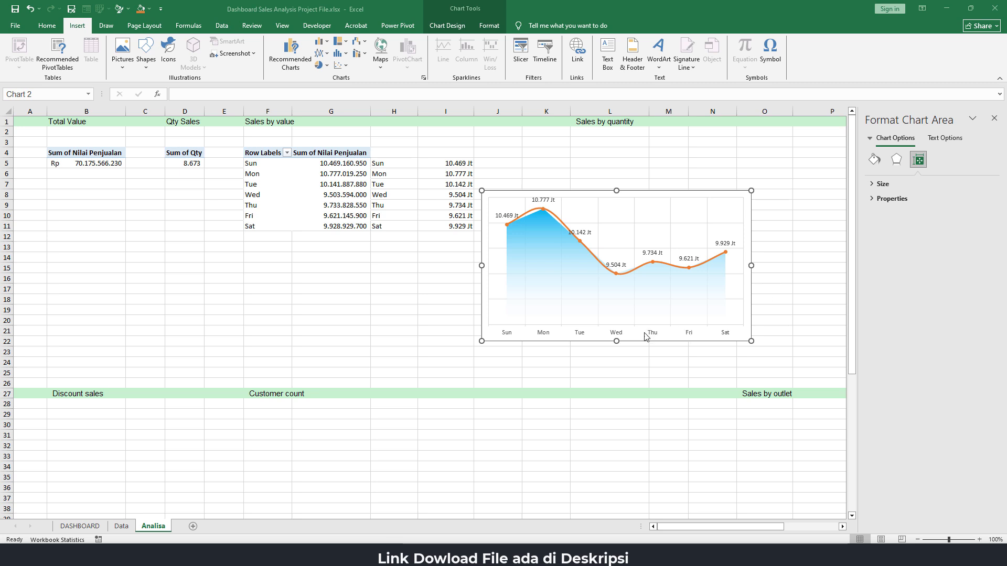
left_click_drag(616, 340, 673, 284)
left_click_drag(751, 237, 699, 237)
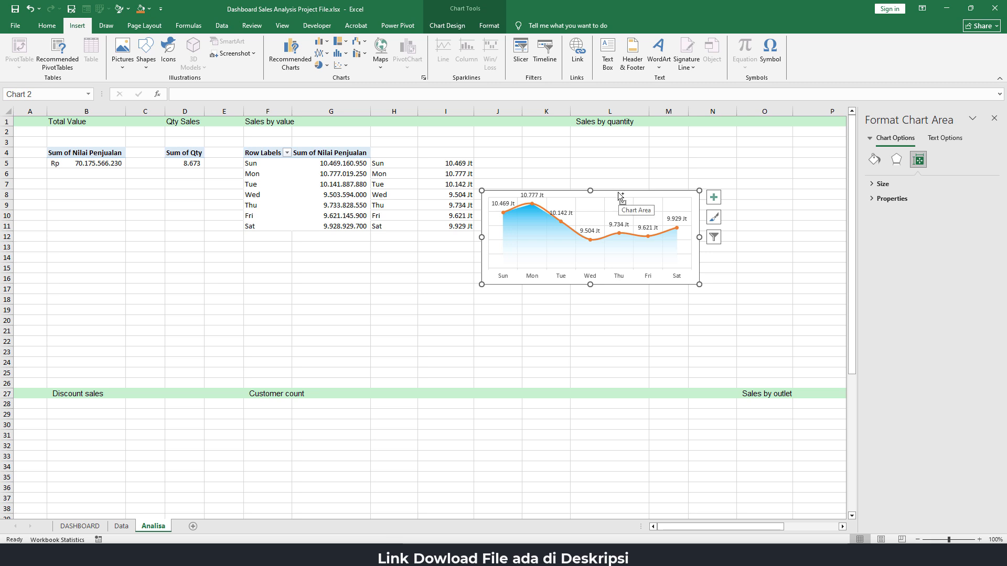
Cut the chart from the Analisa sheet, paste it into the DASHBOARD sheet and place it below the "Sales by value" heading
key("ctrl+x")
left_click(90, 523)
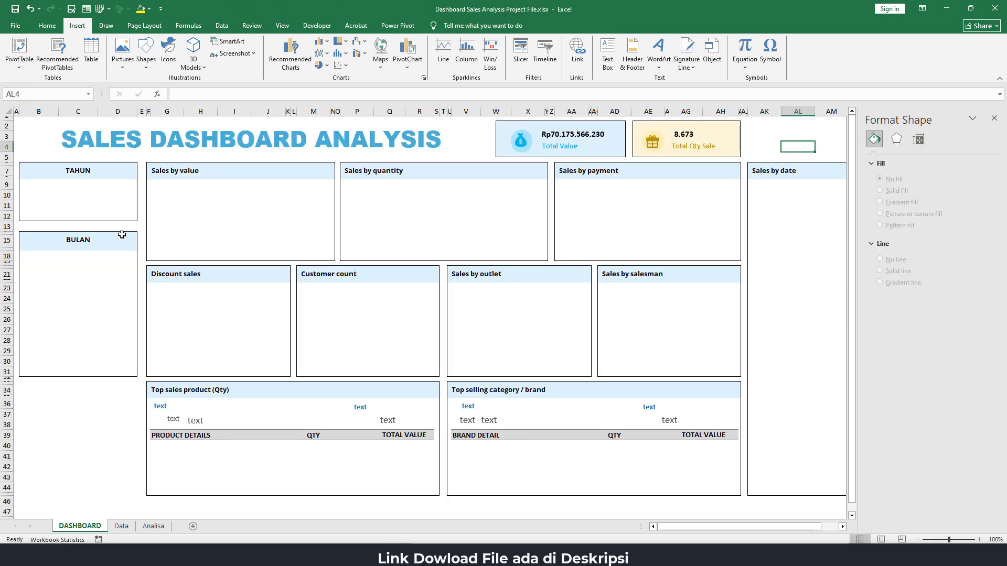
left_click(74, 427)
key("ctrl+v")
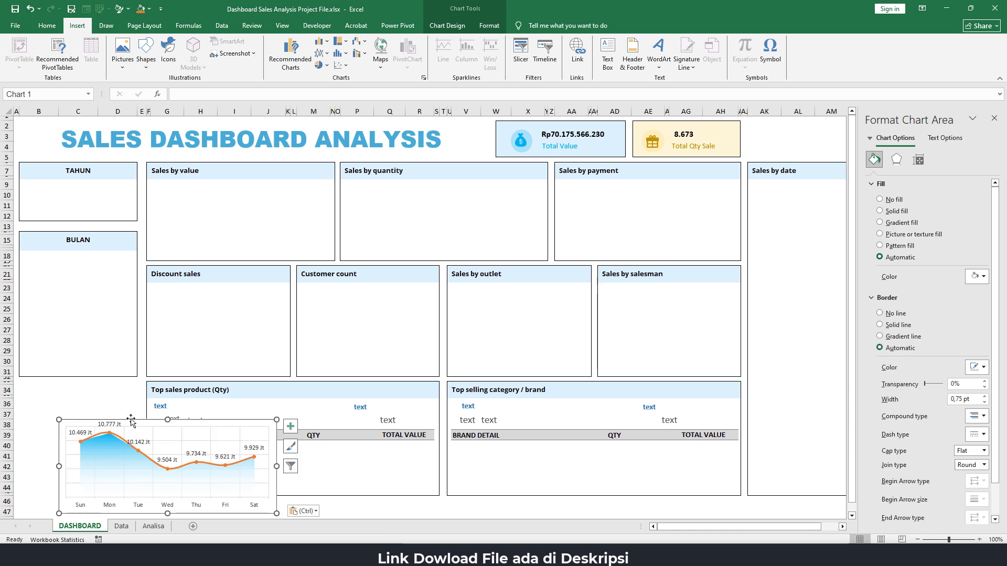
left_click_drag(130, 421, 221, 184)
Set the chart area to no fill and no outline
left_click(493, 26)
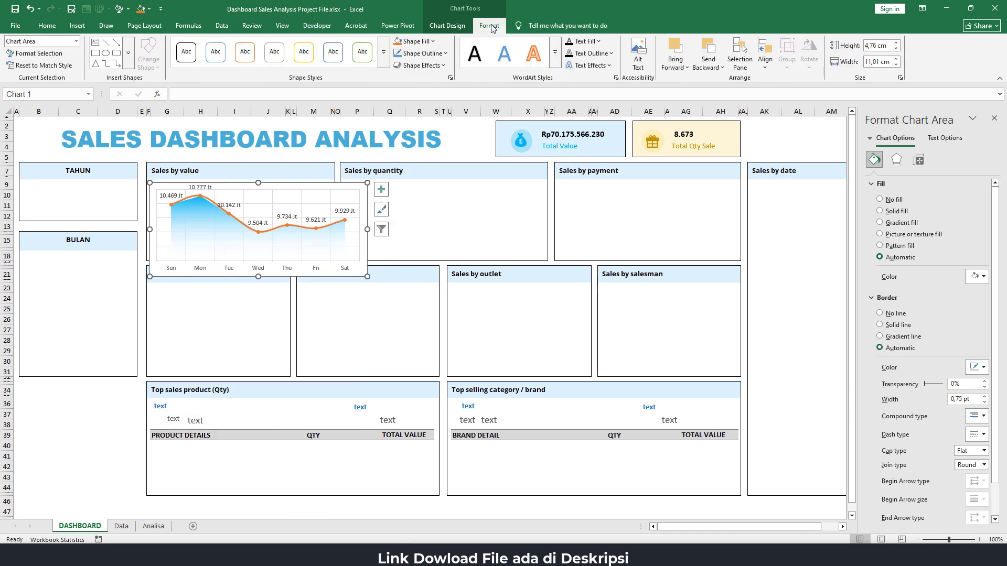
left_click(435, 45)
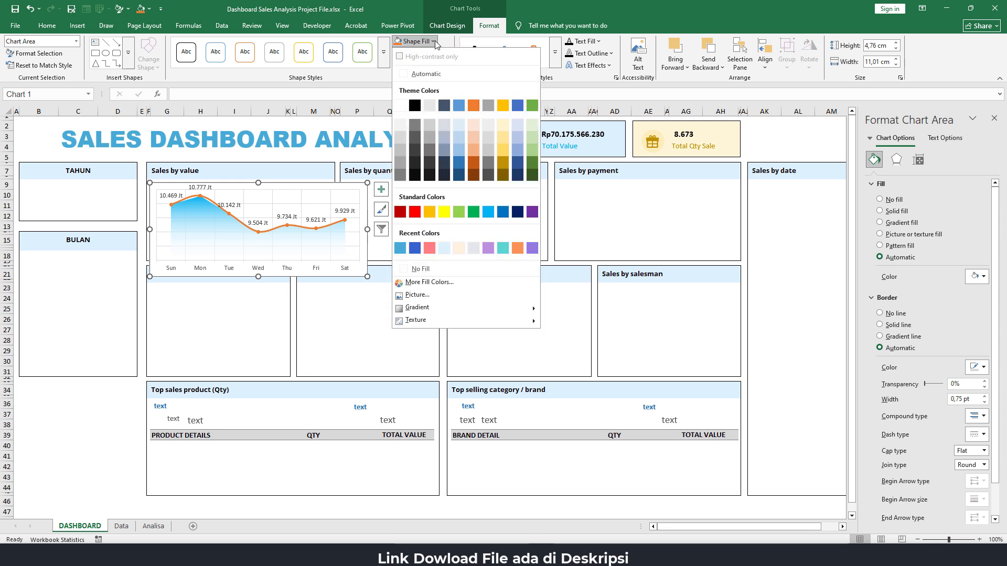
left_click(420, 269)
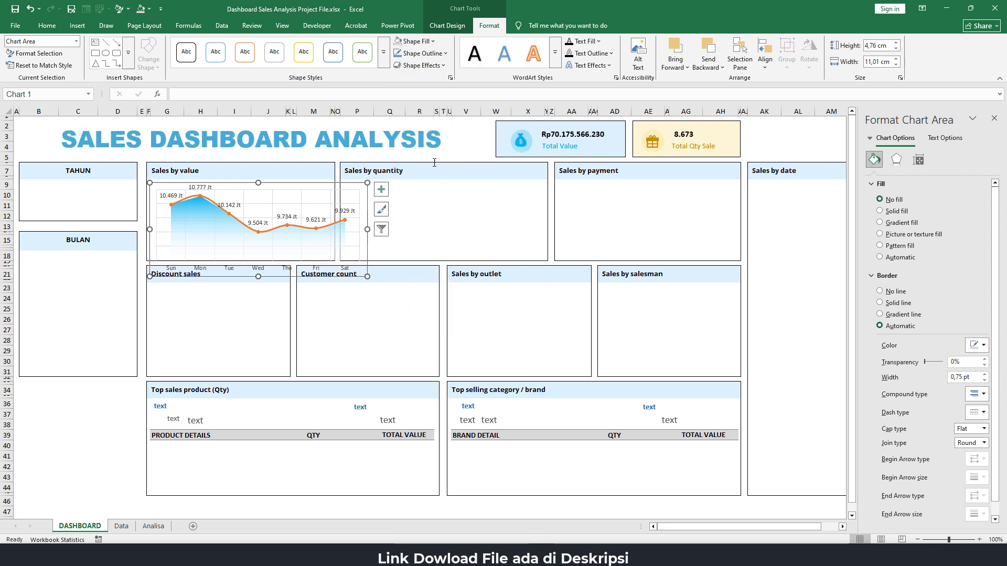
left_click(447, 54)
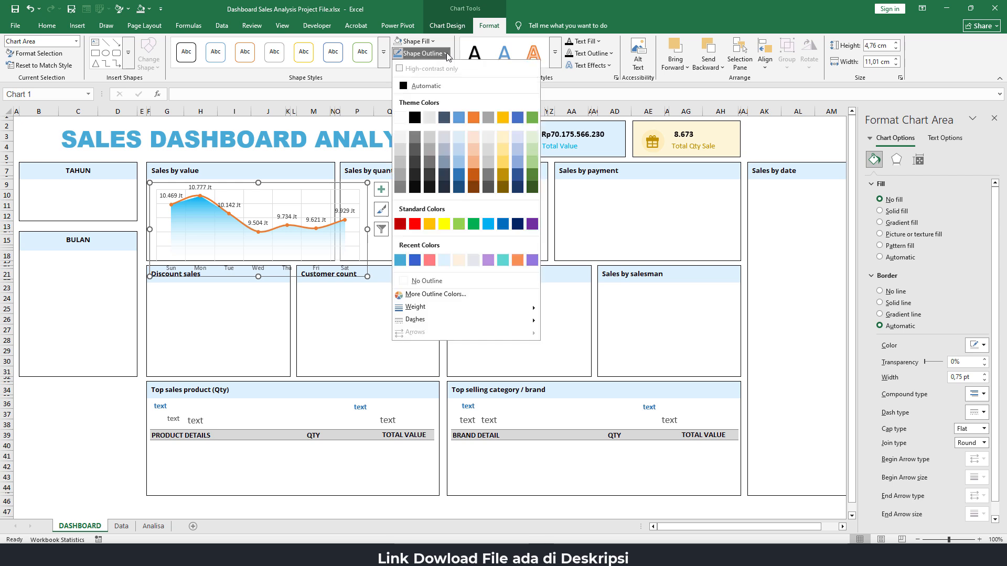
left_click(419, 282)
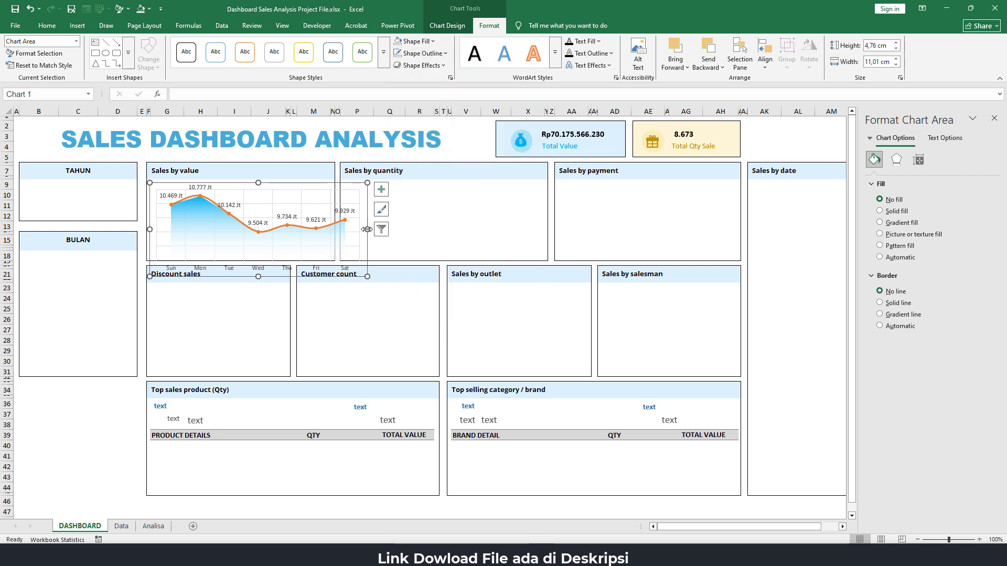
Resize the chart to about 3.86 cm high and 9.47 cm wide to fit the "Sales by value" box, and deselect it
left_click_drag(366, 230, 332, 224)
left_click_drag(241, 276, 241, 259)
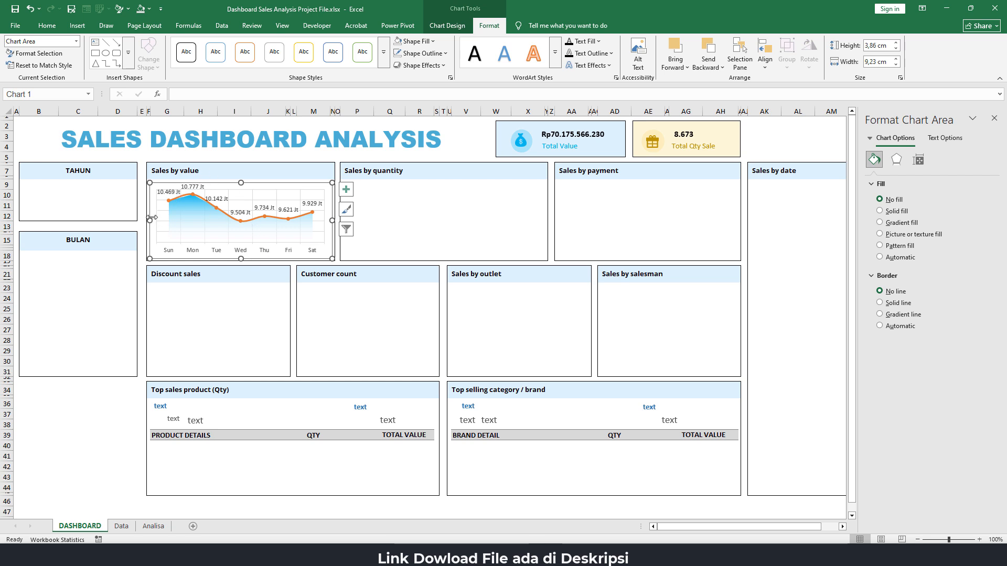
left_click_drag(150, 220, 147, 221)
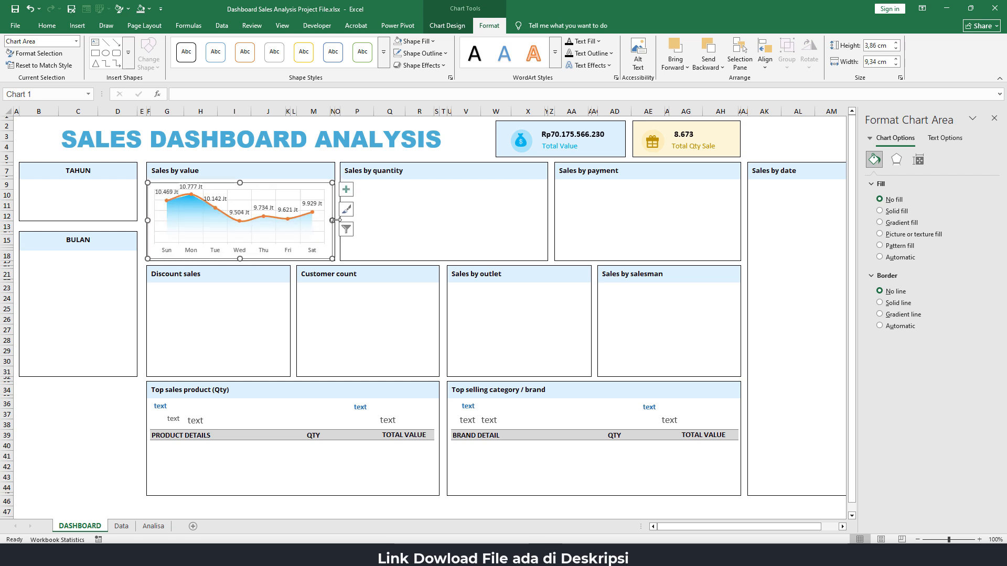
left_click_drag(334, 221, 335, 220)
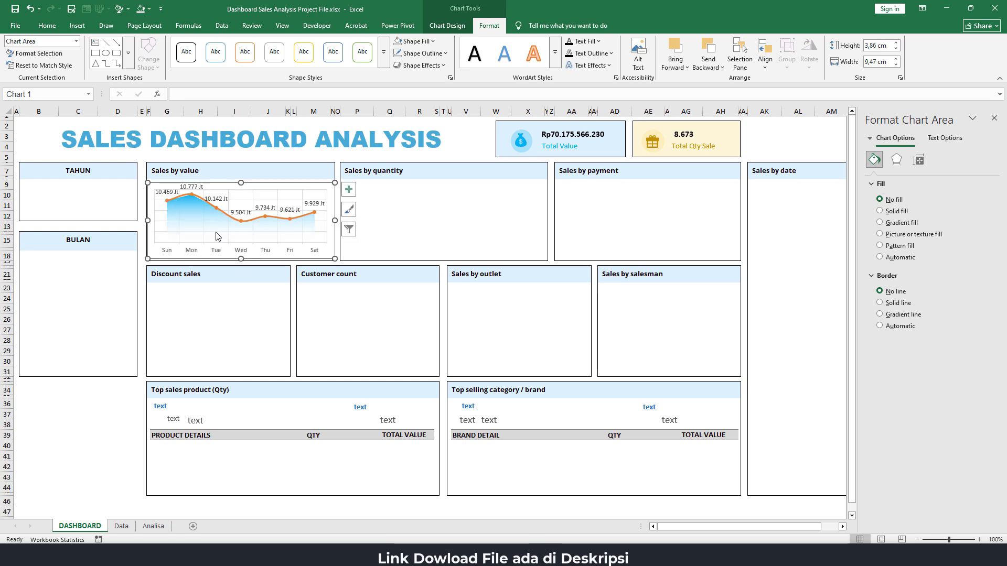
left_click(102, 431)
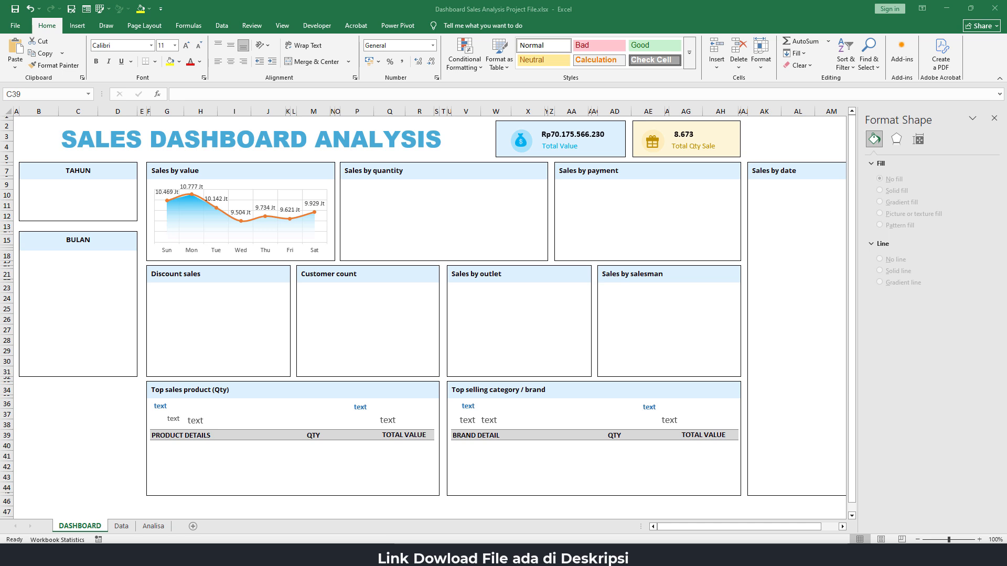
Copy the daily sales PivotTable in F4:G11 of the Analisa sheet to L4 under "Sales by quantity"
left_click(150, 533)
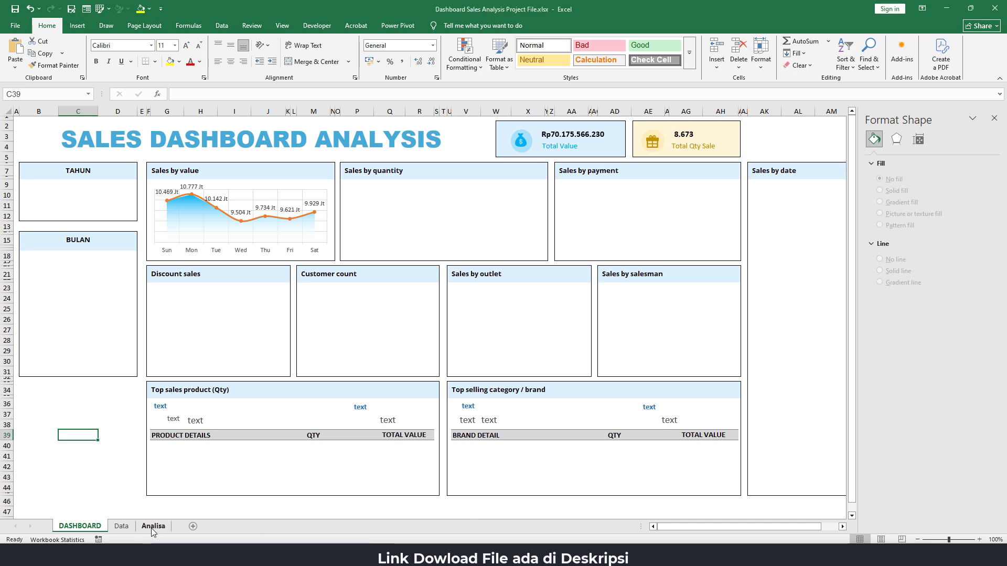
left_click(153, 527)
left_click_drag(266, 155, 329, 226)
key("ctrl+c")
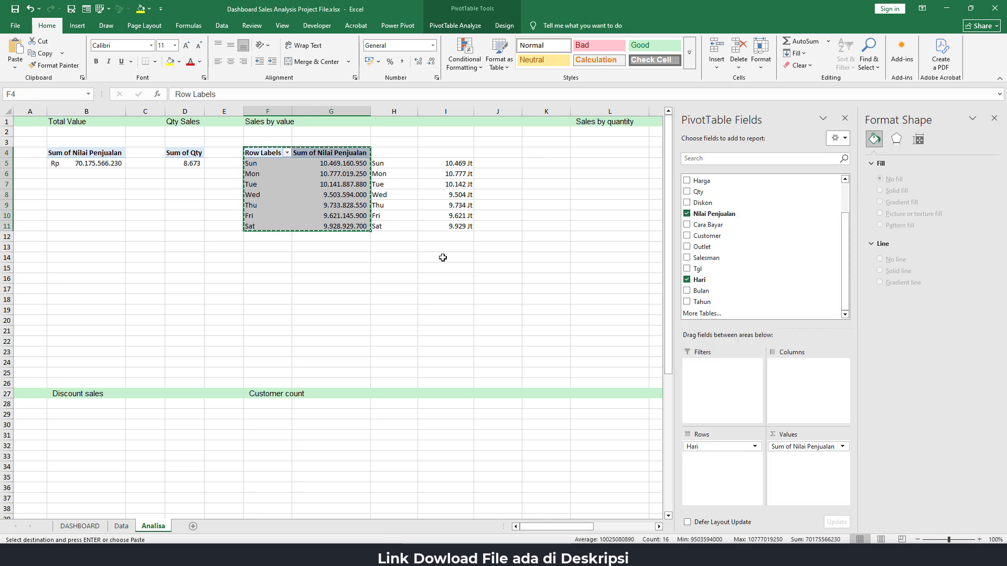
left_click_drag(534, 528, 563, 528)
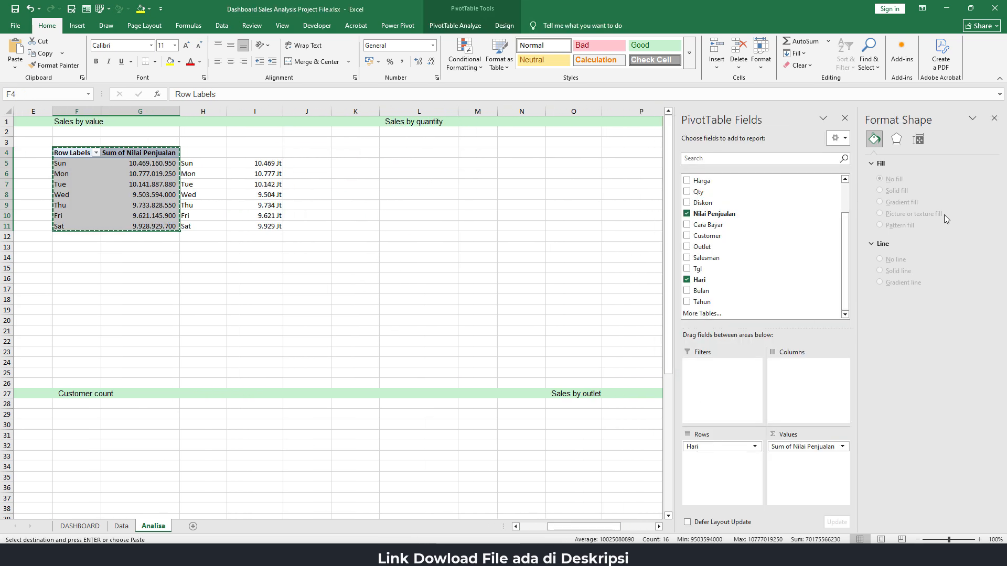
left_click(993, 117)
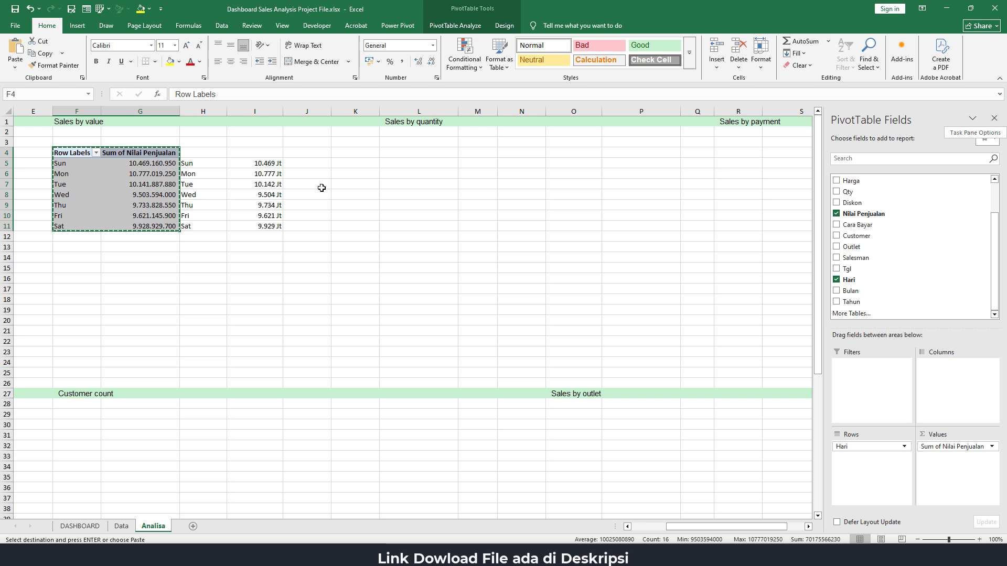
left_click(398, 153)
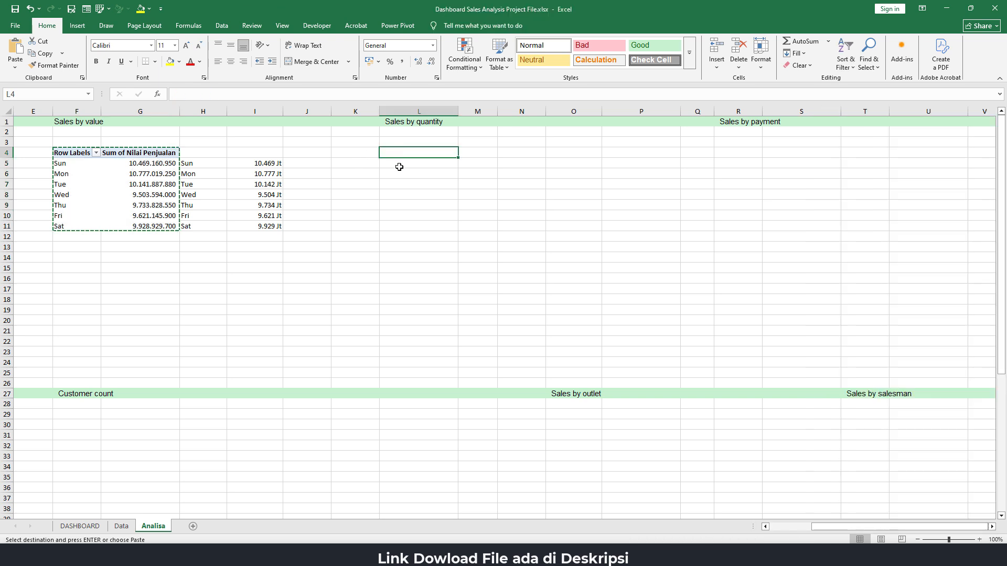
key("ctrl+v")
Replace Nilai Penjualan with Qty as the value field of the copied PivotTable
left_click(480, 167)
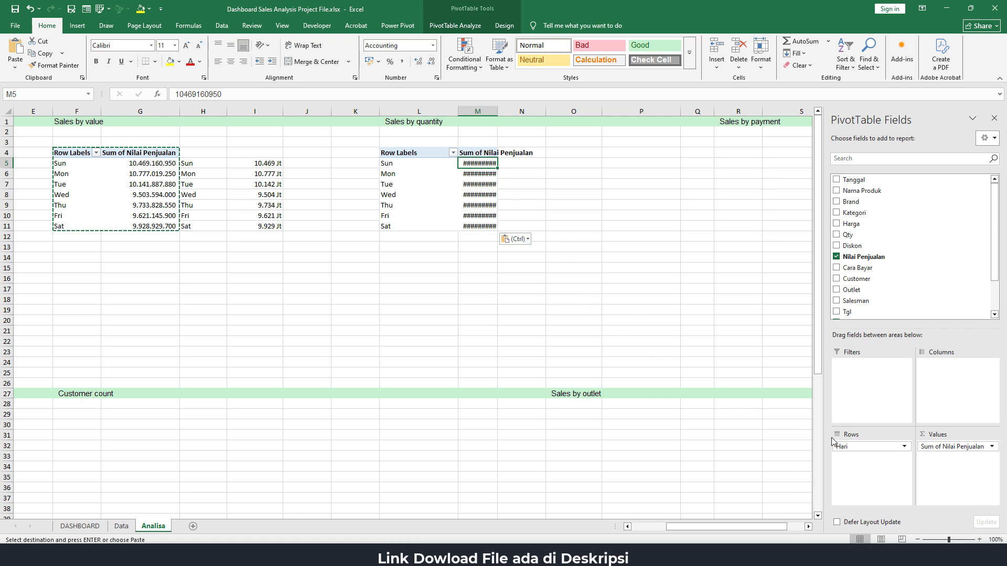
left_click_drag(938, 447, 688, 349)
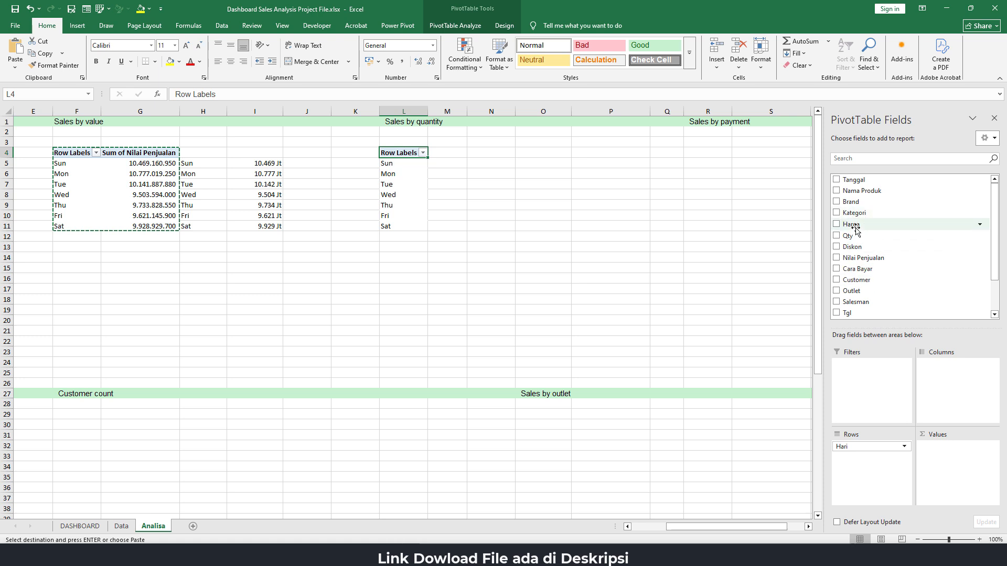
left_click_drag(854, 236, 943, 462)
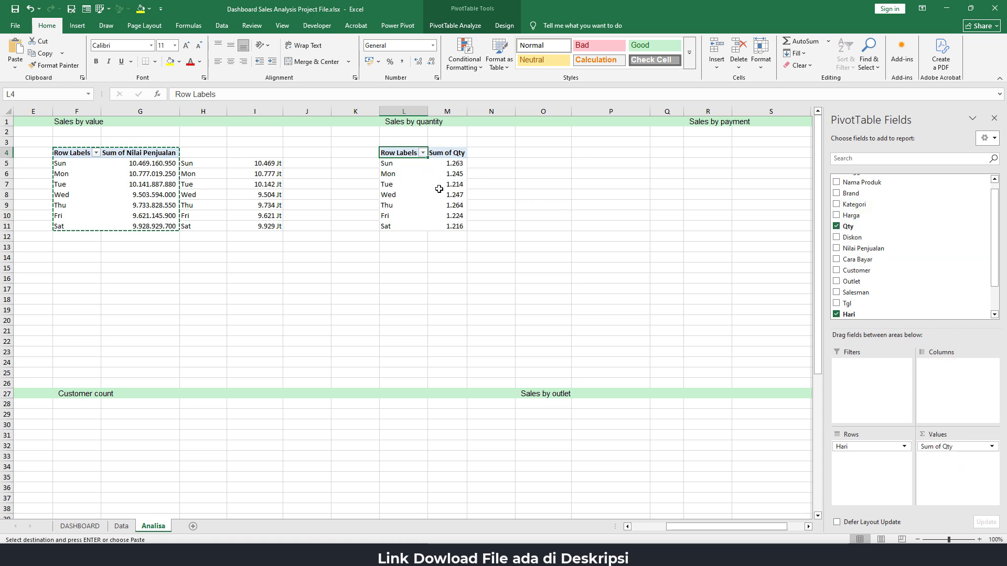
Link N5 to the PivotTable's day label with =L5 and fill the formula down to N11
left_click(485, 161)
type("=")
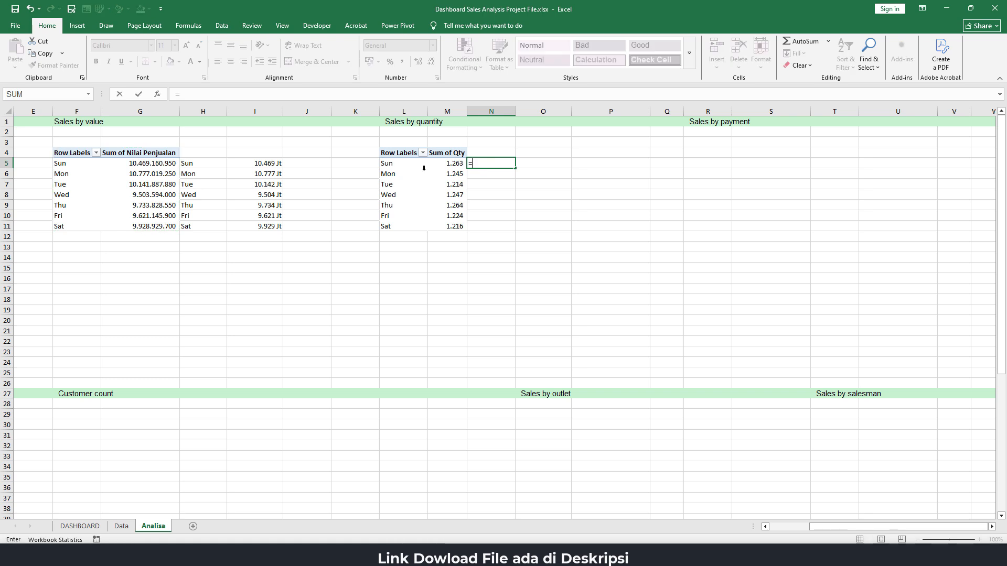
left_click(388, 163)
key("Return")
left_click(504, 165)
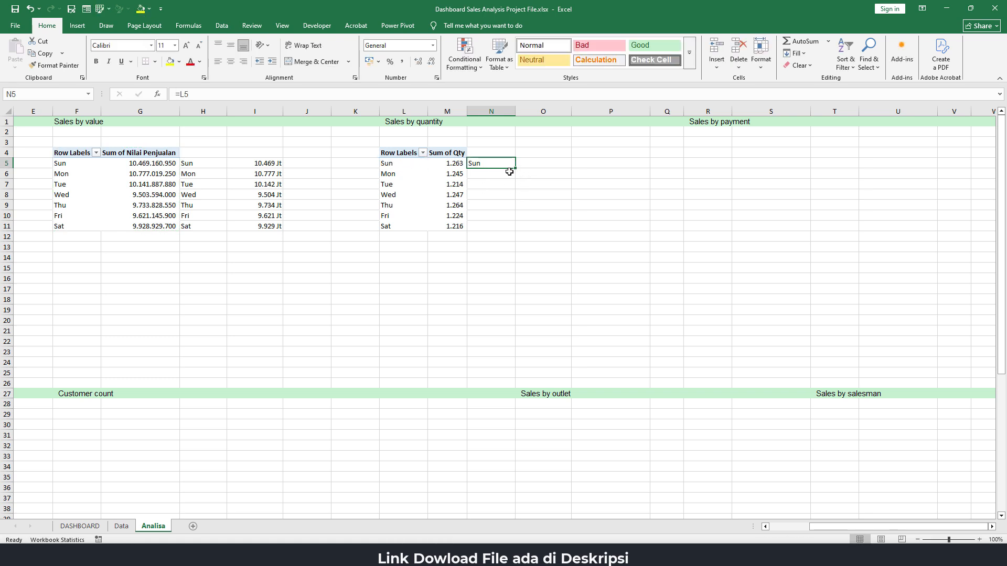
left_click_drag(515, 169, 515, 232)
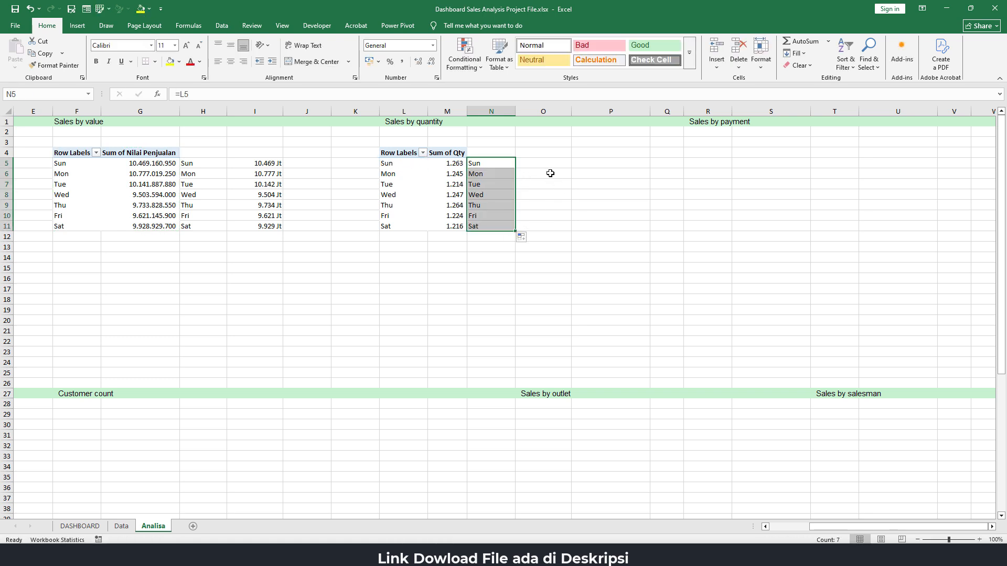
Link O5 to the PivotTable's quantity with =M5 and fill the formula down to O11
left_click(547, 163)
type("=")
left_click(457, 163)
key("Return")
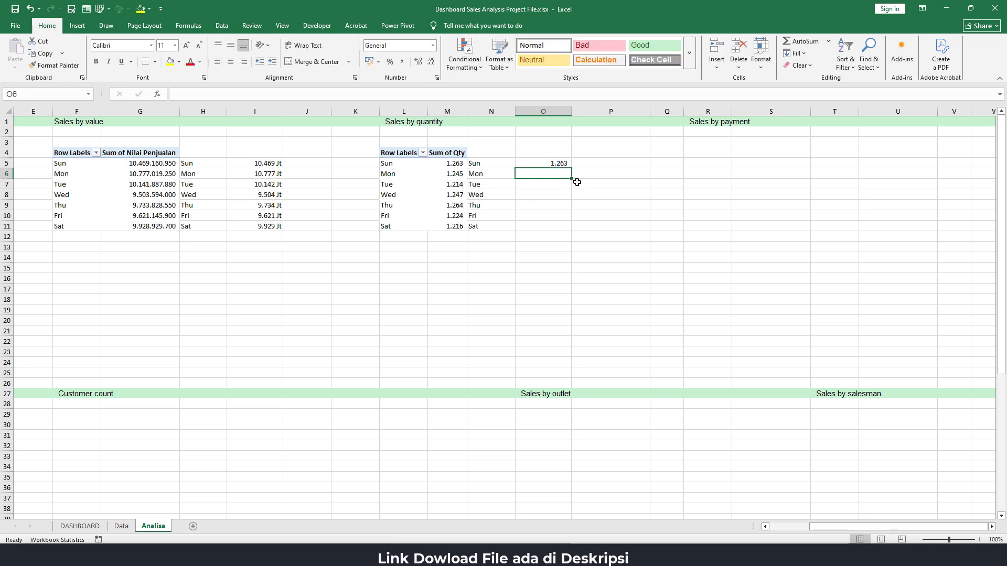
left_click(559, 164)
left_click_drag(571, 168, 571, 232)
left_click(492, 164)
left_click(552, 166)
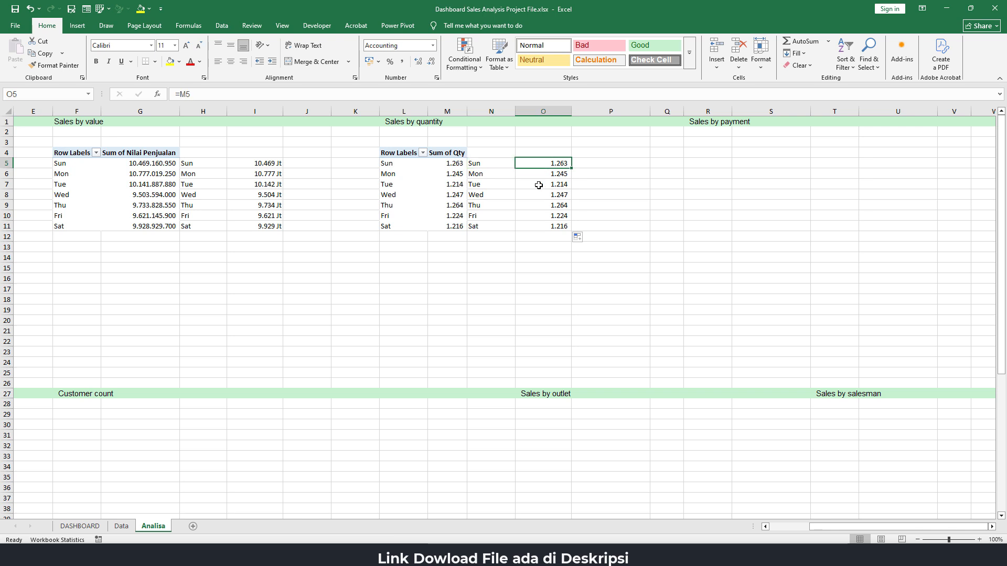
left_click(537, 176)
Insert a 2-D clustered column chart from the linked day and quantity range N5:O11 on the Analisa sheet
left_click_drag(498, 165, 542, 226)
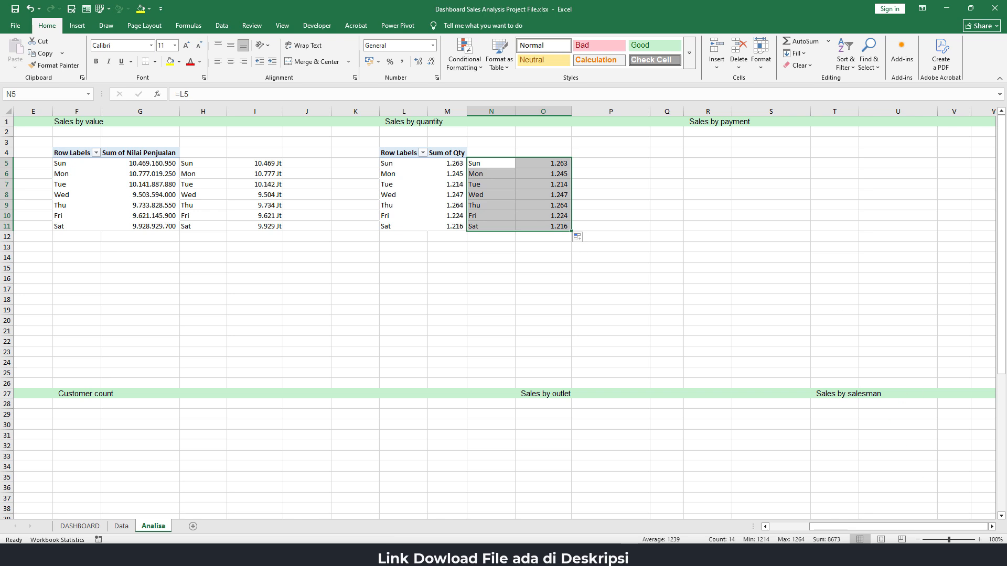
key("alt+Tab")
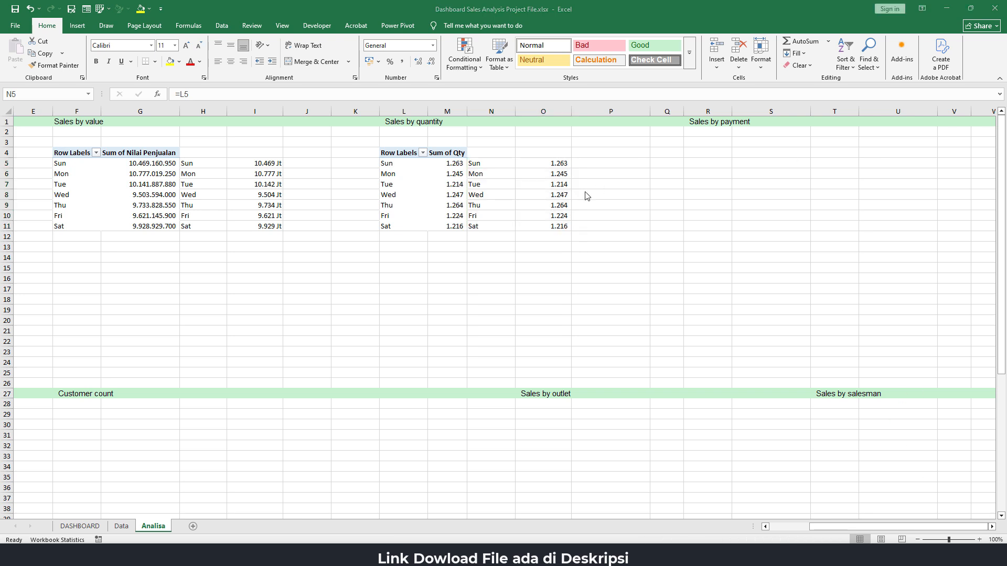
key("alt+Tab")
left_click(77, 26)
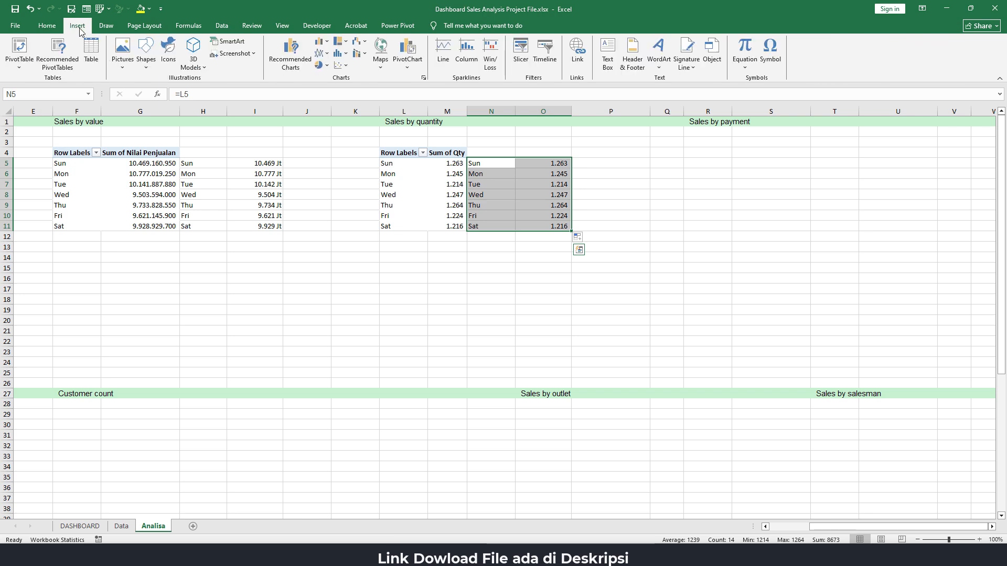
left_click(328, 44)
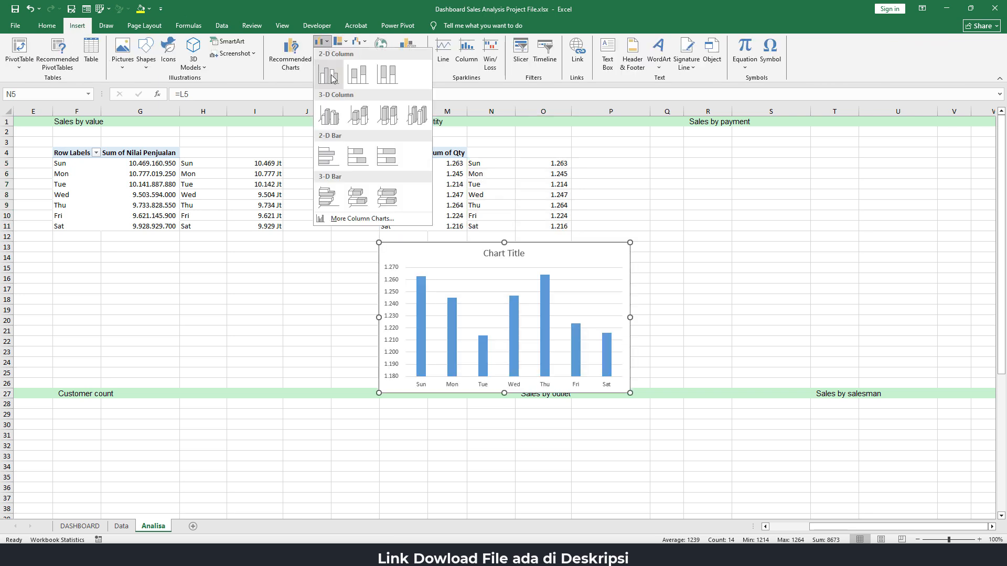
left_click(332, 78)
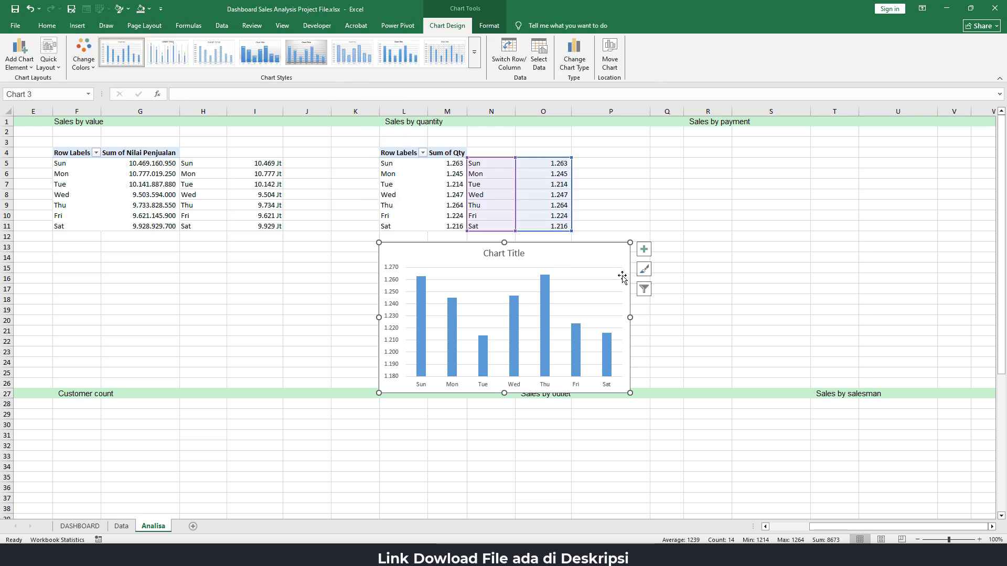
Add data labels and primary major vertical gridlines to the quantity chart and reduce its height to about 4.8 cm
left_click(644, 250)
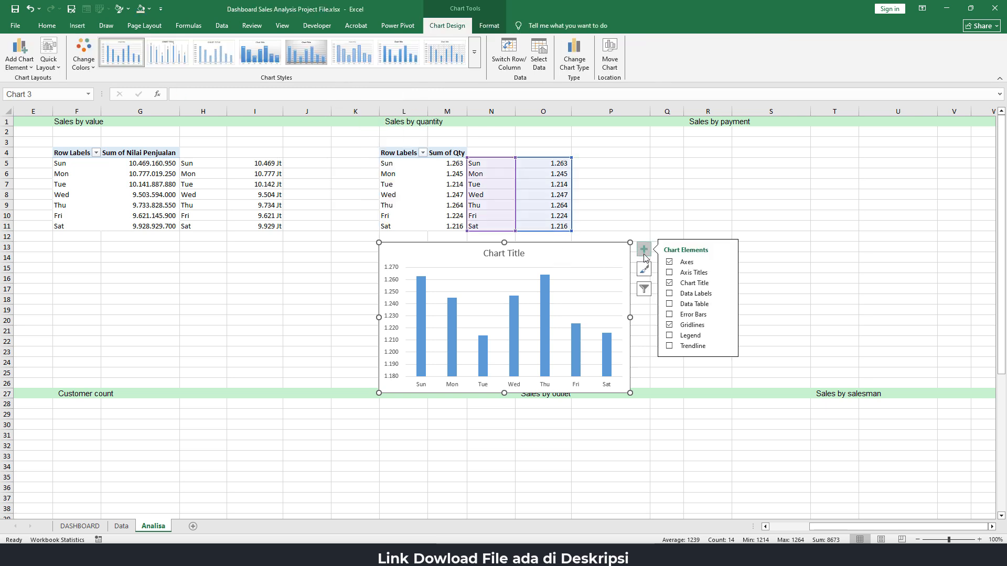
left_click(670, 294)
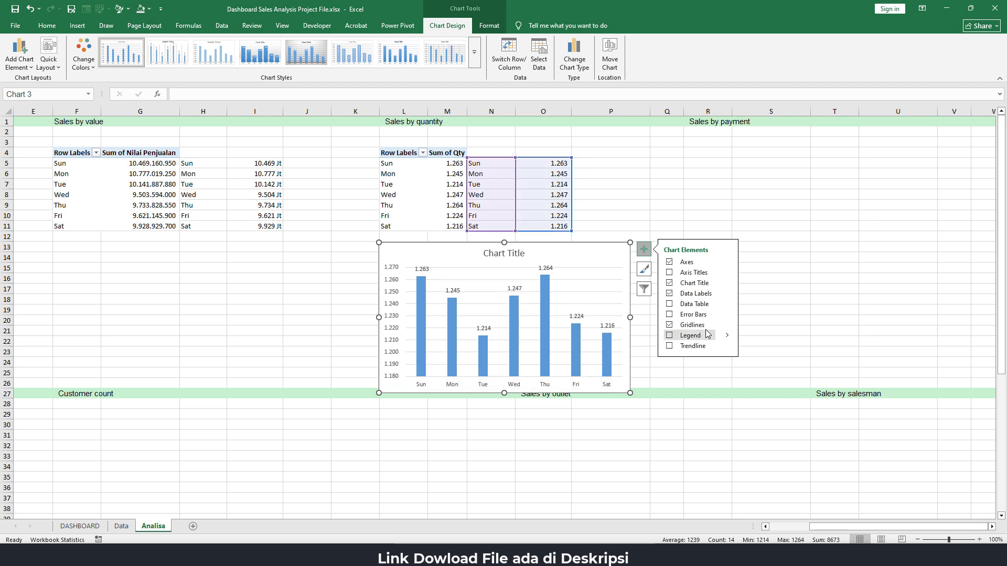
left_click(727, 327)
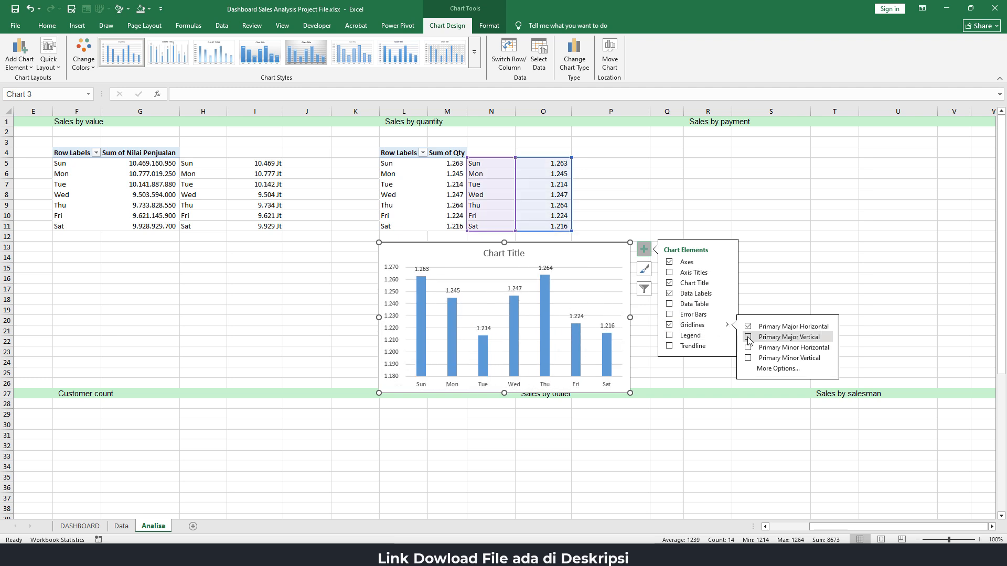
left_click(749, 337)
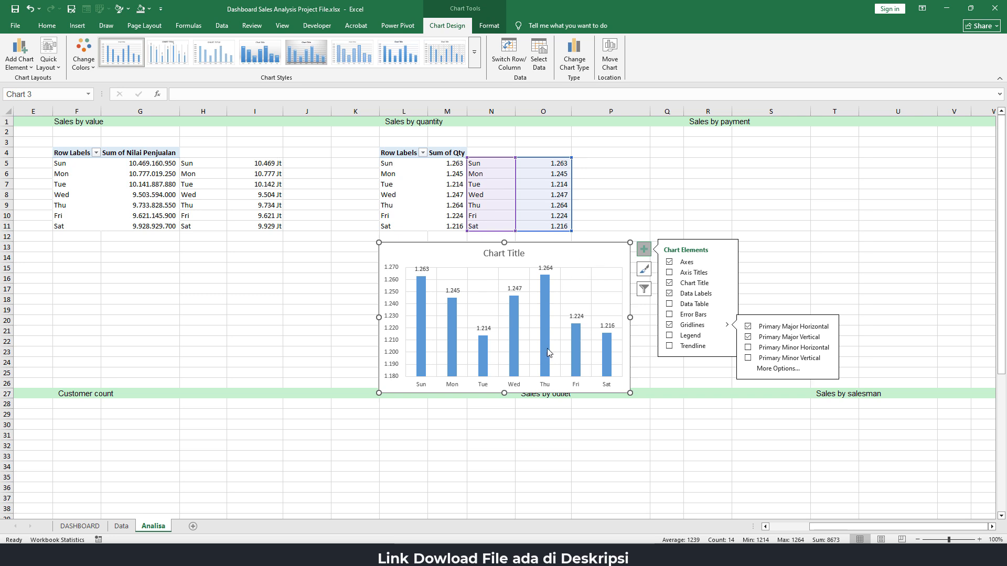
left_click_drag(504, 393, 512, 338)
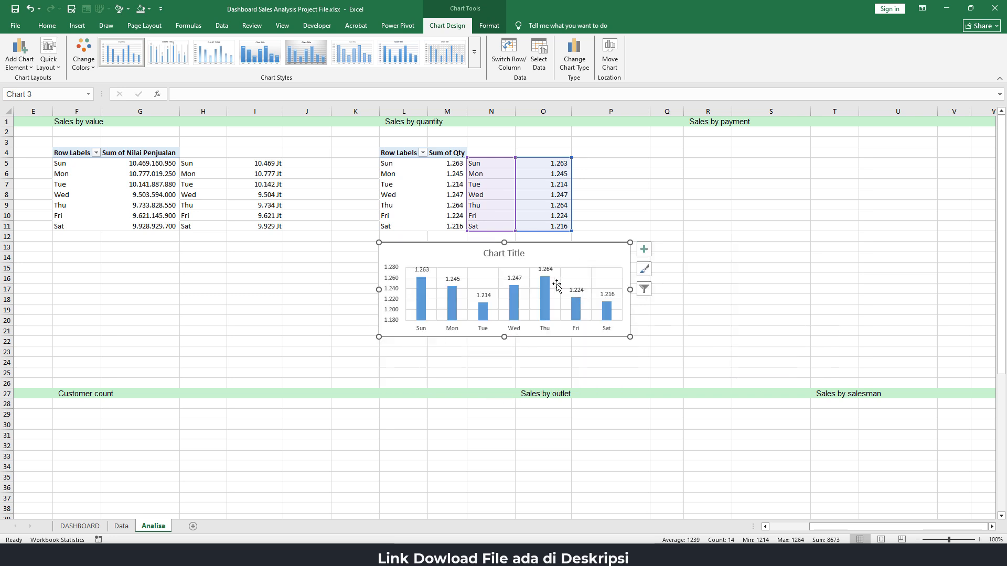
Fill the quantity chart's columns with the recently used turquoise colour
right_click(549, 290)
left_click(594, 382)
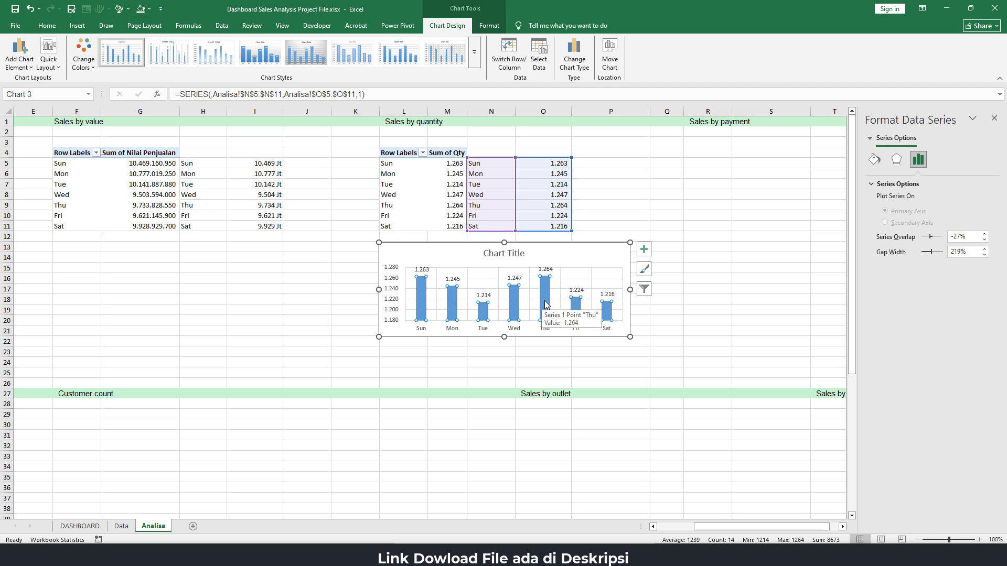
left_click(874, 160)
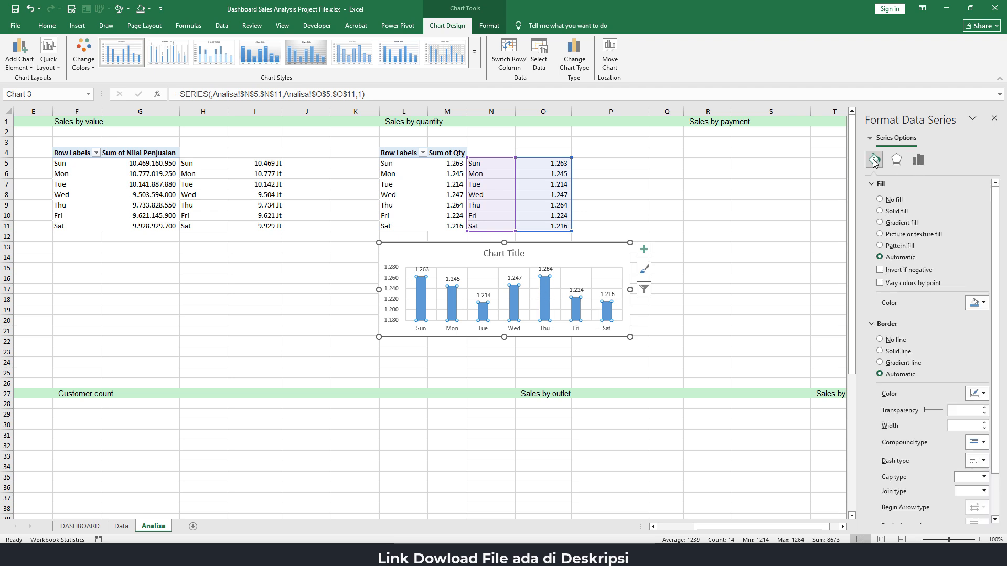
left_click(976, 303)
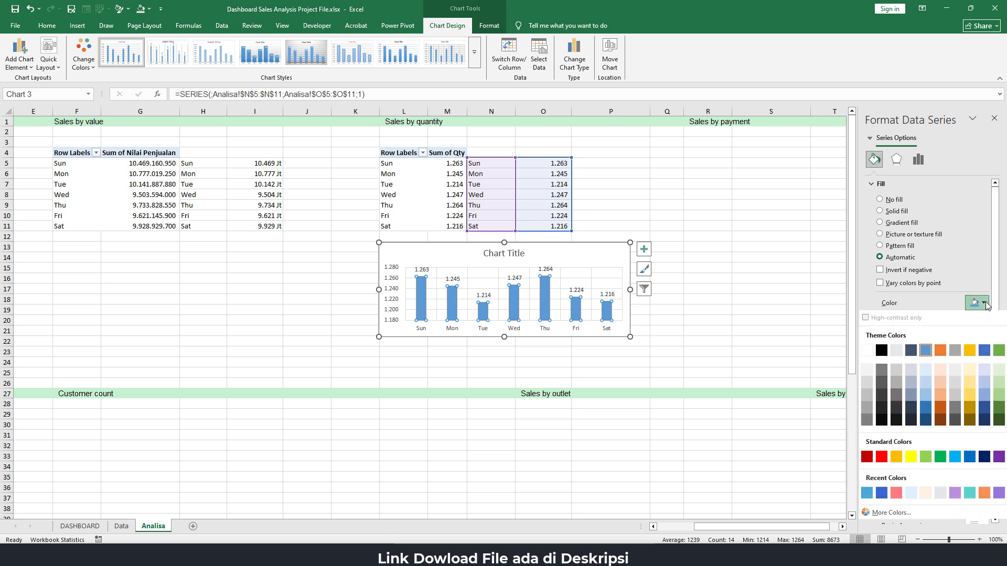
left_click(970, 493)
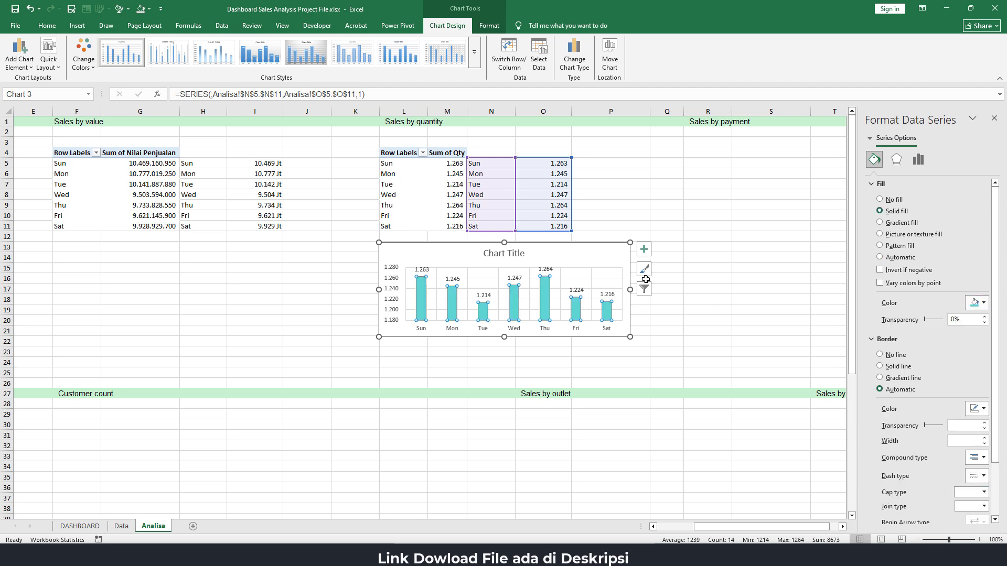
Delete the title of the quantity column chart
left_click(512, 255)
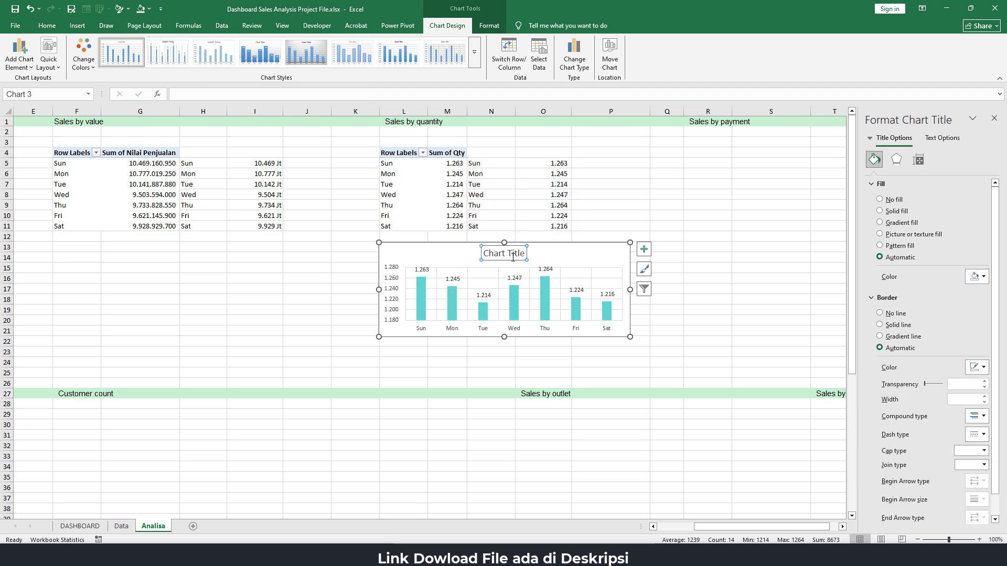
key("Delete")
left_click(693, 229)
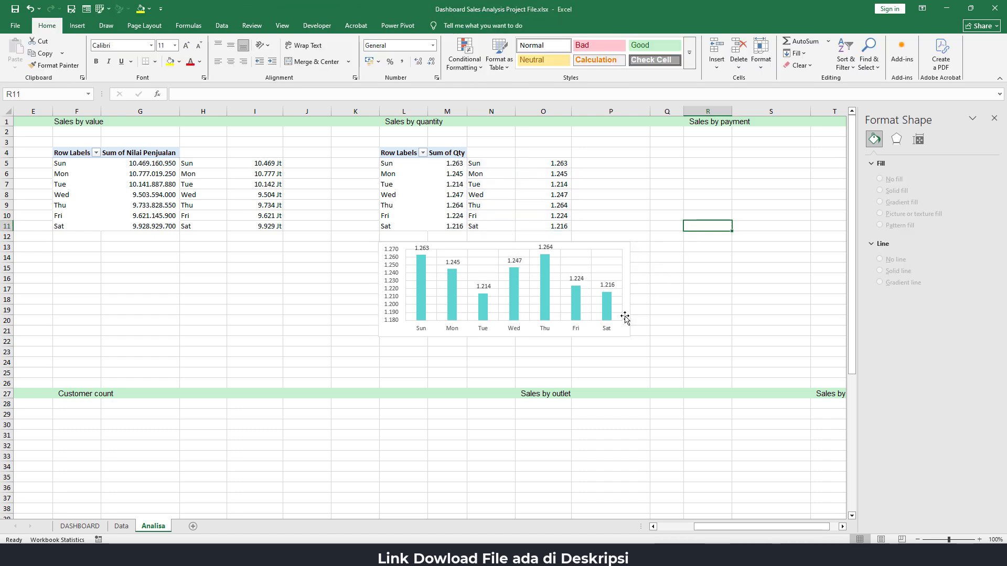
Cut the quantity chart from the Analisa sheet and paste it over the "Sales by quantity" box on the DASHBOARD sheet
left_click(597, 333)
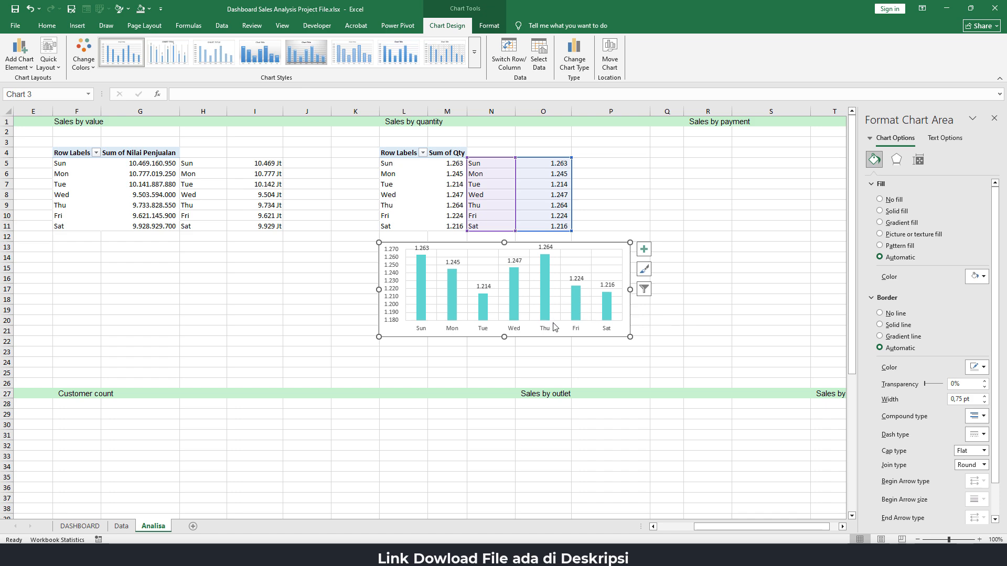
key("Delete")
left_click(476, 268)
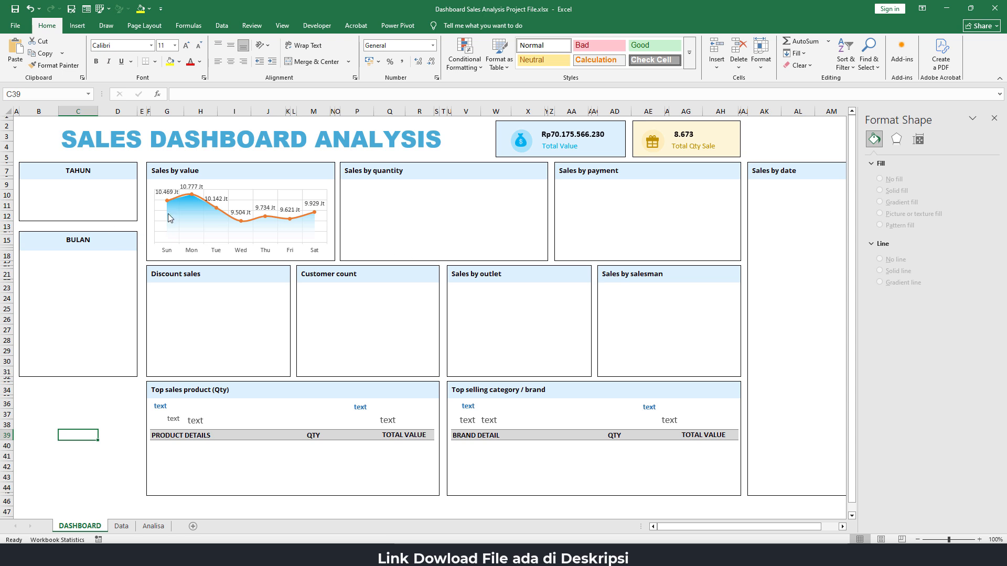
key("ctrl+v")
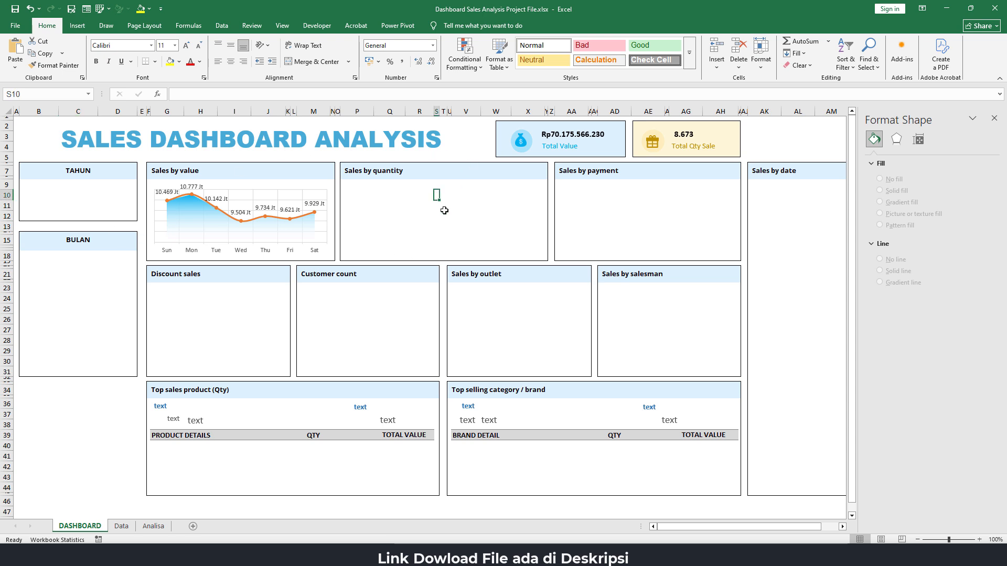
left_click_drag(543, 191, 451, 183)
Set the quantity chart area to No Fill and No Outline
left_click(491, 15)
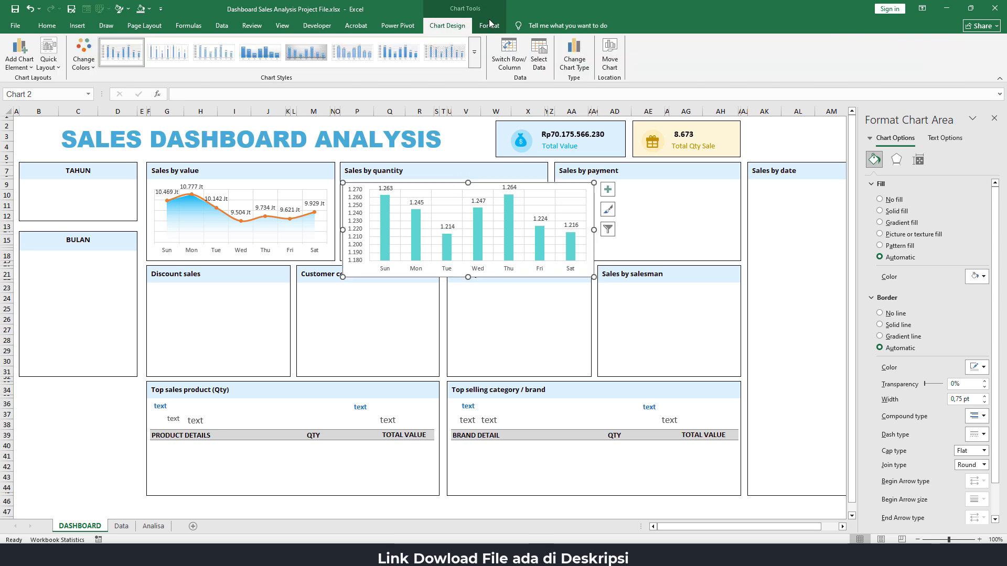
left_click(489, 25)
left_click(422, 42)
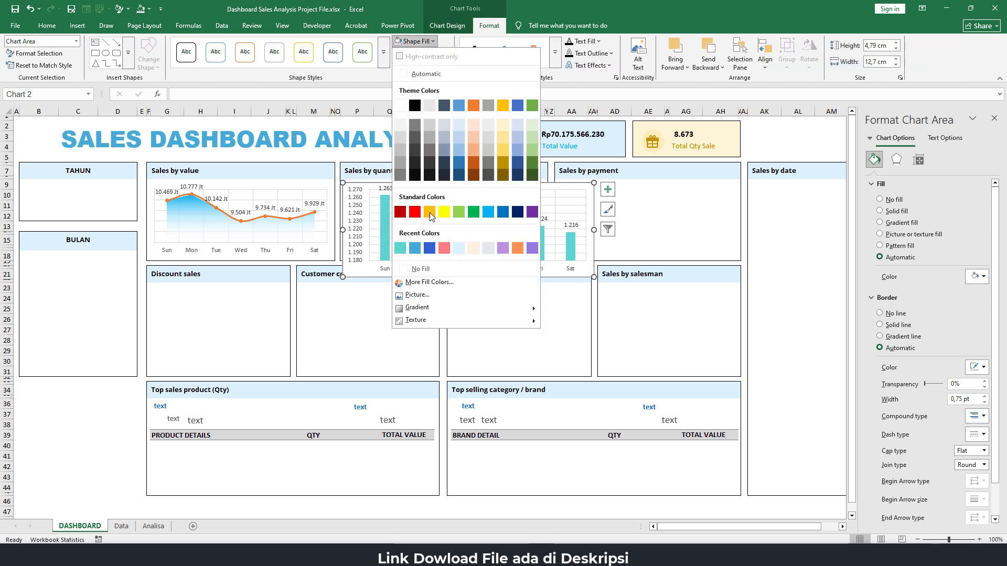
left_click(429, 268)
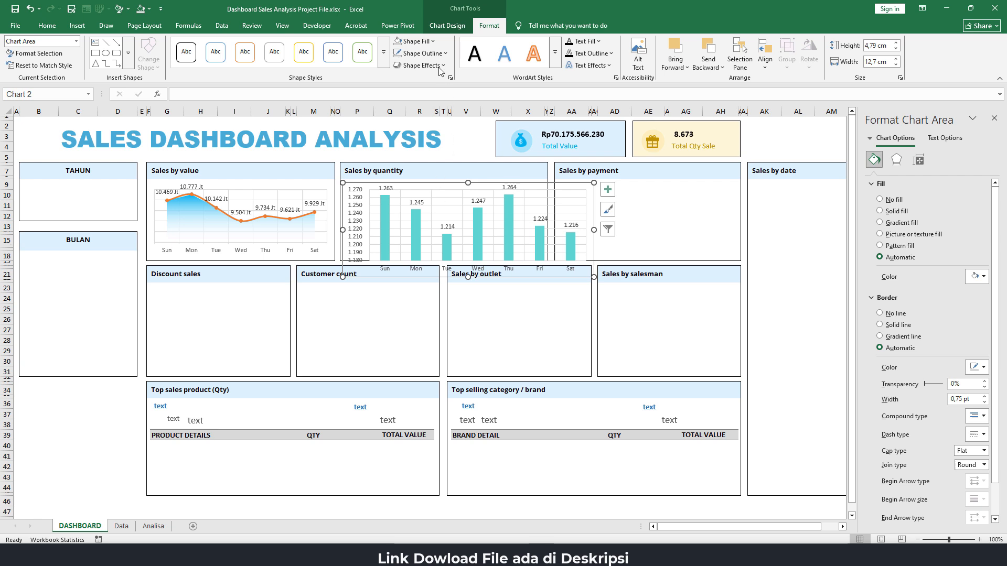
left_click(417, 55)
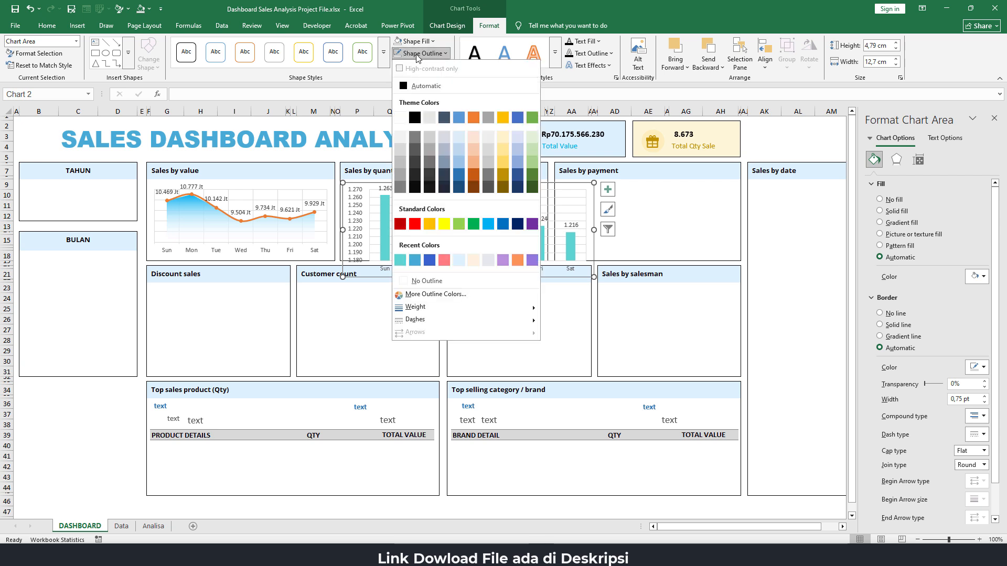
left_click(417, 281)
Resize the quantity chart to about 10.4 cm wide and 4 cm high so it fits inside the "Sales by quantity" box
left_click_drag(593, 230, 547, 224)
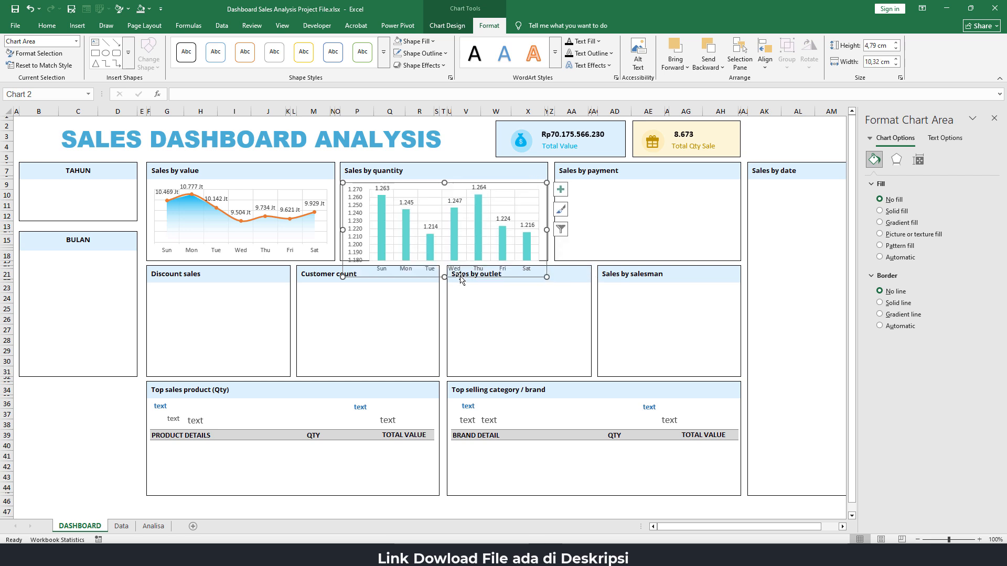
left_click_drag(443, 266, 443, 261)
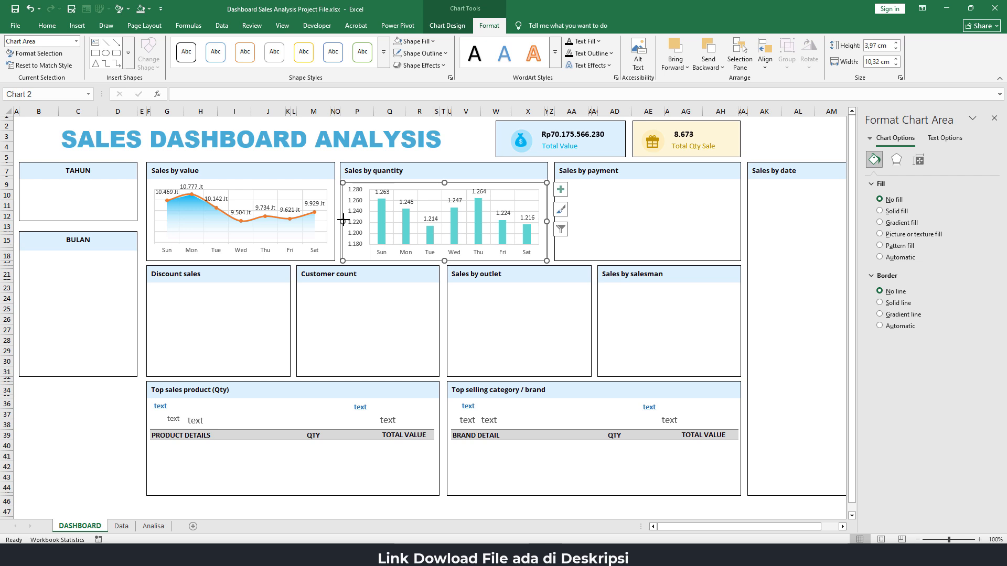
left_click_drag(346, 221, 340, 221)
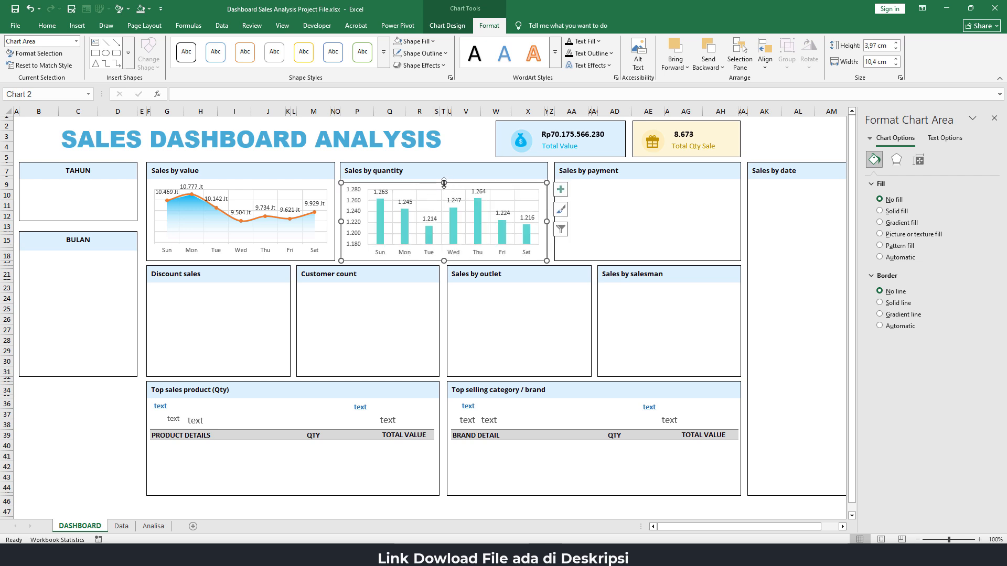
left_click_drag(443, 182, 442, 180)
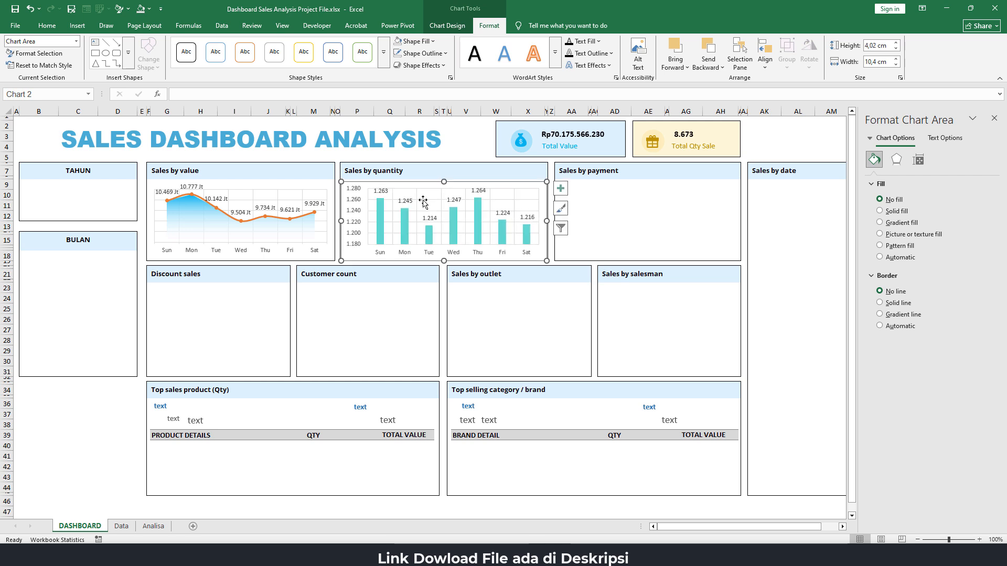
Lower the upper edge of the plot area slightly in the "Sales by value" chart
left_click(241, 192)
left_click(228, 189)
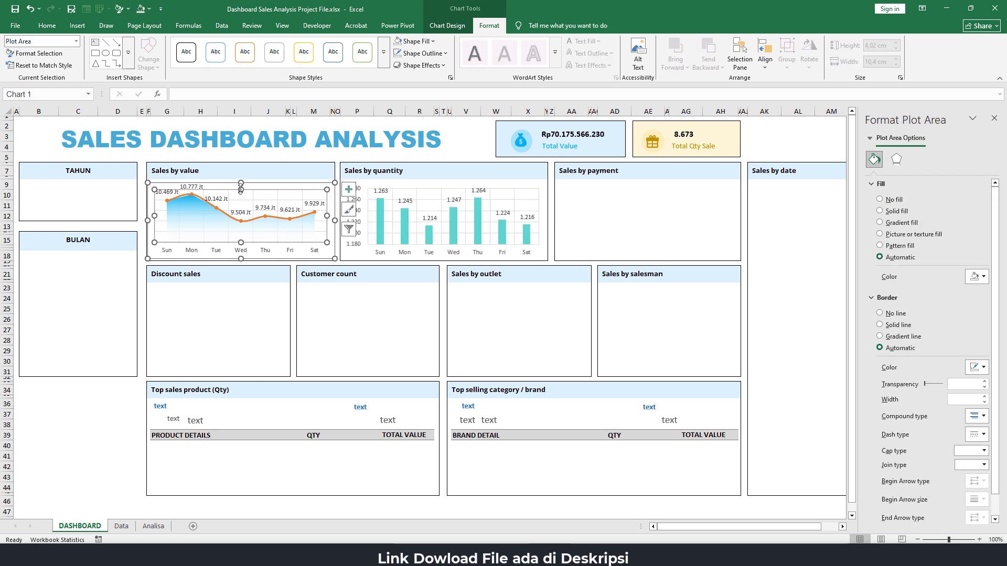
left_click_drag(241, 189, 240, 191)
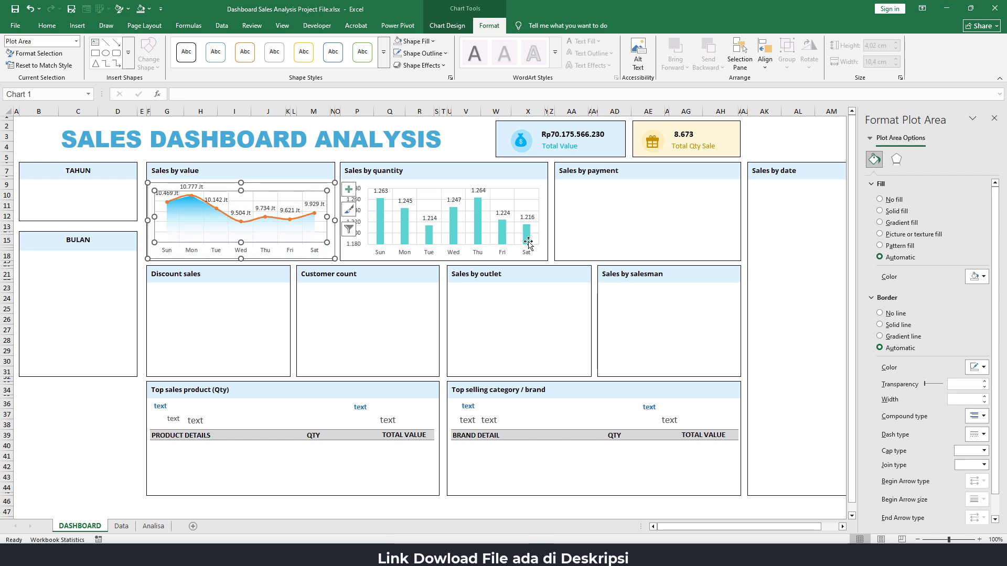
left_click(116, 404)
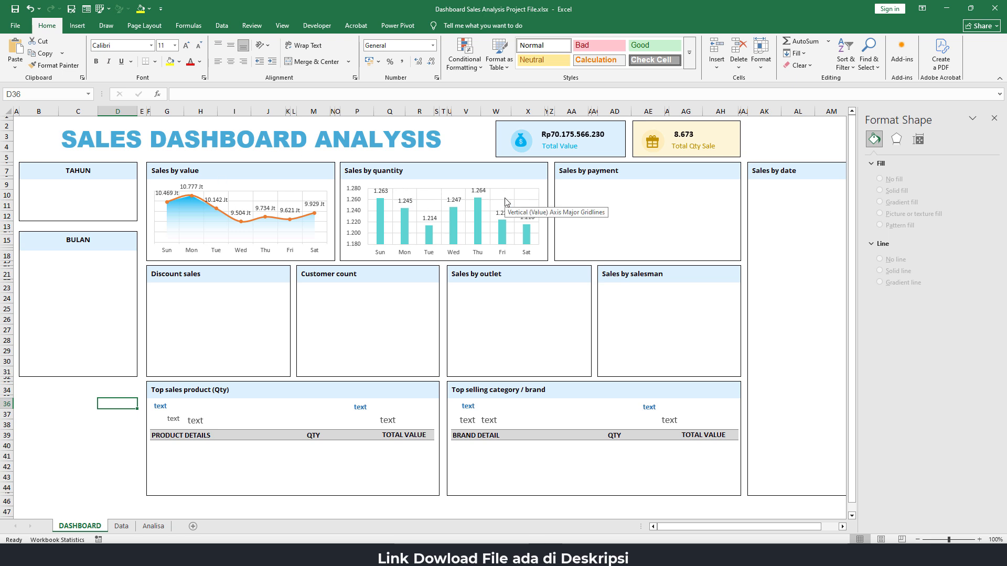
Set the gap width of the column series in the "Sales by quantity" chart to 100%
left_click(481, 225)
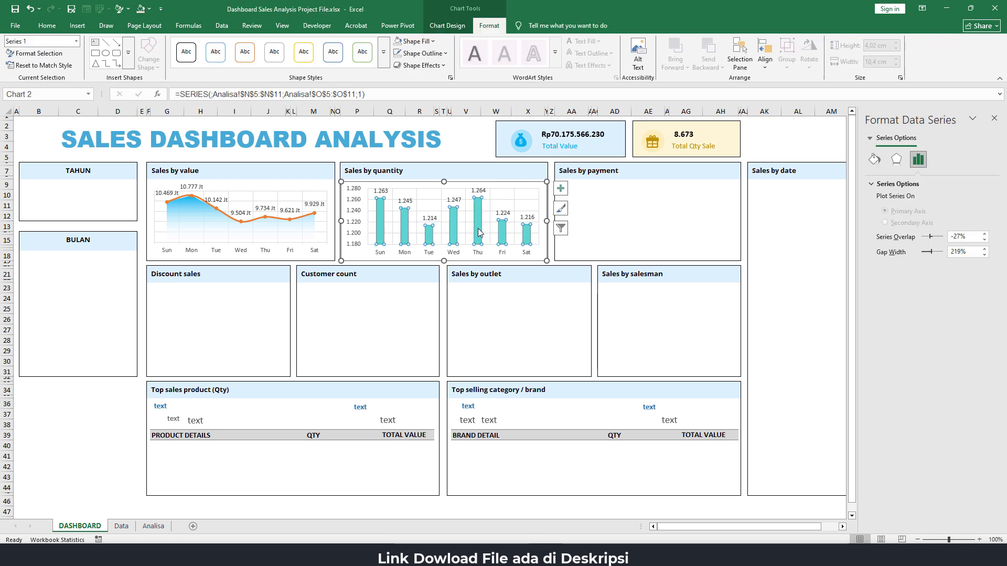
left_click(973, 255)
type("100")
key("Return")
left_click(457, 147)
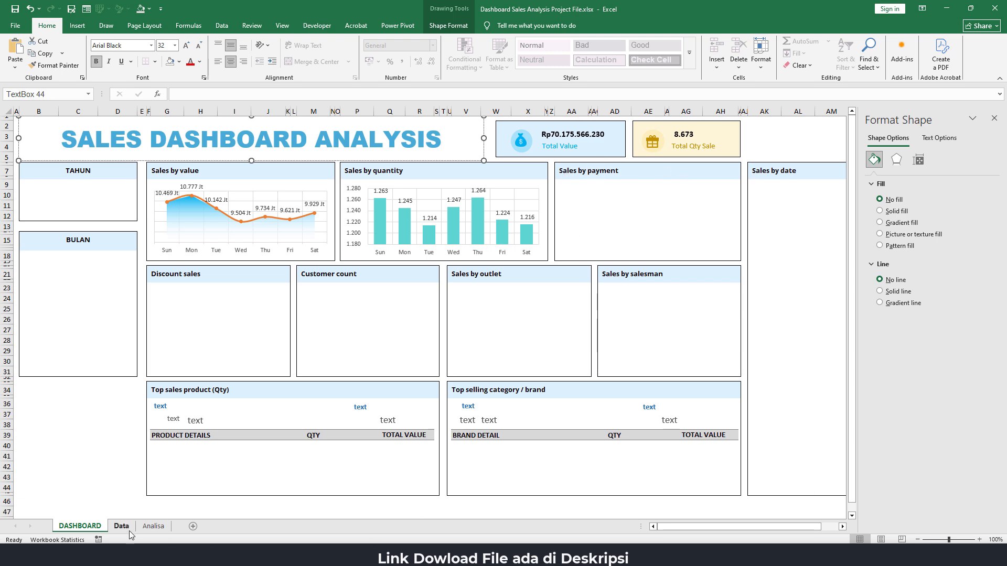
Copy the quantity PivotTable on the Analisa sheet and paste it at cell R4 under "Sales by payment"
left_click(153, 526)
key("alt+Tab")
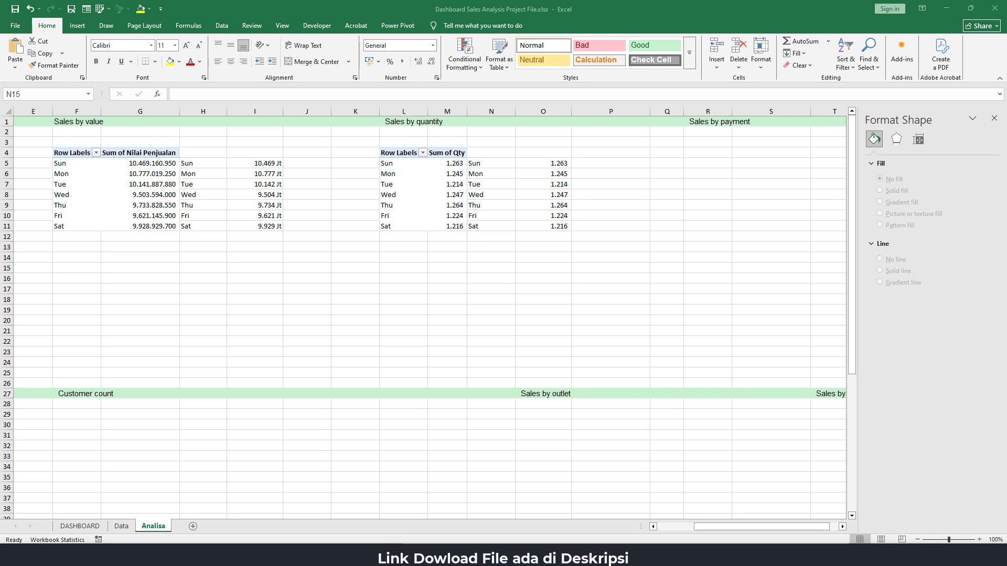
left_click_drag(399, 153, 445, 227)
key("ctrl+c")
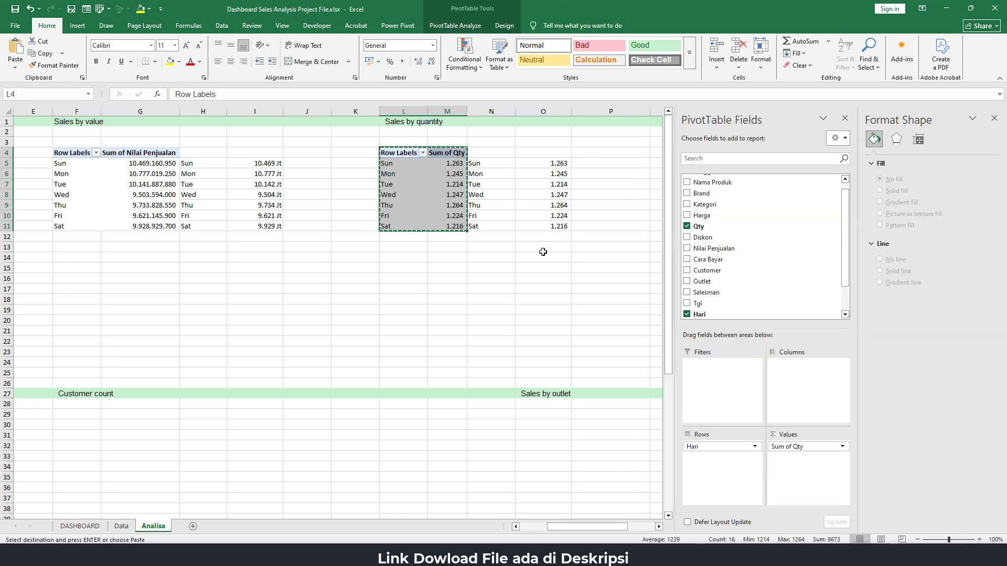
left_click_drag(555, 527, 583, 526)
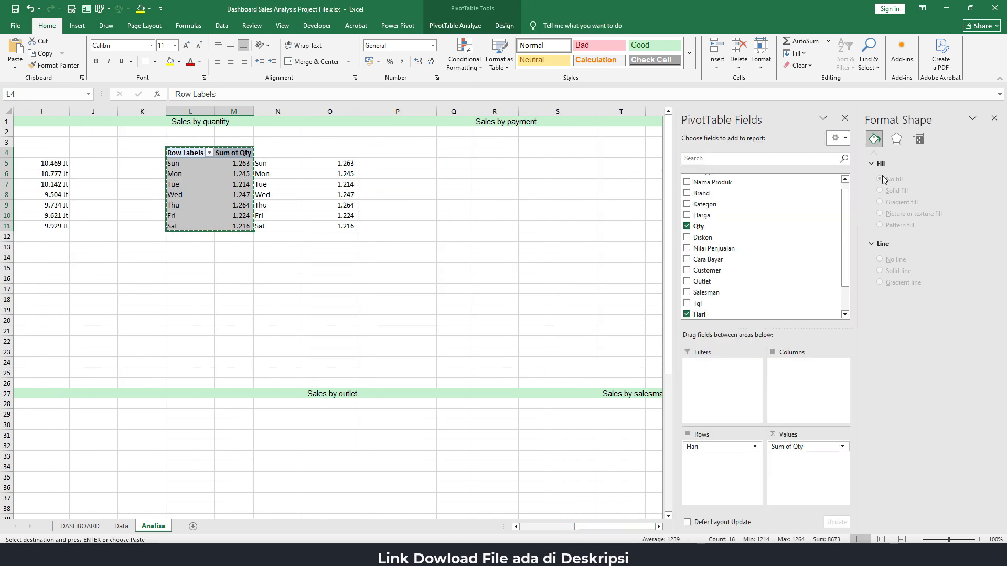
left_click(993, 118)
left_click(492, 154)
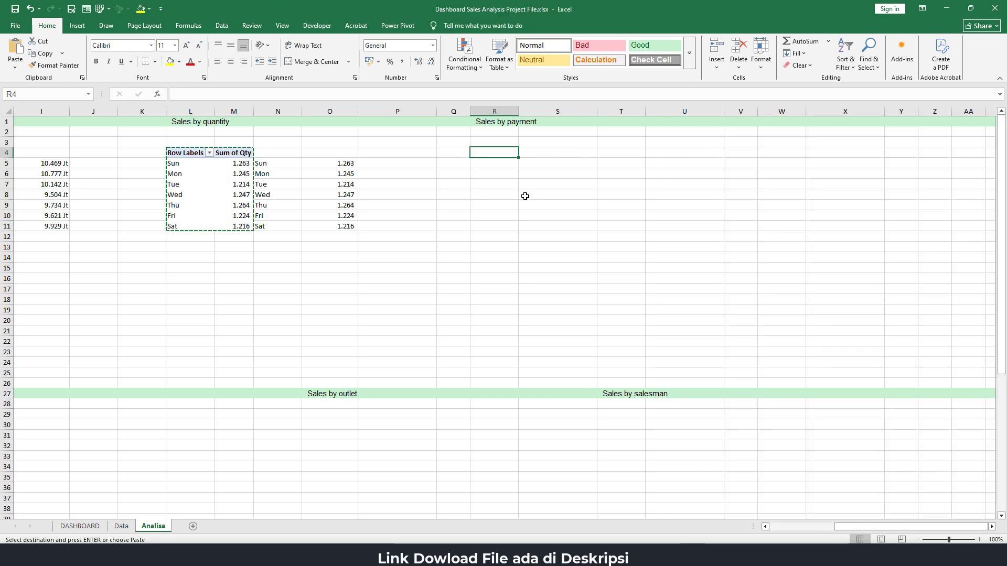
key("ctrl+v")
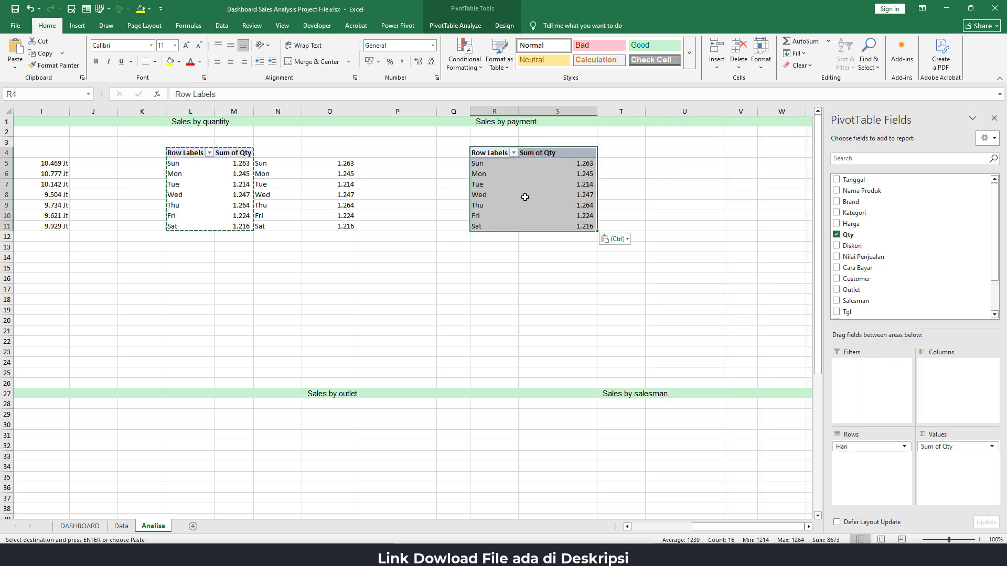
Change the pasted PivotTable to use Cara Bayar as rows and Sum of Nilai Penjualan as values, replacing Hari and Qty
left_click(492, 167)
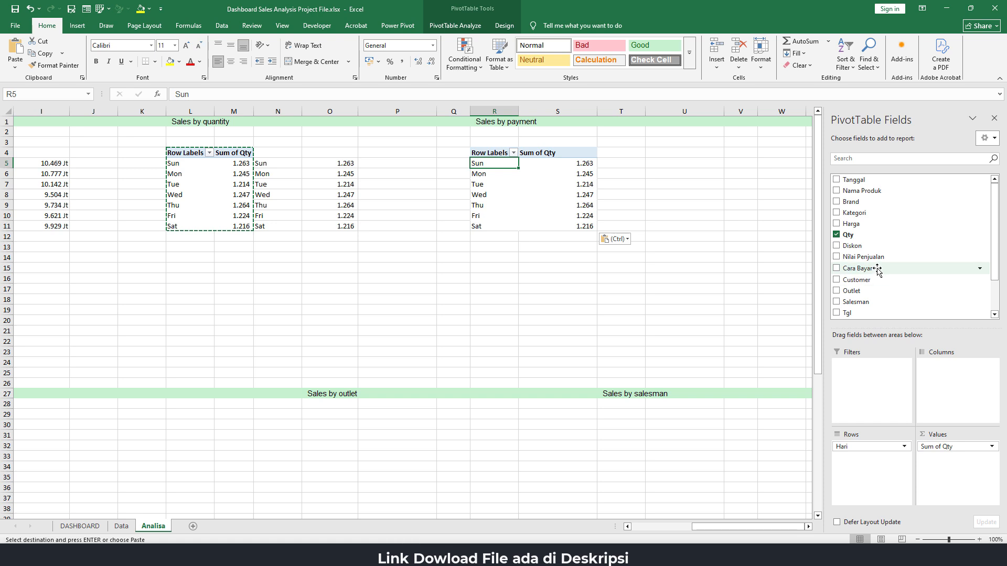
left_click_drag(878, 270, 637, 302)
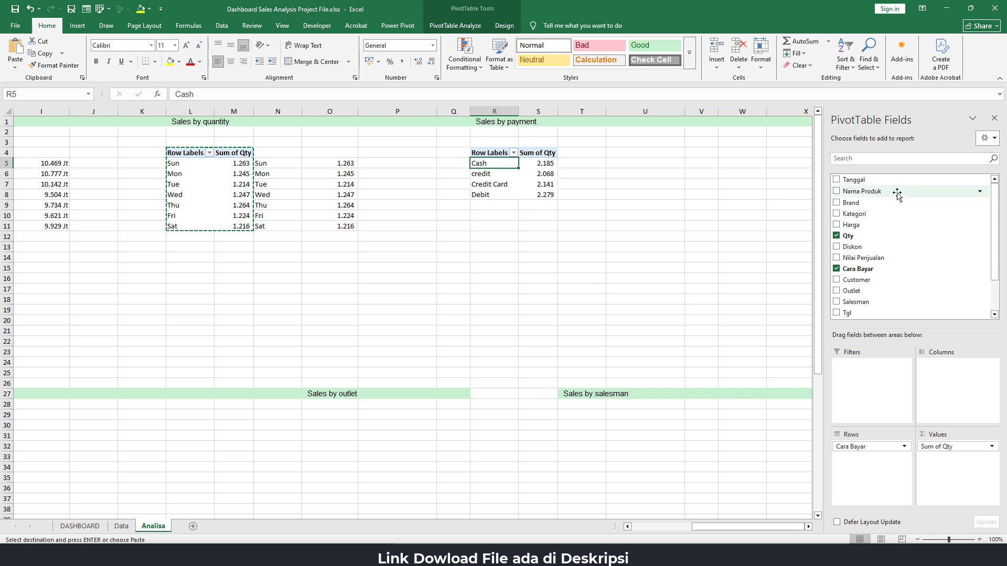
left_click_drag(886, 260, 704, 298)
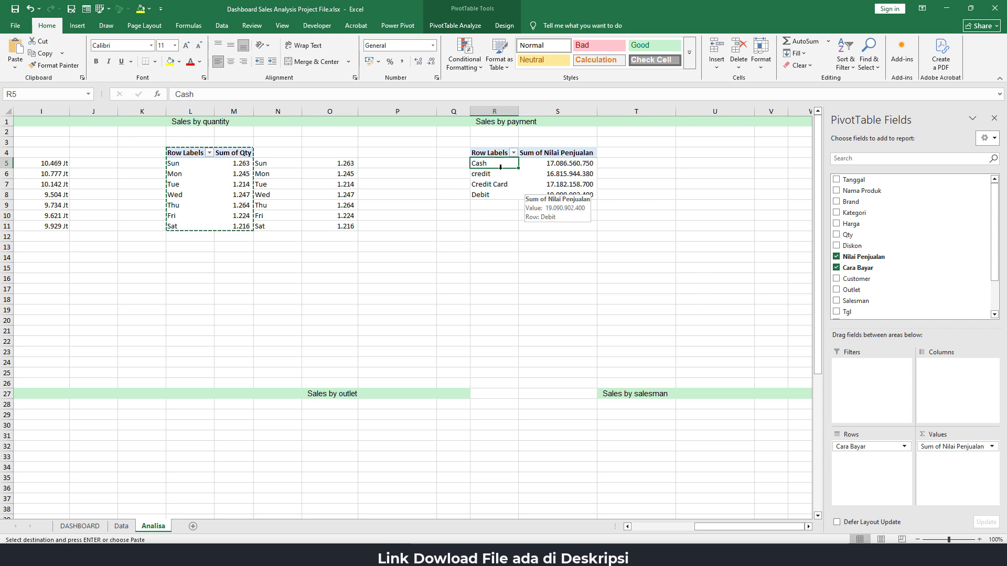
Insert a doughnut chart from the payment PivotTable range R5:S8
left_click_drag(500, 164, 579, 194)
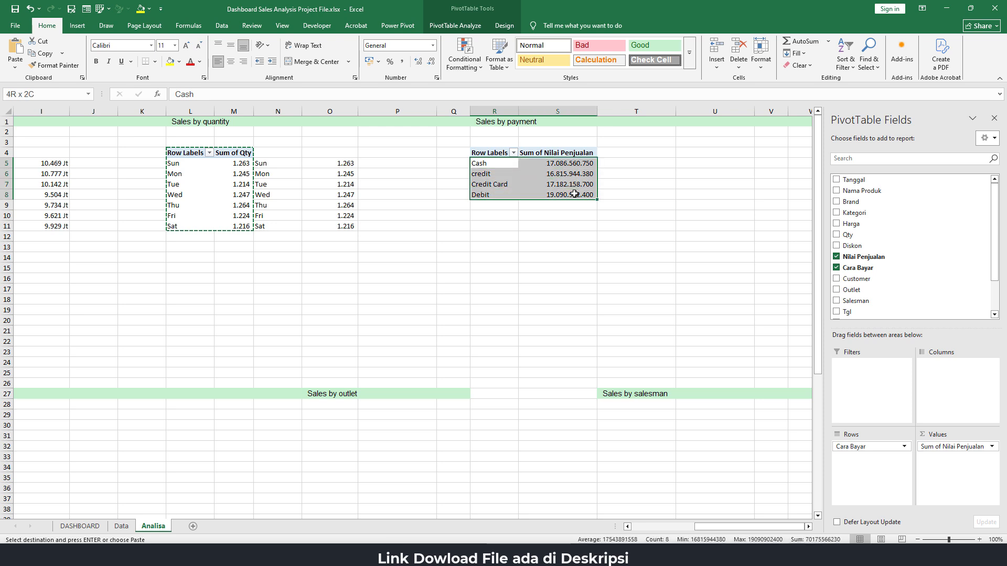
left_click(78, 25)
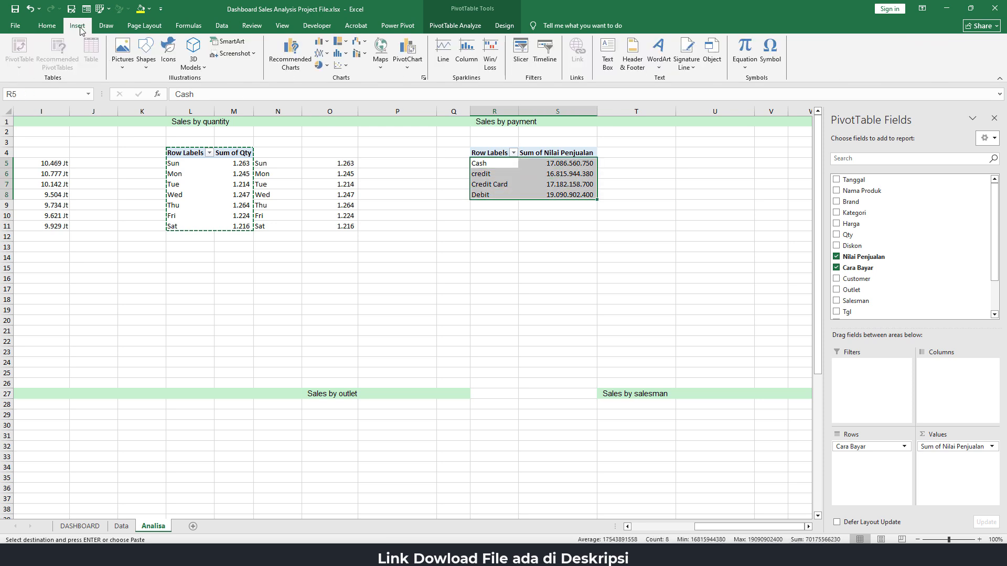
left_click(326, 66)
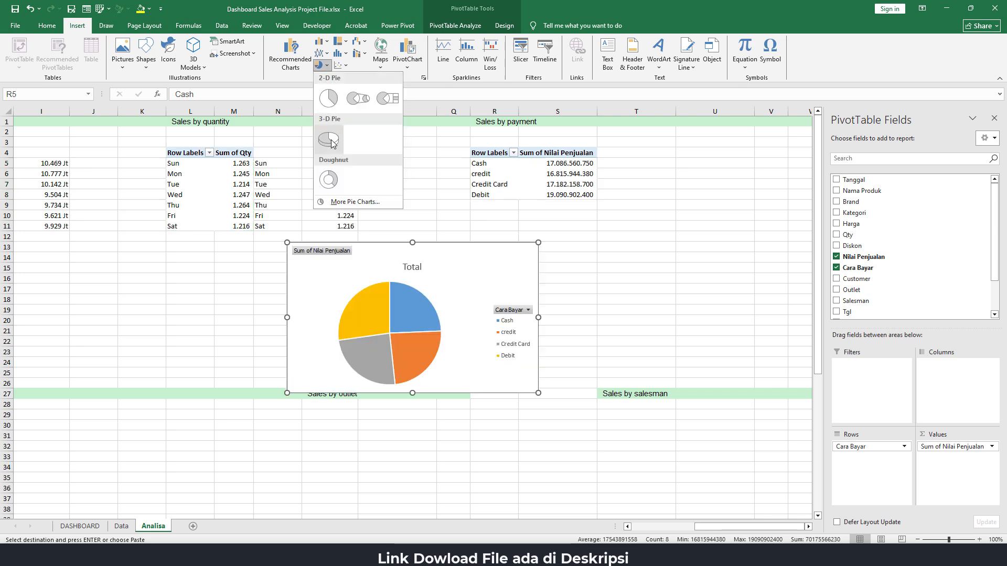
left_click(329, 181)
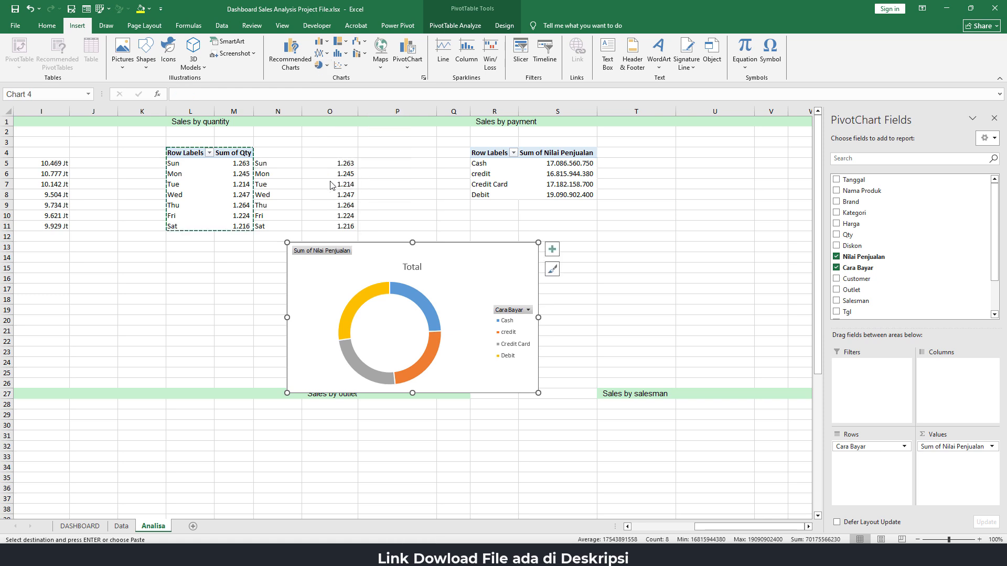
Hide all field buttons on the doughnut chart and delete its title
right_click(318, 253)
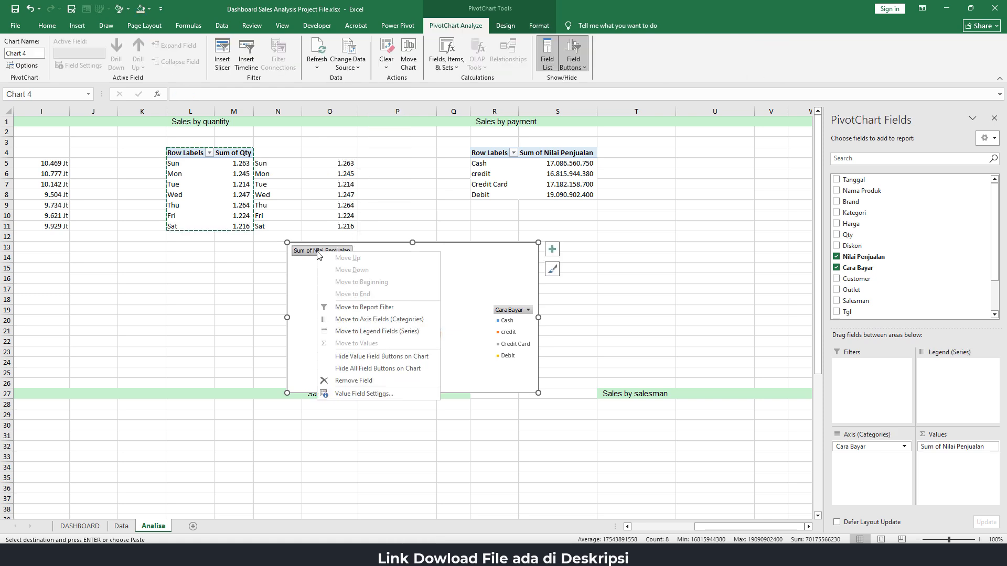
left_click(374, 369)
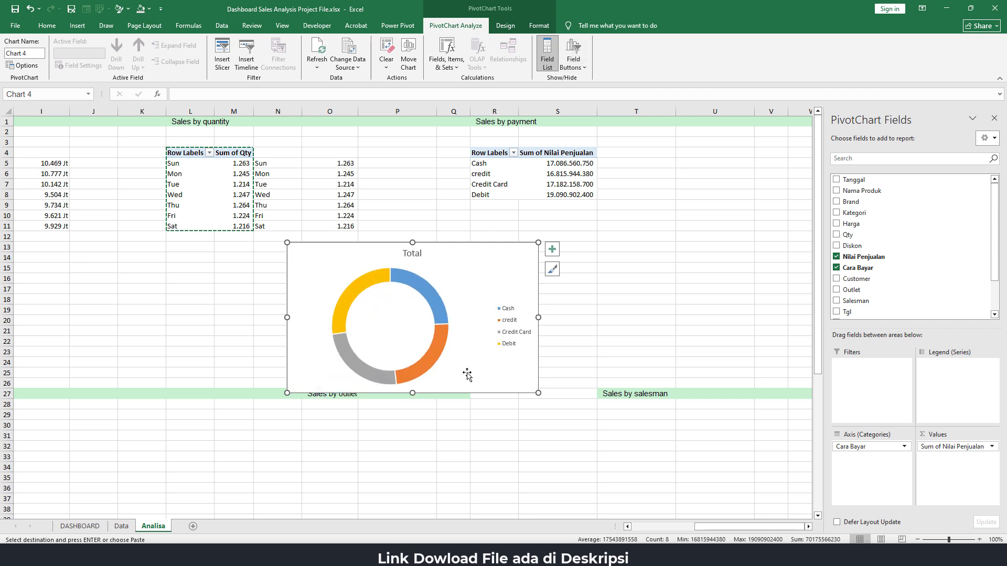
left_click(415, 254)
key("Delete")
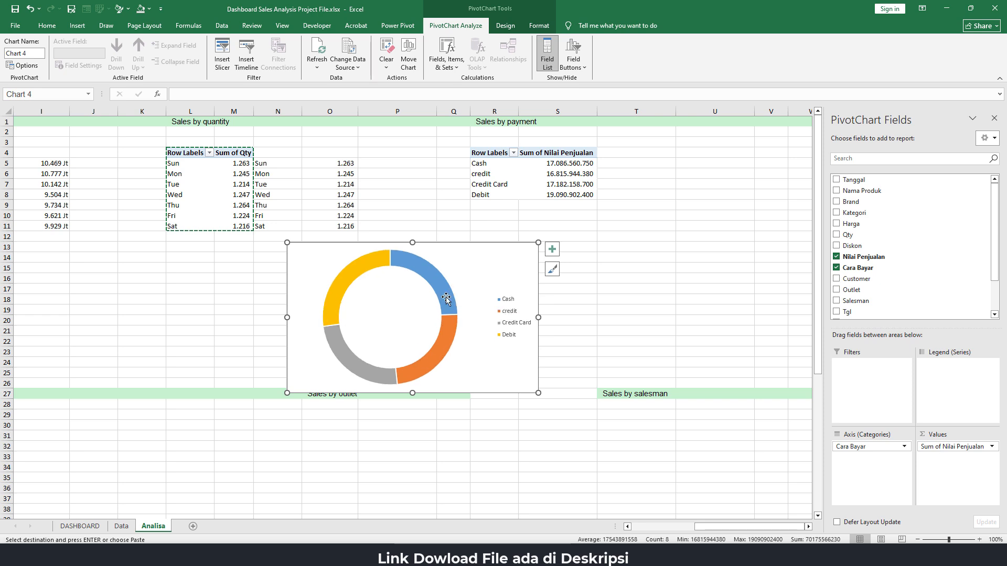
Place the doughnut chart's legend at the bottom of the chart
left_click(517, 328)
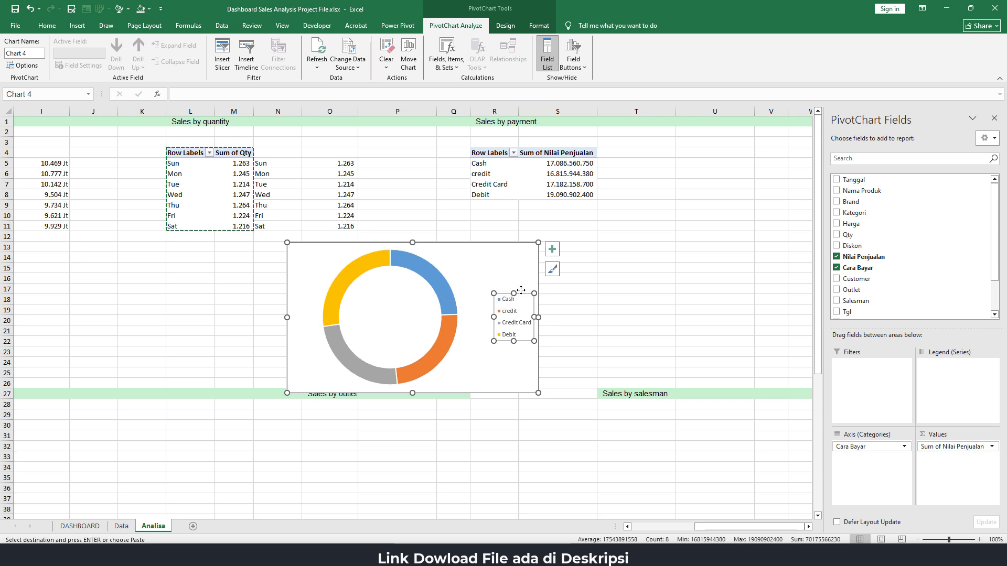
left_click(552, 249)
left_click(633, 284)
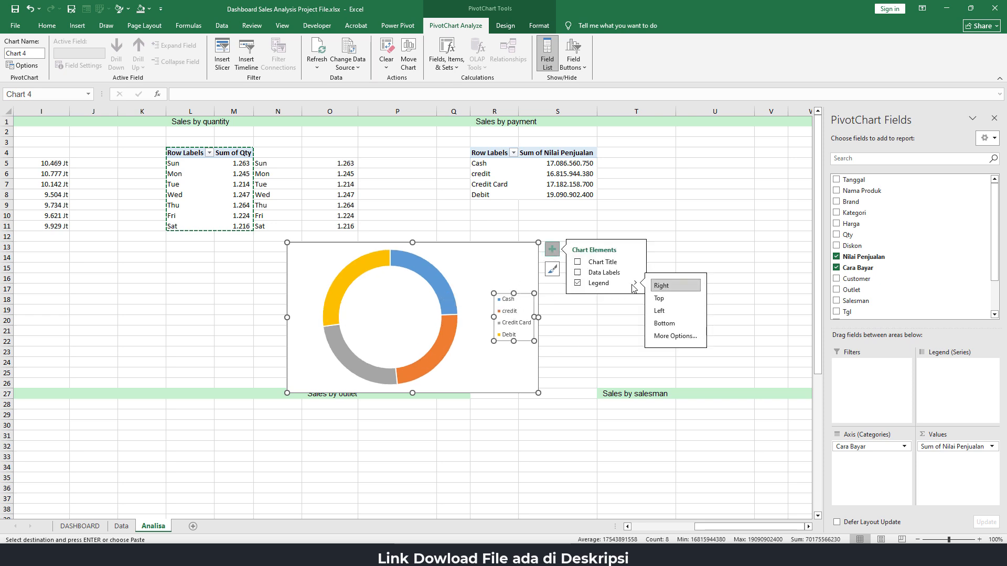
left_click(666, 325)
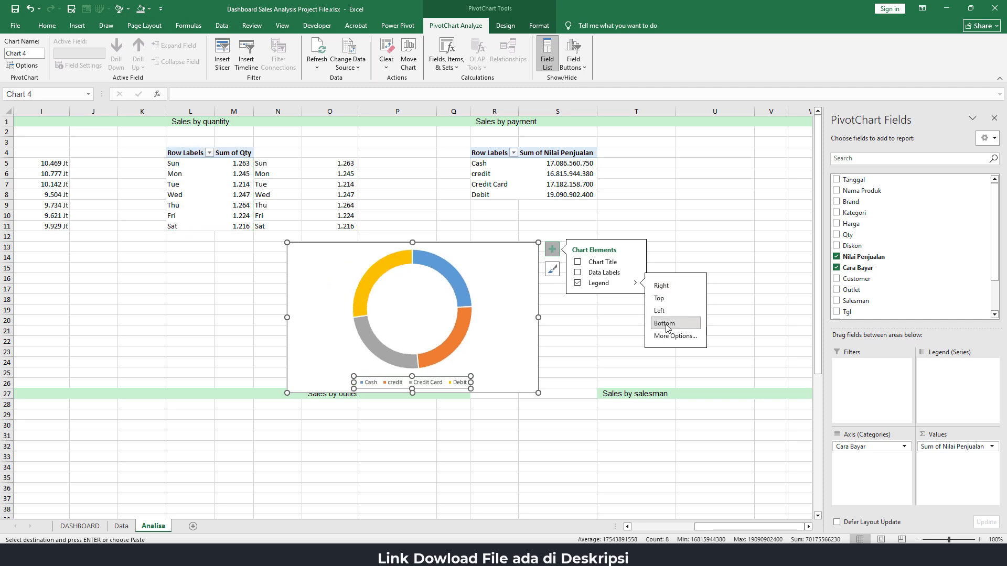
Add data labels to the doughnut series that show Percentage instead of Value
left_click(452, 271)
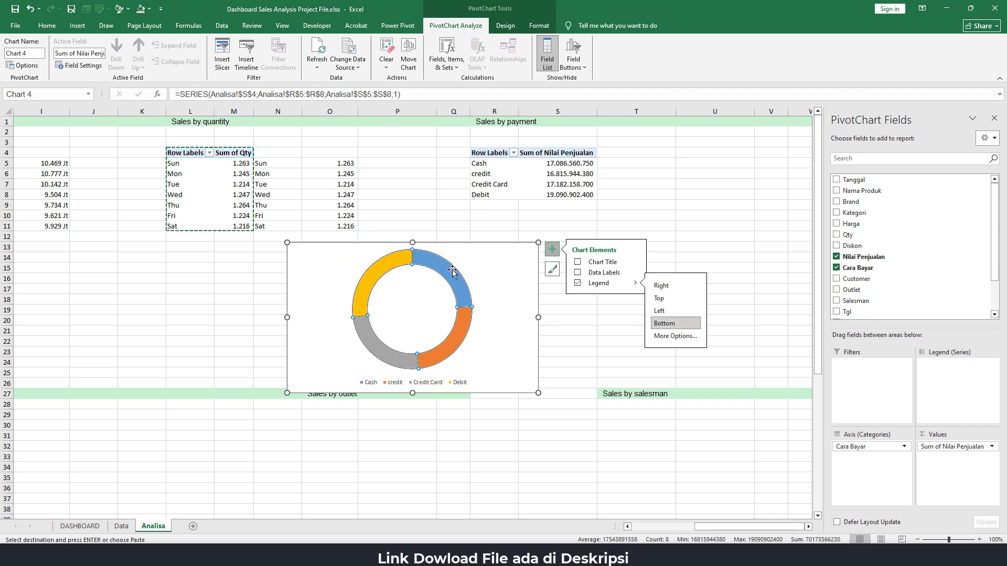
left_click(578, 272)
left_click(640, 273)
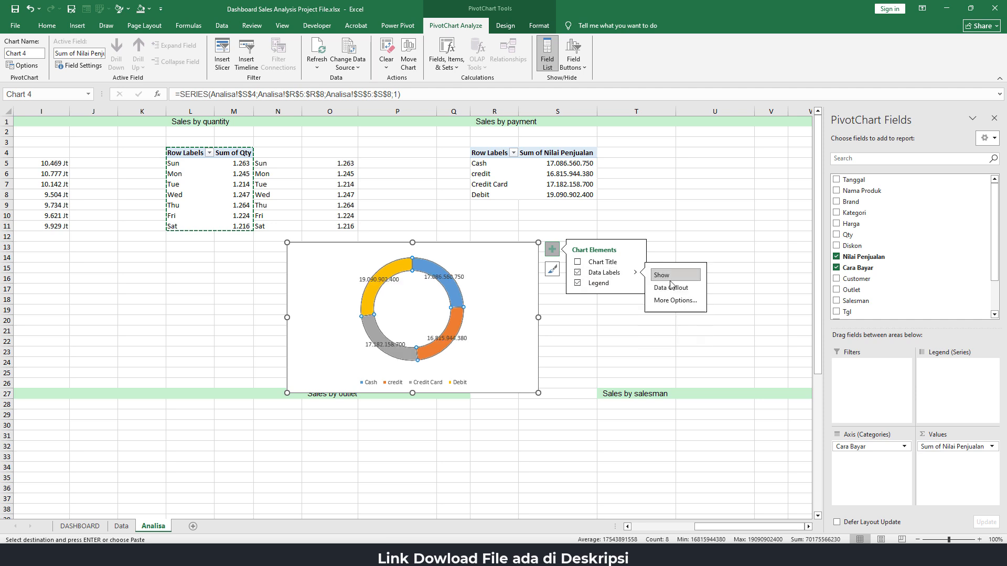
left_click(676, 300)
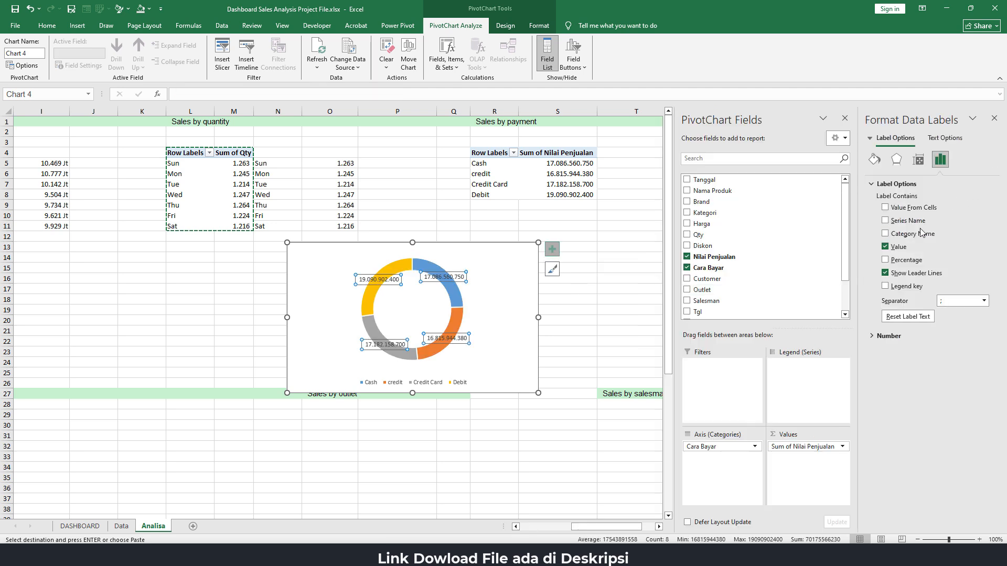
left_click(885, 247)
left_click(886, 260)
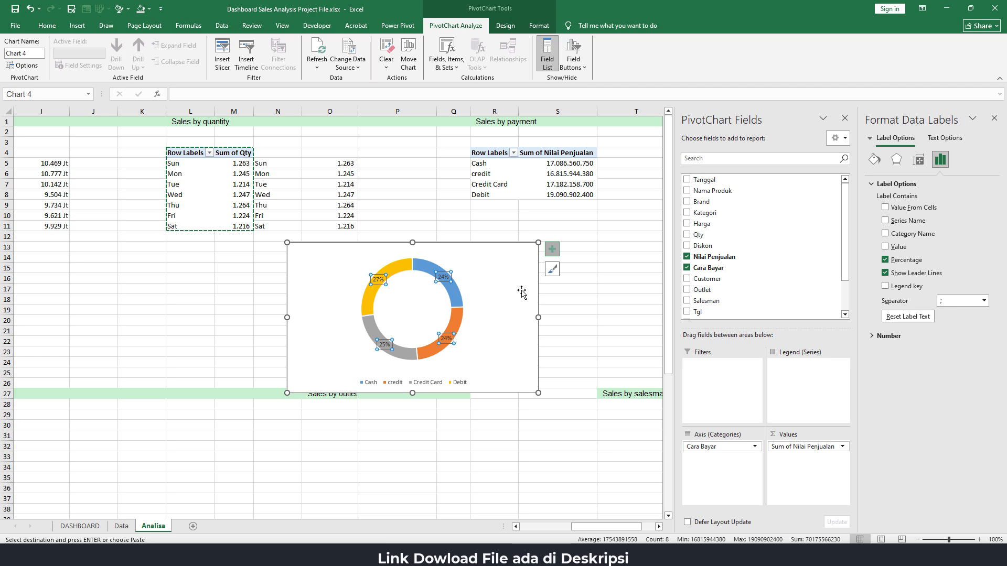
Set the doughnut chart area to No Fill and No Outline, and remove the outline of the doughnut series
left_click(508, 246)
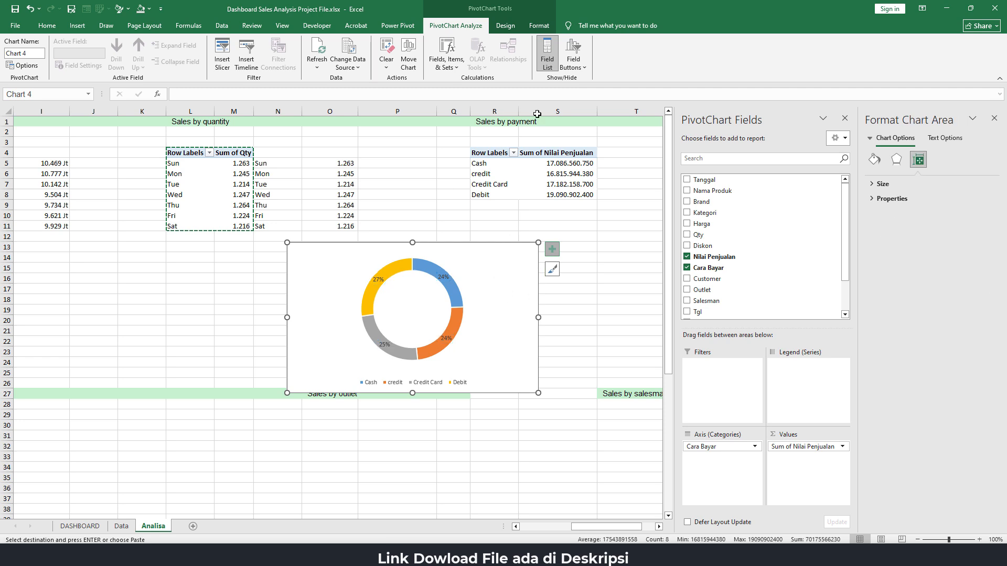
left_click(548, 28)
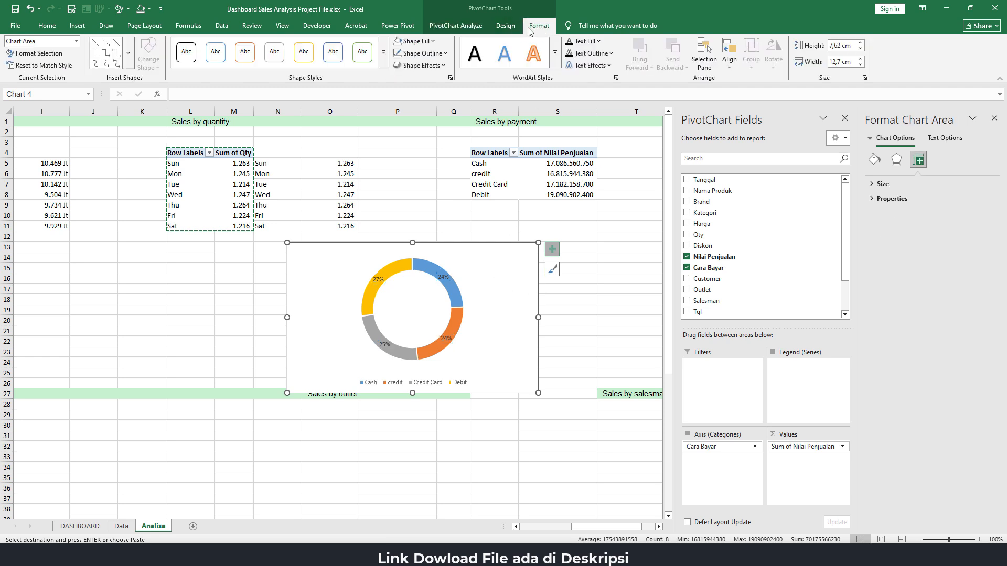
left_click(398, 41)
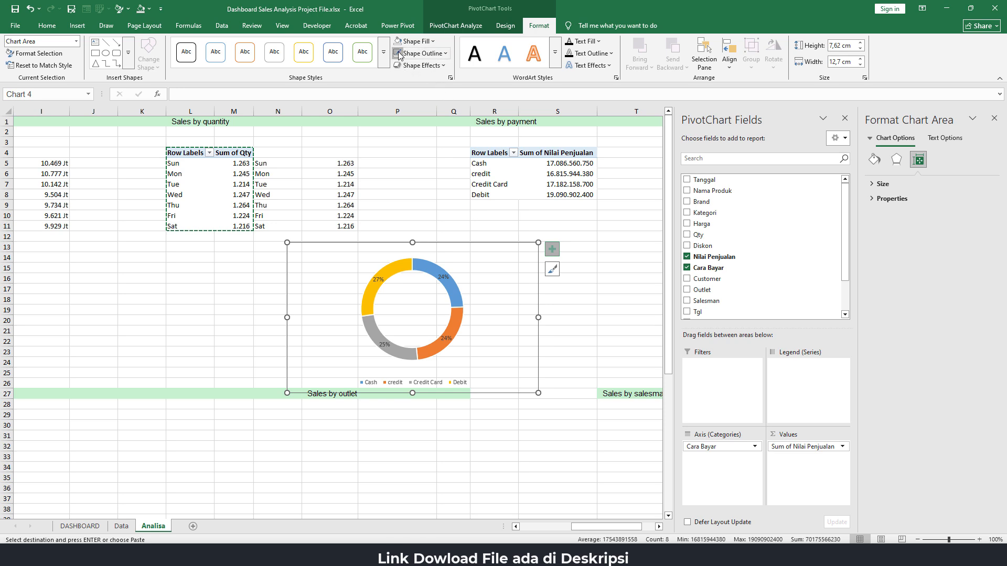
left_click(428, 264)
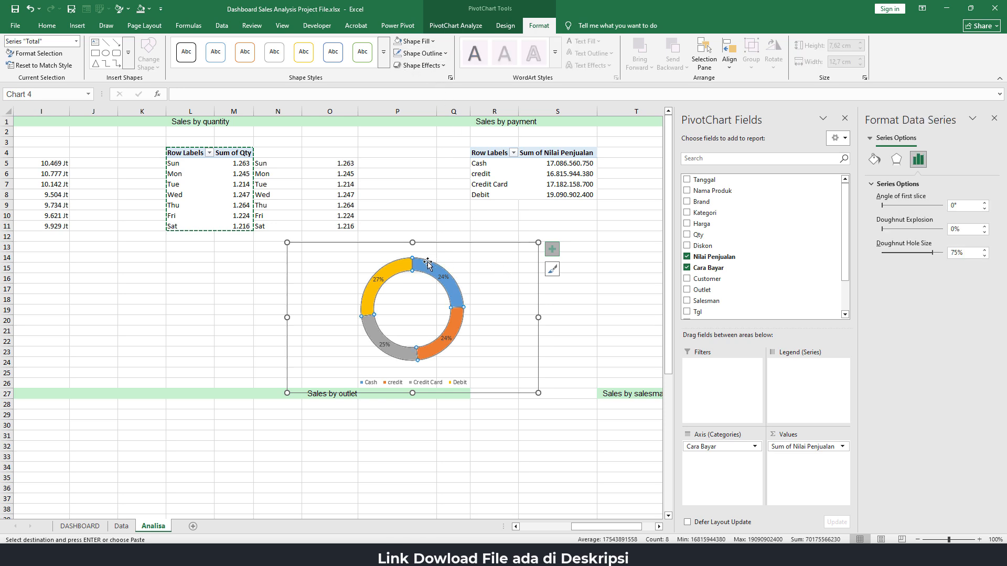
left_click(446, 53)
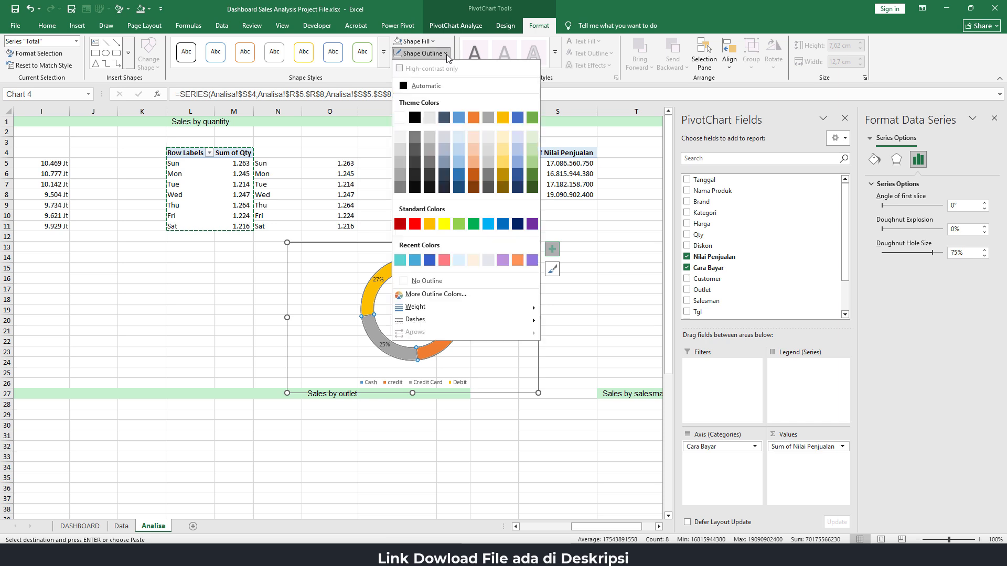
left_click(427, 281)
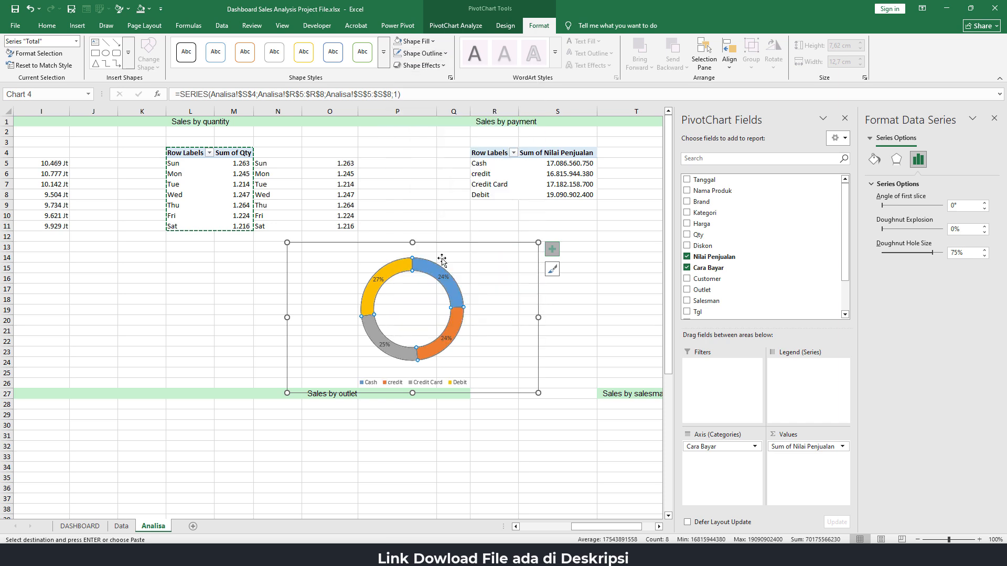
left_click(569, 303)
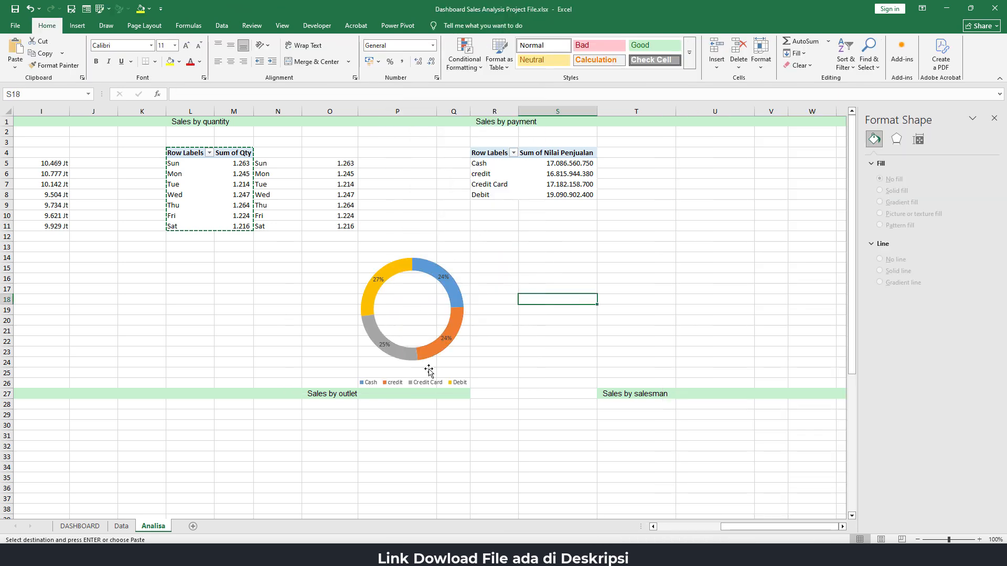
Set the doughnut hole size of the payment series to 65%
left_click(458, 298)
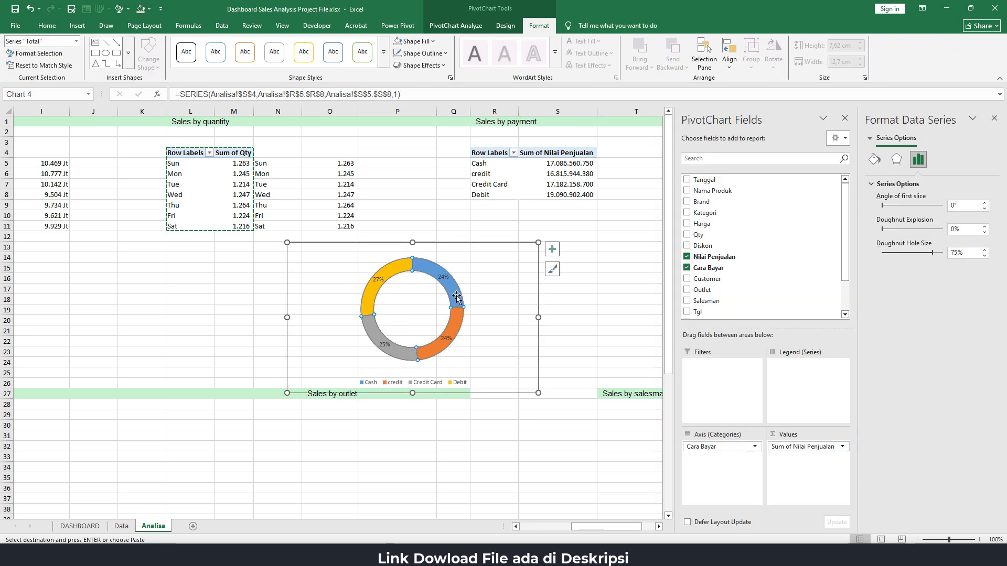
double_click(958, 252)
type("6")
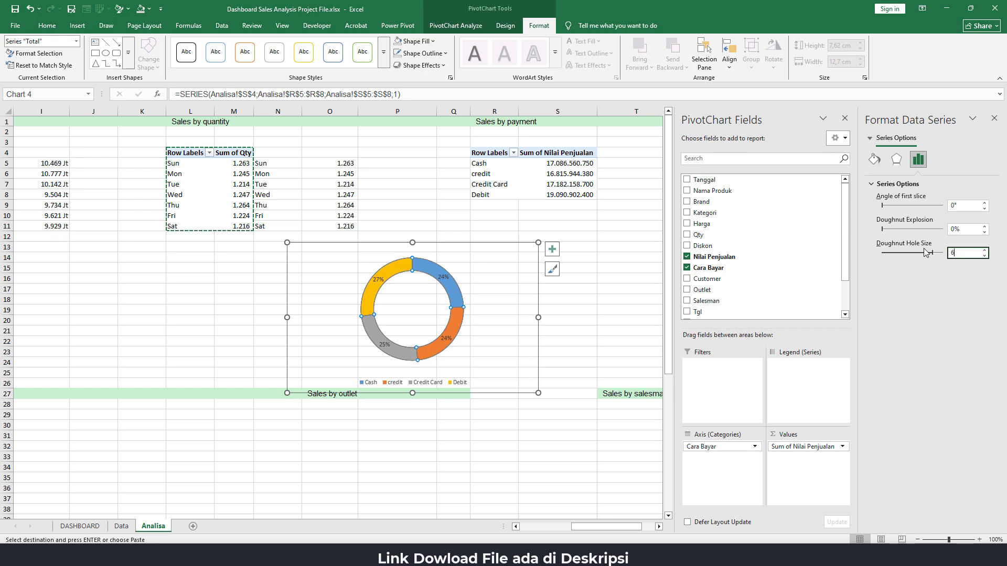
type("5")
key("Return")
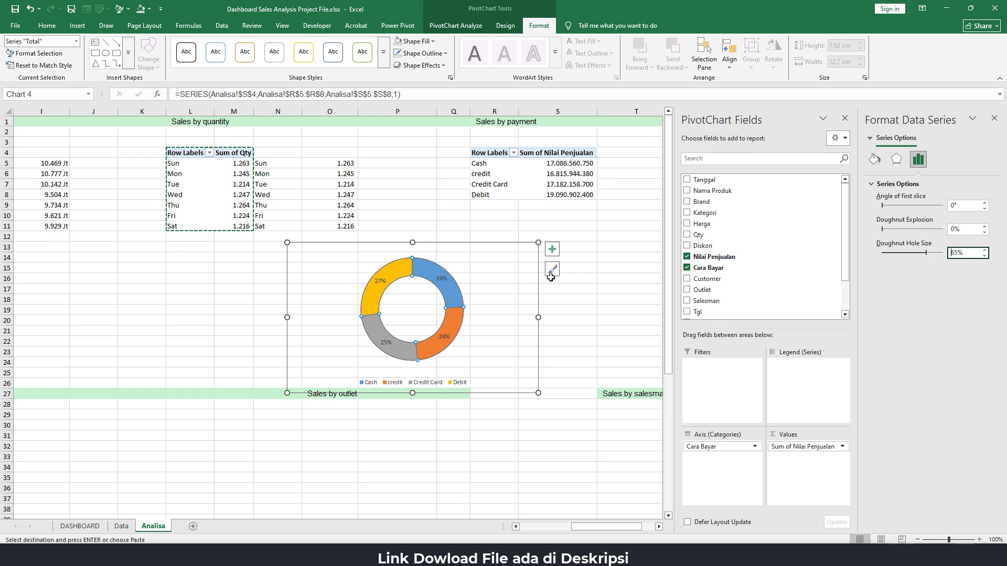
left_click(568, 291)
Shrink the doughnut chart to about 9.37 cm wide by 4.76 cm high and move it from the Analisa sheet to the DASHBOARD sheet
left_click(443, 279)
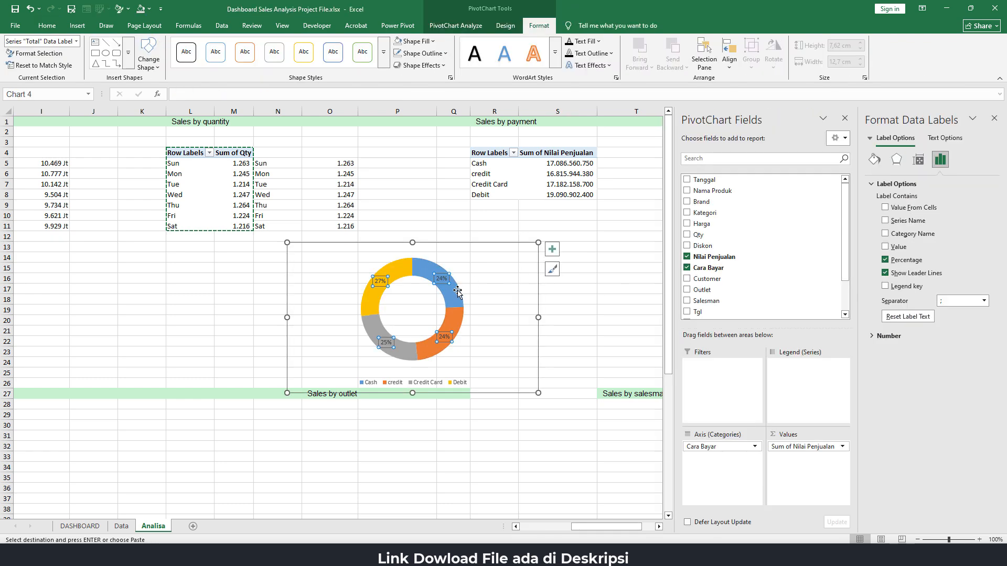
left_click_drag(544, 241, 477, 299)
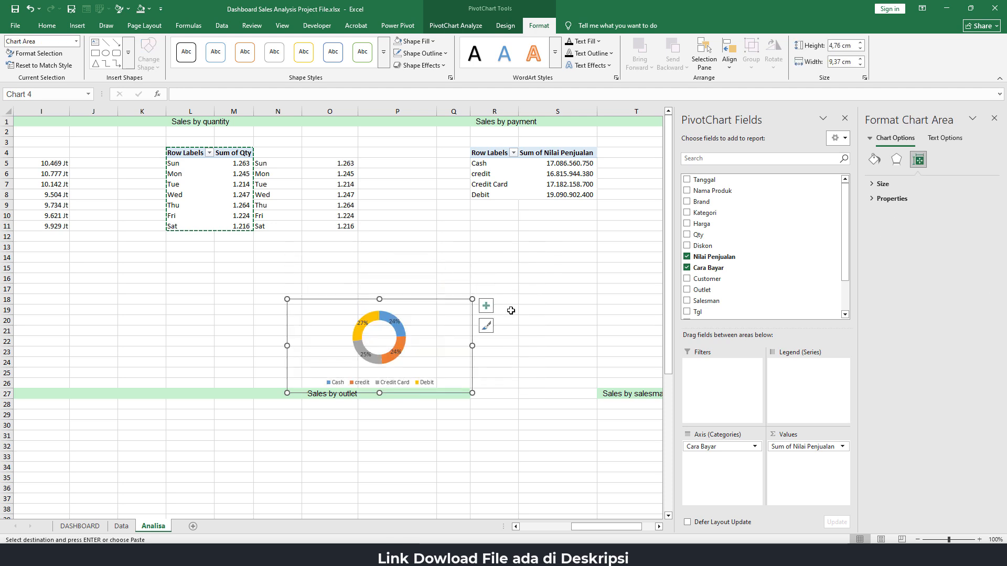
key("Delete")
left_click(80, 525)
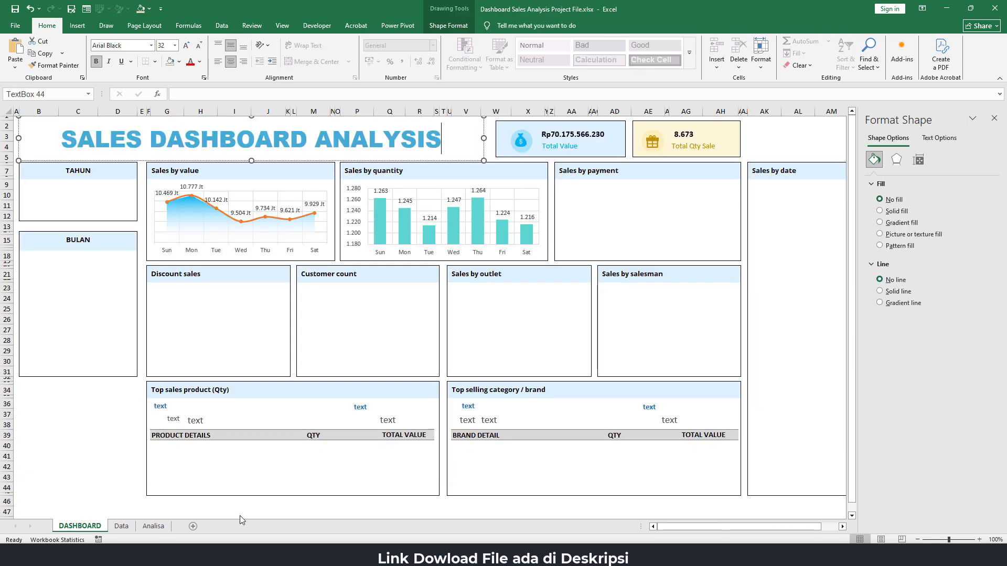
left_click(586, 198)
key("ctrl+v")
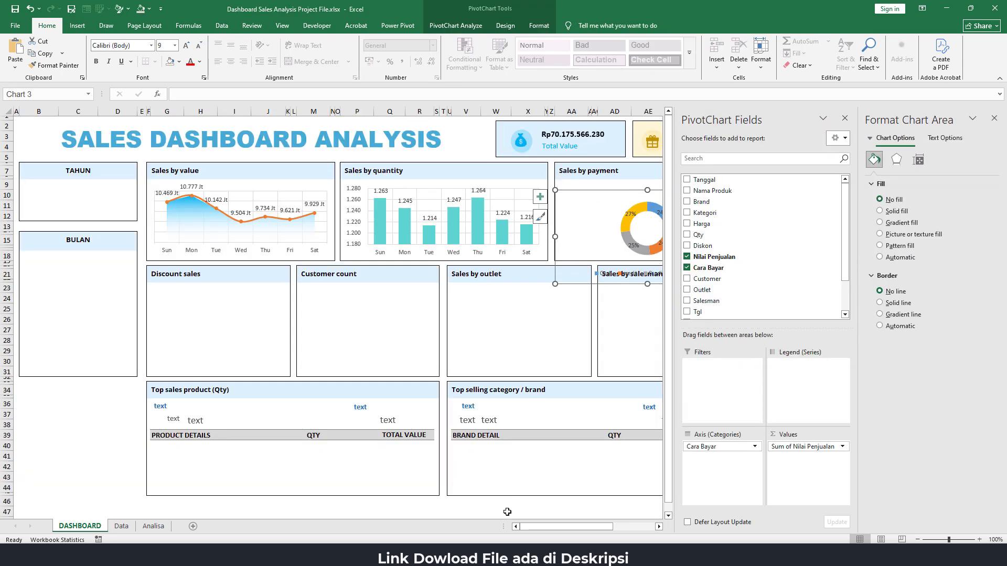
Position and resize the doughnut chart so it fits inside the Sales by payment card, below its heading
left_click_drag(596, 527, 636, 530)
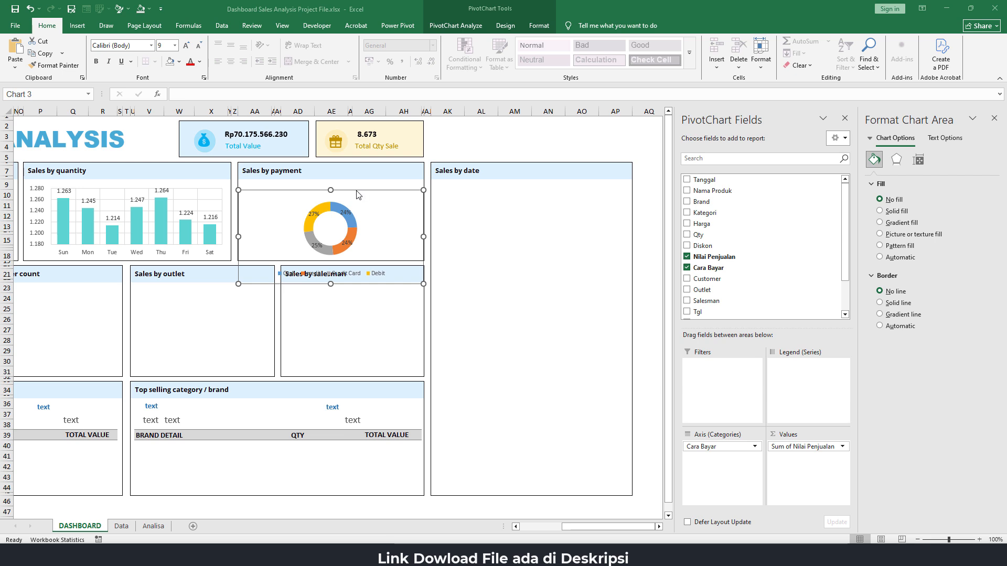
left_click_drag(357, 191, 326, 180)
left_click_drag(234, 221, 240, 221)
left_click_drag(418, 221, 423, 221)
left_click_drag(331, 264, 331, 260)
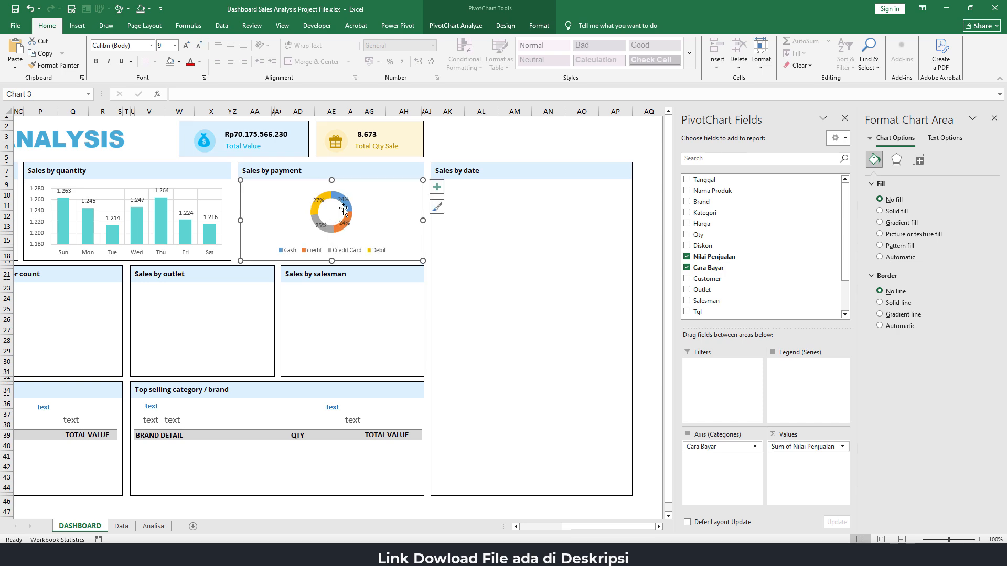
Enlarge the doughnut chart's plot area so the ring fills the space between the Sales by payment heading and the legend
left_click(352, 211)
left_click(355, 216)
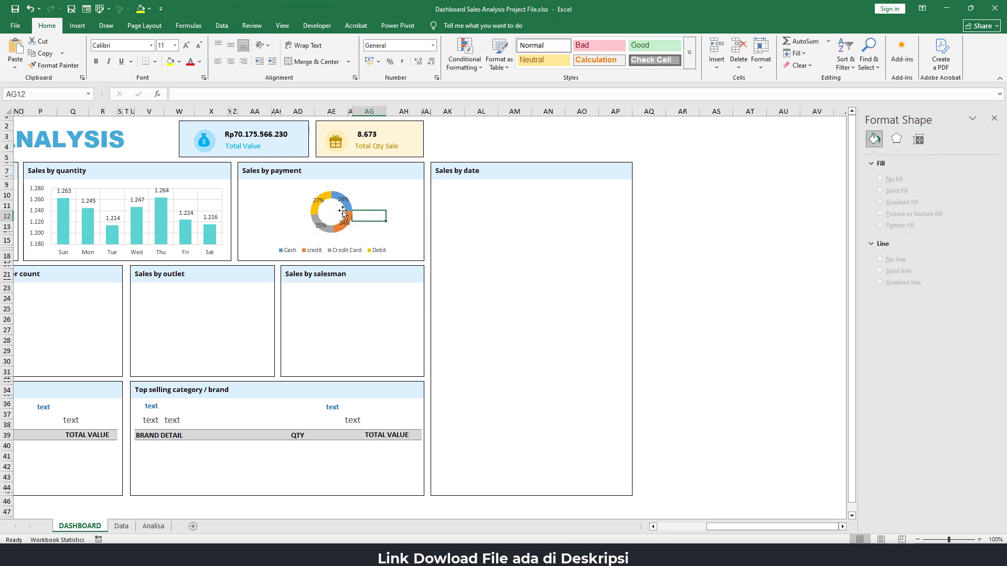
left_click(333, 194)
left_click(340, 227)
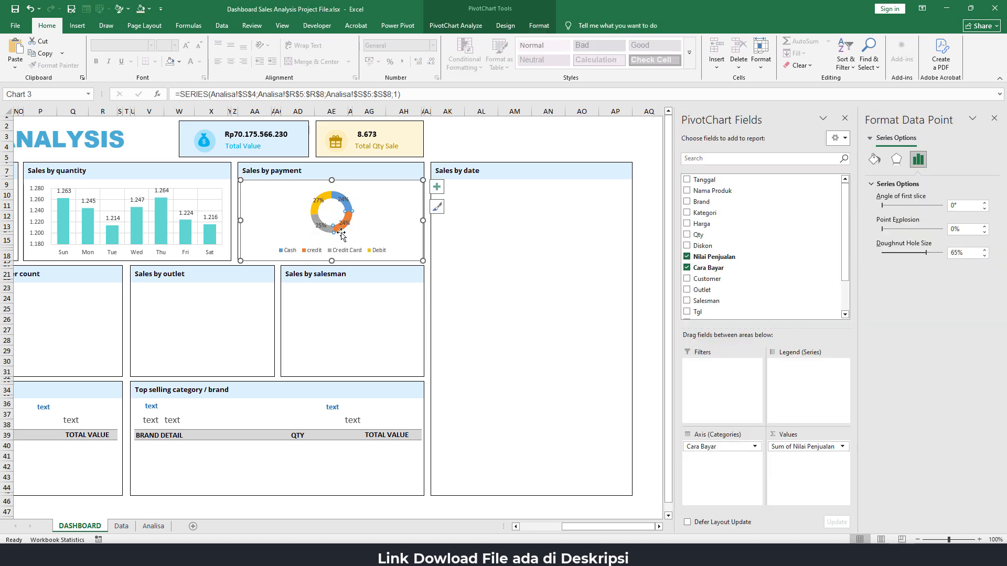
left_click(341, 235)
left_click(339, 231)
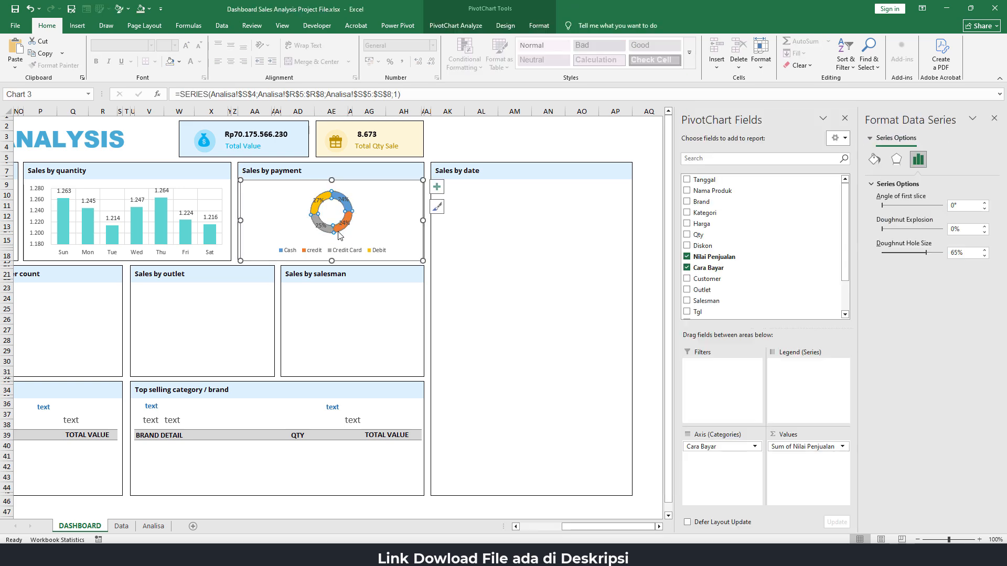
left_click(340, 231)
left_click(324, 234)
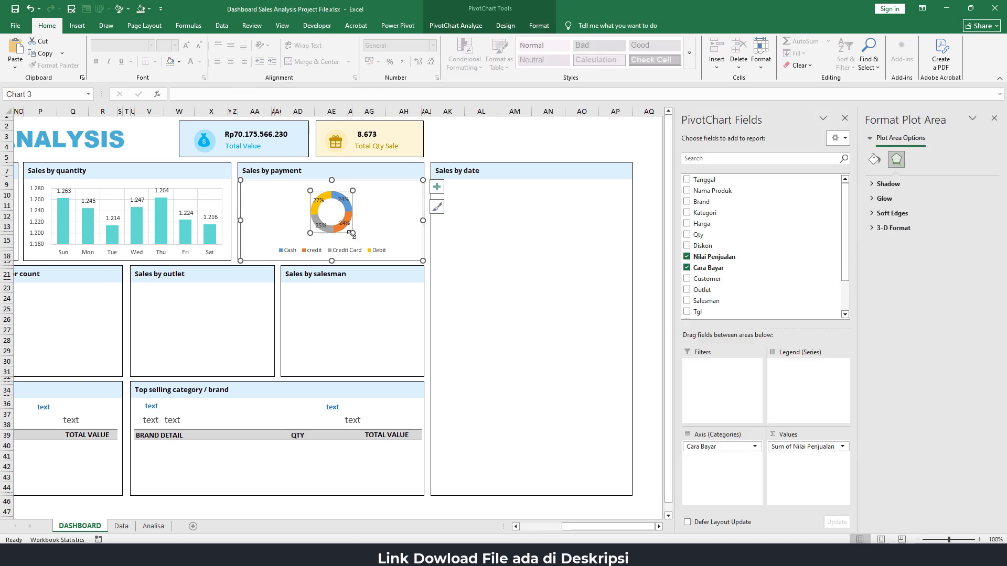
left_click_drag(352, 234, 361, 241)
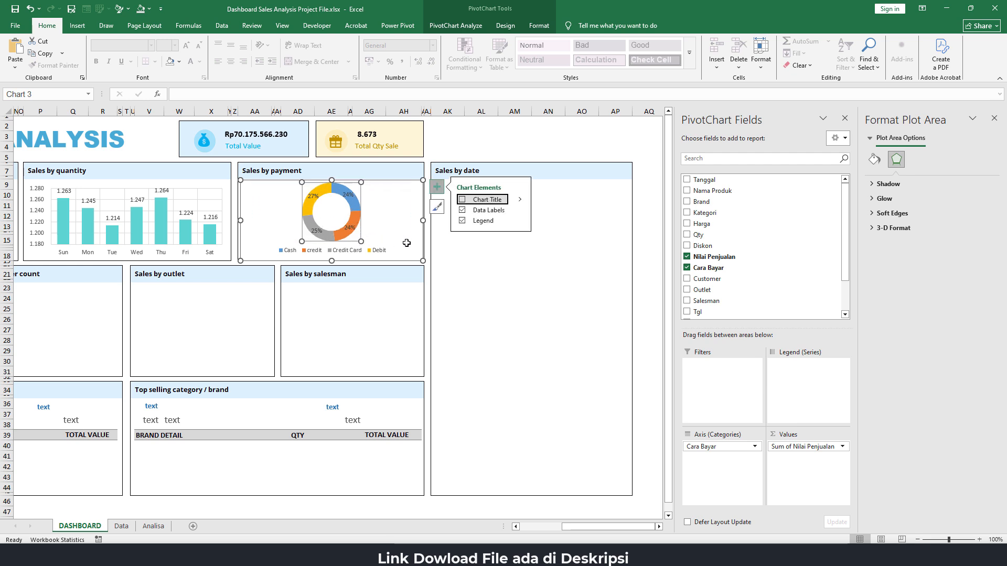
left_click(385, 200)
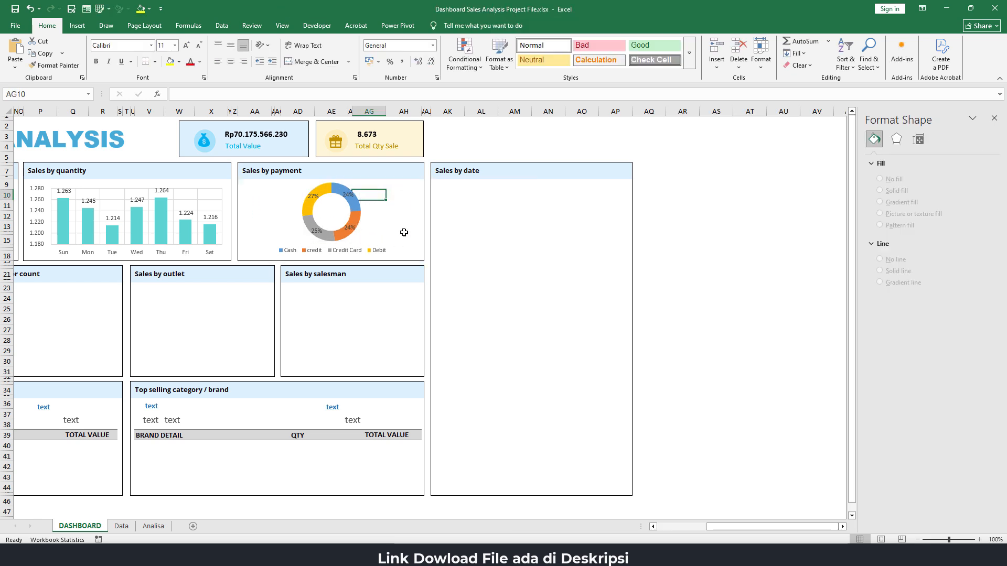
left_click(308, 214)
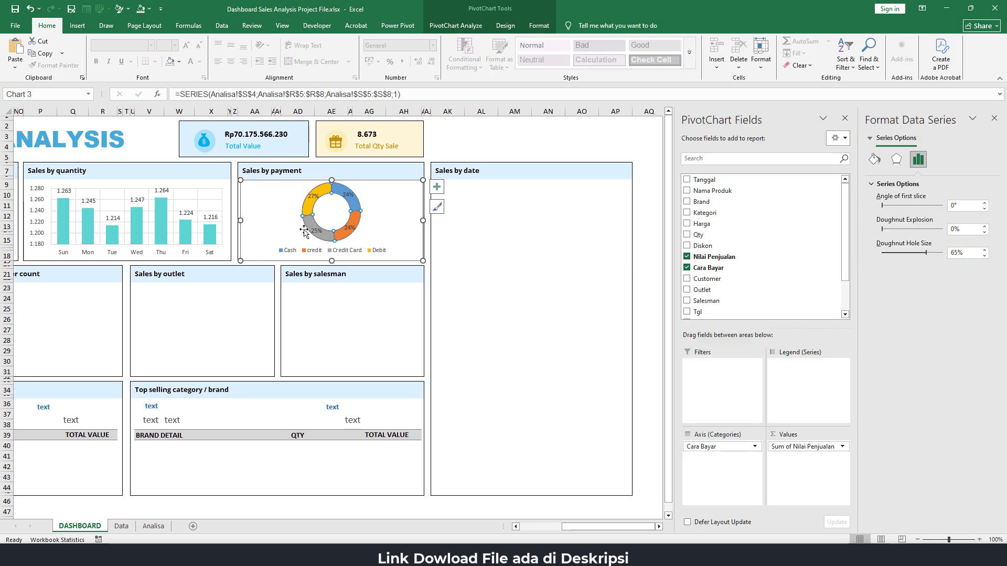
left_click(303, 229)
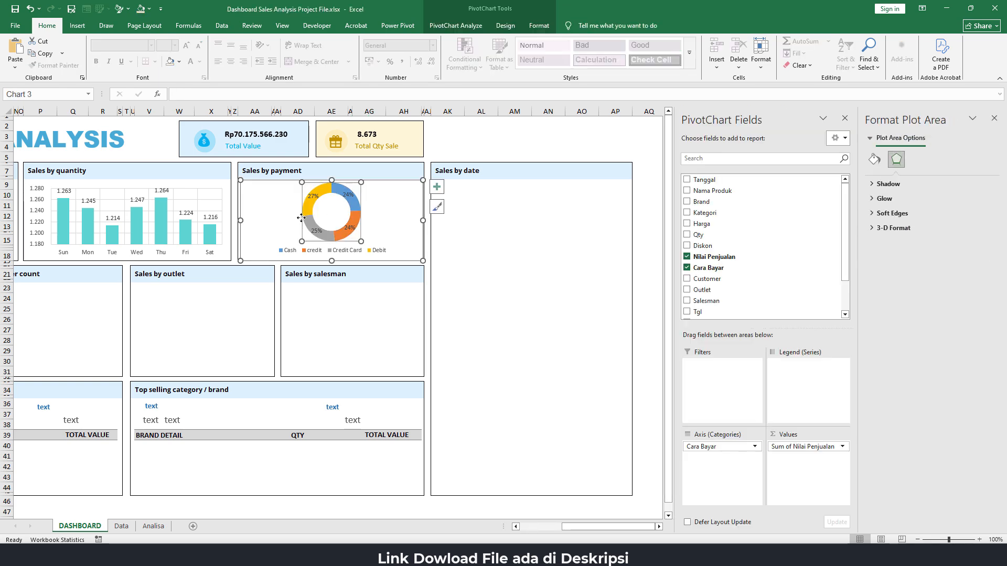
key("Escape")
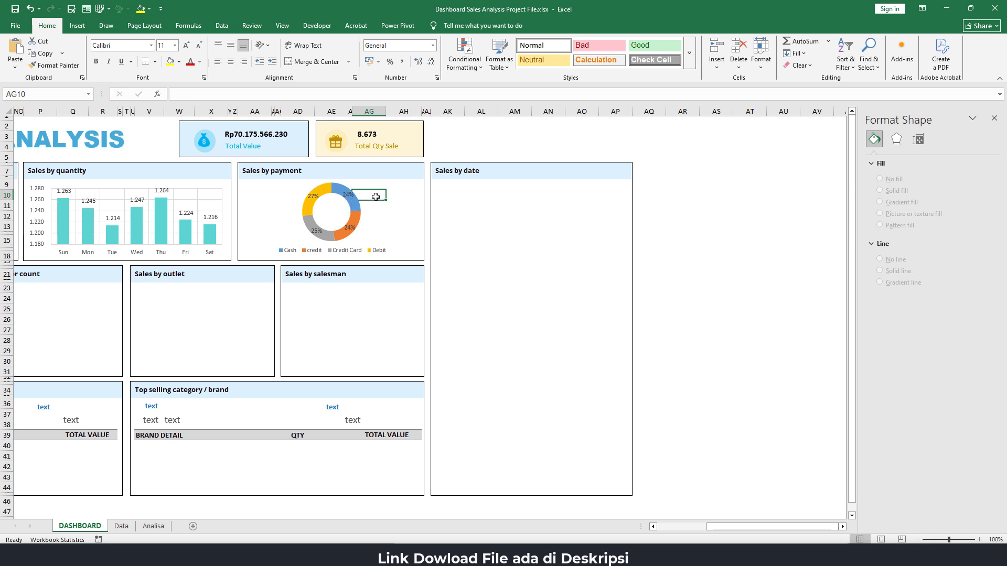
Fill only the Cash slice of the doughnut chart with the recently used turquoise colour
left_click(341, 190)
left_click(342, 190)
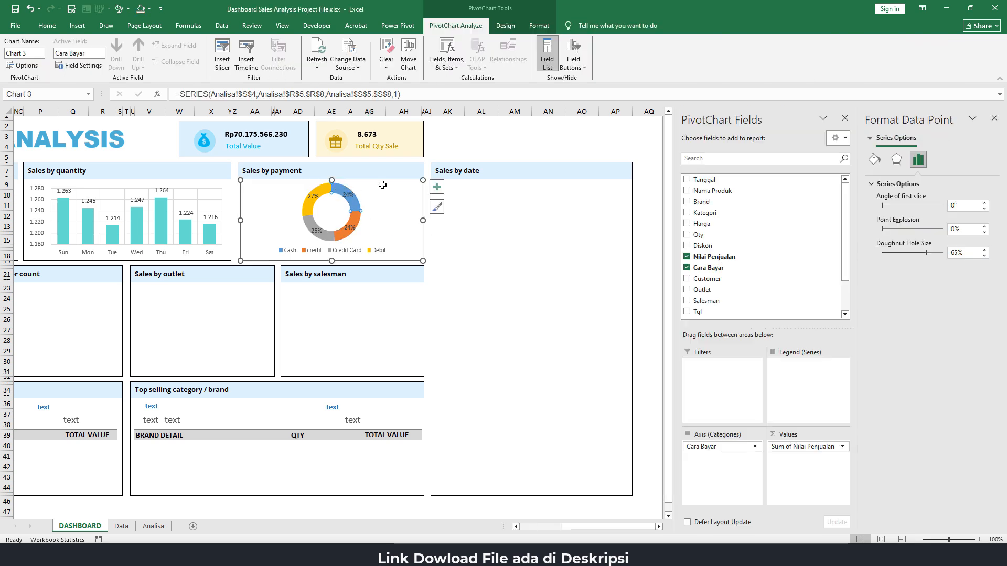
left_click(538, 26)
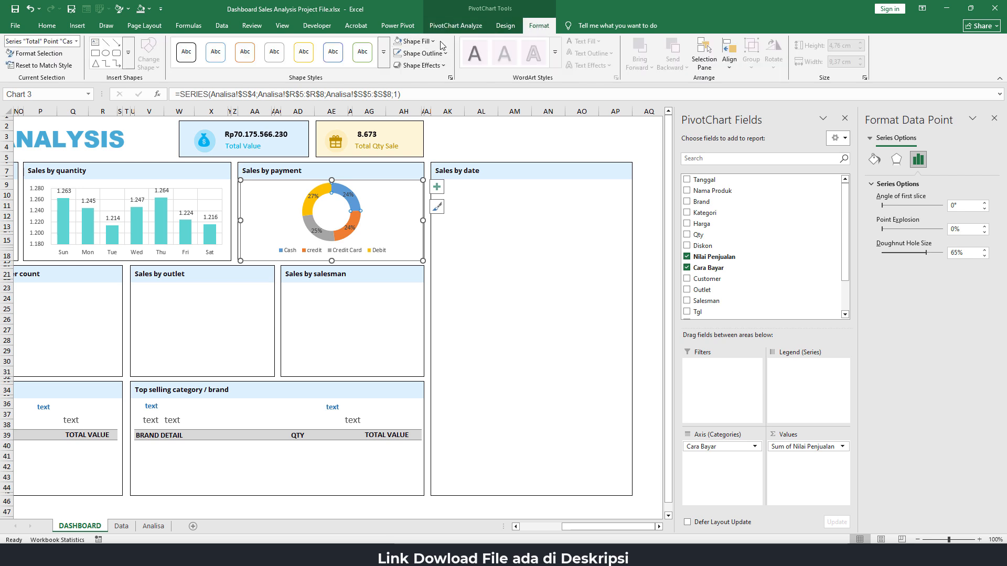
left_click(434, 41)
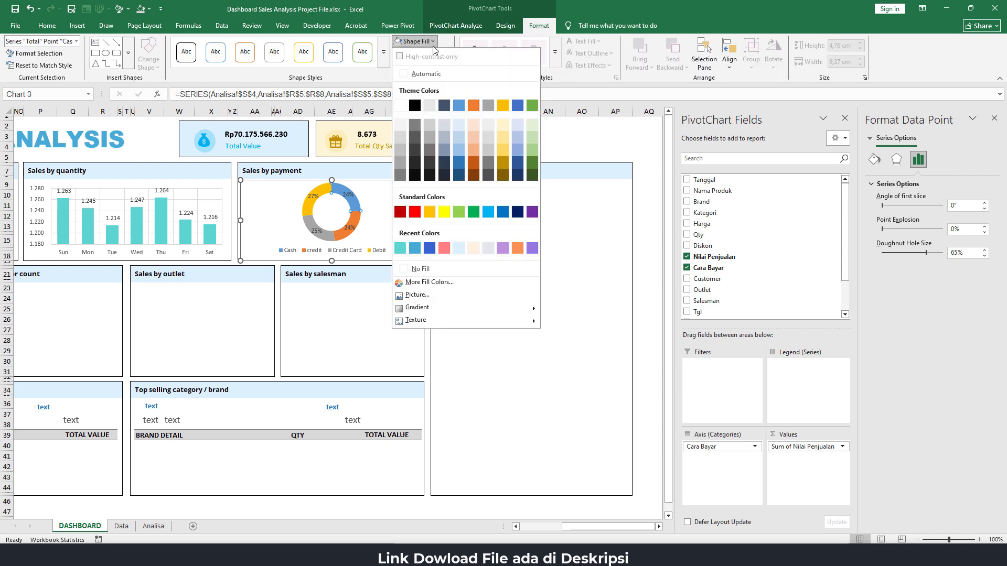
left_click(401, 248)
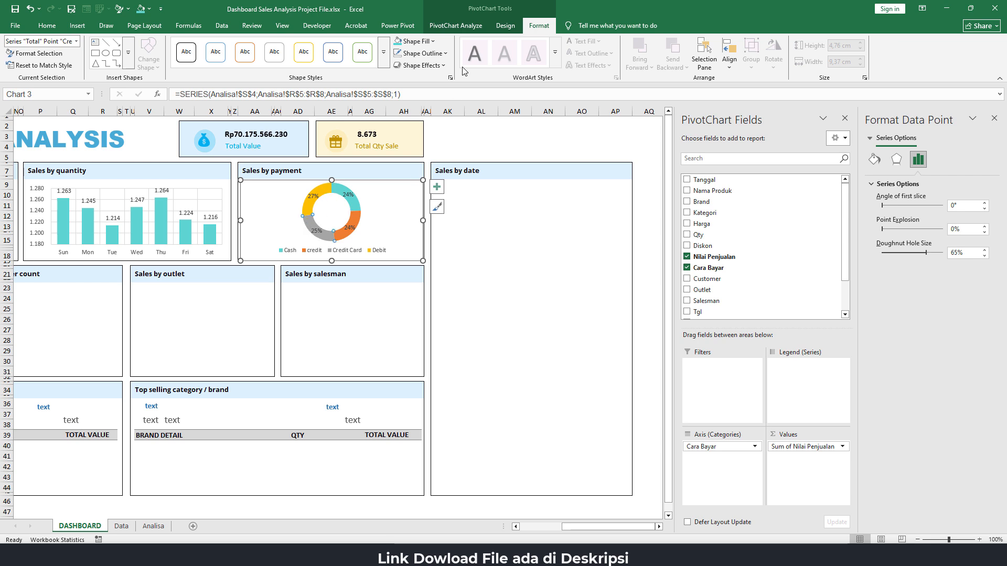
Fill the doughnut's Credit Card slice with the recent light blue and its credit slice with the recent pink
left_click(417, 41)
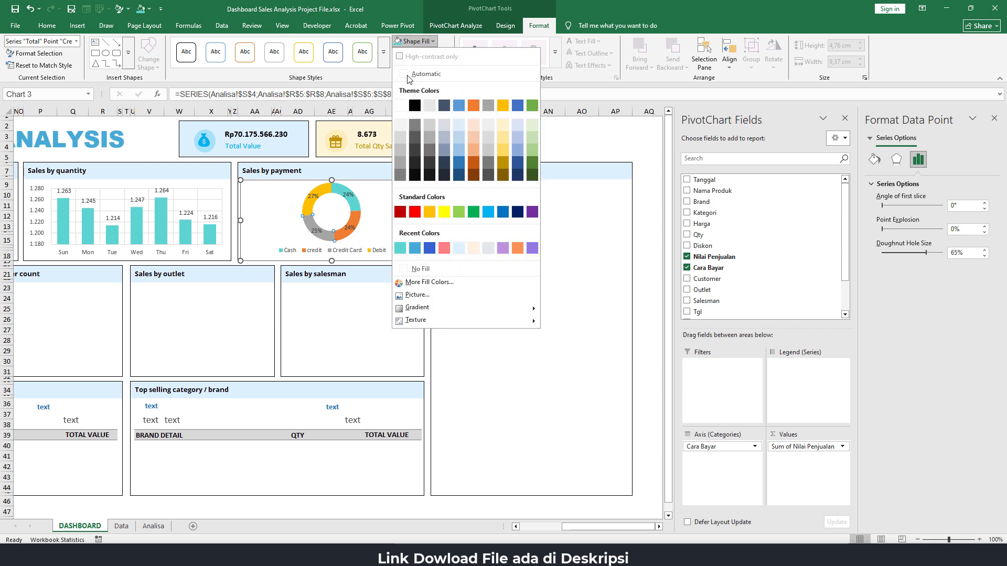
left_click(415, 248)
left_click(357, 224)
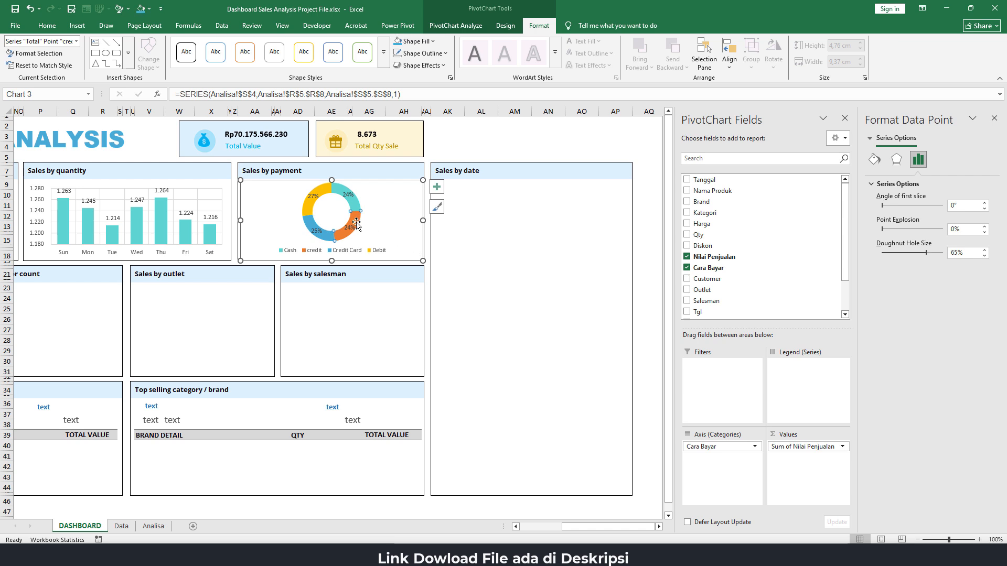
left_click(417, 41)
left_click(444, 247)
Move the Cash and credit percentage labels outside the doughnut ring, to its right side
left_click(349, 196)
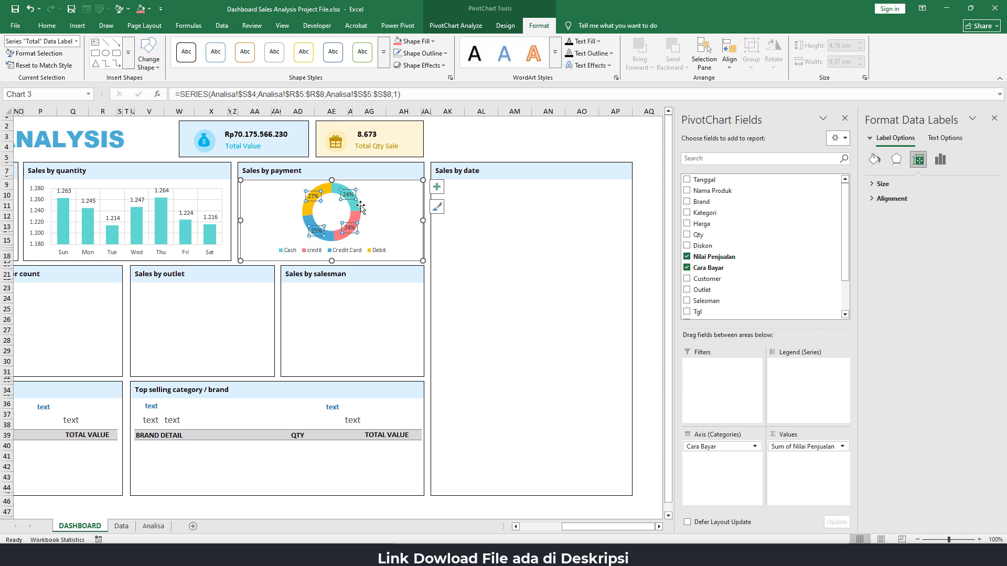
left_click(351, 198)
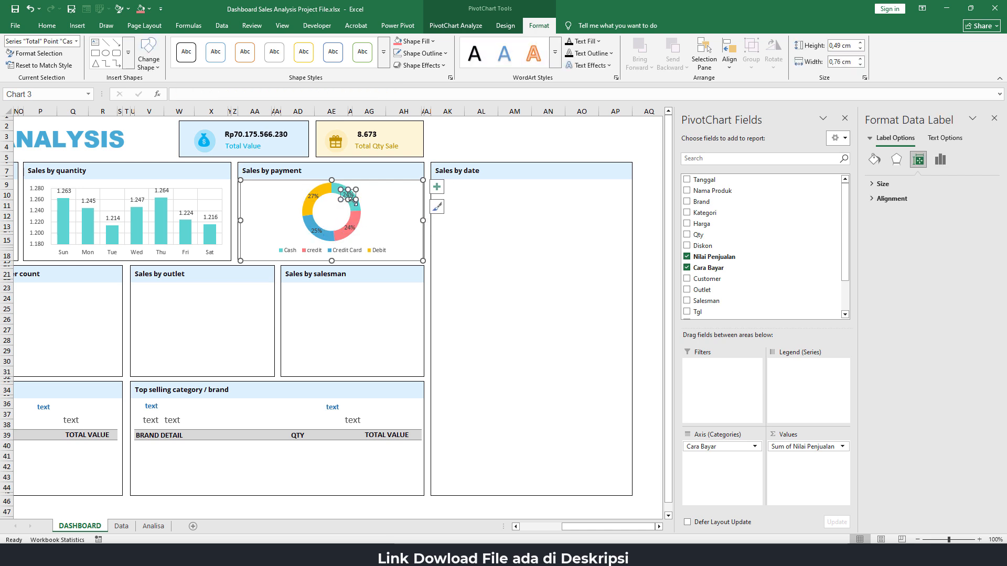
left_click_drag(353, 201, 387, 195)
left_click(354, 228)
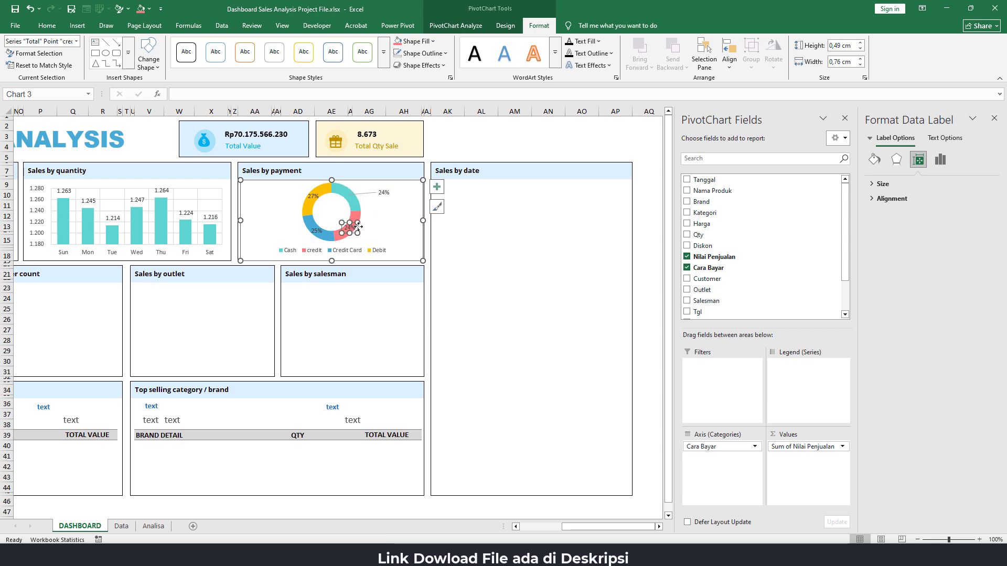
left_click_drag(359, 227, 394, 226)
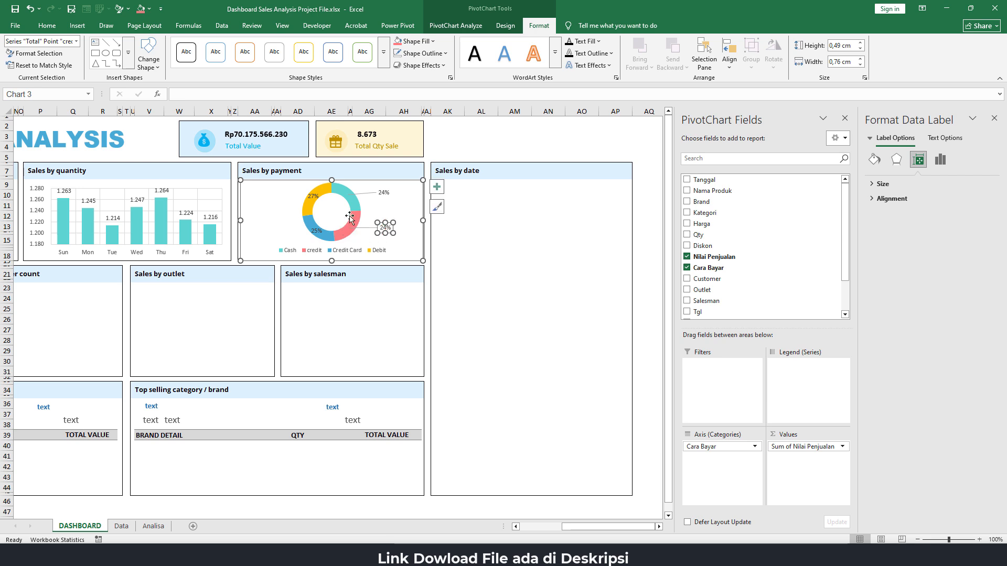
Move the Debit and Credit Card percentage labels outside the doughnut ring, to its left side
left_click(315, 195)
left_click(316, 195)
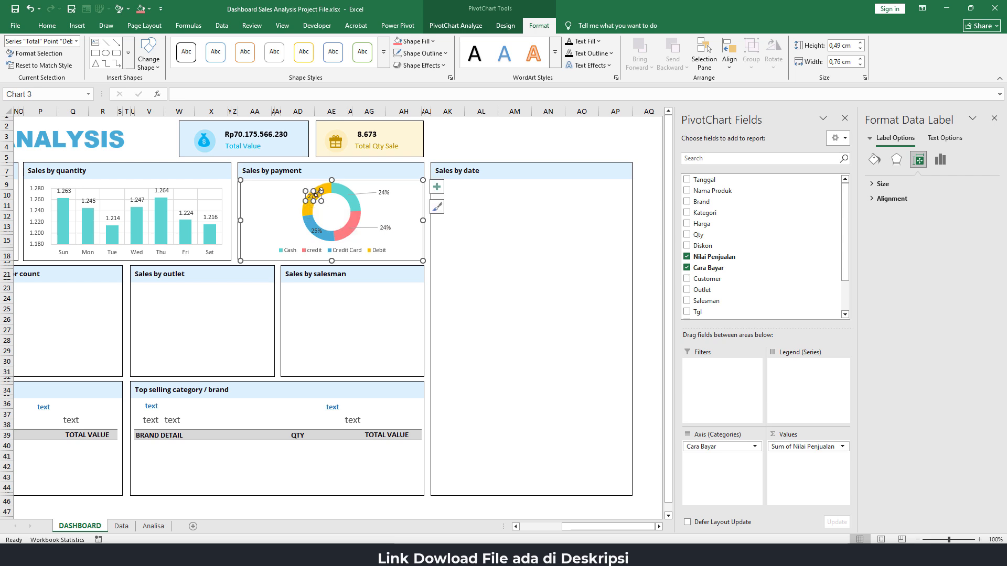
left_click_drag(317, 190, 274, 185)
left_click(313, 231)
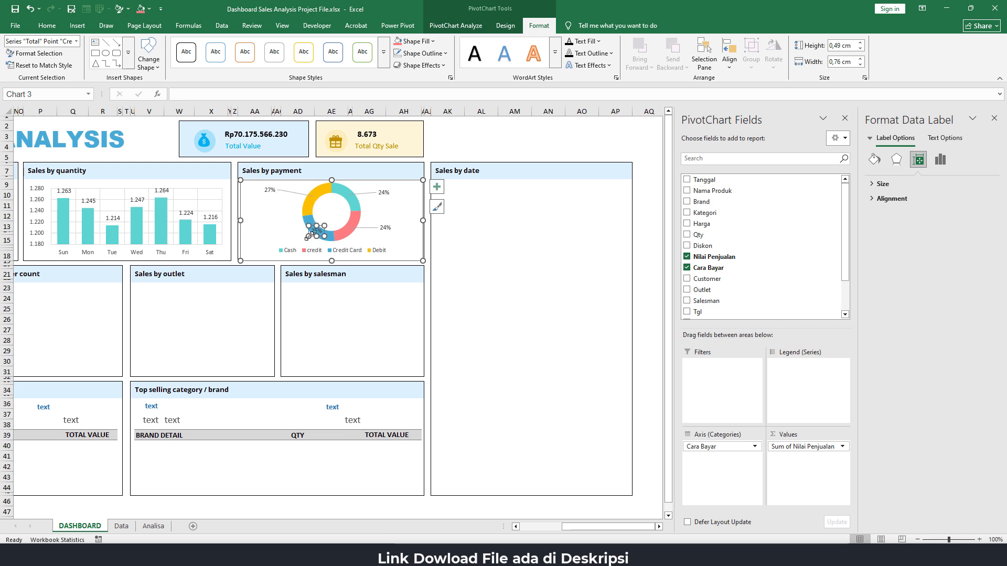
left_click_drag(312, 228, 266, 226)
left_click(485, 139)
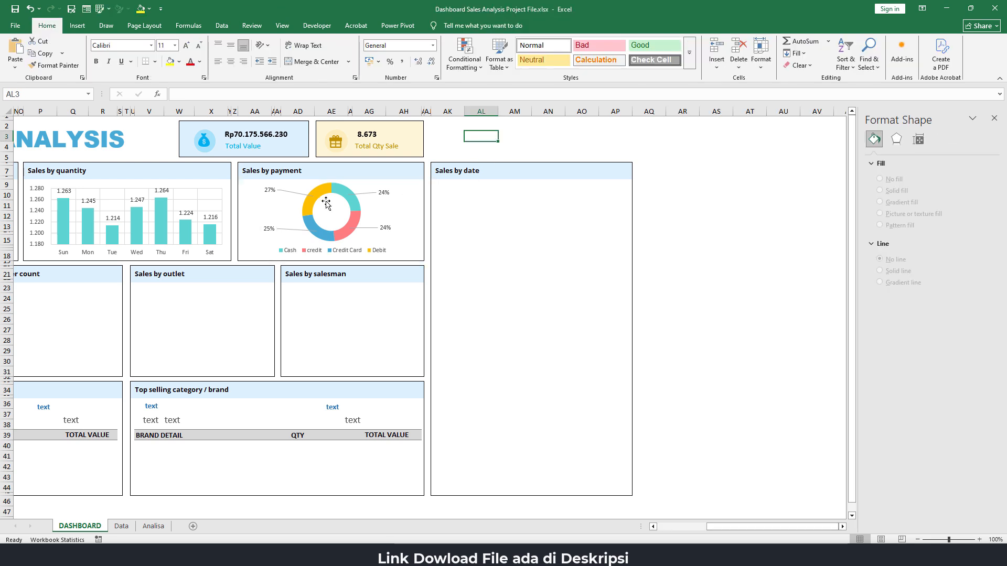
mouse_move(317, 192)
left_click_drag(710, 527, 661, 534)
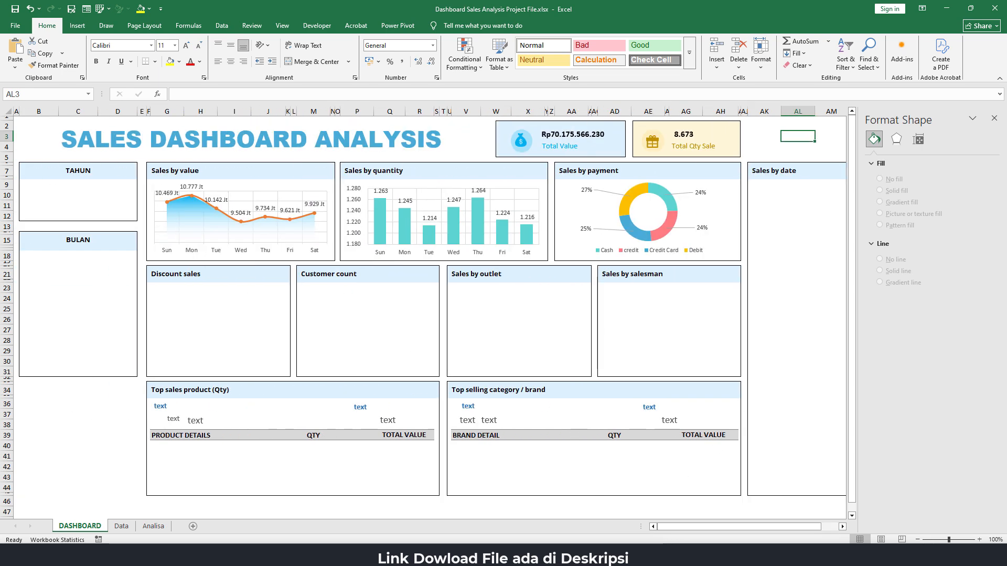
left_click(479, 556)
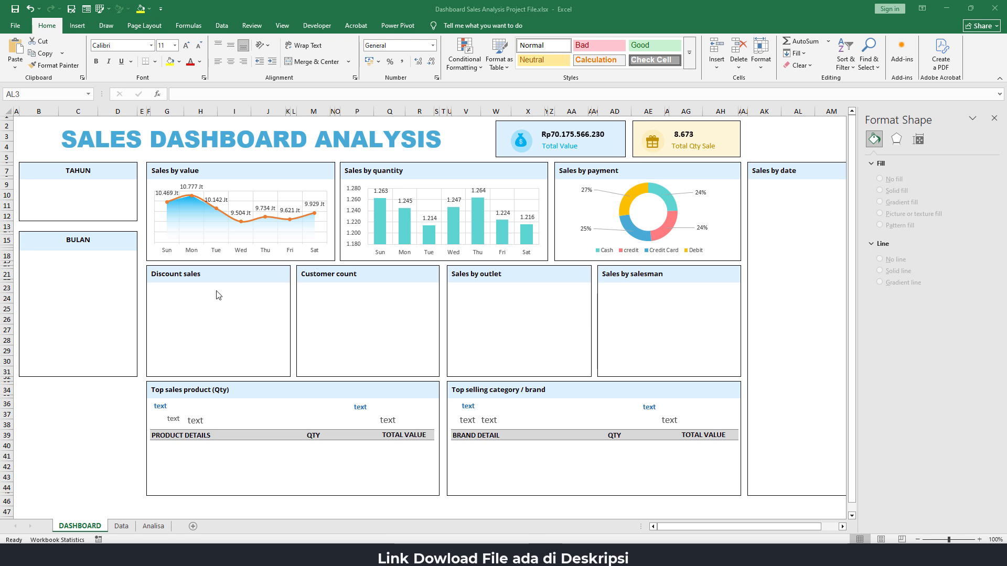
left_click(221, 305)
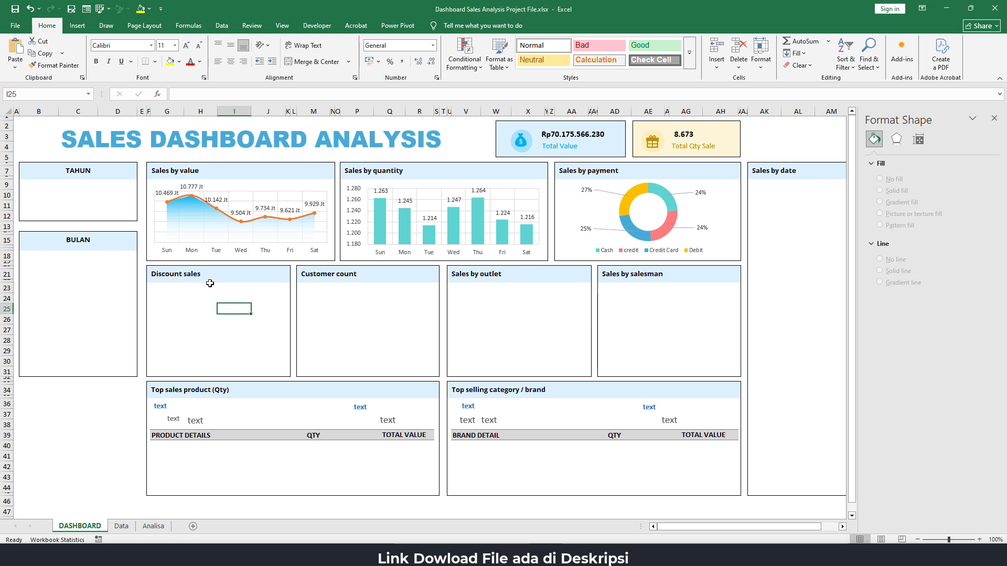
Copy the Sales by value PivotTable on the Analisa sheet to cell B30, under the Discount sales heading
left_click(165, 527)
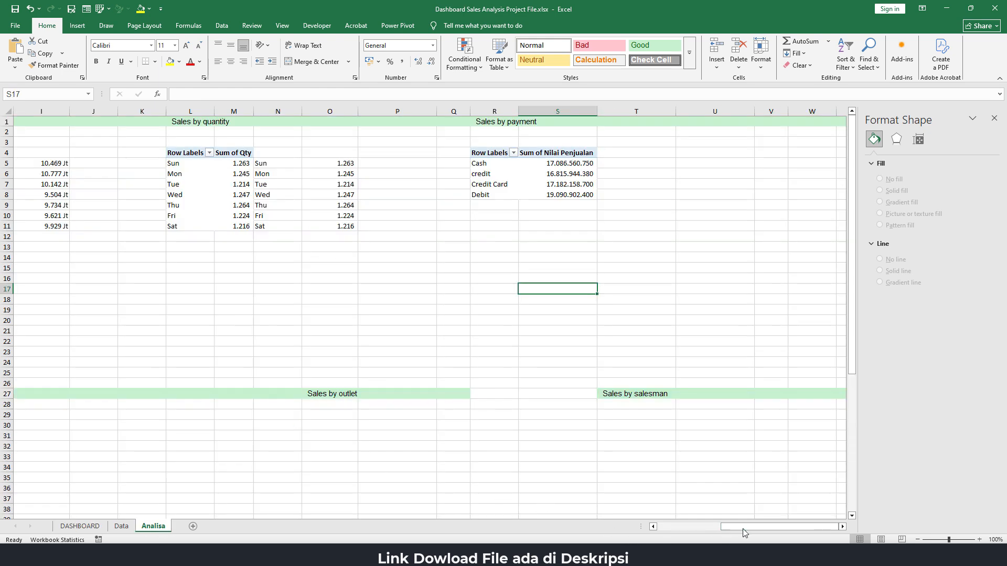
left_click_drag(744, 529, 679, 527)
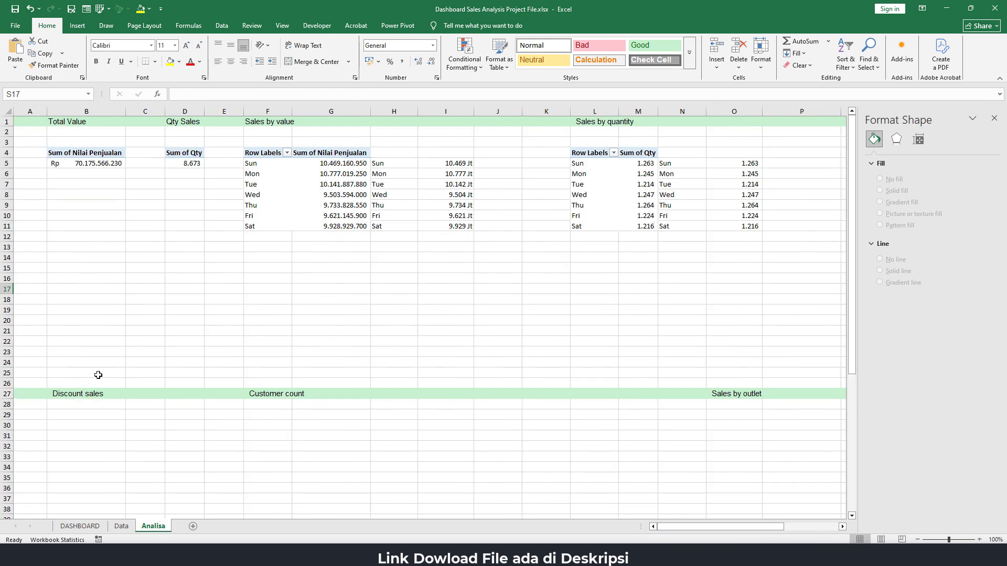
left_click(58, 428)
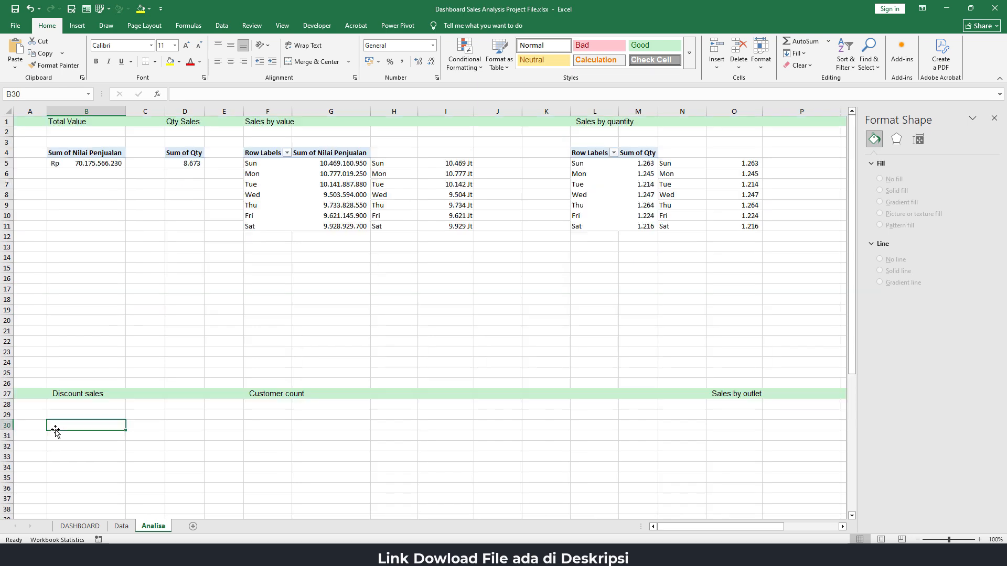
left_click_drag(268, 153, 338, 227)
key("ctrl+c")
scroll(146, 359, "down", 3)
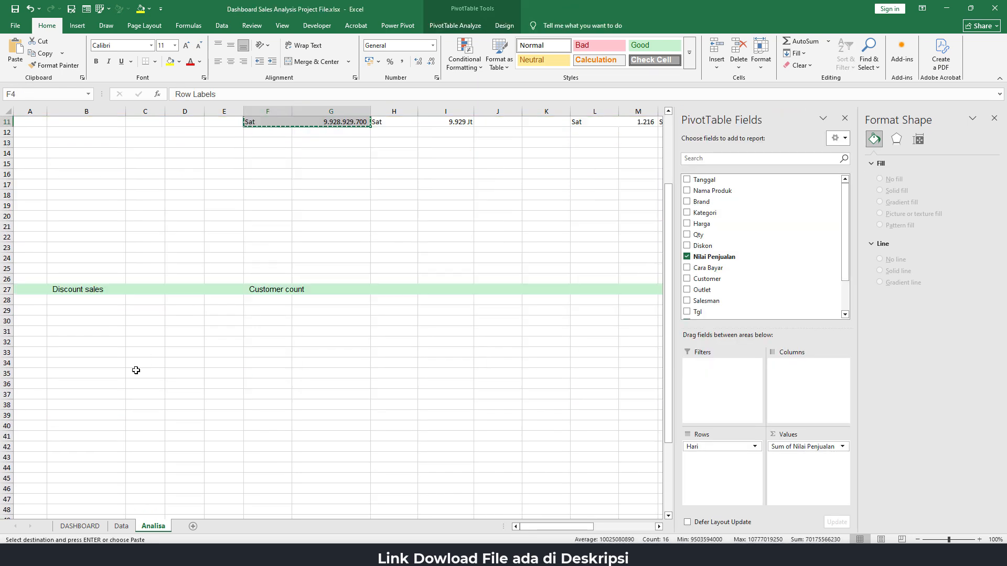
left_click(70, 324)
key("ctrl+v")
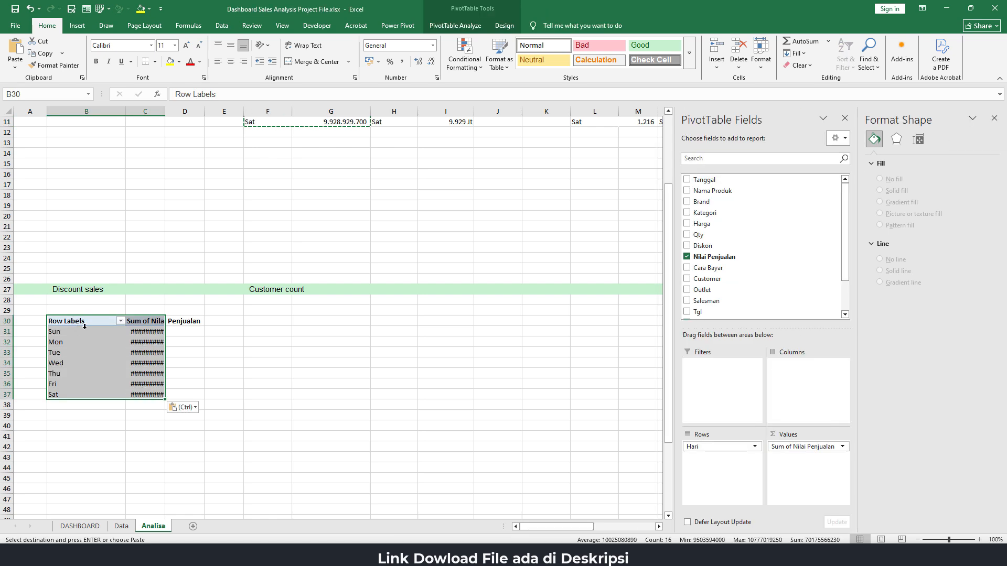
Remove the Sum of Nilai Penjualan value field from the copied PivotTable under Discount sales
left_click(81, 332)
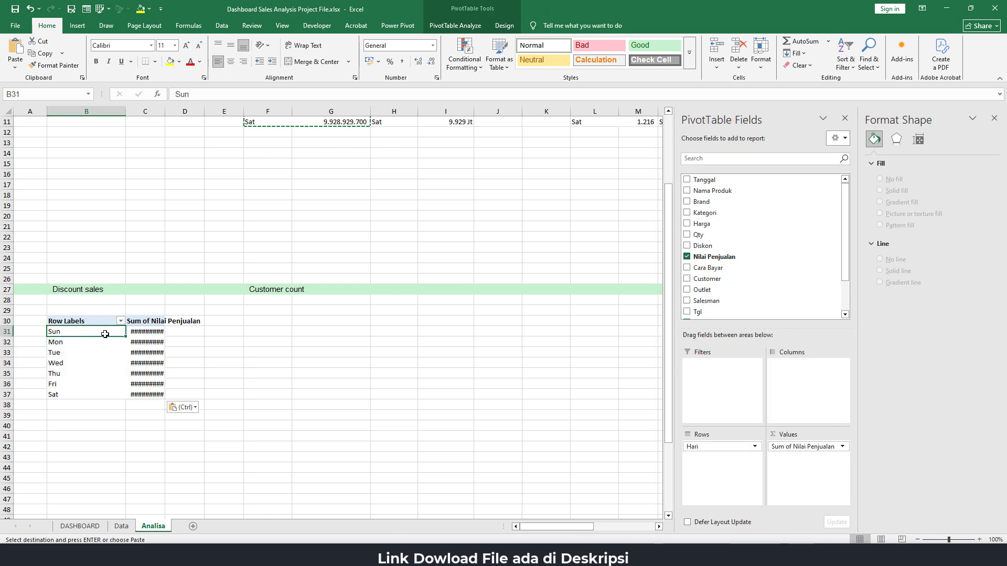
left_click(149, 333)
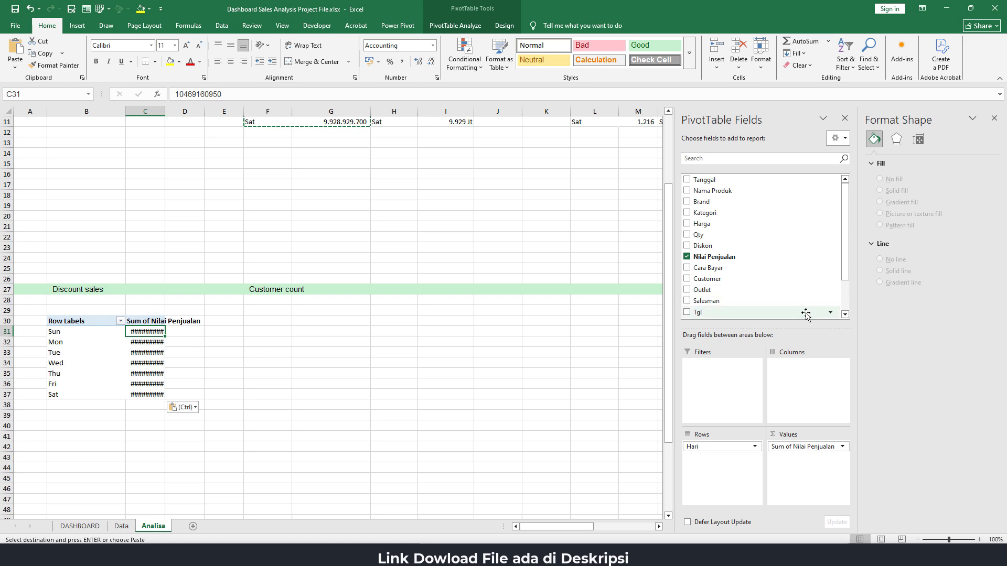
left_click_drag(843, 446, 603, 385)
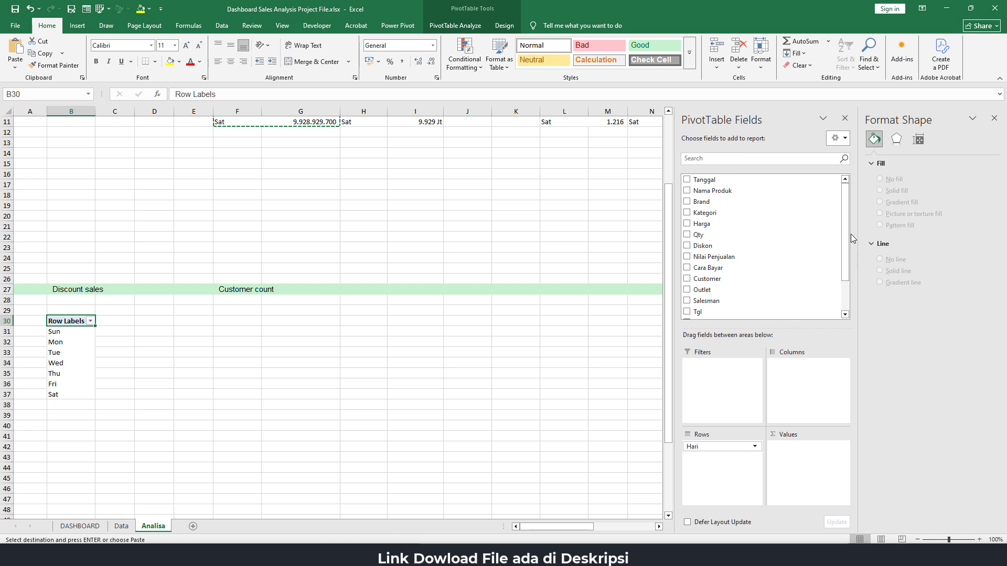
Check the source columns on the Data sheet and add Customer as a counted value field to the Discount sales PivotTable
mouse_move(848, 246)
left_mouse_down()
mouse_move(847, 257)
mouse_move(845, 243)
left_mouse_up()
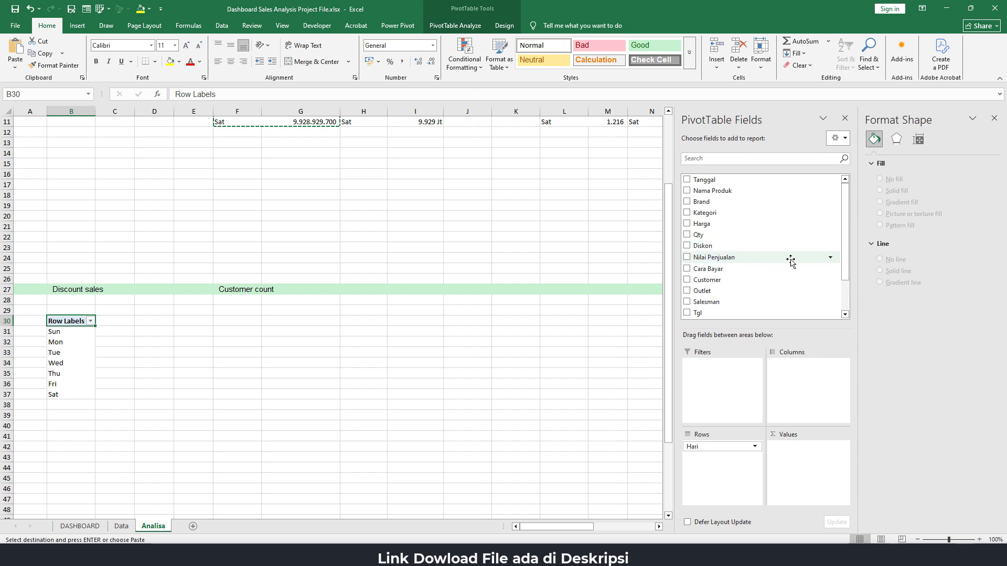
scroll(788, 258, "down", 2)
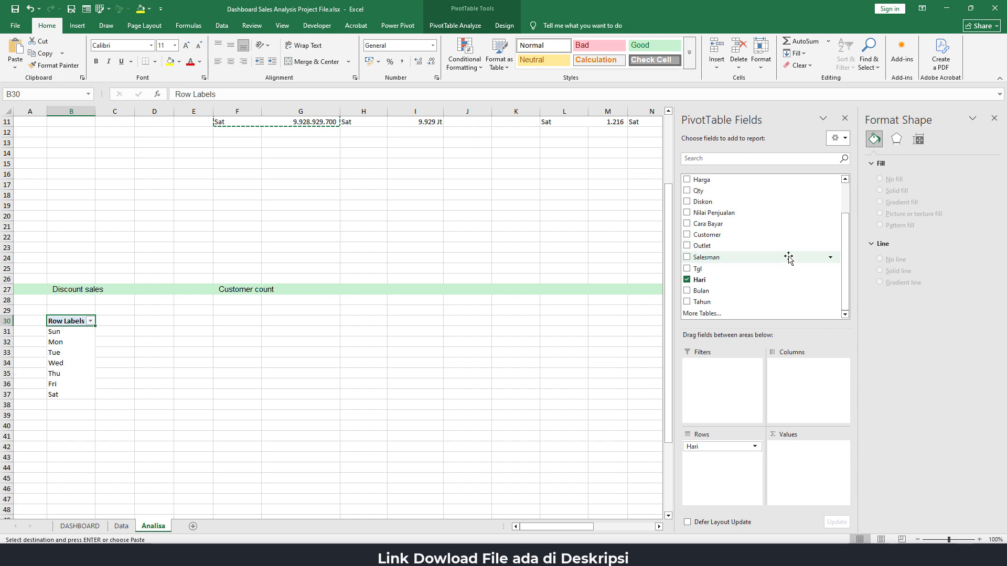
left_click(121, 526)
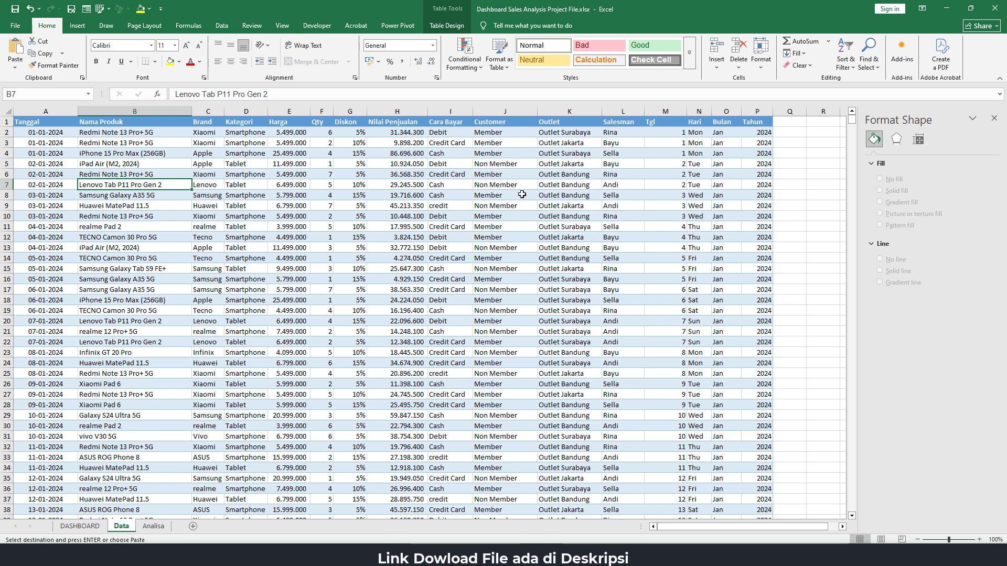
left_click(153, 526)
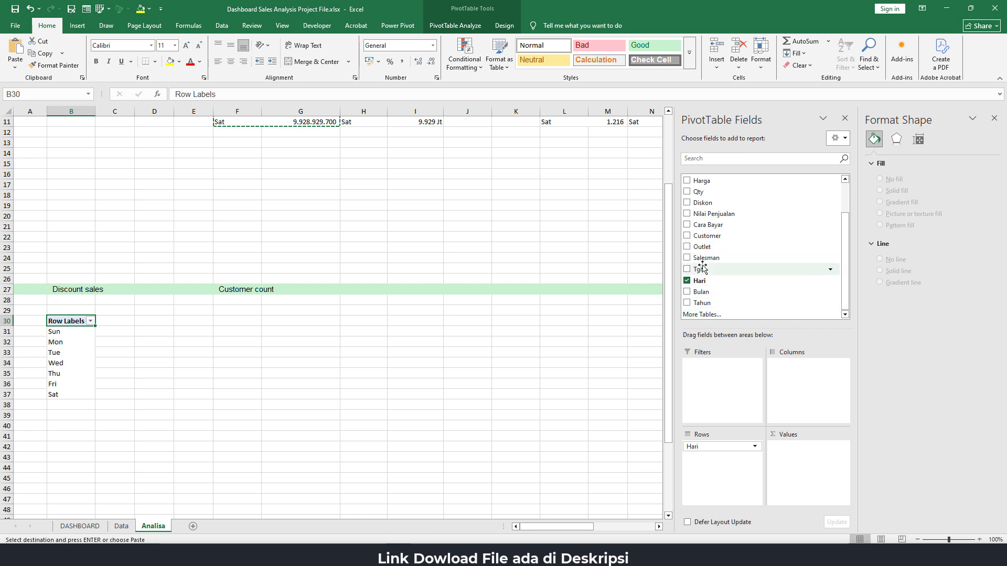
left_click_drag(765, 236, 798, 467)
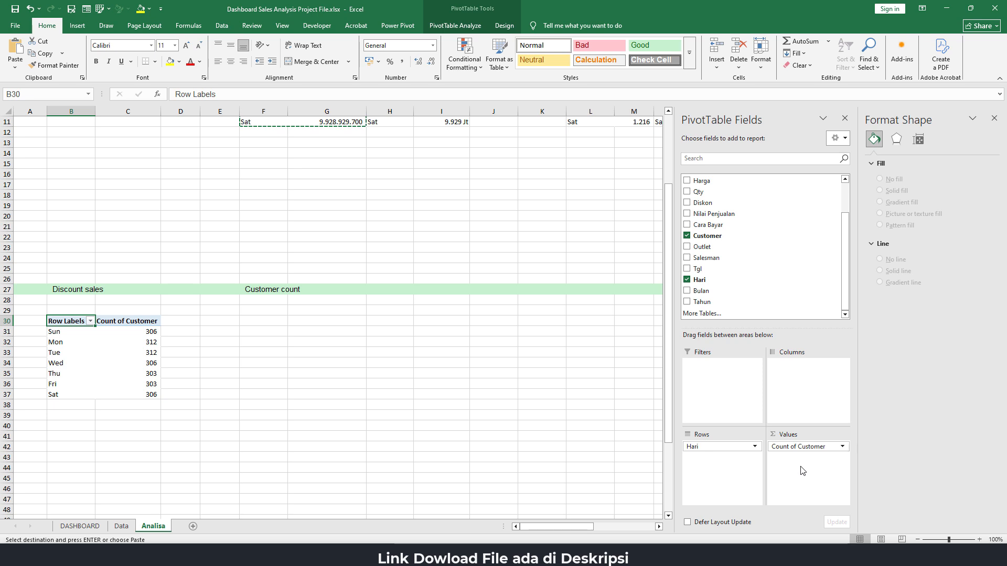
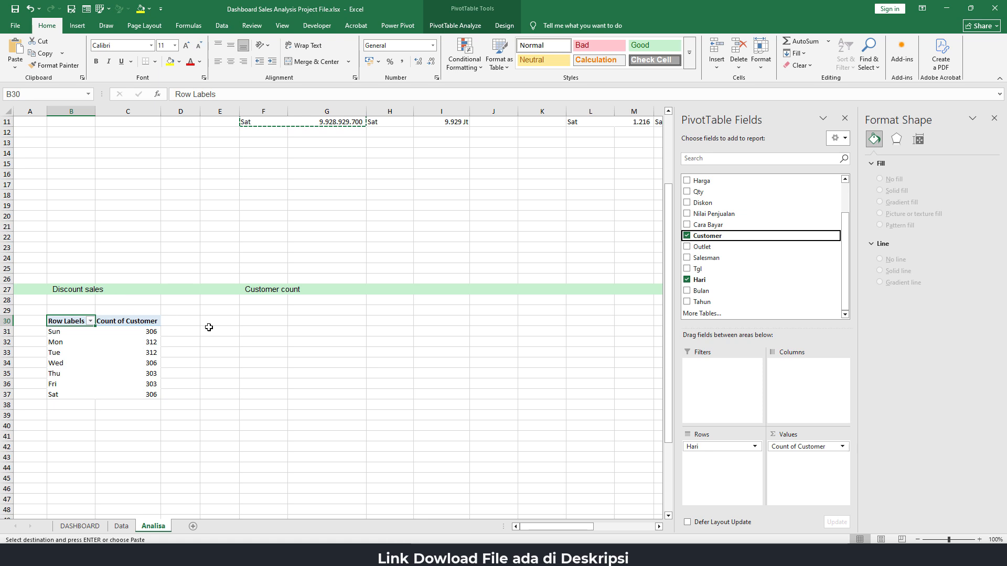
Move Customer to the columns of the Discount sales PivotTable and add Kategori as its counted value field
left_click_drag(797, 446, 806, 376)
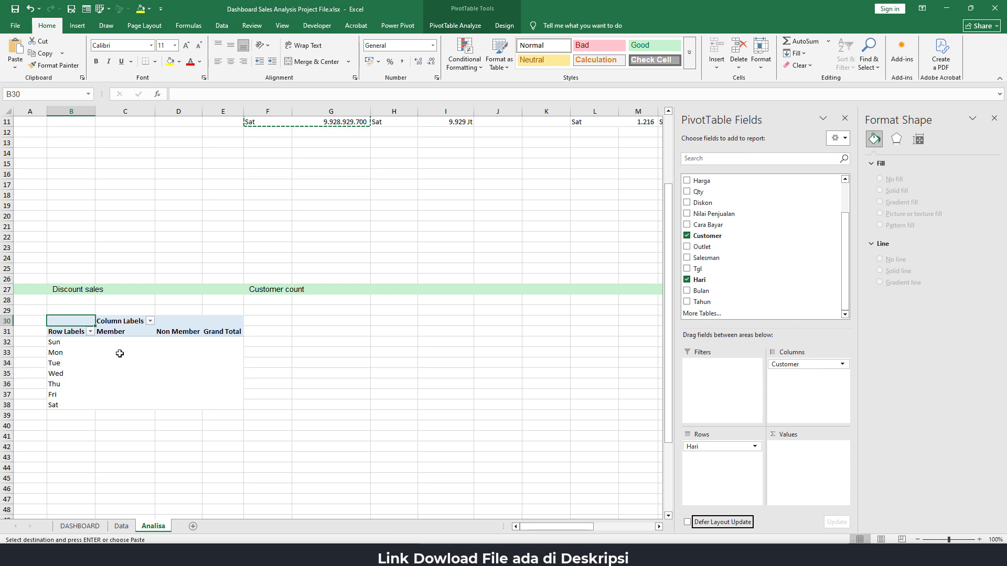
left_click(124, 335)
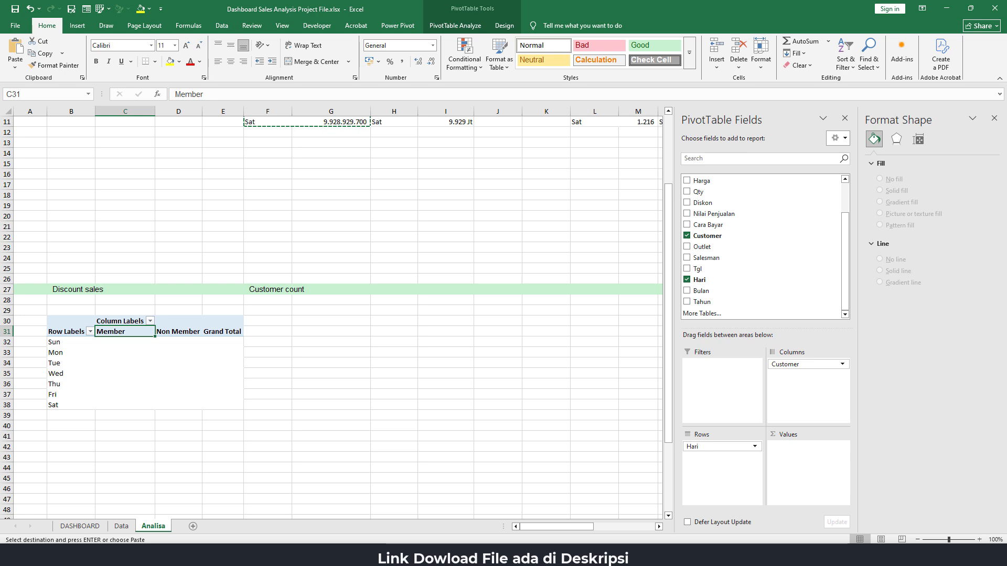
key("alt+Tab")
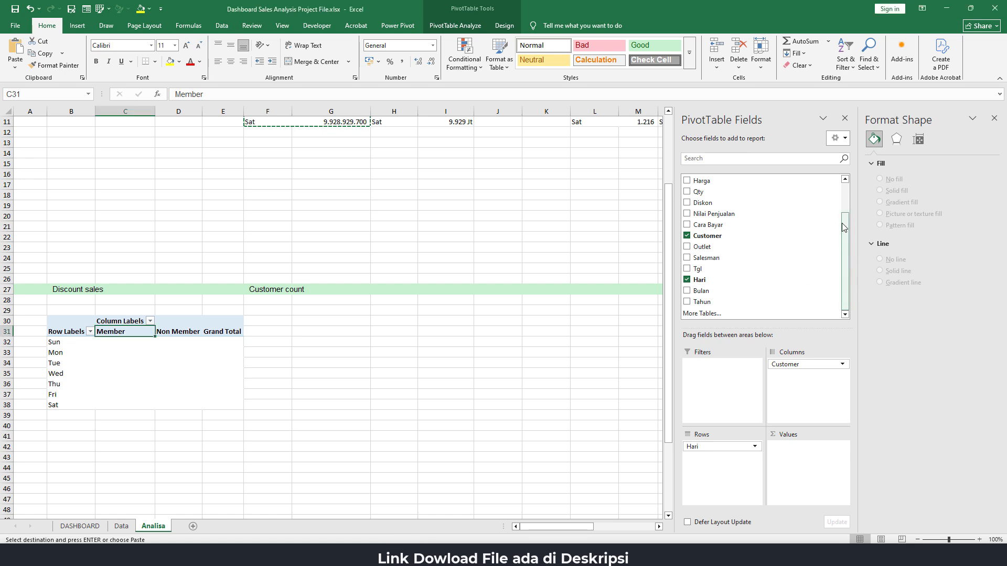
left_click_drag(844, 225, 839, 188)
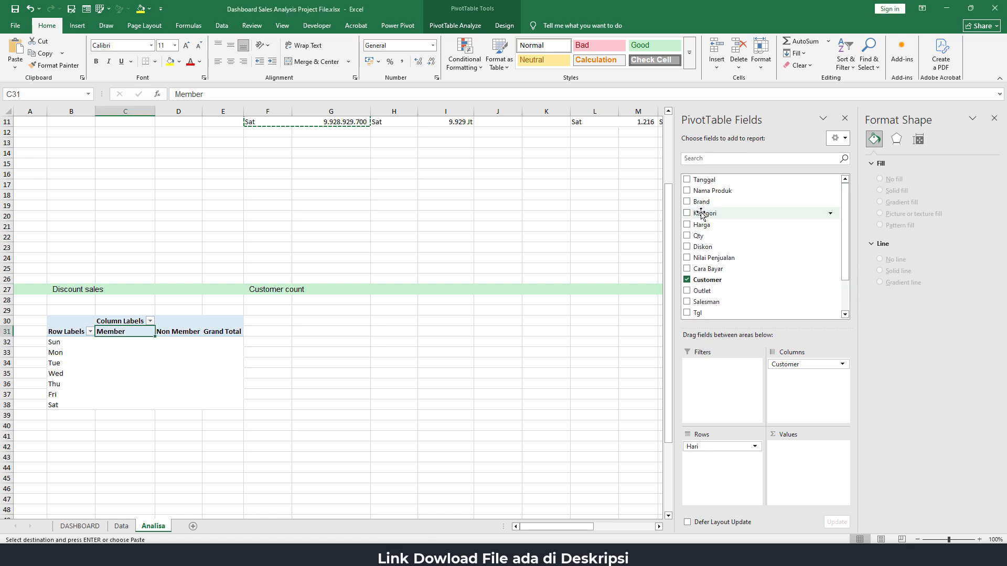
left_click_drag(703, 213, 800, 463)
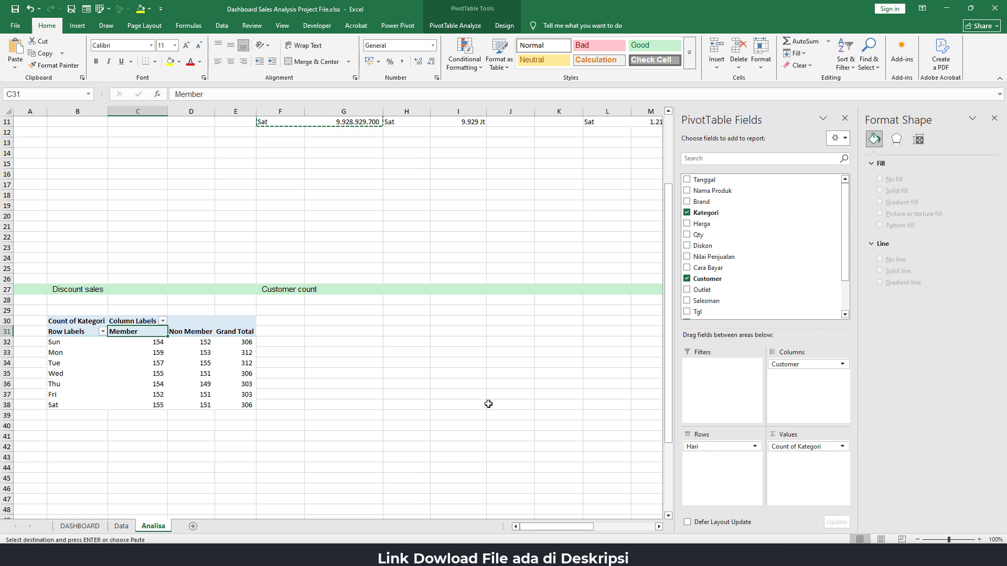
Remove the Grand Total column from the Discount sales PivotTable
left_click(231, 332)
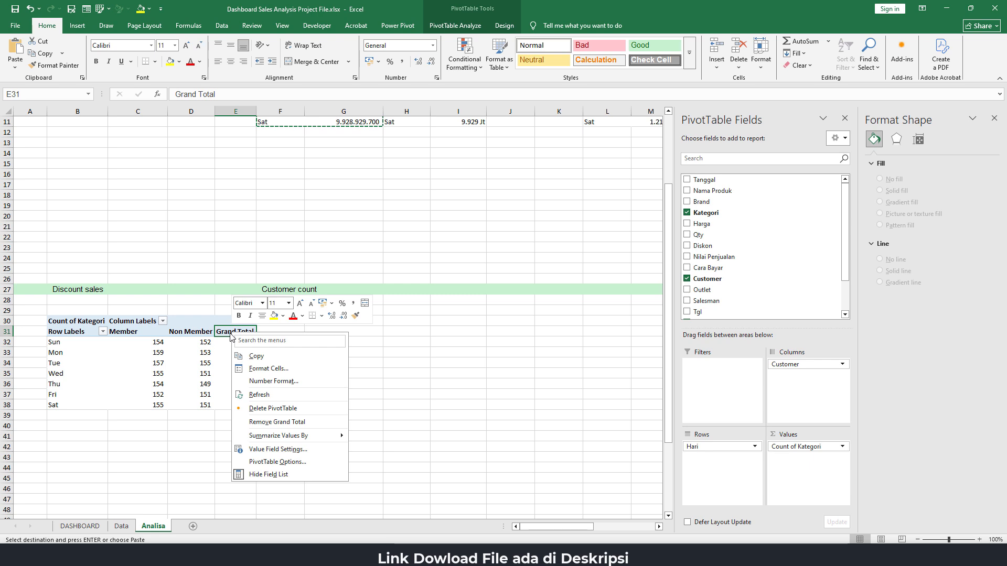
left_click(262, 422)
left_click(209, 368)
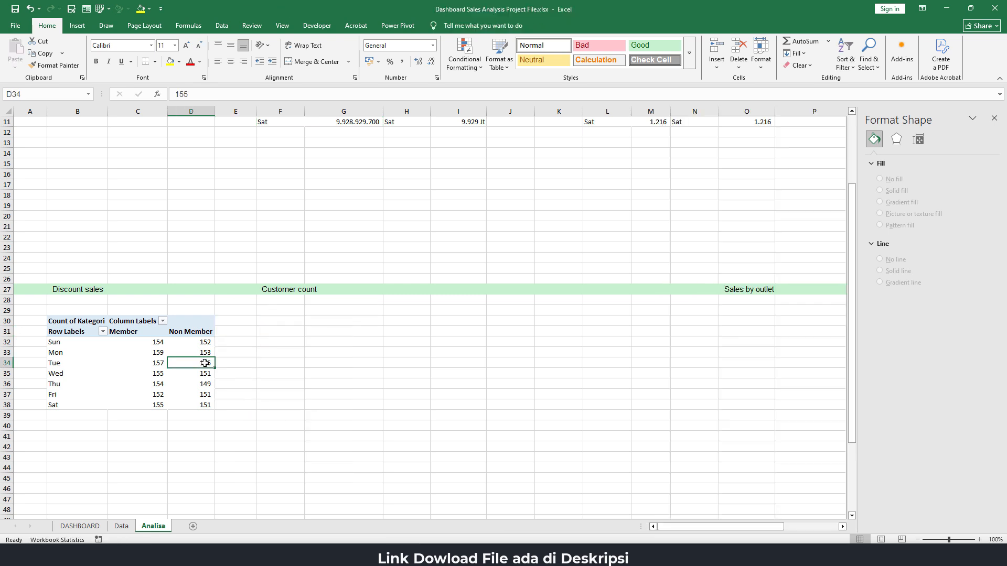
left_click(191, 345)
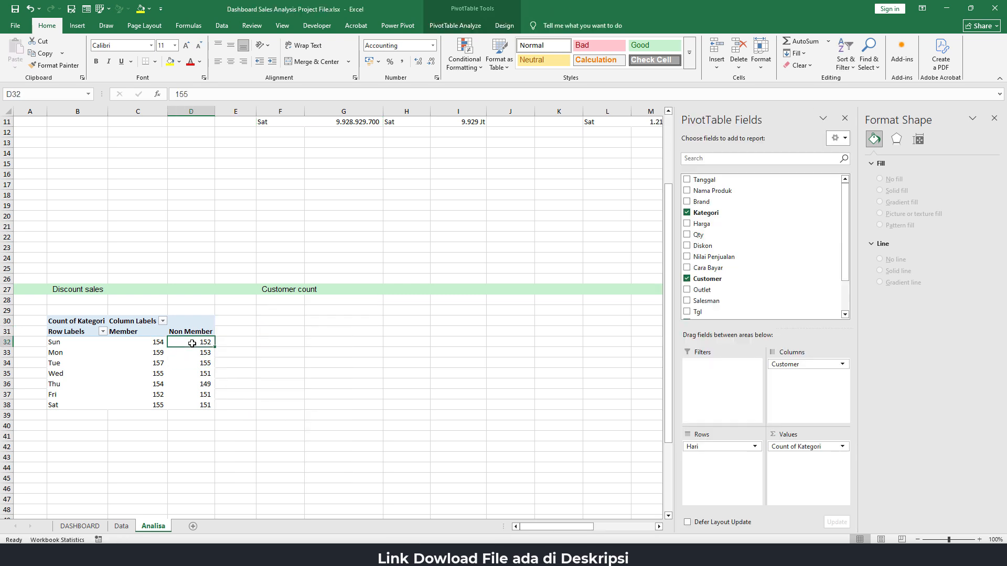
left_click(139, 342)
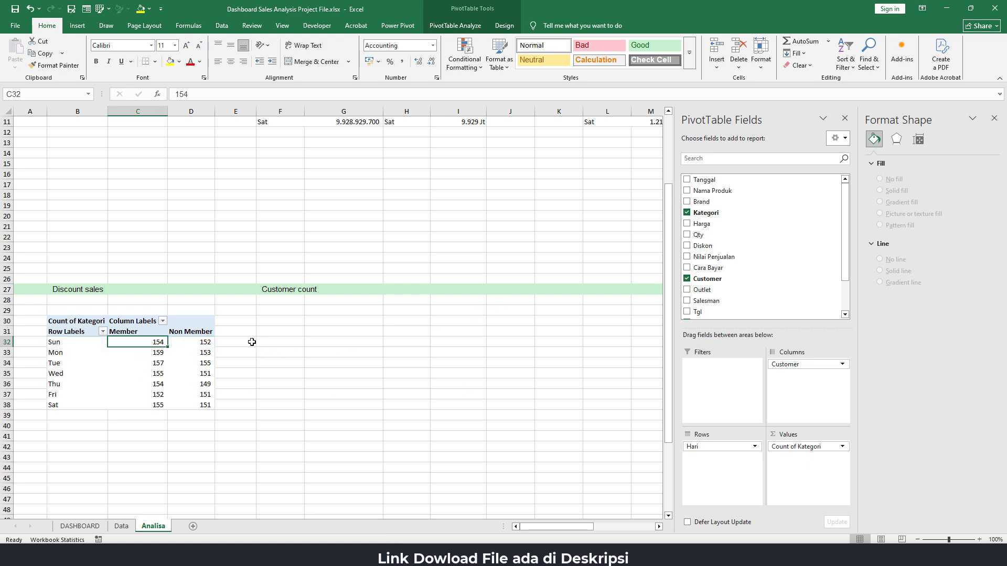
Link cell E32 to the Sun row label with =B32 and fill the formula down to E38
left_click(246, 342)
type("=")
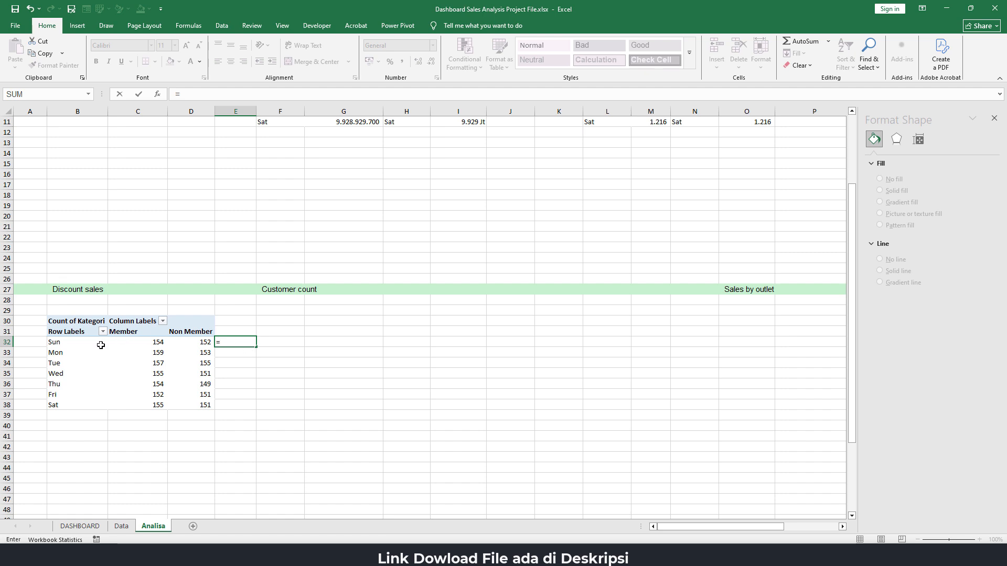
left_click(67, 344)
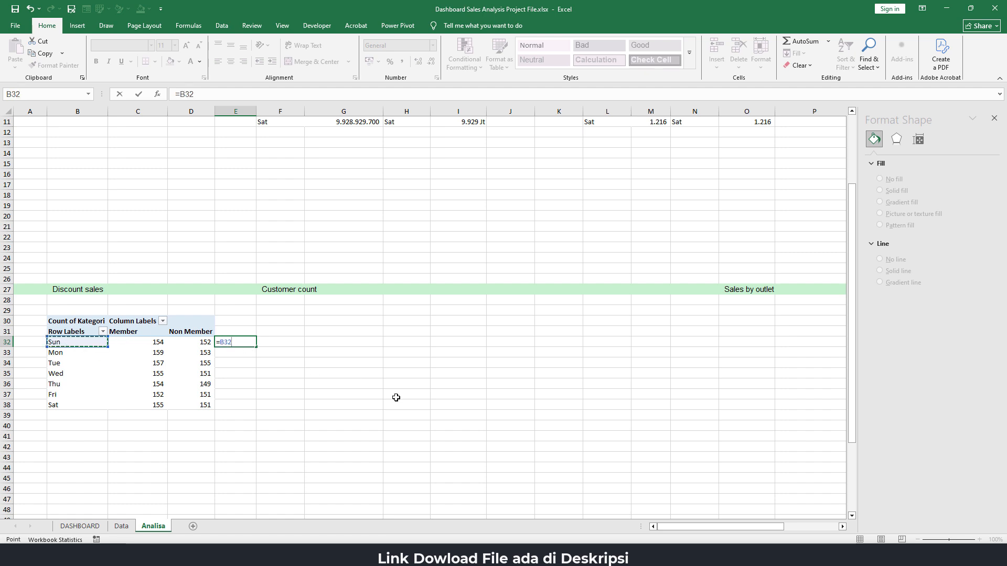
key("Return")
left_click(242, 341)
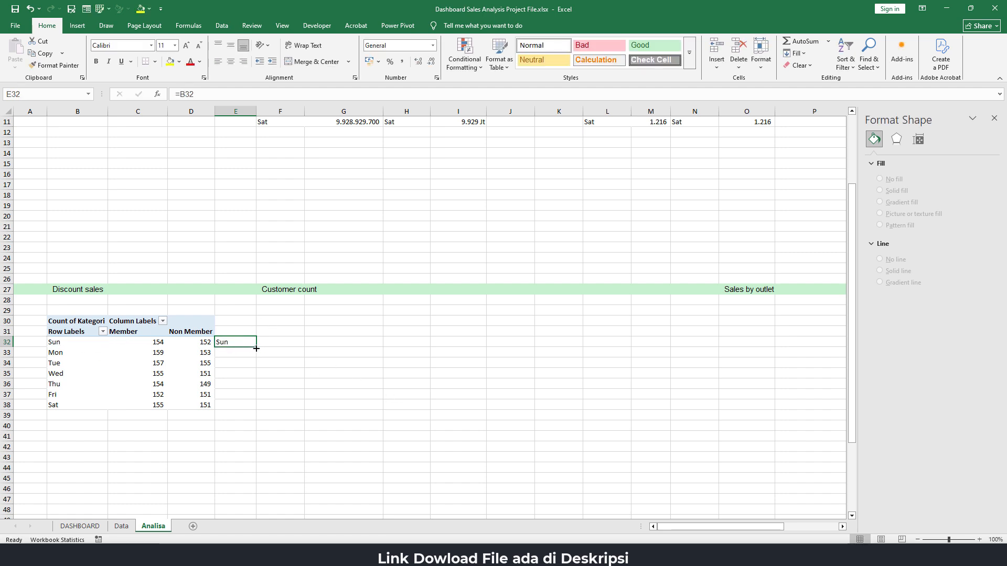
left_click_drag(256, 348, 261, 408)
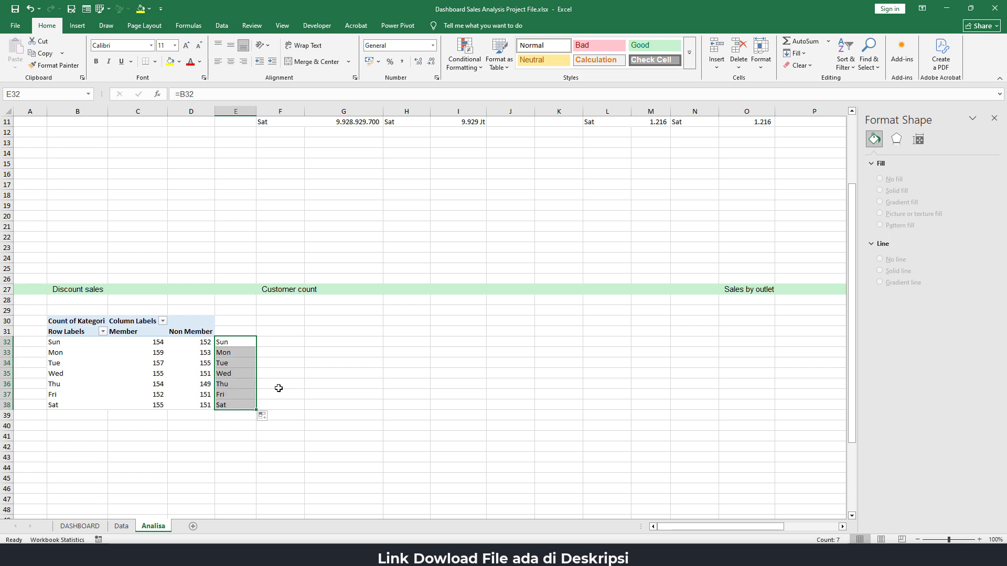
Link cell F32 to the Member count with =C32 and fill the formula down to F38
left_click(277, 345)
scroll(306, 353, "up", 4)
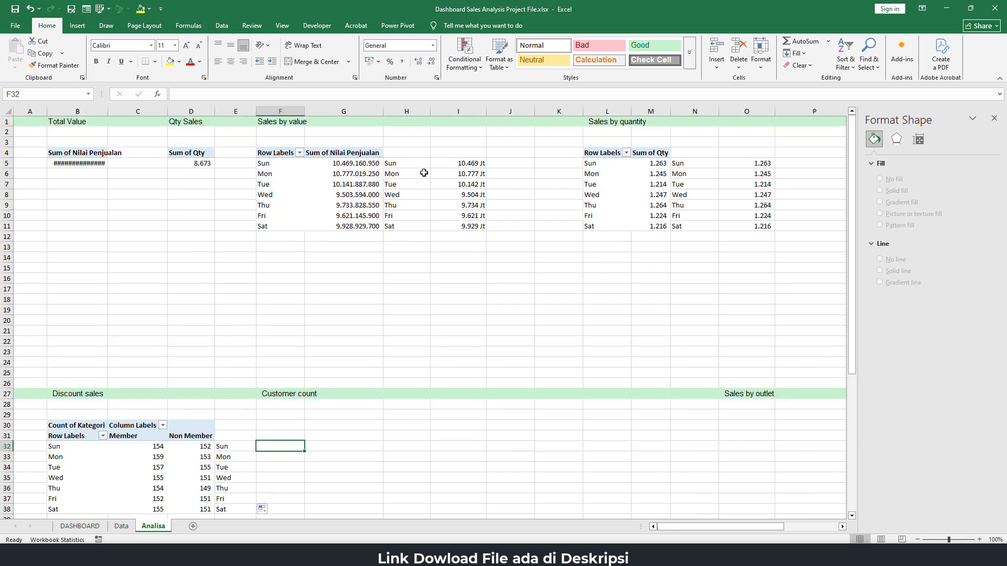
scroll(315, 302, "down", 4)
type("=")
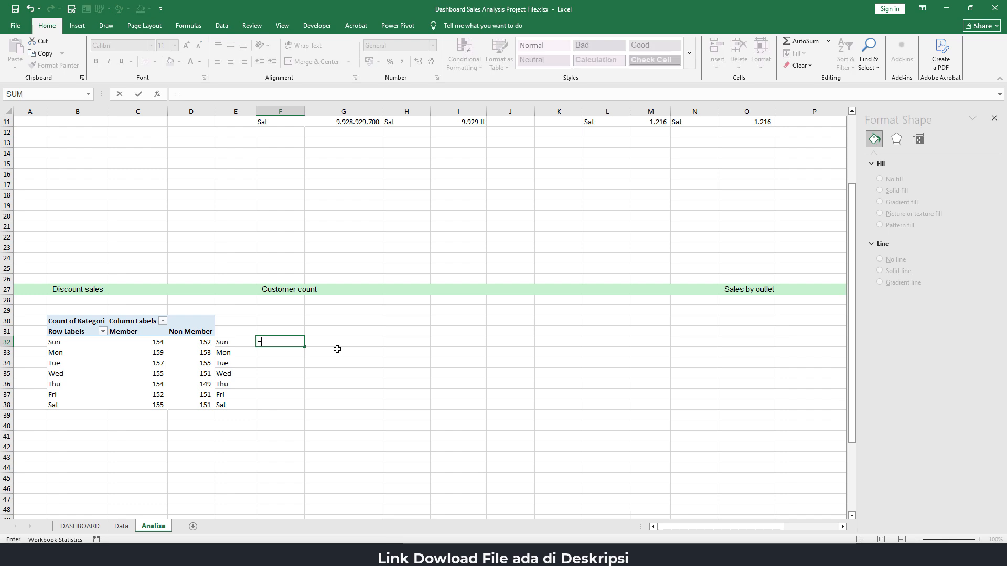
left_click(150, 343)
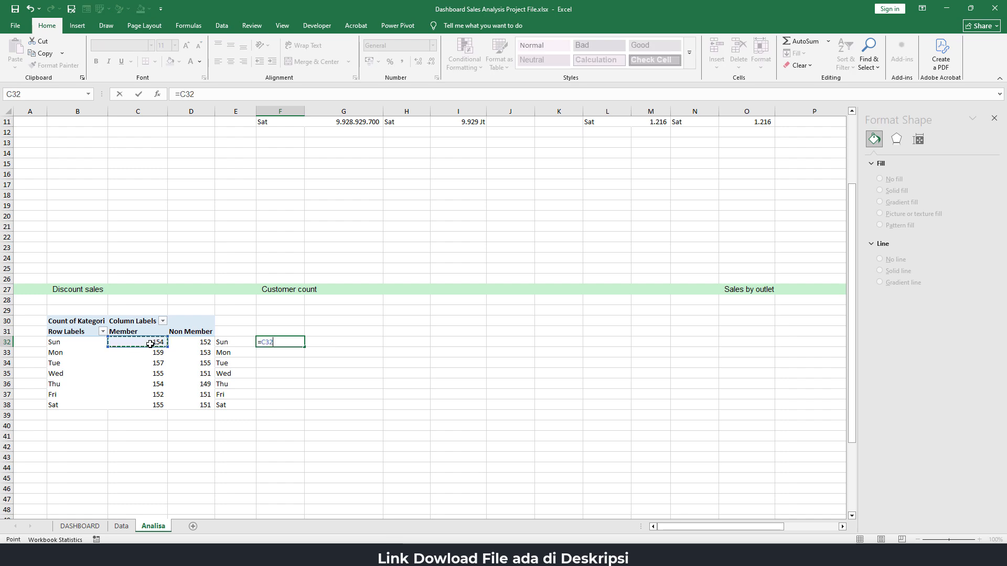
key("Return")
left_click(293, 342)
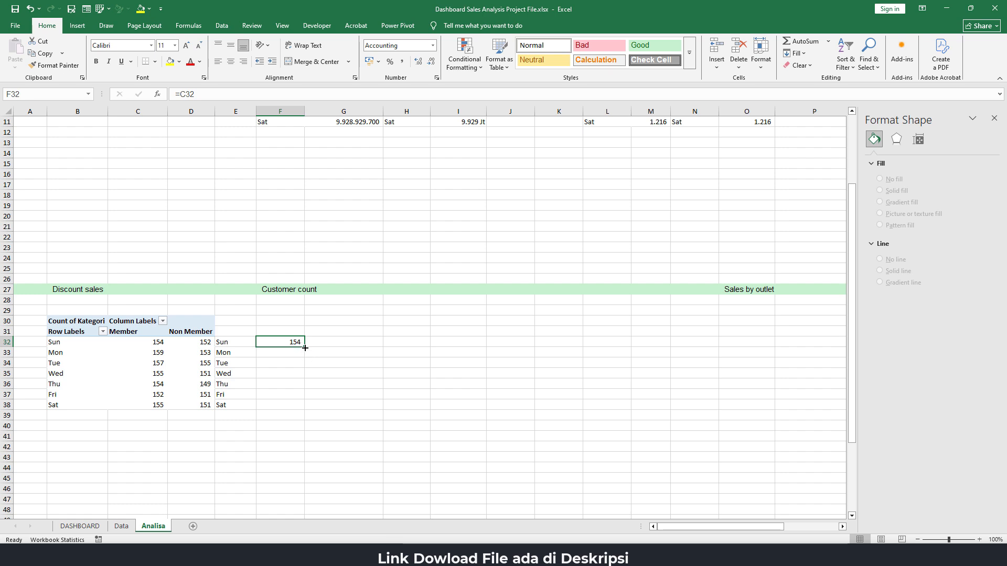
left_click_drag(304, 348, 305, 407)
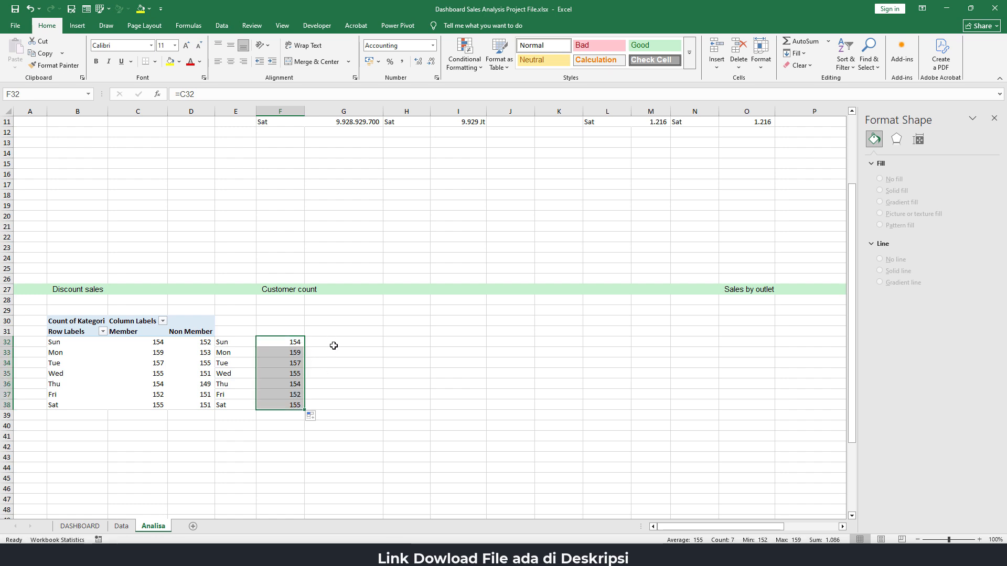
Link cell G32 to the Non Member count with =D32 and fill the formula down to G38
left_click(334, 345)
type("=")
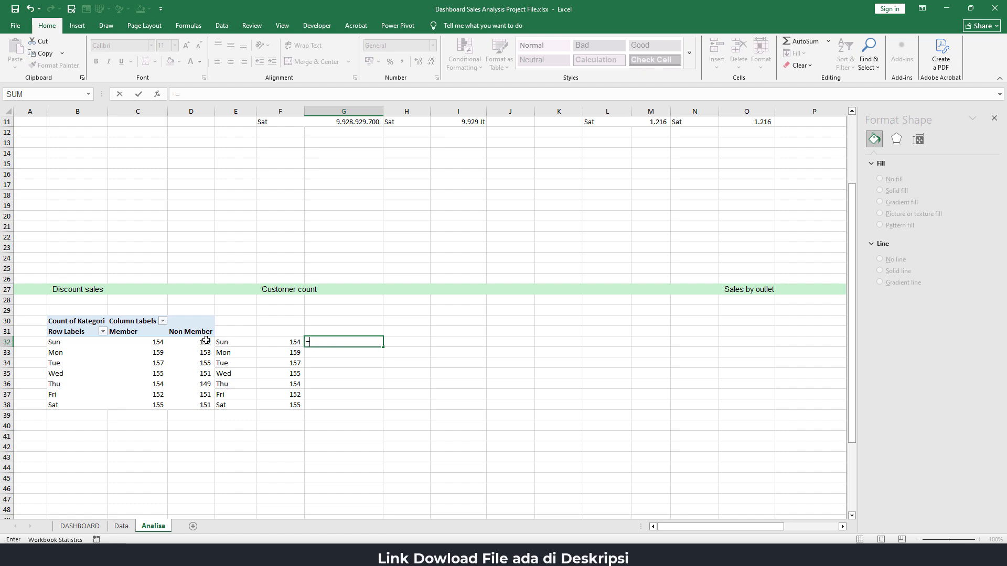
left_click(206, 341)
key("Return")
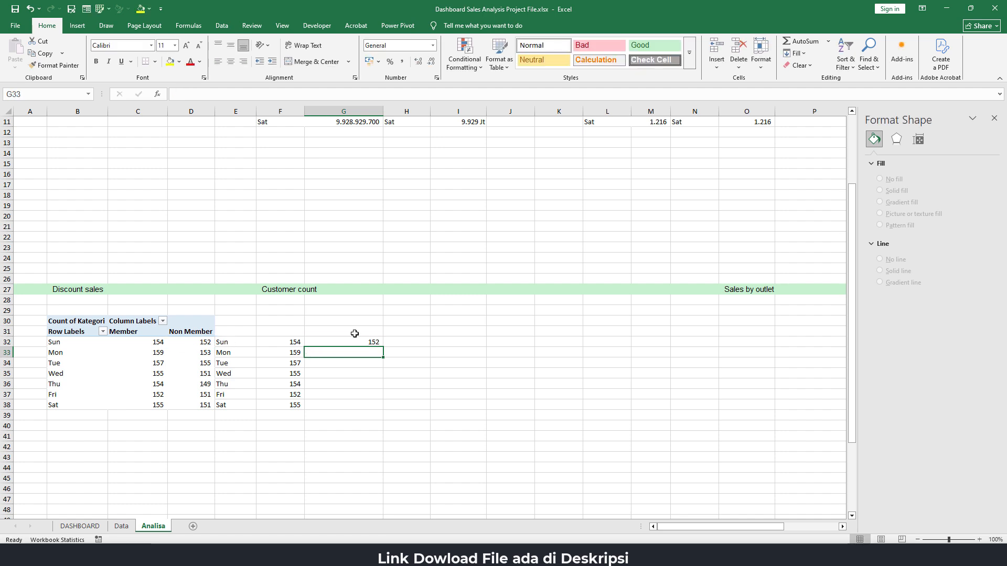
left_click(381, 344)
left_click_drag(383, 347, 387, 403)
Enter the headings Member in F31 and Non Member in G31 above the linked counts
left_click(293, 334)
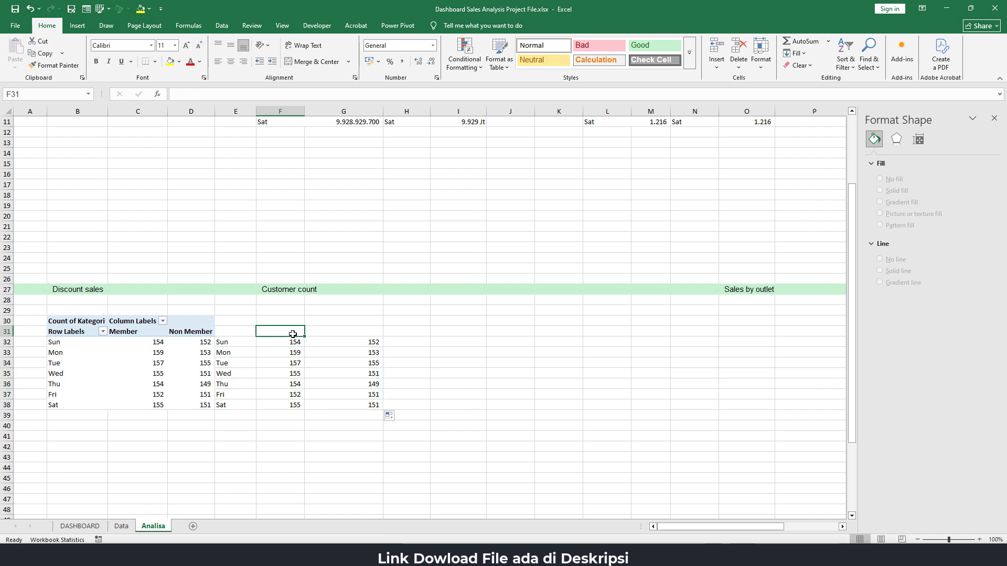
type("Member")
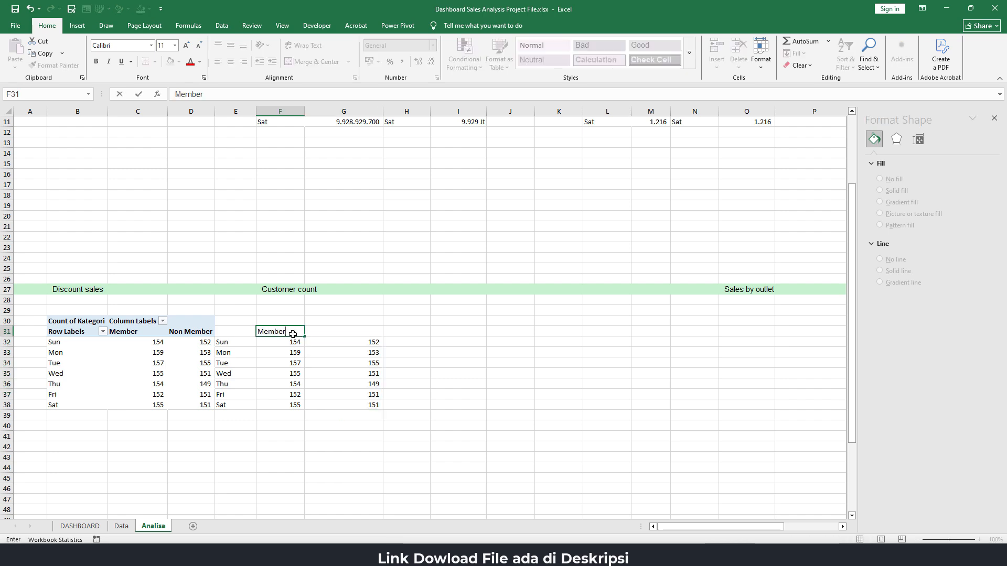
key("Tab")
type("N")
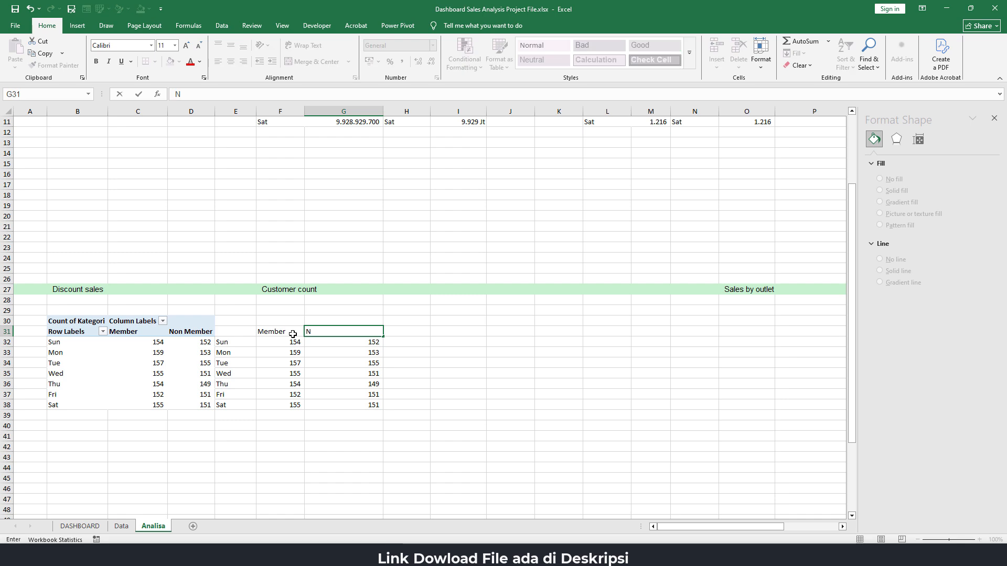
type("on Member")
key("Return")
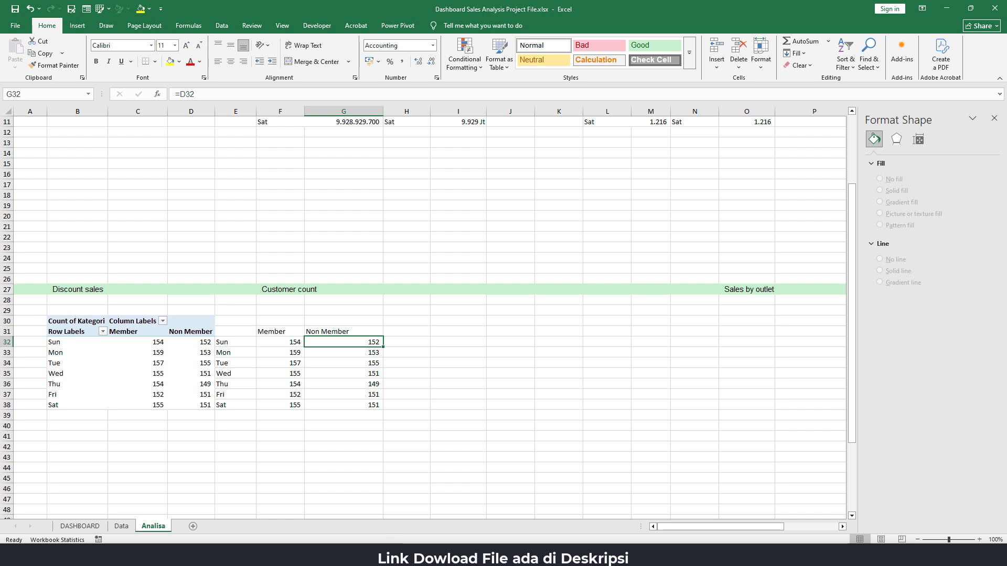
Insert a 2-D Line with Markers chart from the range E31:G38
left_click_drag(240, 335, 351, 407)
left_click(77, 25)
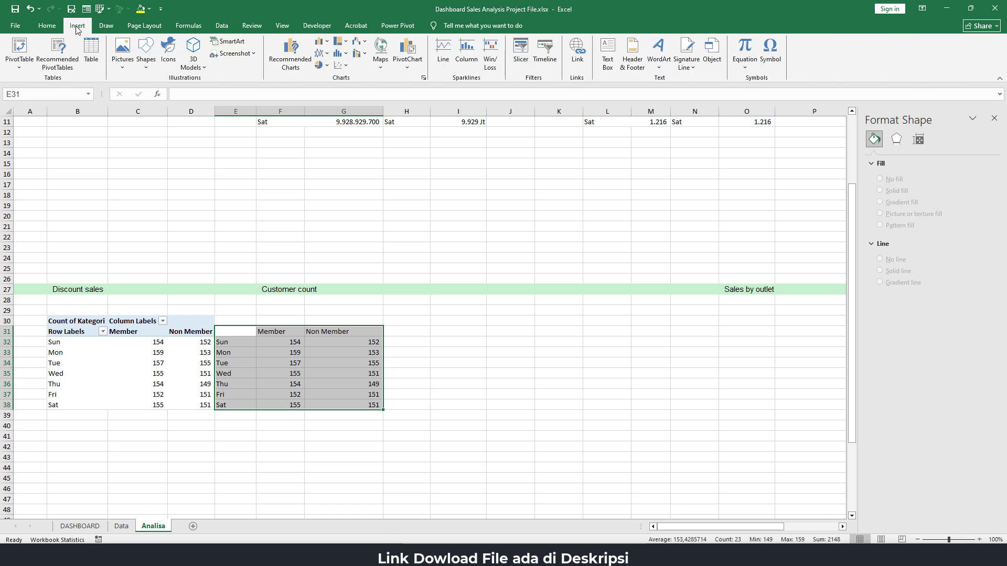
left_click(324, 53)
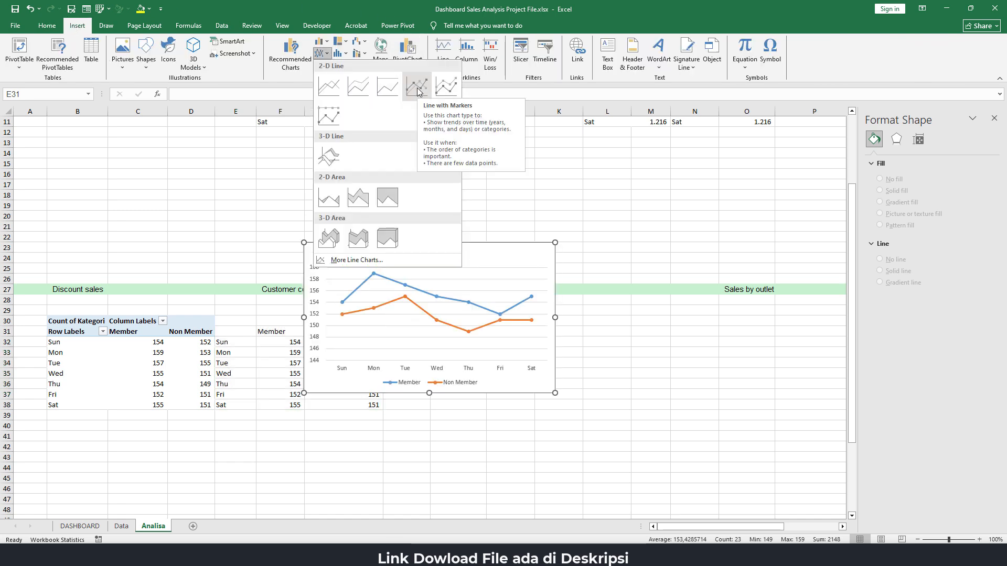
left_click(418, 87)
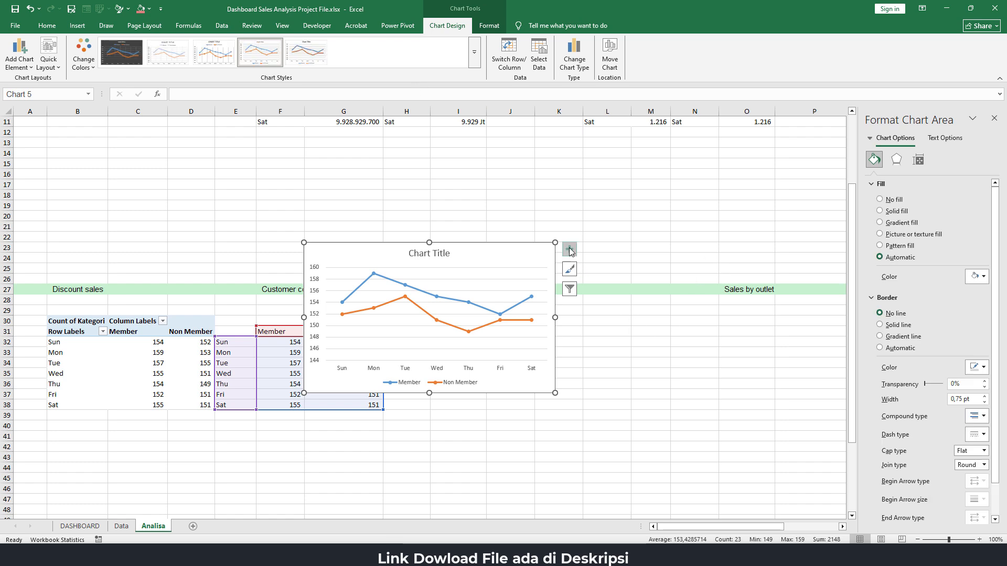
left_click(639, 343)
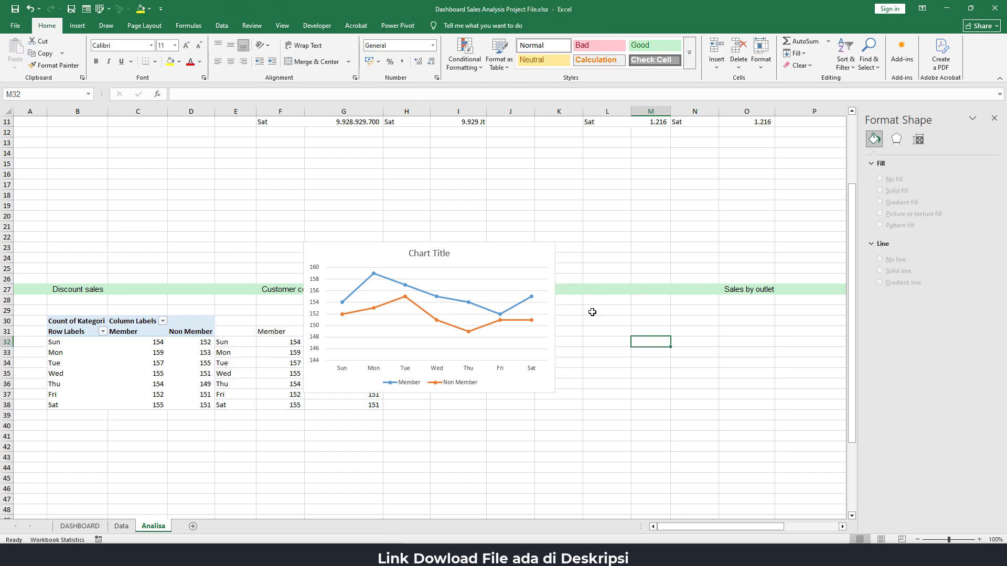
Paste the copied Smartphone and Tablet line chart onto the Analisa sheet and place it below the new chart
left_click(555, 258)
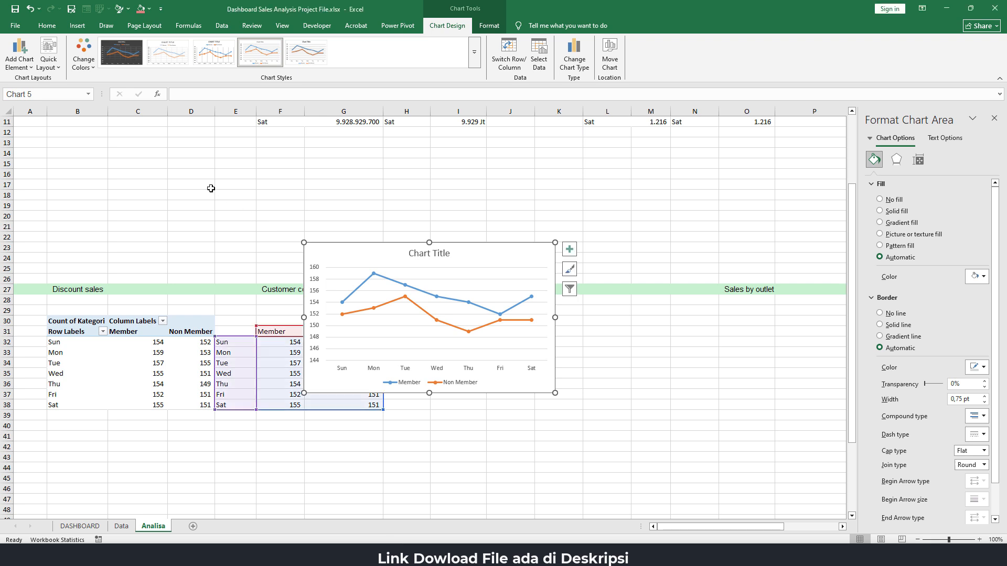
left_click(337, 455)
key("ctrl+v")
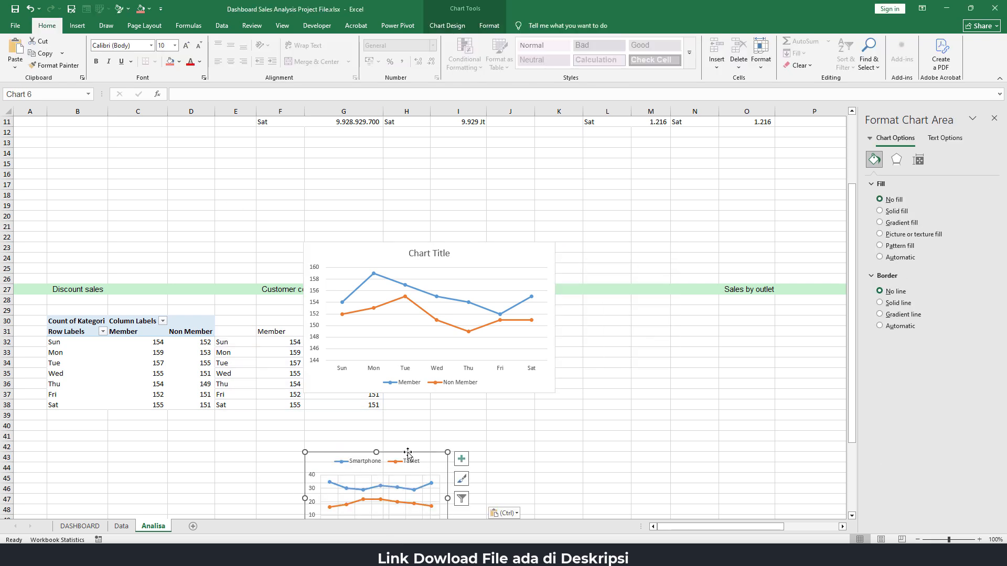
left_click_drag(408, 457, 475, 417)
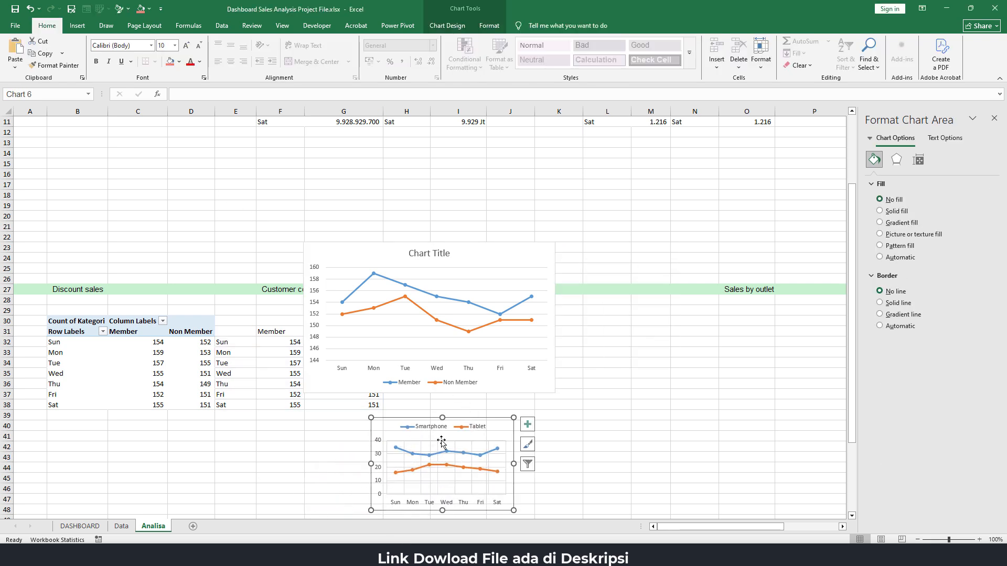
Remove the title of the Member and Non Member line chart and move its legend to the top
left_click(425, 254)
key("Delete")
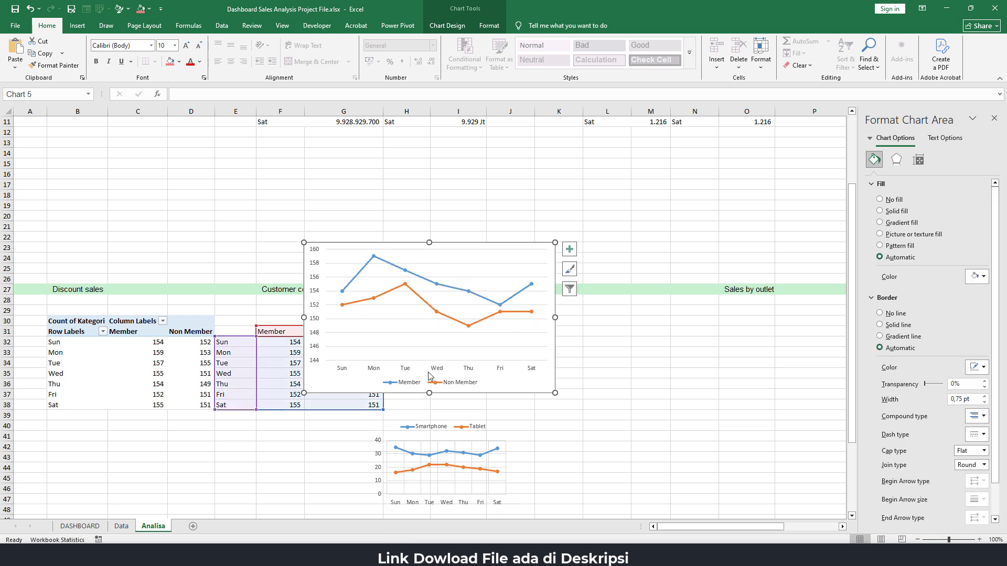
left_click(466, 387)
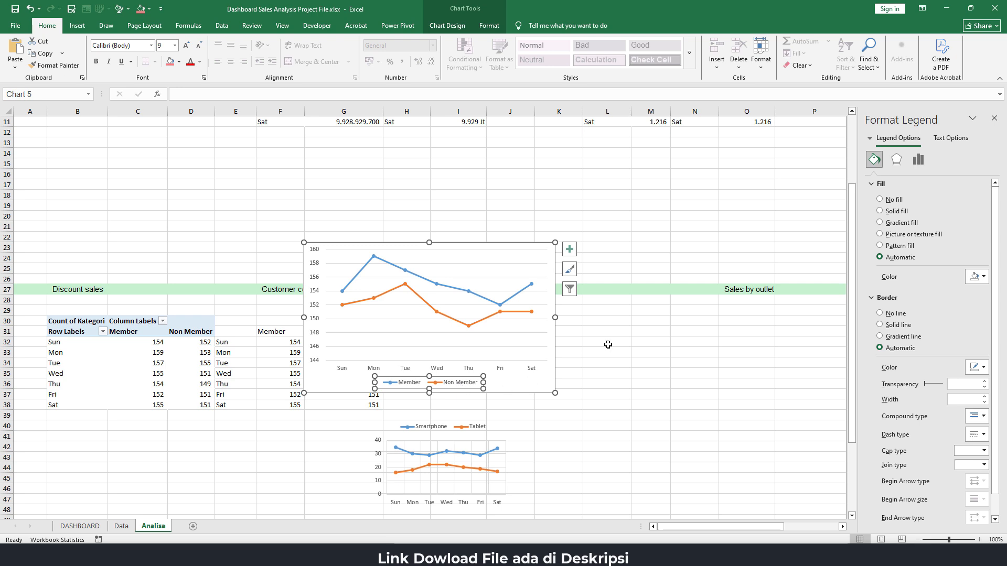
left_click(570, 249)
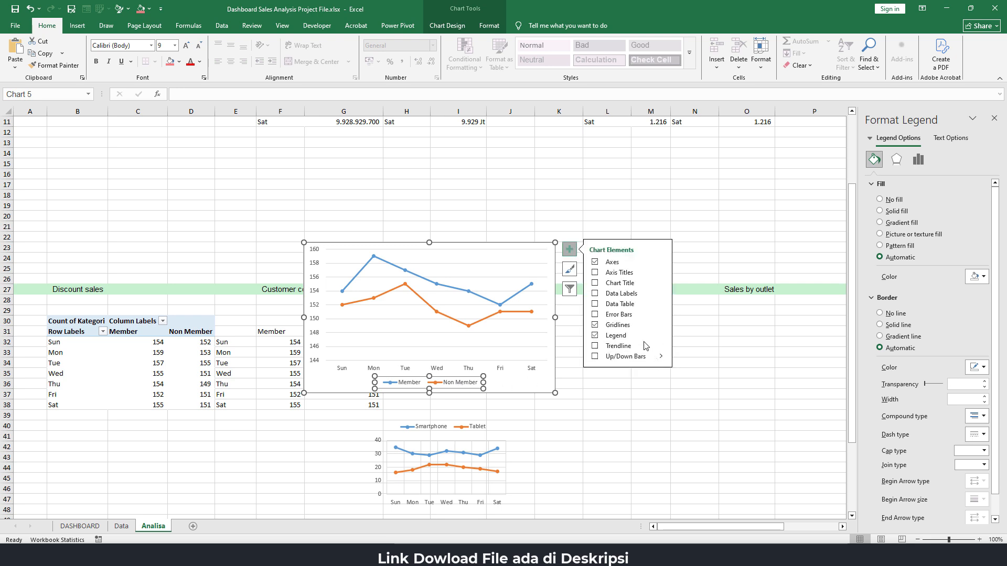
mouse_move(660, 338)
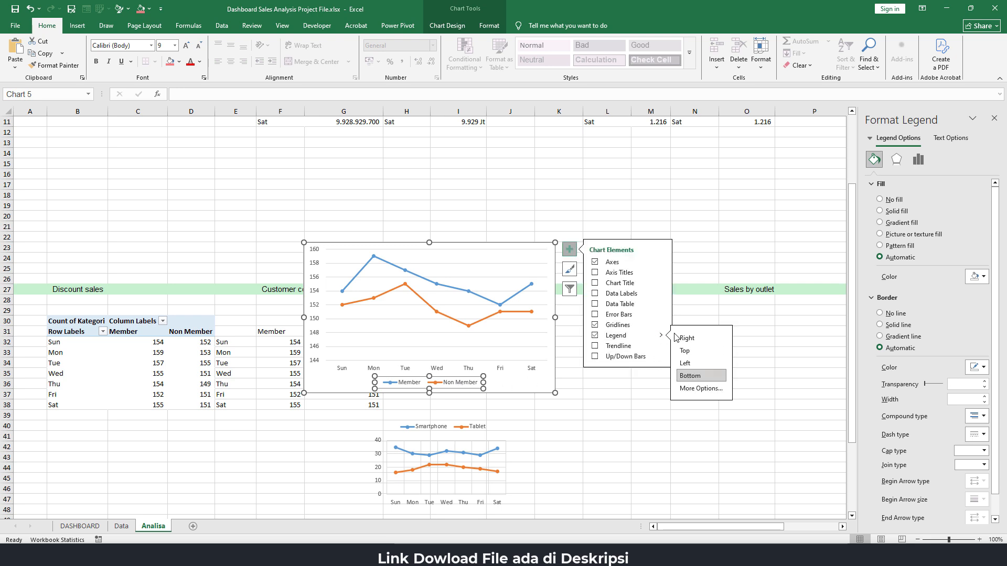
left_click(697, 350)
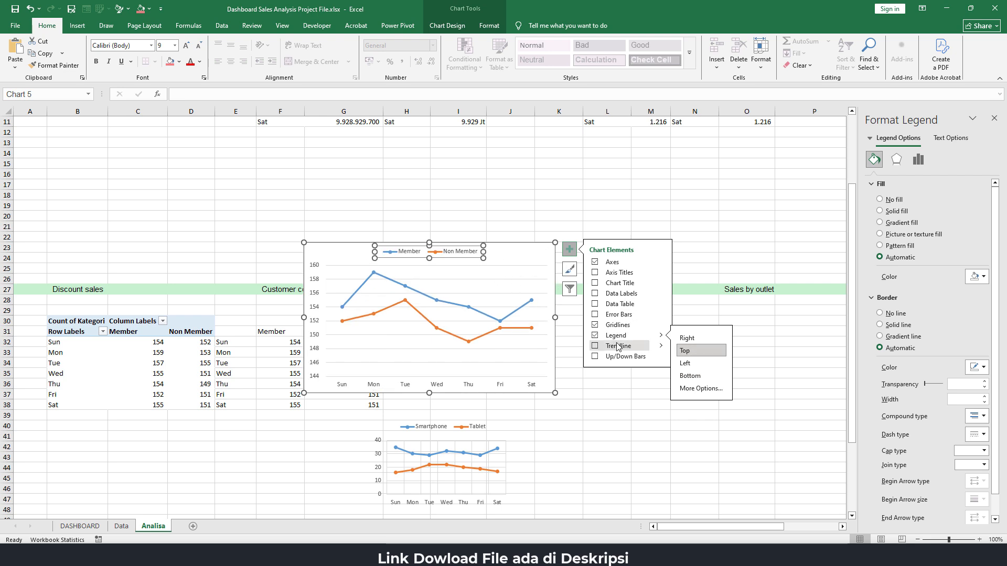
Add primary major vertical gridlines to the Member and Non Member line chart
mouse_move(661, 325)
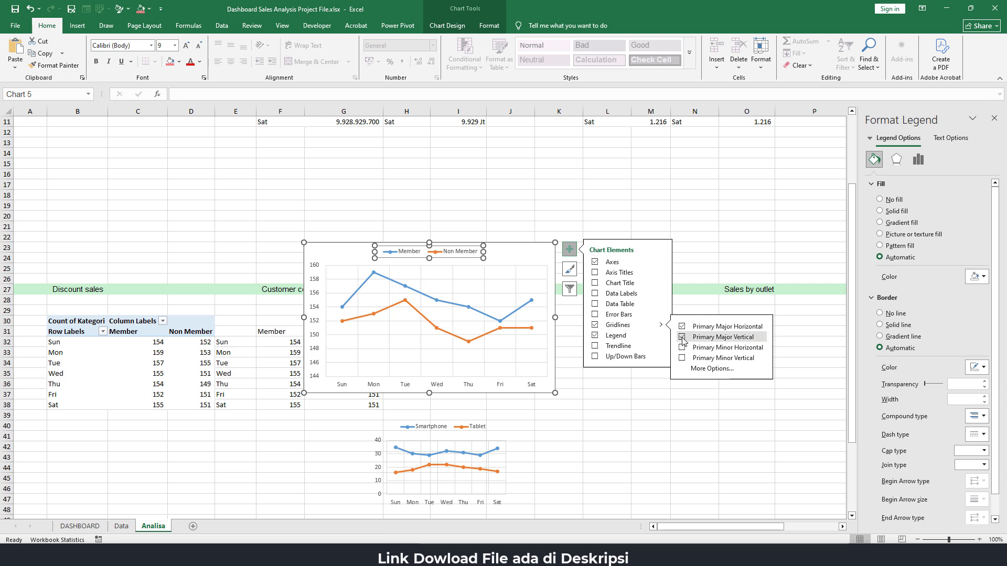
left_click(607, 394)
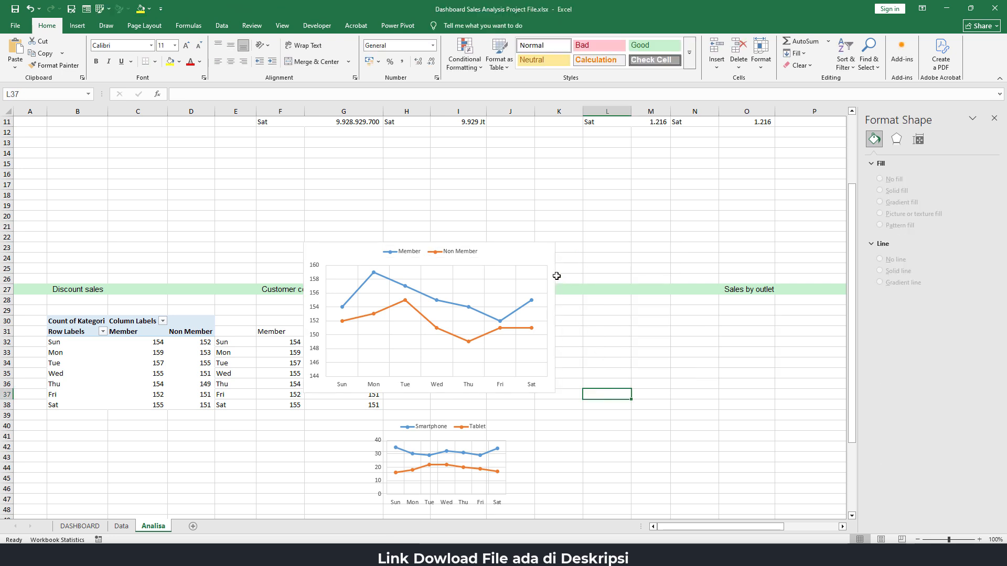
left_click(542, 248)
Delete the pasted Smartphone and Tablet reference chart from the Analisa sheet
left_click(505, 444)
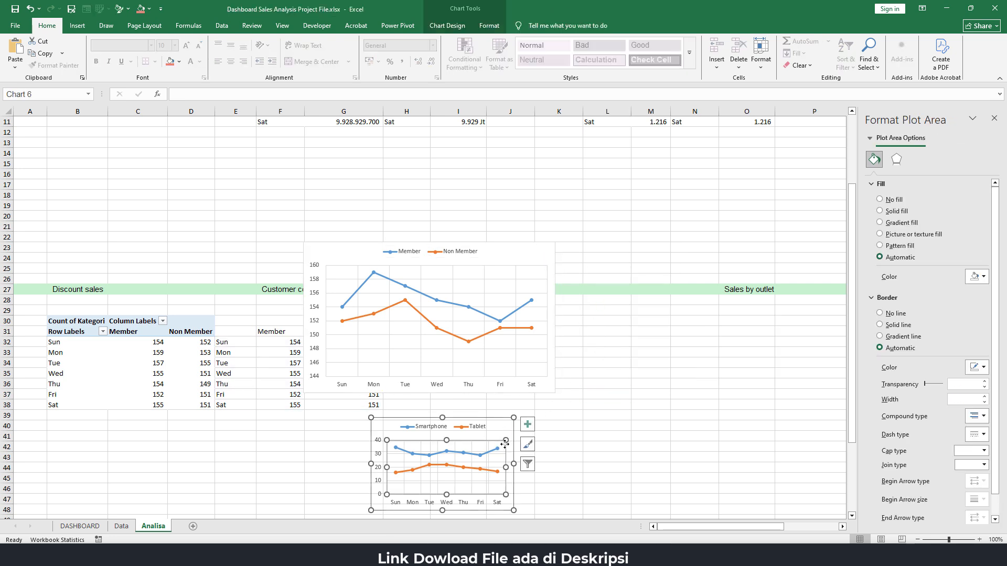
left_click(504, 419)
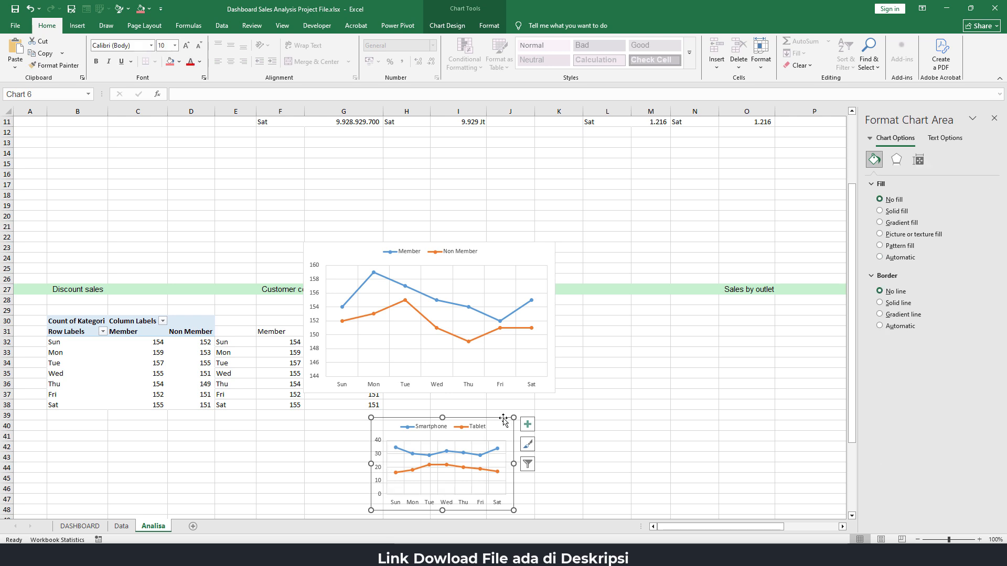
key("Delete")
Format the chart area of the Member and Non Member chart with No Fill and No Outline
left_click(509, 245)
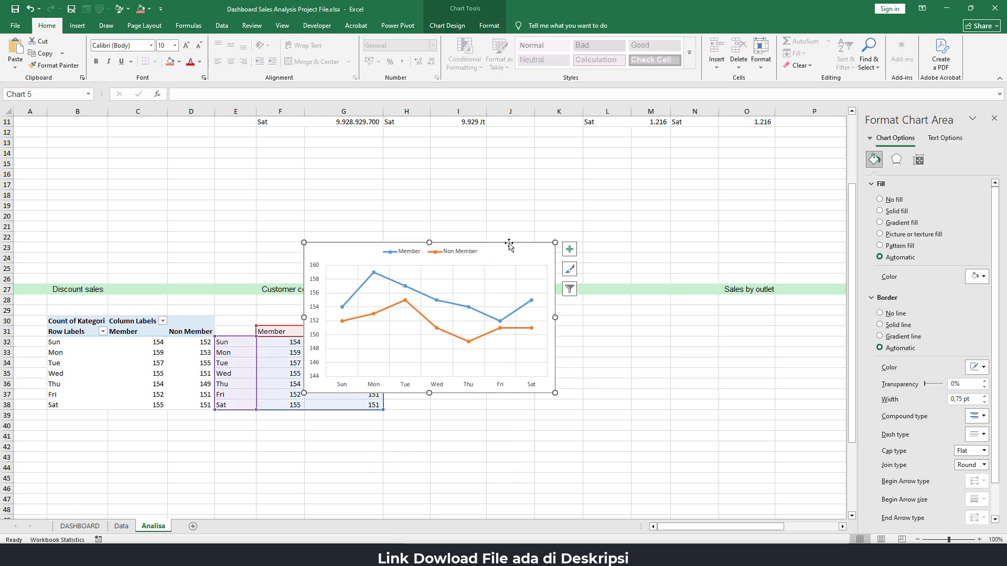
left_click(489, 26)
left_click(433, 42)
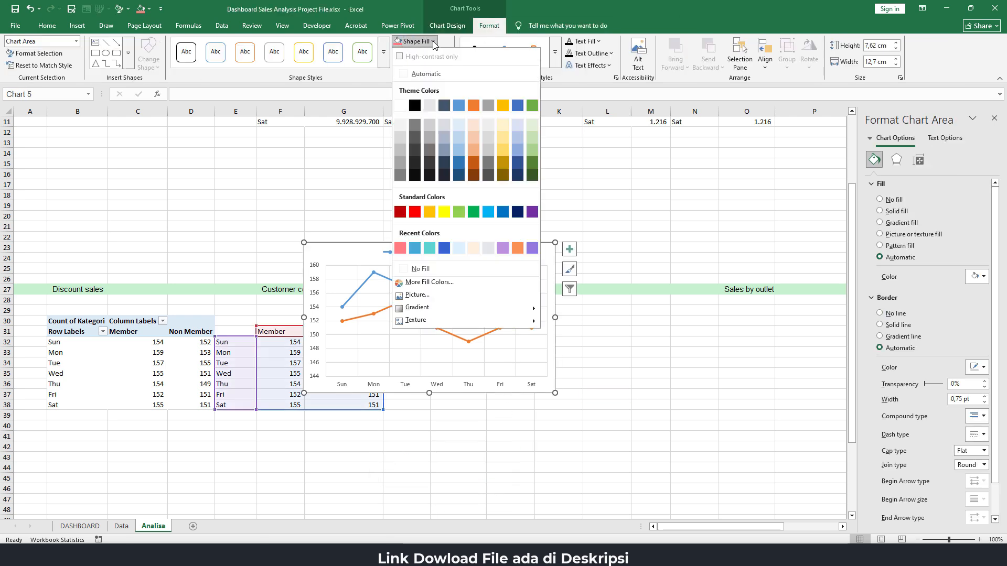
left_click(423, 268)
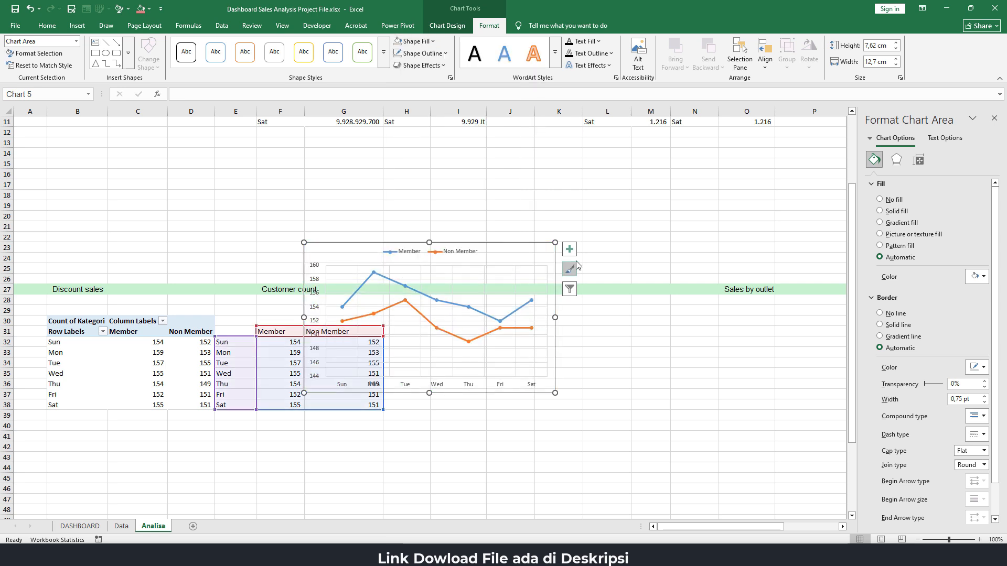
left_click(419, 53)
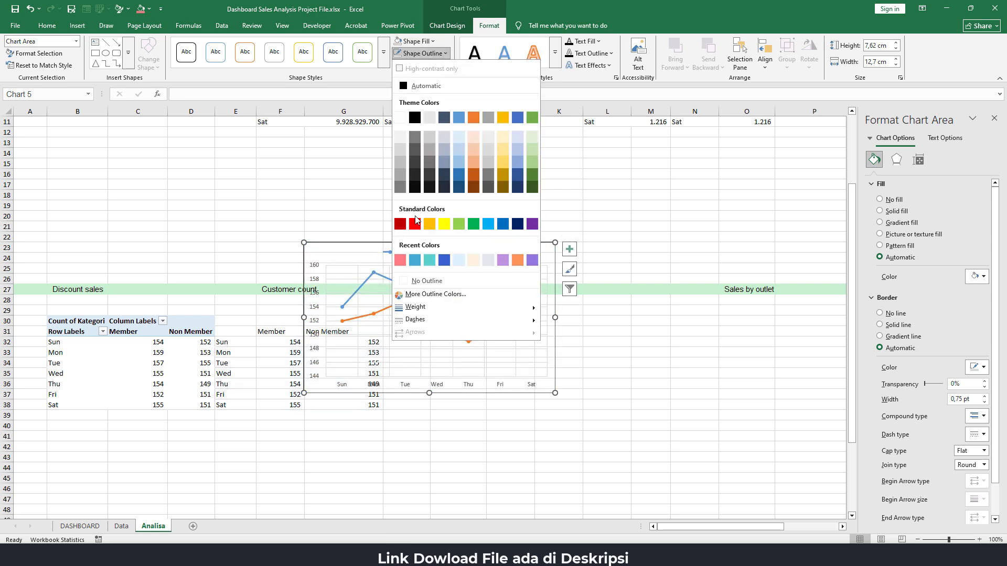
left_click(413, 281)
left_click(566, 363)
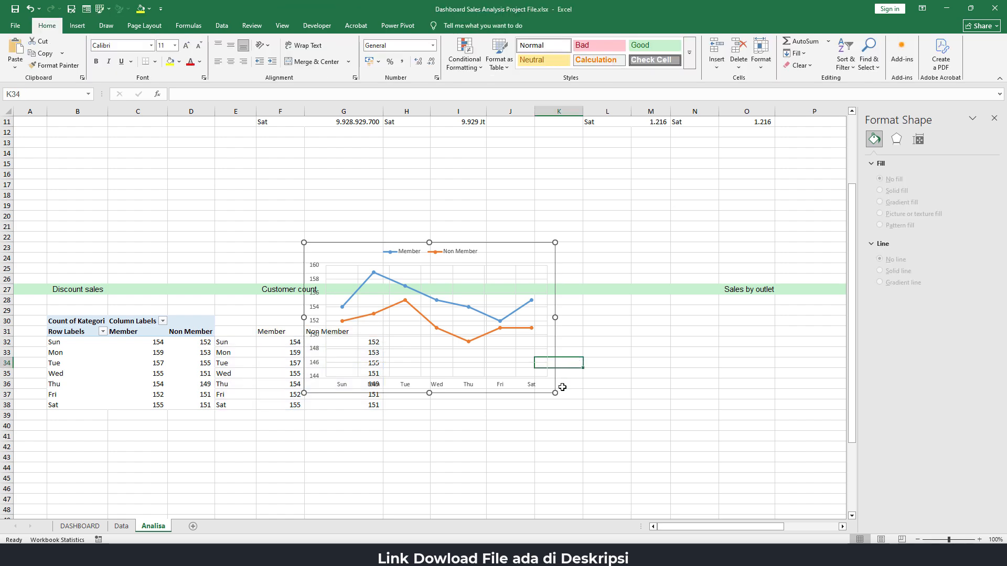
Cut the Member and Non Member chart from Analisa and paste it below the Discount sales heading on the DASHBOARD sheet
left_click(546, 390)
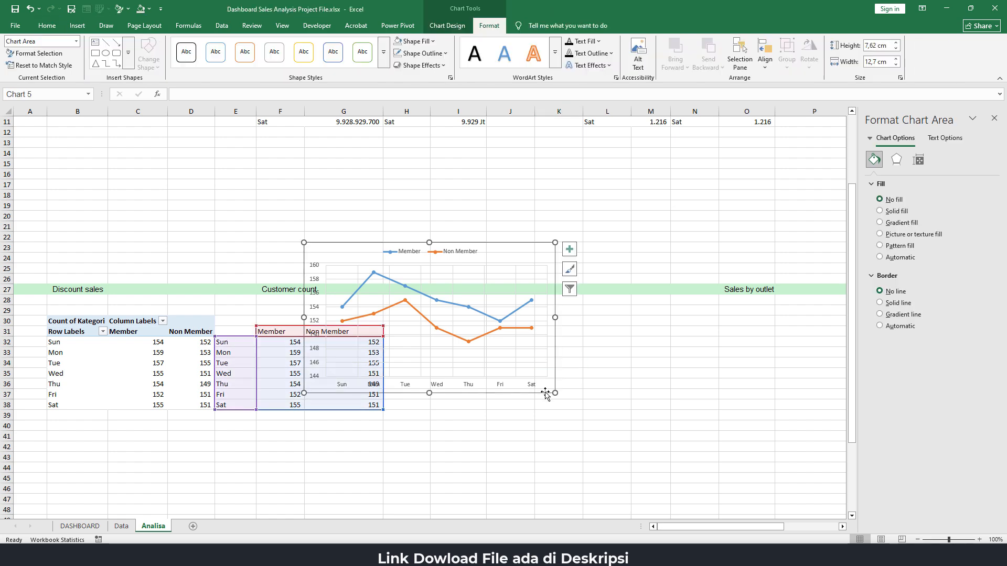
key("ctrl+x")
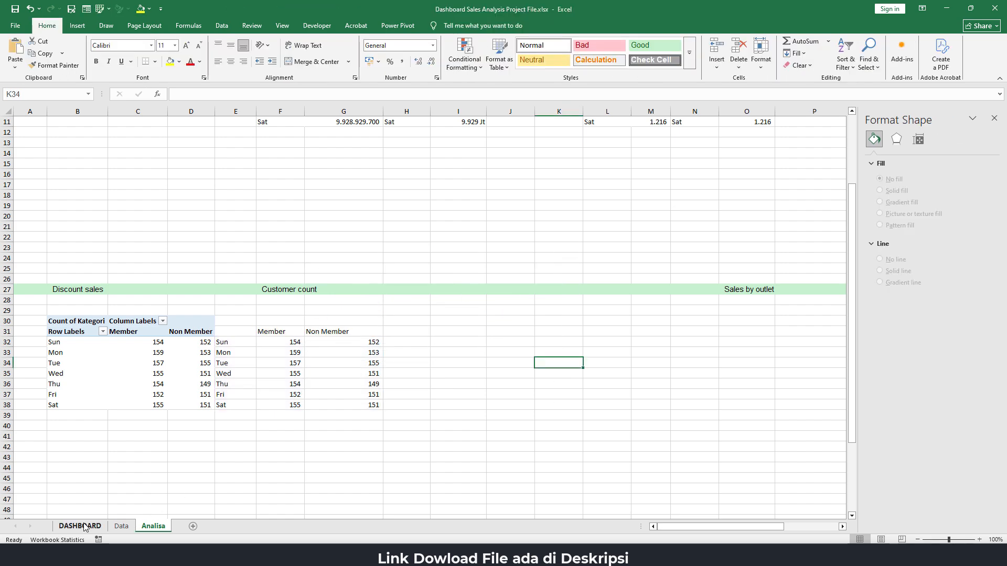
left_click(80, 526)
left_click(167, 309)
key("ctrl+v")
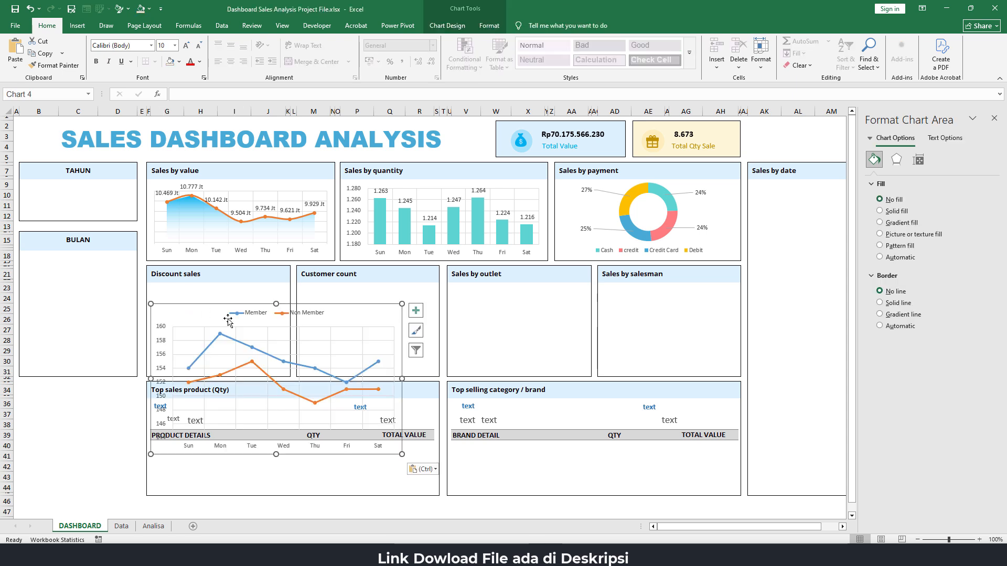
Reposition and resize the pasted line chart so it fits inside the Discount sales panel
left_click_drag(235, 307, 232, 286)
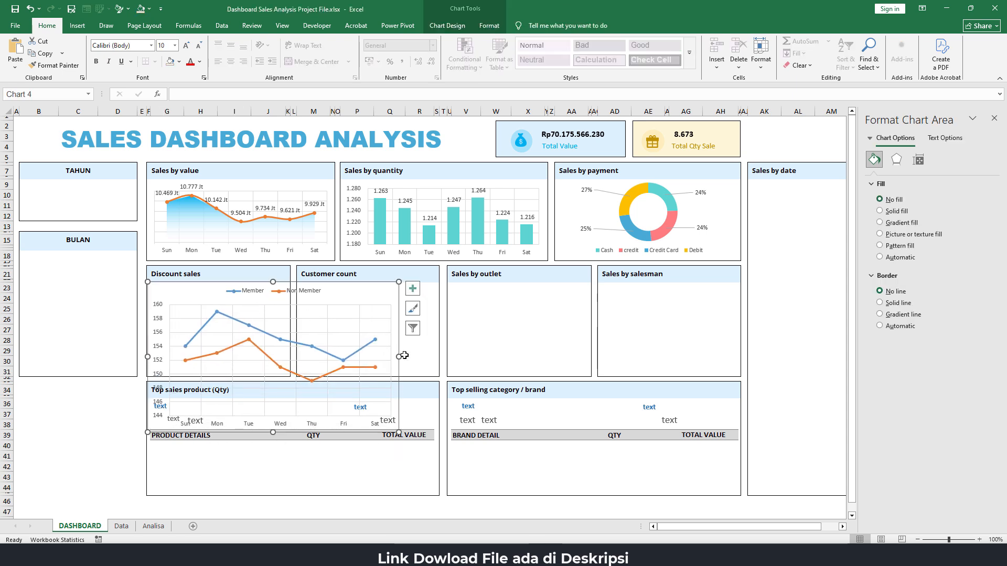
left_click_drag(401, 356, 290, 341)
left_click_drag(219, 431, 219, 377)
left_click_drag(219, 282, 219, 284)
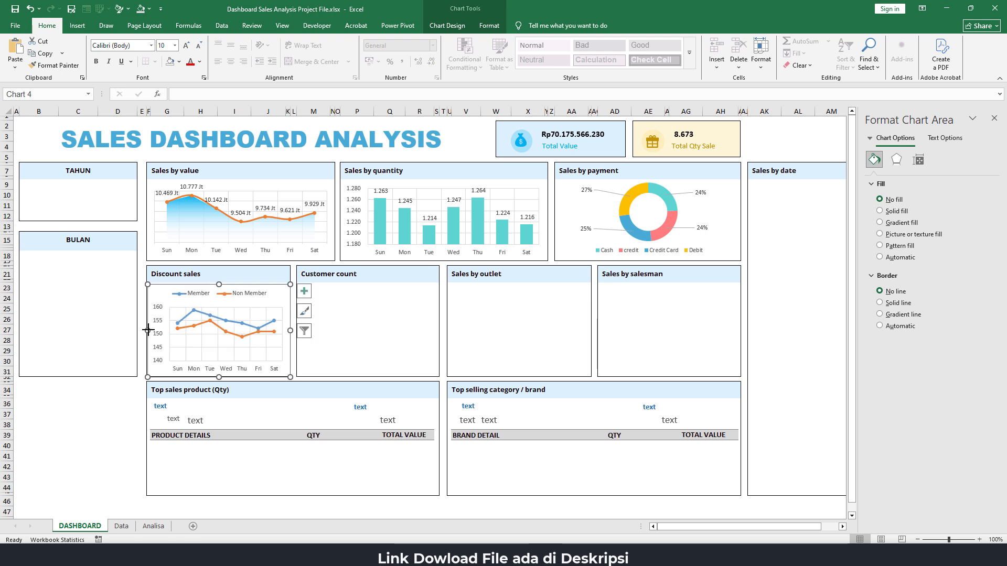
left_click_drag(147, 329, 146, 329)
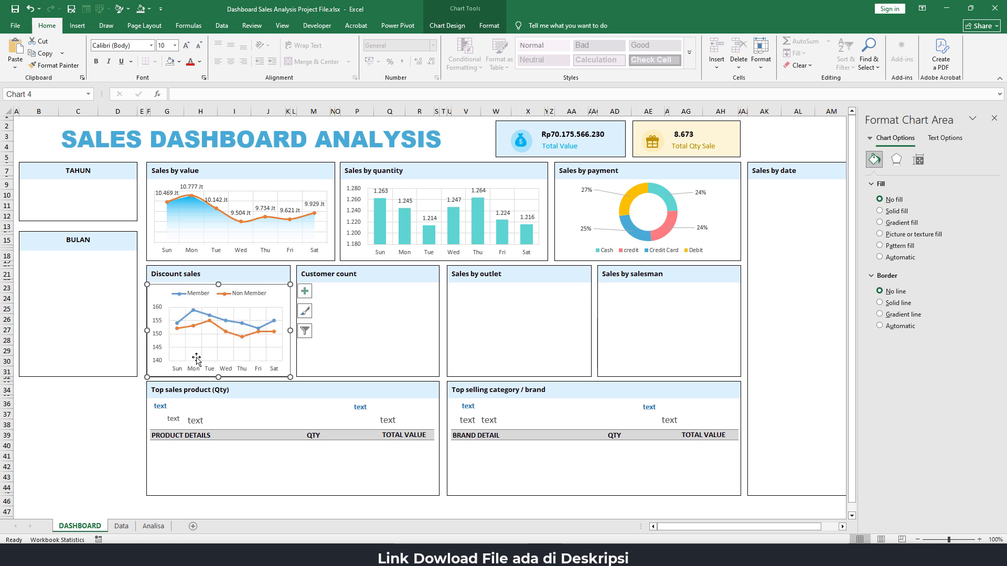
left_click(78, 435)
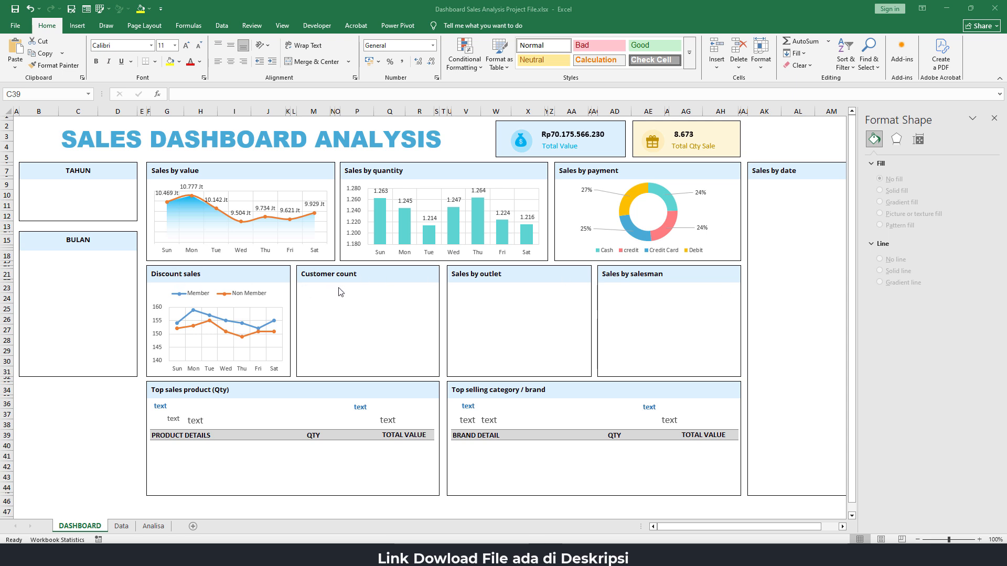
On the Analisa sheet, move the PivotTable and its linked table from B30:G38 to start at F30 under Customer count
left_click(156, 527)
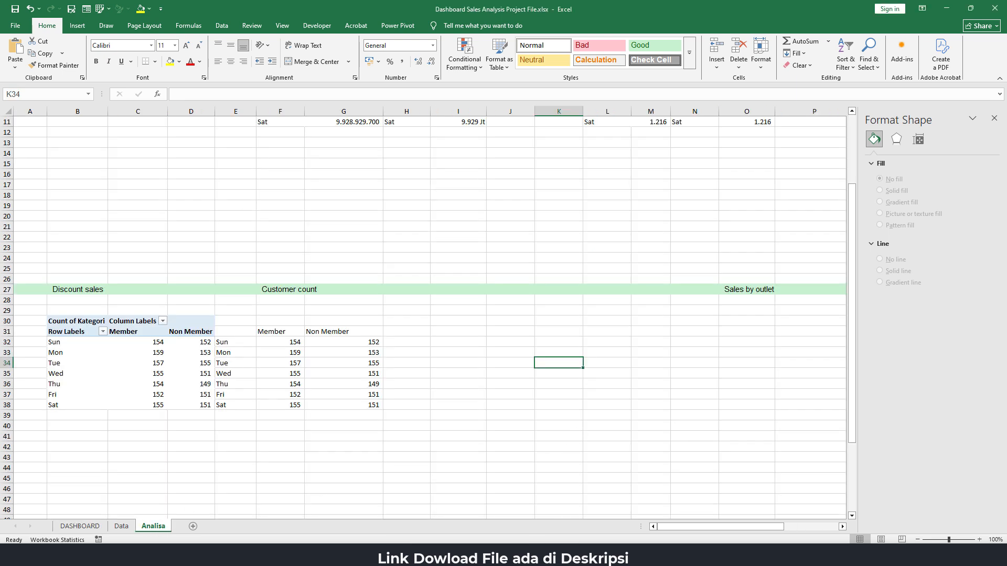
key("alt+Tab")
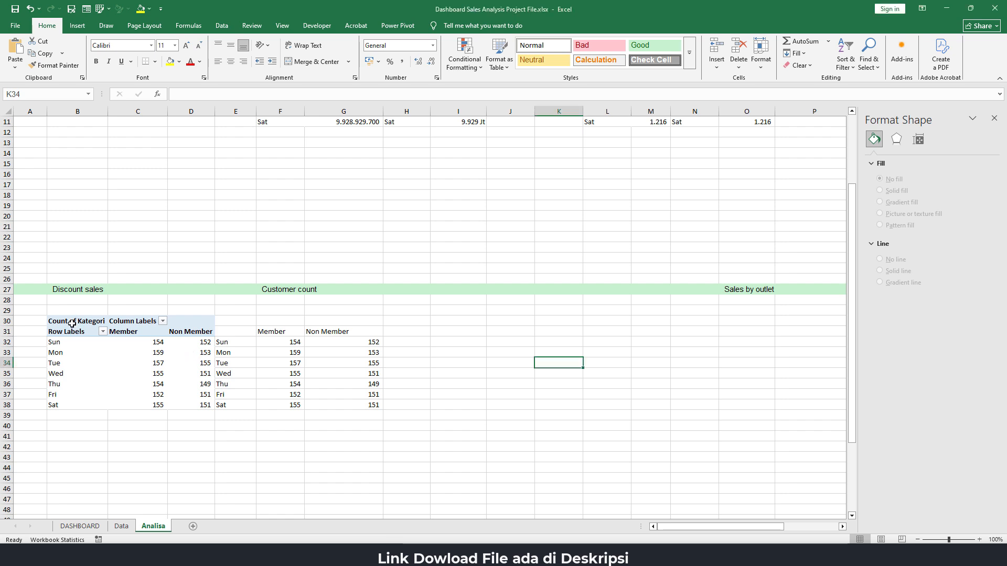
left_click_drag(73, 322, 366, 406)
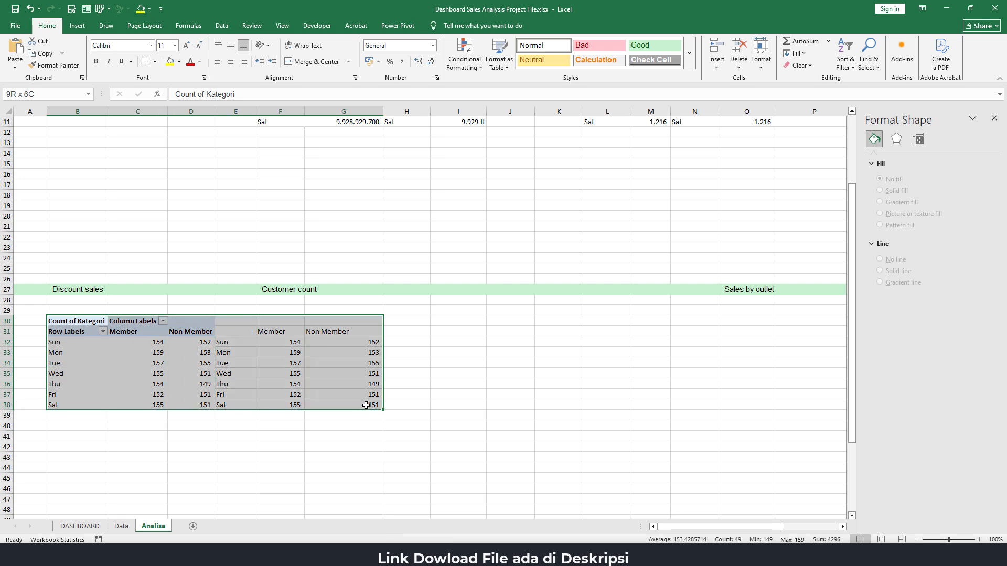
left_click_drag(107, 411, 292, 407)
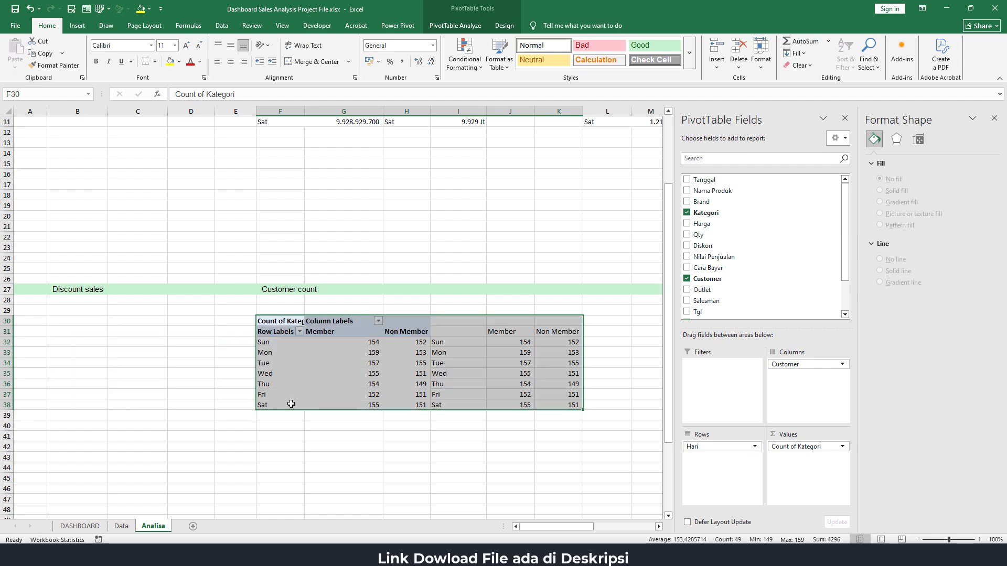
left_click(276, 331)
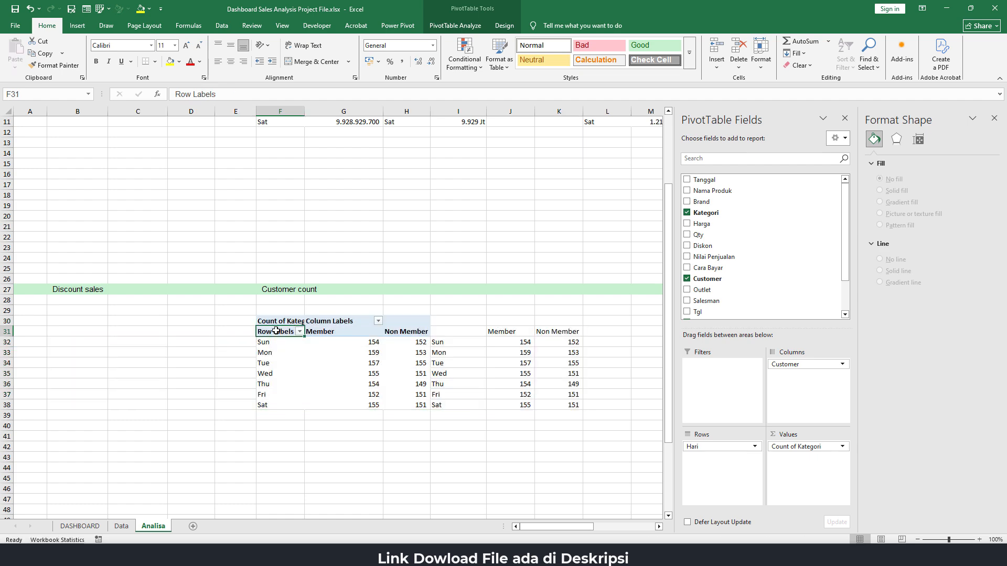
On the DASHBOARD sheet, move the Member and Non Member chart from the Discount sales panel into the Customer count panel
left_click(76, 527)
left_click(232, 287)
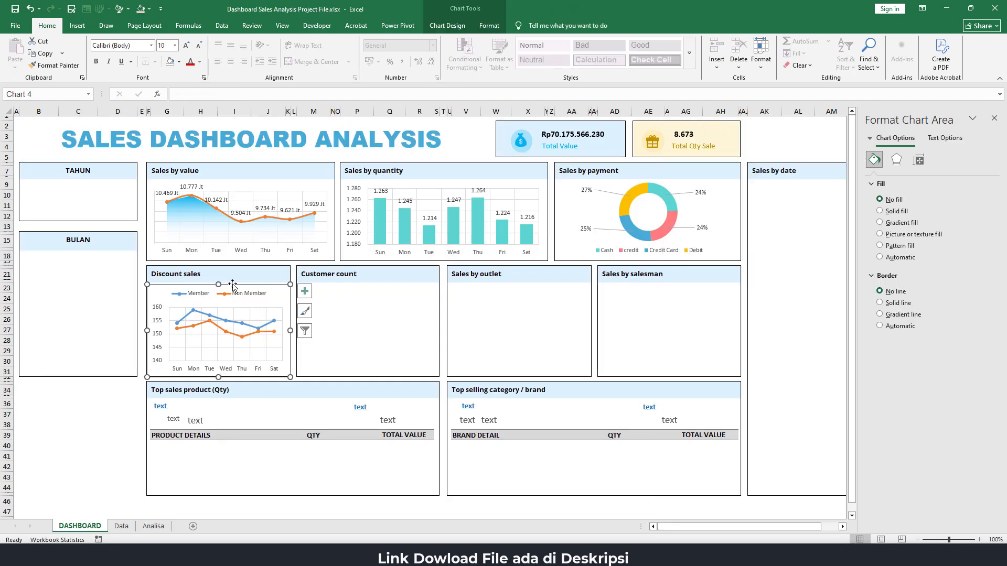
left_click_drag(231, 286, 383, 281)
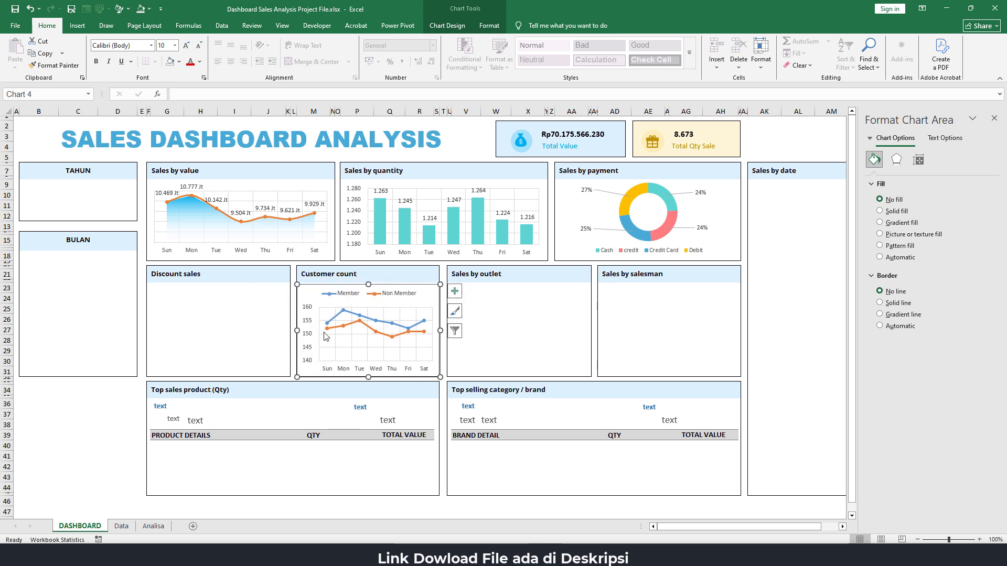
left_click(214, 310)
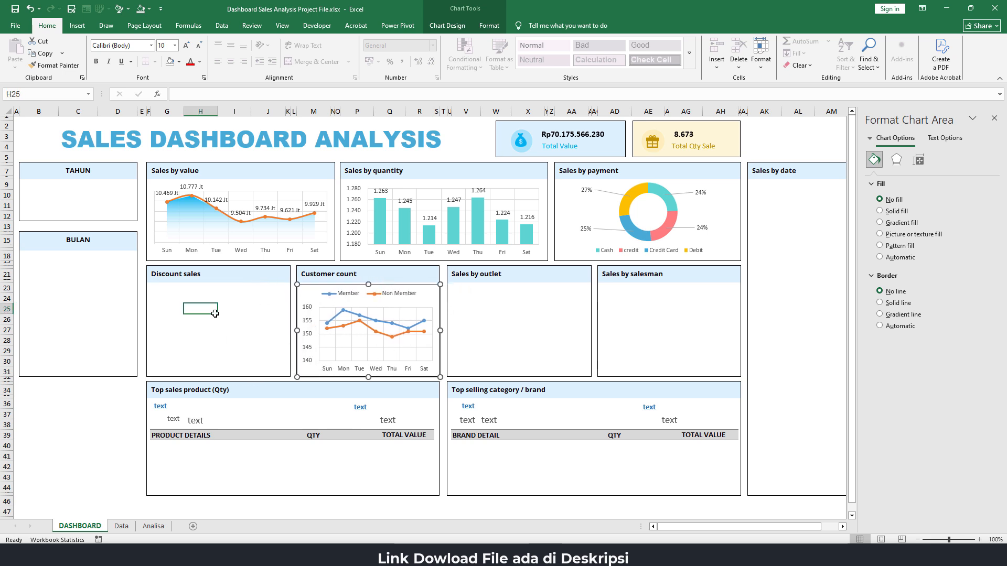
On the Analisa sheet, copy the customer PivotTable F30:H38 and paste it at B30 under Discount sales
left_click(153, 526)
left_click(72, 309)
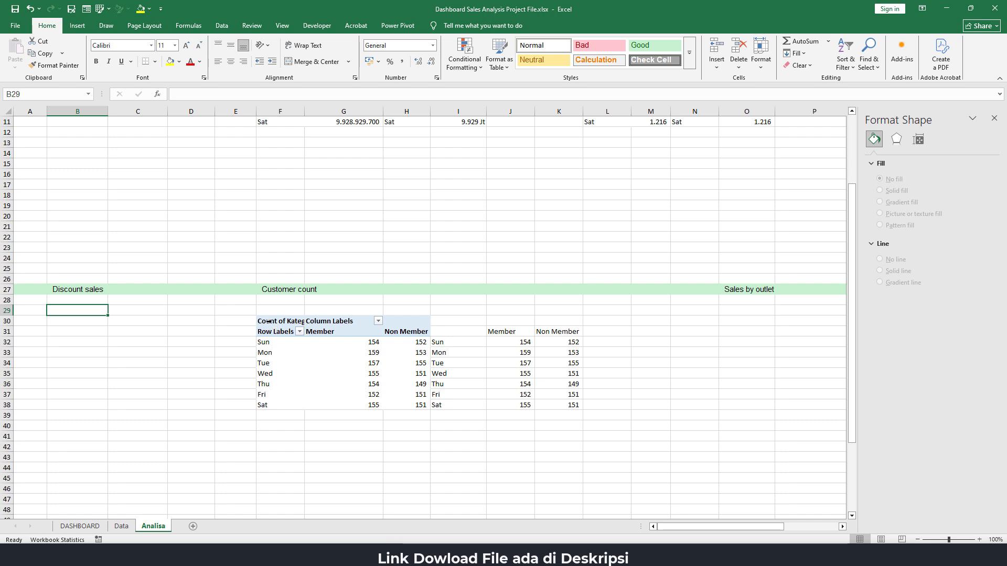
left_click_drag(279, 321, 404, 405)
key("ctrl+c")
left_click(77, 320)
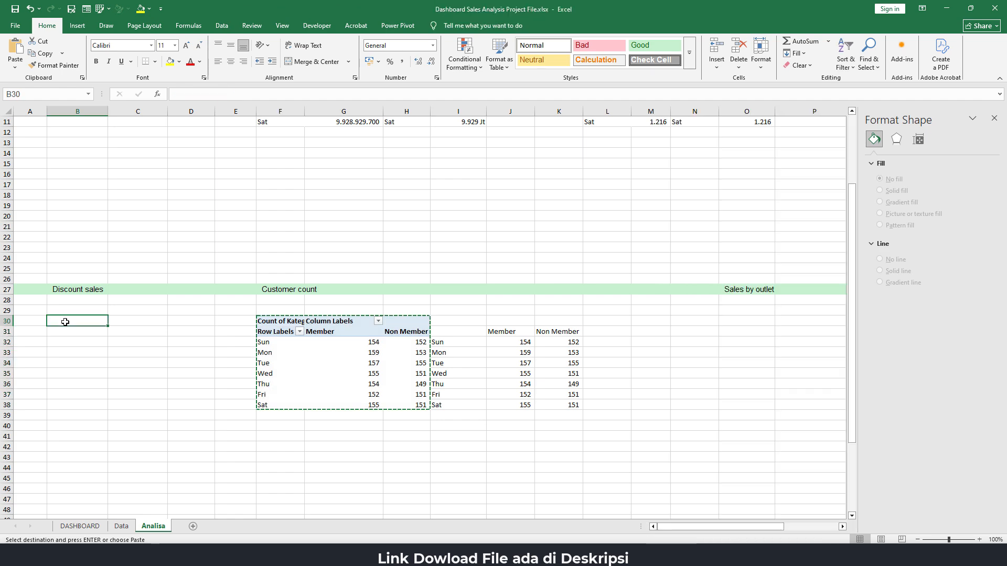
key("ctrl+v")
left_click(133, 331)
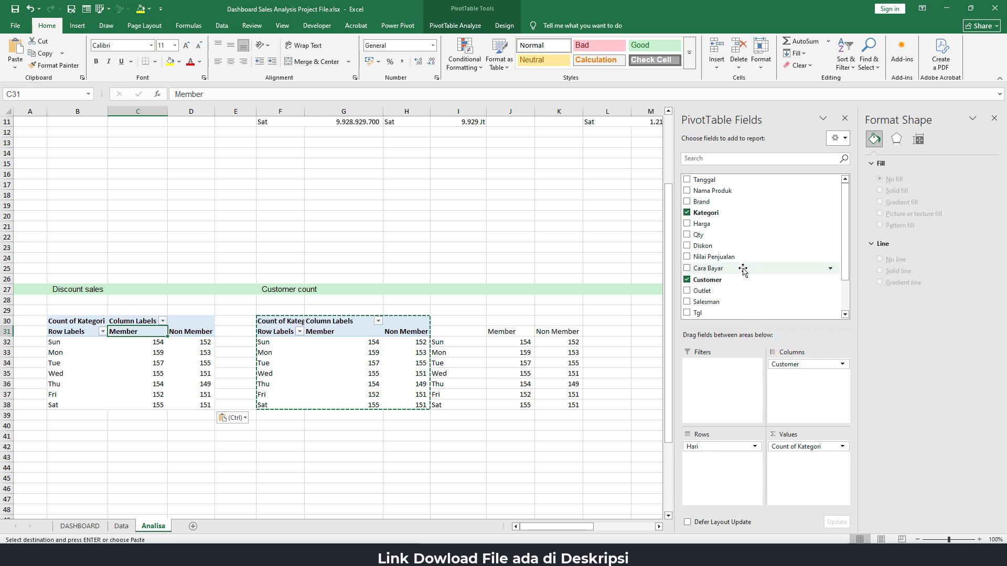
Remove Count of Kategori from the values and Customer from the columns of the Discount sales PivotTable
left_click_drag(845, 243, 844, 280)
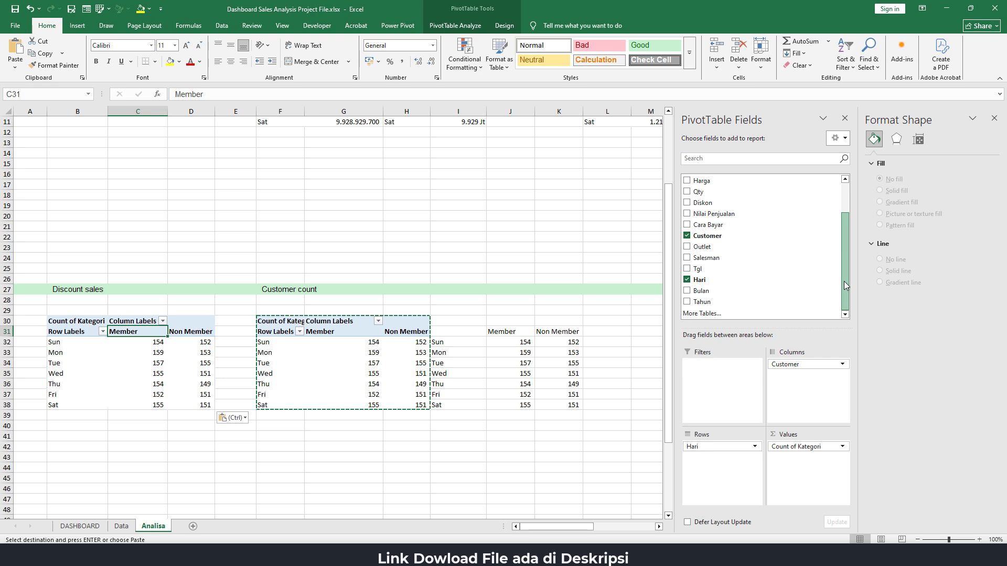
left_click_drag(803, 448, 619, 436)
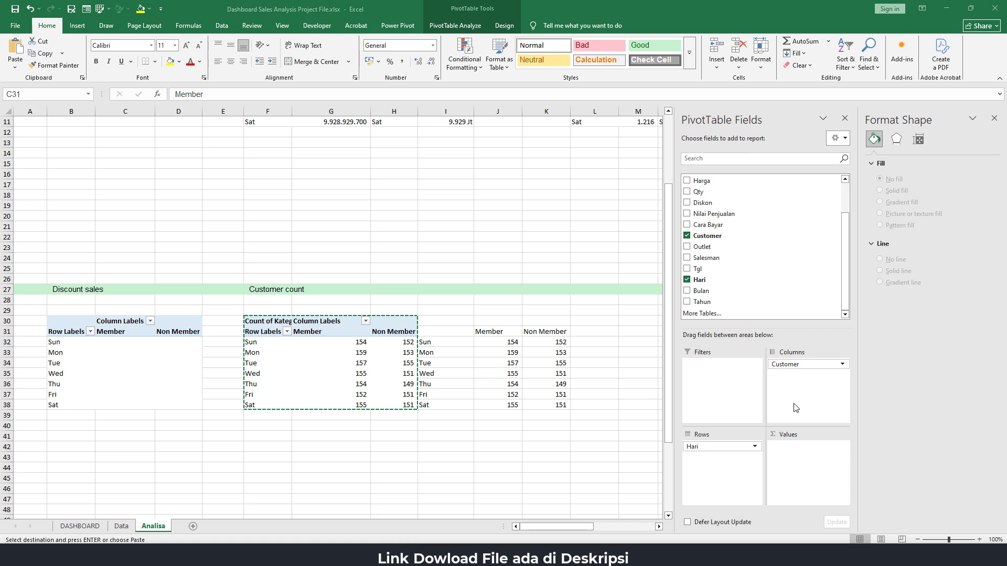
left_click_drag(802, 370, 635, 321)
scroll(717, 210, "up", 2)
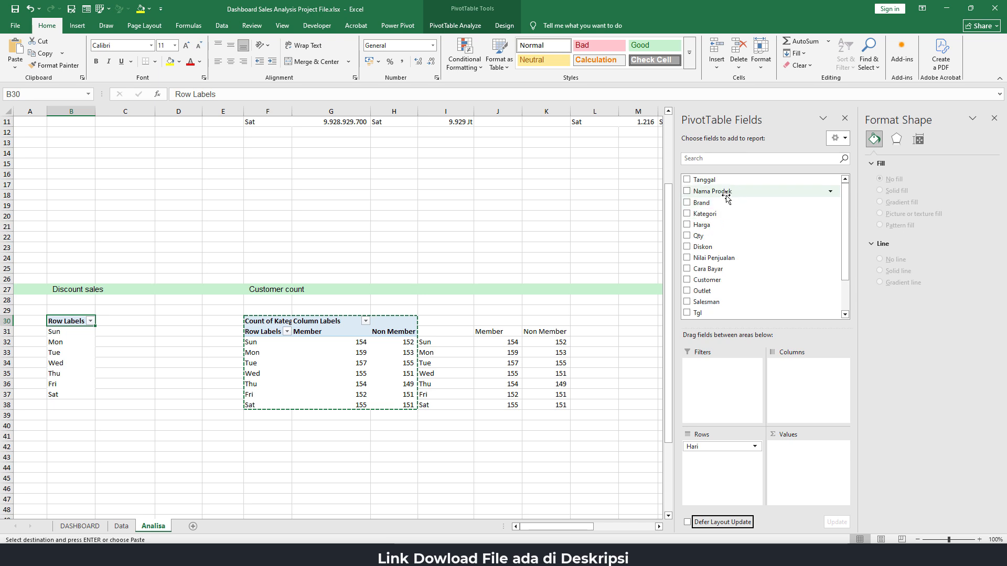
Add Kategori to the columns and Count of Kategori to the values of the Discount sales PivotTable
left_click(714, 214)
left_click_drag(714, 214, 796, 386)
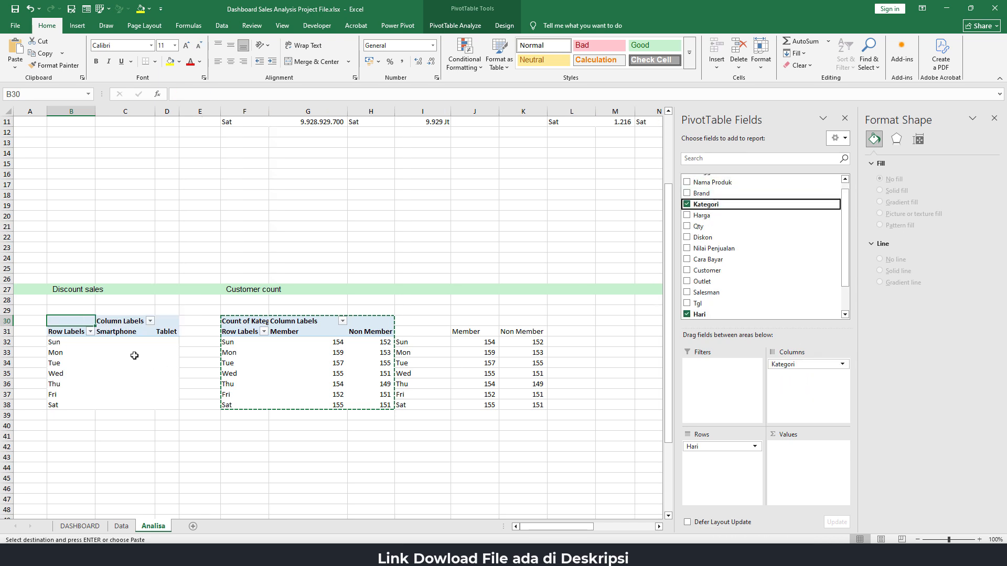
left_click_drag(829, 205, 794, 464)
left_click(171, 362)
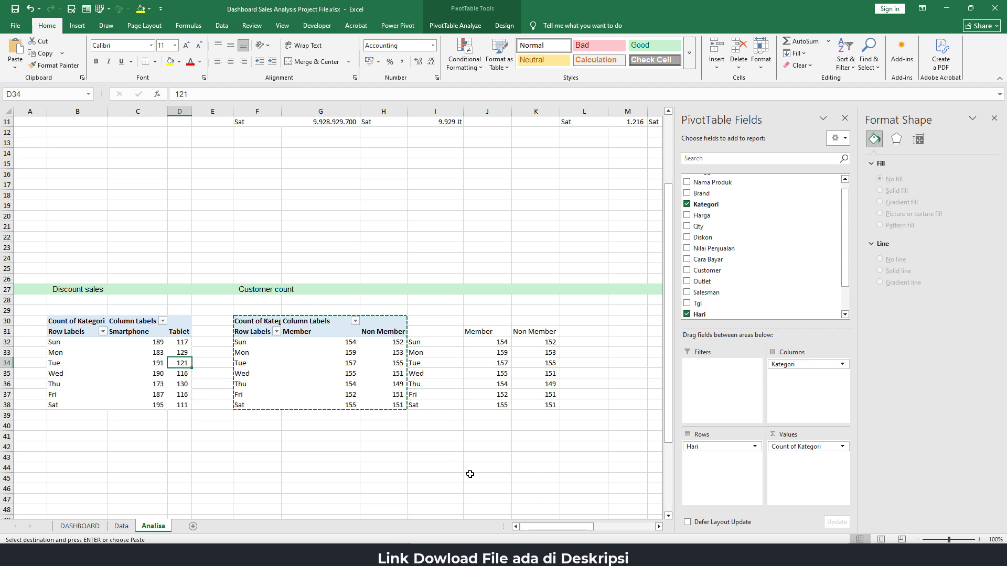
left_click(202, 457)
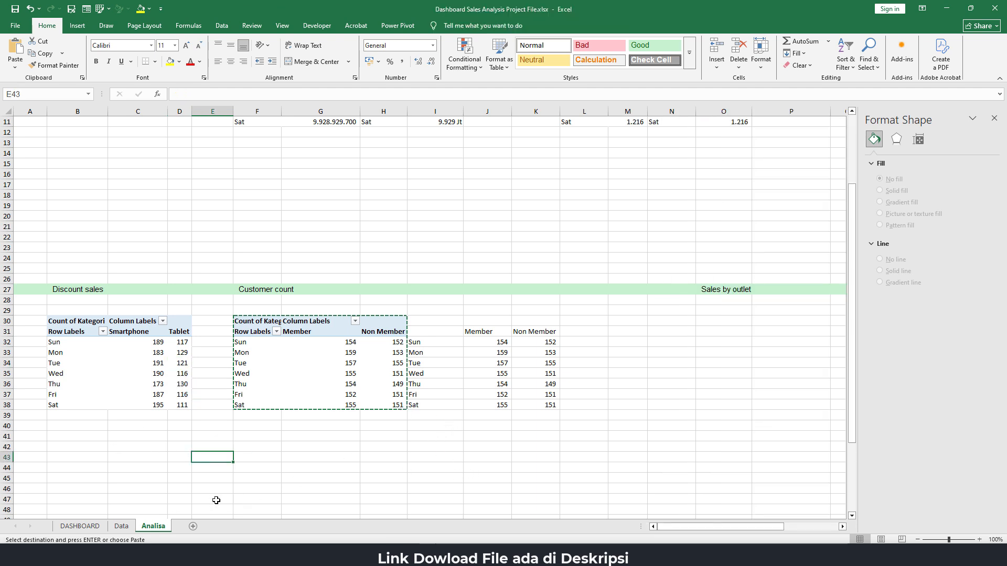
On the Analisa sheet, insert a Stacked Line with Markers chart from the Discount sales PivotTable data B32:D38
left_click(80, 526)
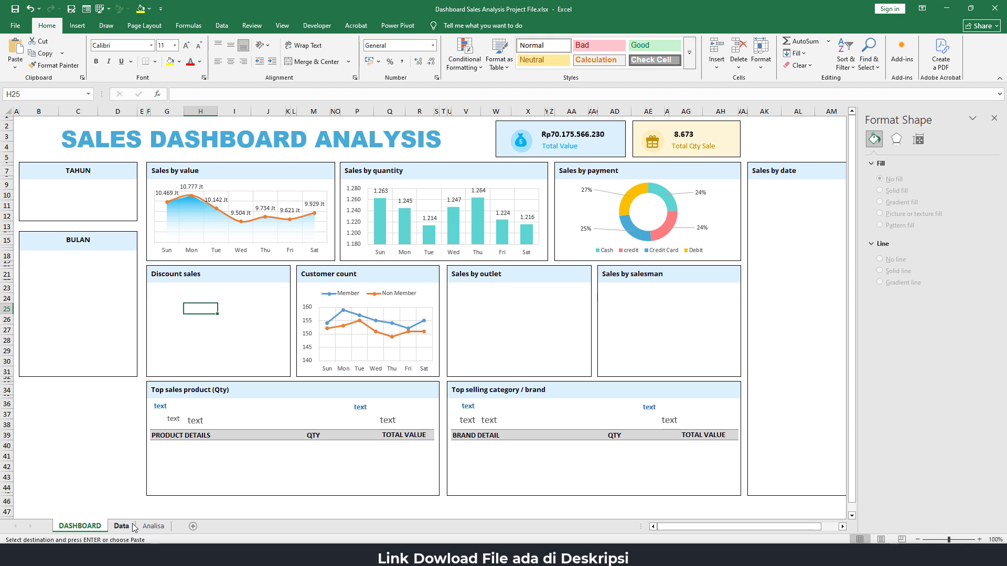
left_click(153, 527)
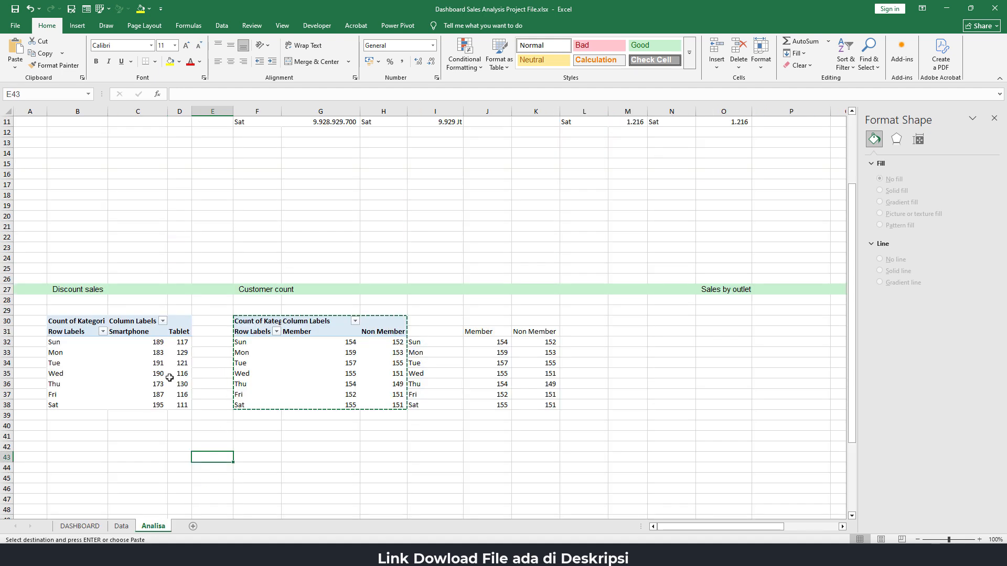
left_click_drag(76, 343, 182, 405)
left_click(77, 26)
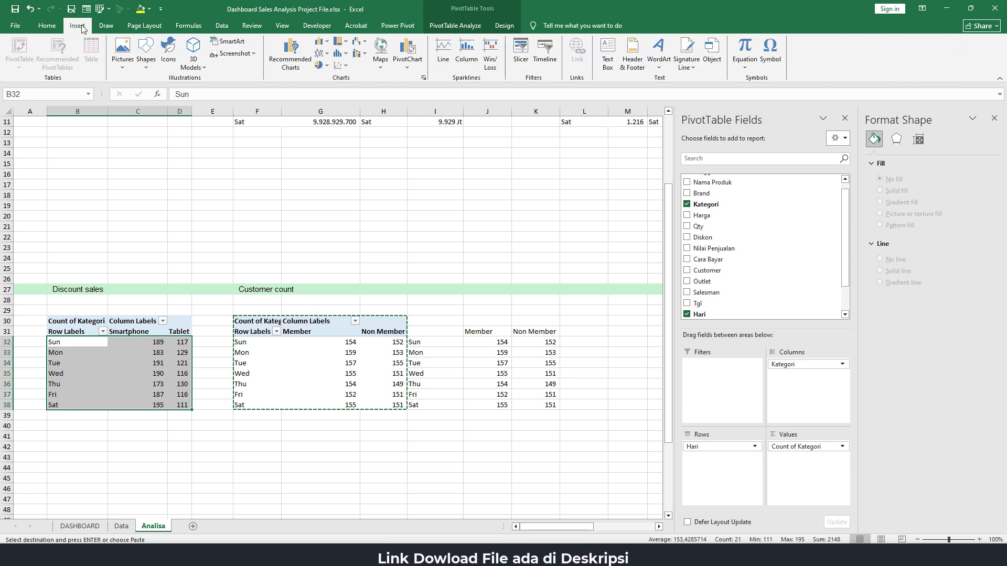
left_click(320, 53)
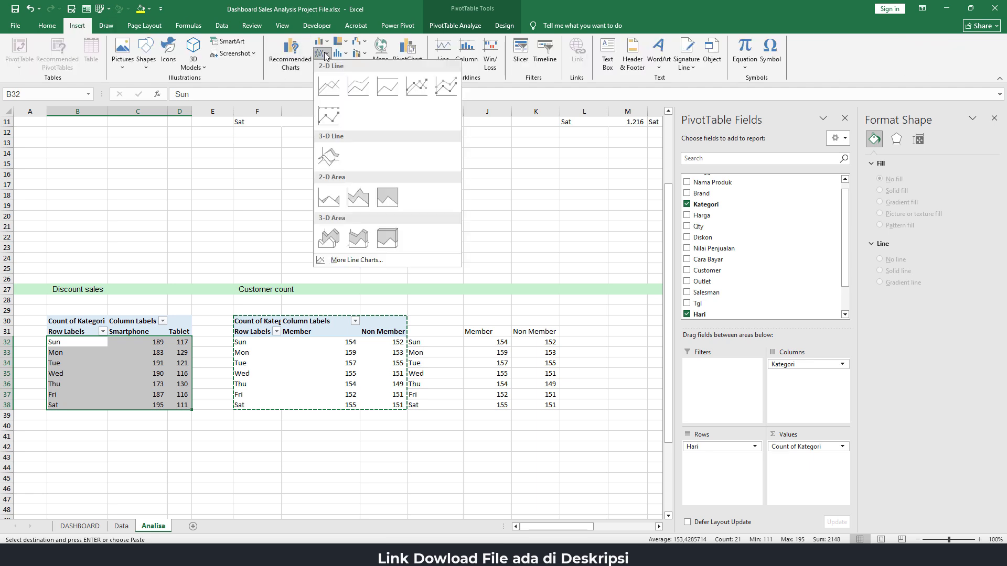
left_click(444, 84)
Hide all field buttons on the Smartphone and Tablet chart and place its legend at the top
right_click(248, 256)
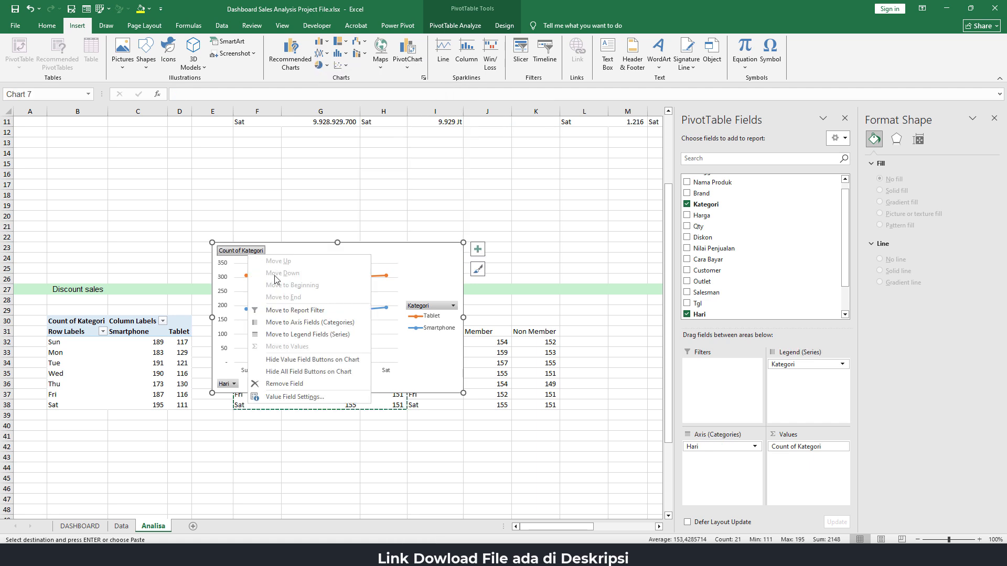
left_click(288, 371)
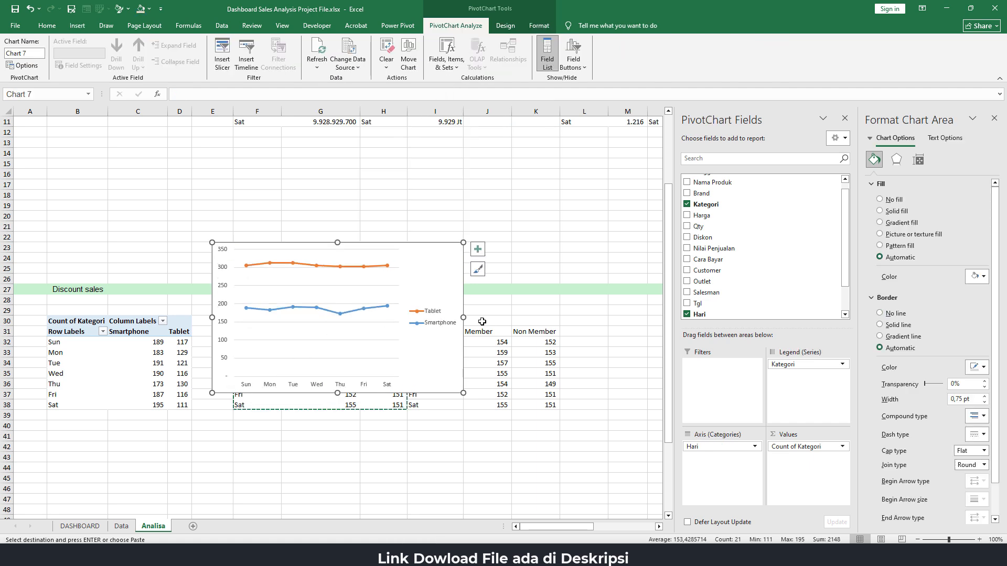
left_click(440, 324)
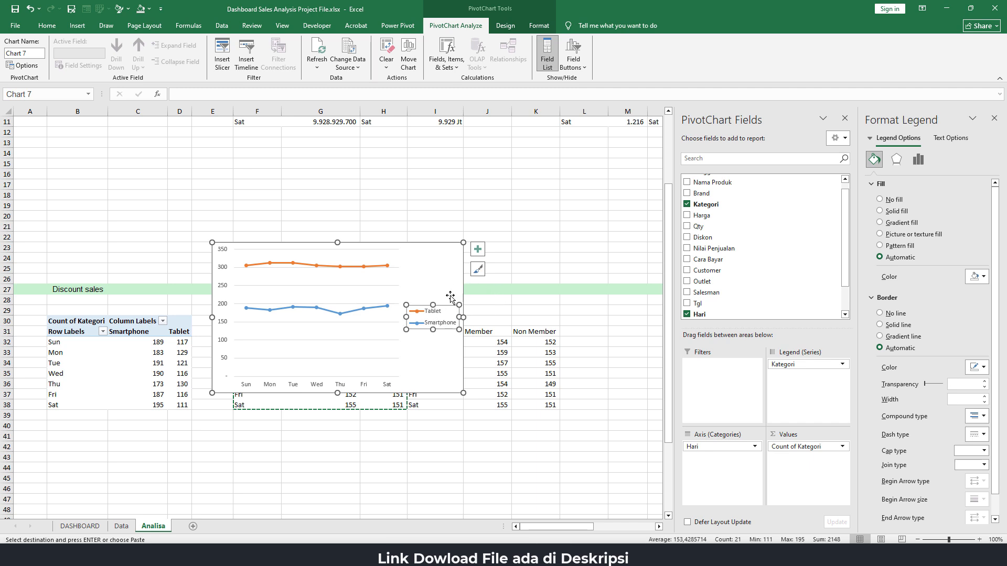
left_click(477, 250)
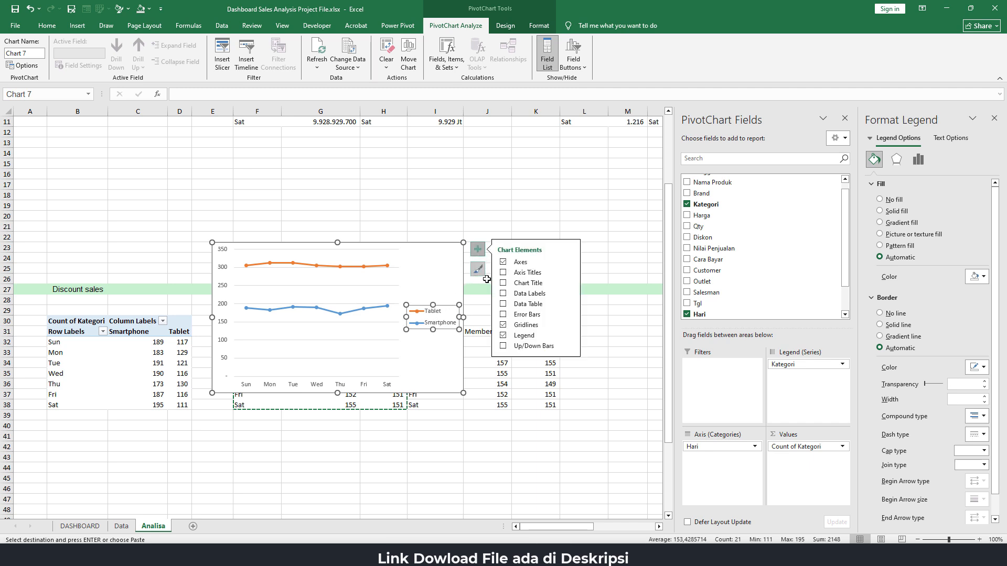
left_click(569, 336)
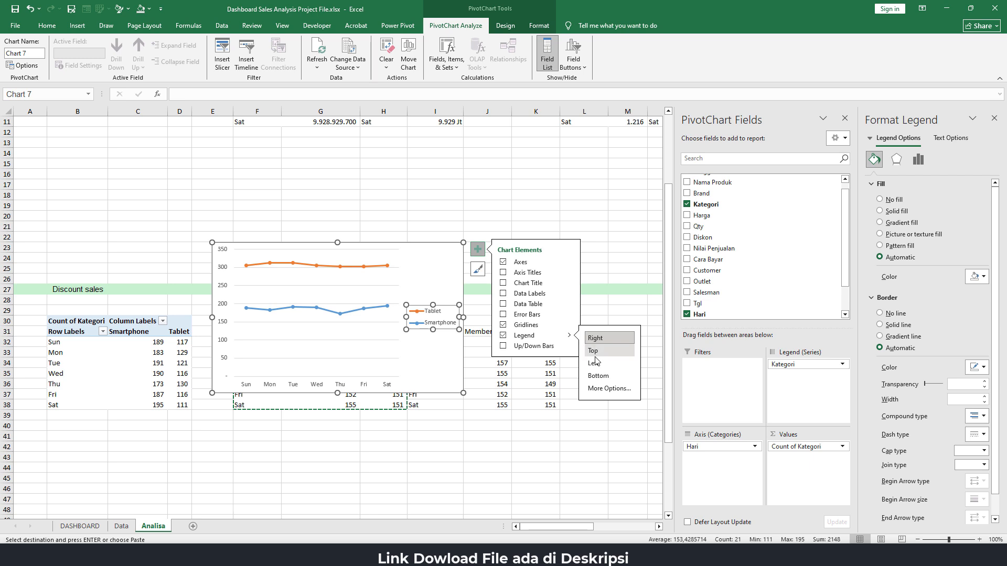
left_click(593, 351)
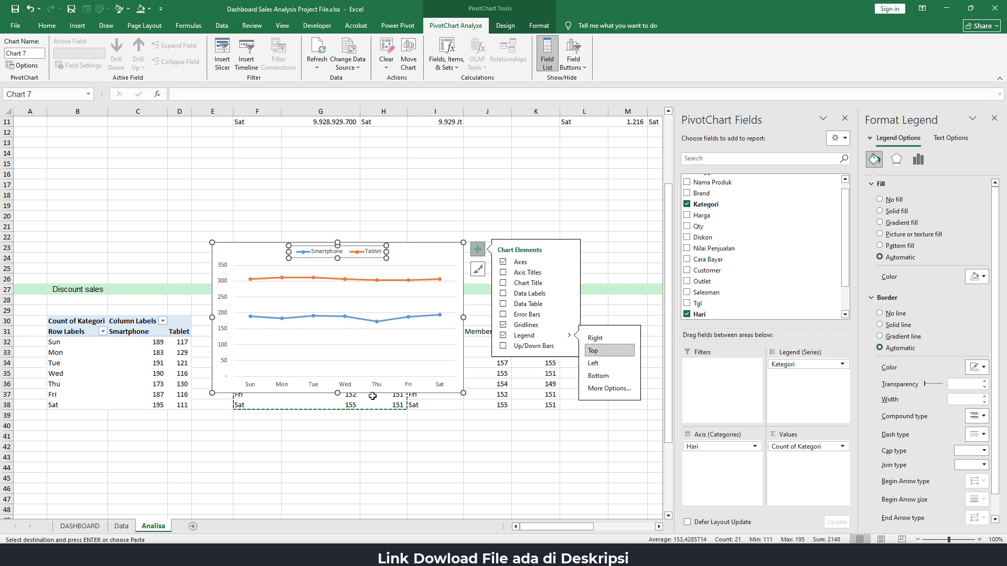
Set the Smartphone and Tablet chart area to no fill and no outline
left_click(442, 247)
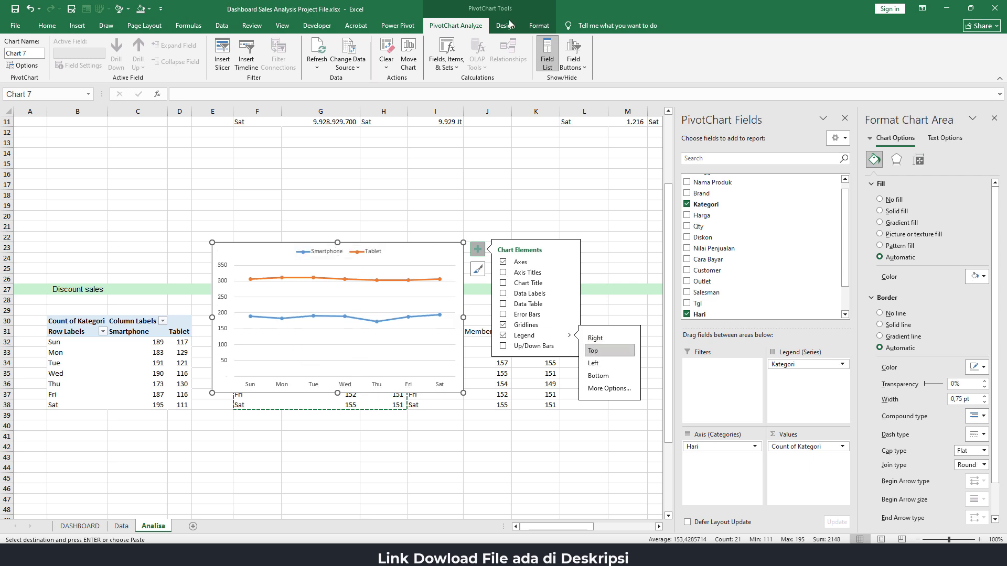
left_click(540, 28)
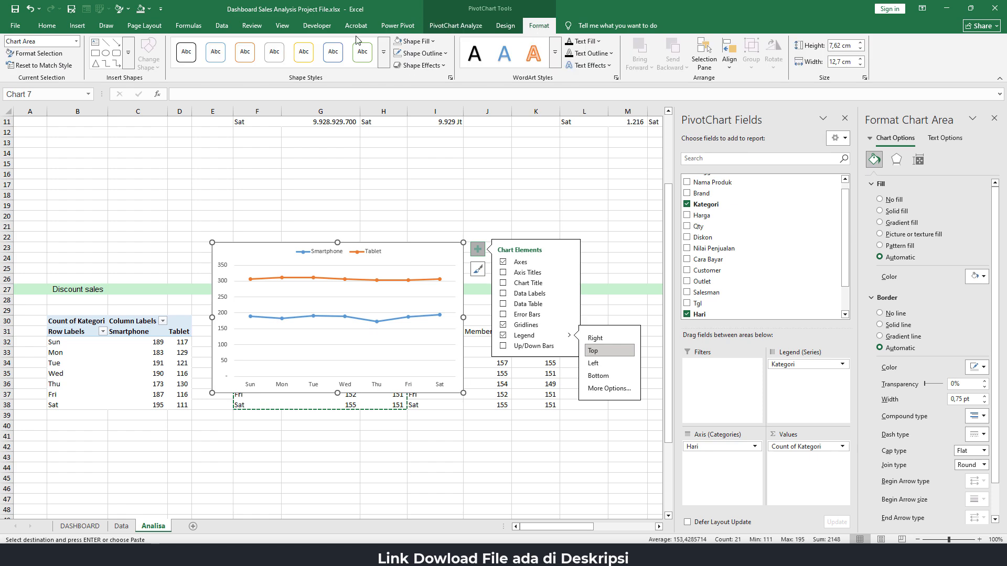
left_click(400, 42)
left_click(398, 53)
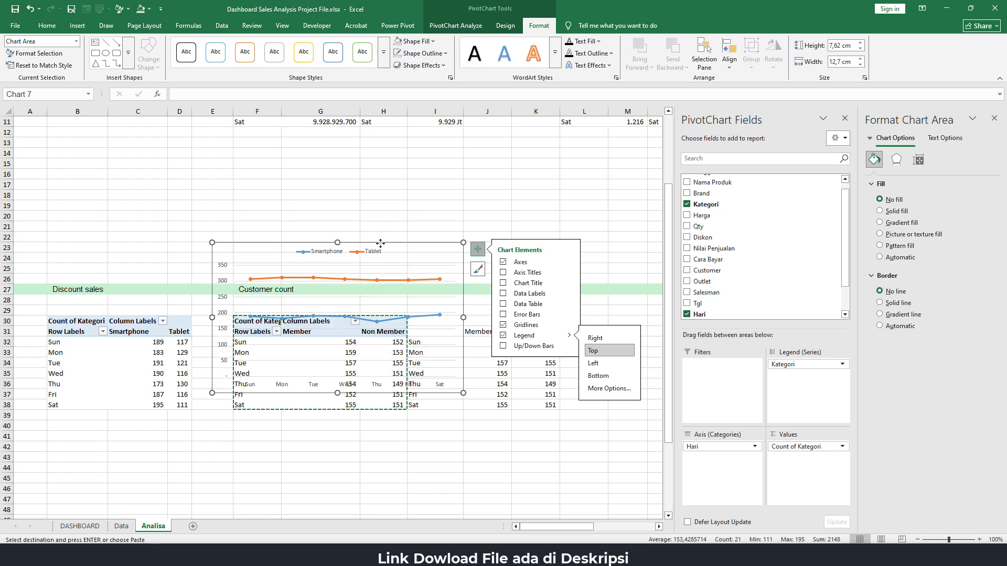
Cut the Smartphone and Tablet chart and paste it at G24 on the DASHBOARD sheet
key("ctrl+x")
left_click(80, 526)
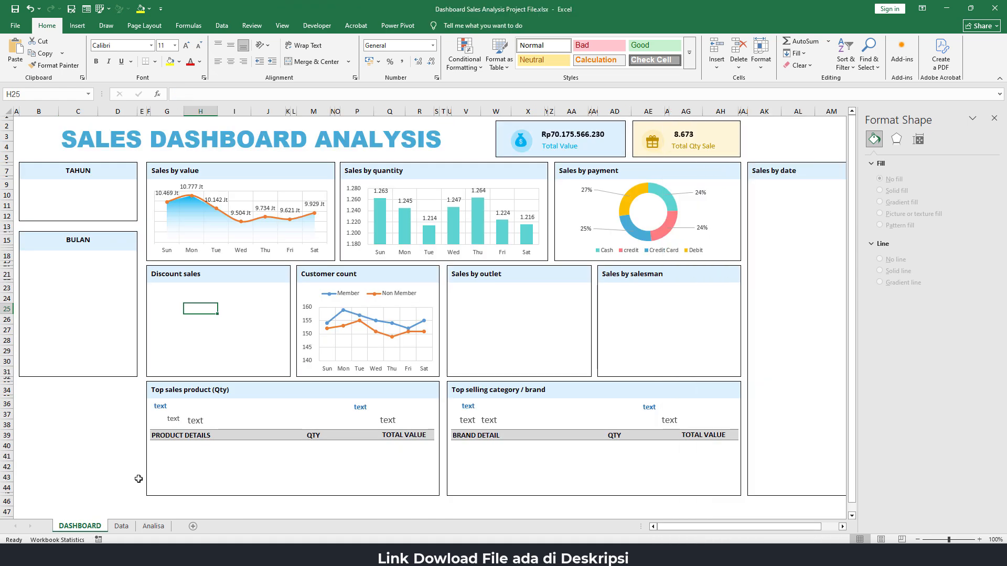
left_click(172, 299)
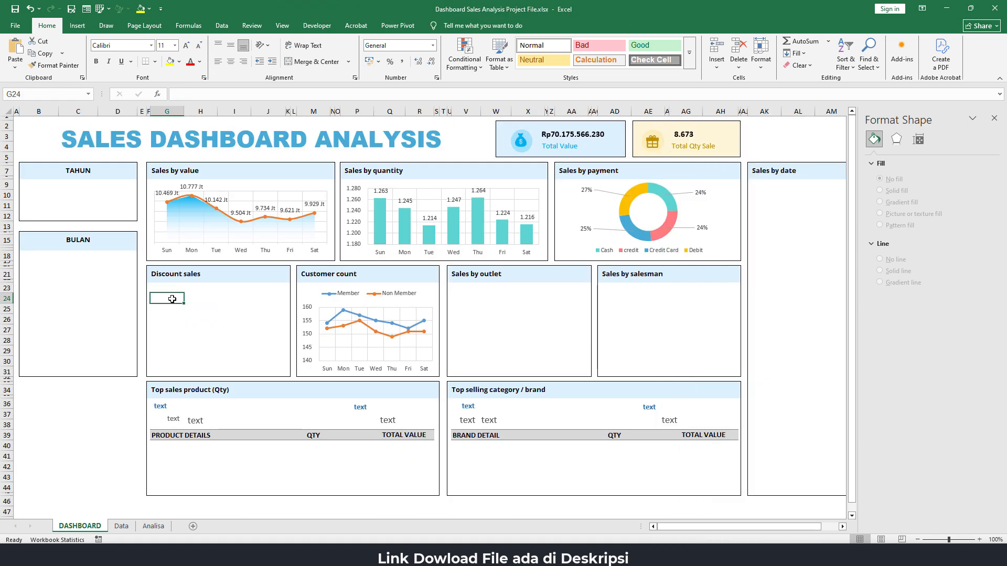
key("ctrl+v")
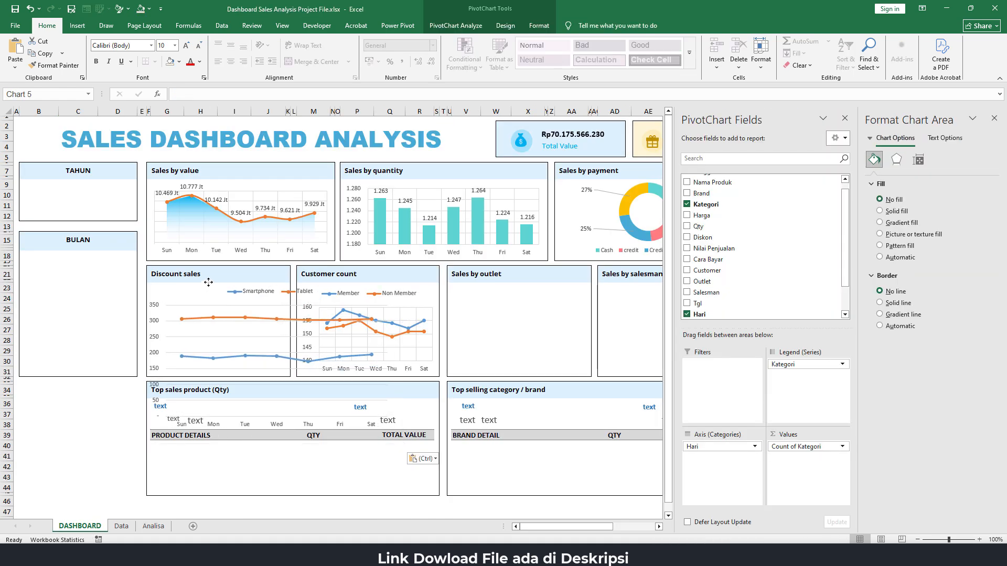
Move and resize the Smartphone and Tablet chart to fit inside the Discount sales panel
left_click(208, 282)
left_click_drag(393, 357, 290, 357)
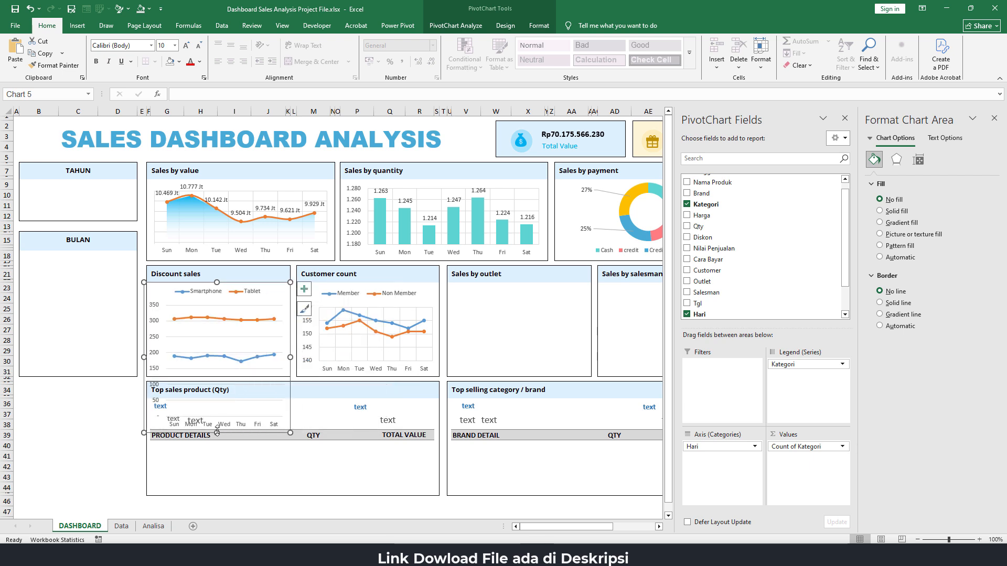
left_click_drag(217, 432, 217, 377)
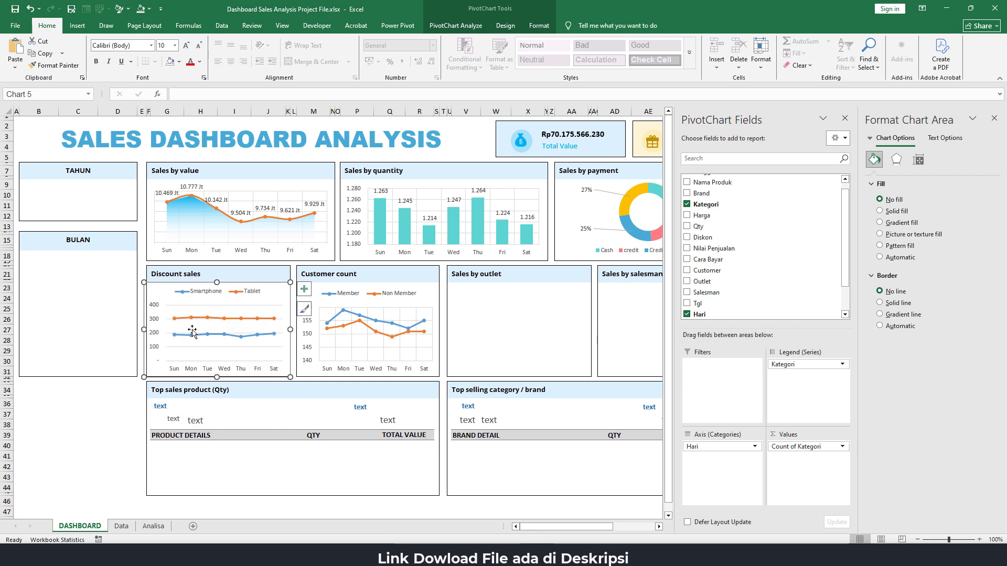
left_click_drag(144, 330, 146, 329)
left_click_drag(219, 282, 221, 284)
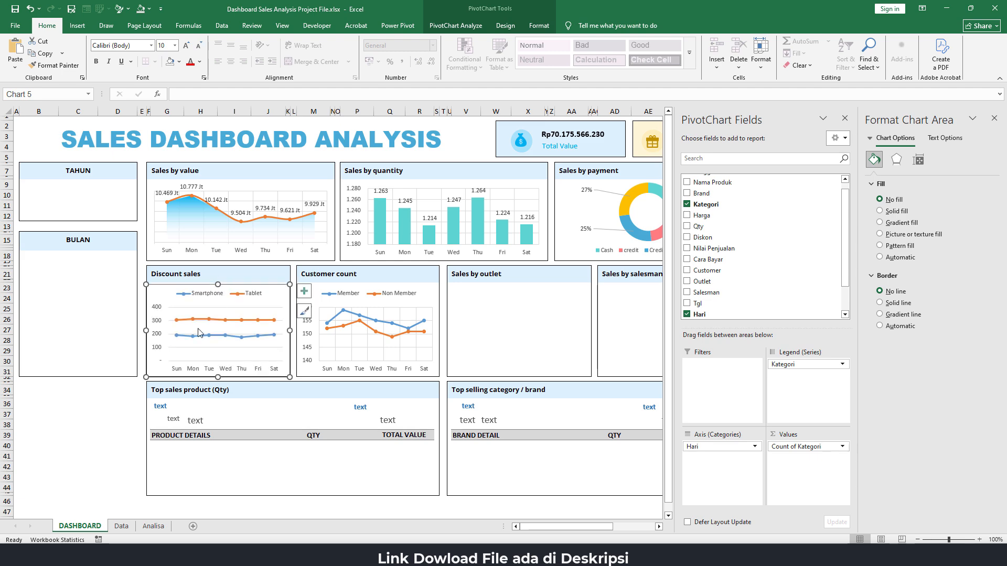
left_click(120, 411)
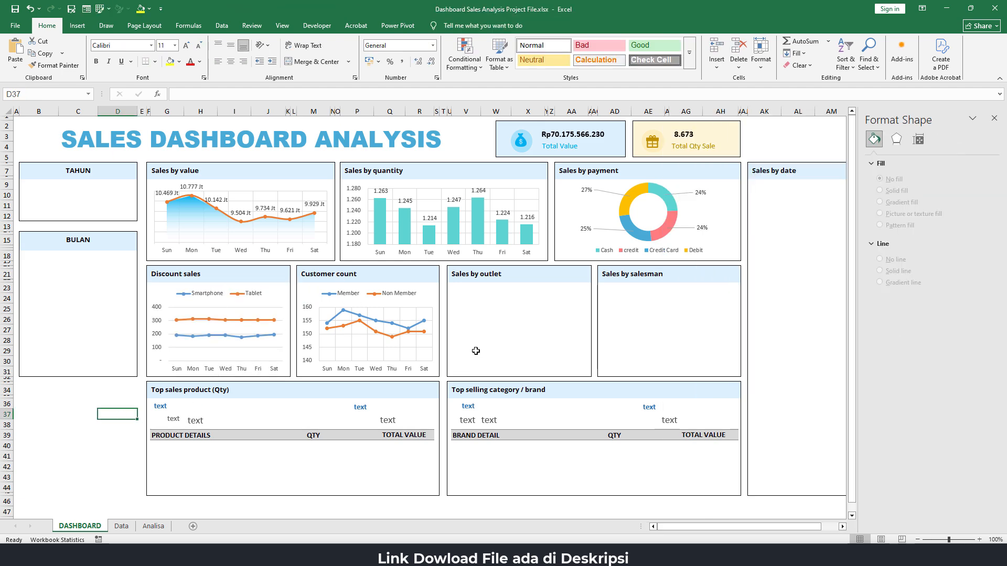
Return to the Analisa sheet and close the Format Shape pane
left_click(514, 299)
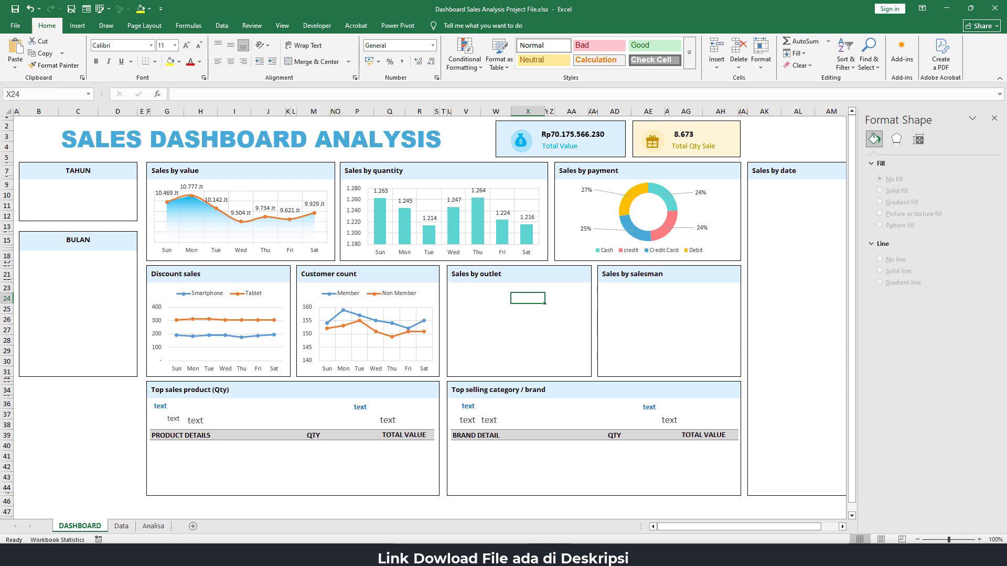
left_click(154, 526)
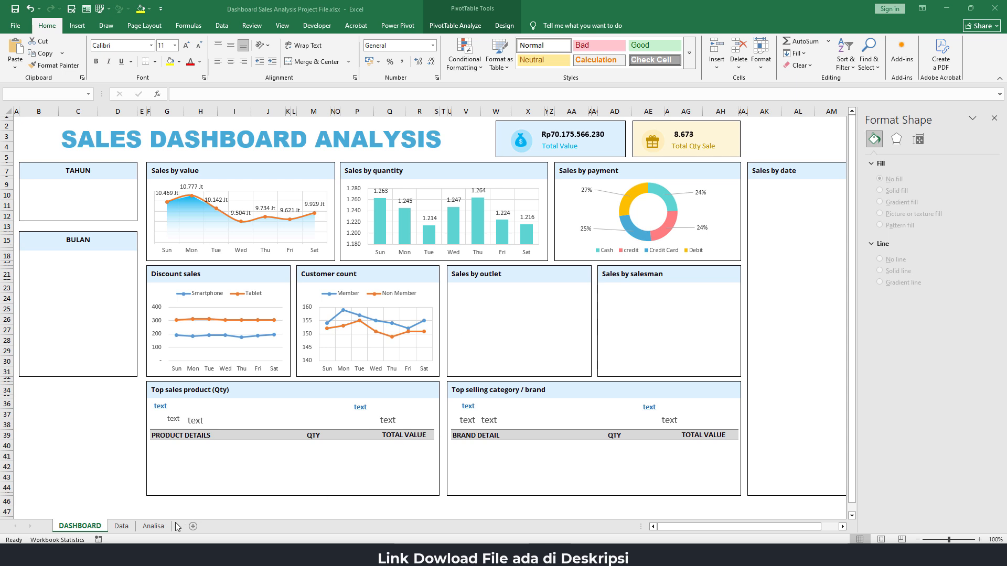
left_click(159, 528)
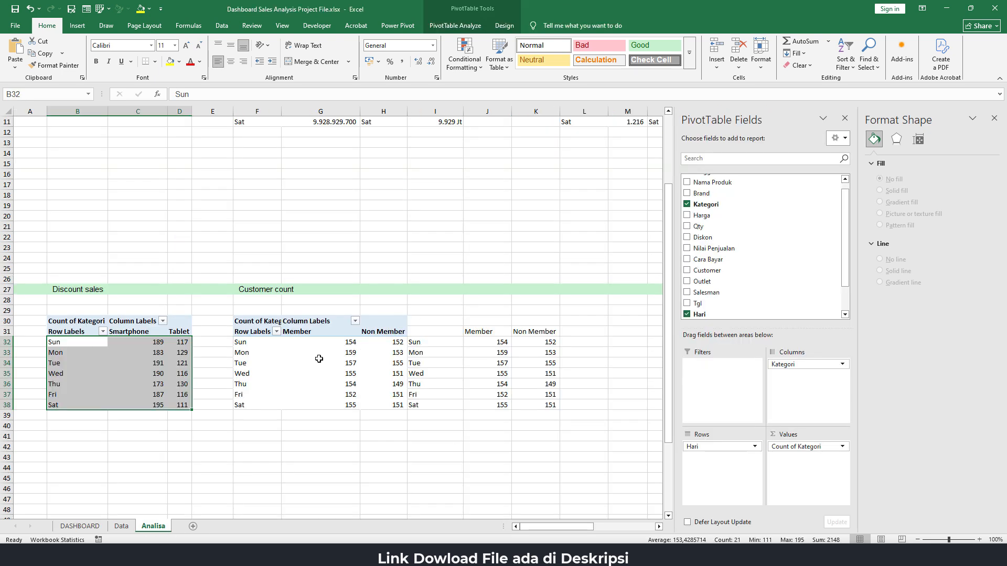
left_click_drag(547, 527, 630, 526)
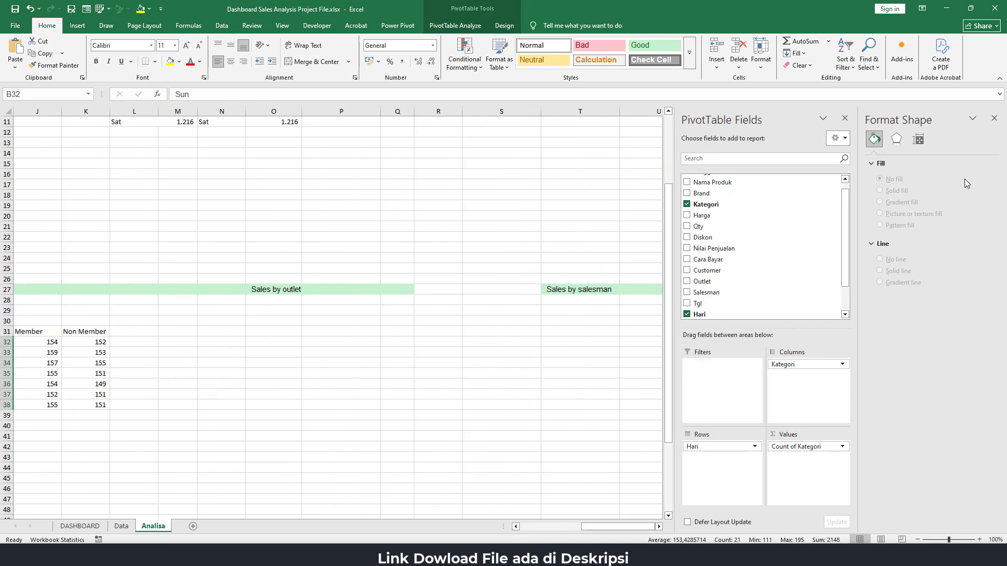
left_click(993, 122)
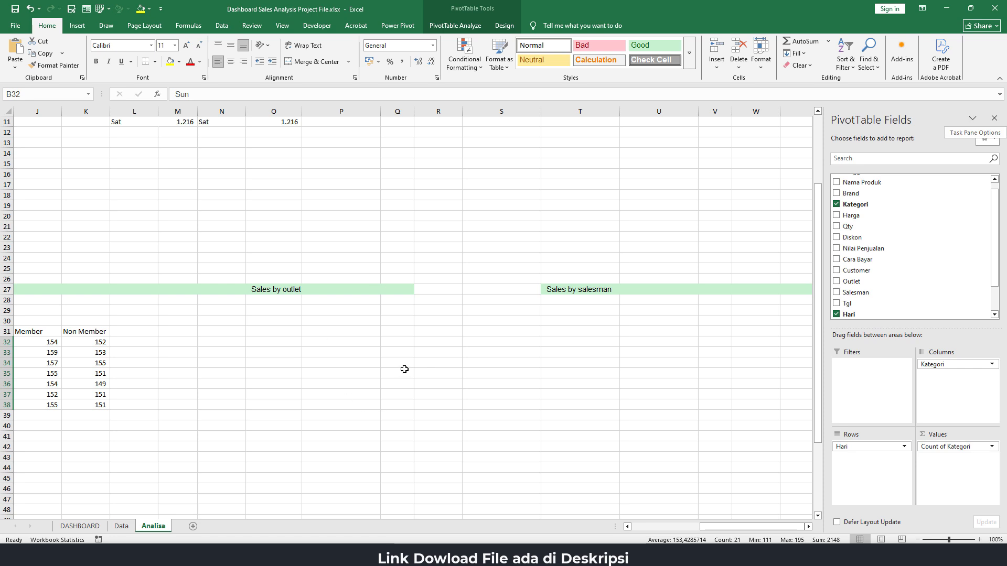
left_click(271, 373)
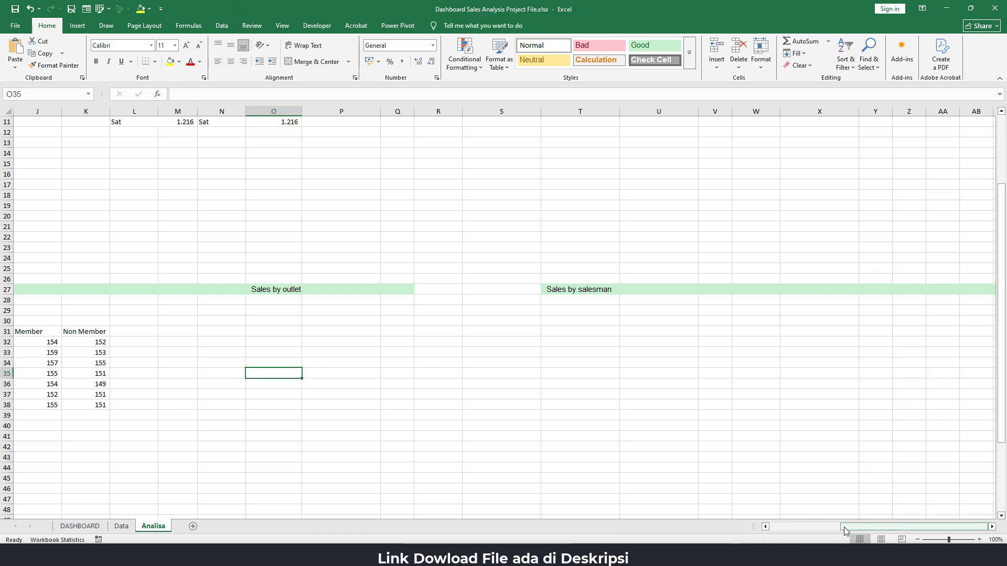
Copy the customer PivotTable F30:H38 and paste it at O31 under Sales by outlet
left_click_drag(844, 527, 818, 527)
left_click_drag(43, 326, 175, 413)
key("ctrl+c")
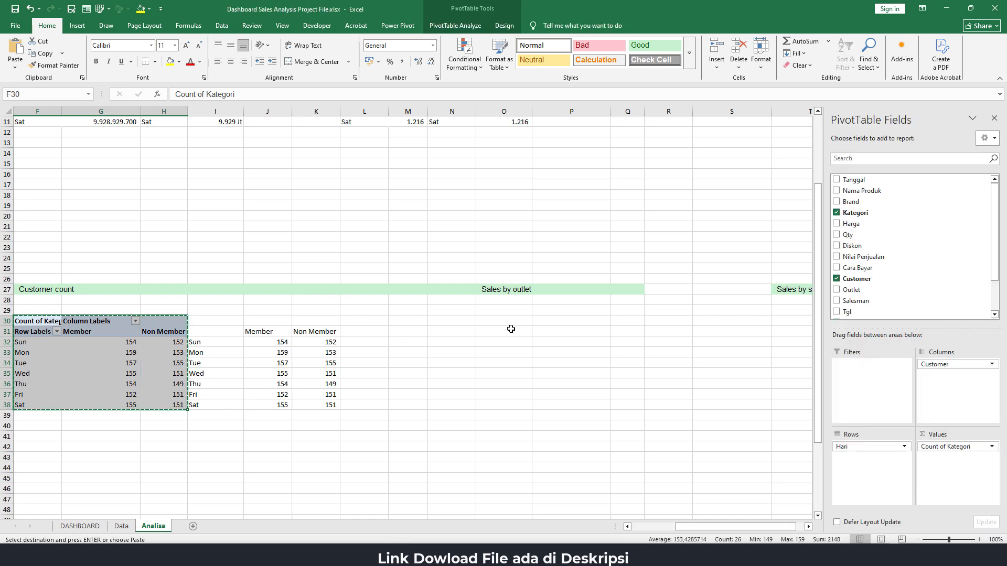
left_click(508, 328)
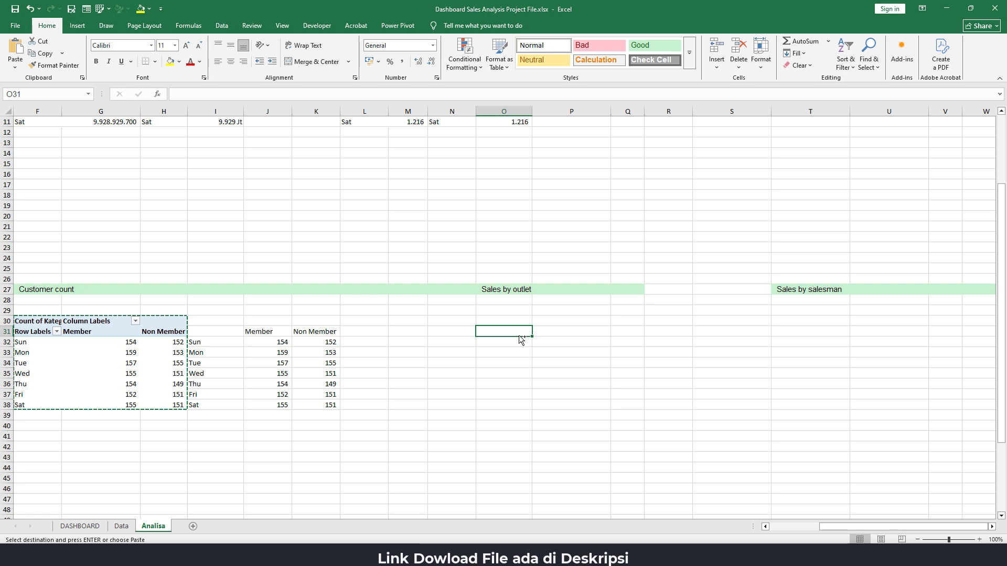
key("ctrl+v")
In the Sales by outlet PivotTable, replace Hari with Outlet in the rows and remove Customer and Count of Kategori
left_click(511, 365)
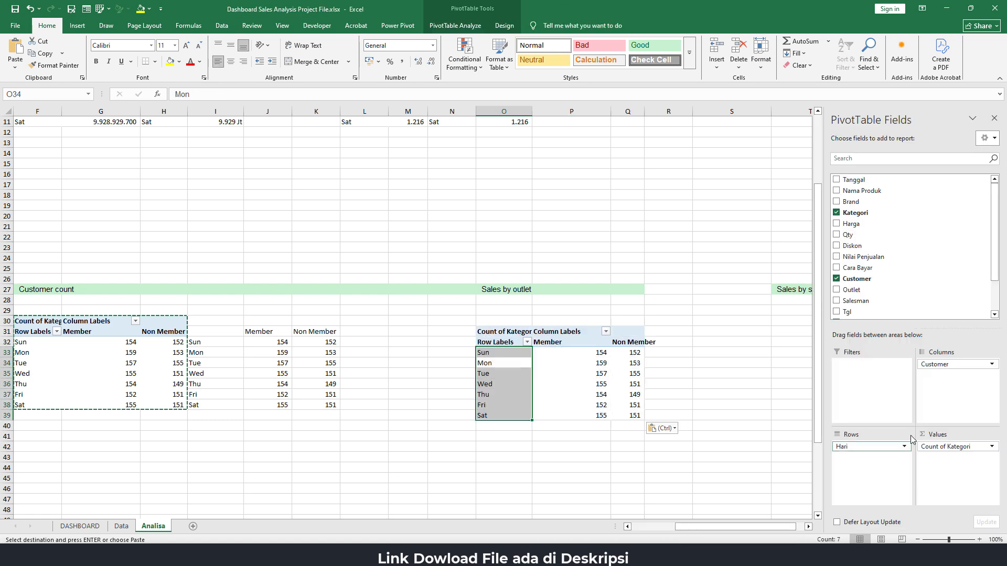
left_click_drag(936, 367, 782, 355)
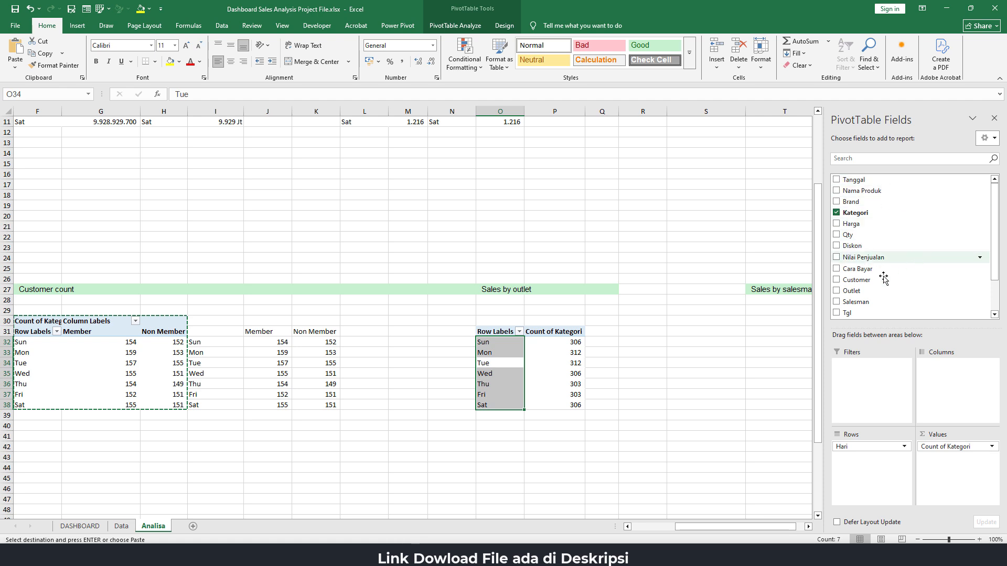
left_click_drag(852, 291, 715, 378)
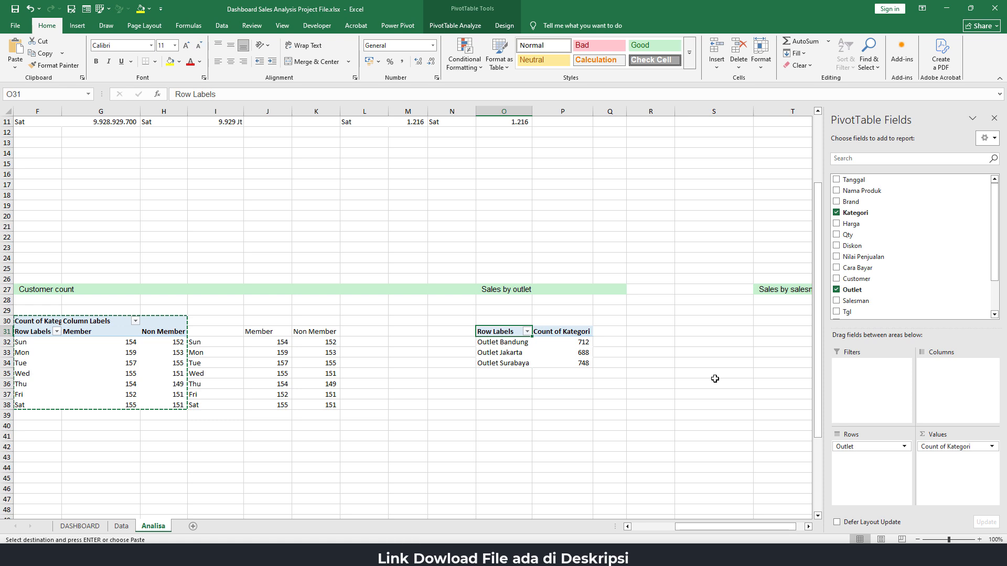
left_click_drag(948, 447, 697, 336)
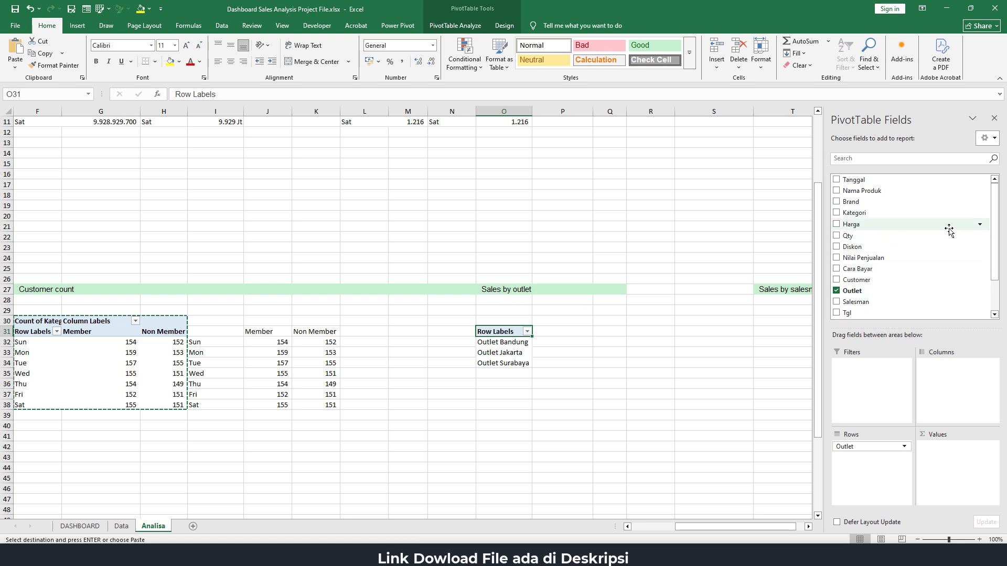
Add Nilai Penjualan to the outlet PivotTable's values and place a pasted copy of the reference outlet treemap just below the table
left_click_drag(897, 257, 944, 458)
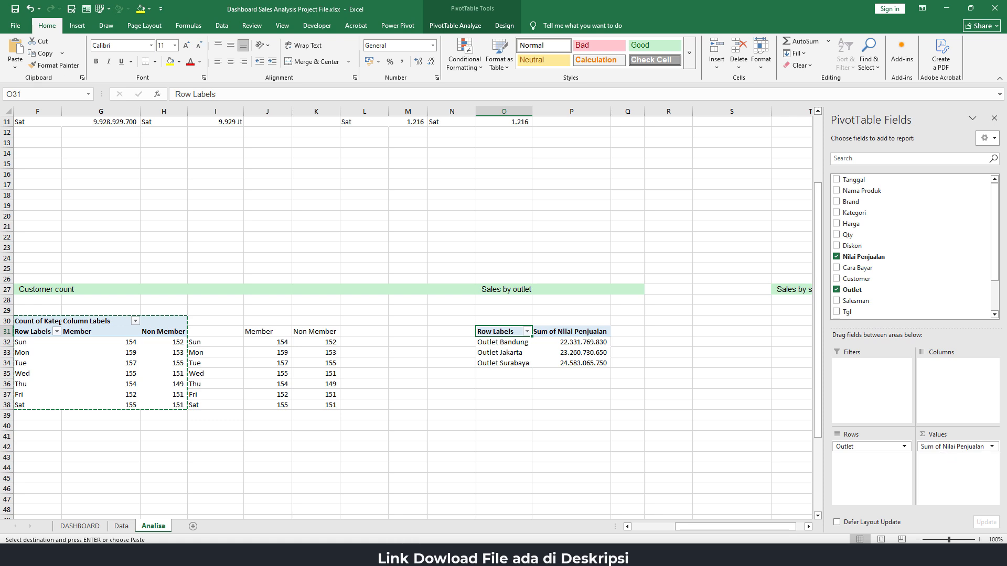
key("alt+Tab")
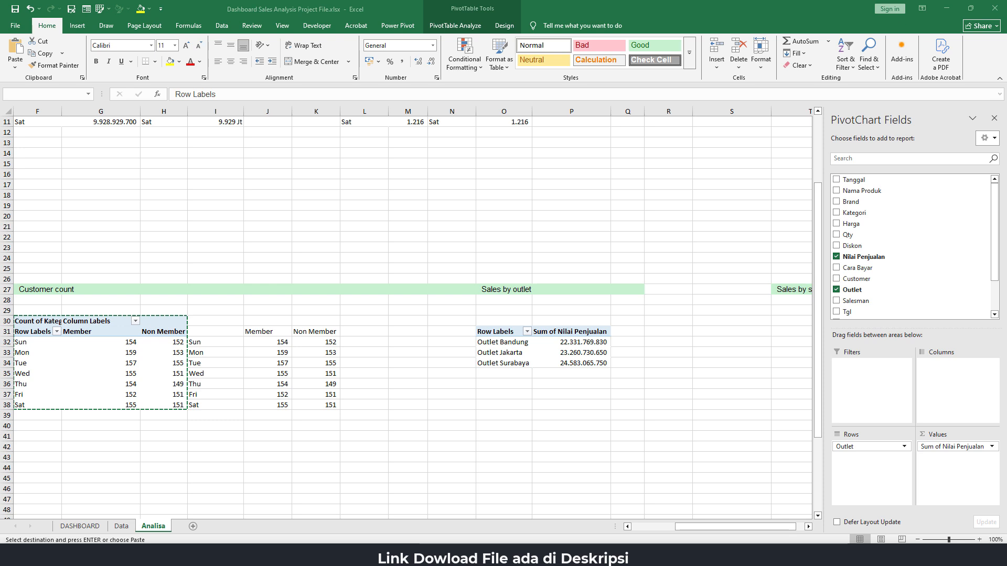
key("Escape")
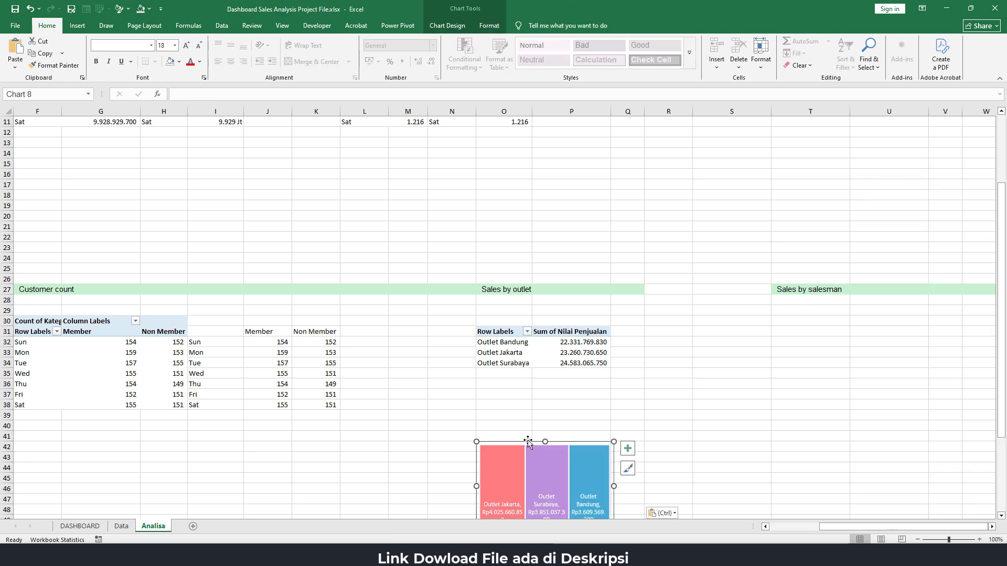
left_click_drag(528, 441, 529, 411)
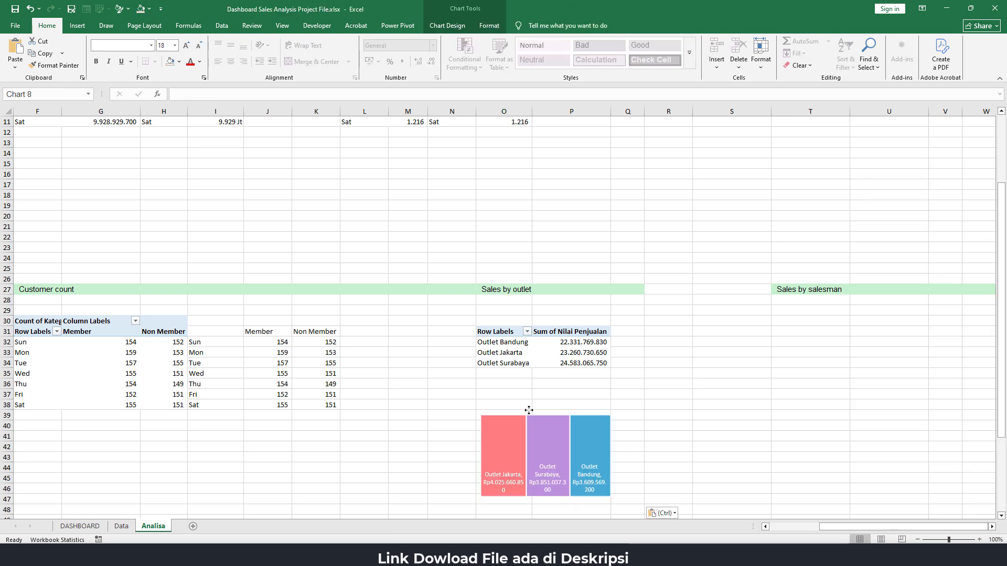
Link Q32 to the first outlet name with =O32 and fill the formula down to Q34
left_click(630, 345)
type("=")
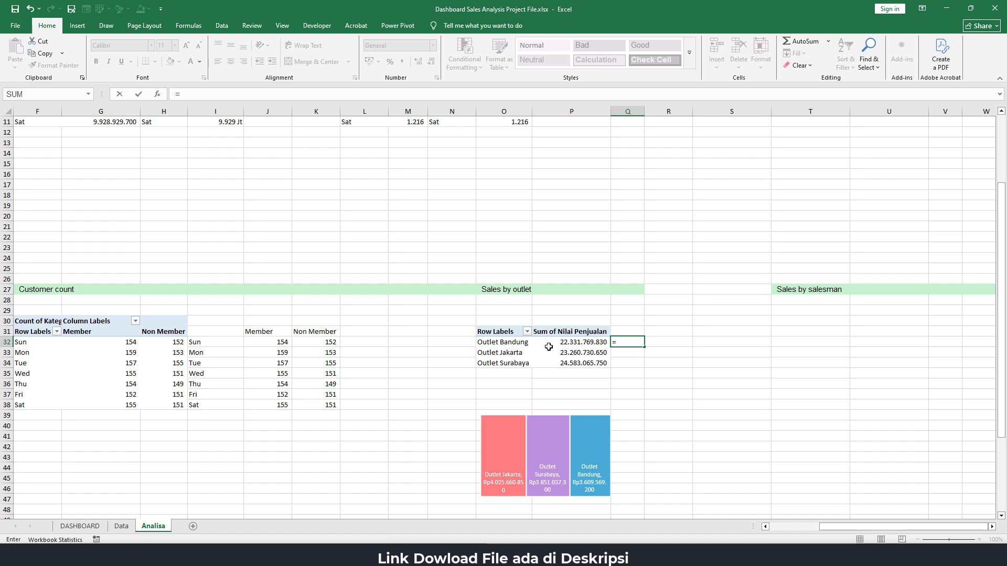
left_click(526, 343)
key("ctrl+Return")
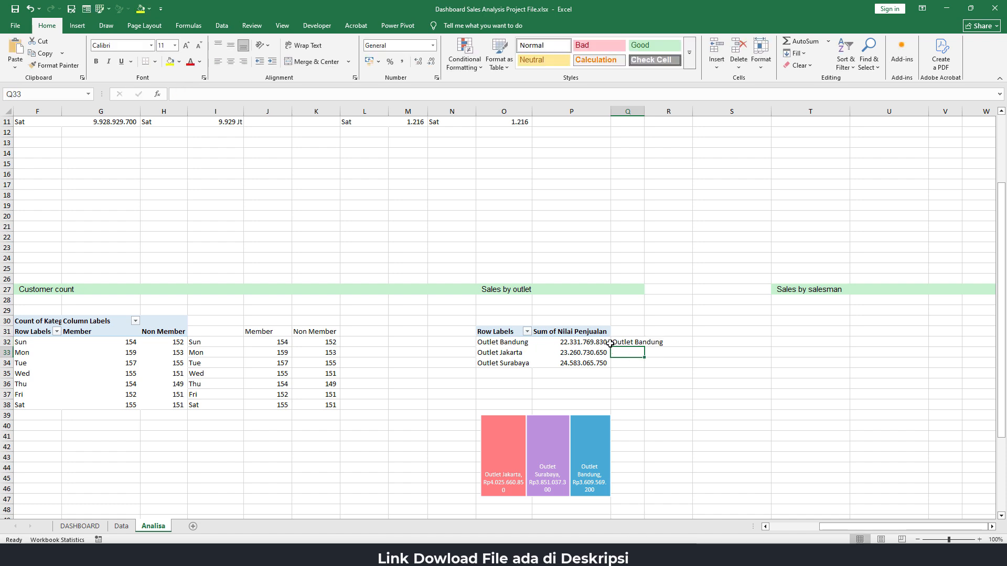
left_click_drag(645, 347, 645, 367)
Try to insert a treemap chart directly from the PivotTable cells O32:P34
left_click_drag(504, 342, 585, 361)
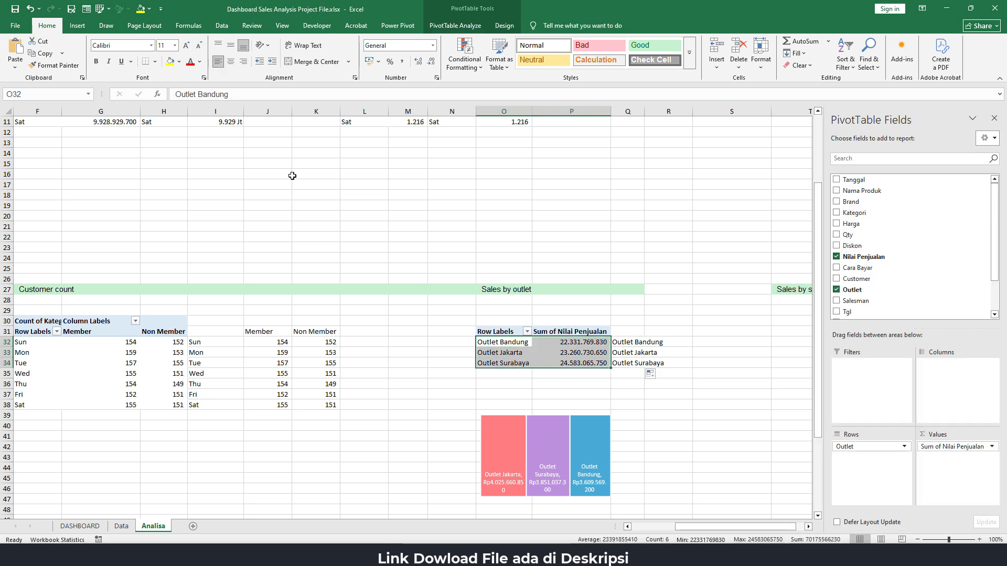
left_click(77, 25)
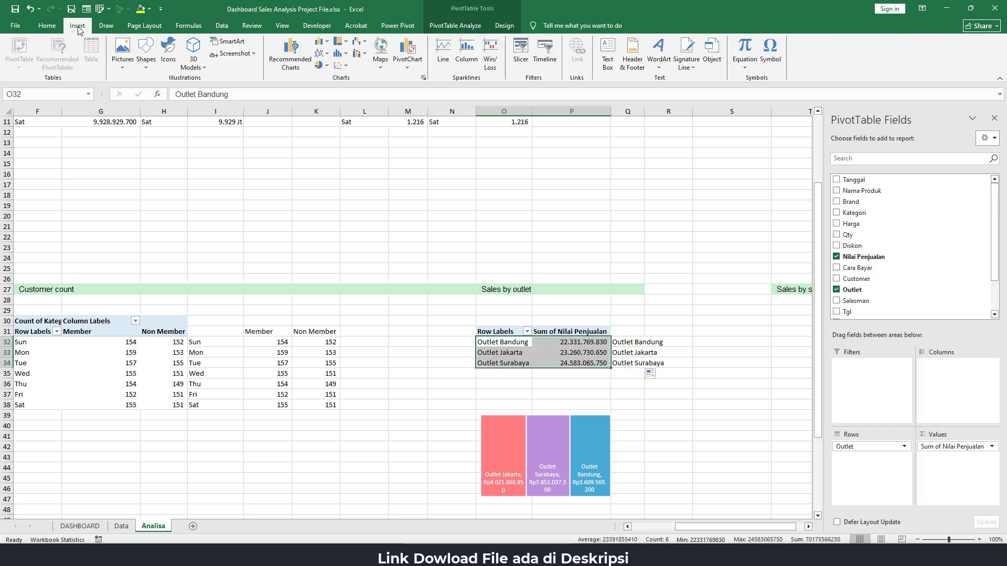
left_click(339, 41)
left_click(354, 78)
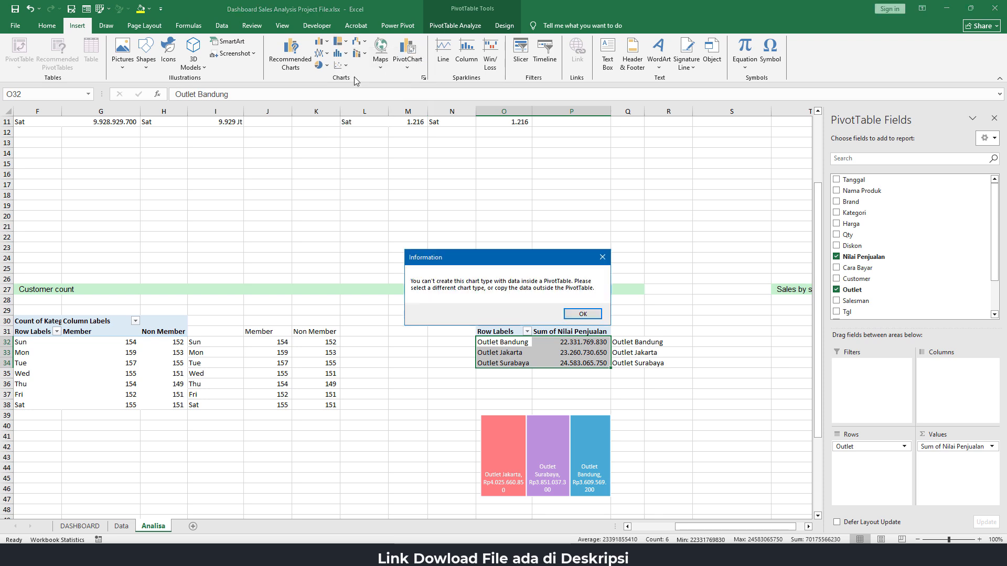
left_click(587, 318)
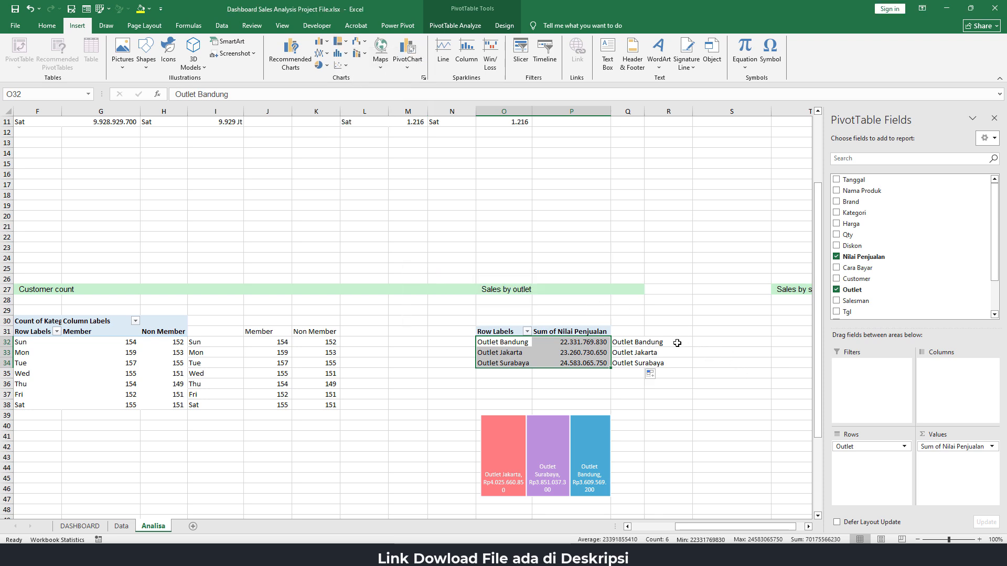
Link R32 to the first outlet's sales with =P32, fill it down to R34, and autofit column Q to the outlet names
left_click(677, 343)
type("=")
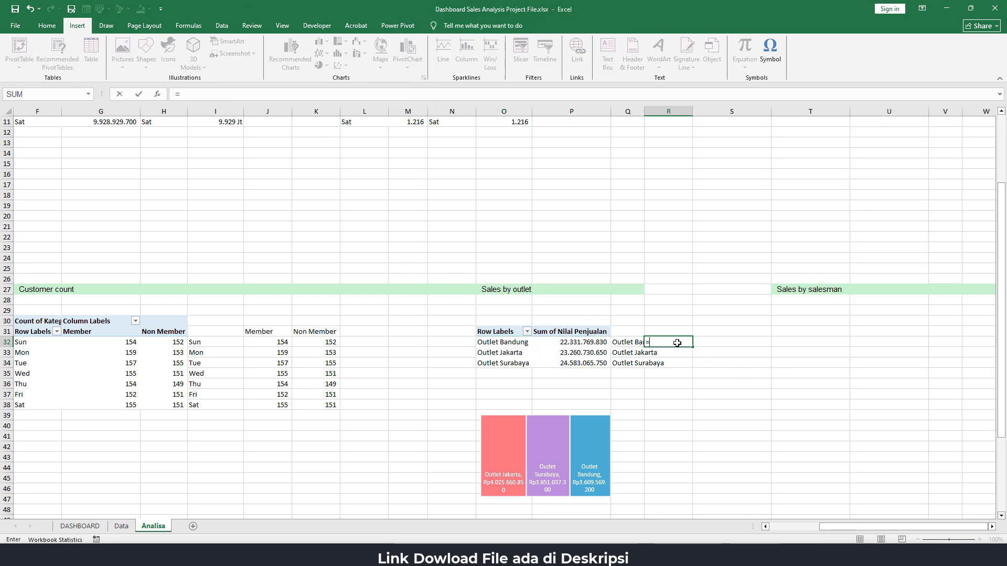
left_click(564, 345)
key("Return")
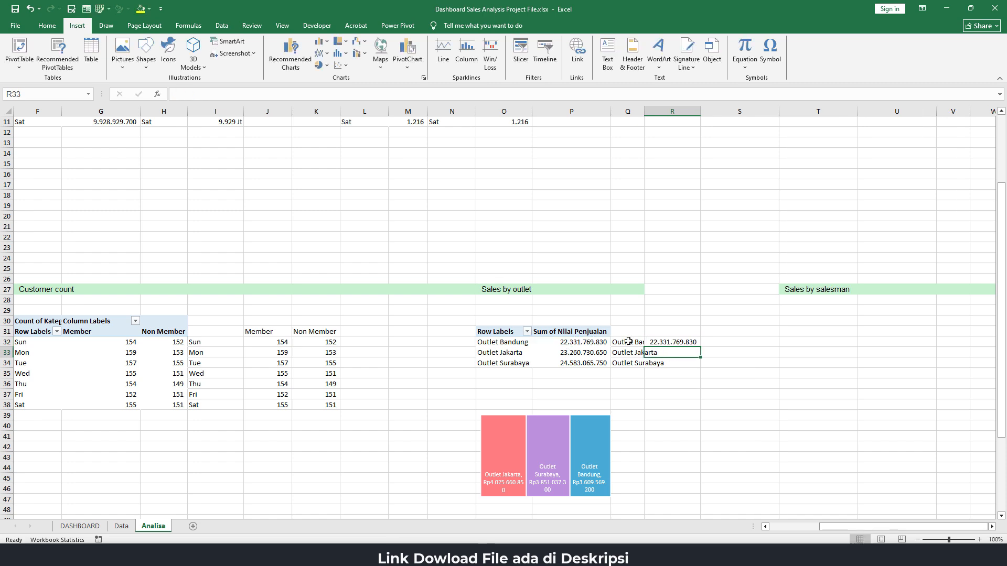
left_click(684, 343)
left_click_drag(701, 346, 701, 368)
left_click(630, 344)
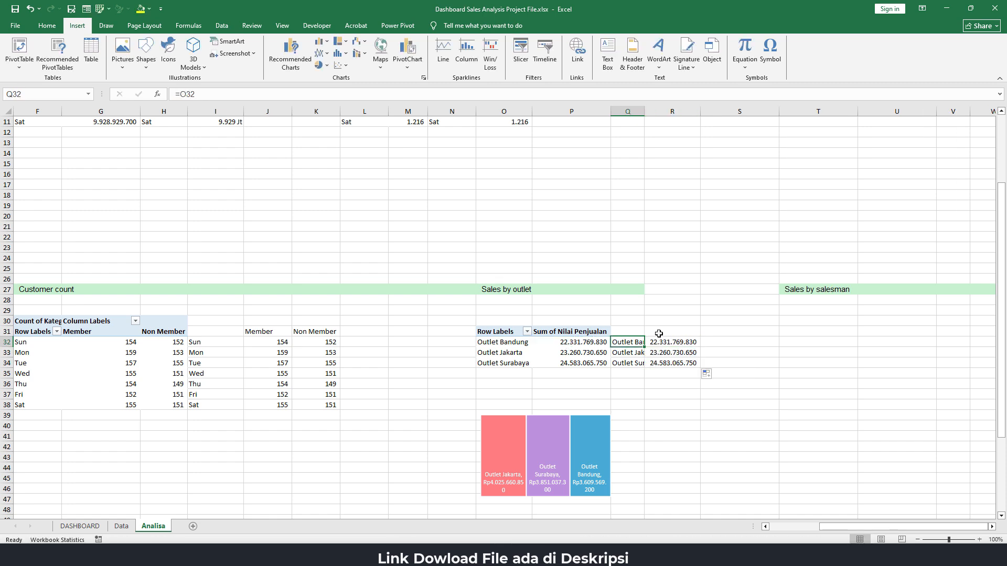
double_click(644, 111)
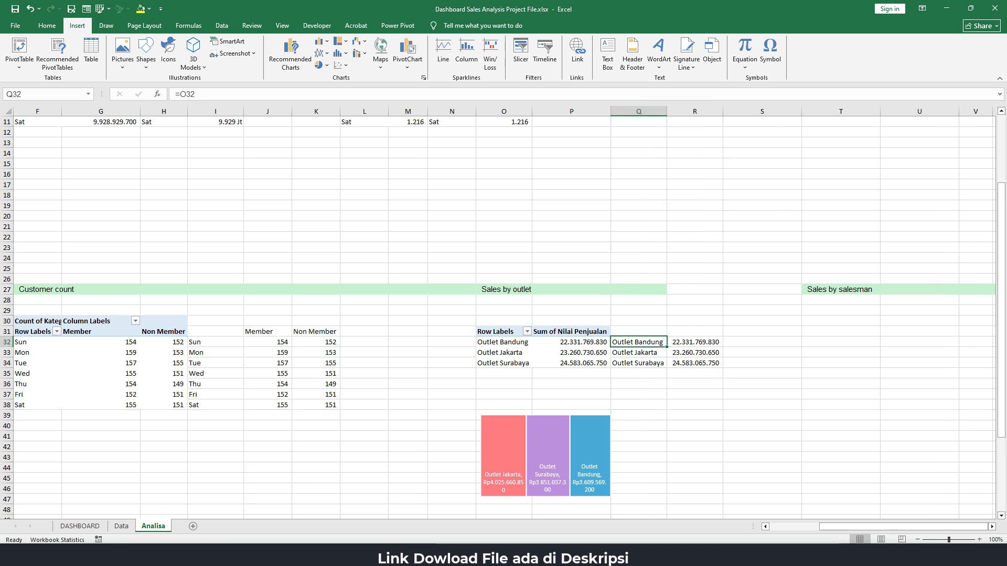
Copy the number format of quantity cell O5 onto the linked outlet sales in R32:R34
left_click(703, 342)
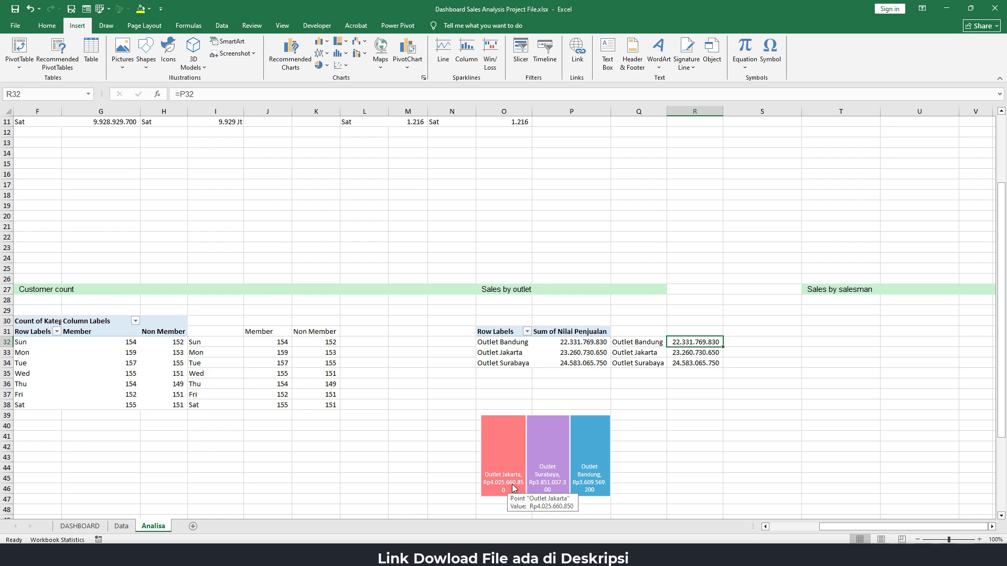
scroll(522, 485, "up", 4)
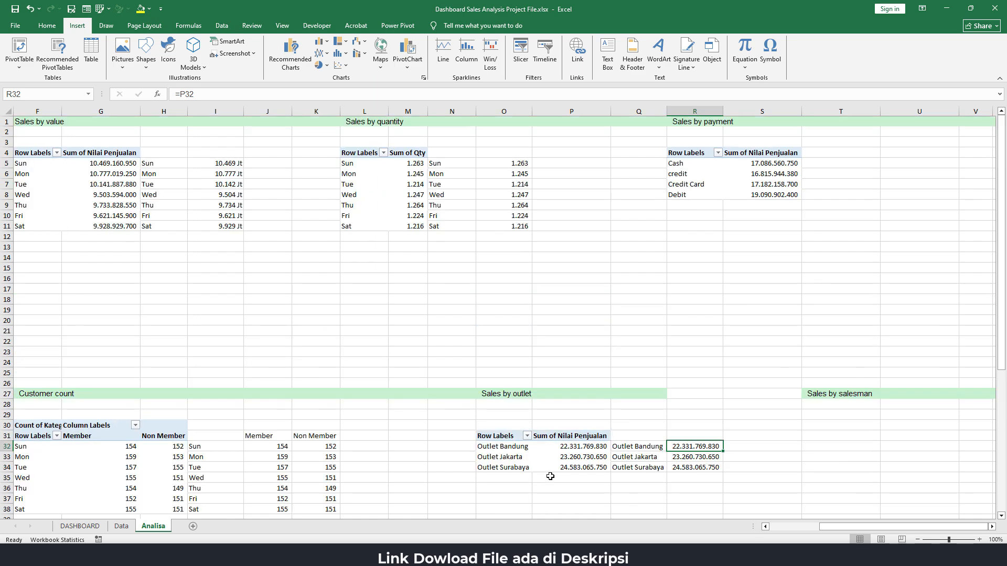
left_click(519, 165)
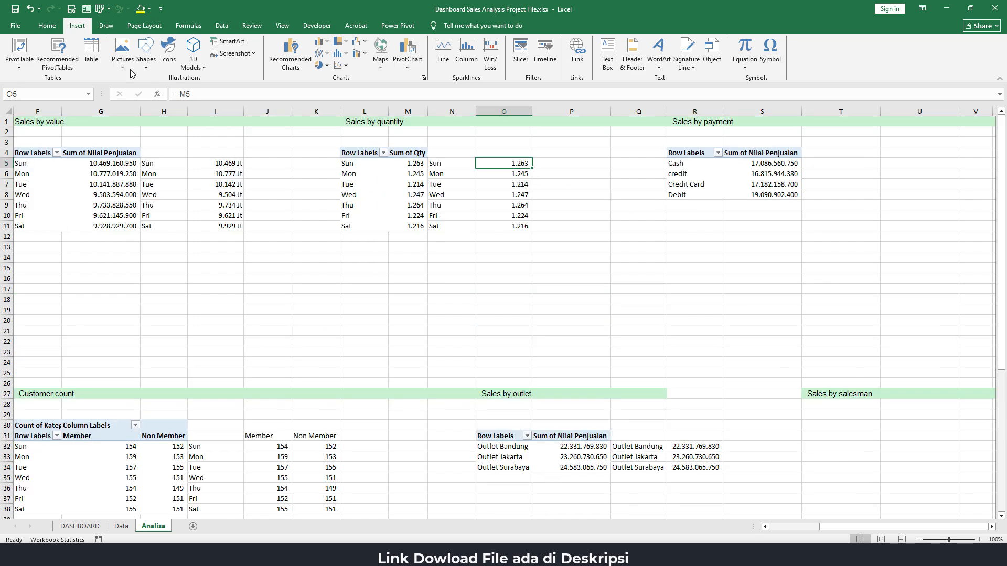
left_click(47, 27)
left_click(73, 66)
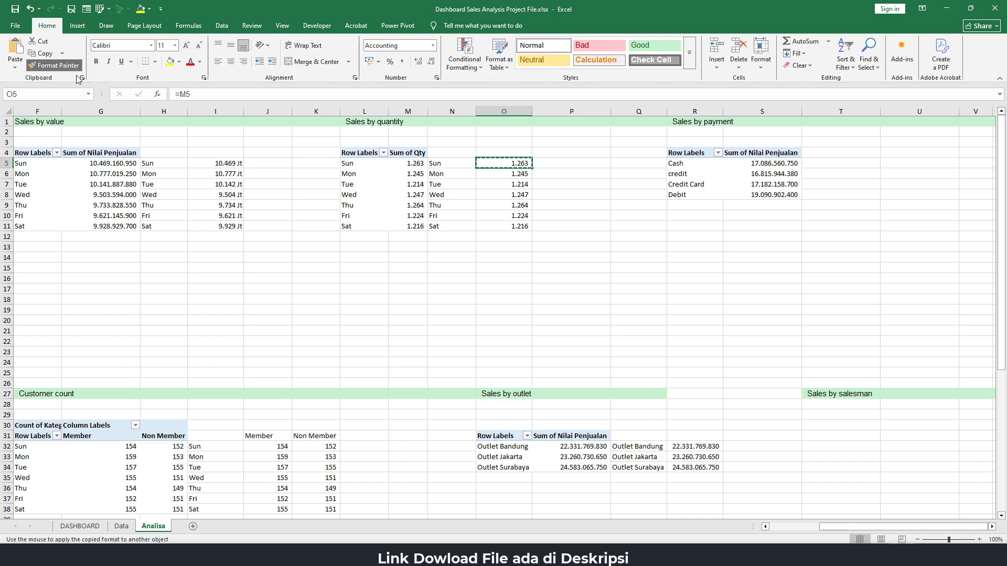
scroll(645, 379, "down", 4)
left_click_drag(700, 343, 701, 365)
scroll(702, 374, "up", 4)
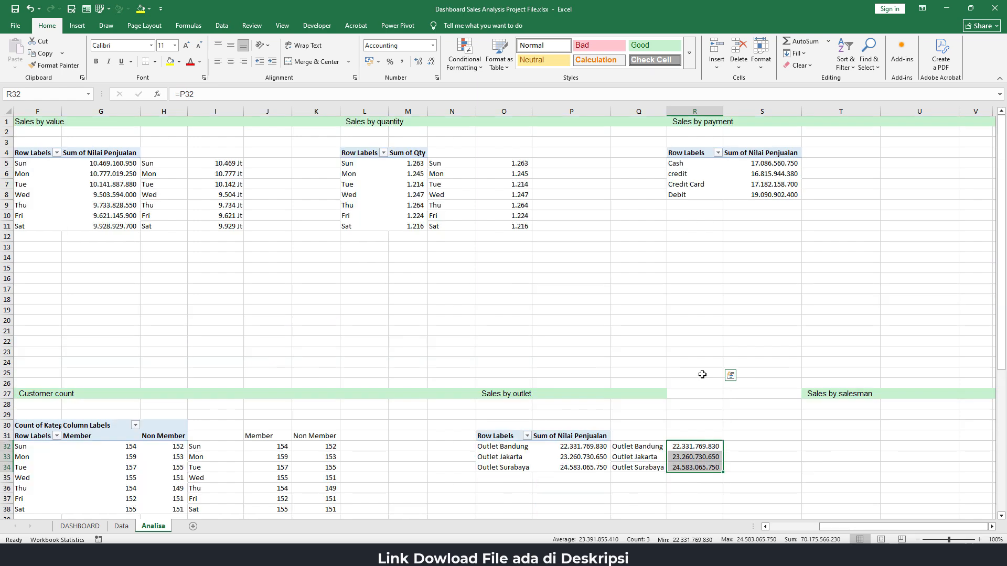
Copy the custom Jt number format from cell I5 onto the linked outlet sales in R32:R34
left_click(224, 166)
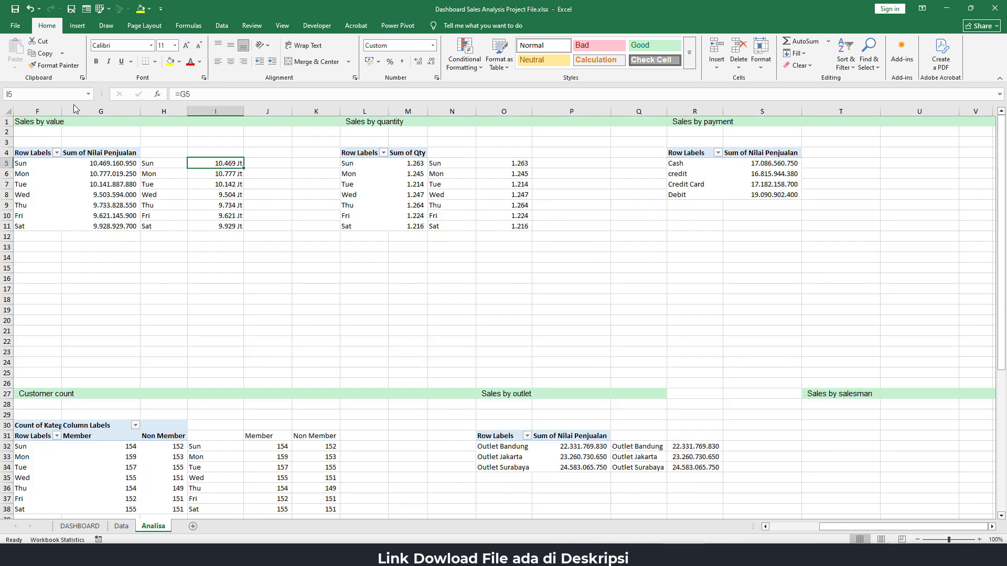
left_click(54, 65)
left_click_drag(693, 447, 697, 470)
scroll(622, 428, "down", 3)
left_click(684, 397)
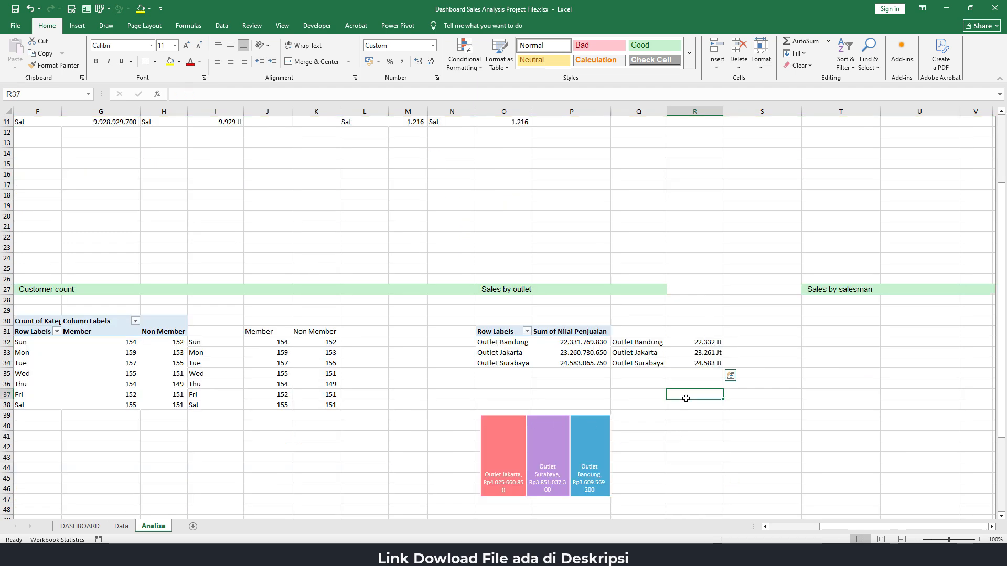
Insert a treemap chart from the linked outlet data in Q32:R34
left_click_drag(641, 348, 698, 363)
left_click(79, 27)
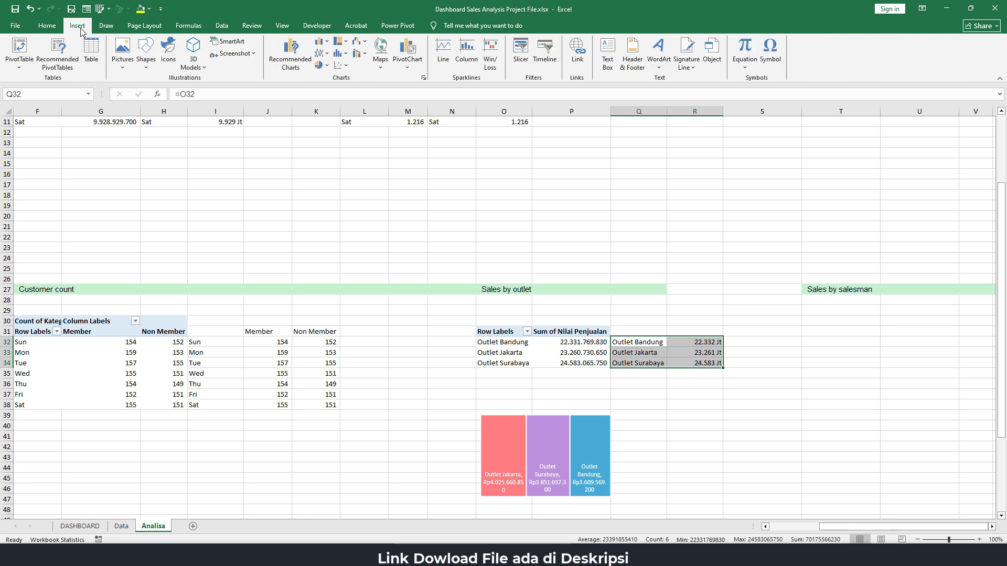
left_click(348, 42)
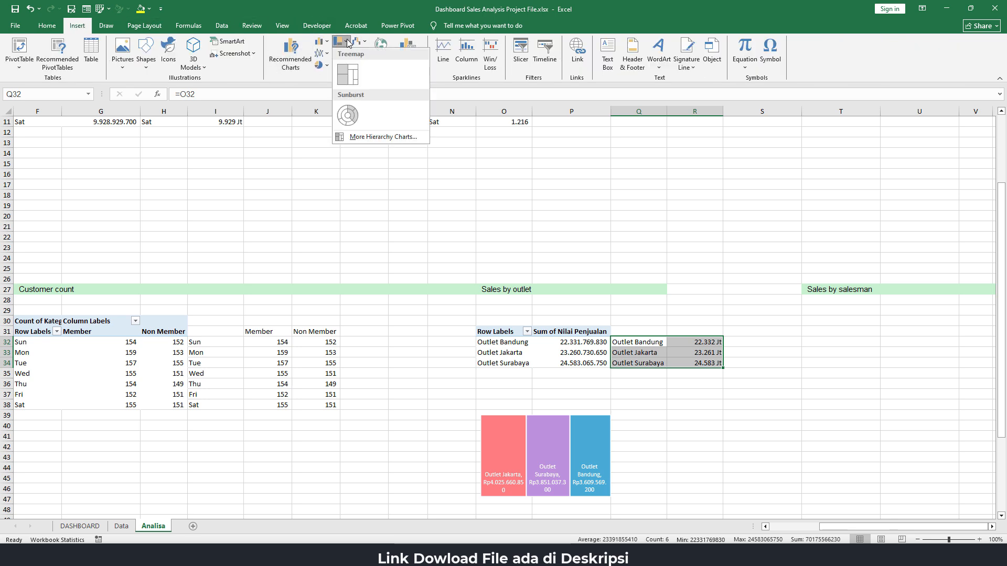
left_click(347, 74)
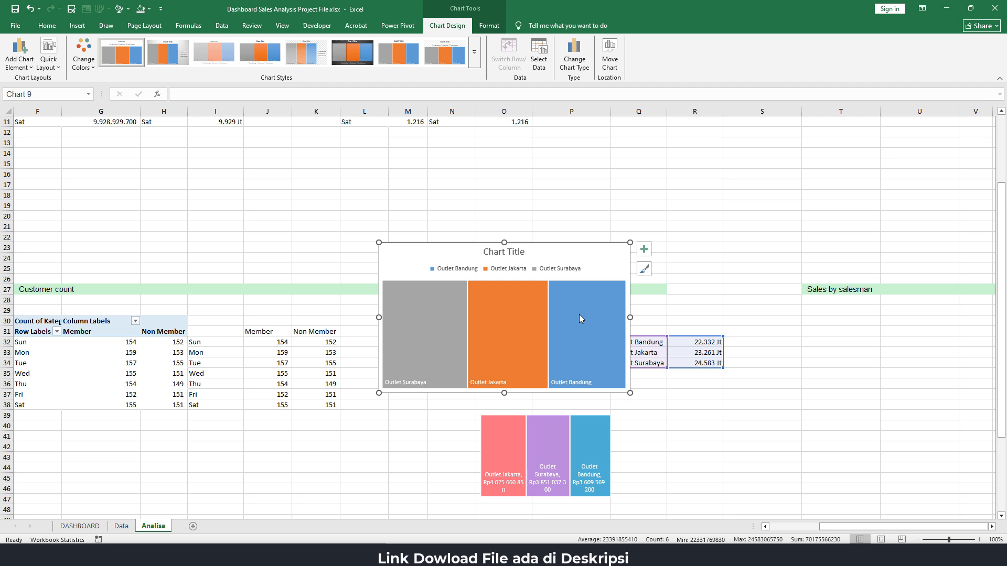
Remove the chart title and the legend from the new outlet treemap
left_click(513, 257)
key("Delete")
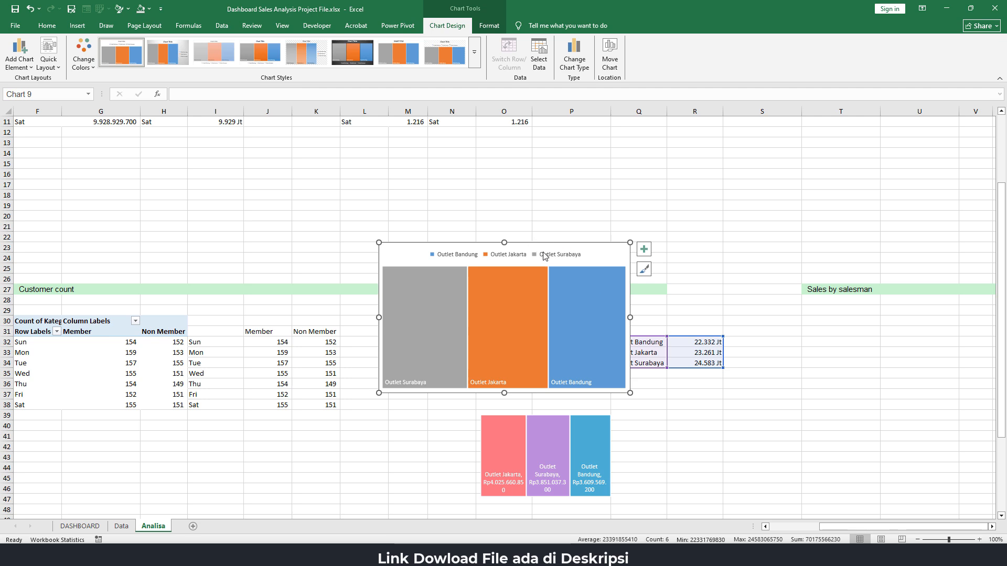
left_click(502, 257)
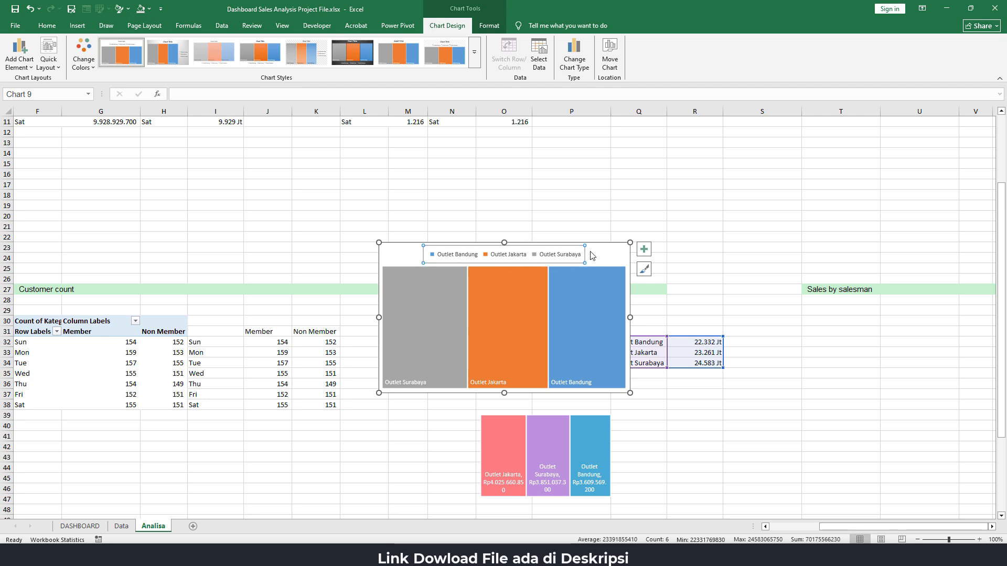
left_click(644, 252)
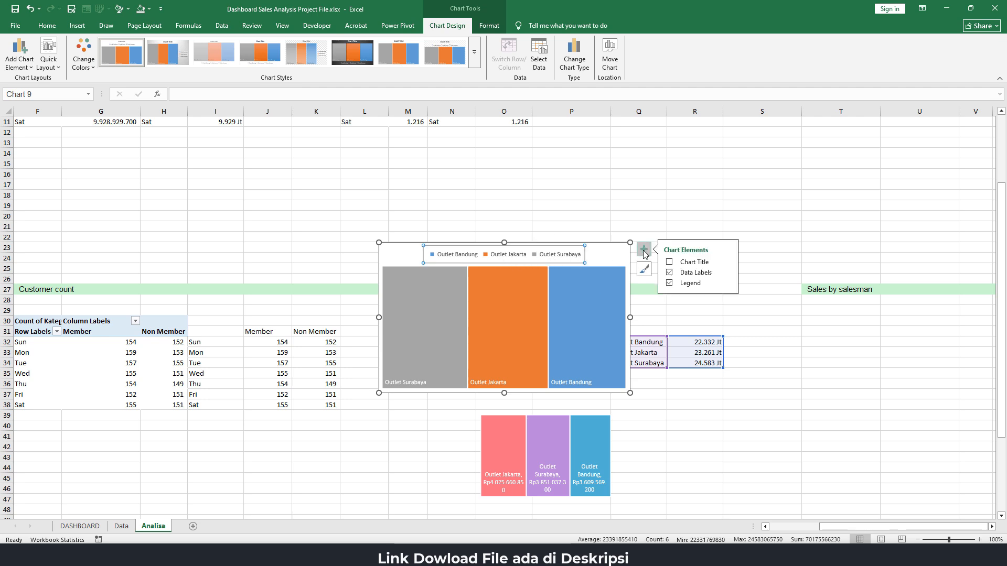
left_click(669, 284)
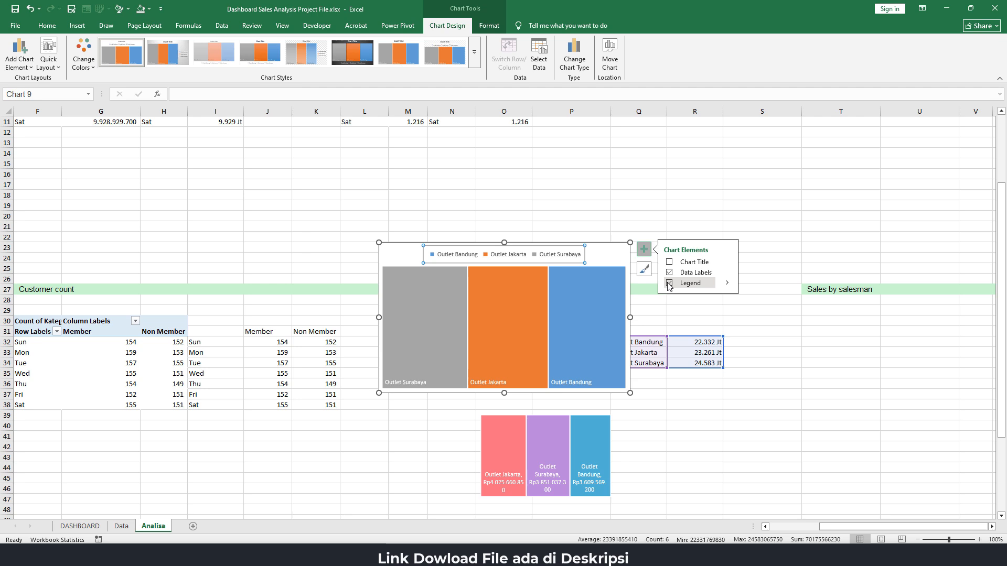
Select only the Outlet Surabaya tile of the treemap and fill it with the recent coral pink color
double_click(434, 291)
left_click(435, 294)
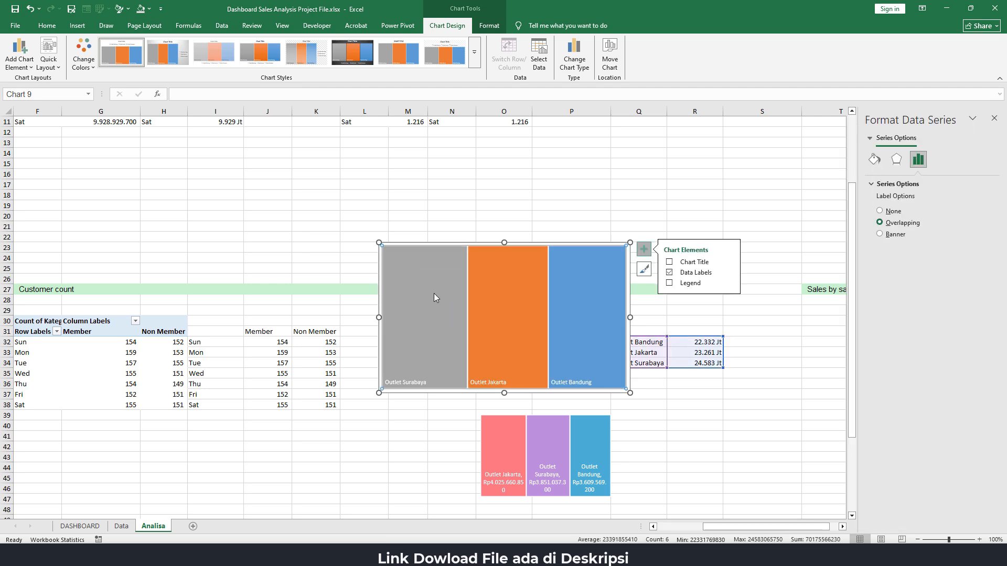
left_click(433, 294)
right_click(432, 294)
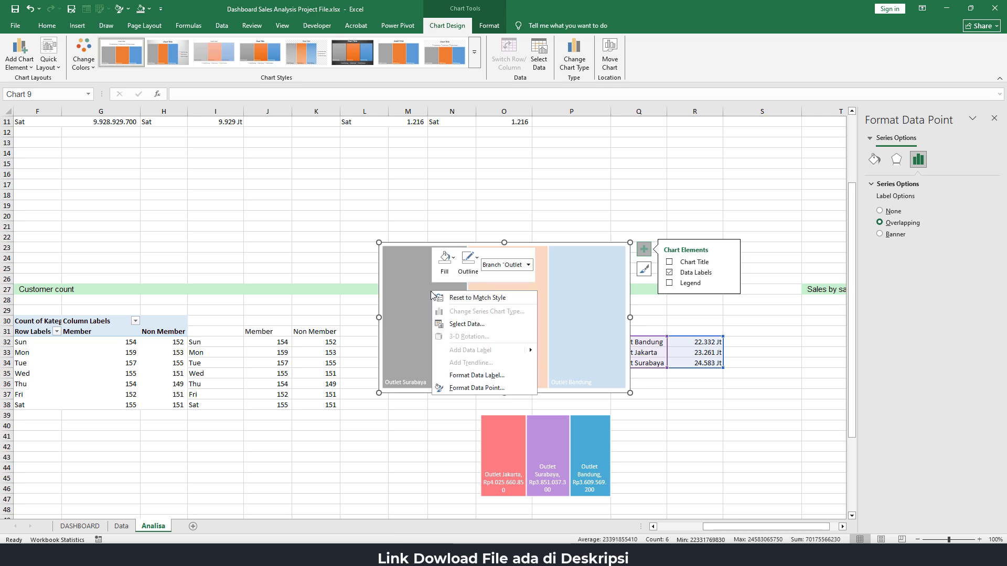
left_click(476, 388)
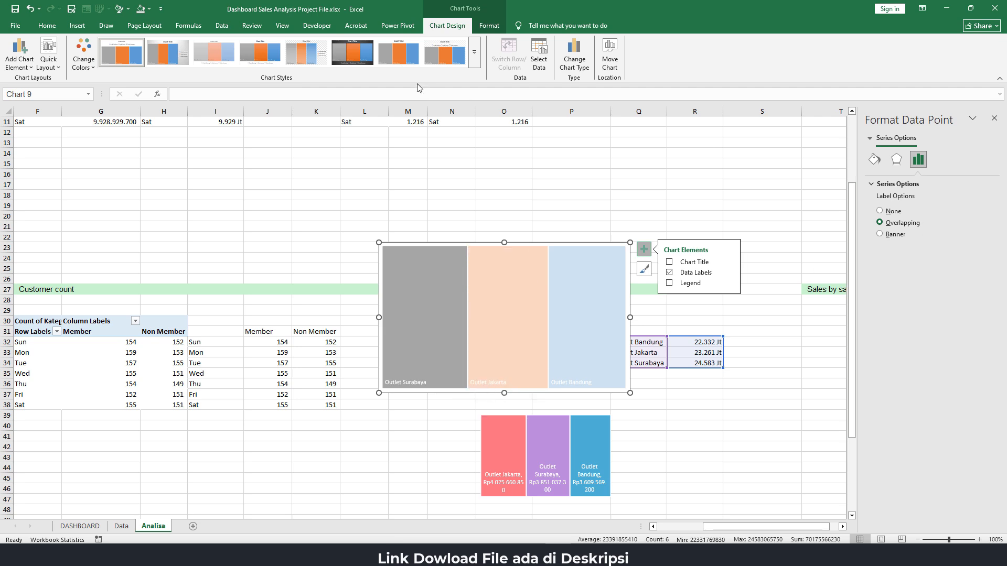
left_click(480, 31)
left_click(435, 41)
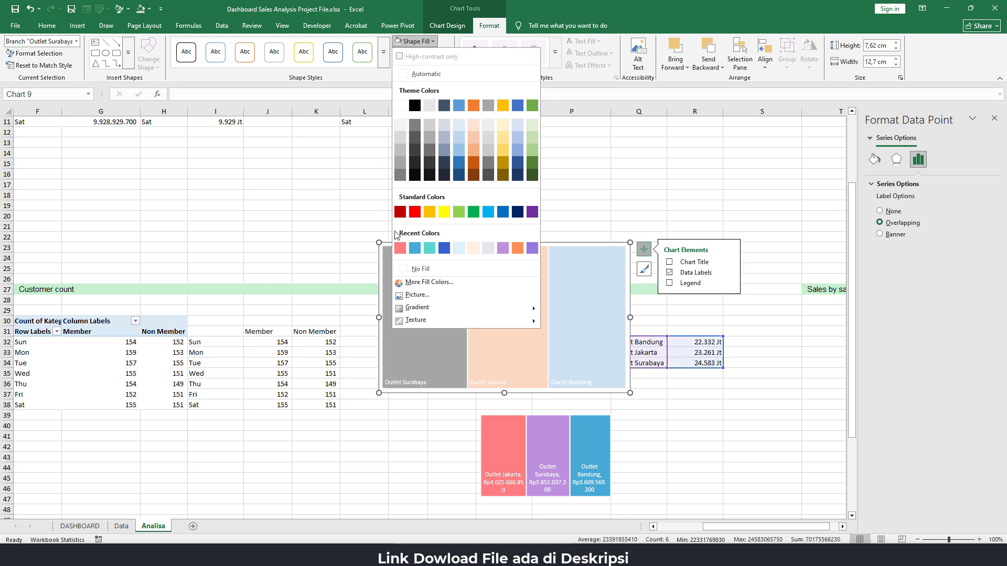
left_click(399, 248)
Fill the treemap's Outlet Jakarta tile with the recent purple color and the Outlet Bandung tile with the recent blue
left_click(521, 307)
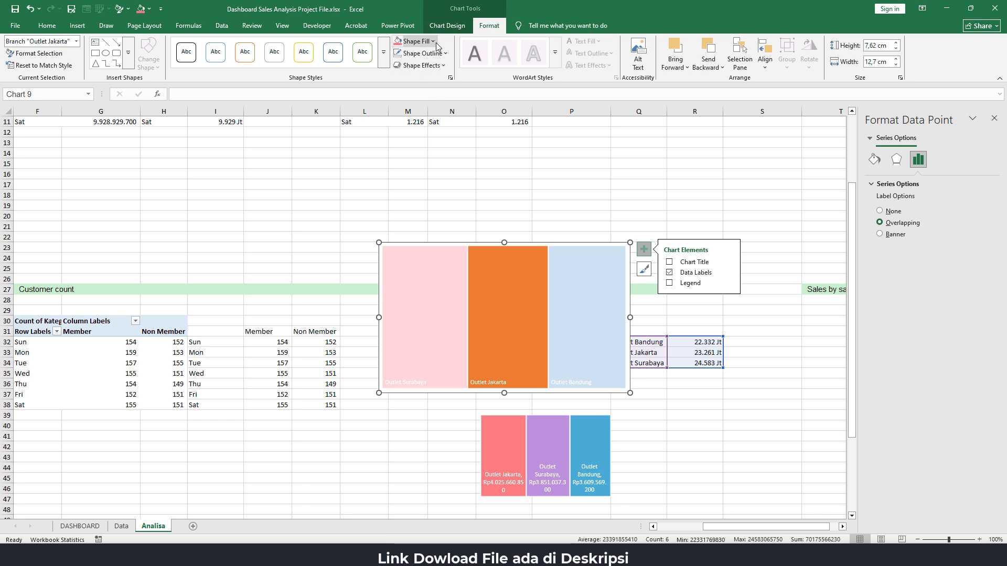
left_click(419, 41)
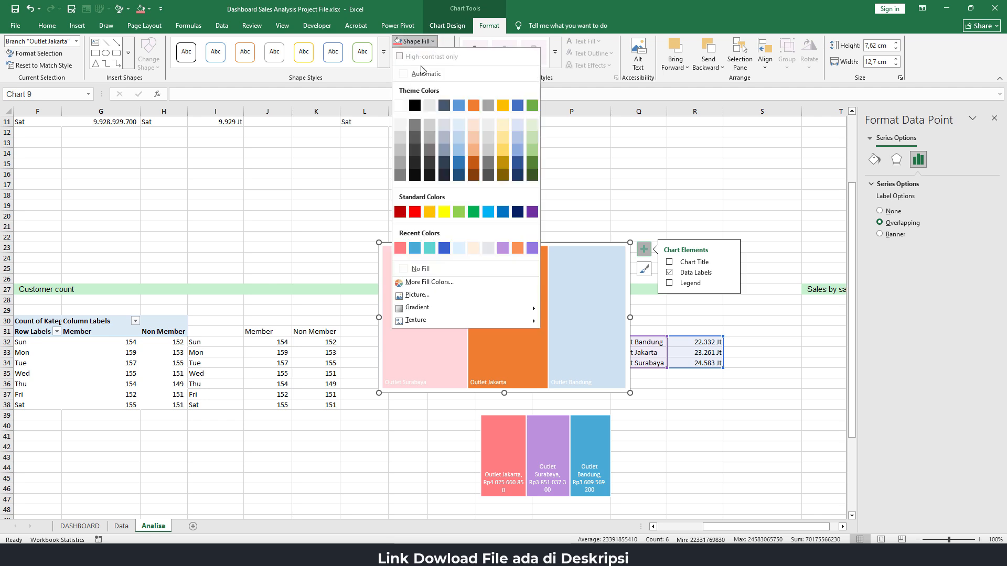
left_click(505, 247)
left_click(586, 282)
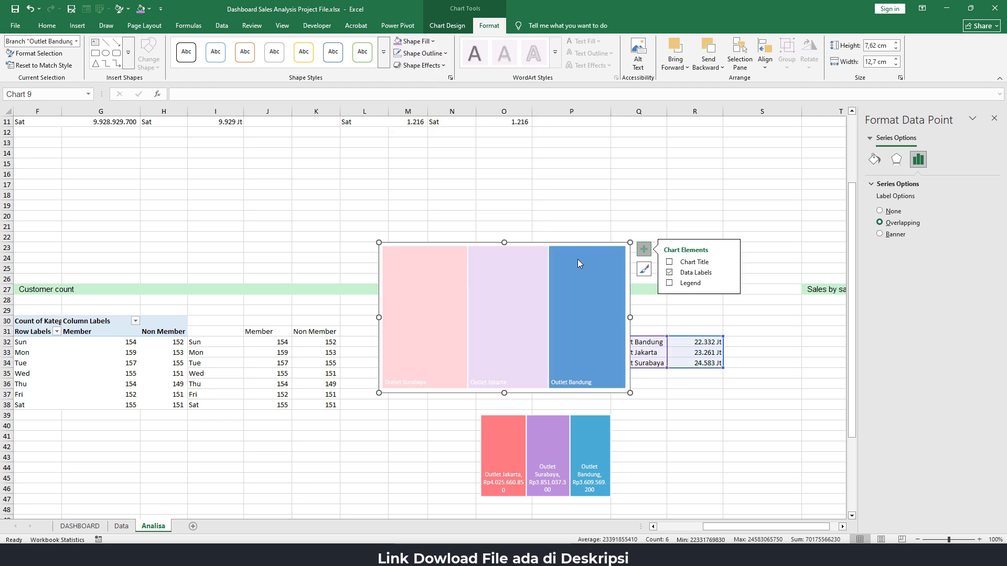
left_click(433, 42)
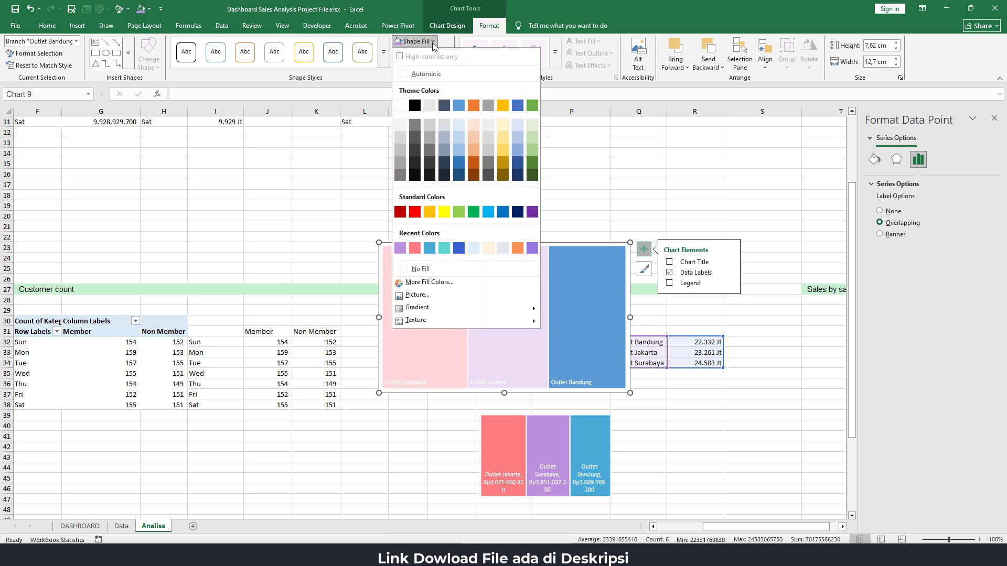
left_click(429, 248)
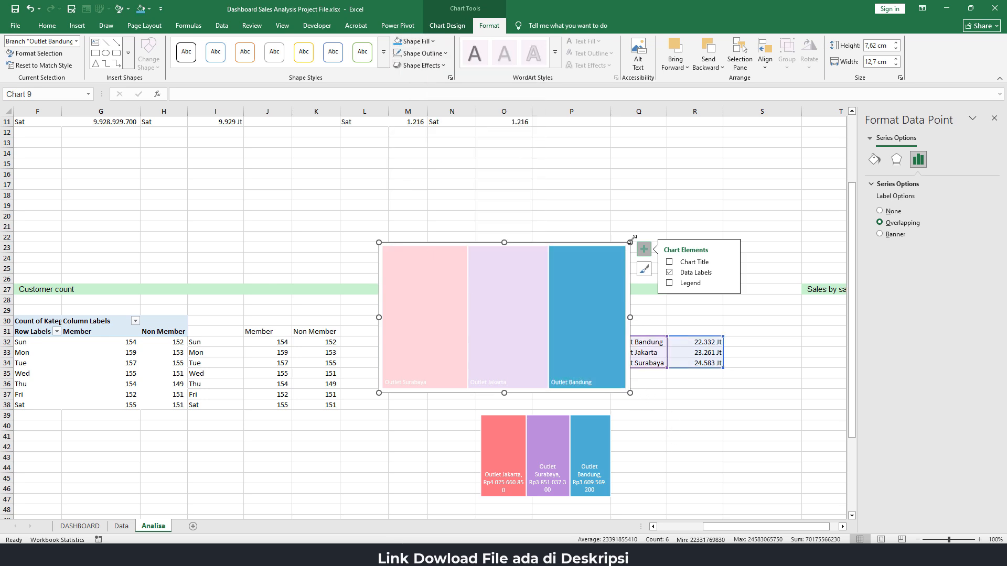
Add the value beside the category name in the outlet treemap's data labels and narrow the chart to about 9.55 cm
left_click(728, 274)
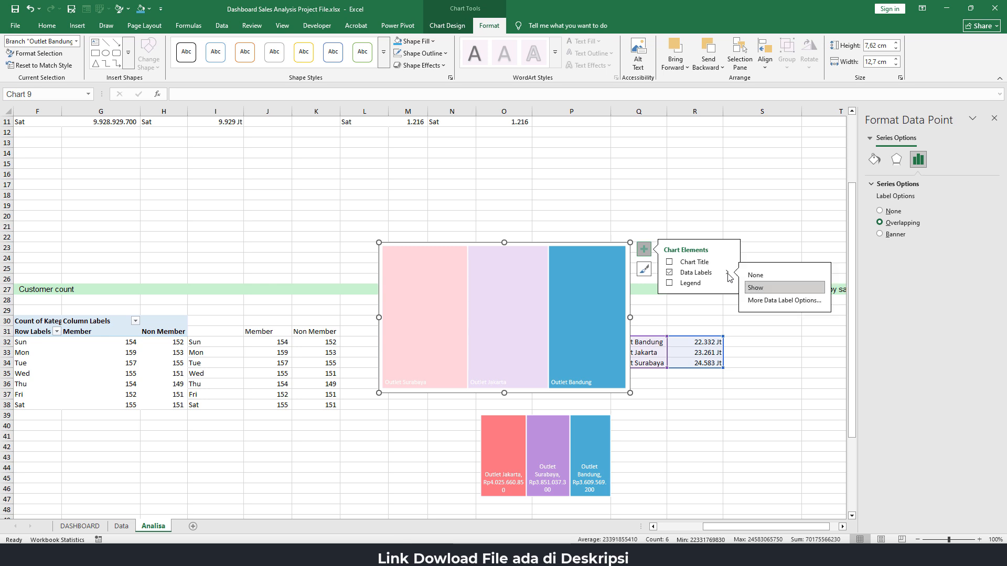
left_click(778, 301)
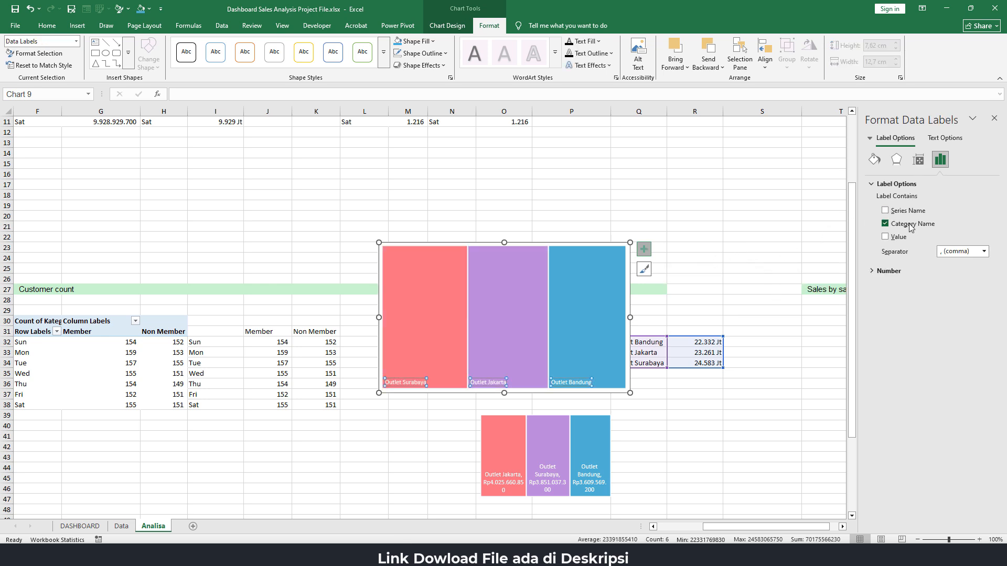
left_click(899, 237)
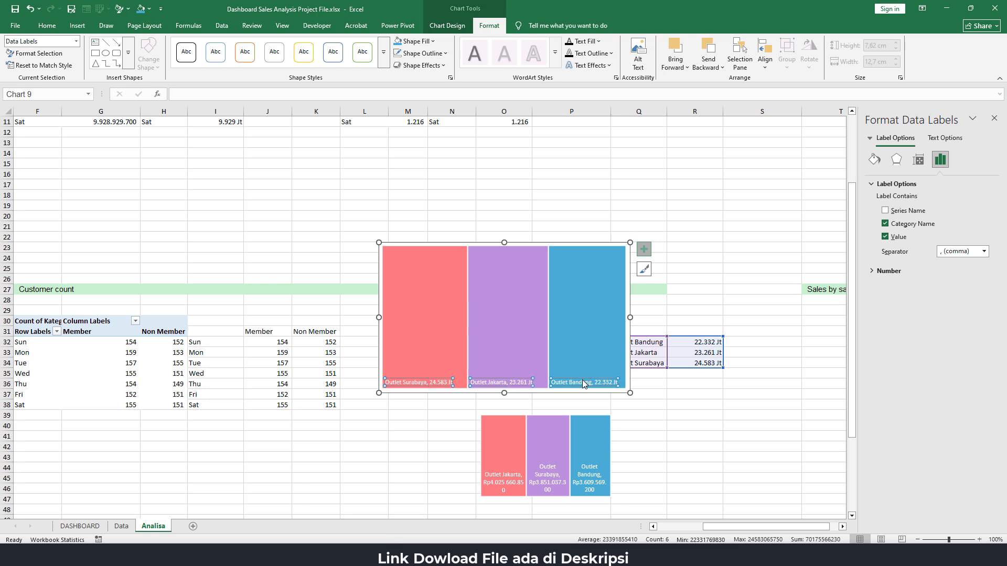
left_click_drag(630, 317, 567, 315)
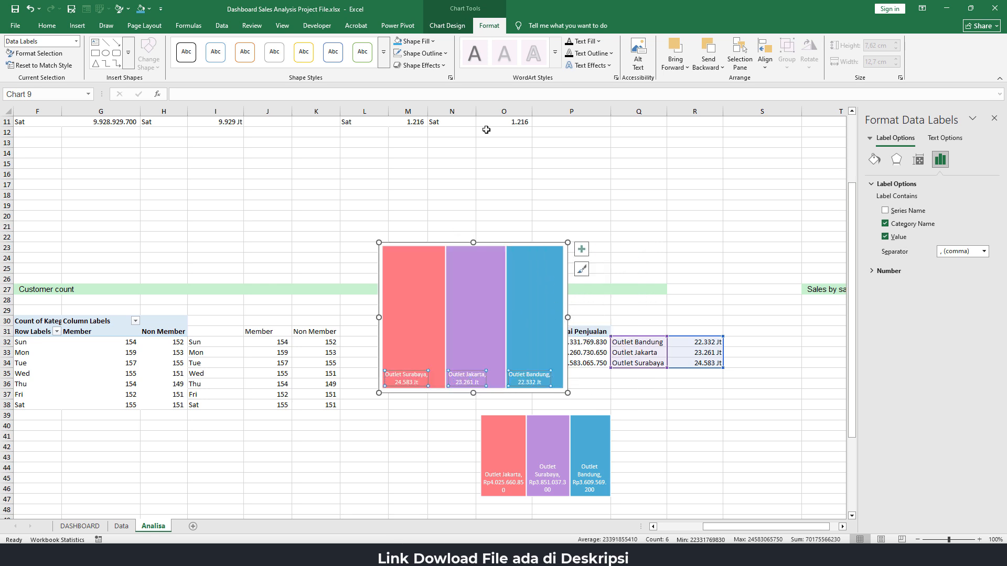
Remove the fill and outline from the outlet treemap's data labels
left_click(432, 41)
left_click(426, 277)
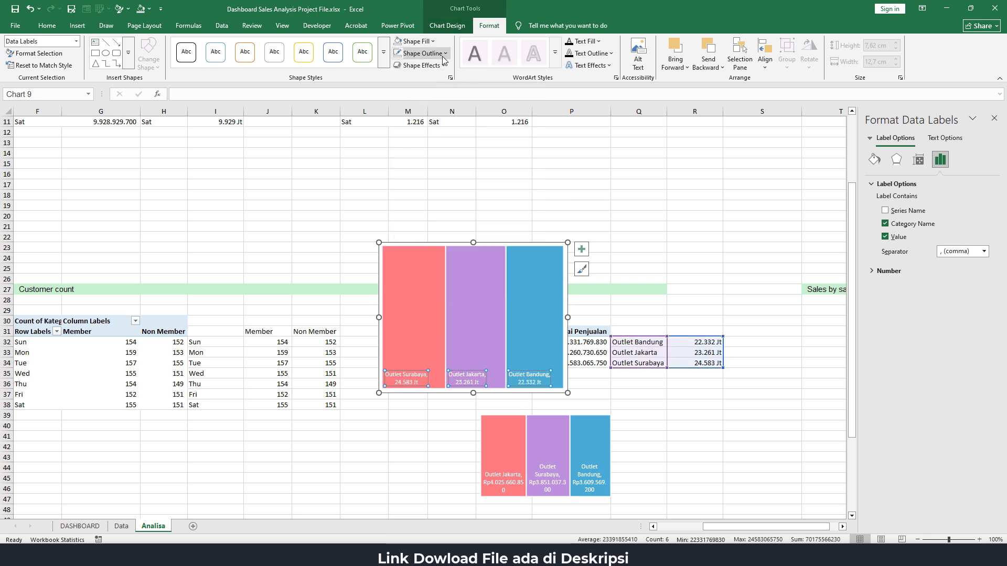
left_click(419, 53)
left_click(429, 280)
left_click(589, 406)
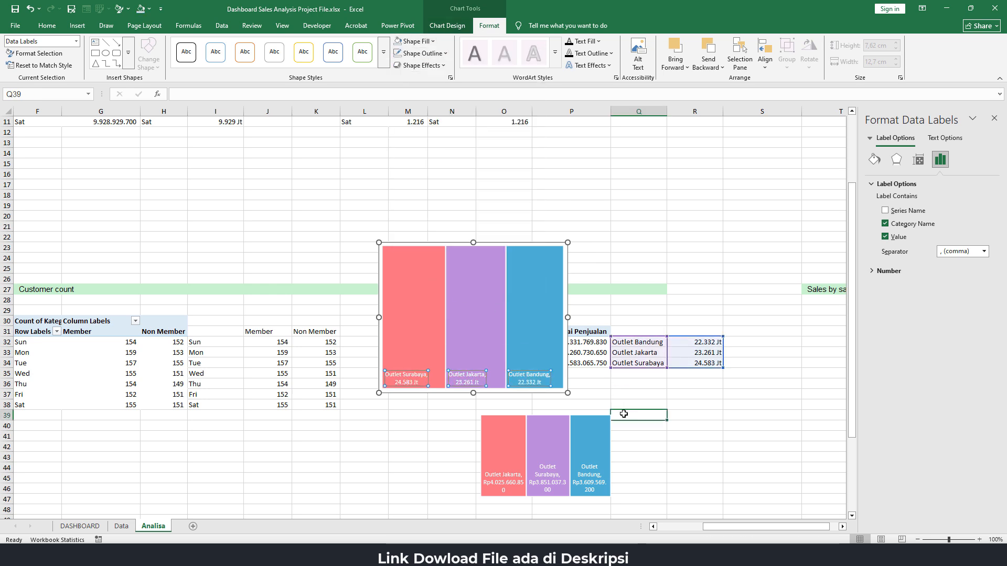
Delete the old, smaller outlet treemap below the new one on the Analisa sheet
left_click(587, 417)
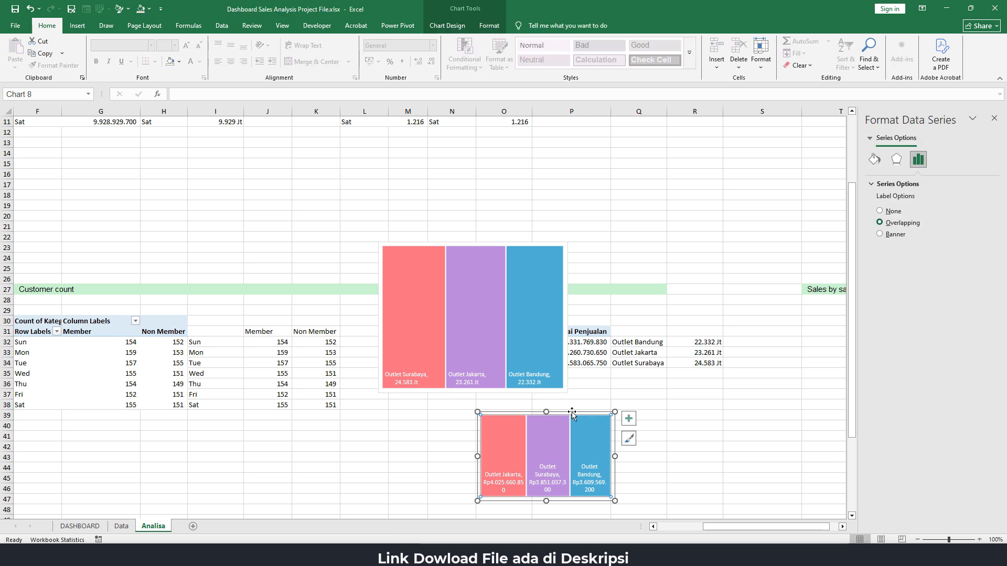
left_click(572, 412)
key("Delete")
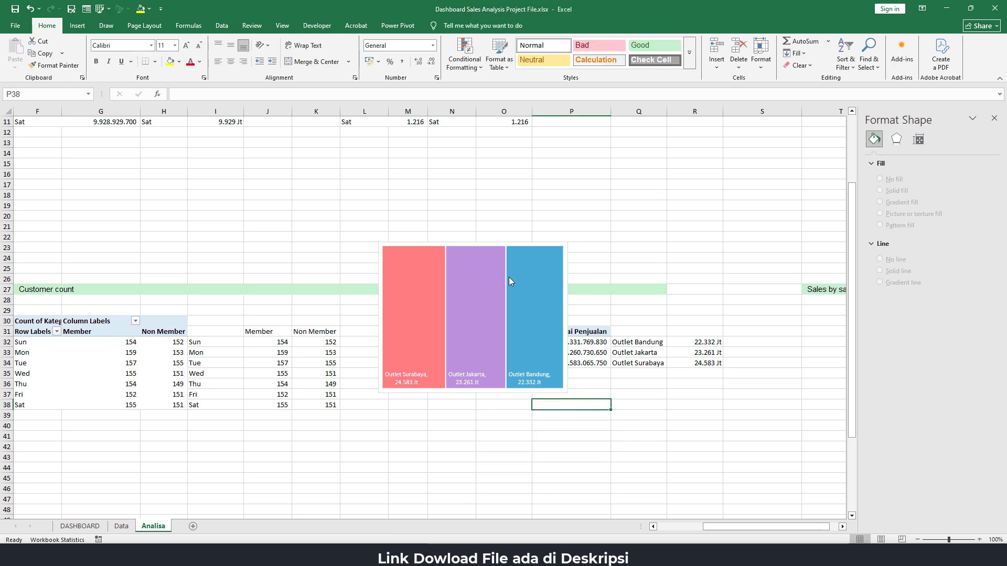
Cut the new outlet treemap from Analisa and paste it into the DASHBOARD sheet, aligned just below the Sales by outlet heading
left_click(473, 244)
key("Delete")
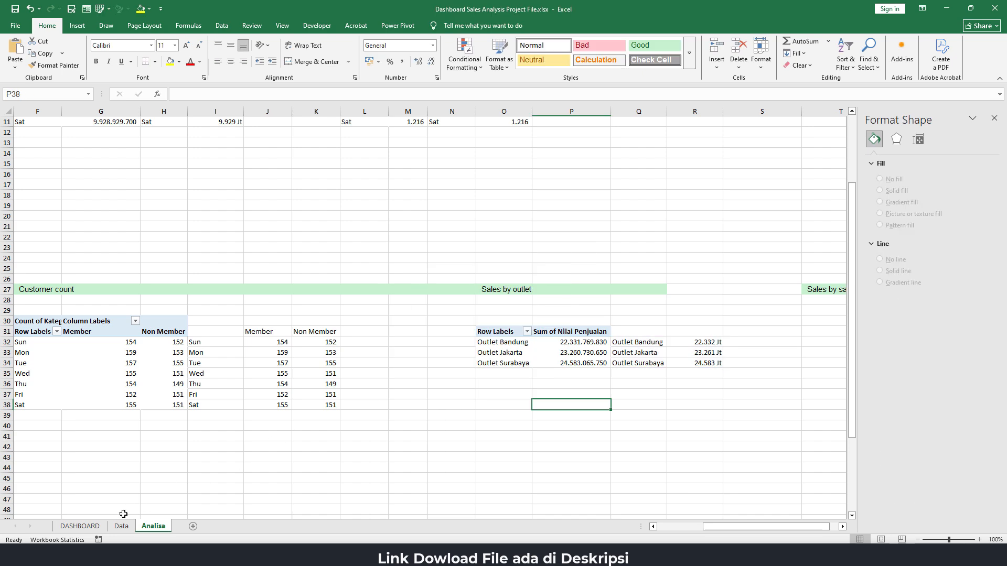
left_click(81, 526)
left_click(469, 305)
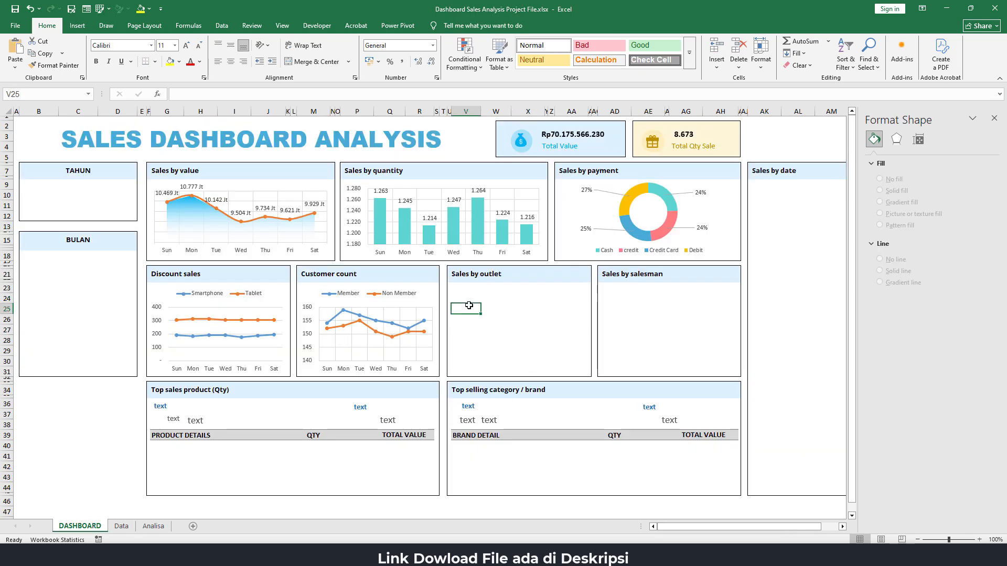
key("ctrl+v")
left_click_drag(527, 300, 526, 282)
Remove the treemap's chart area fill and resize it to about 7.2 cm wide and 4.6 cm high to fit the Sales by outlet box
left_click(495, 27)
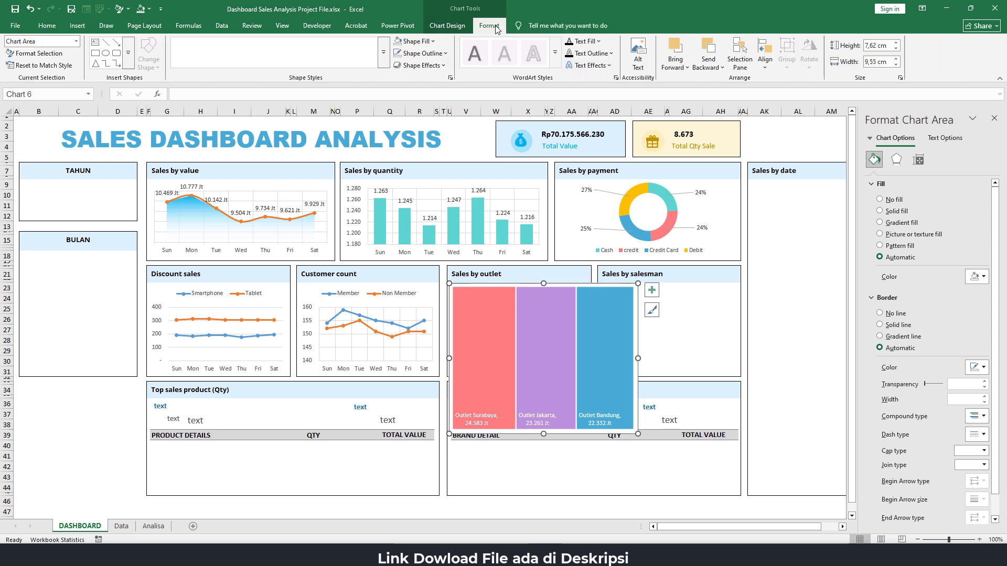
left_click(414, 41)
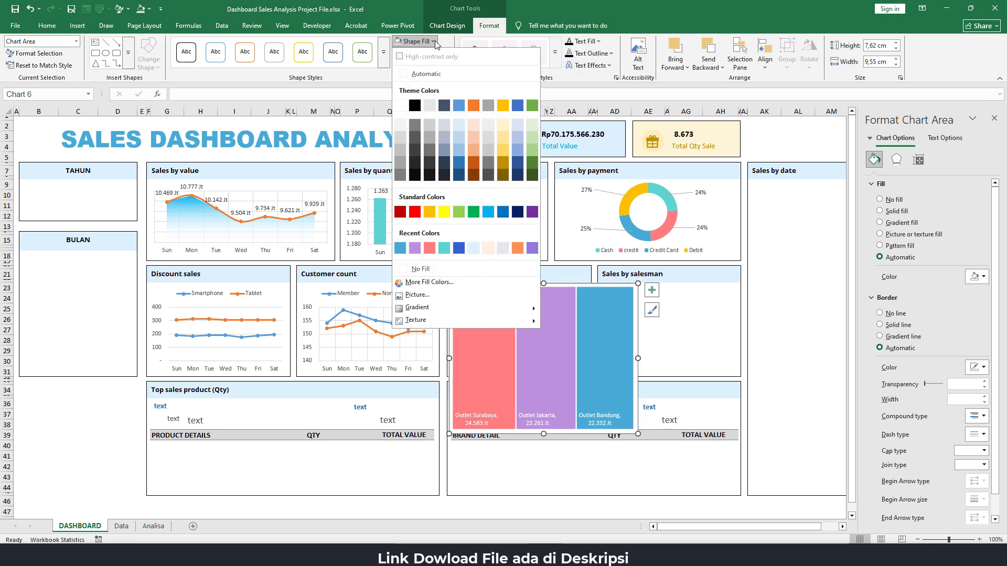
left_click(420, 269)
left_click_drag(638, 357, 592, 359)
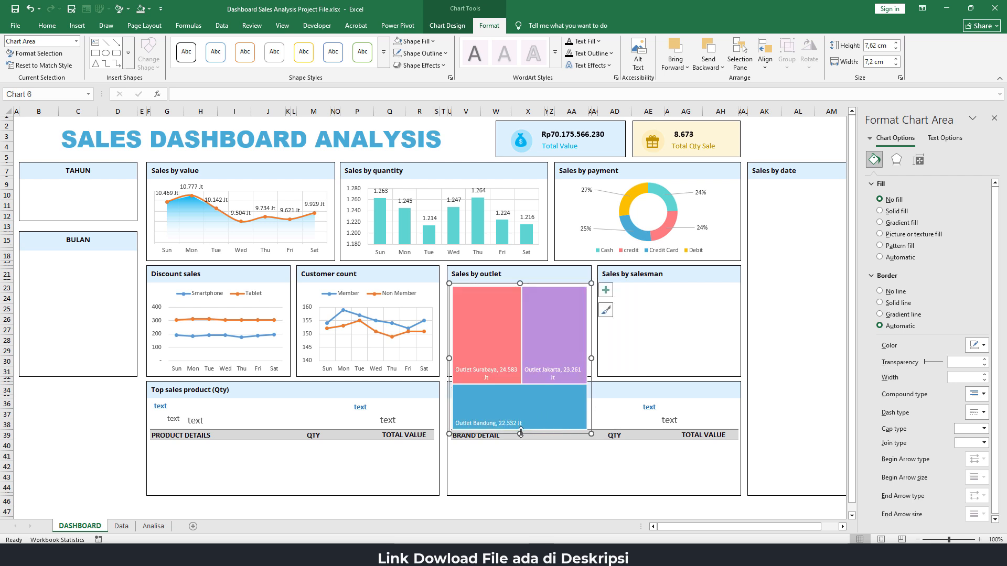
left_click_drag(519, 433, 521, 373)
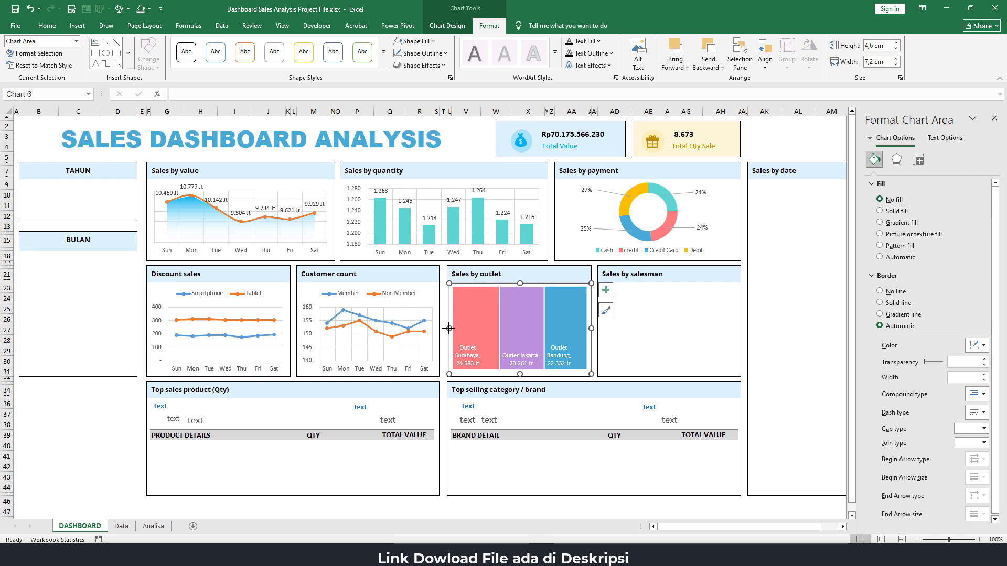
left_click(784, 300)
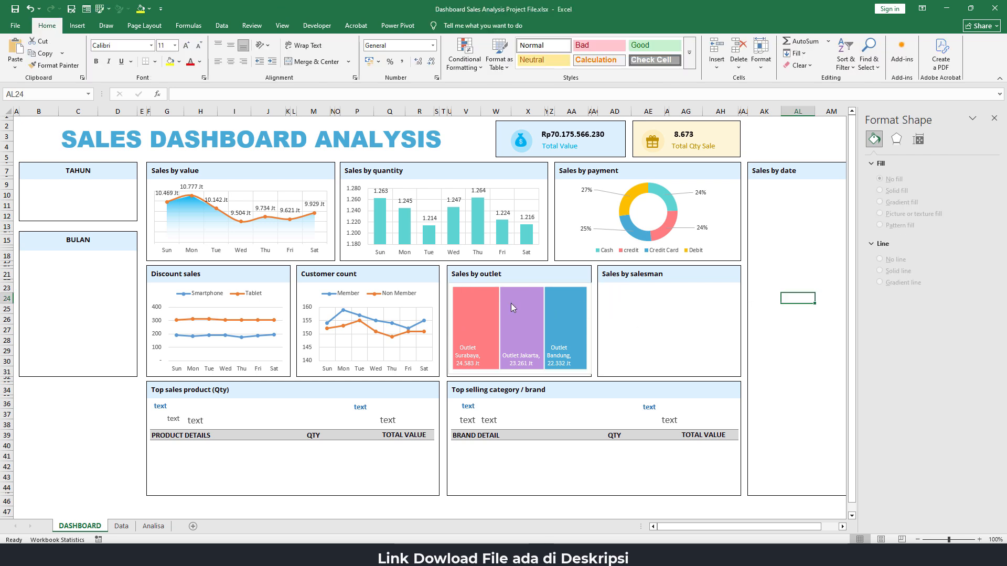
Remove the outline around the outlet treemap on the dashboard
left_click(564, 285)
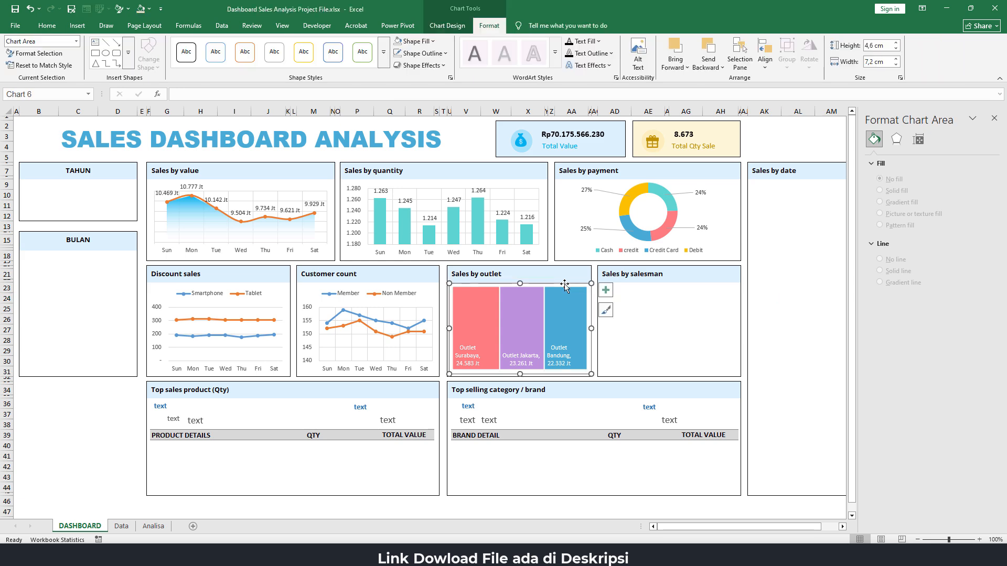
left_click(420, 53)
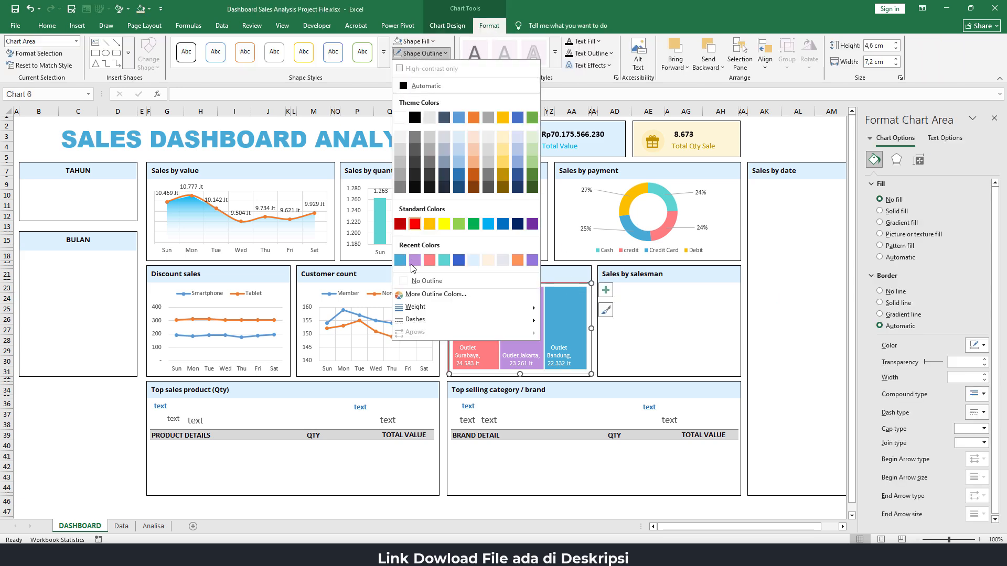
left_click(426, 281)
left_click(764, 309)
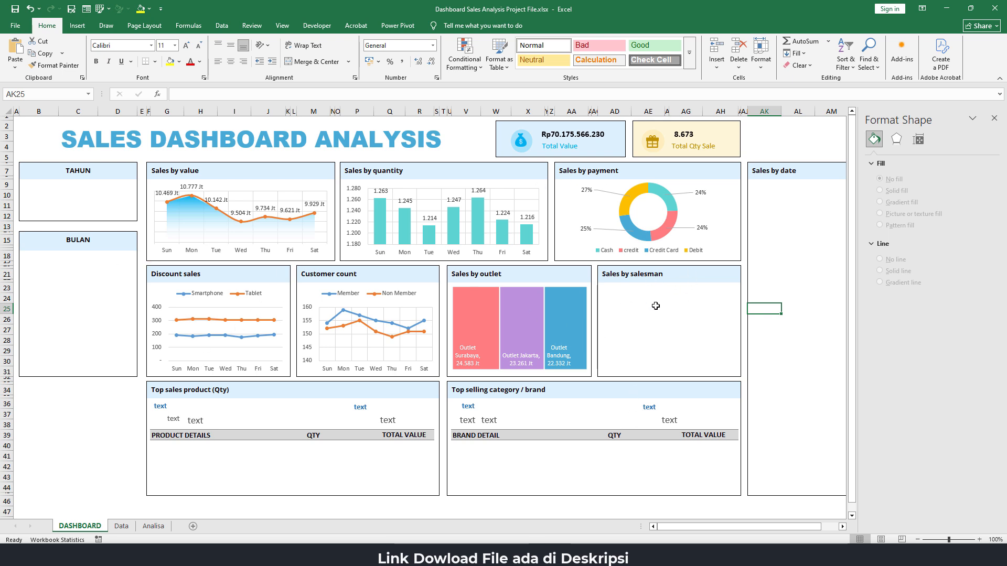
left_click(687, 310)
Copy the Sales by outlet PivotTable in O31:P34 on the Analisa sheet to T31 under the Sales by salesman heading
left_click_drag(749, 531, 766, 534)
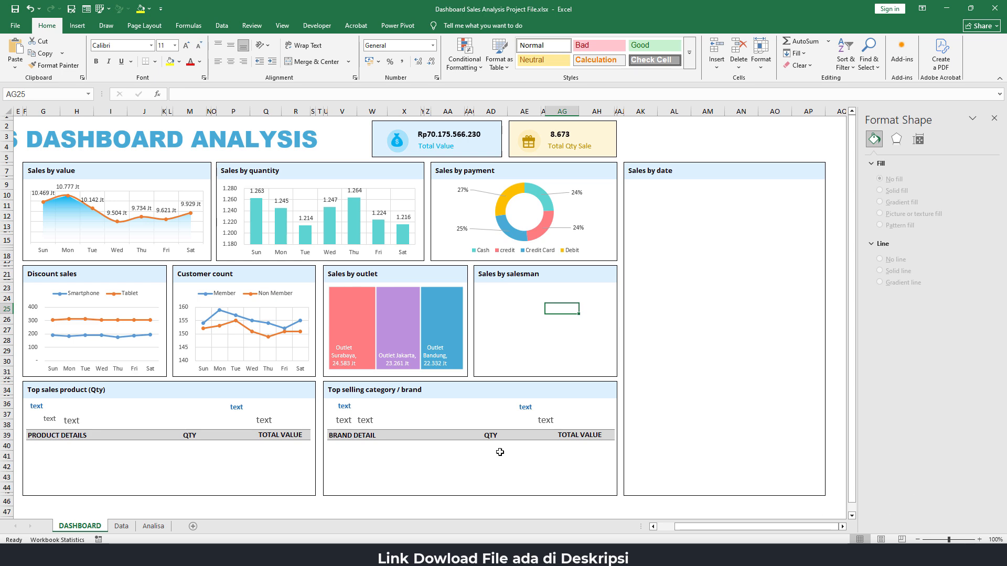
left_click(161, 530)
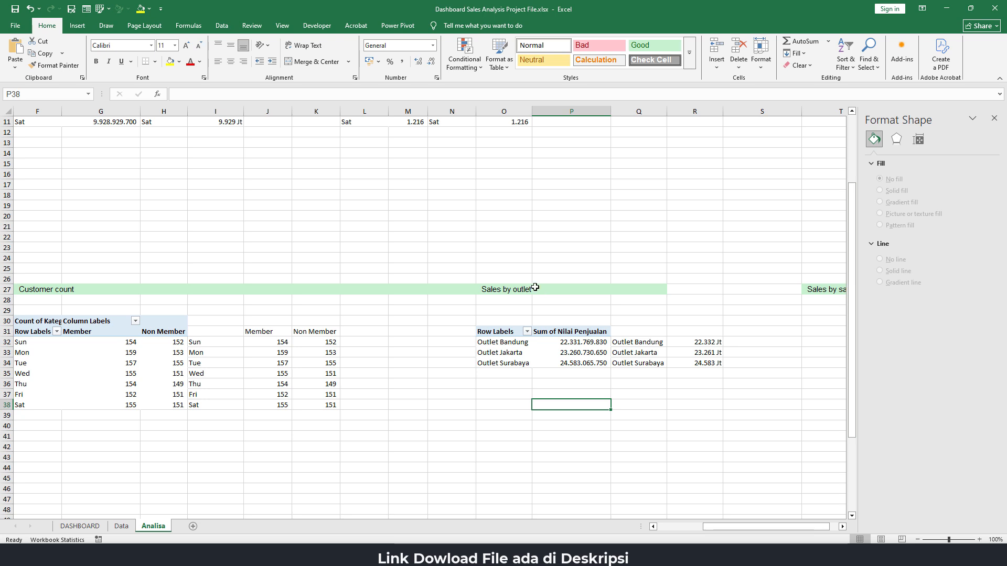
left_click_drag(745, 527, 755, 527)
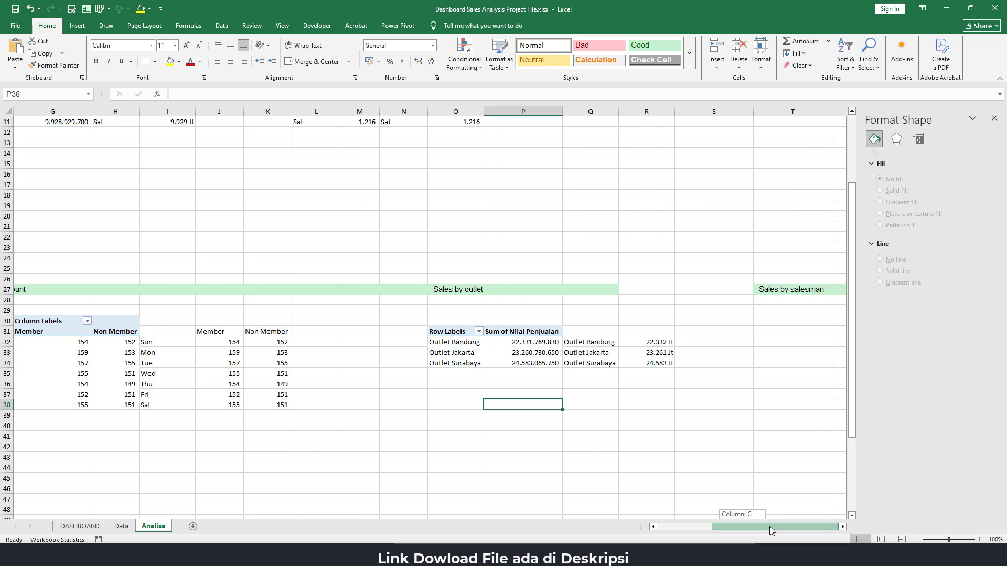
left_click_drag(462, 331, 507, 363)
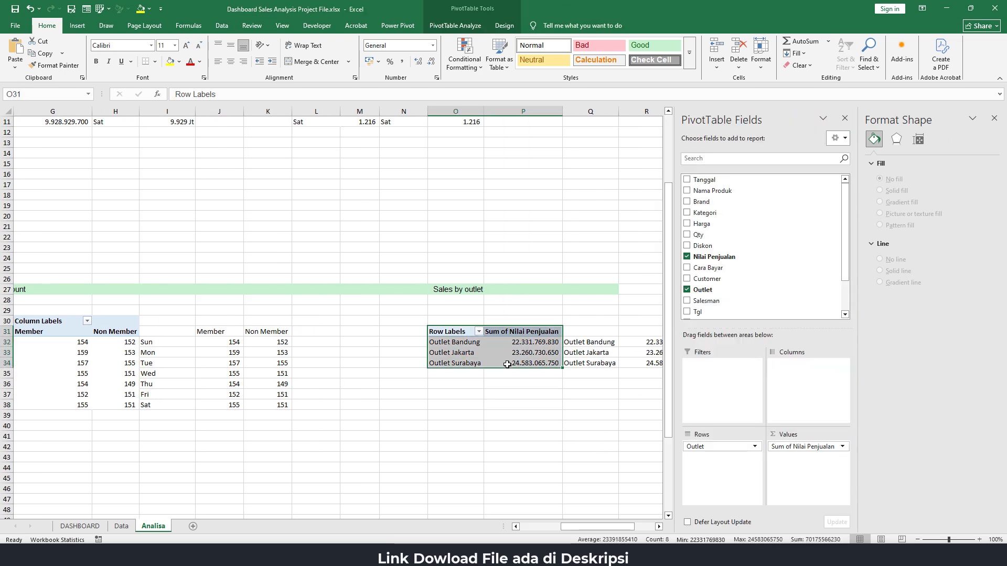
key("ctrl+c")
left_click_drag(597, 526, 618, 527)
left_click(994, 119)
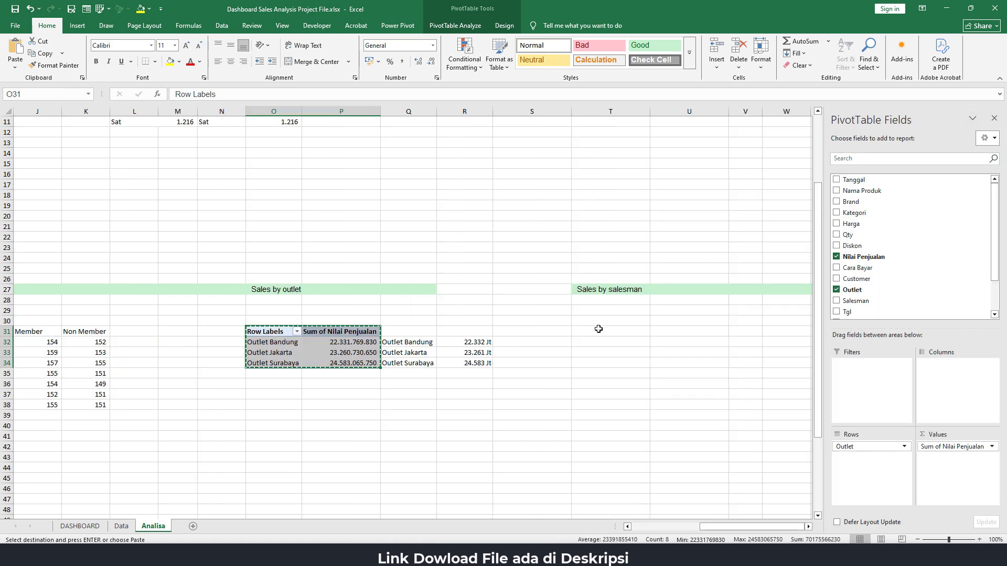
left_click(598, 331)
key("ctrl+v")
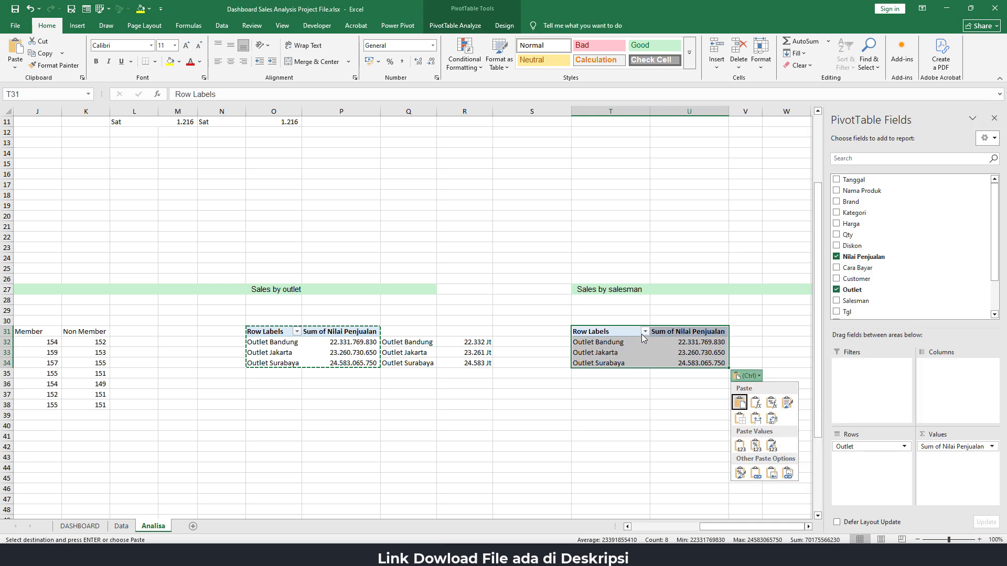
key("Escape")
Replace the Outlet row field with Salesman in the copied PivotTable at T31
left_click(611, 346)
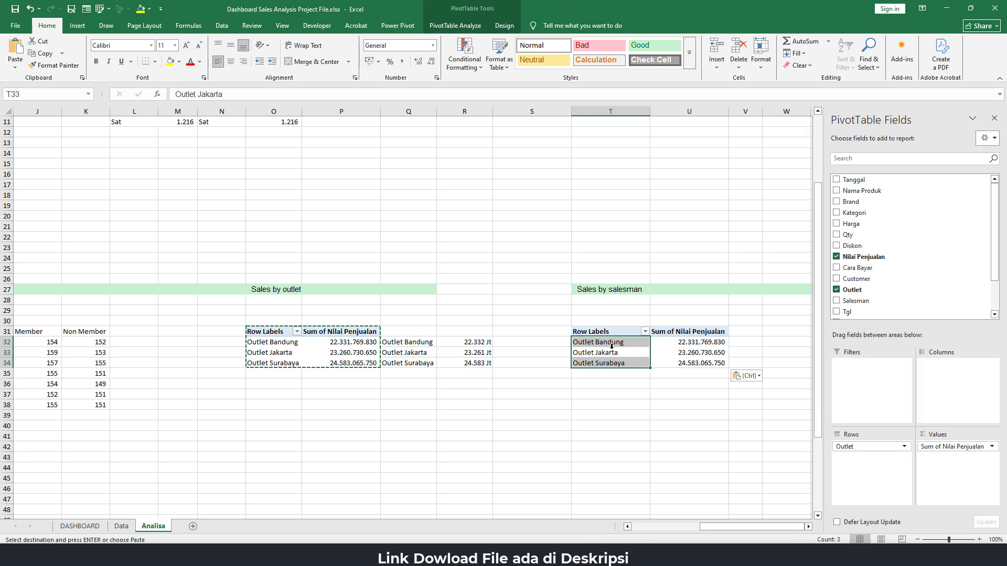
left_click(617, 354)
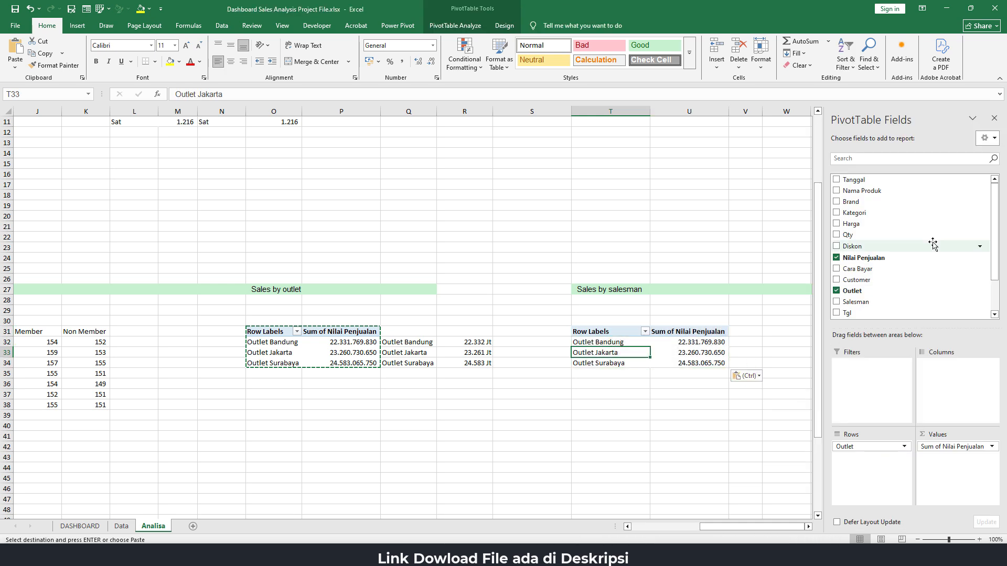
left_click_drag(854, 446, 748, 418)
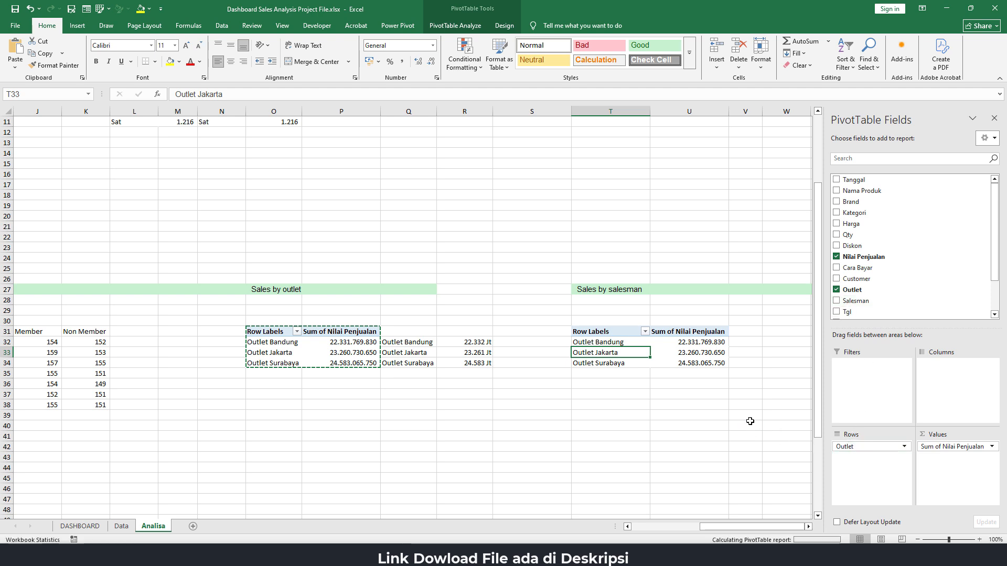
left_click_drag(860, 302, 873, 468)
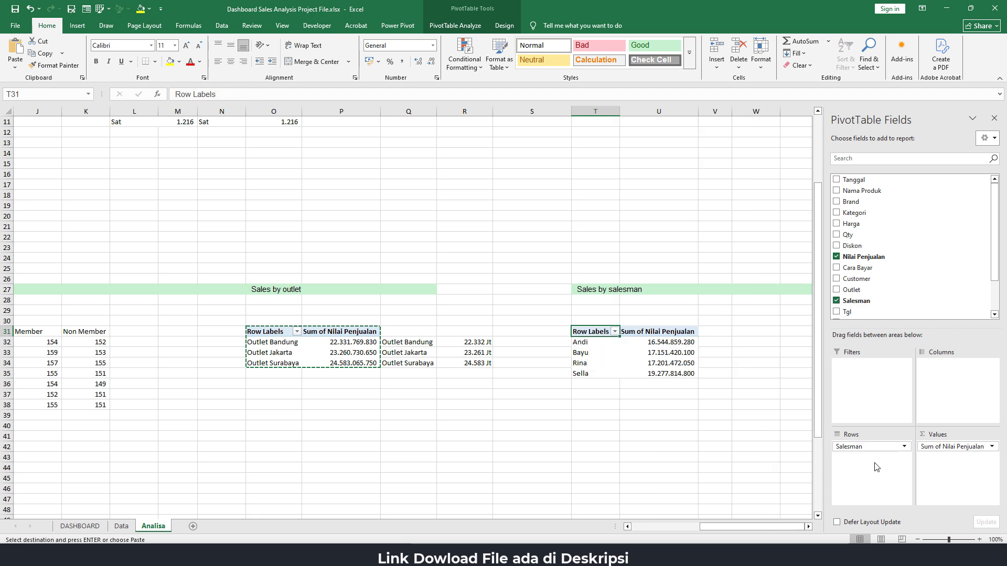
left_click(672, 346)
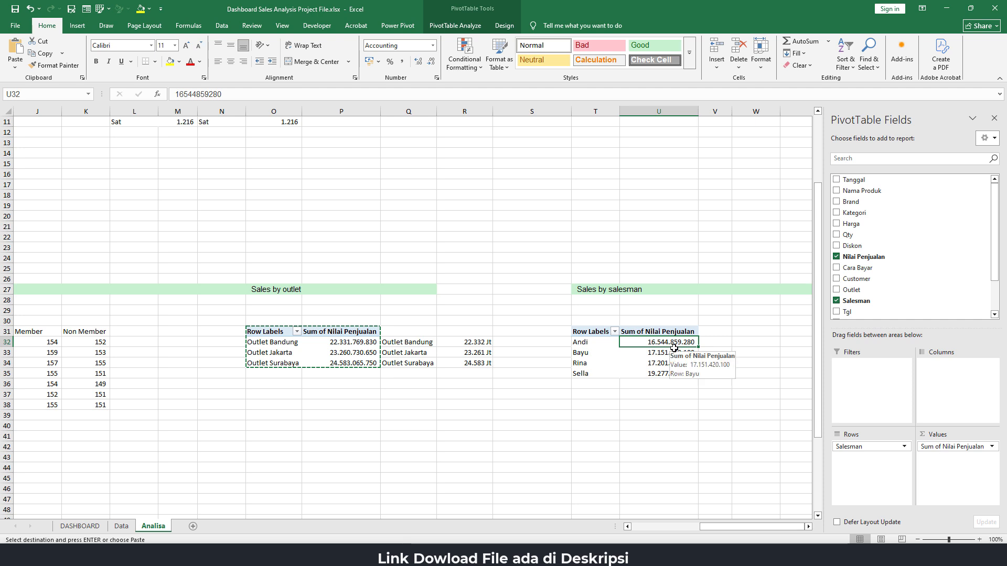
key("alt+Tab")
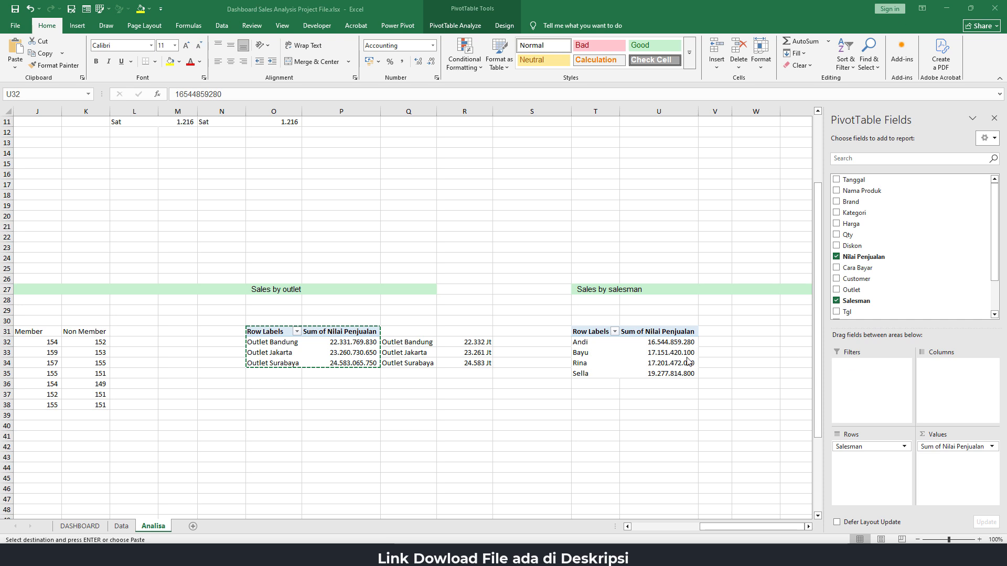
Copy the number format of R32 to the salesman sales values in U32:U35 with Format Painter
left_click(465, 343)
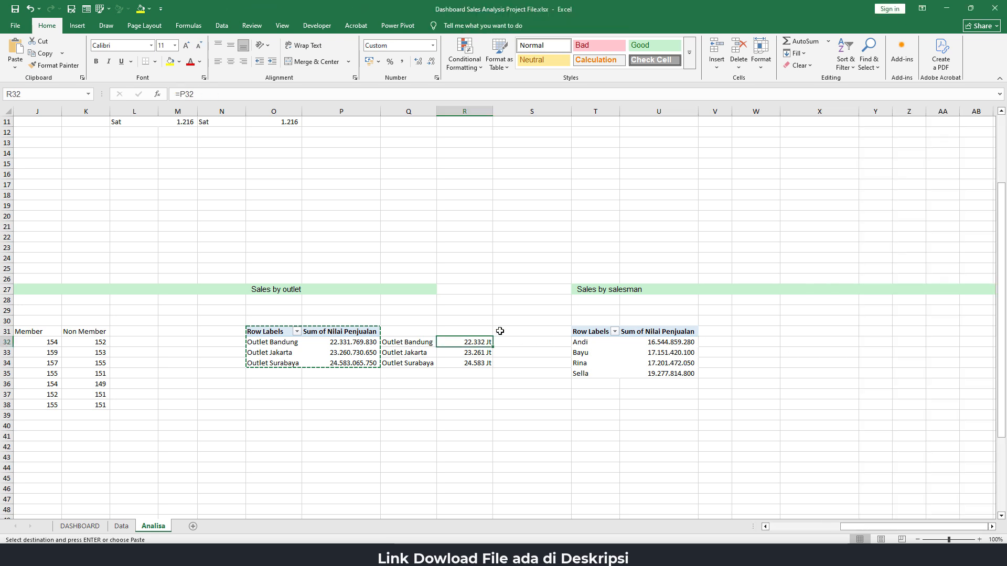
left_click(55, 65)
left_click_drag(659, 343, 657, 370)
left_click(708, 341)
left_click(685, 363)
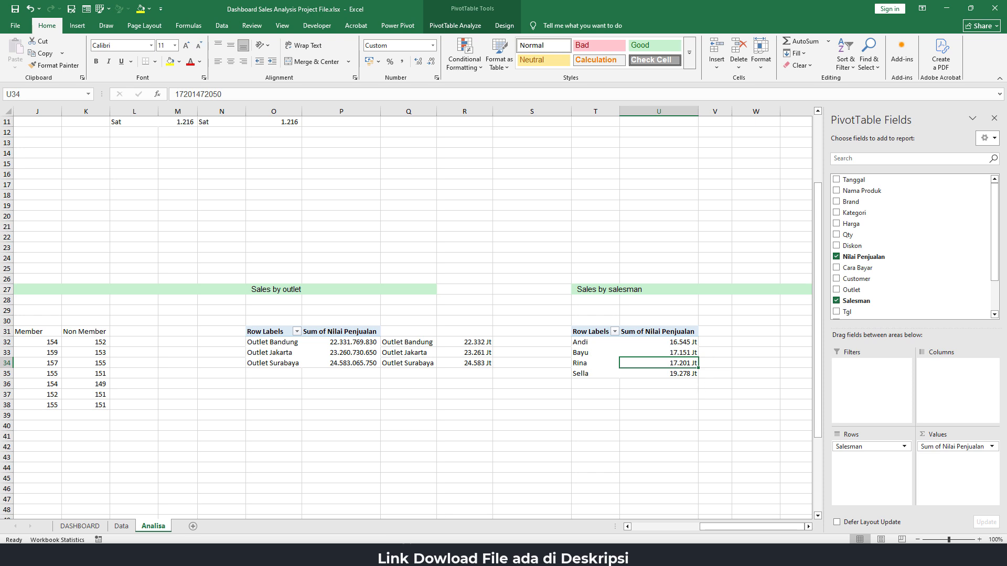
left_click(407, 555)
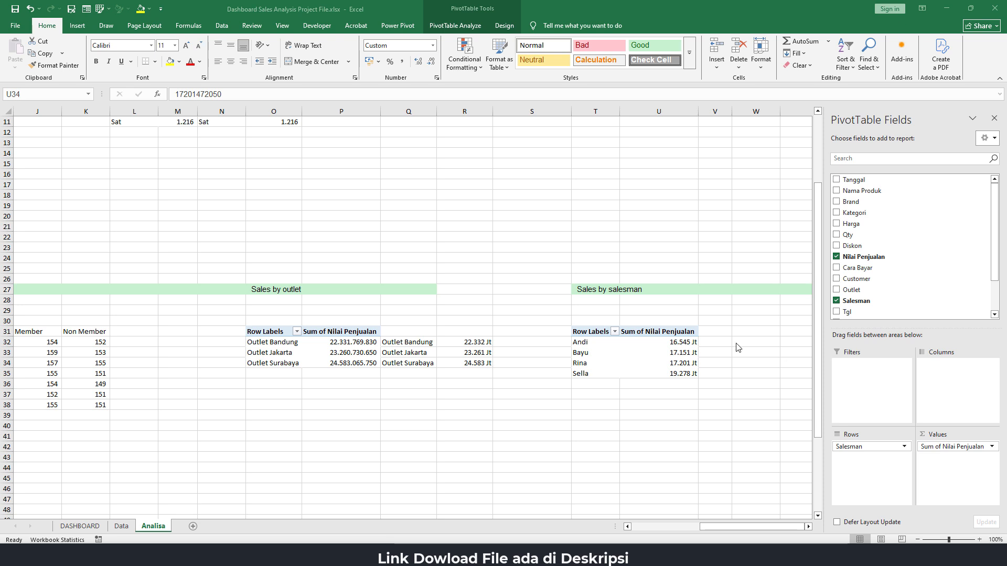
Insert a Radar chart from the Sales by salesman PivotTable data in T32:U35
left_click_drag(592, 343, 669, 372)
left_click(78, 27)
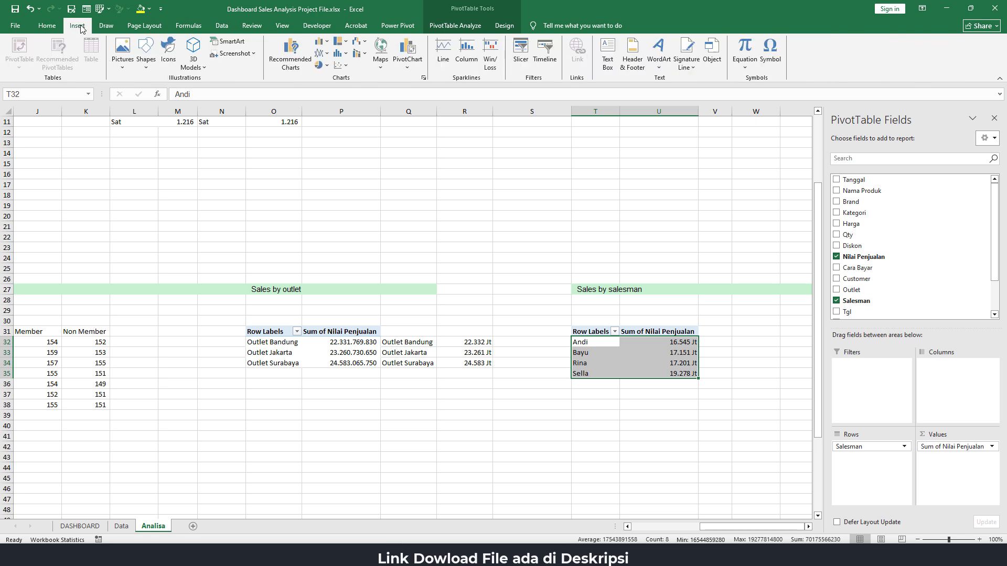
left_click(283, 57)
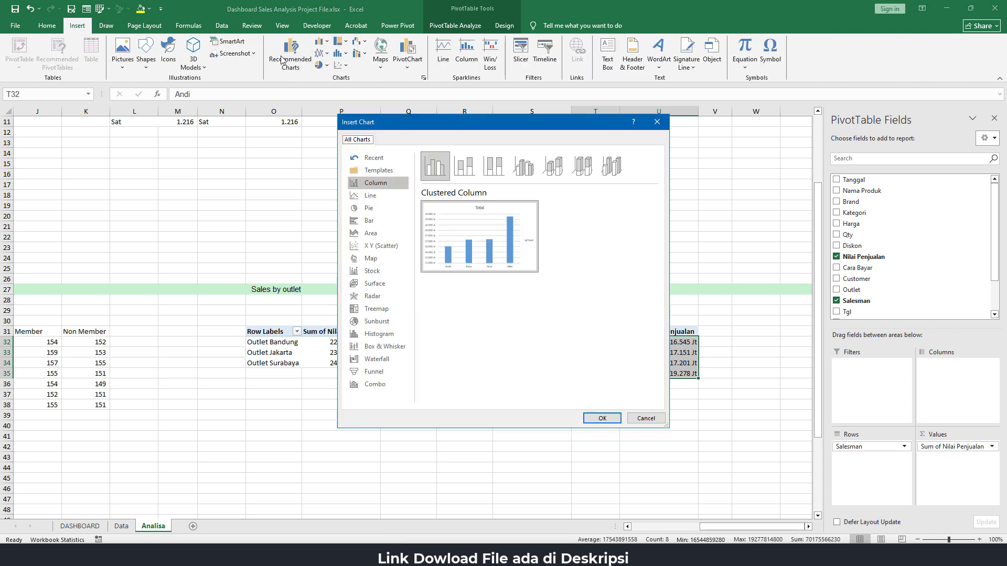
left_click(369, 298)
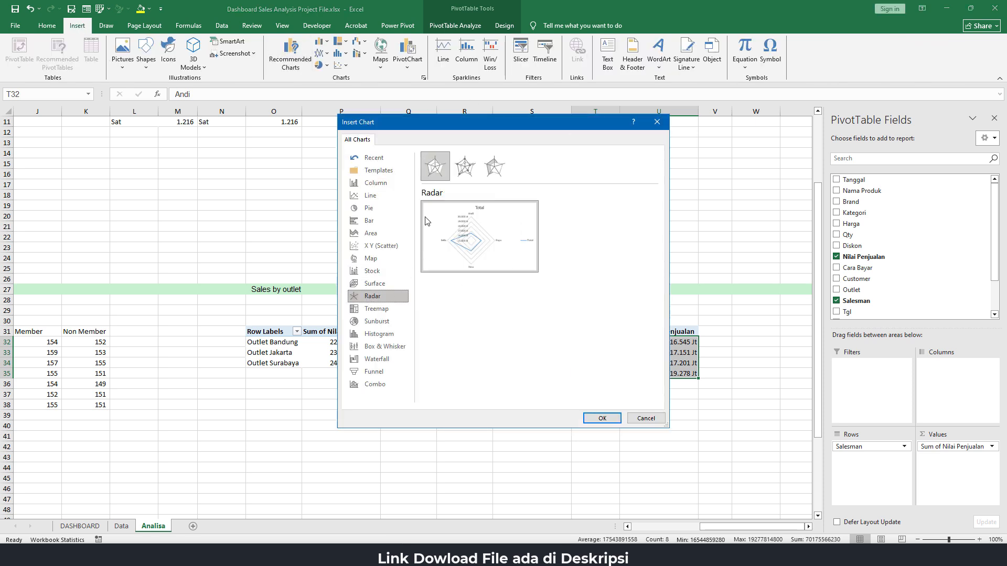
left_click(602, 418)
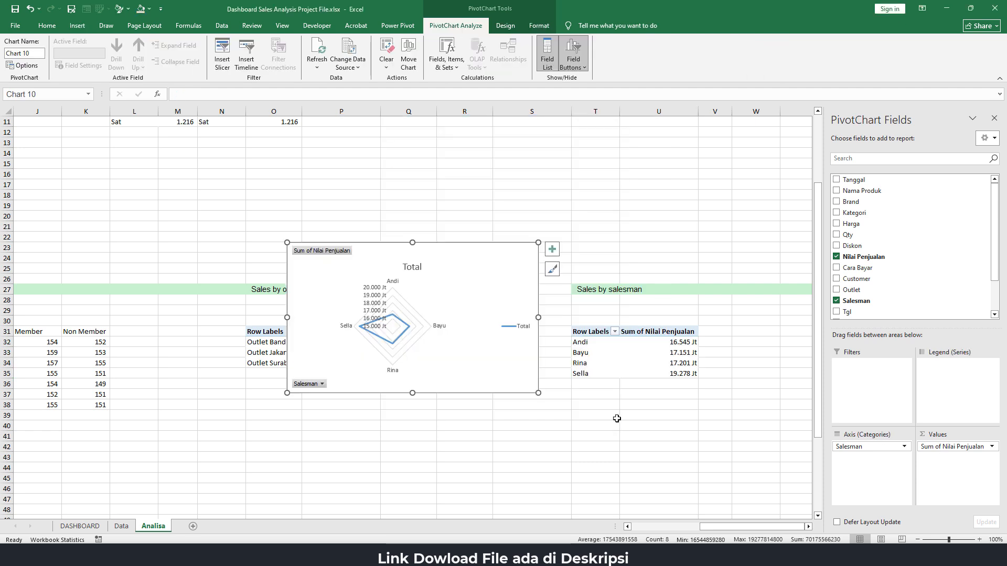
Hide all field buttons on the radar chart and delete its value axis labels, title and legend
right_click(333, 255)
left_click(378, 369)
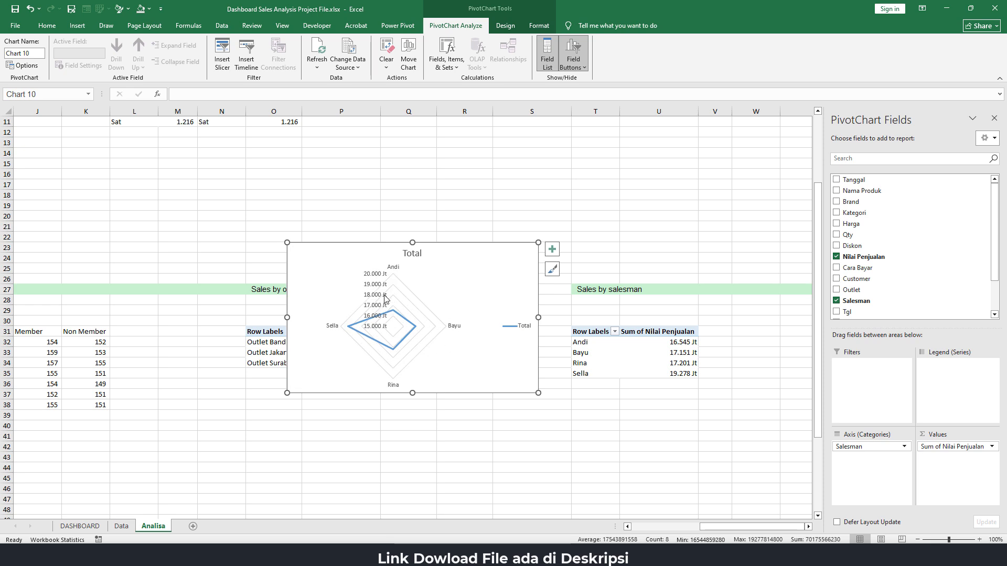
left_click(372, 279)
key("Delete")
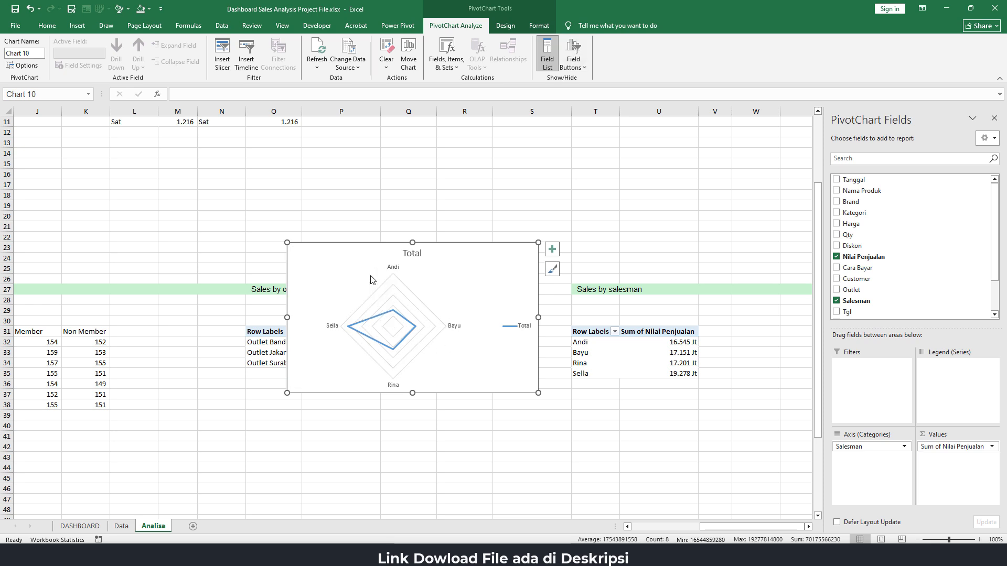
left_click(414, 257)
key("Delete")
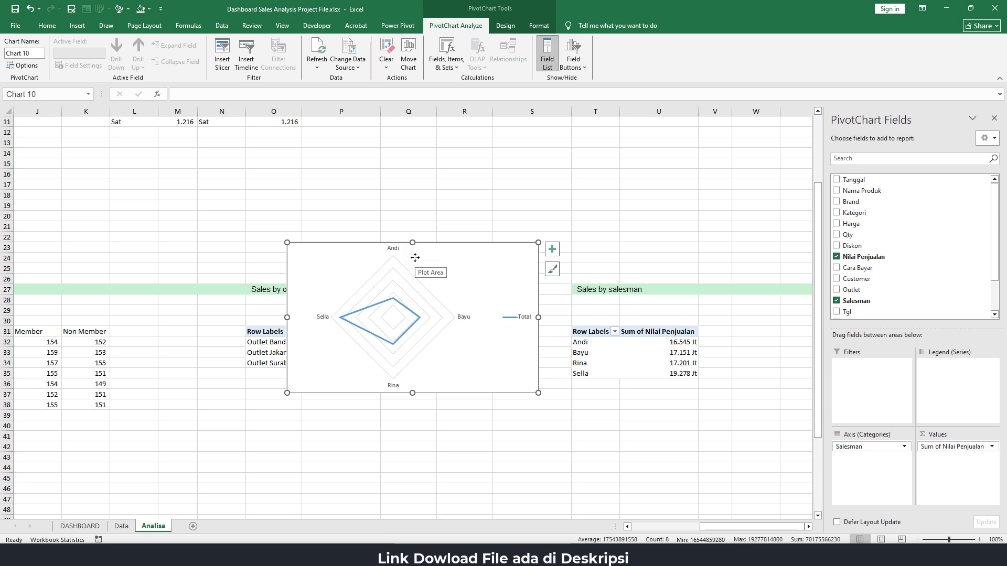
left_click(526, 321)
key("Delete")
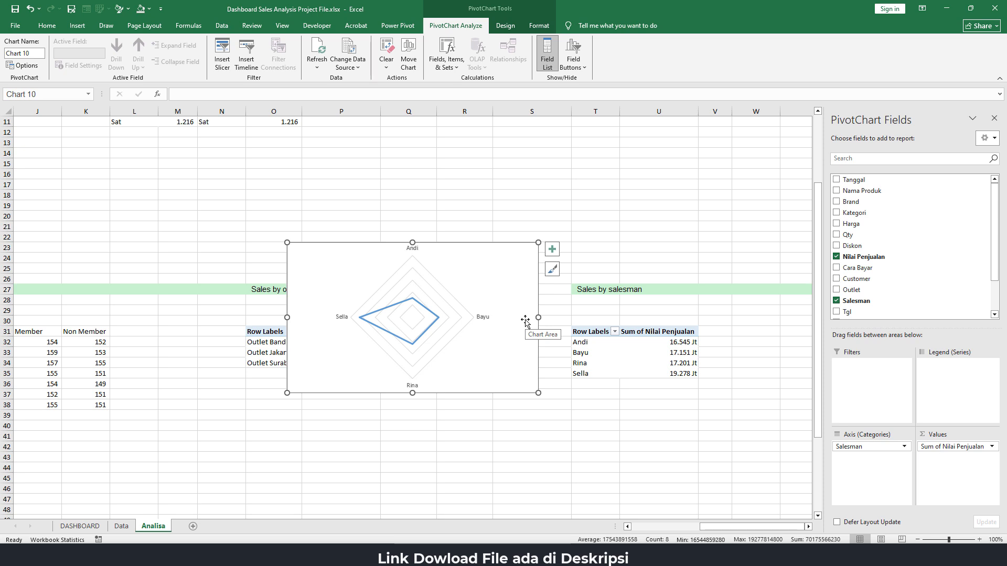
Format the radar series markers as built-in circles of size 8 with a solid coral pink fill
left_click(414, 303)
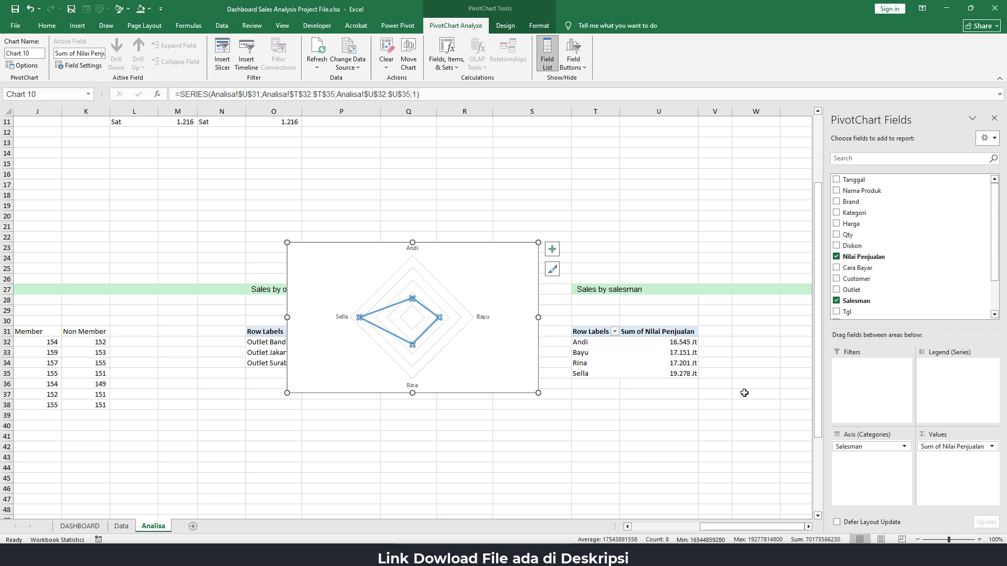
right_click(422, 304)
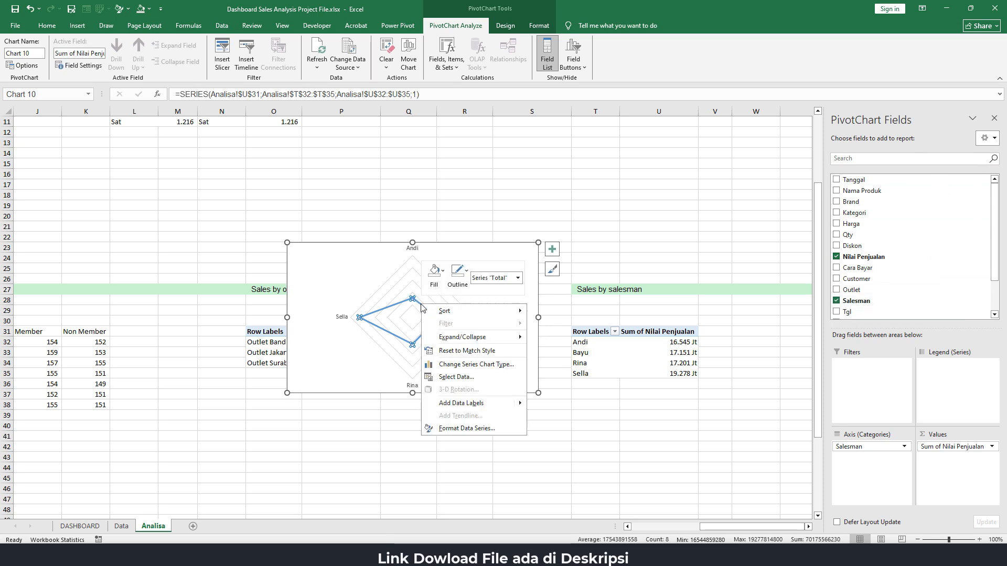
left_click(467, 429)
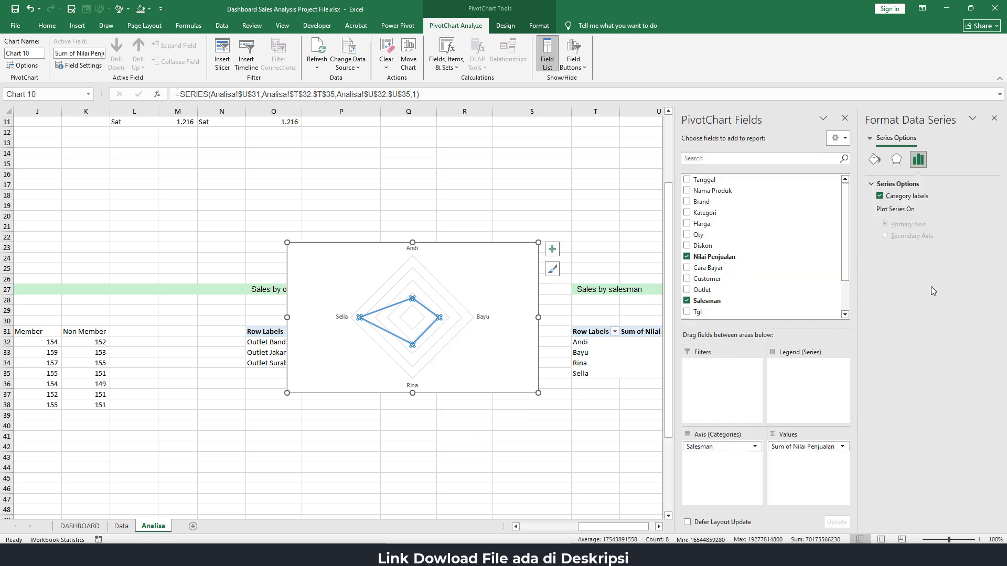
left_click(844, 118)
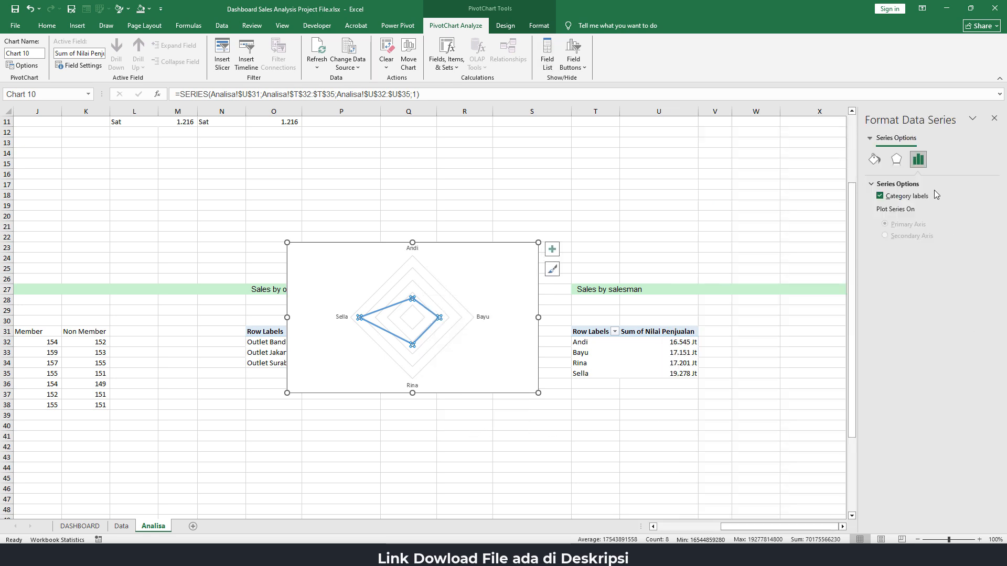
left_click(874, 160)
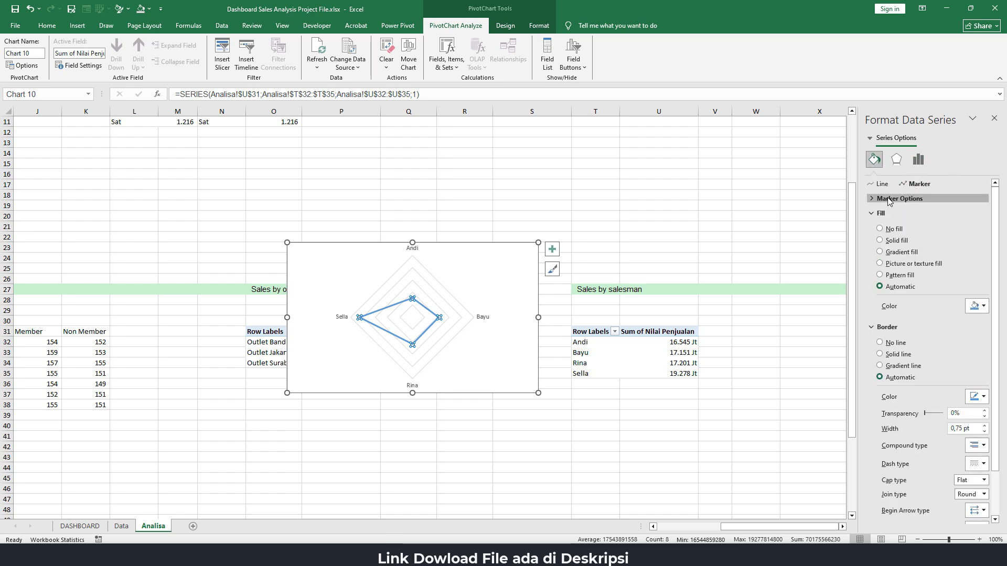
left_click(898, 199)
left_click(902, 238)
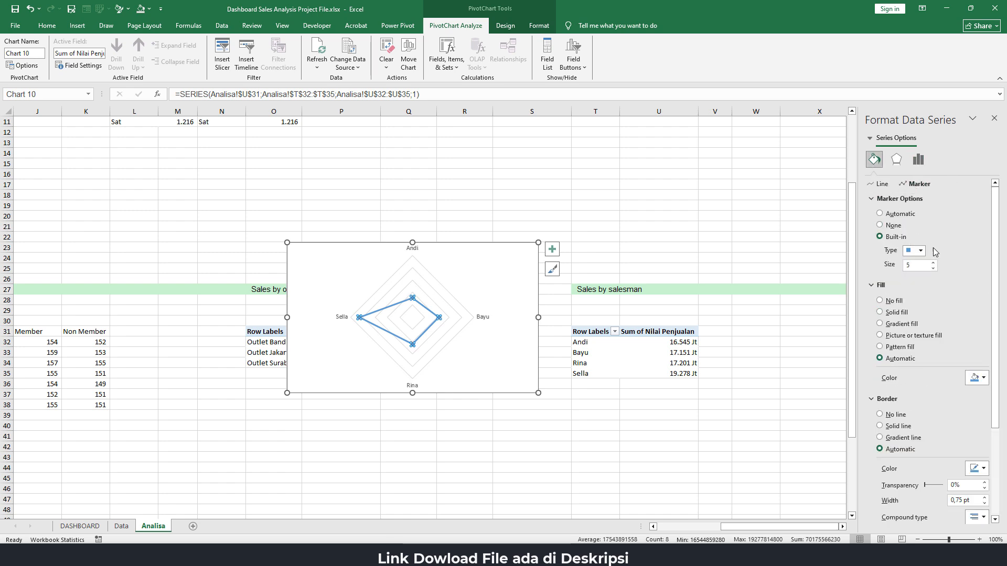
left_click(921, 251)
left_click(916, 333)
left_click(933, 263)
left_click(984, 378)
left_click(896, 344)
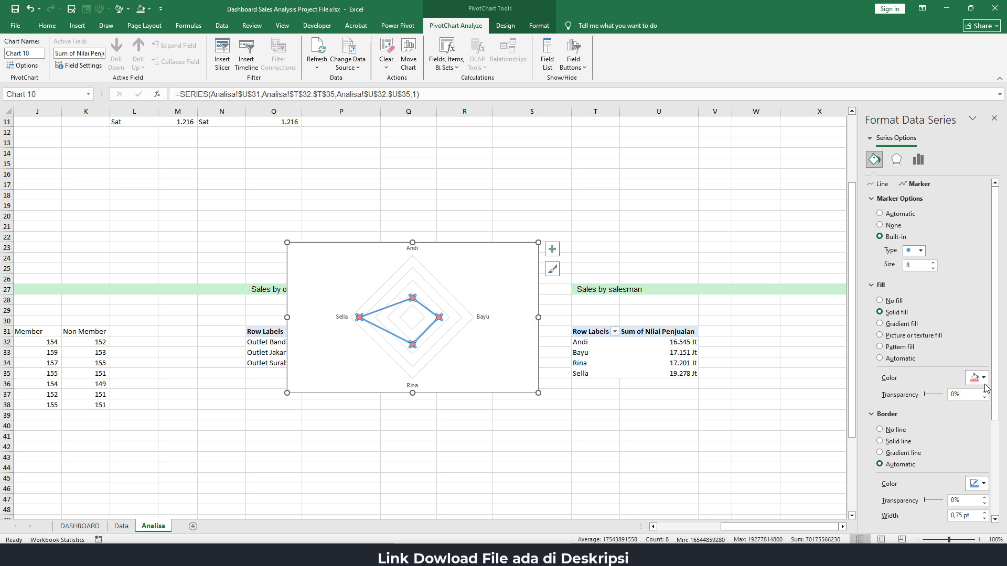
Set the radar series line and its marker borders to the recently used light purple
left_click(881, 184)
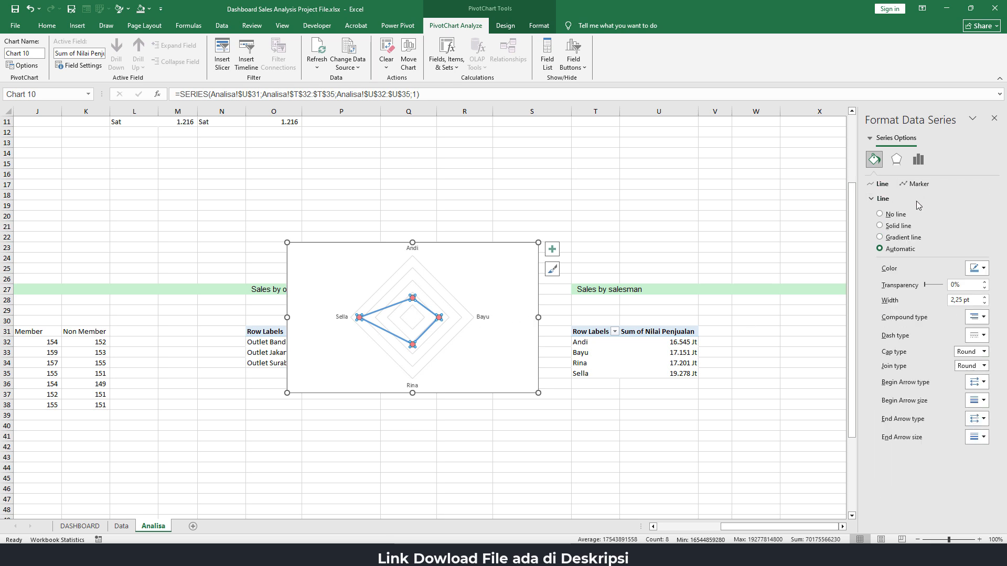
left_click(984, 268)
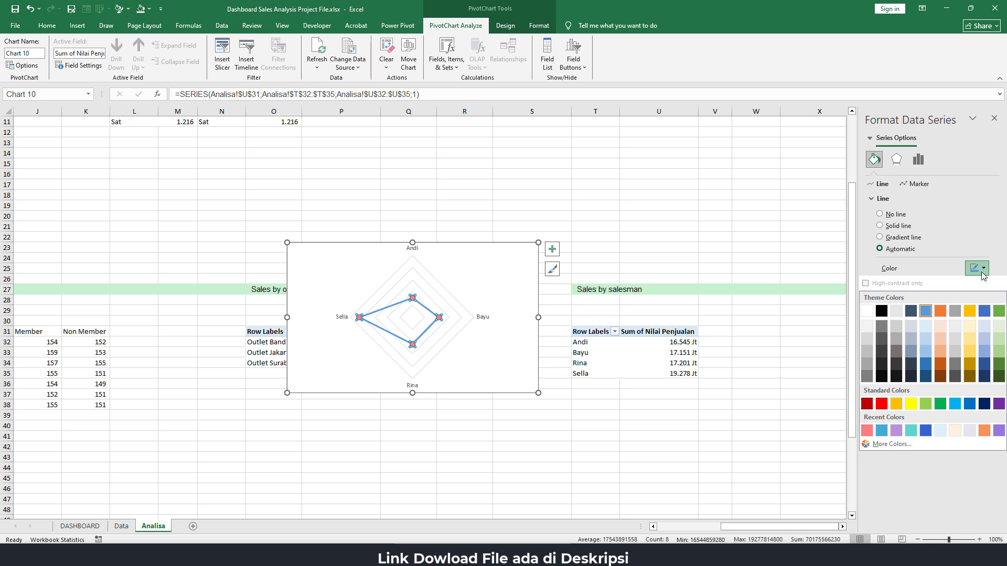
left_click(896, 431)
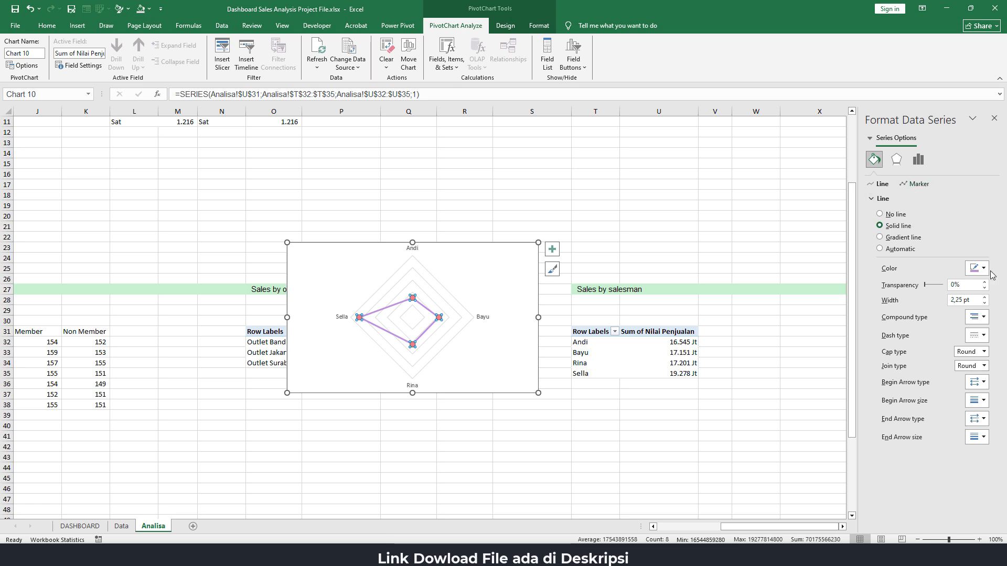
left_click(918, 184)
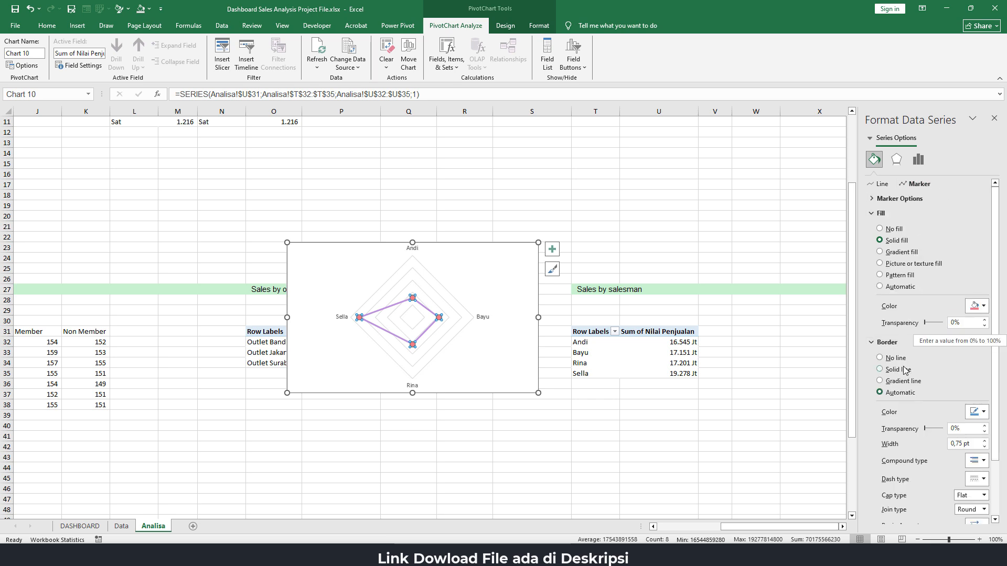
left_click(983, 413)
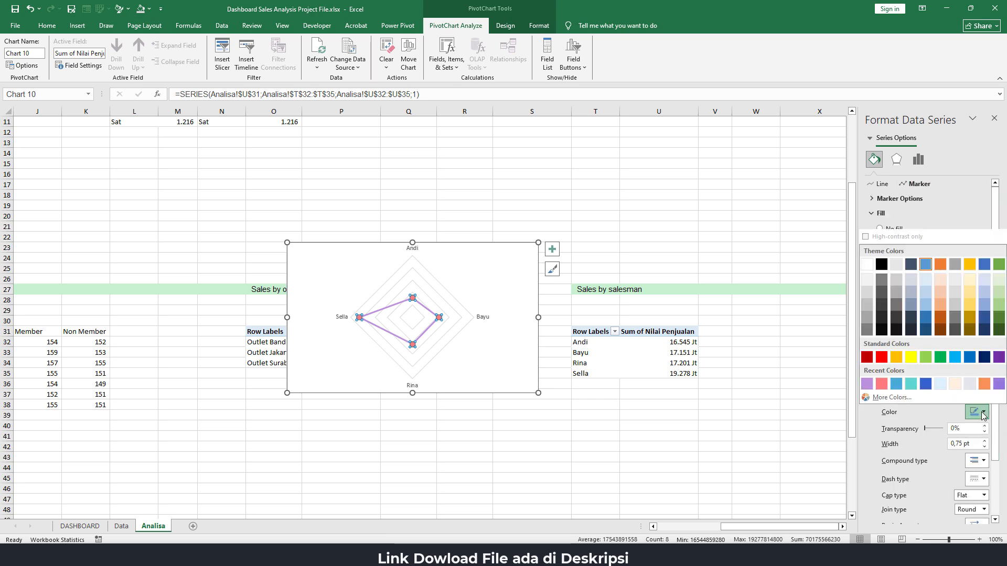
left_click(867, 383)
left_click(623, 224)
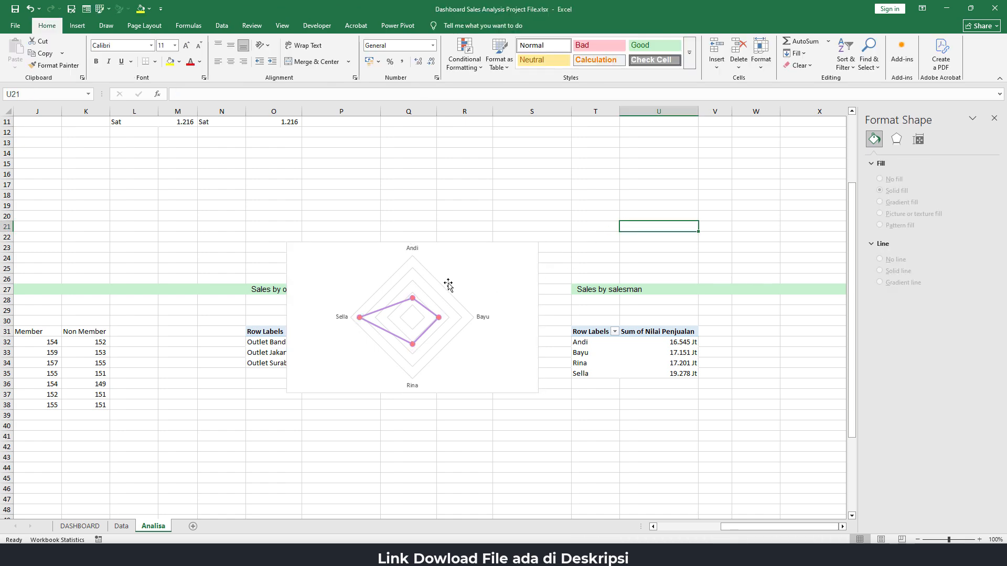
Remove the radar chart area's fill and outline
left_click(461, 270)
left_click(503, 245)
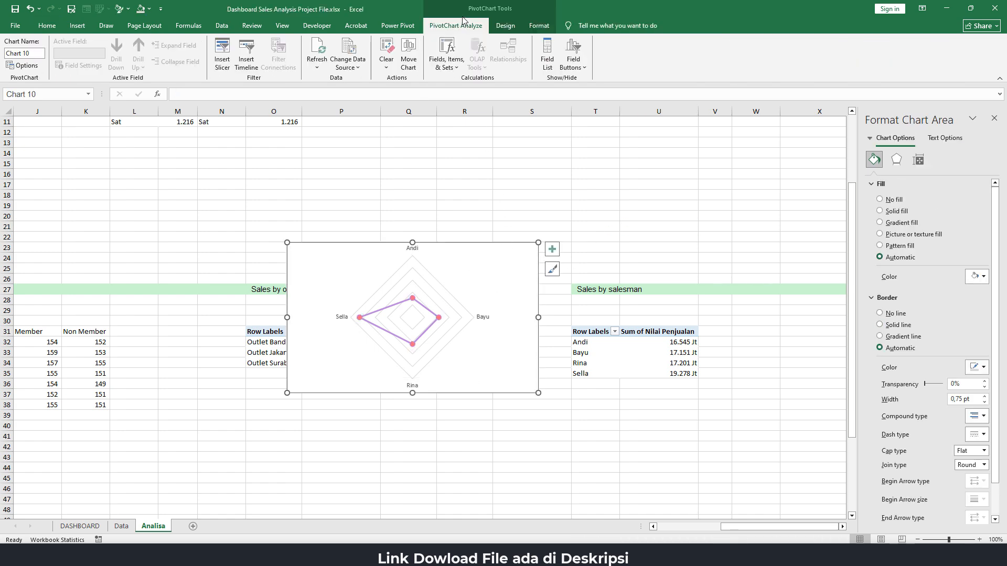
left_click(536, 29)
left_click(397, 41)
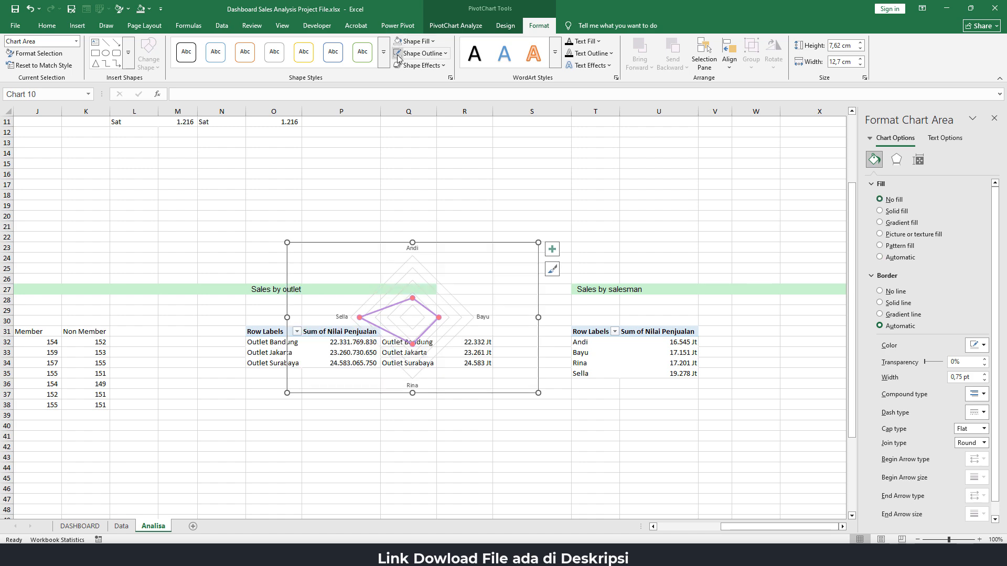
left_click(398, 53)
left_click(531, 206)
Cut the radar chart from the Analisa sheet and paste it at AD24 on the DASHBOARD sheet under Sales by salesman
left_click(469, 260)
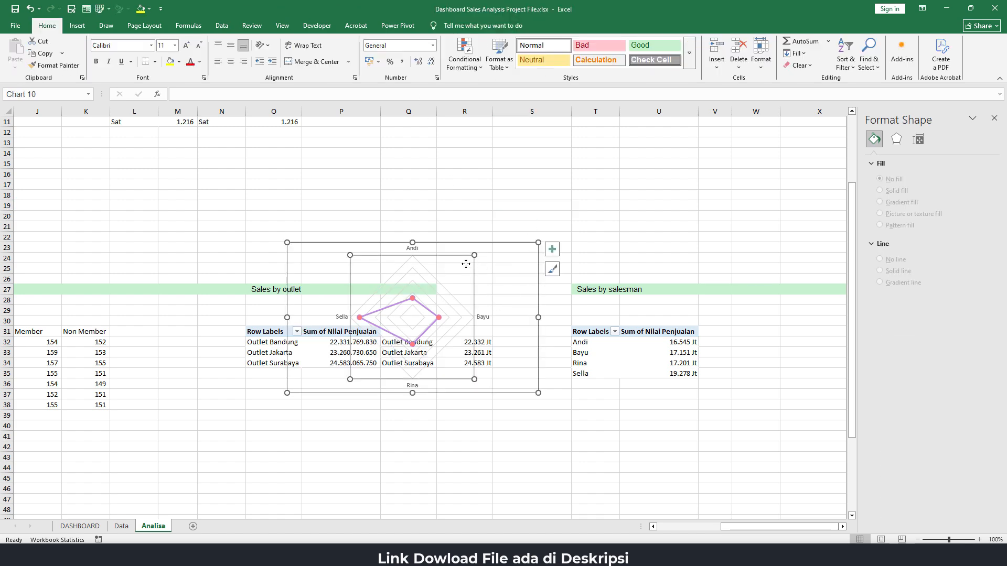
left_click(458, 243)
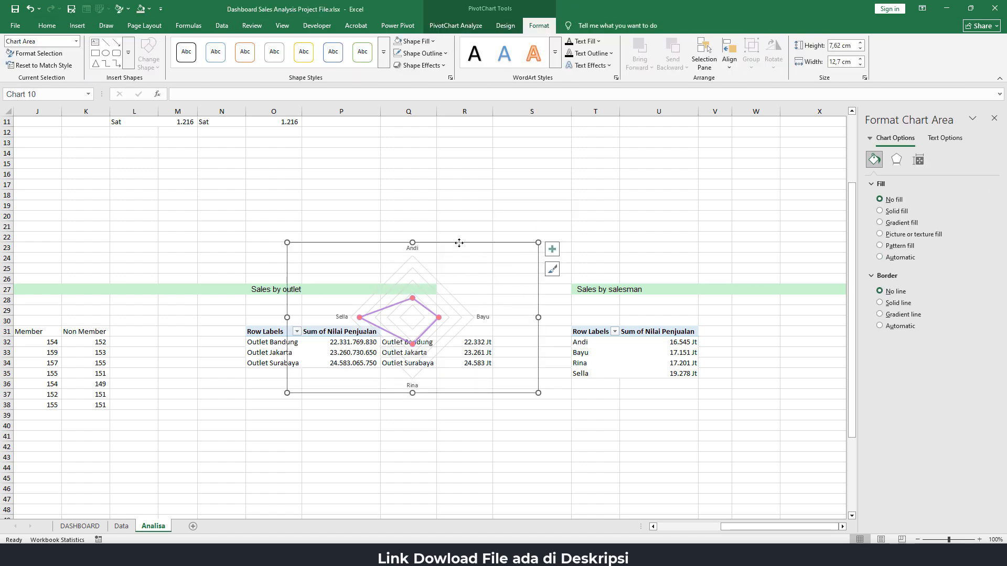
key("Delete")
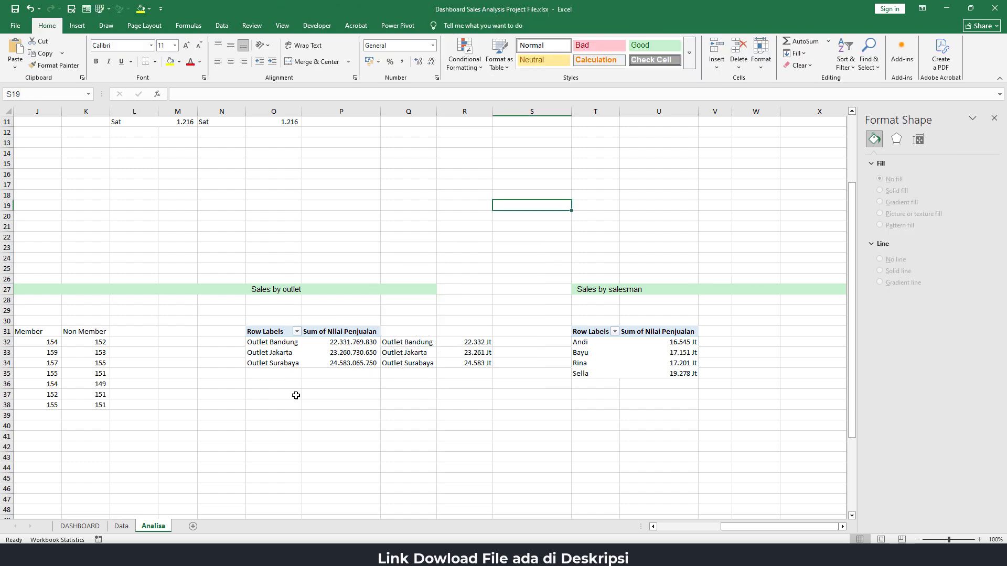
left_click(80, 526)
left_click(505, 301)
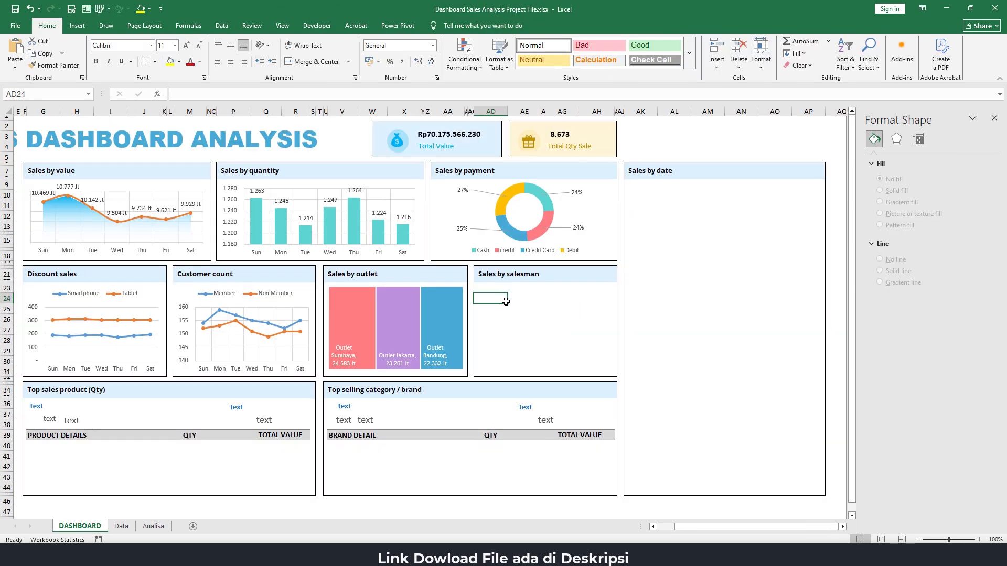
key("ctrl+v")
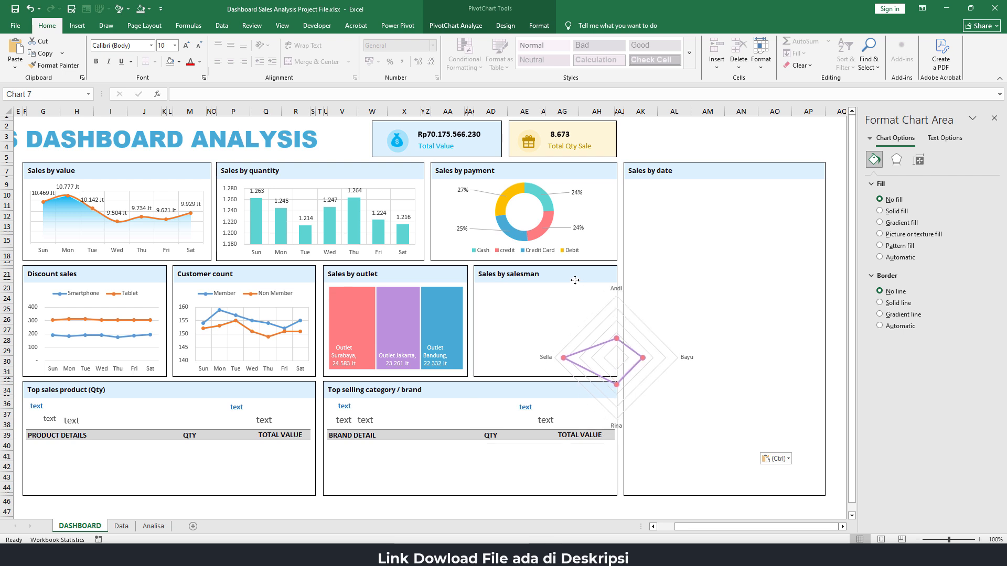
Move and resize the pasted radar chart to fit inside the Sales by salesman box below its heading
left_click_drag(732, 355, 616, 344)
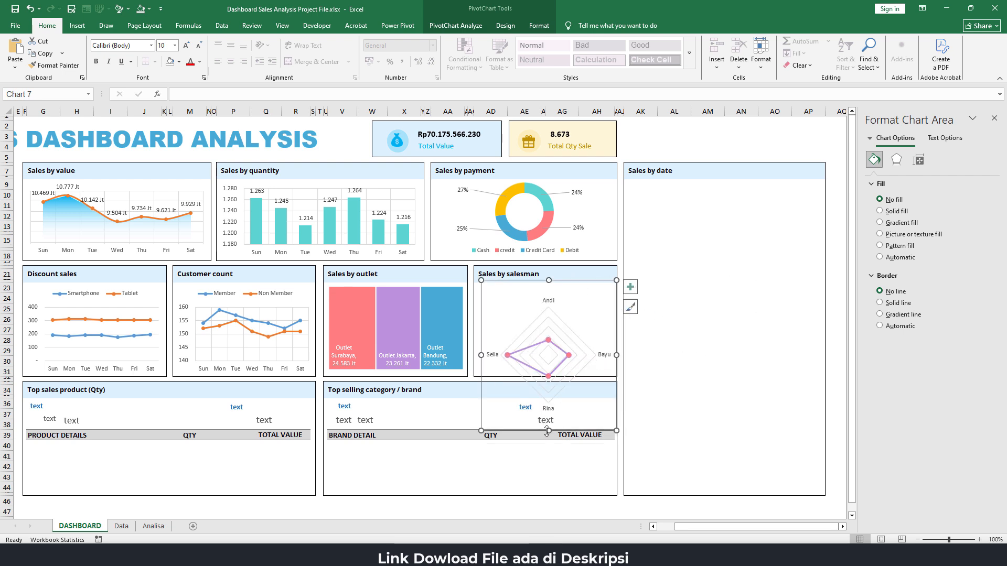
left_click_drag(548, 431, 548, 377)
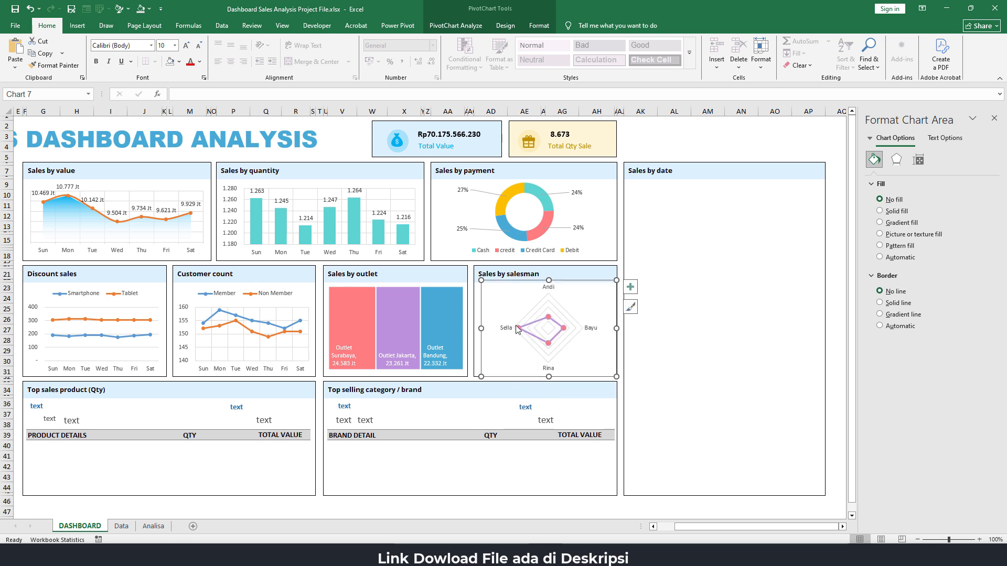
left_click_drag(482, 327, 474, 328)
left_click_drag(546, 279, 545, 282)
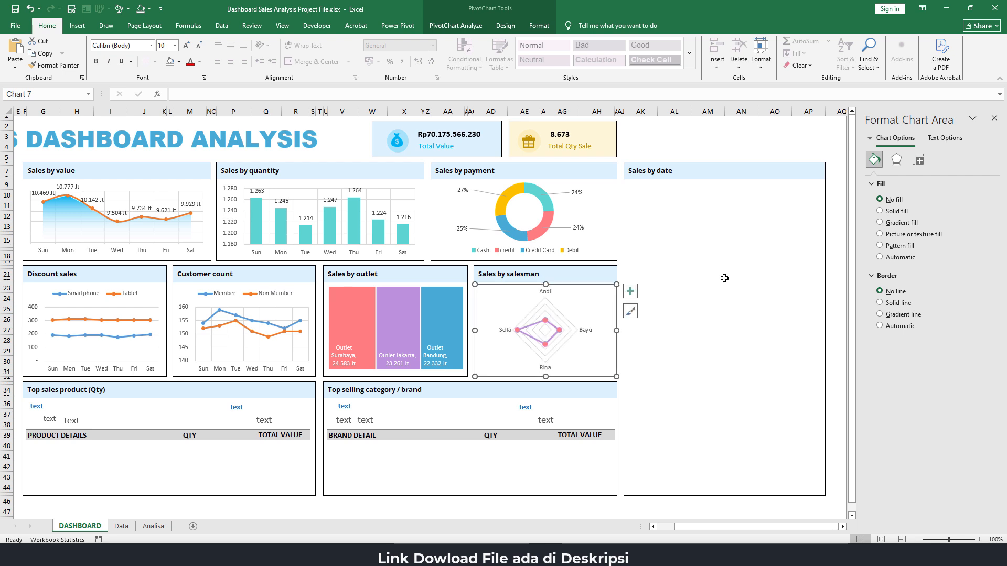
Enlarge the radar chart's plot area slightly within the Sales by salesman box
left_click(693, 146)
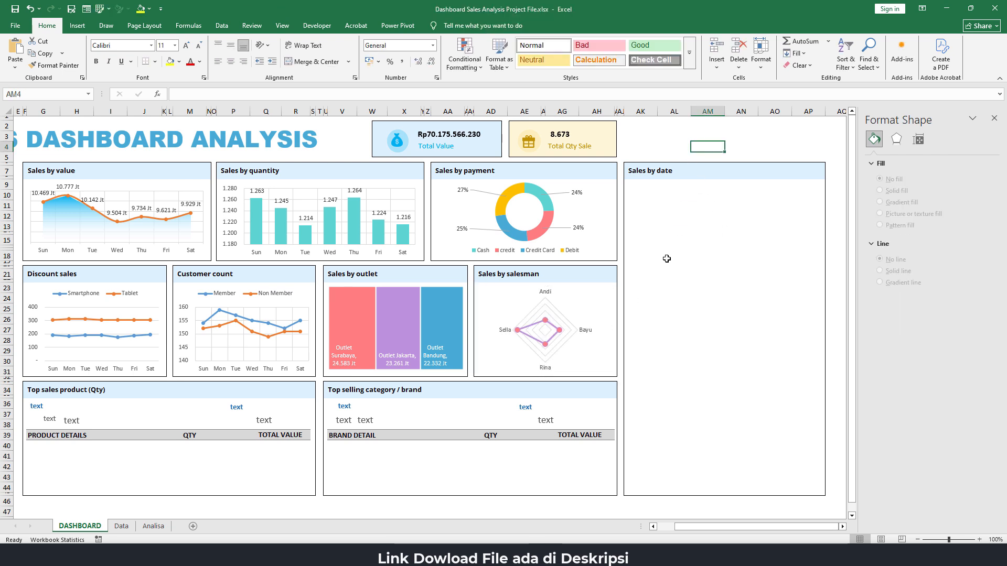
left_click(572, 313)
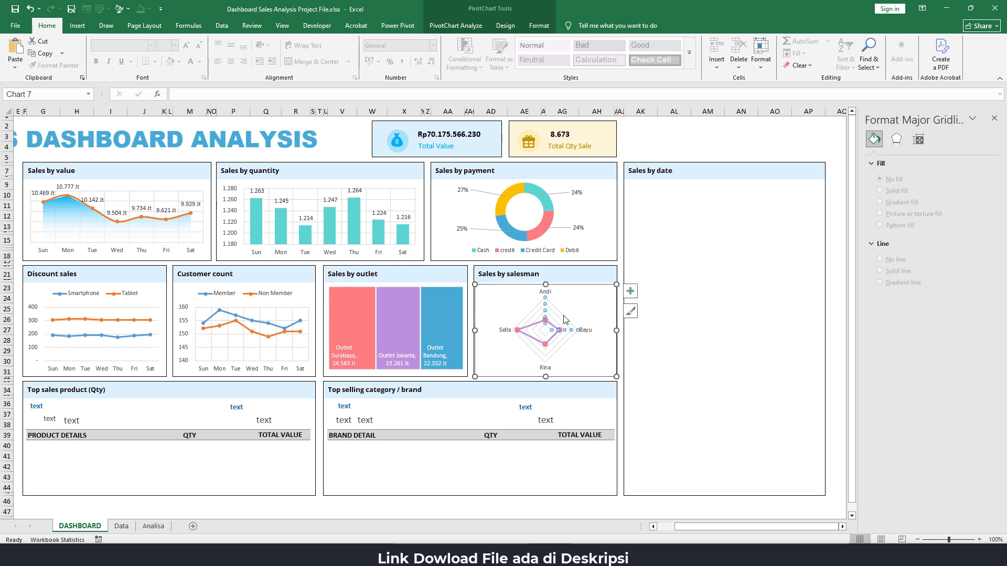
left_click(579, 298)
left_click(579, 297)
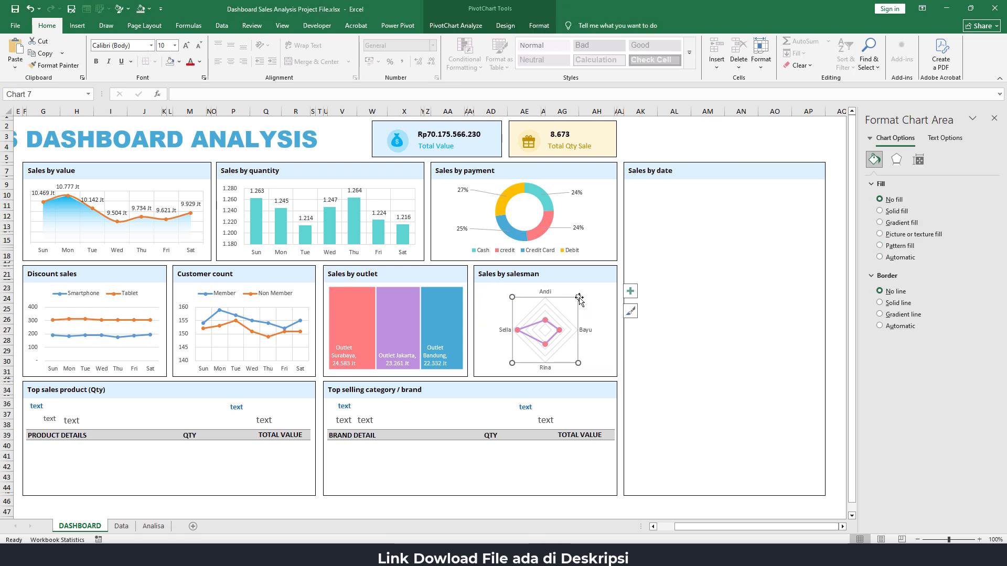
left_click(573, 297)
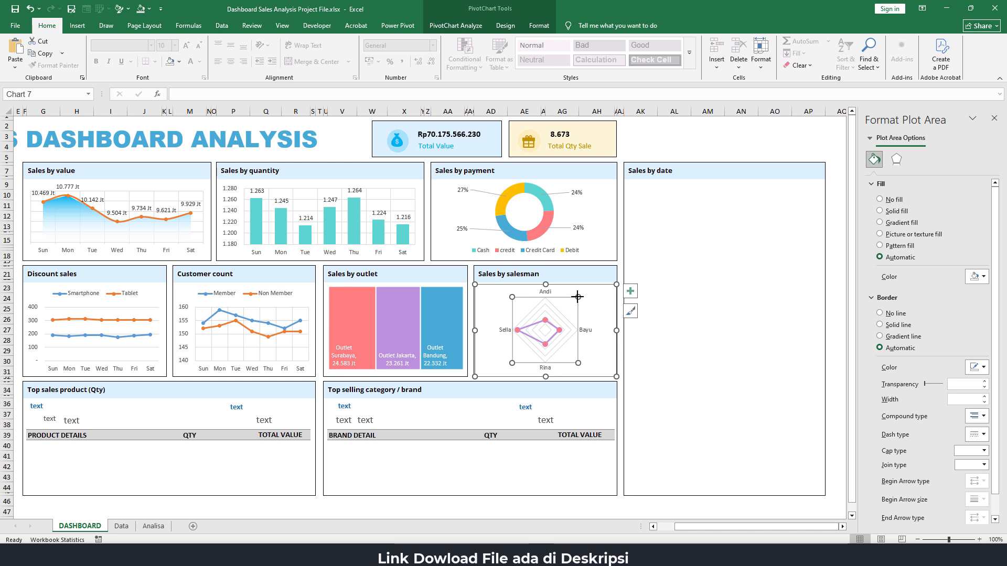
left_click_drag(578, 297, 584, 292)
left_click(631, 292)
left_click(674, 414)
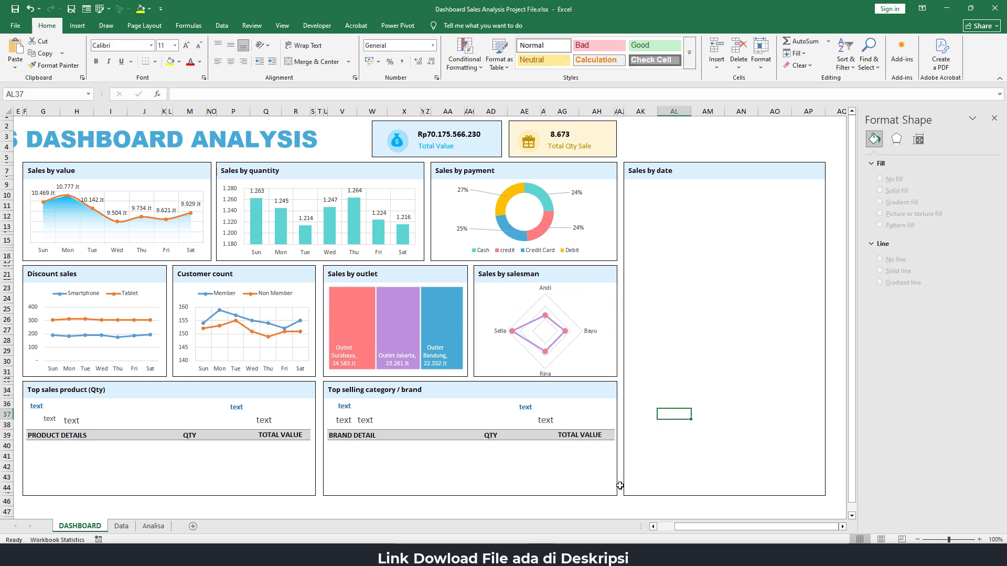
left_click(555, 509)
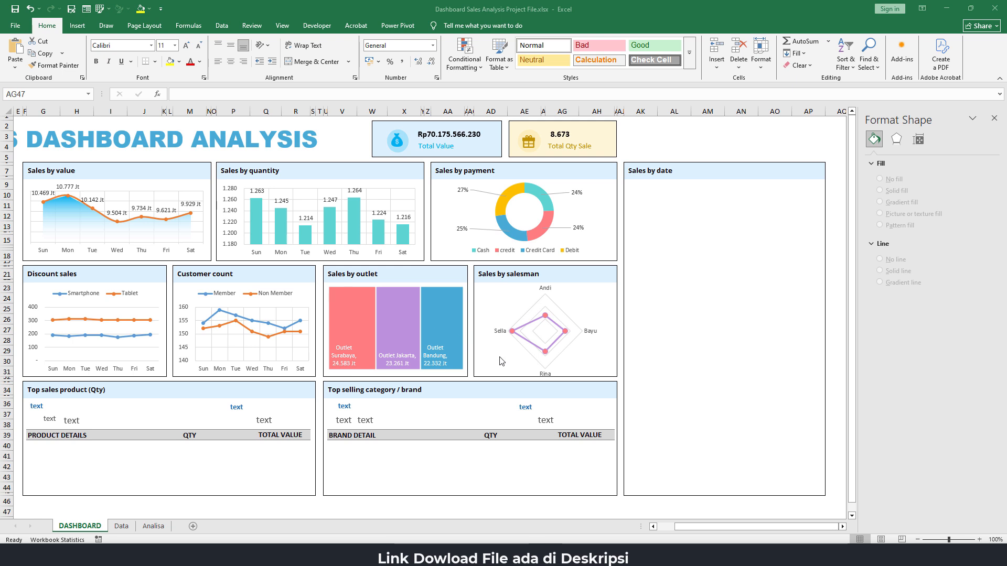
key("Escape")
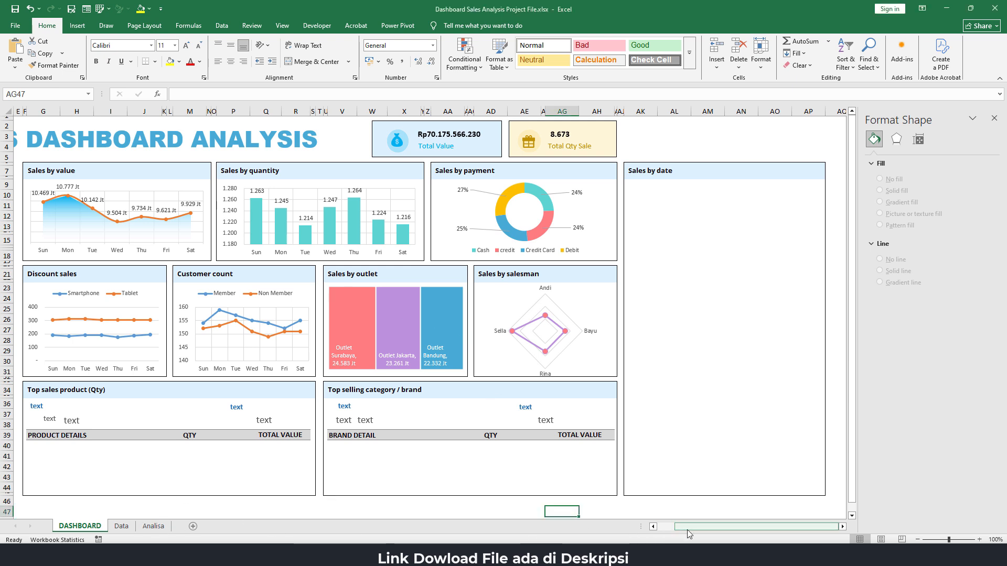
left_click_drag(688, 528, 671, 528)
left_click(212, 454)
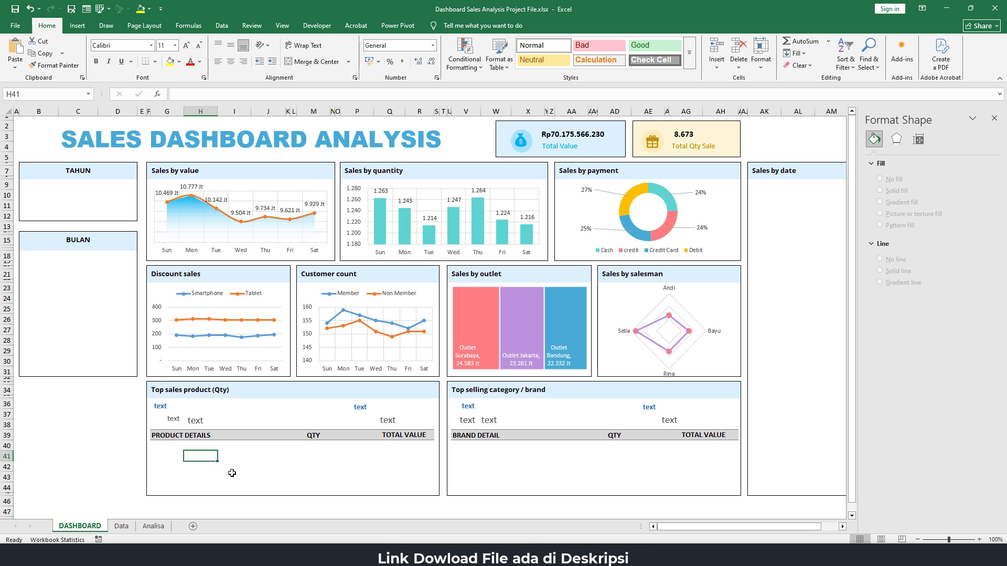
left_click(256, 449)
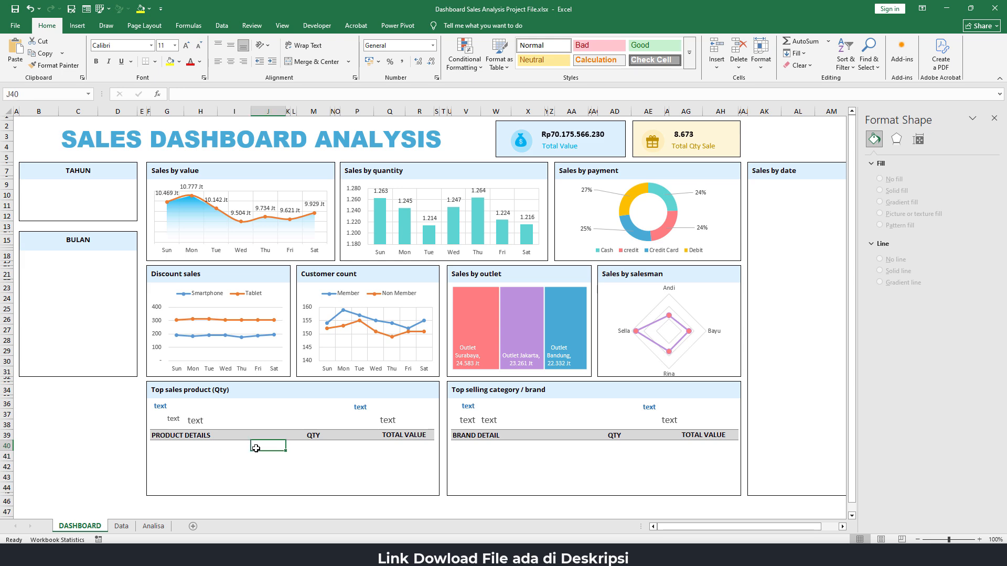
Copy the Discount sales PivotTable on the Analisa sheet and paste it at B60 under Top sales product (Qty)
left_click(154, 527)
left_click_drag(719, 527, 633, 529)
left_click_drag(705, 530, 376, 477)
scroll(119, 356, "down", 3)
scroll(120, 356, "down", 7)
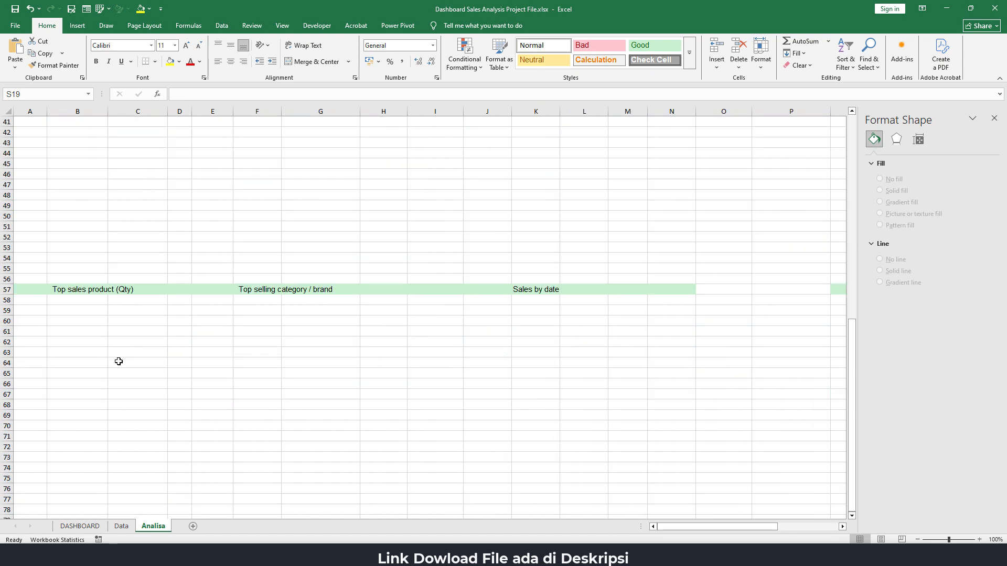
left_click(62, 323)
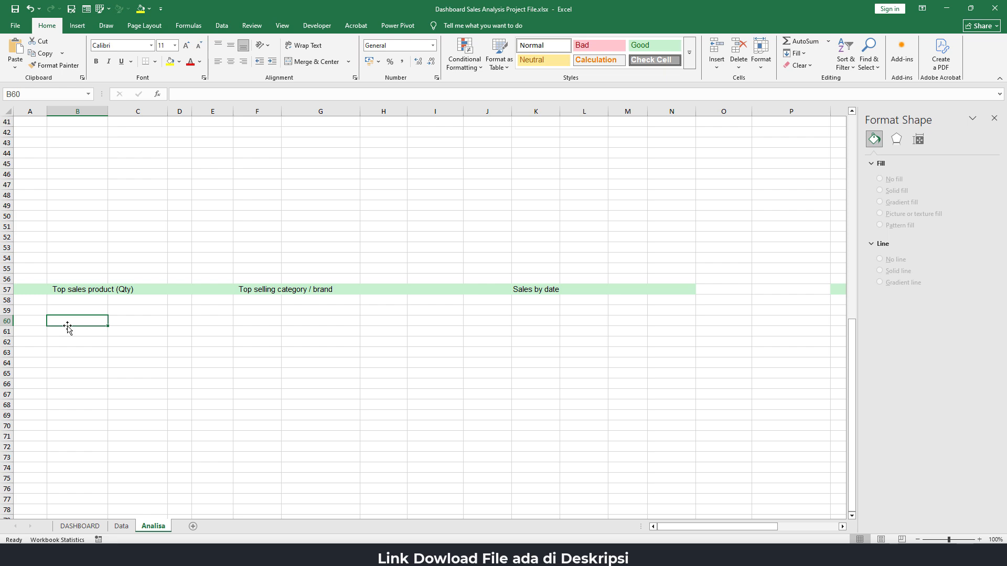
scroll(97, 302, "up", 7)
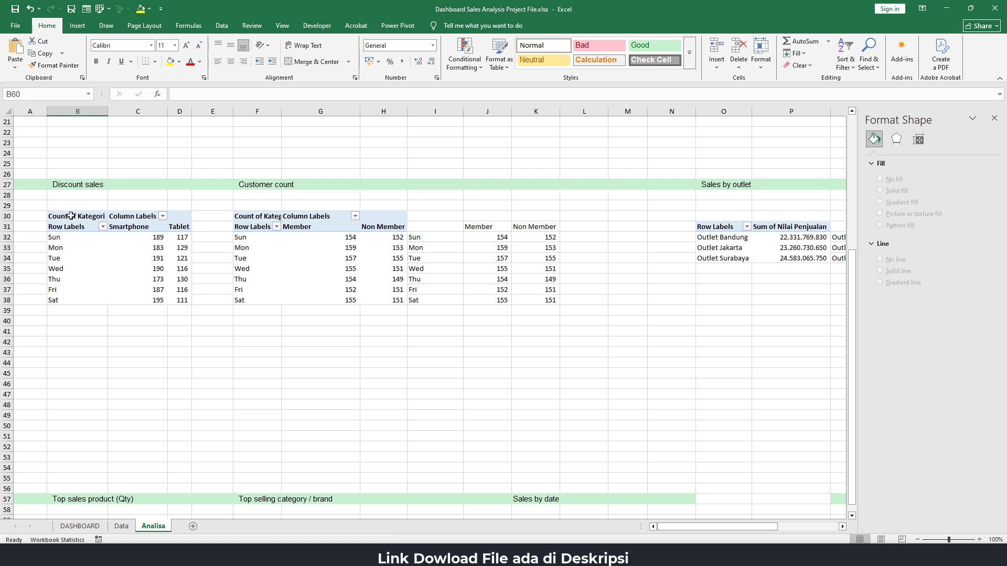
mouse_move(73, 216)
left_mouse_down()
mouse_move(157, 284)
mouse_move(164, 301)
mouse_move(173, 297)
left_mouse_up()
key("ctrl+c")
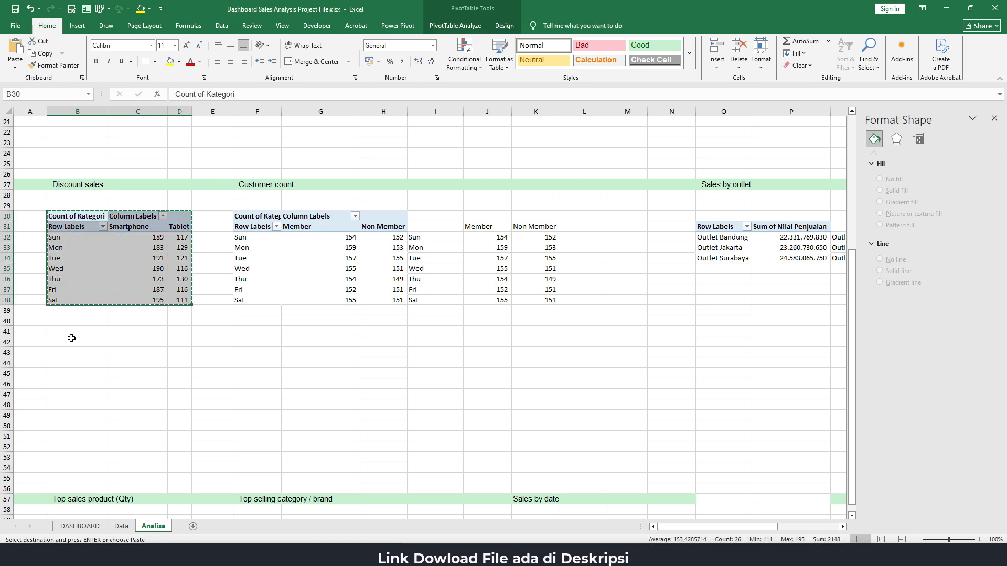
scroll(74, 346, "down", 7)
left_click(80, 322)
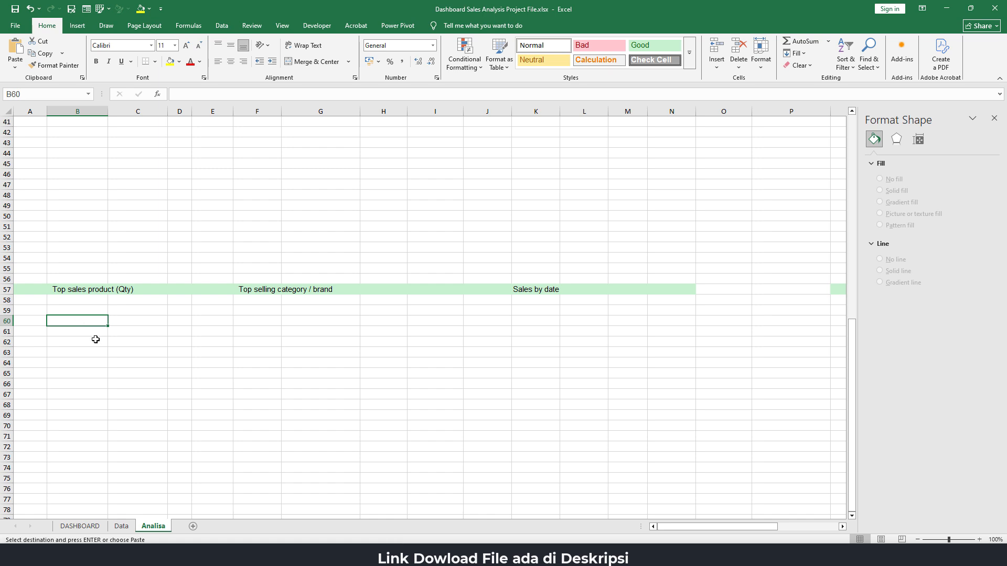
key("ctrl+v")
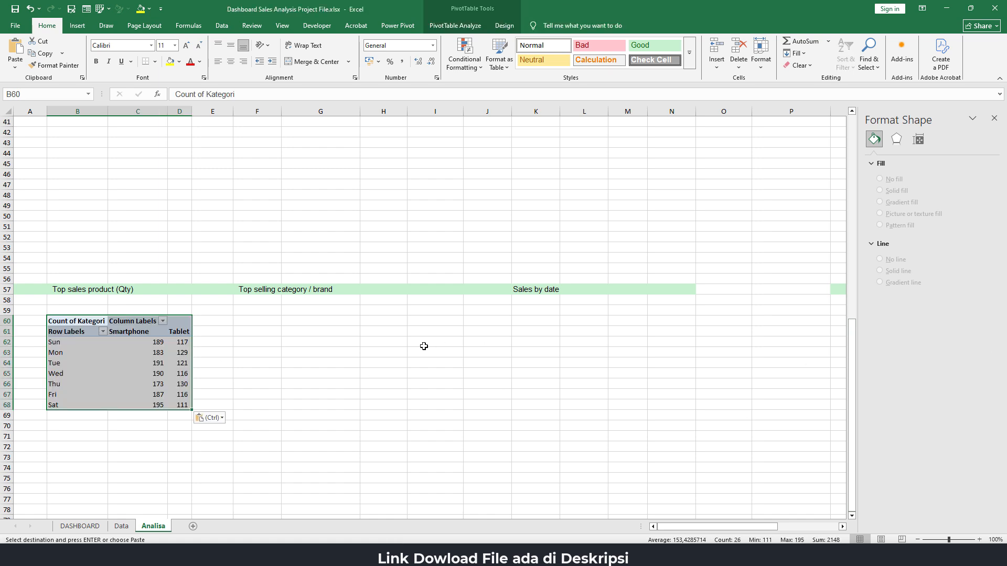
Show the pasted PivotTable's field list and replace Hari with Nama Produk as its row field
left_click(73, 351)
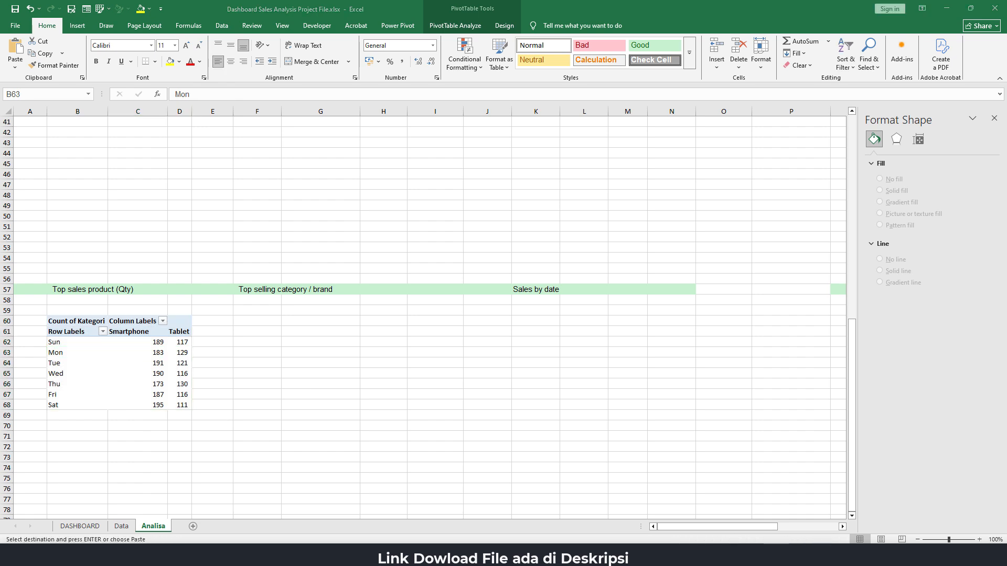
left_click(77, 355)
left_click(77, 355)
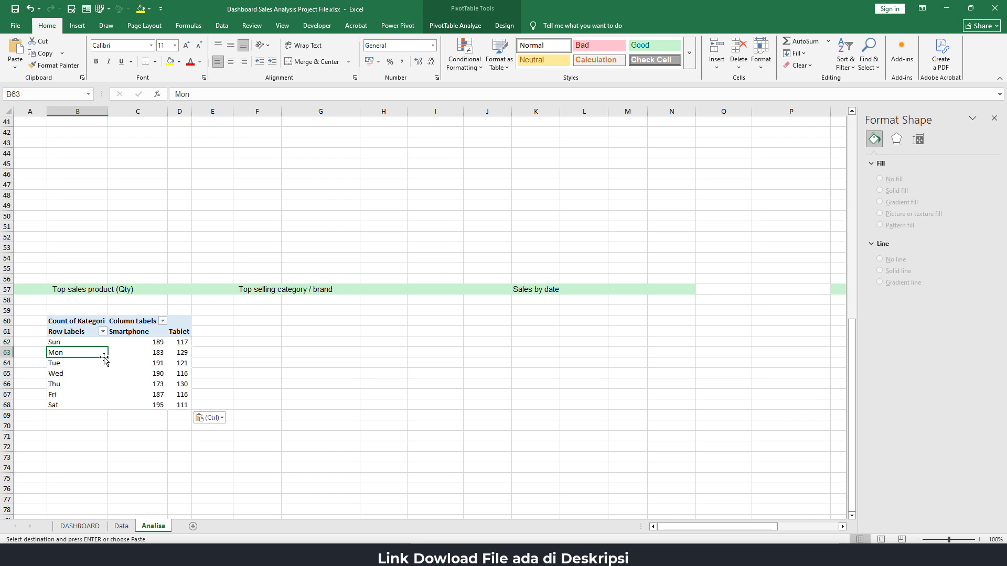
right_click(74, 352)
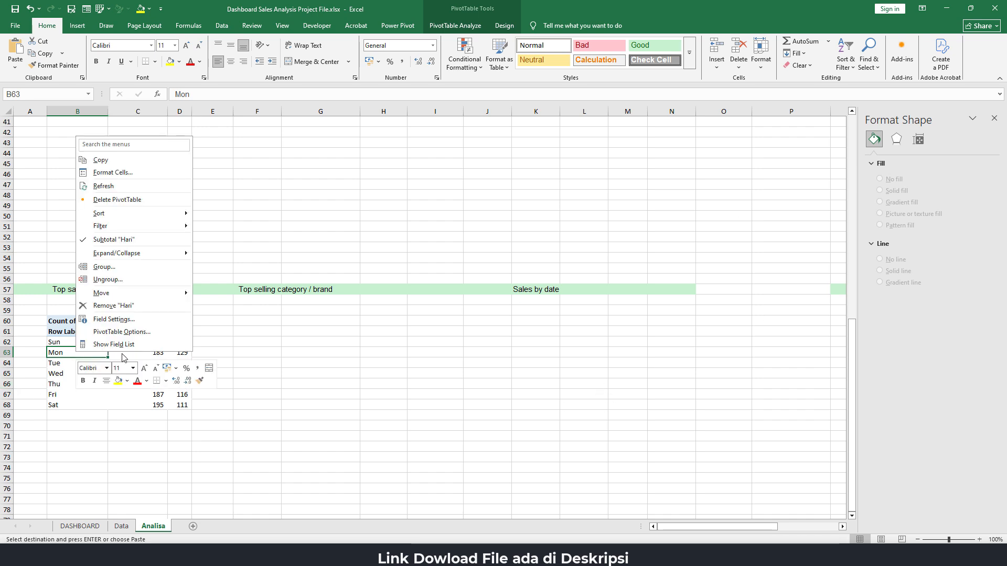
left_click(126, 344)
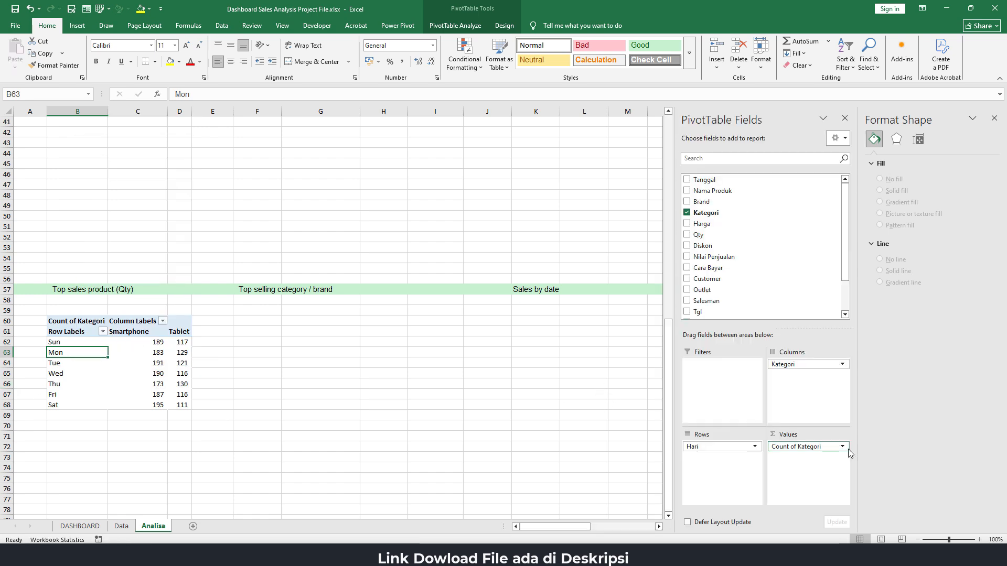
left_click(993, 118)
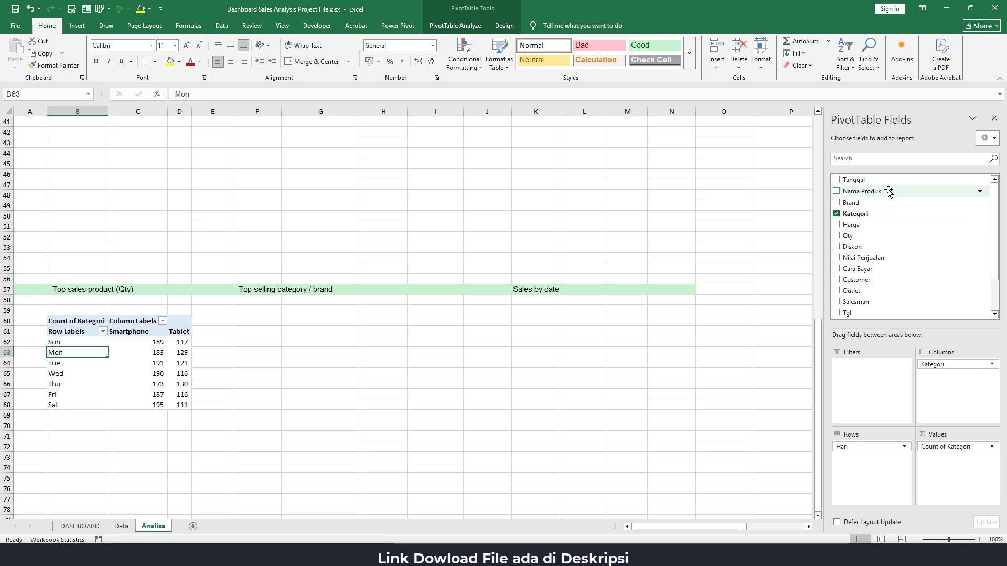
left_click_drag(888, 193, 637, 377)
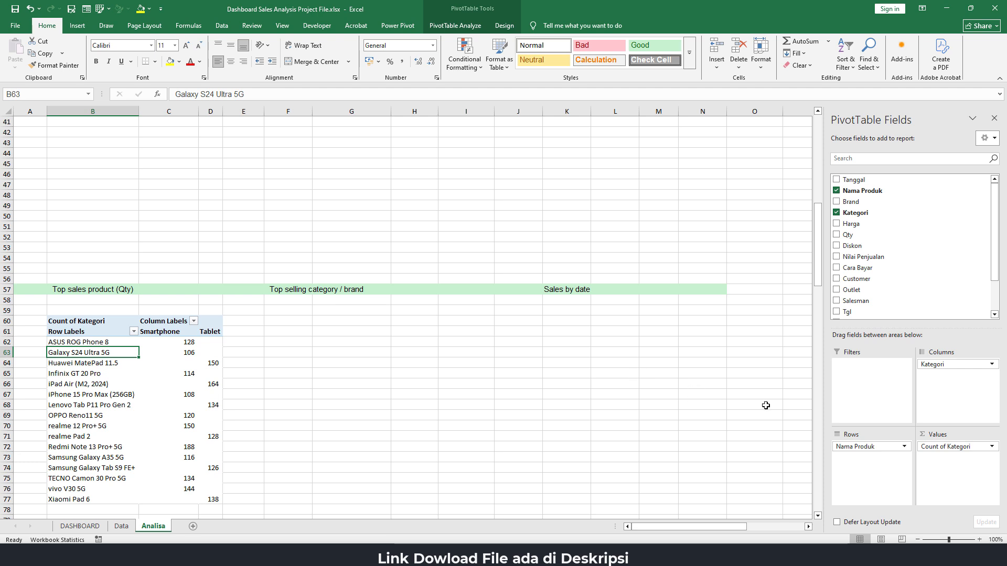
Replace Count of Kategori in the product PivotTable's values with Qty and Nilai Penjualan
left_click_drag(954, 447, 726, 367)
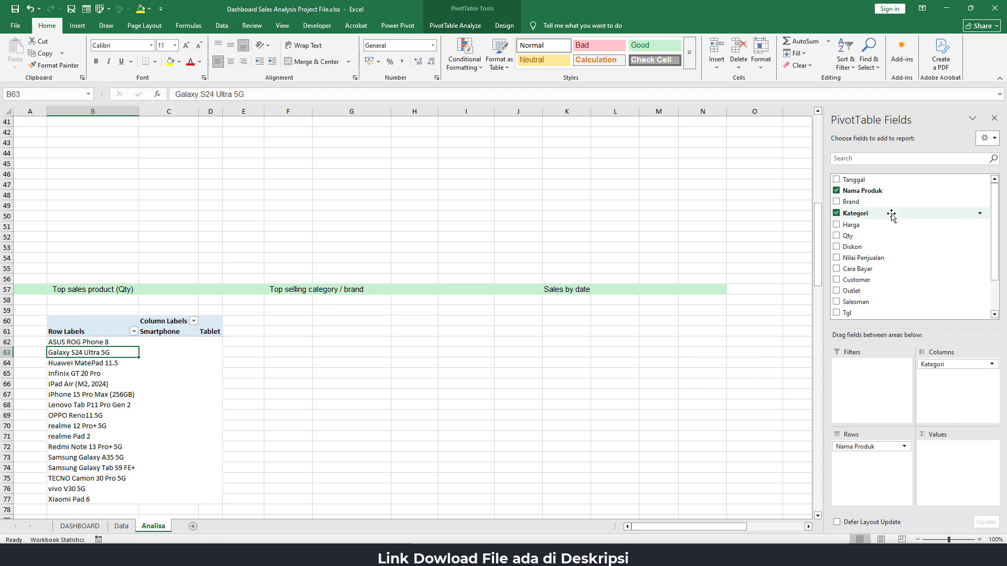
left_click_drag(849, 235, 952, 459)
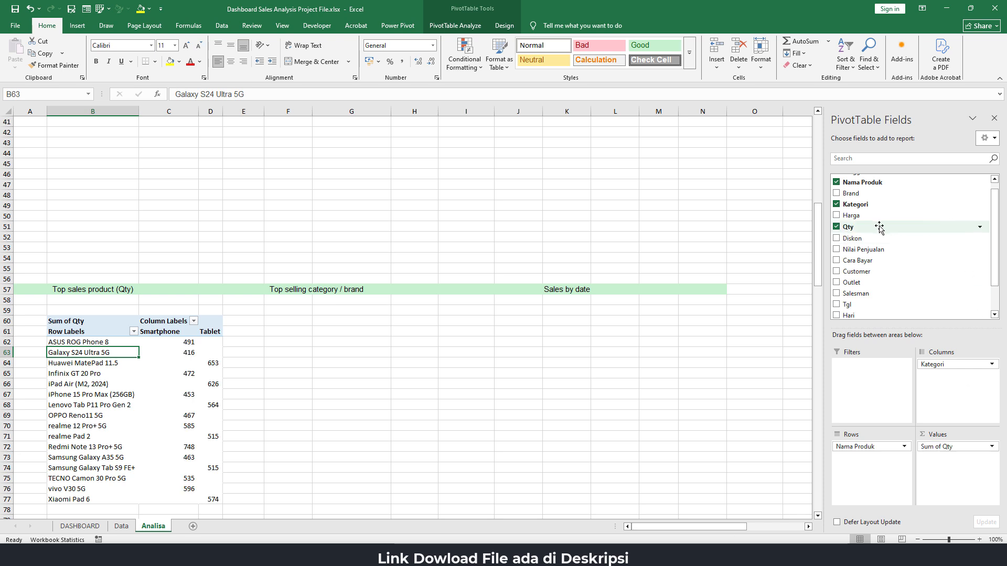
left_click_drag(876, 249, 964, 472)
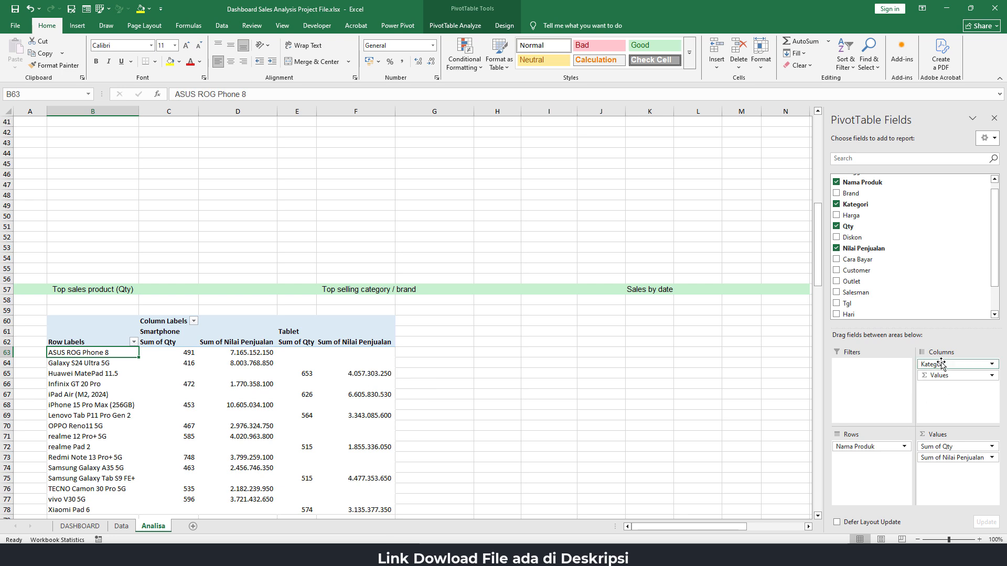
Clear Kategori from the product PivotTable's columns and add Qty and Nilai Penjualan back as value fields
left_click_drag(941, 364, 659, 346)
left_click_drag(944, 364, 611, 364)
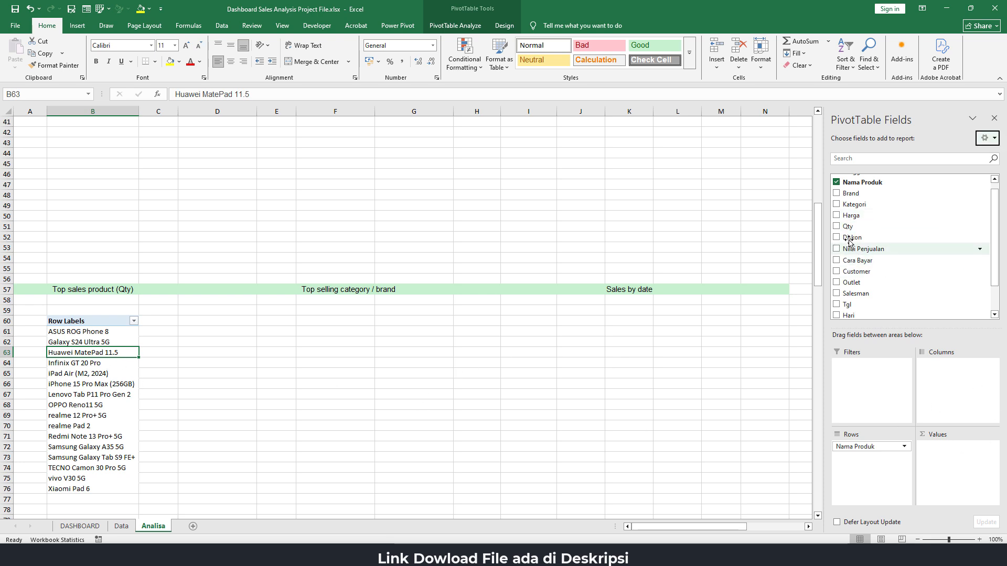
left_click_drag(850, 229, 951, 451)
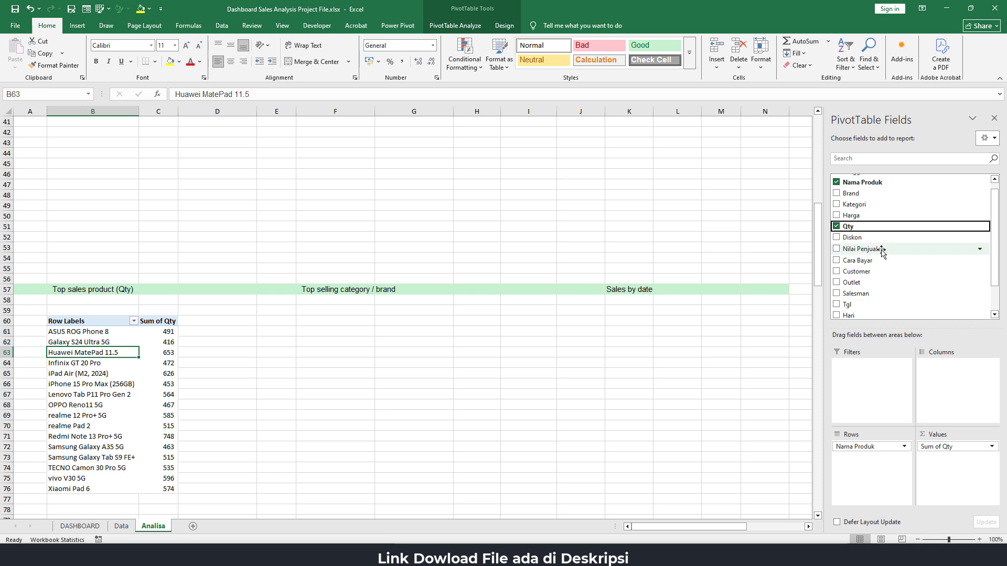
left_click_drag(881, 250, 944, 475)
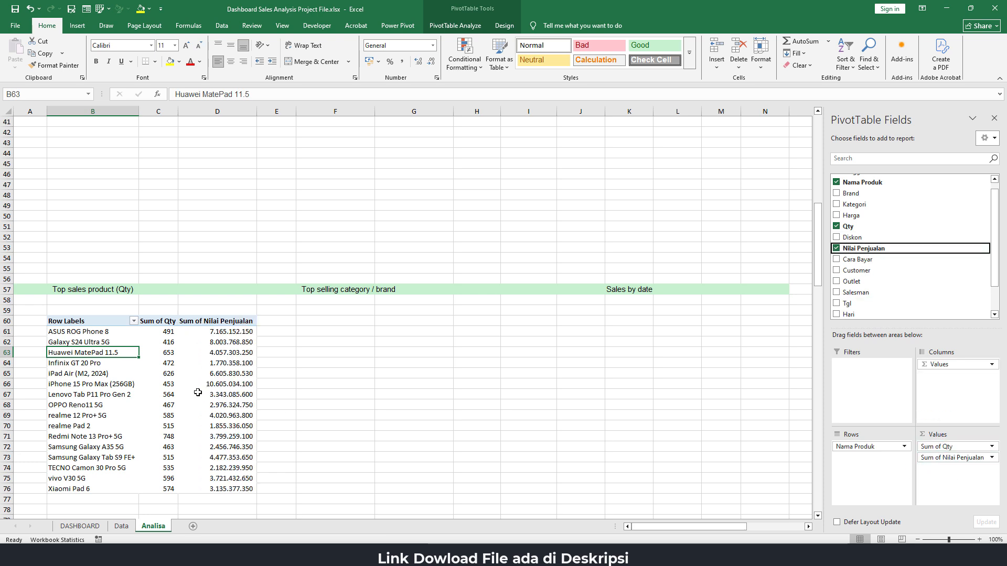
Copy the Jt number format from cell I11 to the Sum of Nilai Penjualan values in D61:D76 with Format Painter
left_click(166, 334)
left_click(232, 334)
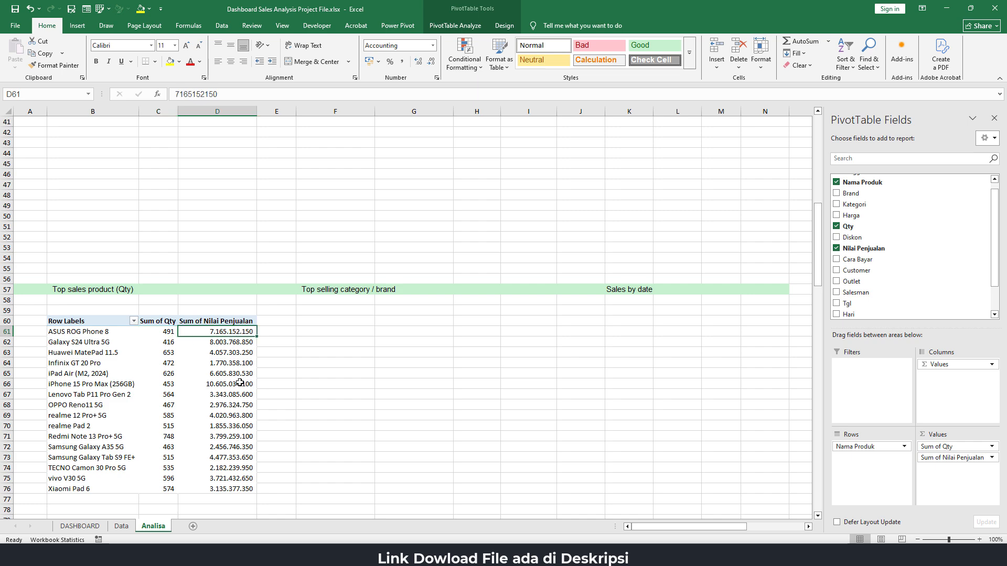
mouse_move(235, 376)
scroll(233, 364, "up", 7)
scroll(551, 291, "up", 7)
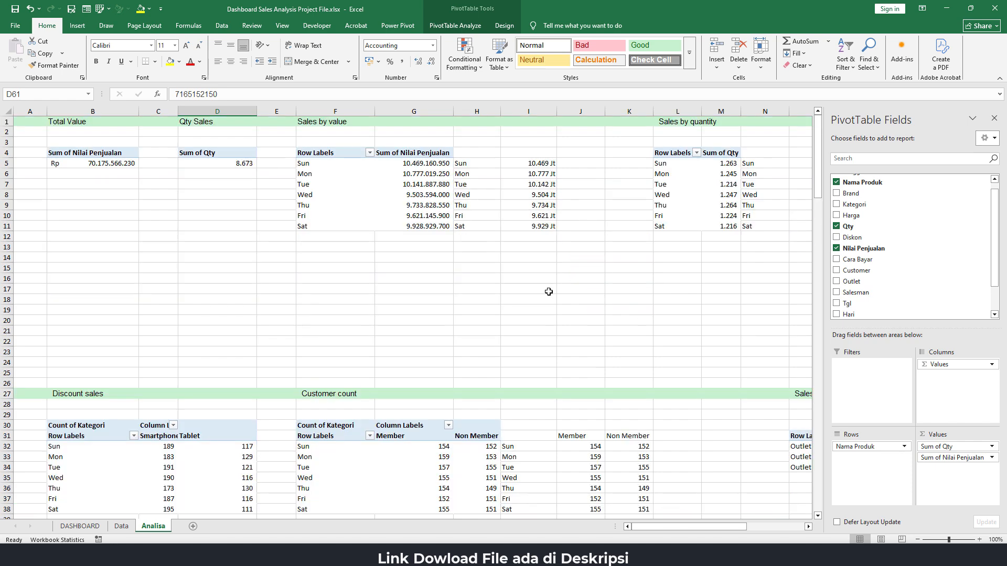
left_click(542, 226)
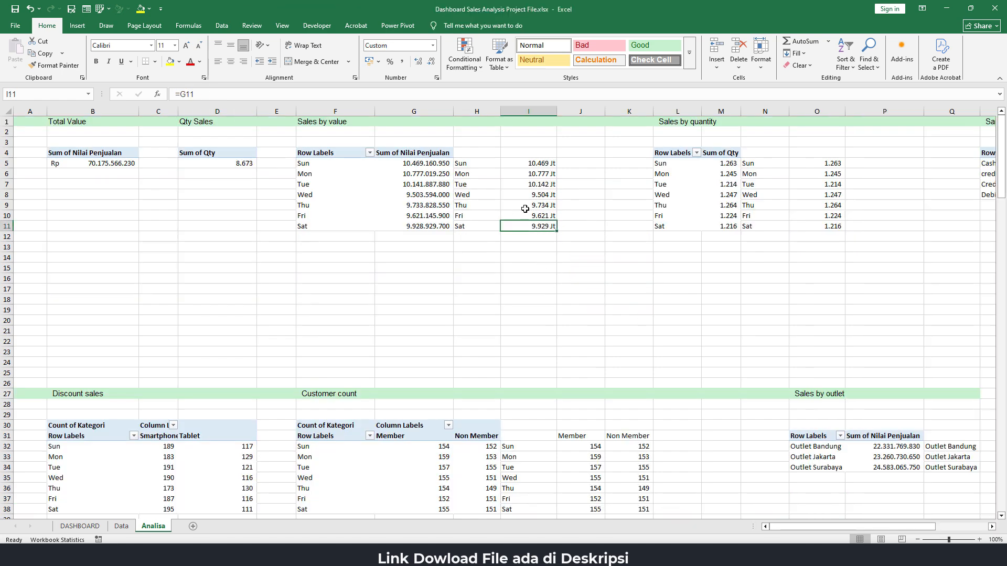
left_click(54, 65)
scroll(152, 412, "down", 13)
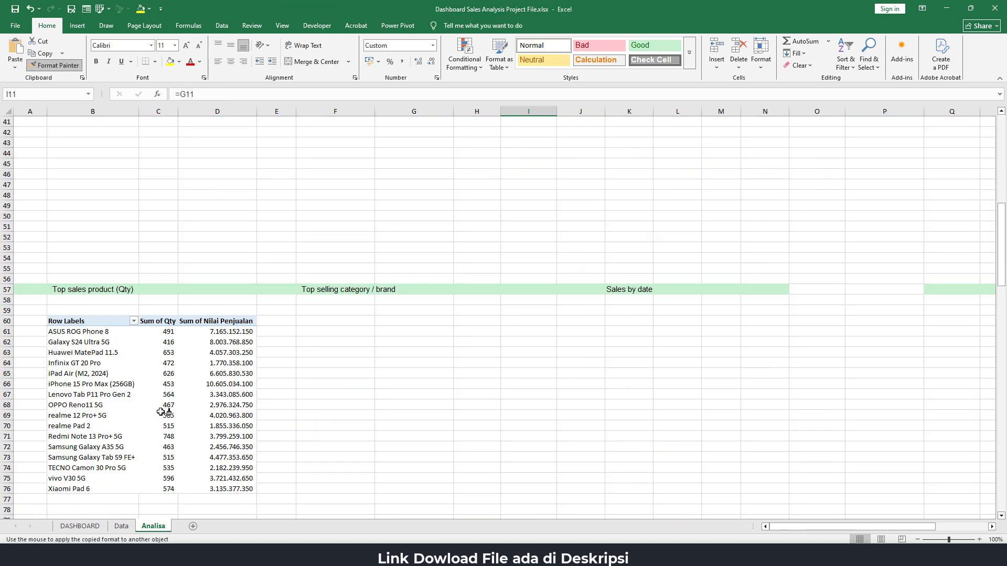
left_click_drag(233, 331, 232, 486)
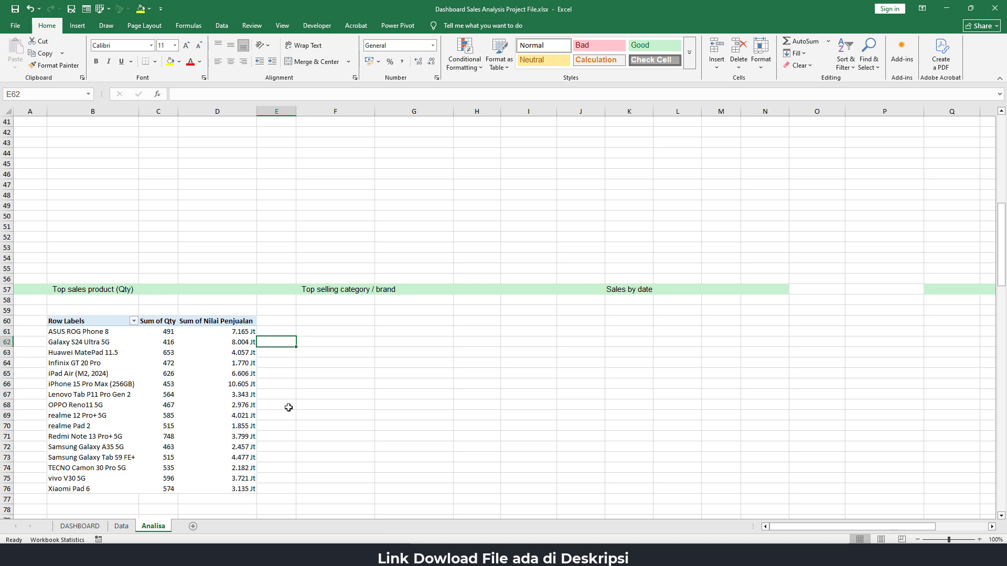
Sort the product PivotTable's row labels from Z to A and select a Sum of Qty value
left_click(93, 332)
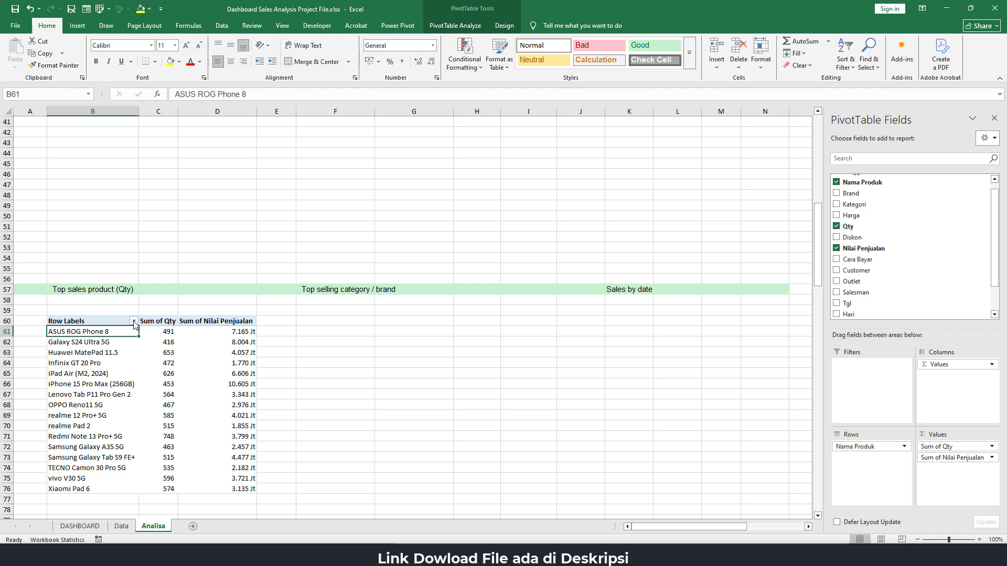
left_click(134, 322)
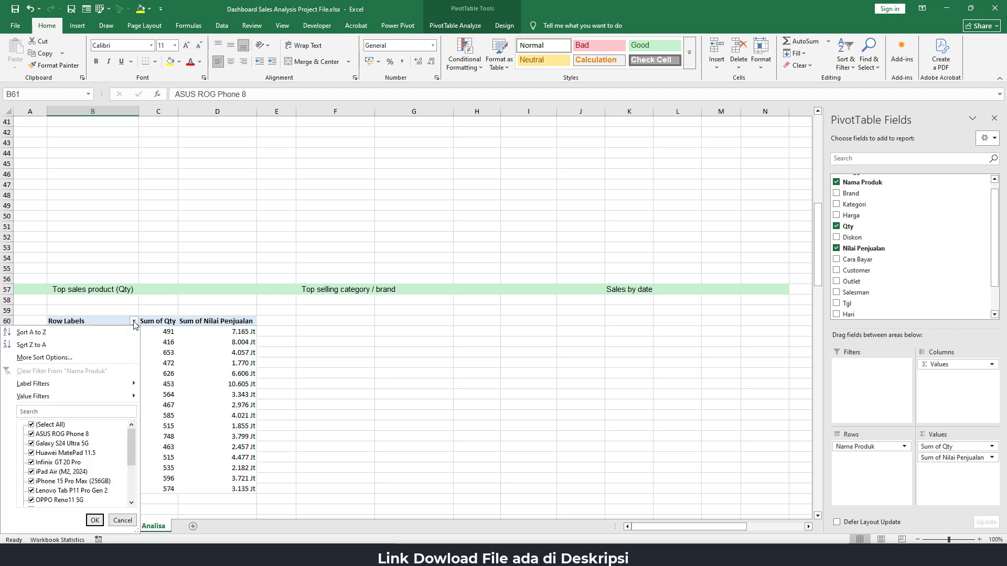
left_click(119, 346)
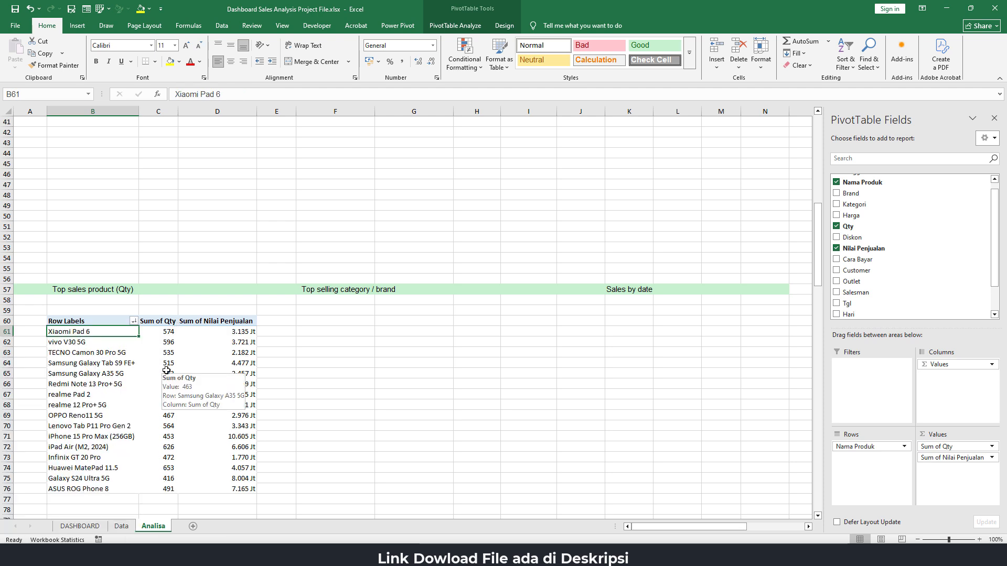
left_click(169, 353)
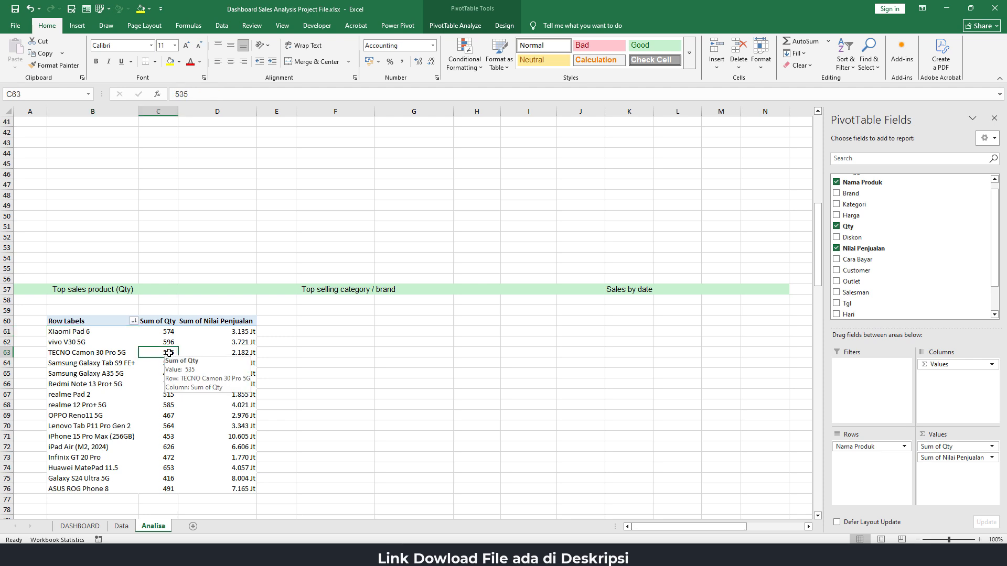
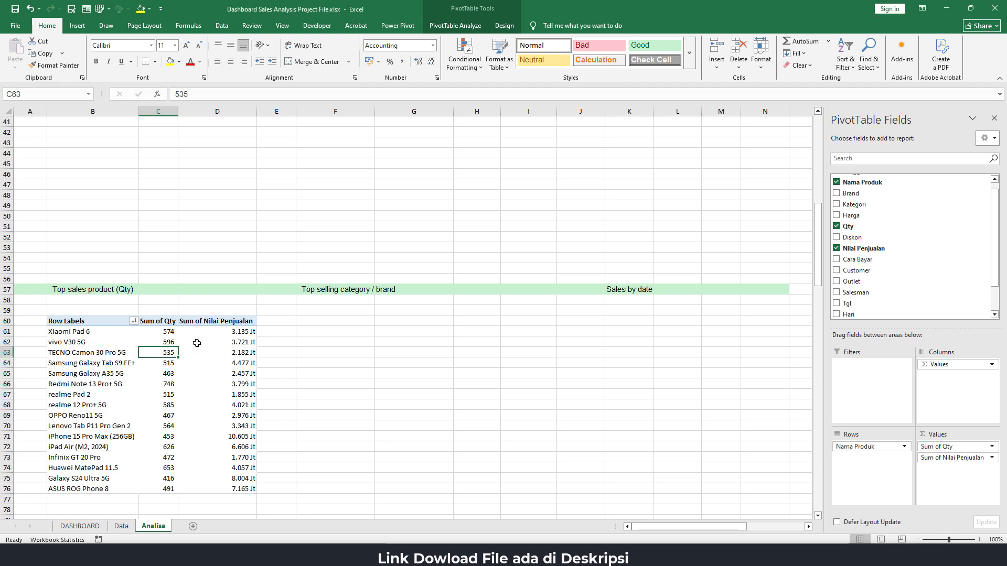
Review the product PivotTable's quantities and sort options against the dashboard's Top sales product (Qty) section
left_click(169, 333)
left_click(167, 342)
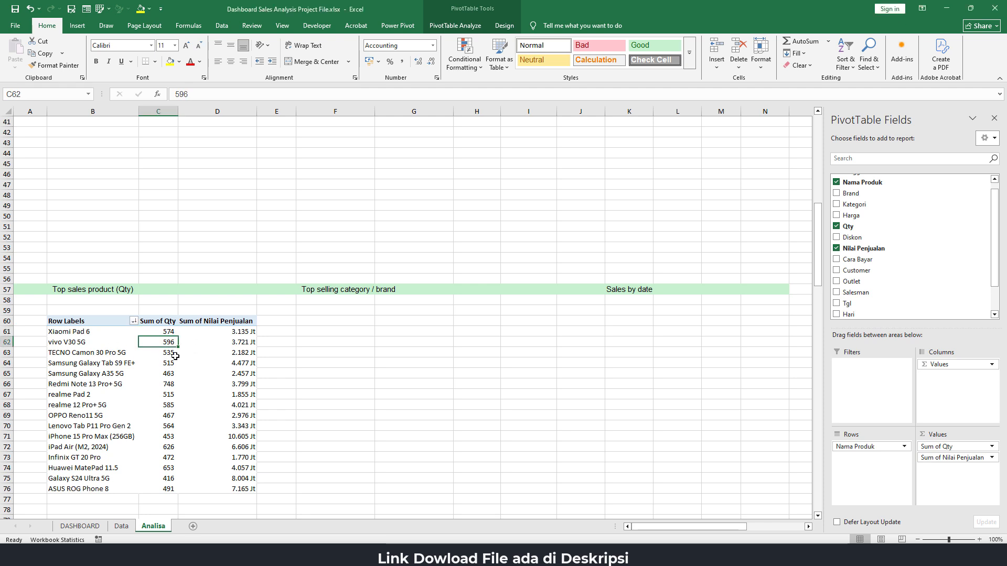
mouse_move(186, 388)
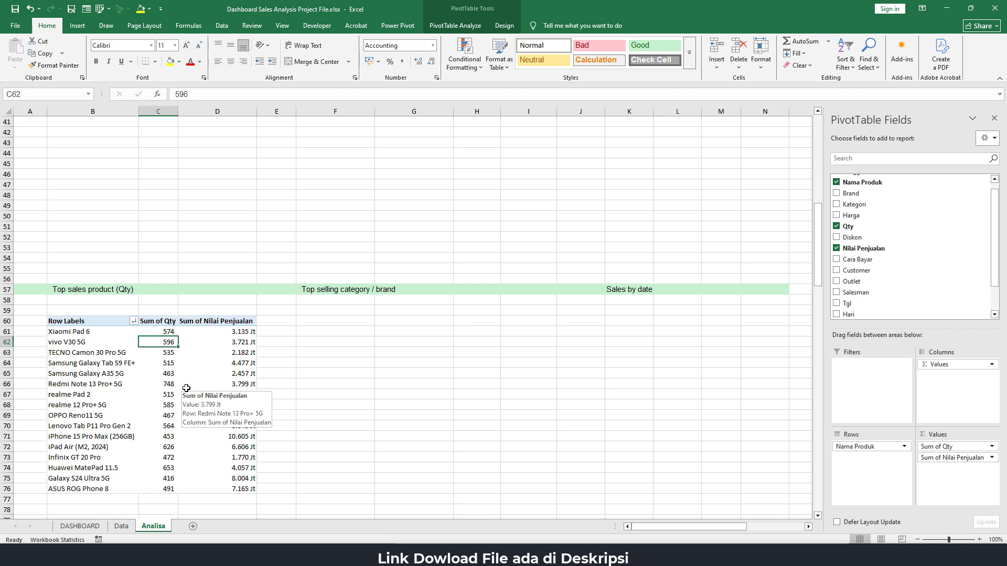
left_click(169, 366)
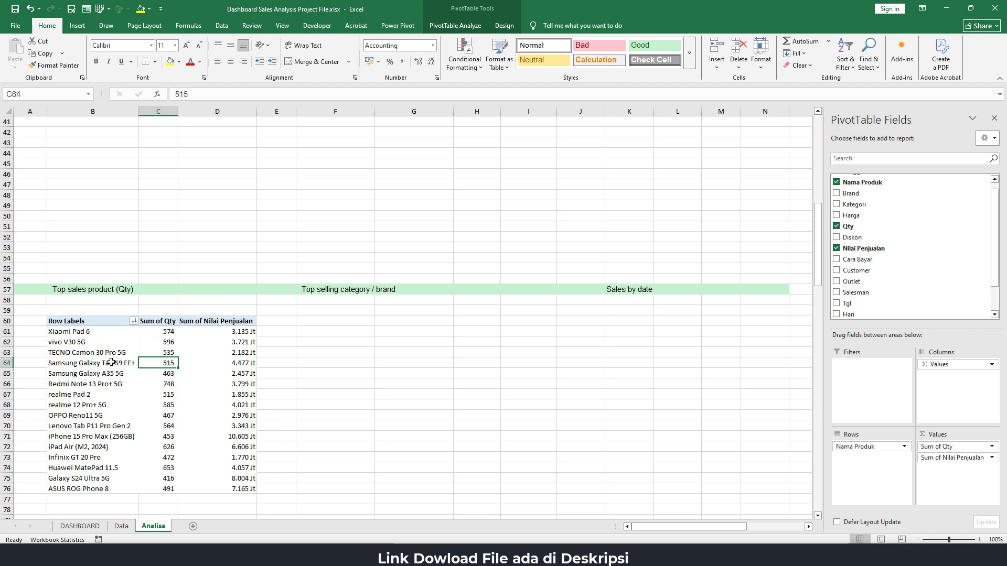
left_click(134, 322)
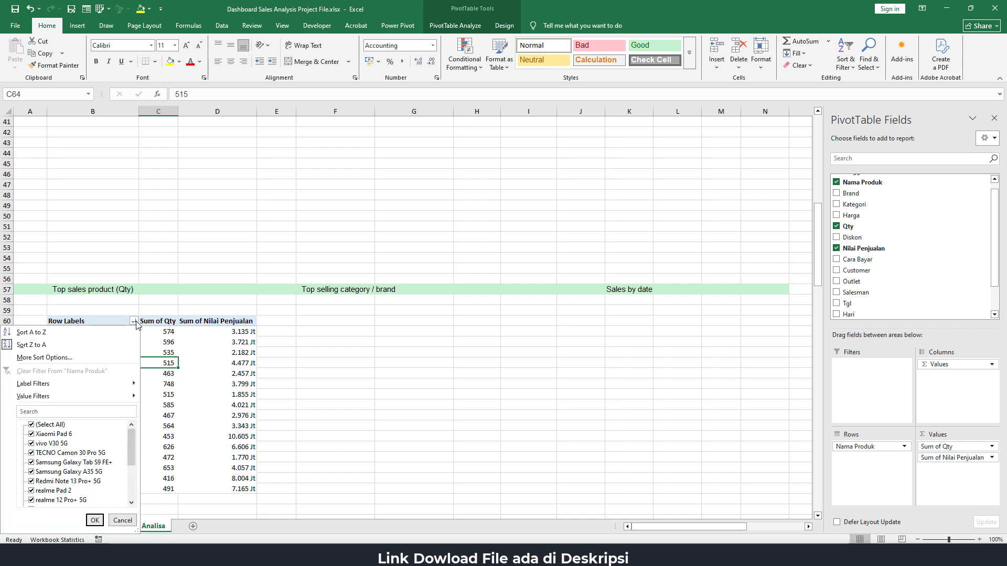
key("Escape")
left_click(80, 526)
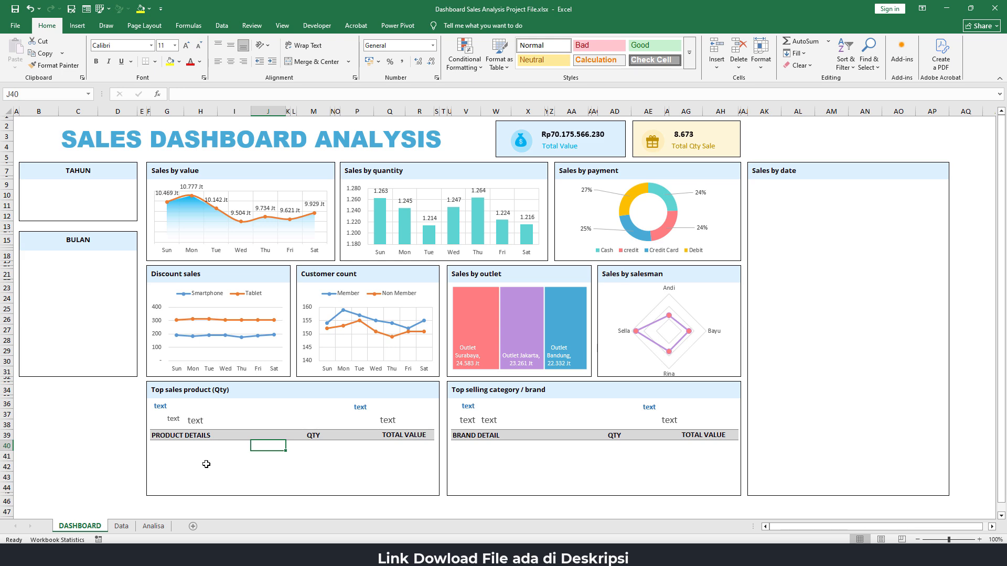
left_click(153, 526)
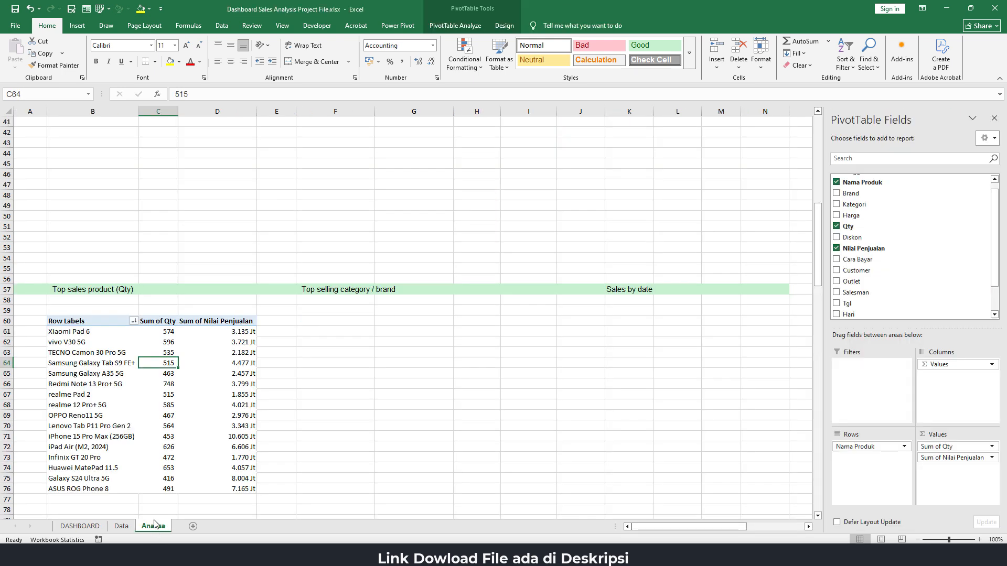
Filter the product PivotTable to the top 5 items by Sum of Qty
left_click(134, 321)
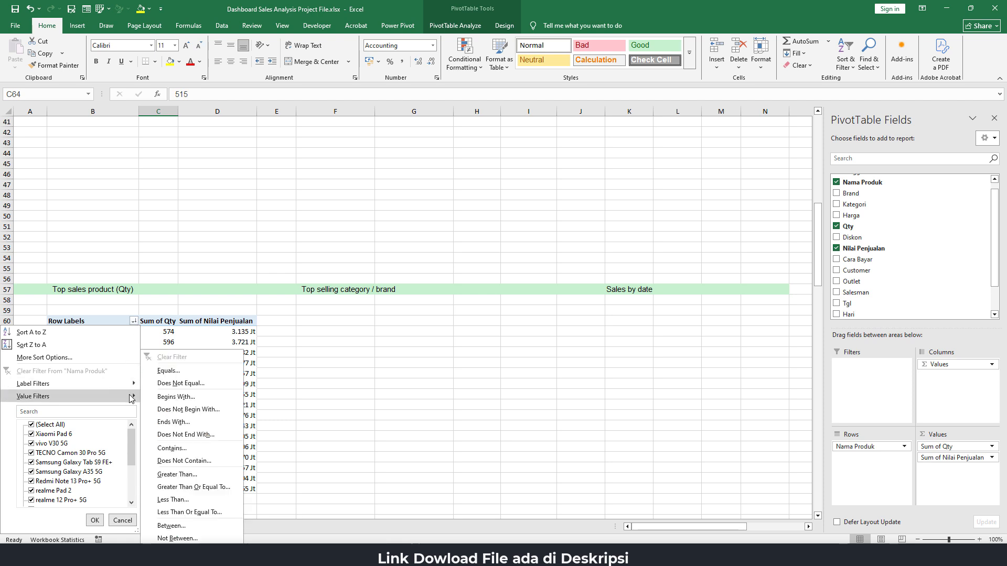
mouse_move(131, 387)
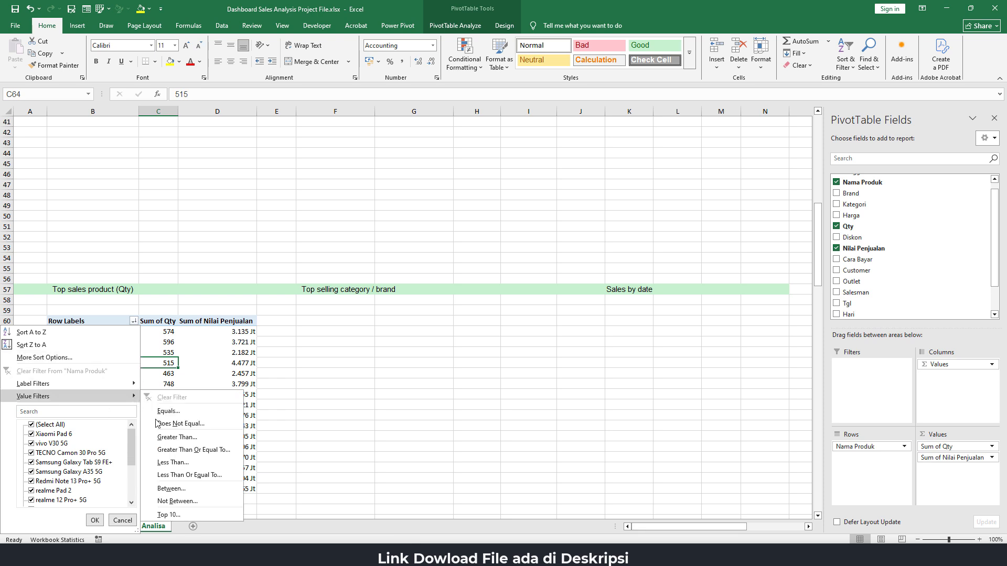
left_click(169, 514)
double_click(183, 217)
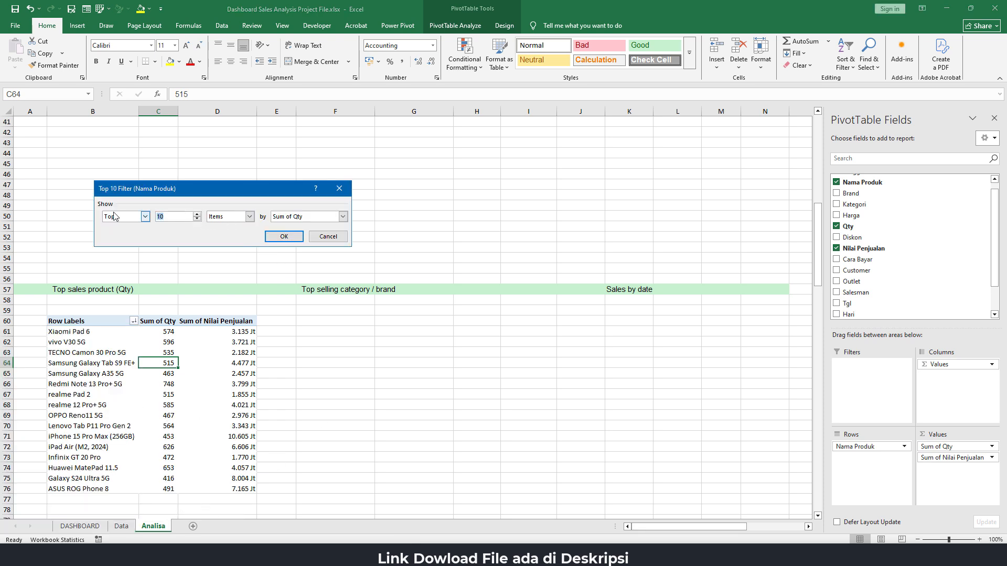
type("5")
left_click(272, 236)
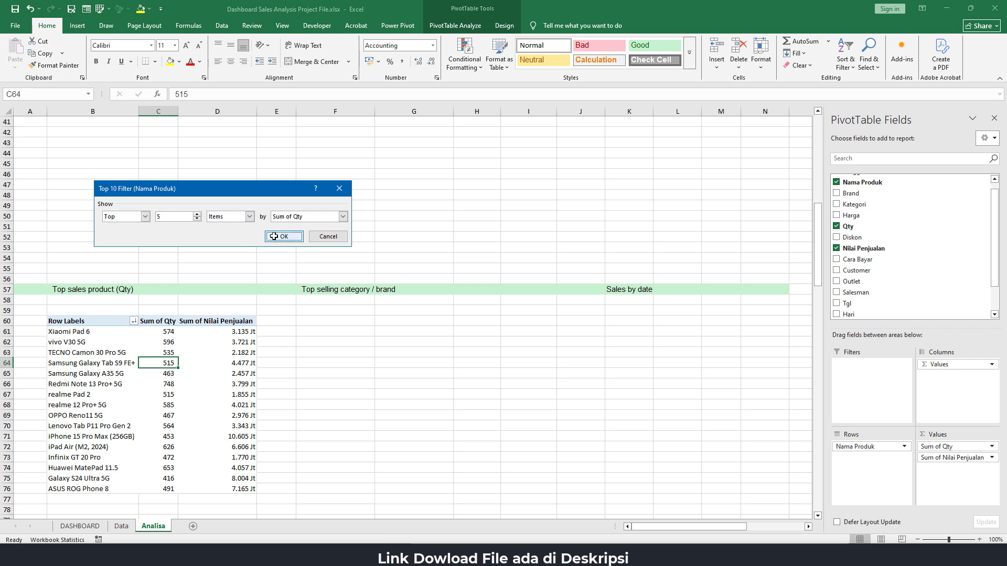
left_click(269, 352)
left_click(104, 334)
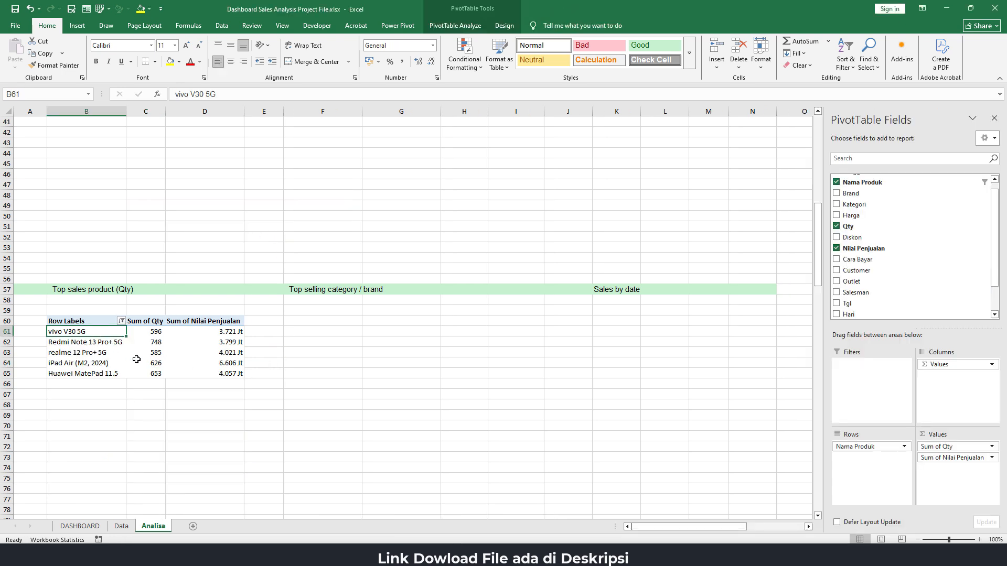
Try sorting the filtered product PivotTable from Z to A
left_click(156, 342)
left_click(122, 321)
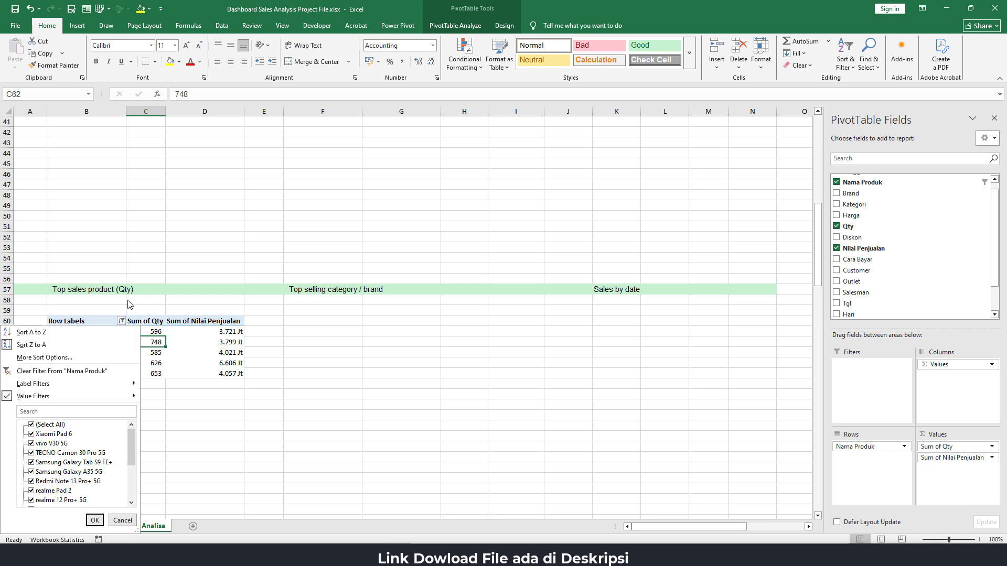
left_click(32, 345)
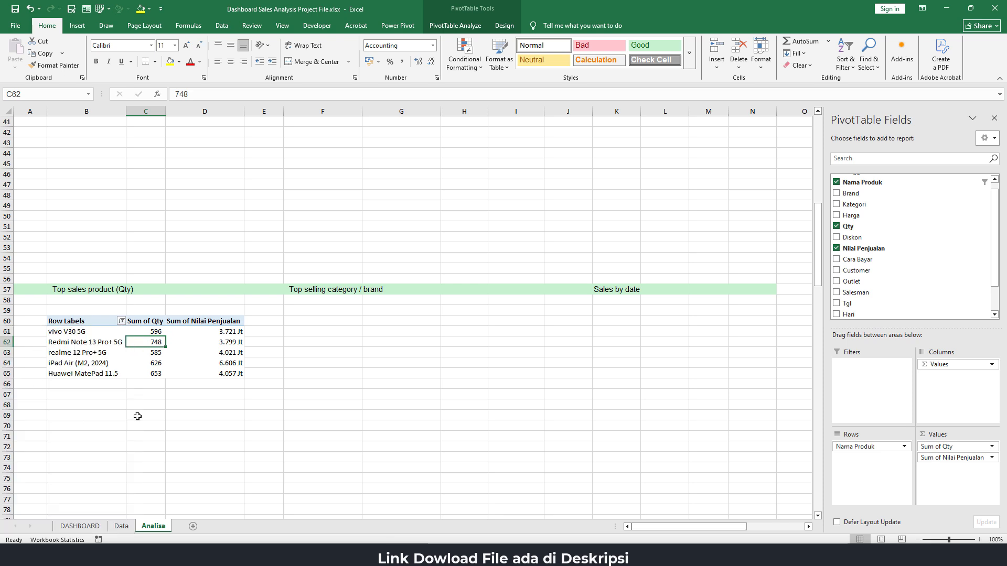
key("Up")
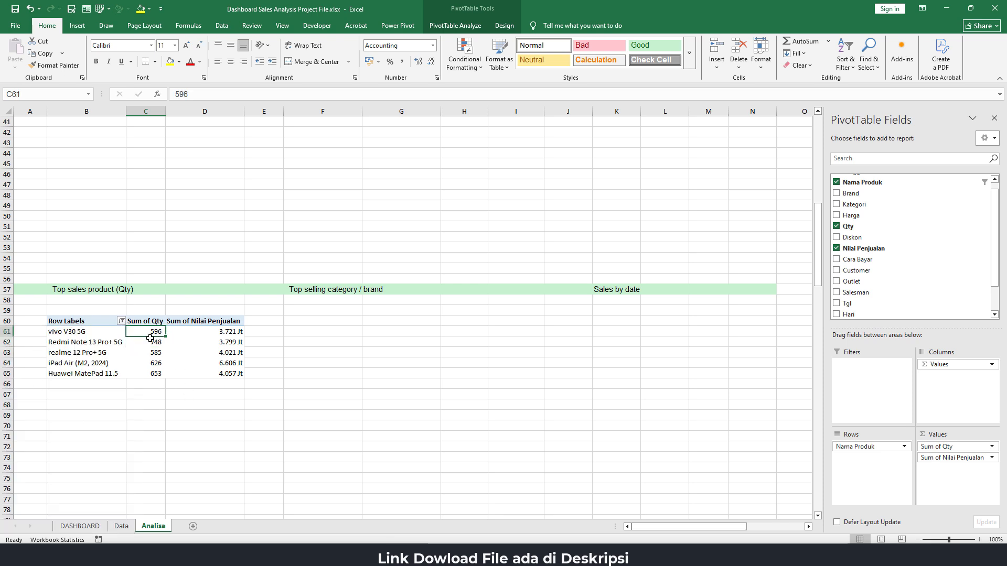
Sort the product PivotTable's Nama Produk labels in descending order by Sum of Qty
left_click(122, 321)
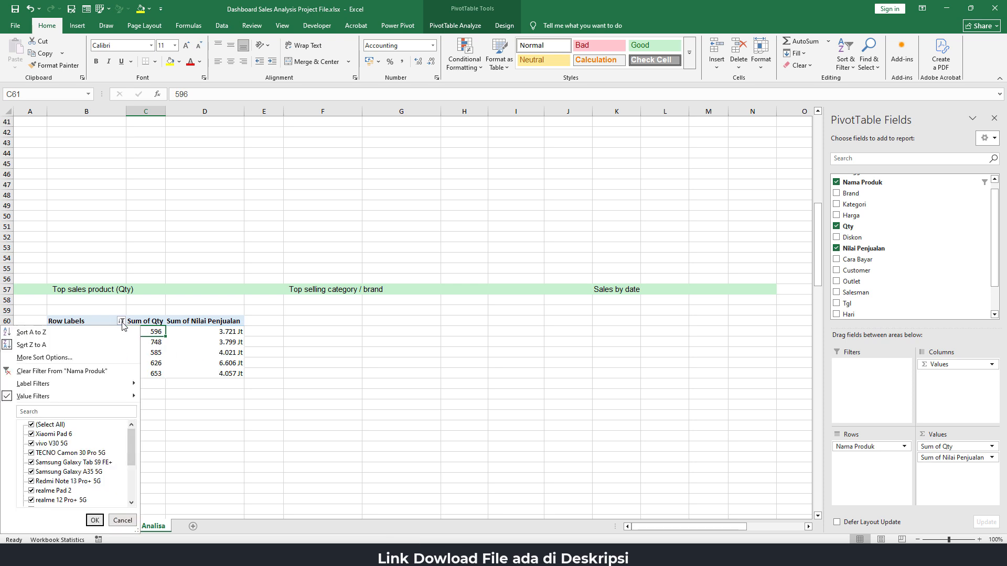
left_click(45, 357)
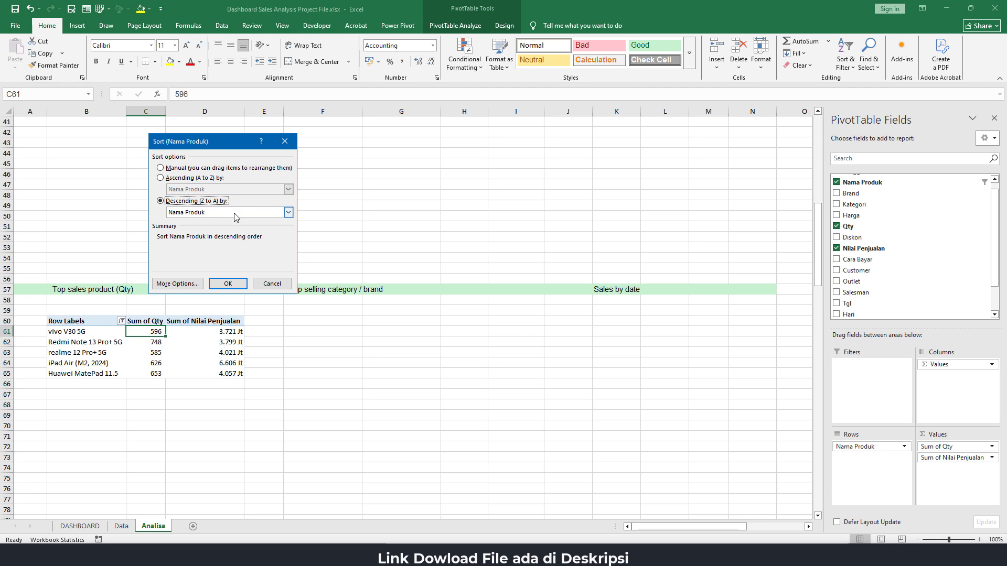
left_click(288, 212)
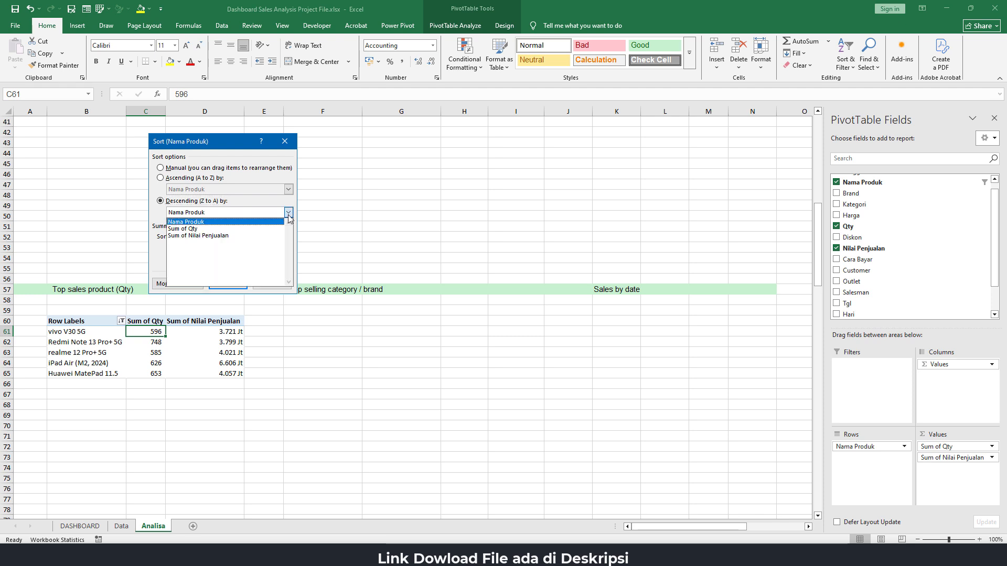
left_click(259, 229)
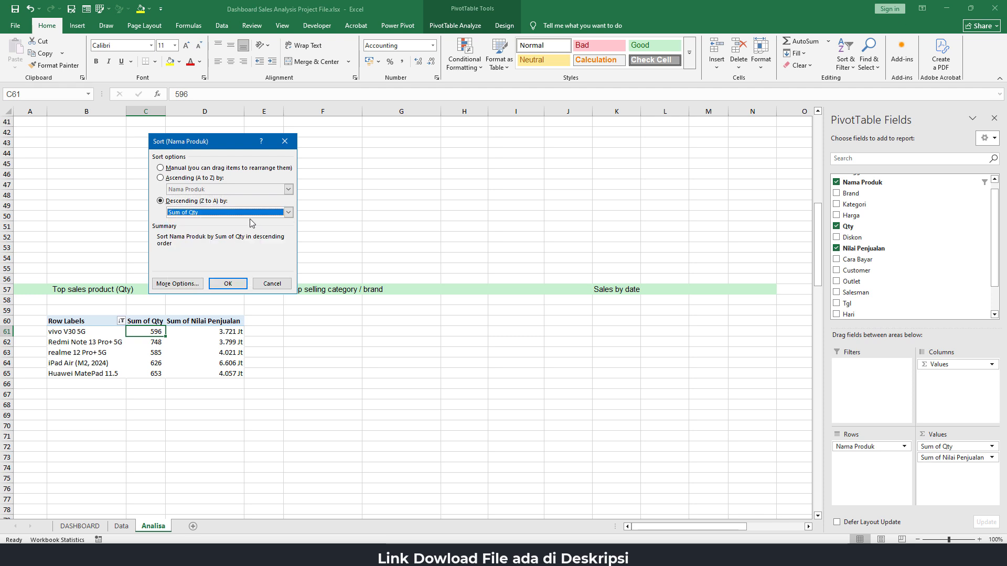
left_click(228, 284)
left_click(144, 355)
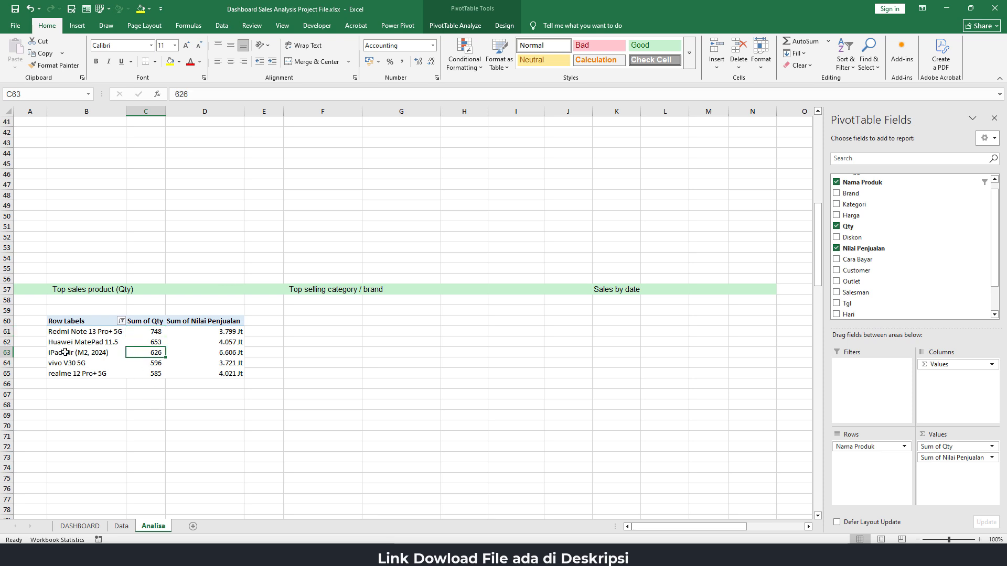
left_click(155, 334)
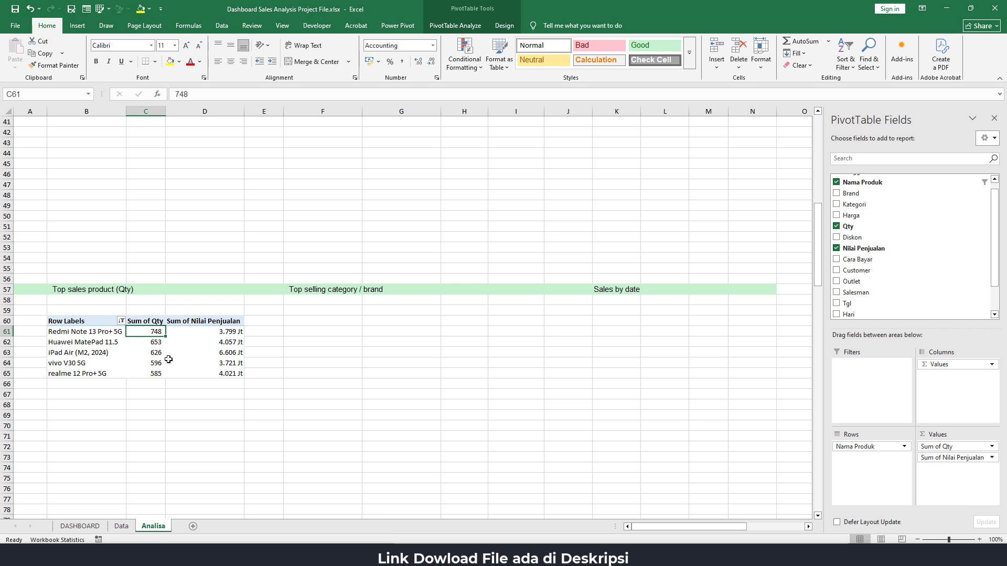
On the DASHBOARD sheet, link the first PRODUCT DETAILS cell G40 to the top product name with =Analisa!B61
left_click(96, 527)
left_click(170, 448)
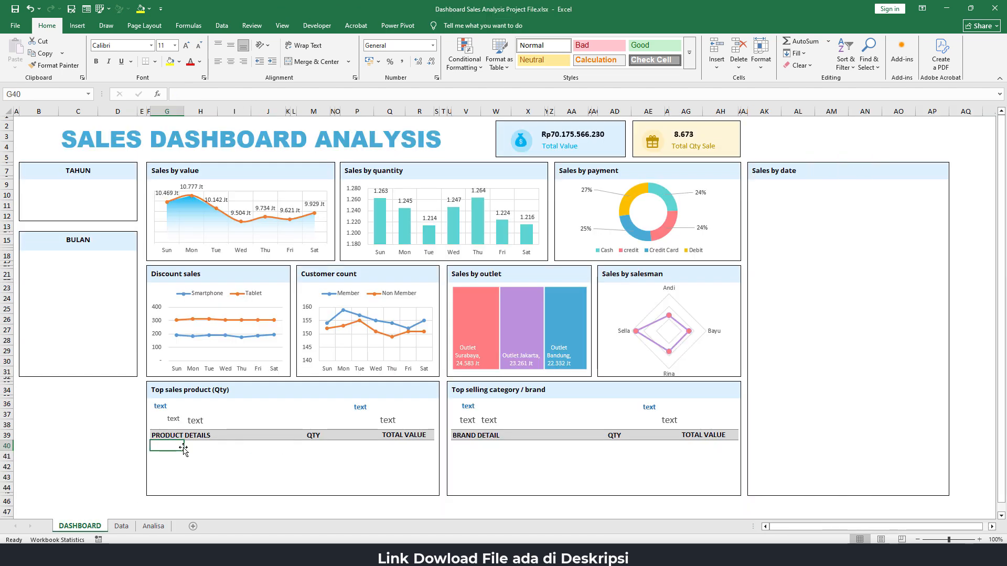
type("=")
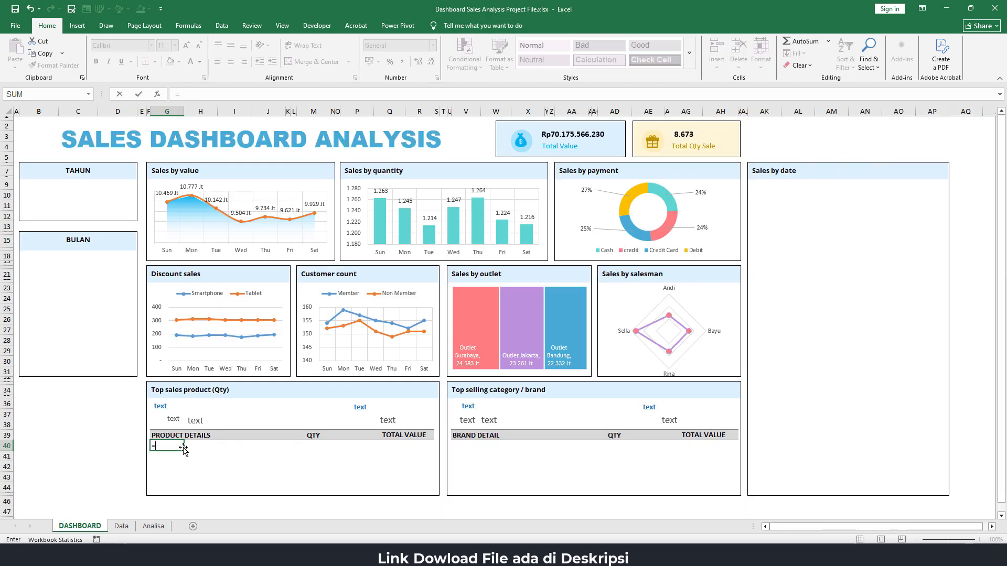
left_click(153, 527)
left_click(100, 332)
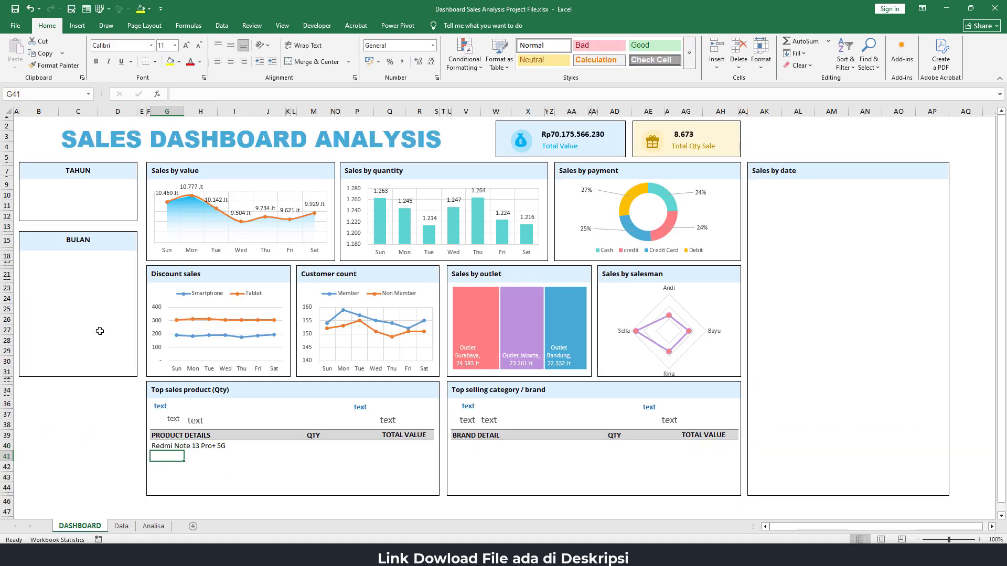
key("Return")
Link the first QTY cell M40 to the top product's quantity with =Analisa!C61
left_click(321, 447)
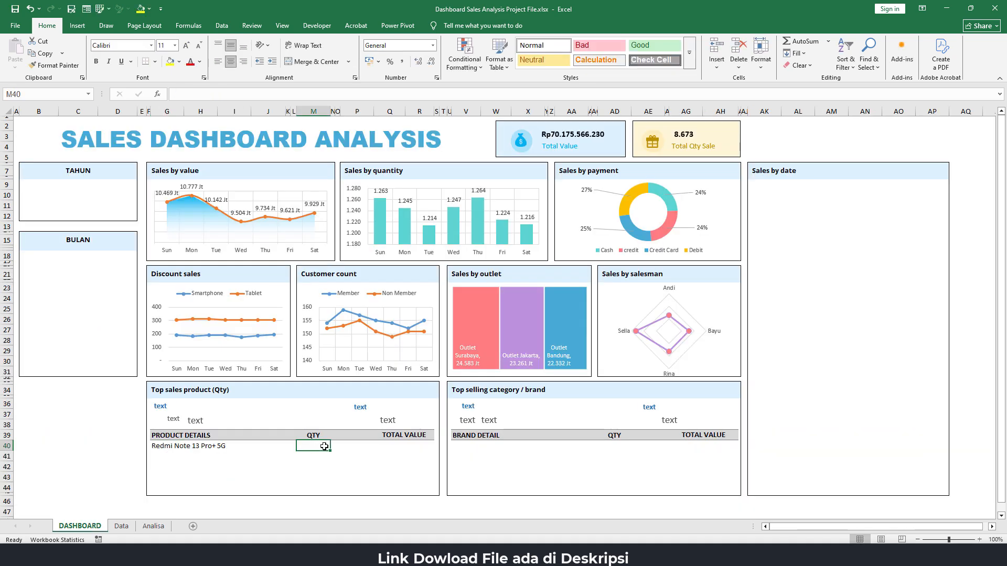
type("=")
left_click(153, 527)
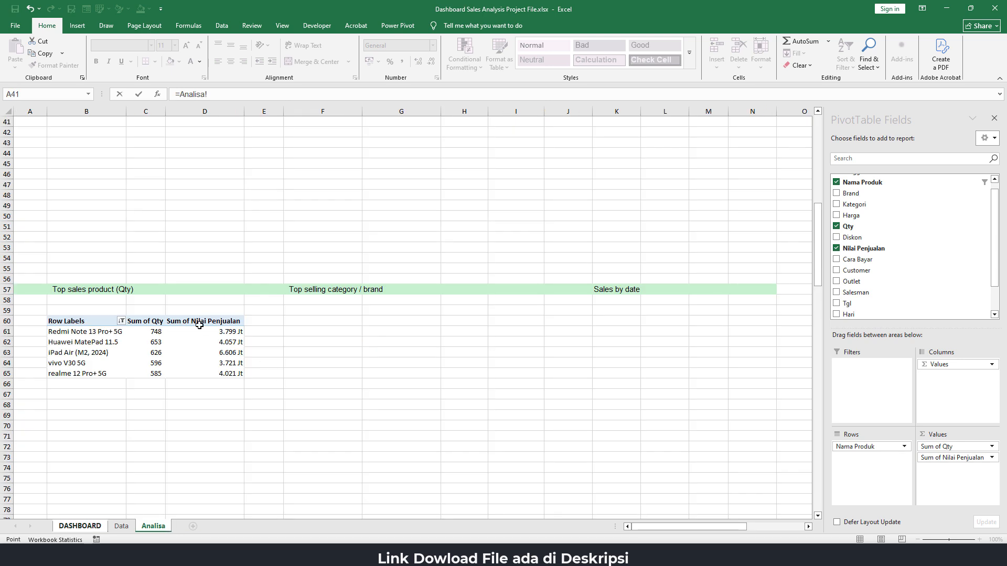
left_click(159, 332)
key("Return")
Link the first TOTAL VALUE cell Q40 to the top product's sales value with =Analisa!D61
left_click(398, 446)
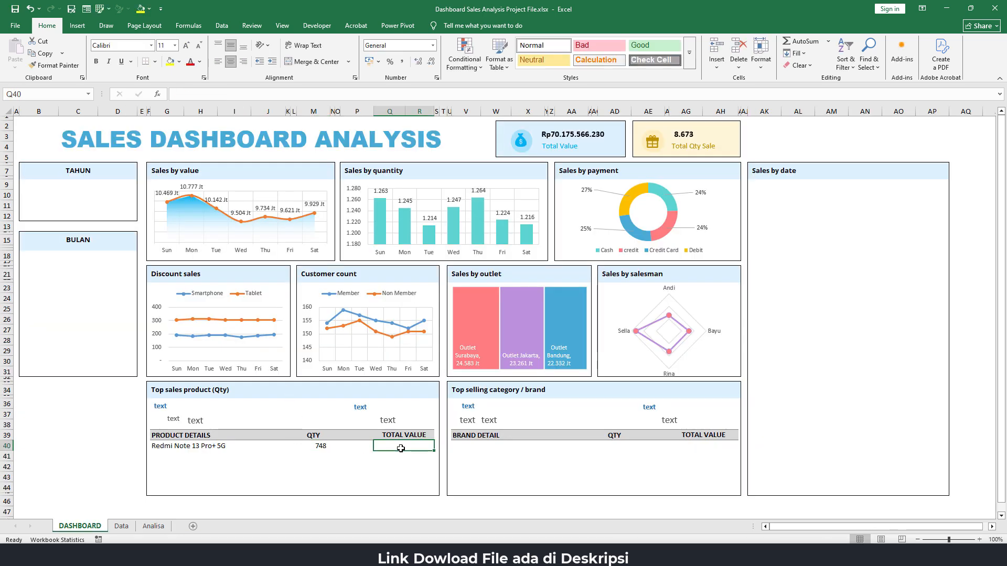
type("=")
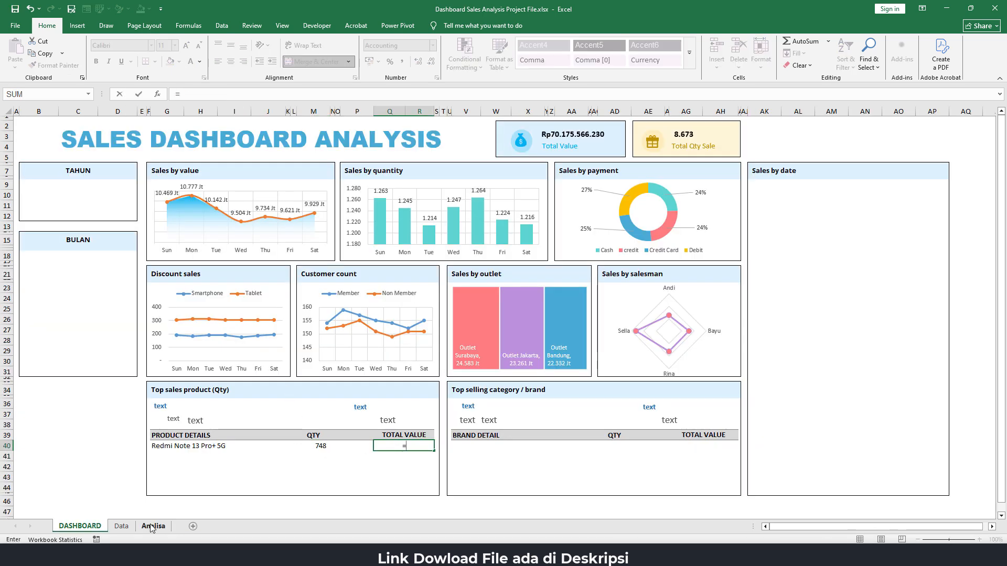
left_click(153, 527)
left_click(231, 332)
key("Return")
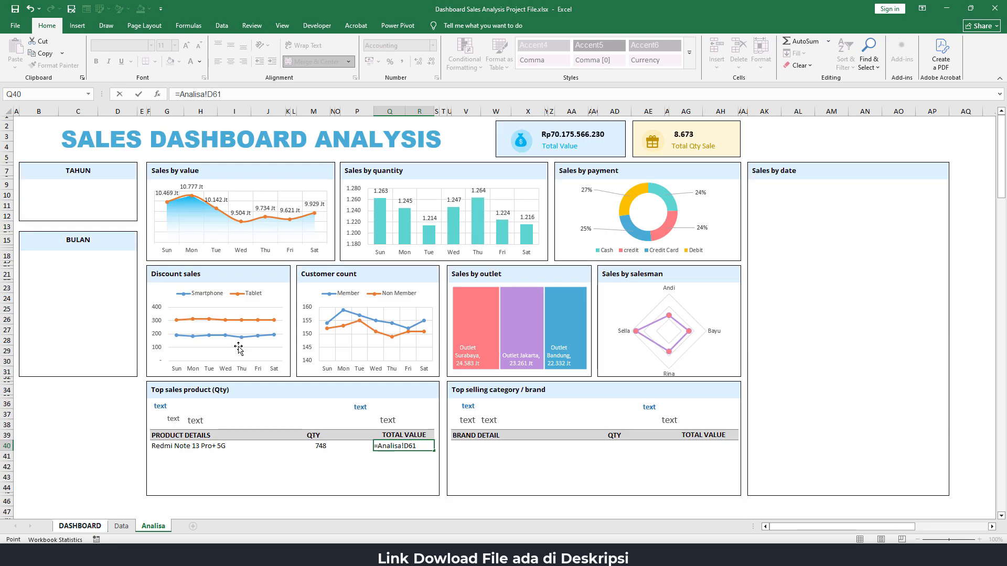
Try to fill the whole first product row down to row 44 in one go
left_click_drag(178, 447, 429, 494)
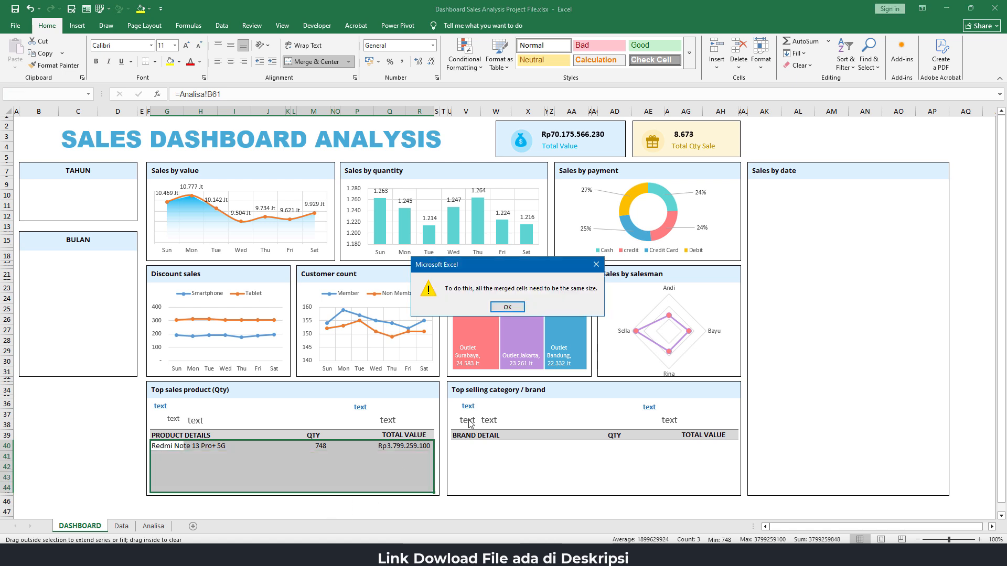
left_click(507, 308)
left_click(301, 455)
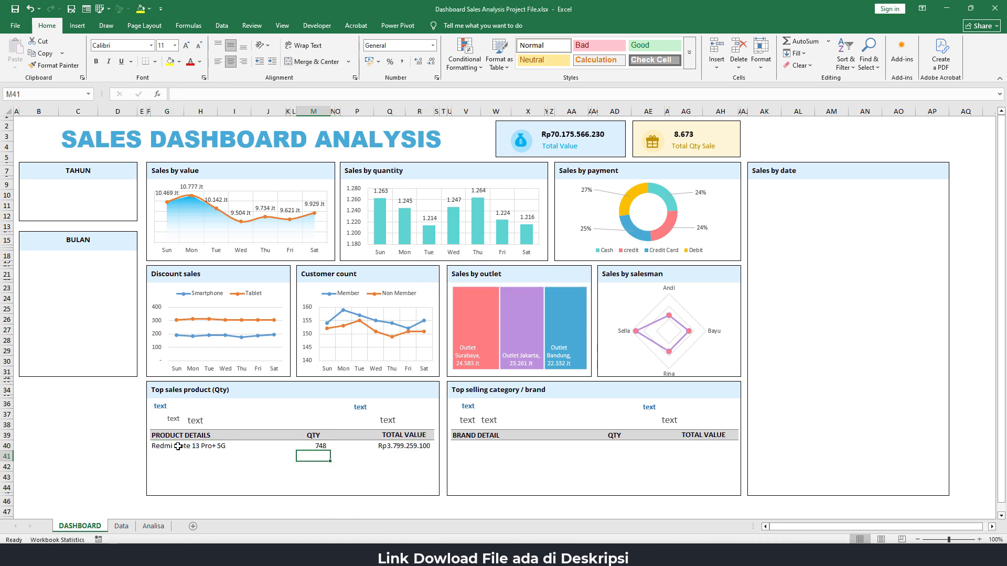
Fill the PRODUCT DETAILS, QTY and TOTAL VALUE formulas down to row 44, one column at a time
left_click(178, 447)
left_click_drag(183, 451, 184, 492)
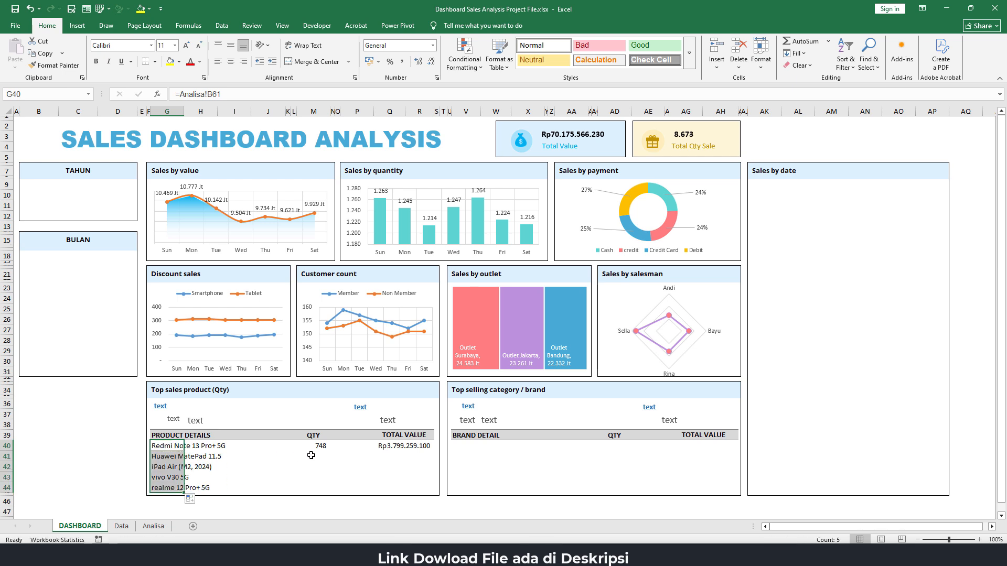
left_click(325, 447)
left_click_drag(330, 451, 331, 492)
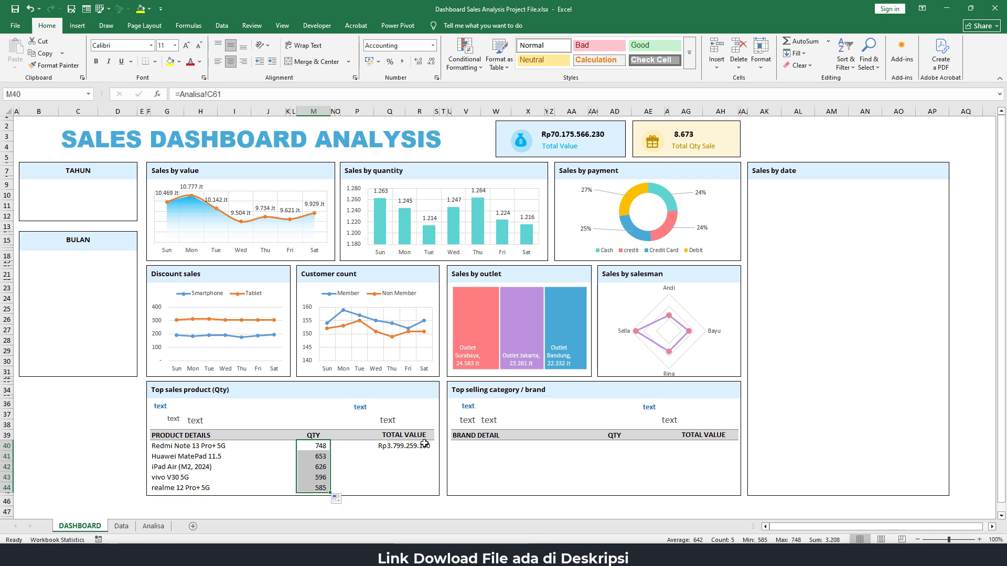
left_click(414, 447)
left_click_drag(435, 451, 435, 493)
left_click(397, 476)
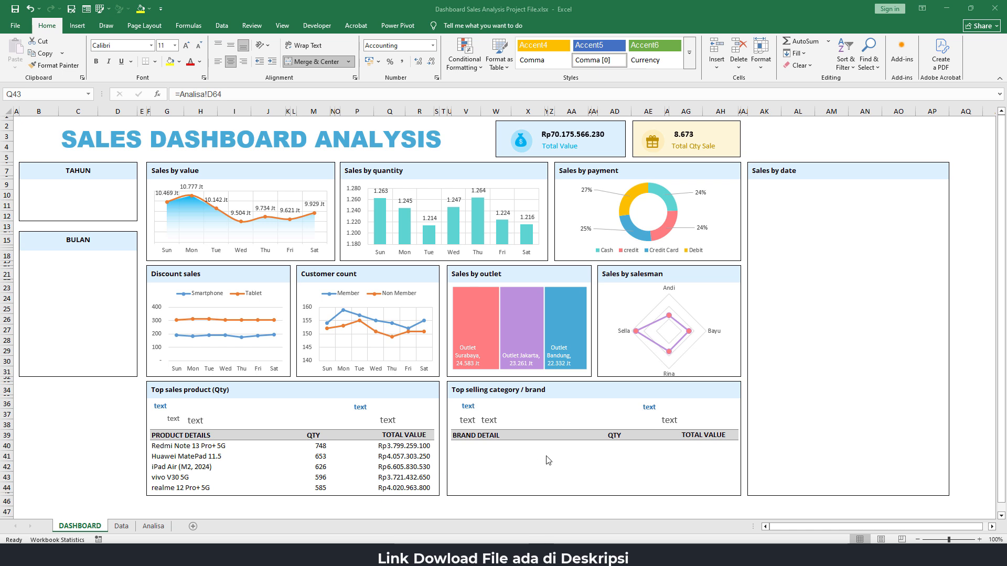
left_click(405, 446)
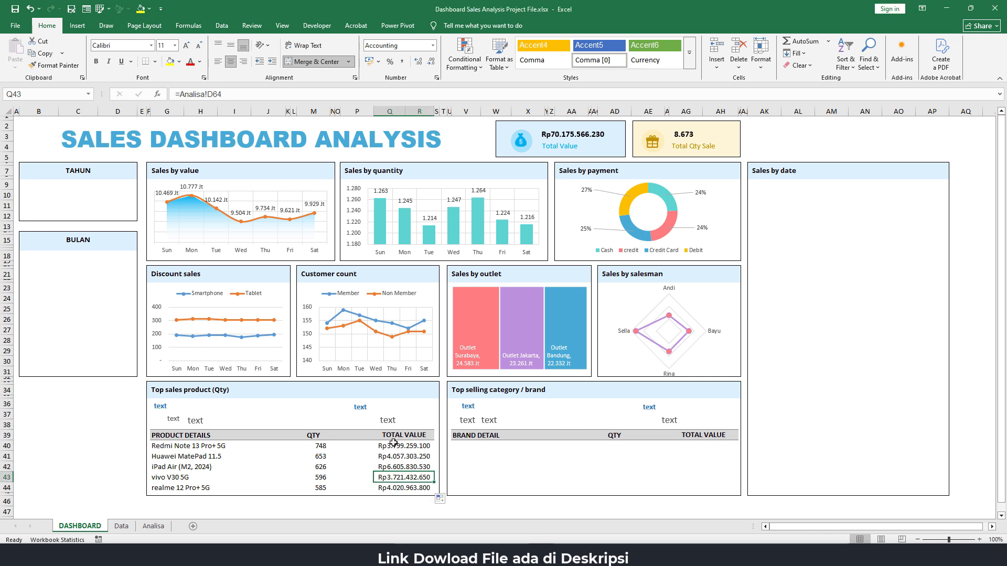
Link the first placeholder text box under Top sales product (Qty) to the top product's name with =Analisa!B61
left_click(164, 405)
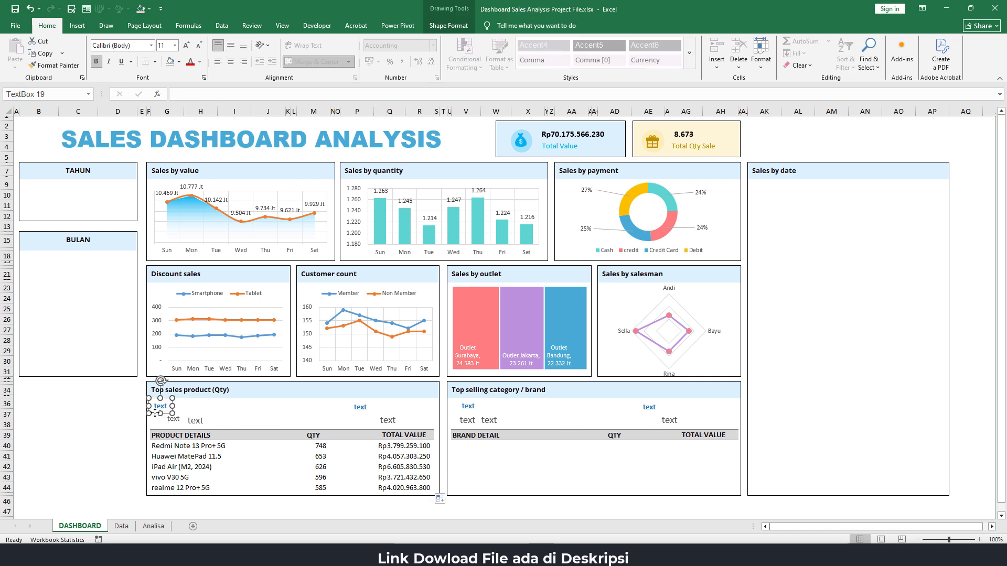
left_click(180, 97)
type("=")
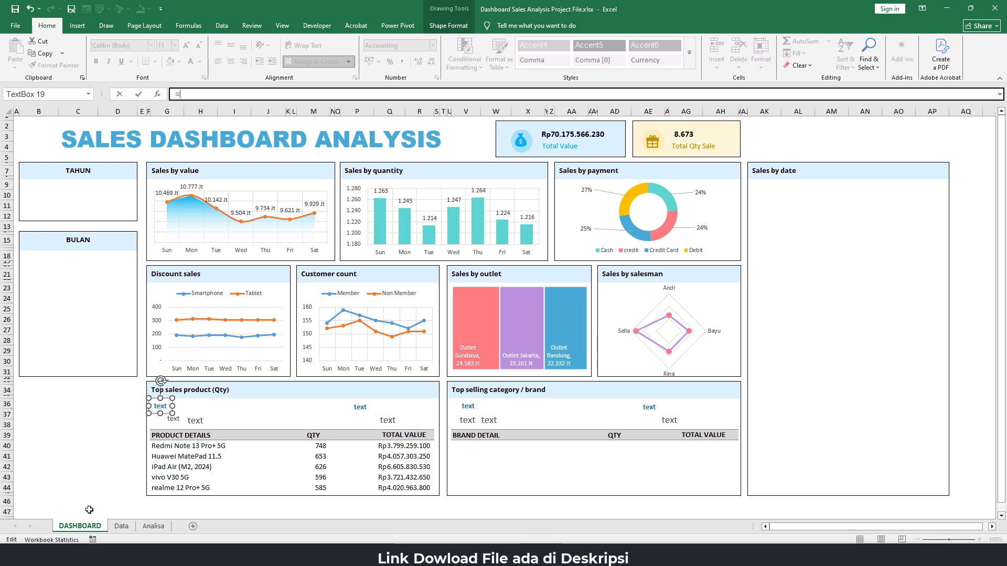
left_click(154, 526)
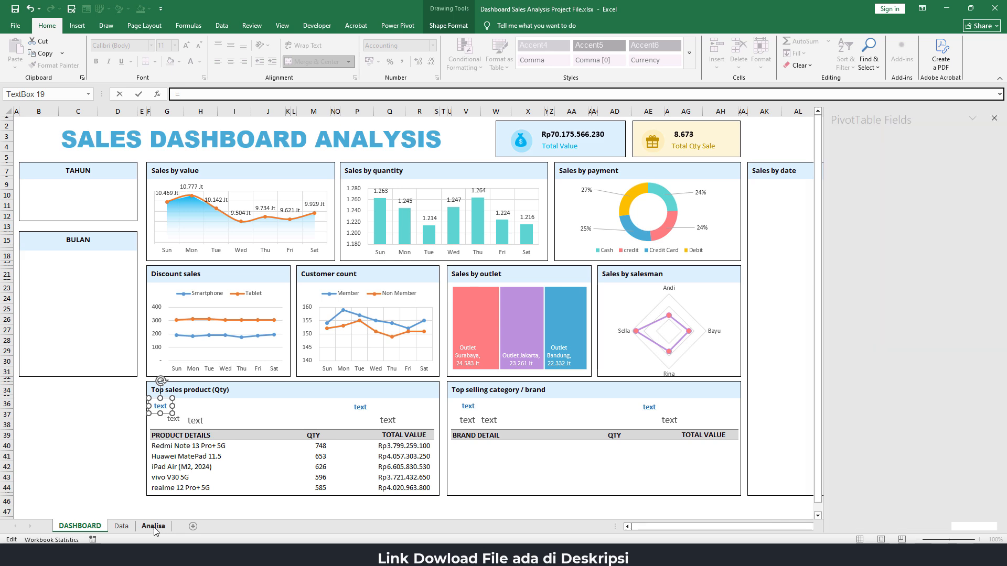
left_click(78, 331)
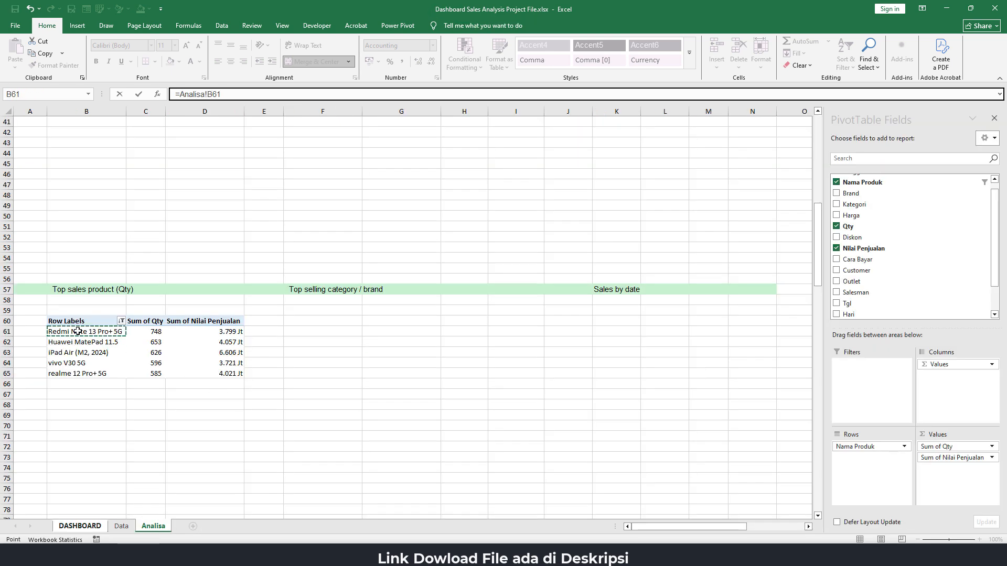
key("Return")
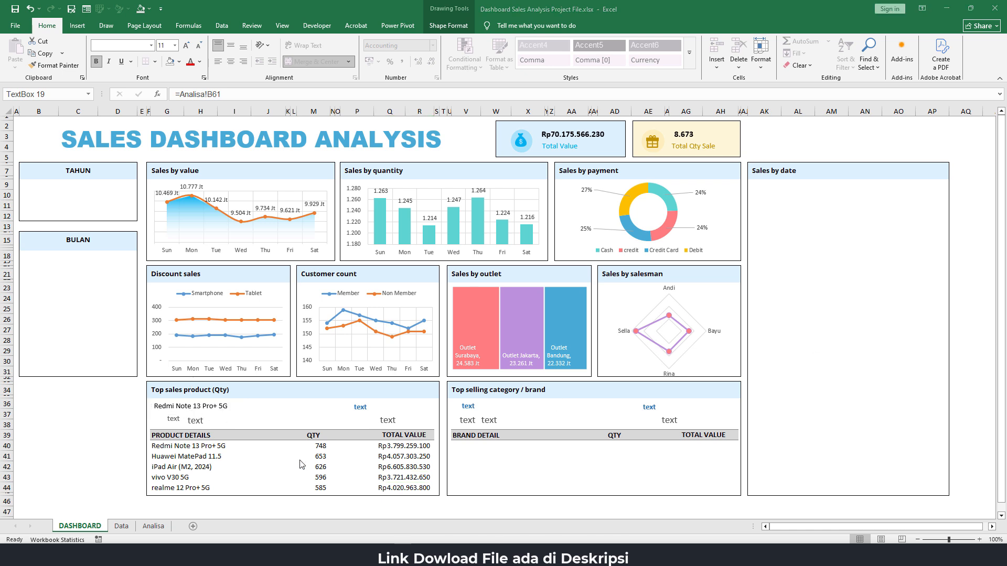
Link the small placeholder text box below the product name to the top product's quantity with =Analisa!C61
left_click(173, 419)
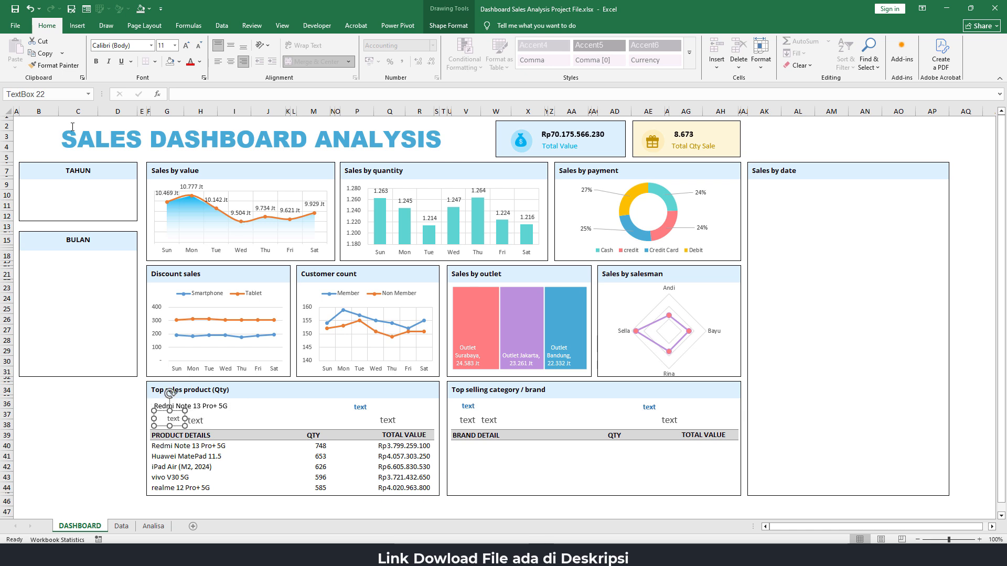
left_click(183, 92)
type("=")
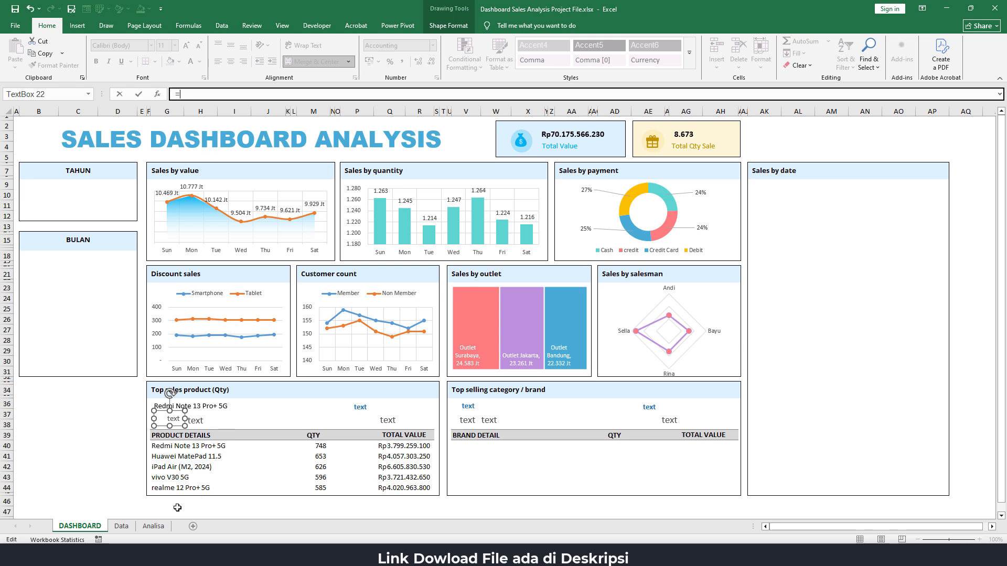
left_click(153, 526)
left_click(155, 331)
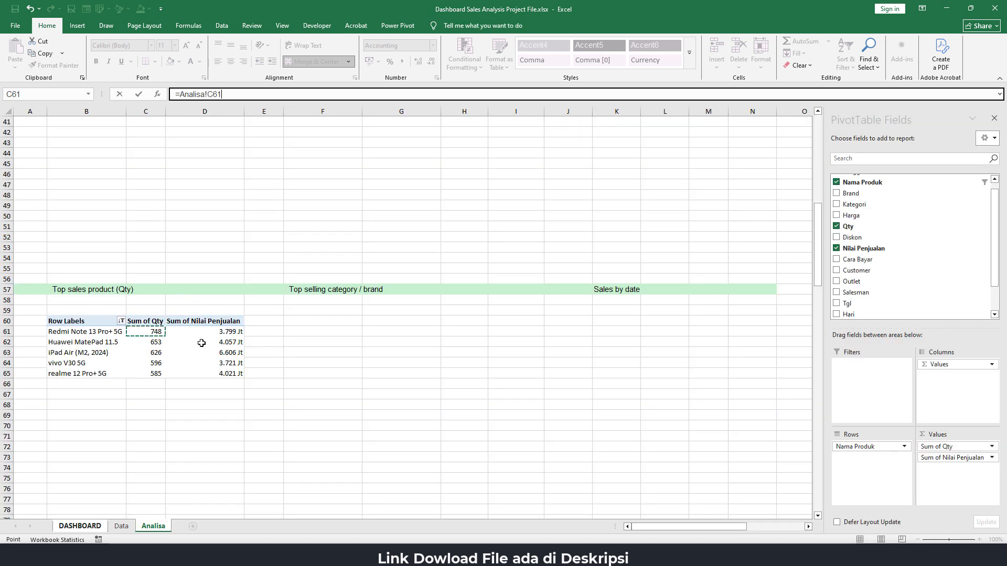
key("Return")
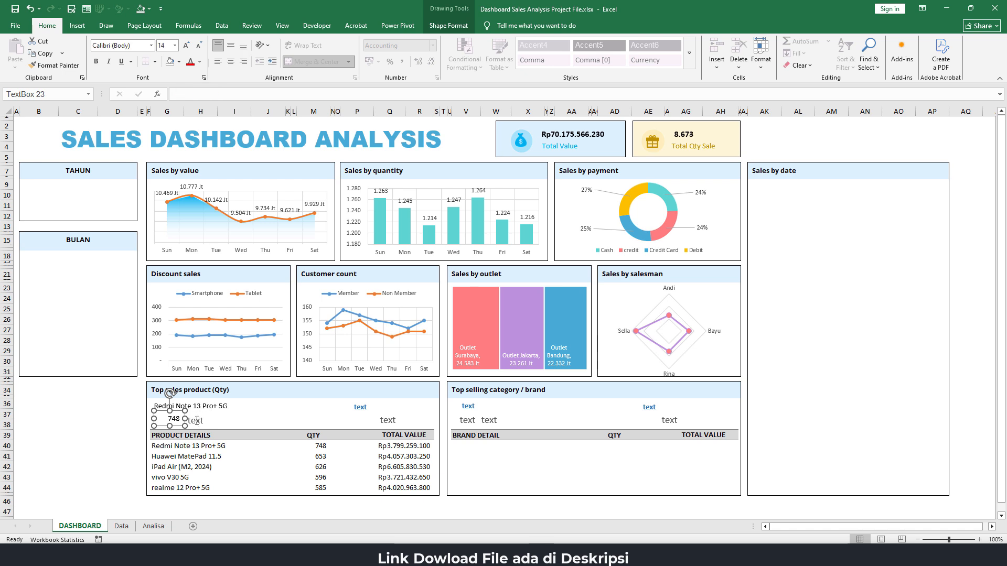
Replace the placeholder text beside the linked quantity with the label "Qty"
double_click(197, 421)
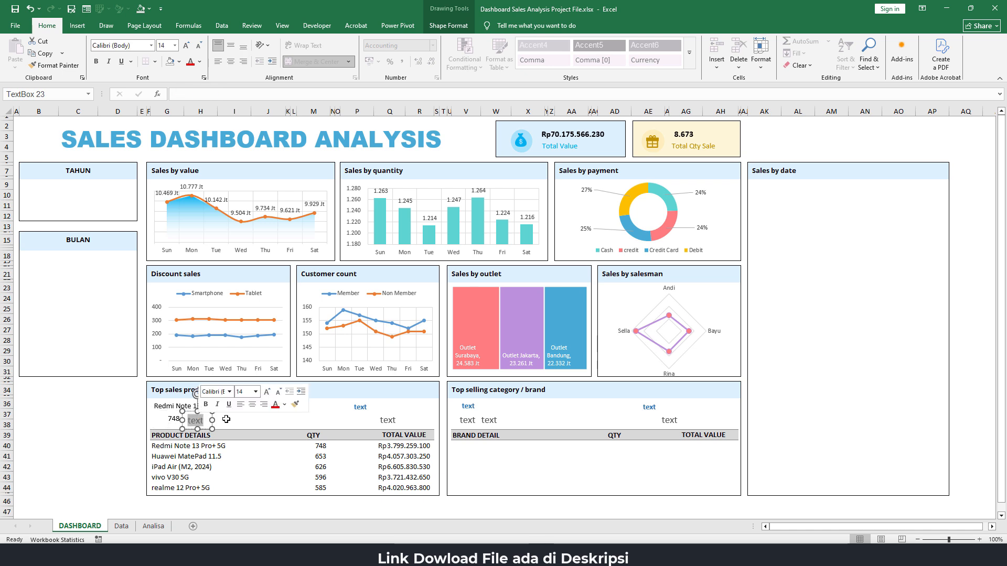
type("Qty")
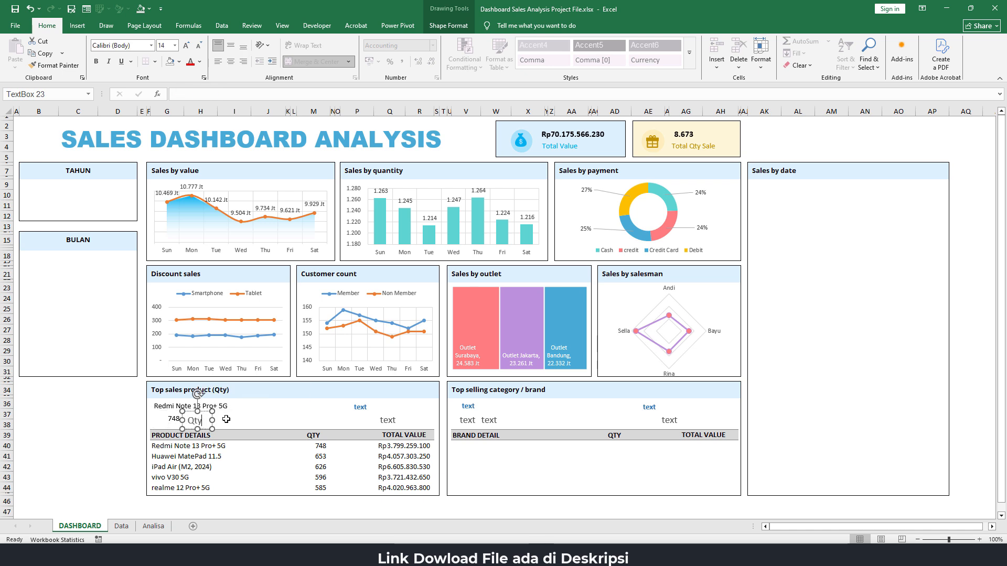
left_click(90, 421)
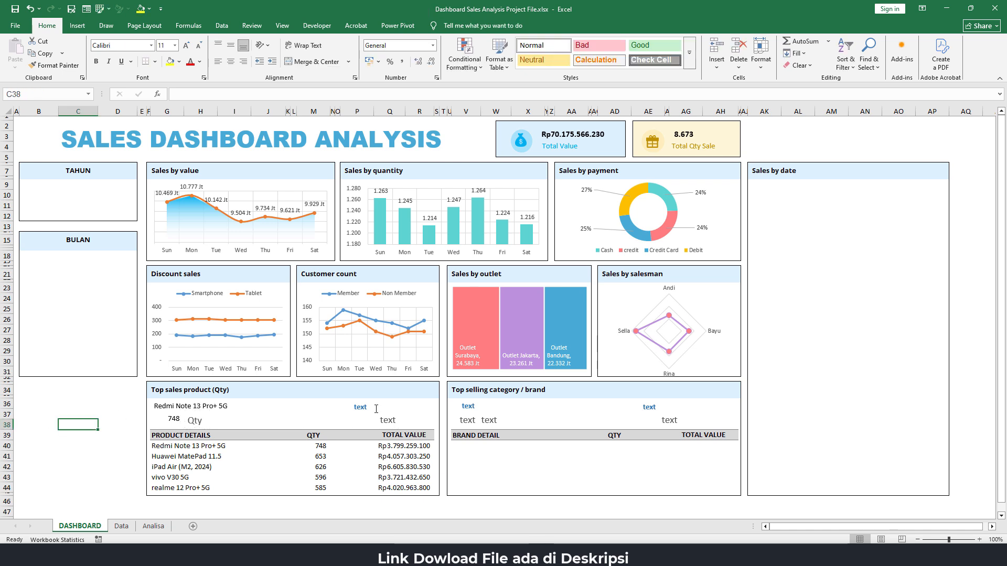
Try linking the blue placeholder for the top product's sales value to =Analisa!D61
left_click(372, 407)
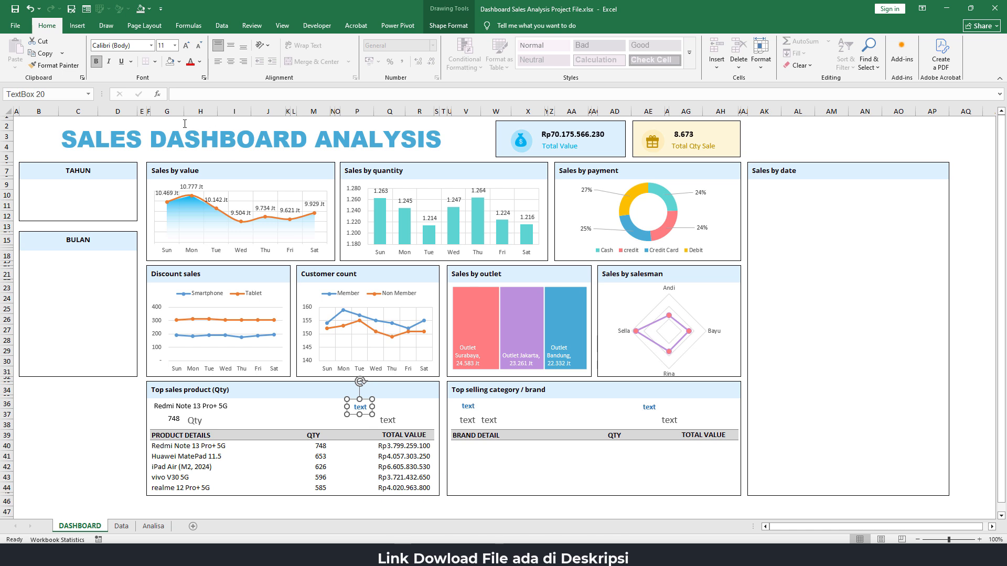
left_click(178, 94)
type("=")
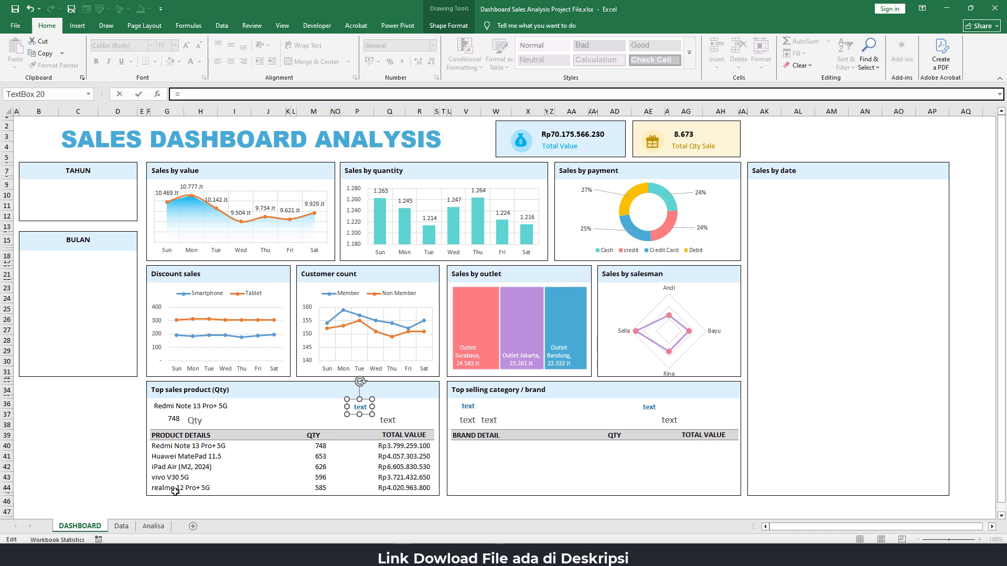
left_click(158, 527)
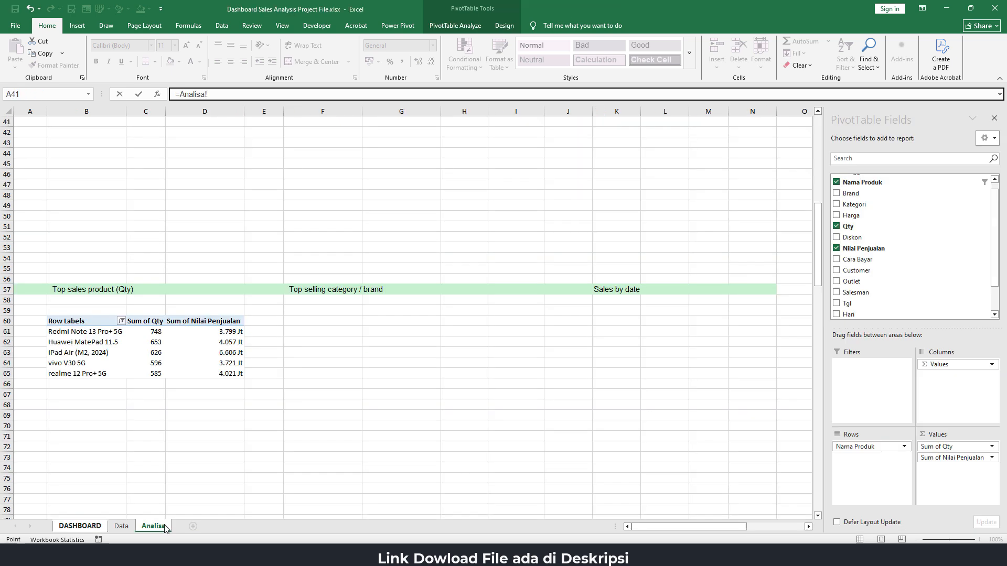
left_click(225, 332)
key("Return")
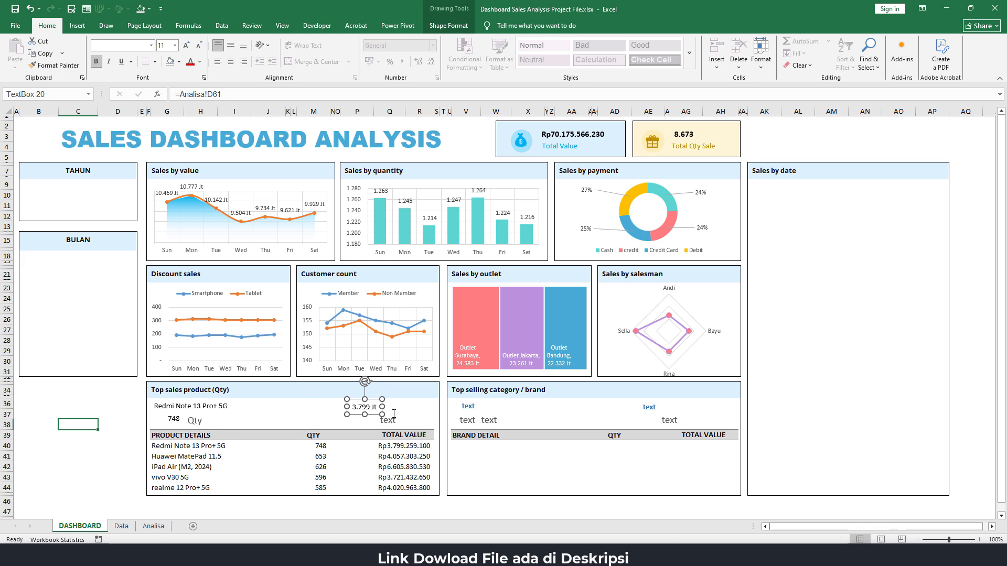
left_click(152, 526)
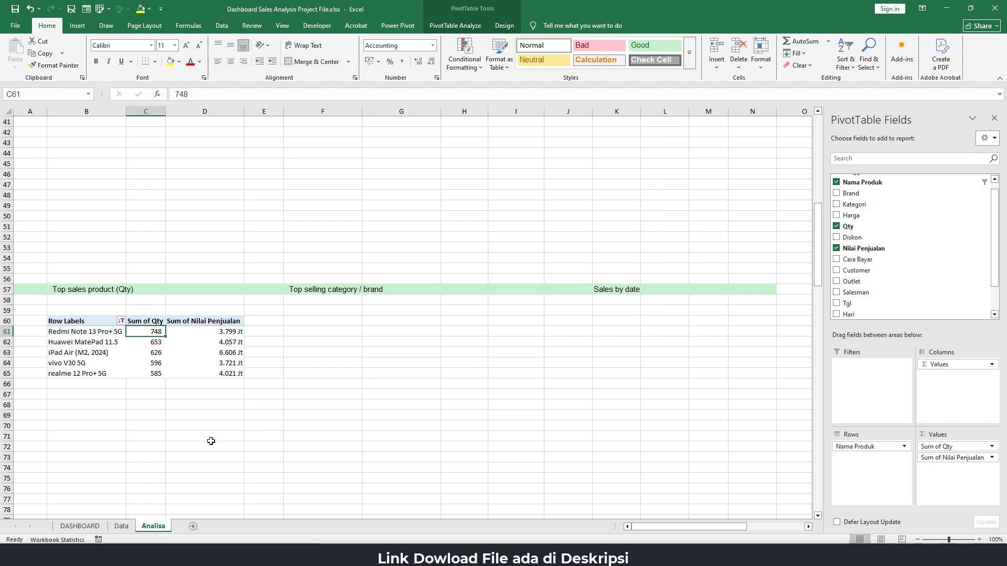
left_click(80, 526)
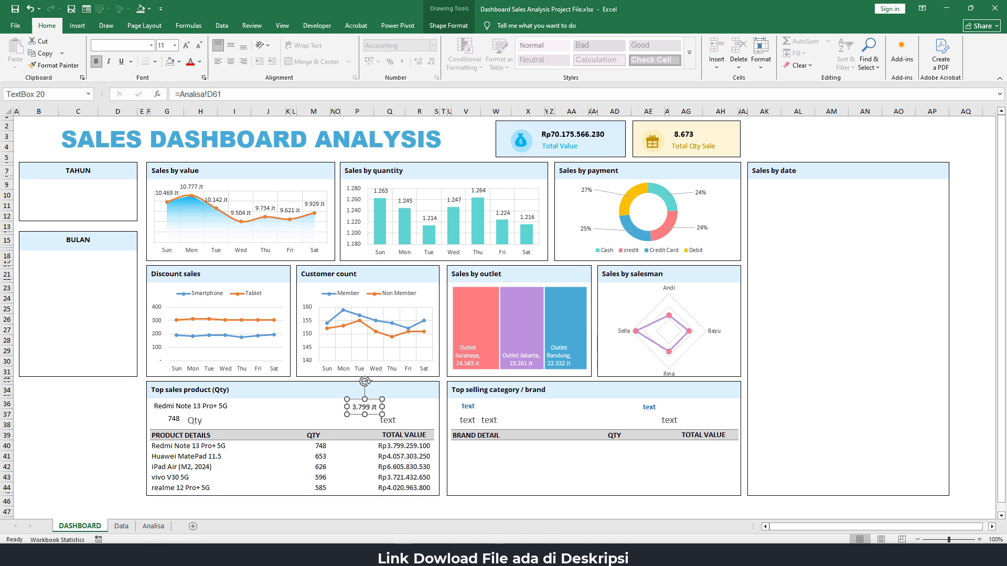
left_click(942, 555)
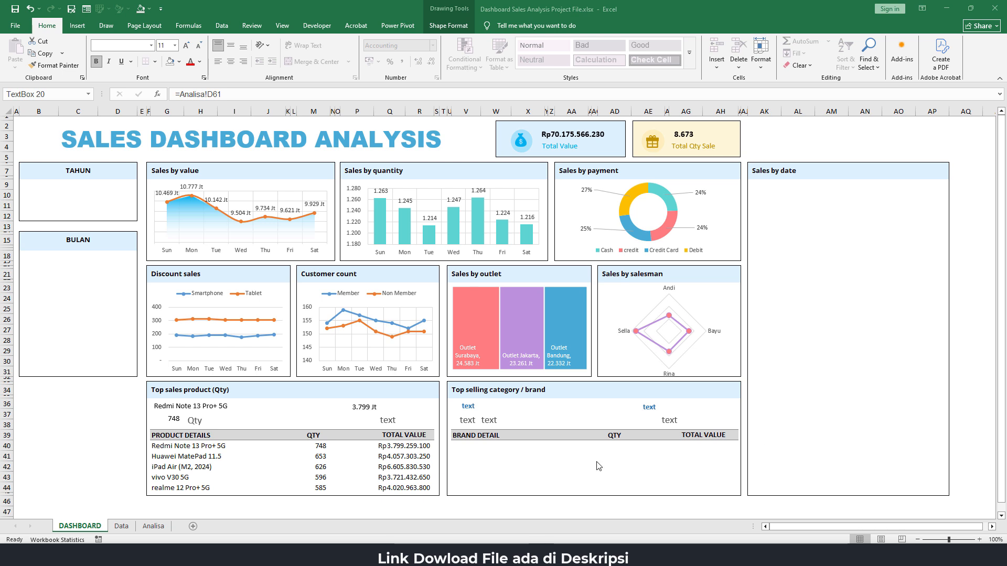
Relink the top product's sales value text box to the first TOTAL VALUE cell with =$Q$40
left_click(366, 408)
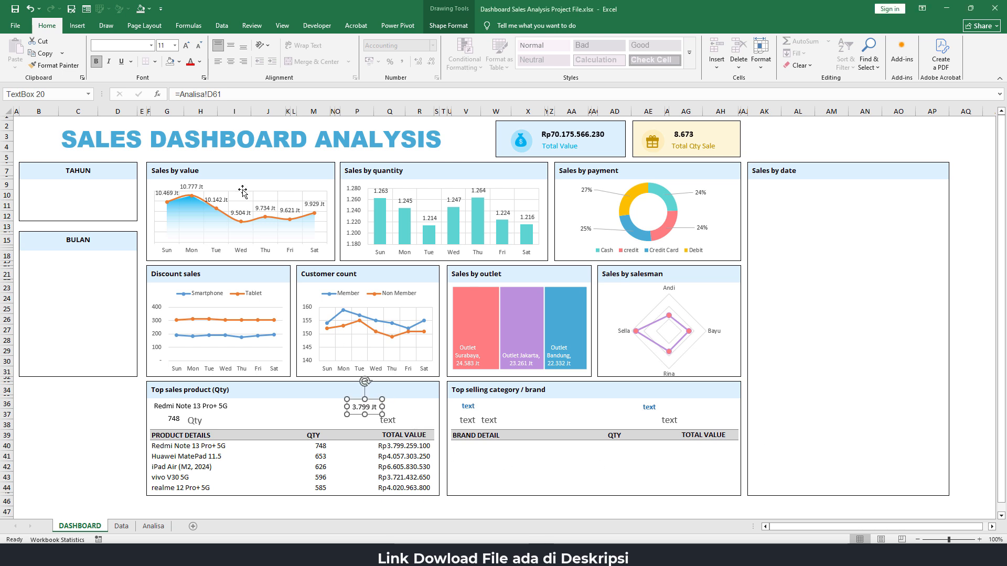
left_click_drag(223, 94, 106, 83)
type("=")
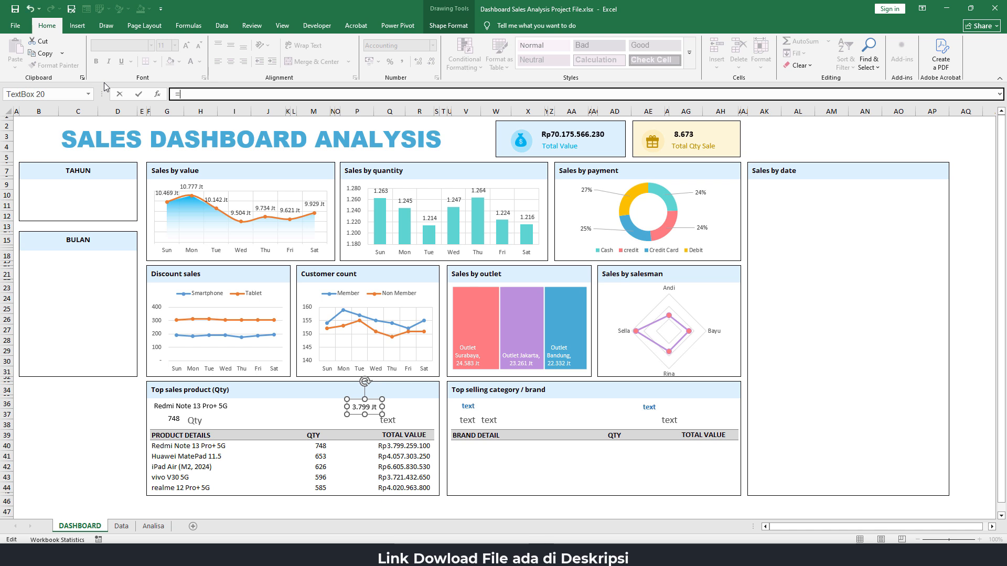
left_click(396, 450)
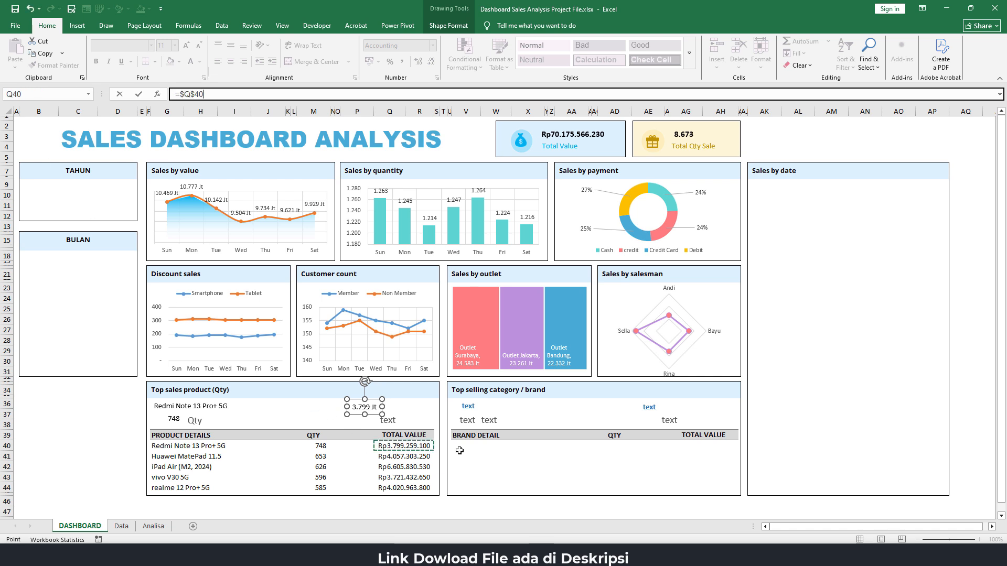
key("Return")
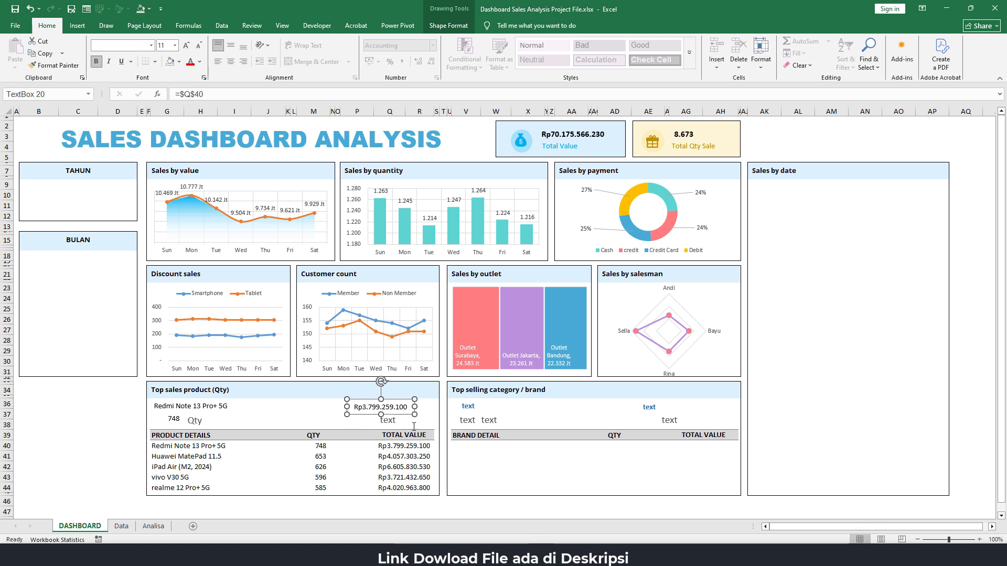
left_click(351, 455)
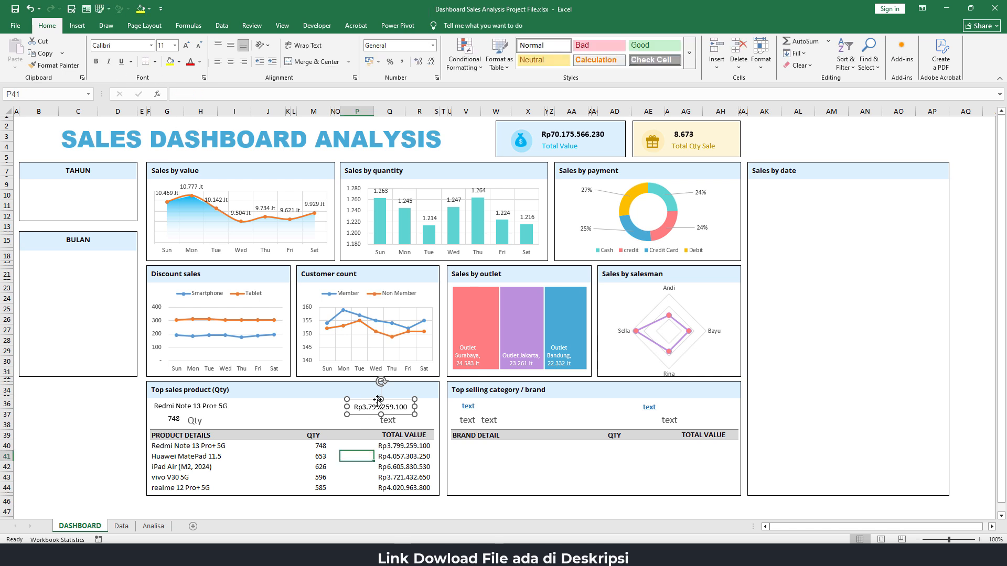
Make the top product's sales value text box bold with a light blue font colour
left_click(371, 415)
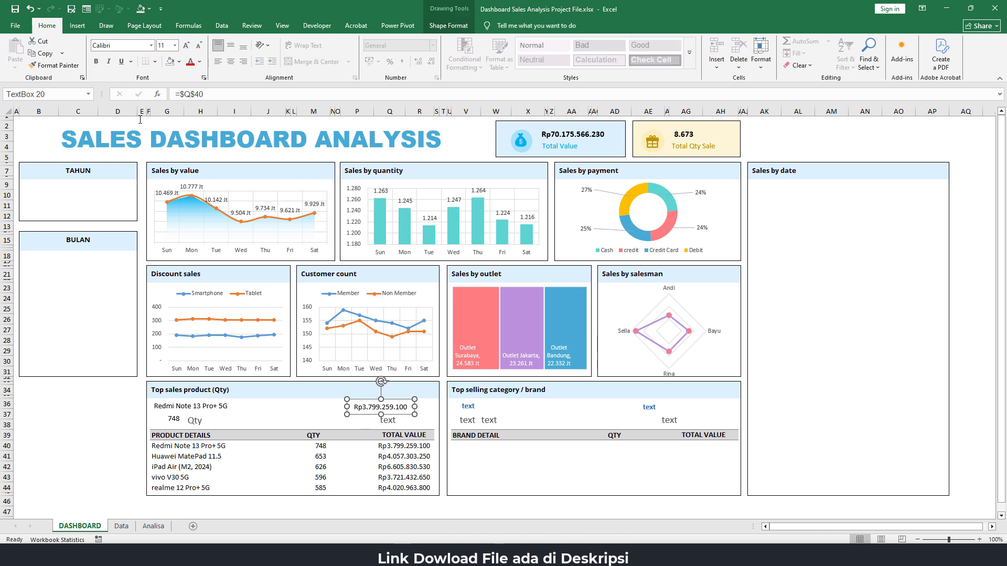
left_click(96, 61)
left_click(200, 63)
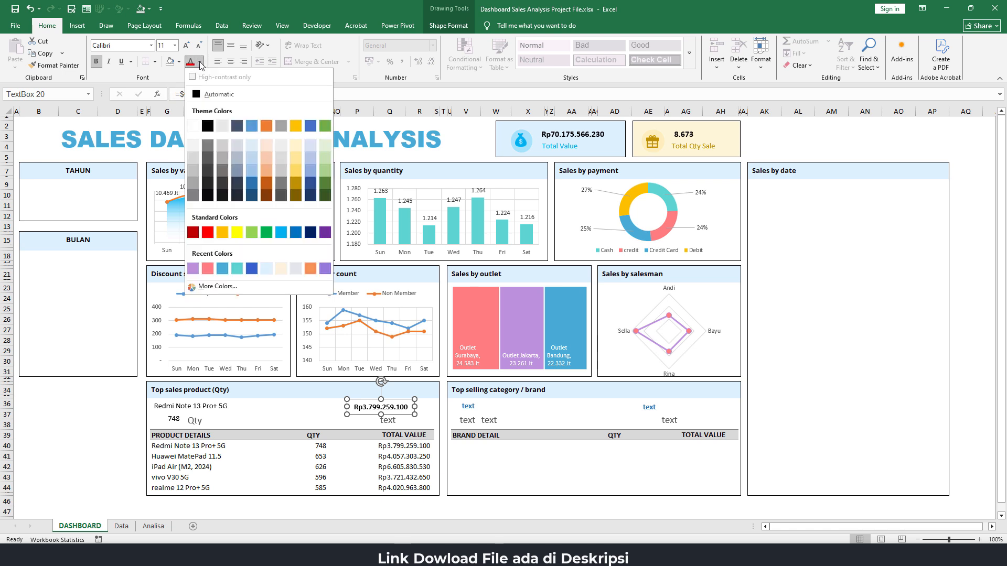
left_click(296, 231)
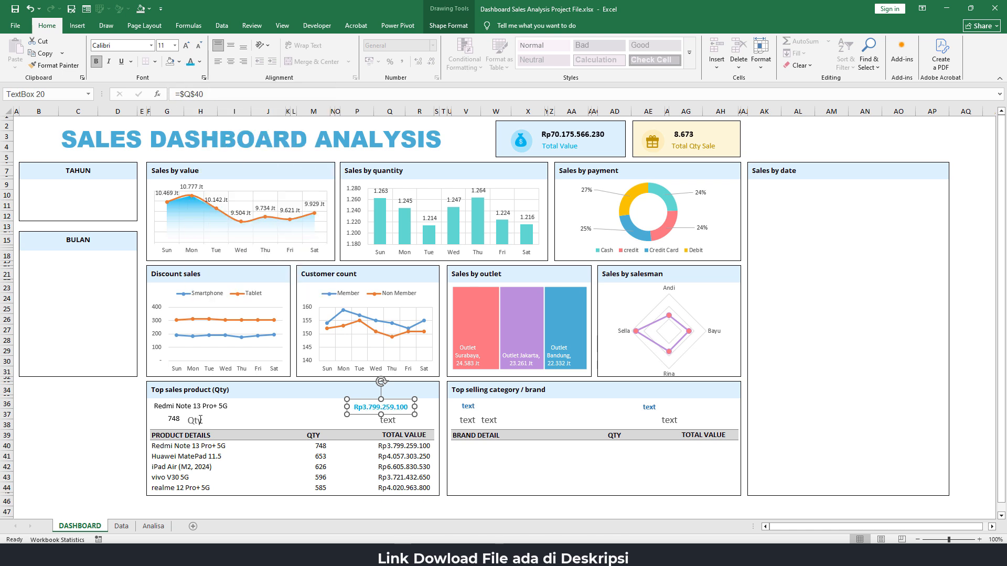
Format the top product's name text box as bold, size 12, in the same light blue font colour
left_click(187, 412)
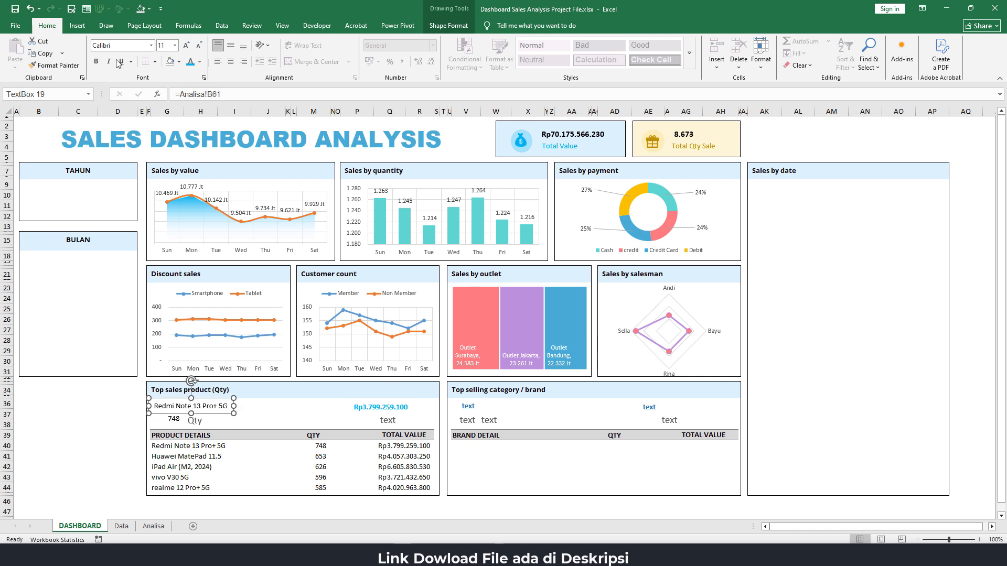
left_click(96, 61)
left_click(186, 45)
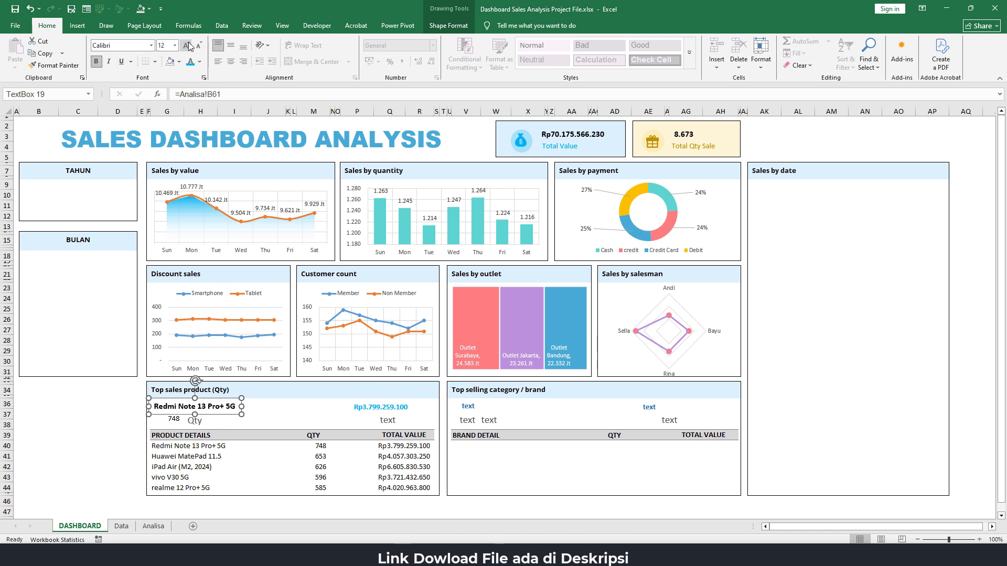
left_click(190, 61)
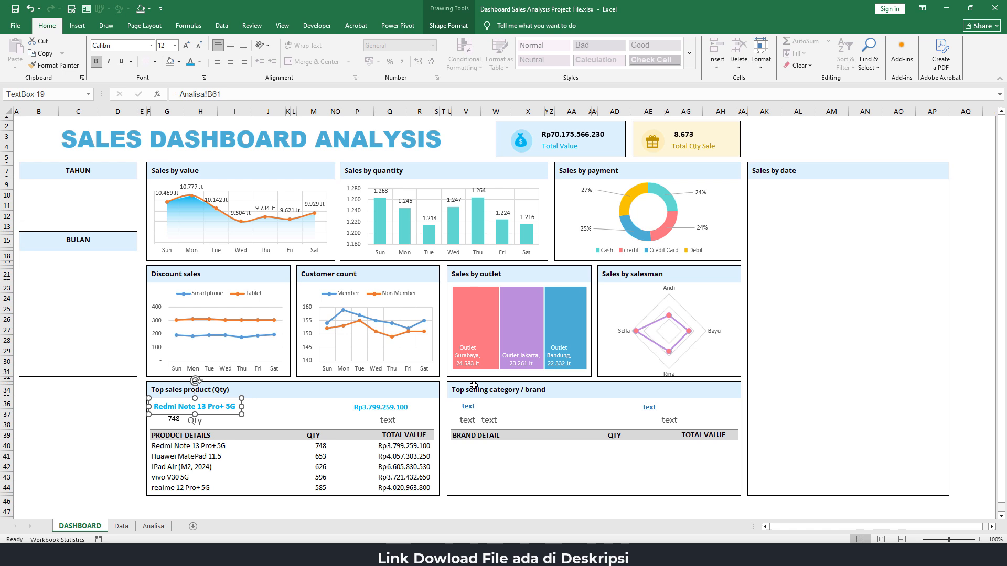
Replace the placeholder text below the top product's sales value with the label "Total Sale"
left_click(388, 421)
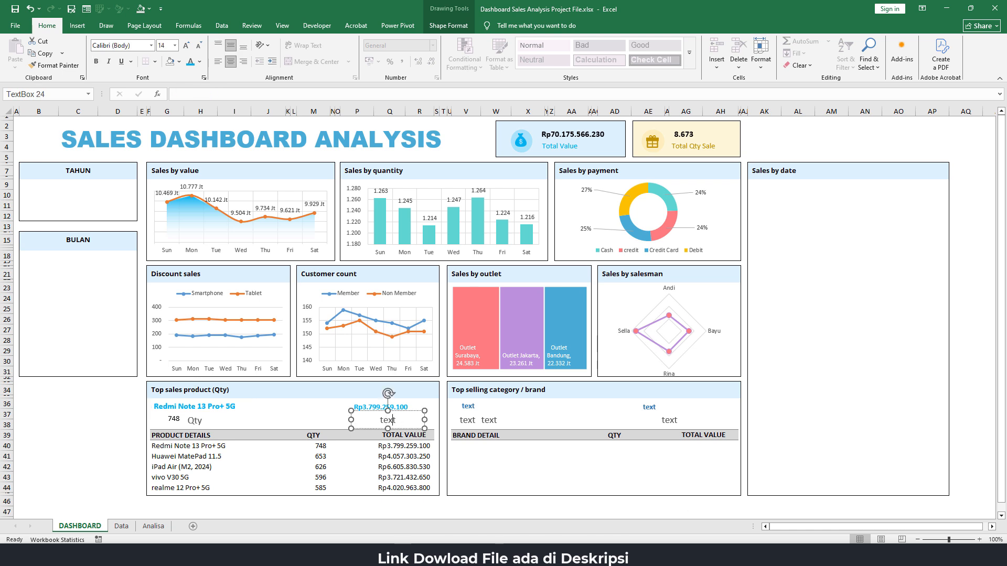
double_click(388, 421)
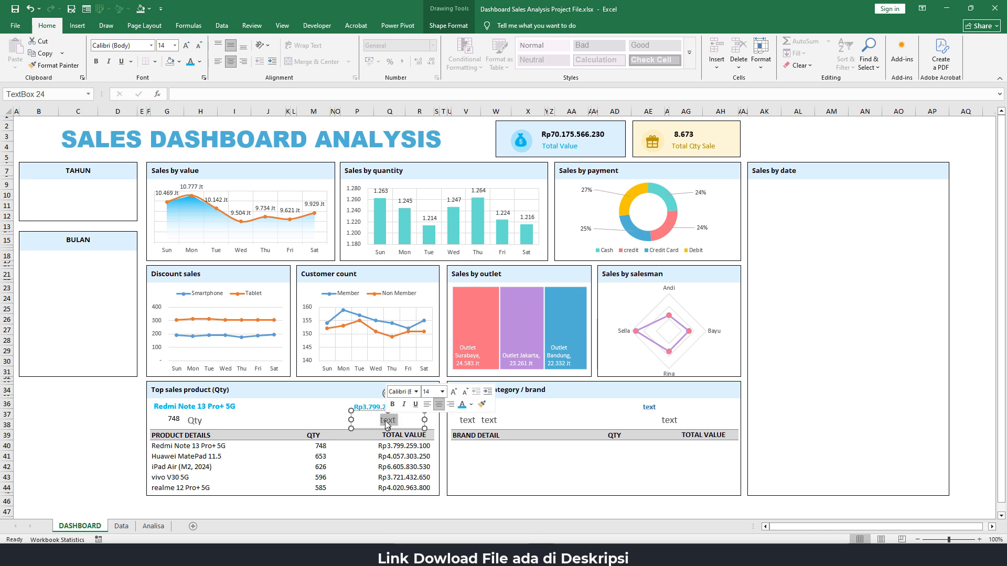
key("BackSpace")
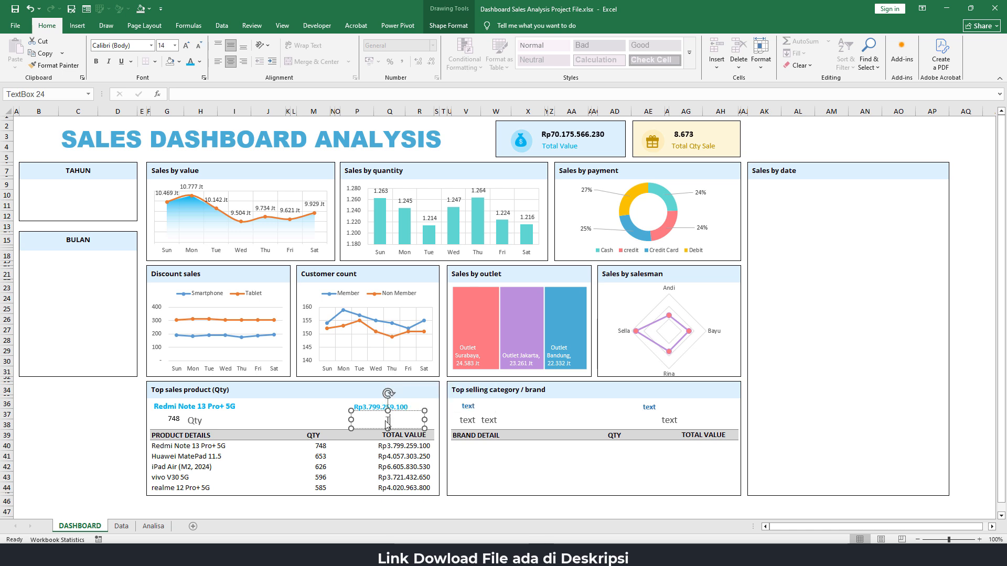
type("Total Sale")
left_click(817, 375)
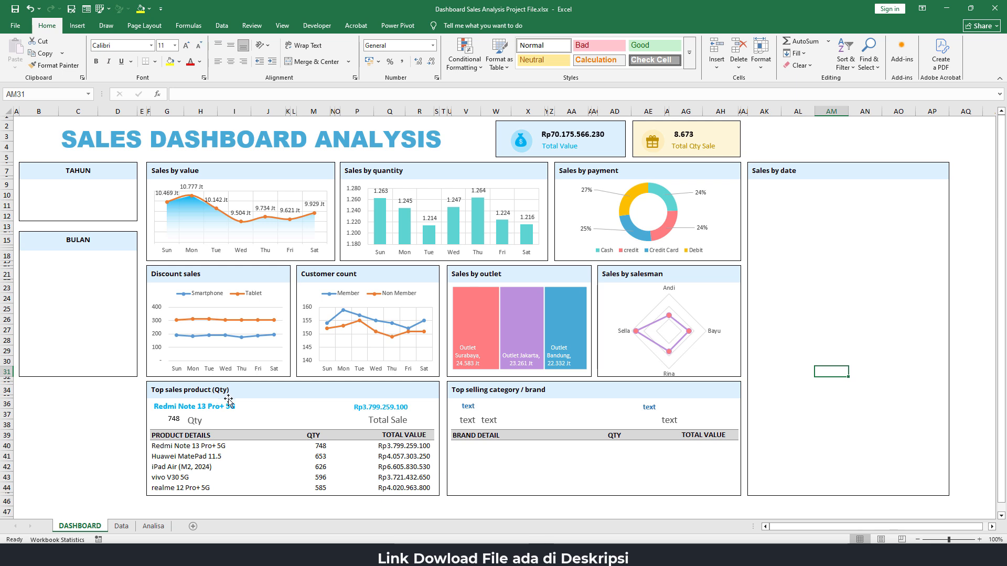
left_click(275, 416)
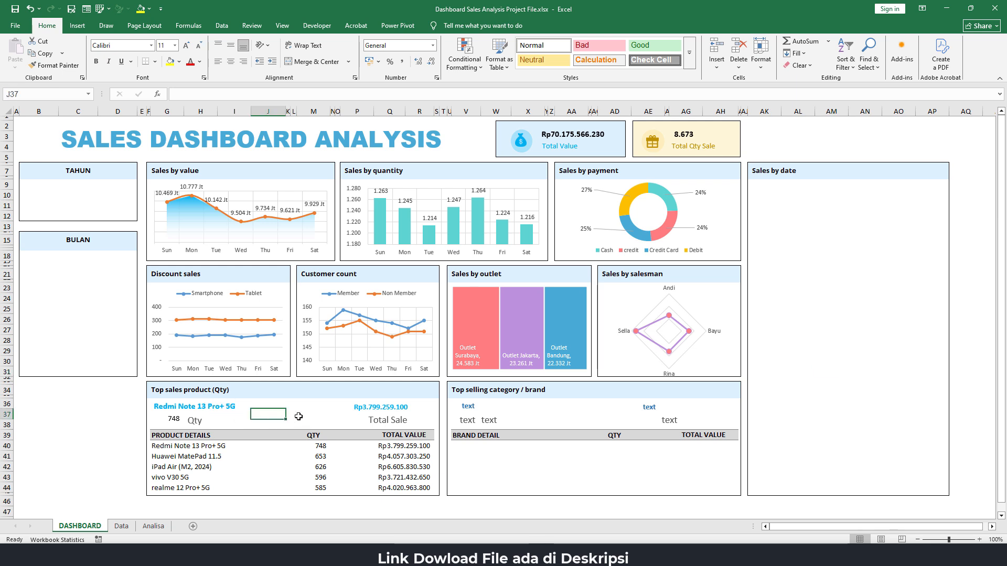
left_click(545, 418)
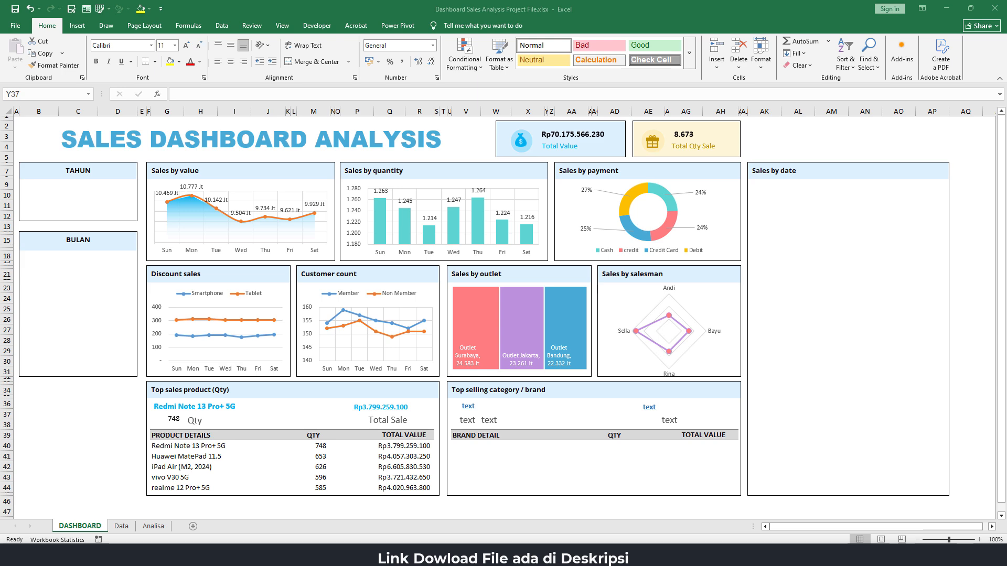
Copy the Top sales product PivotTable on the Analisa sheet to cell F60, under the Top selling category / brand heading
left_click(163, 528)
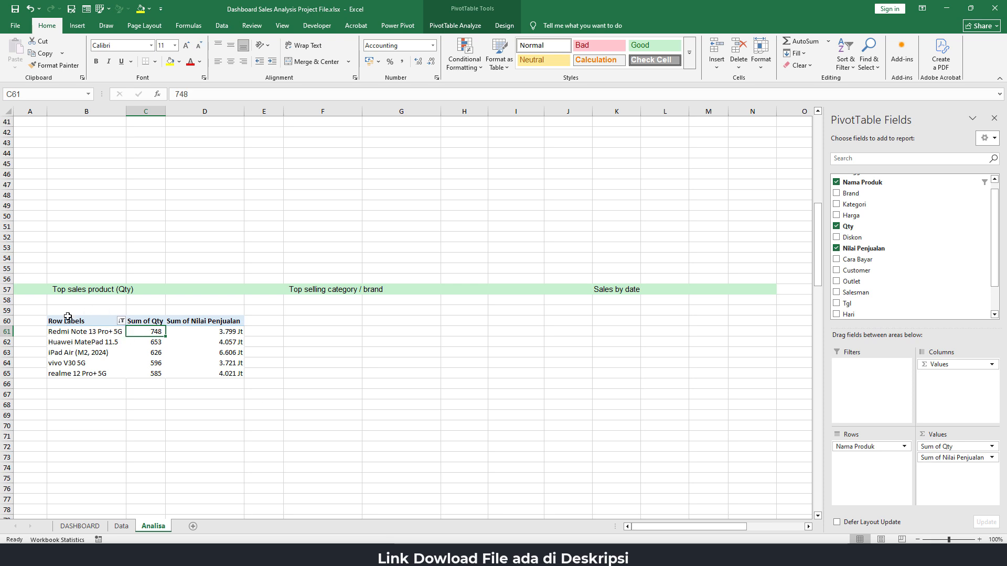
left_click_drag(68, 322, 218, 372)
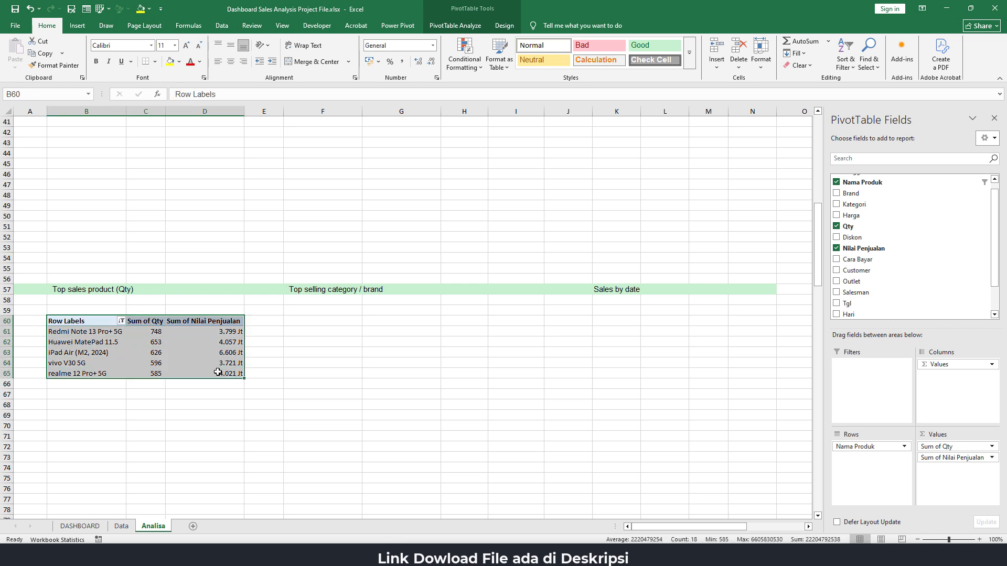
key("ctrl+c")
left_click(311, 321)
key("ctrl+v")
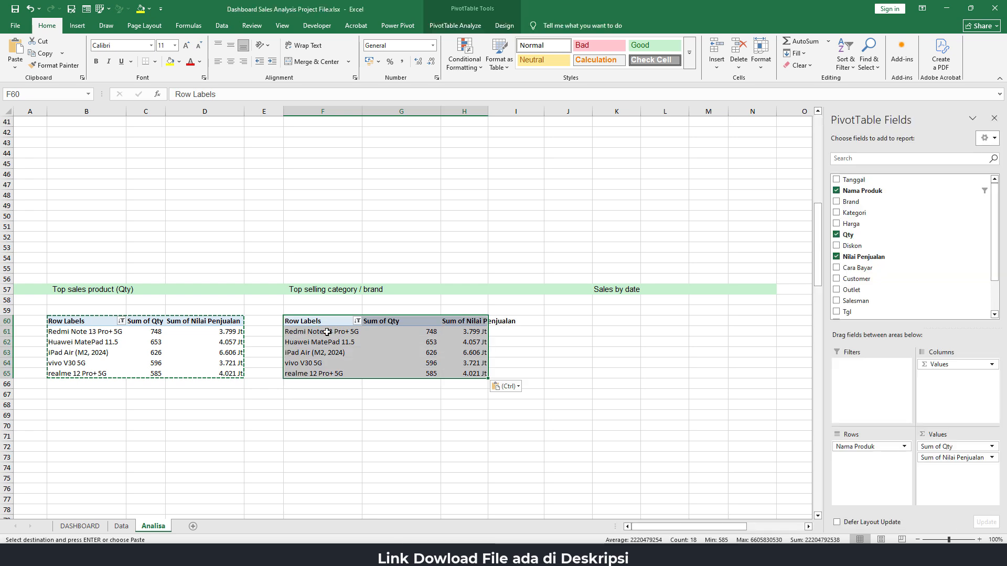
Replace Nama Produk with Brand as the row field of the copied PivotTable, after trying Kategori there
left_click(326, 332)
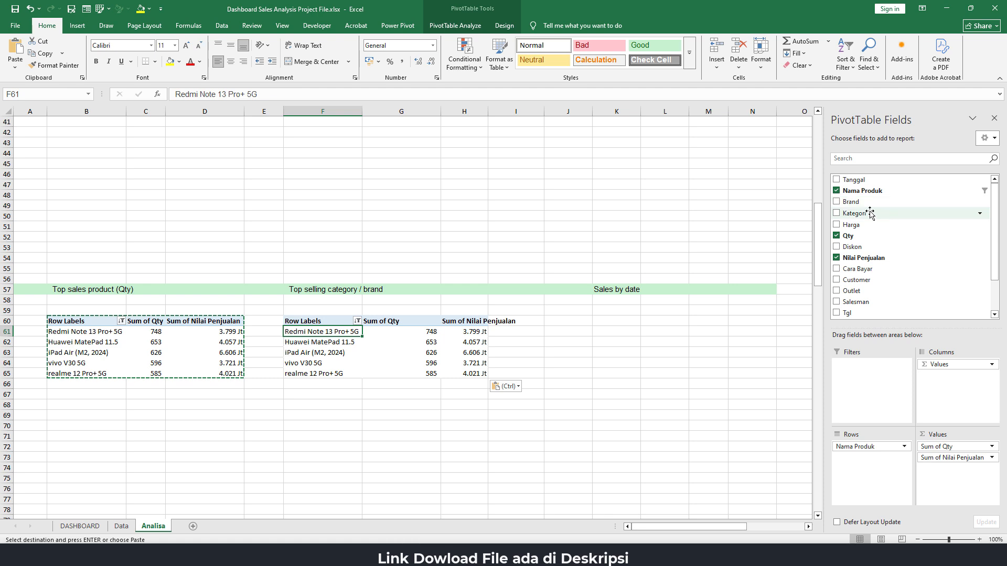
left_click_drag(870, 212, 590, 395)
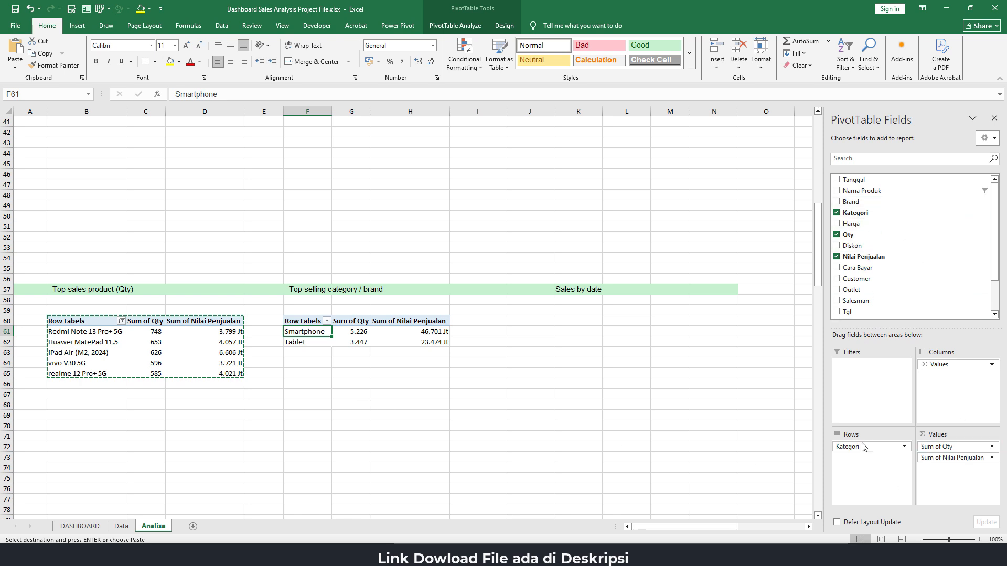
left_click_drag(864, 446, 741, 399)
left_click_drag(850, 201, 873, 459)
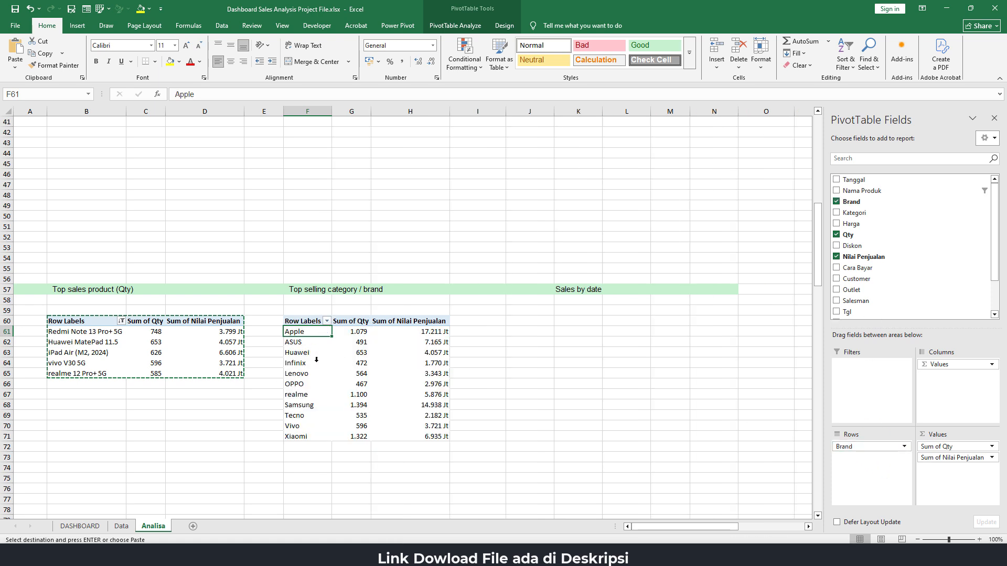
Filter the brand PivotTable to the top 5 items by Sum of Nilai Penjualan
left_click(327, 322)
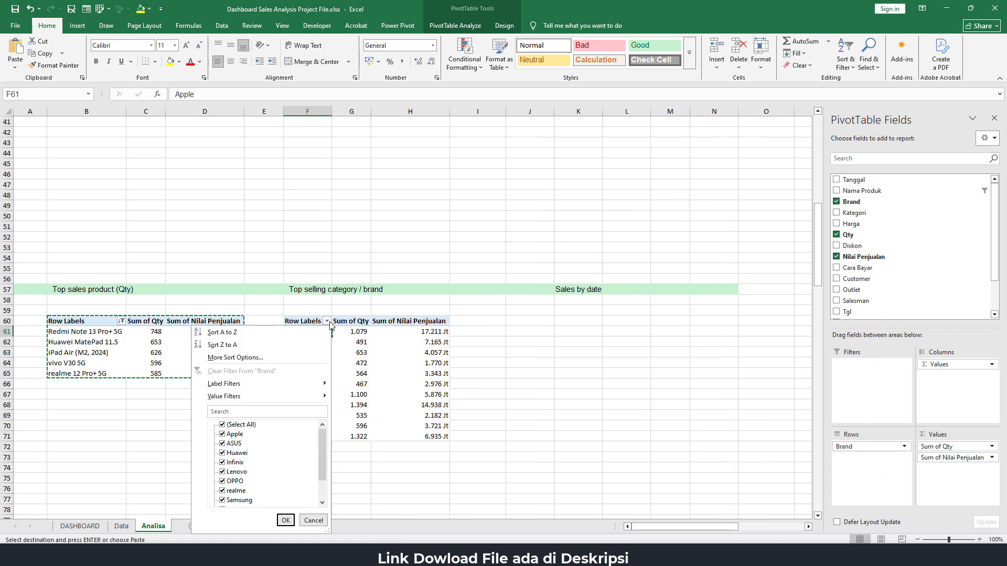
mouse_move(263, 396)
left_click(394, 515)
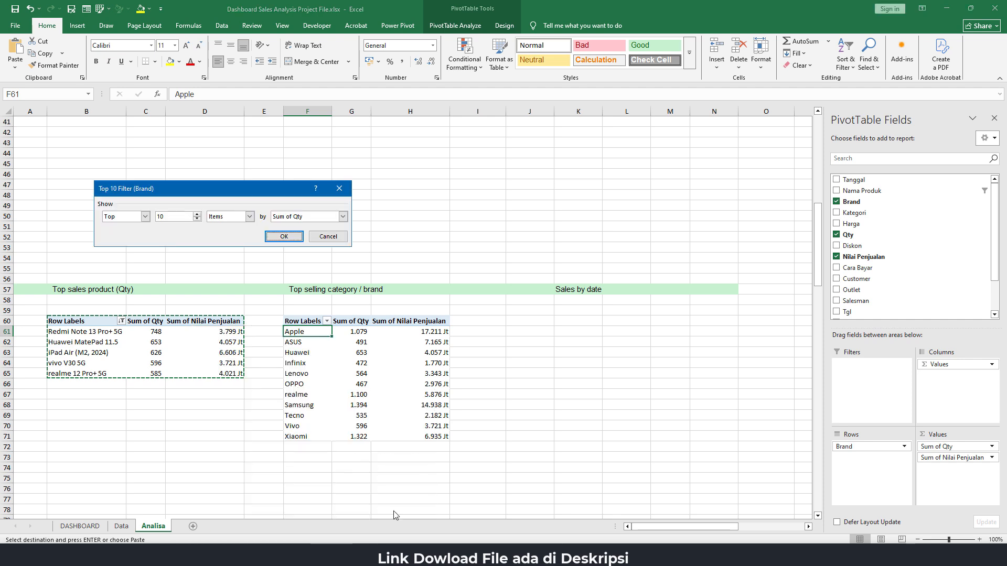
left_click(197, 221)
left_click(197, 220)
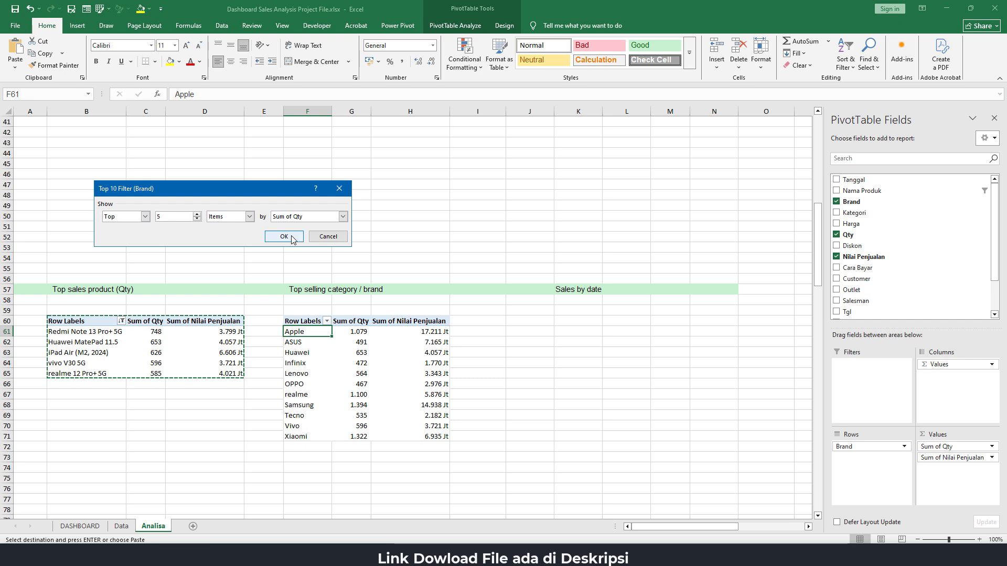
left_click(342, 216)
left_click(330, 231)
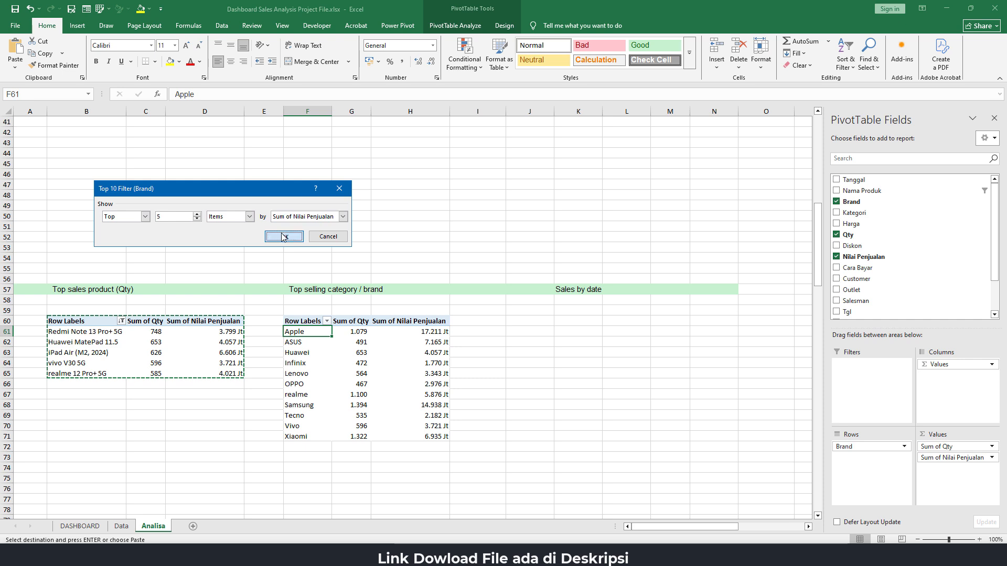
left_click(282, 237)
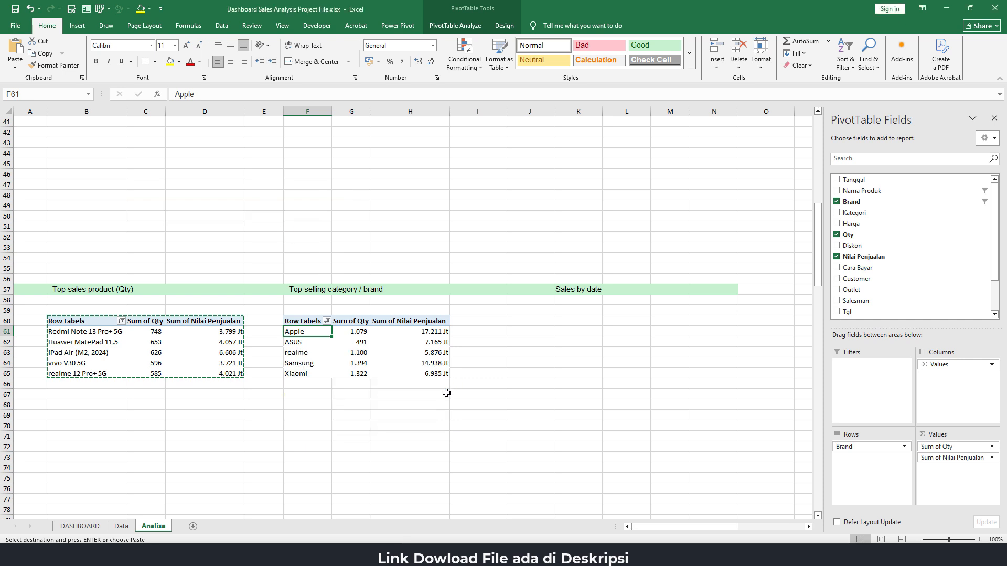
left_click(404, 344)
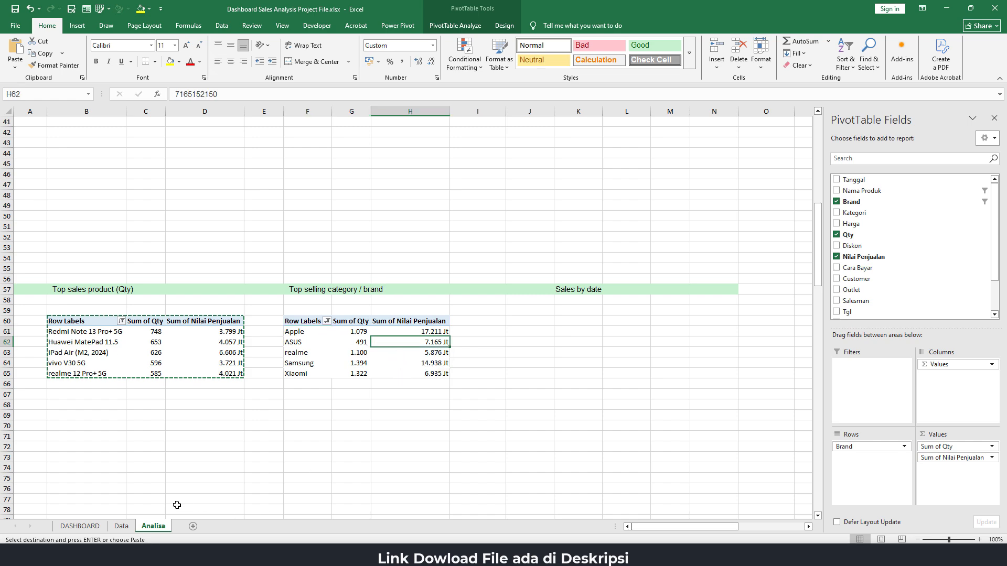
Link the first BRAND DETAIL cell on the DASHBOARD sheet to the first brand in the PivotTable with =Analisa!F61
left_click(79, 526)
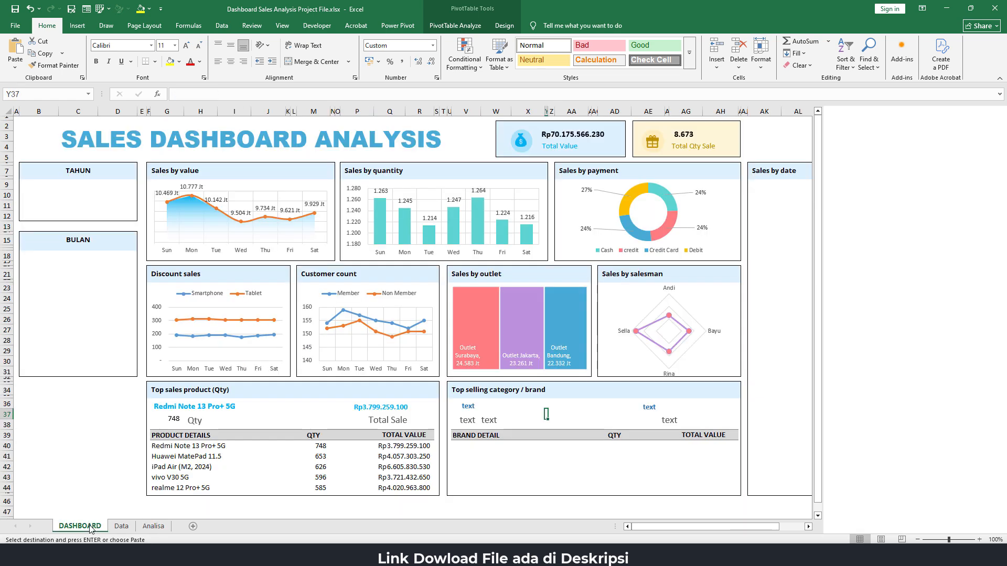
left_click(477, 445)
type("=")
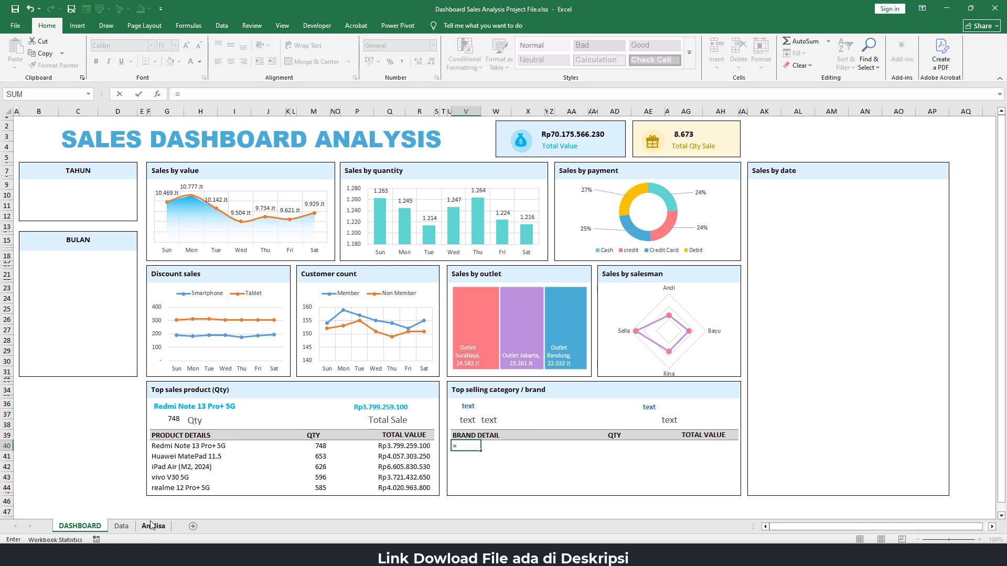
left_click(153, 526)
left_click(303, 333)
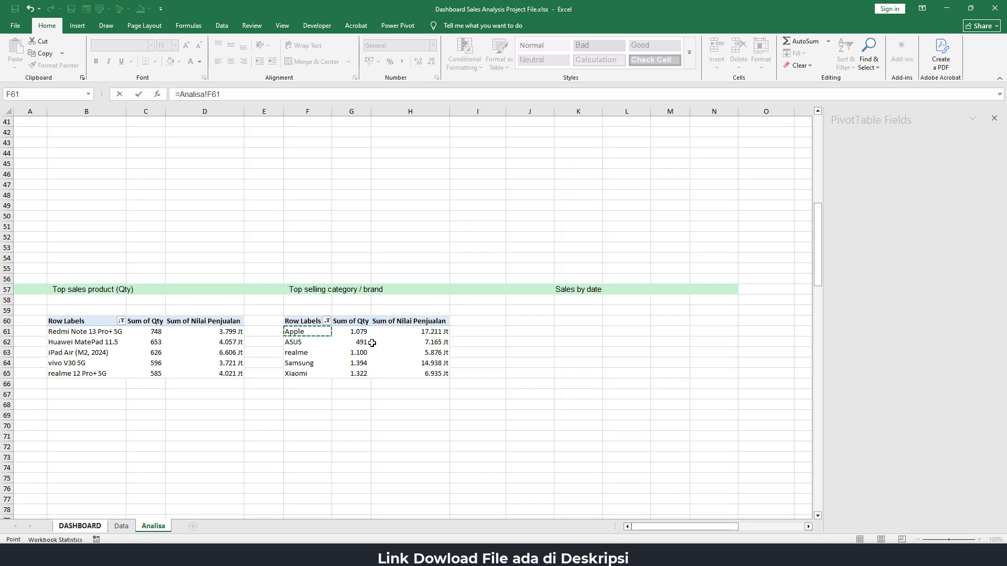
key("Return")
Link the first QTY cell of the brand table to the first brand's quantity with =Analisa!G61
left_click(612, 446)
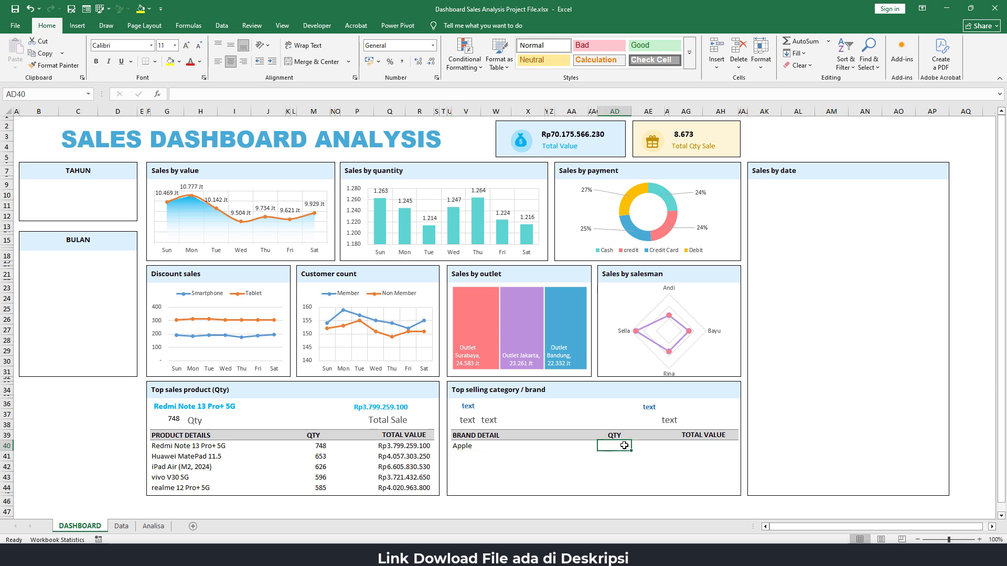
type("=")
left_click(153, 526)
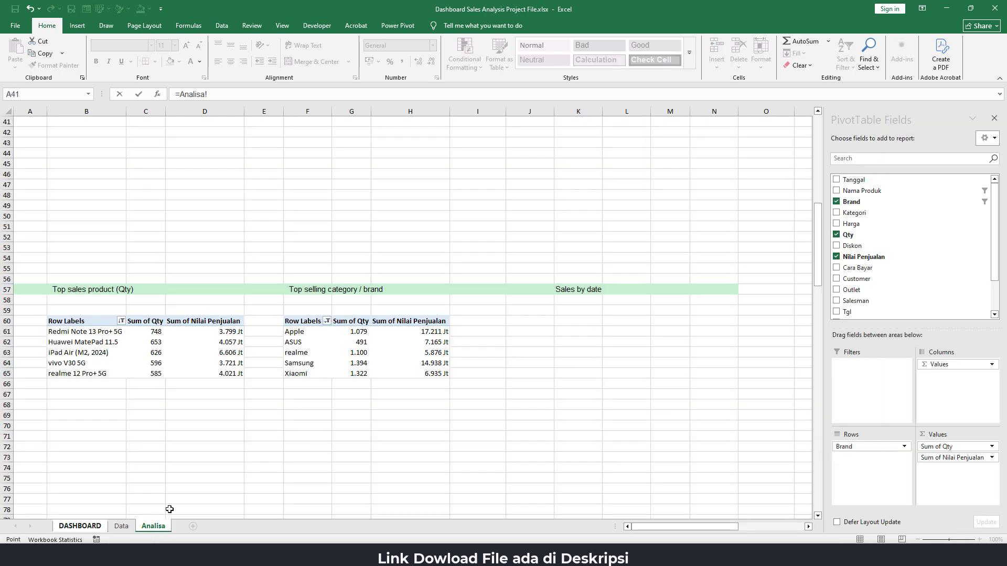
left_click(362, 332)
key("Return")
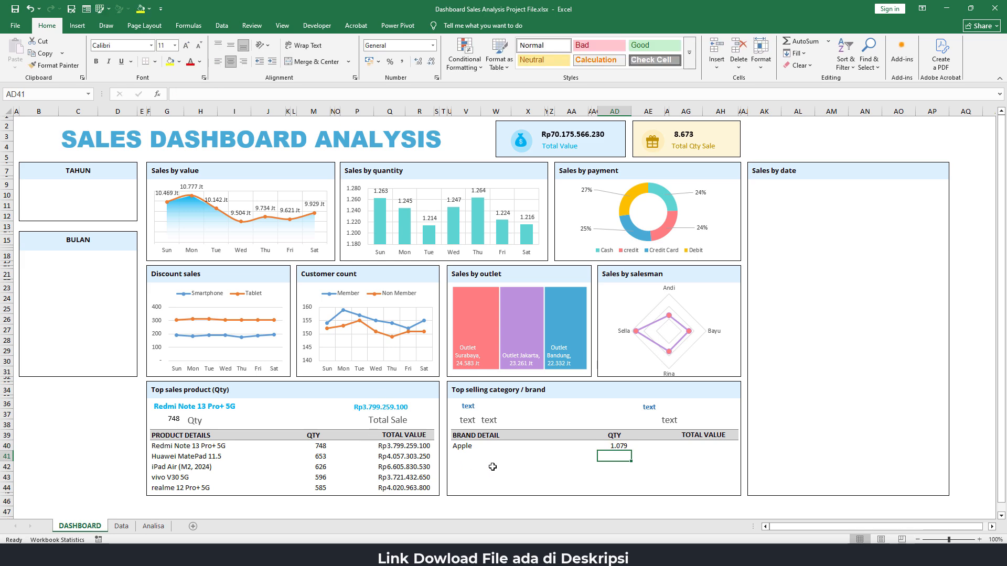
Link the first TOTAL VALUE cell of the brand table to the first brand's sales value with =Analisa!H61
left_click(685, 446)
type("=")
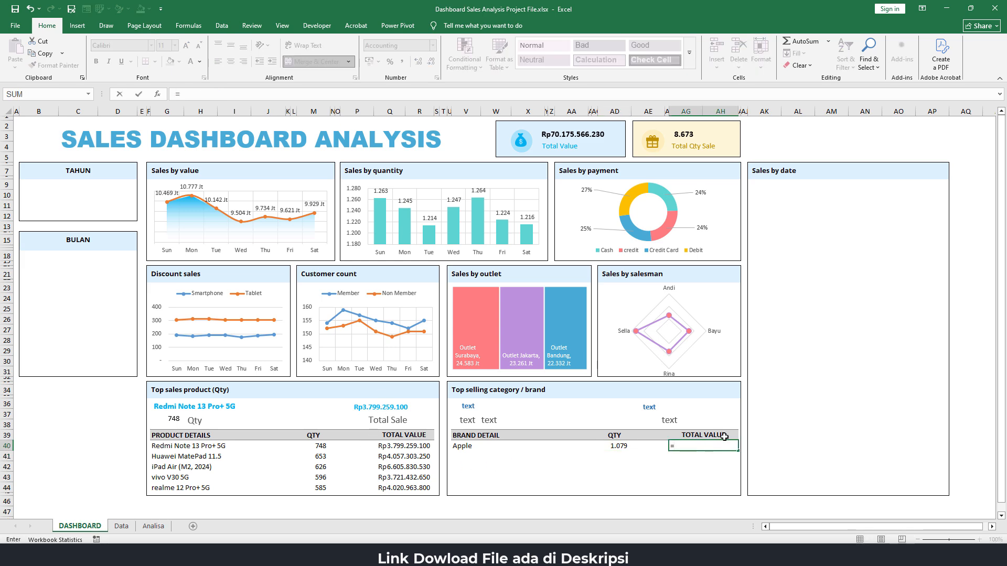
left_click(153, 526)
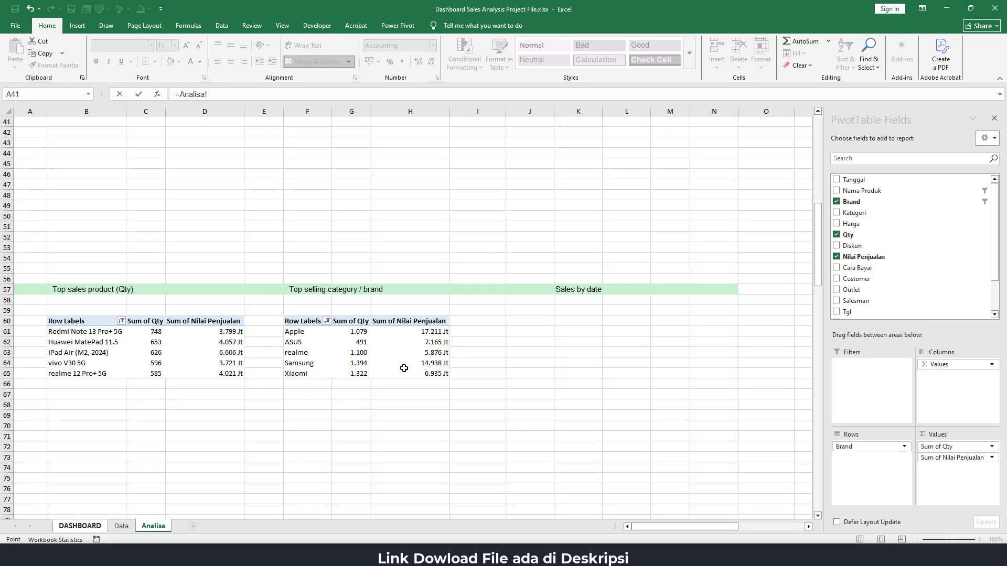
left_click(431, 332)
key("Return")
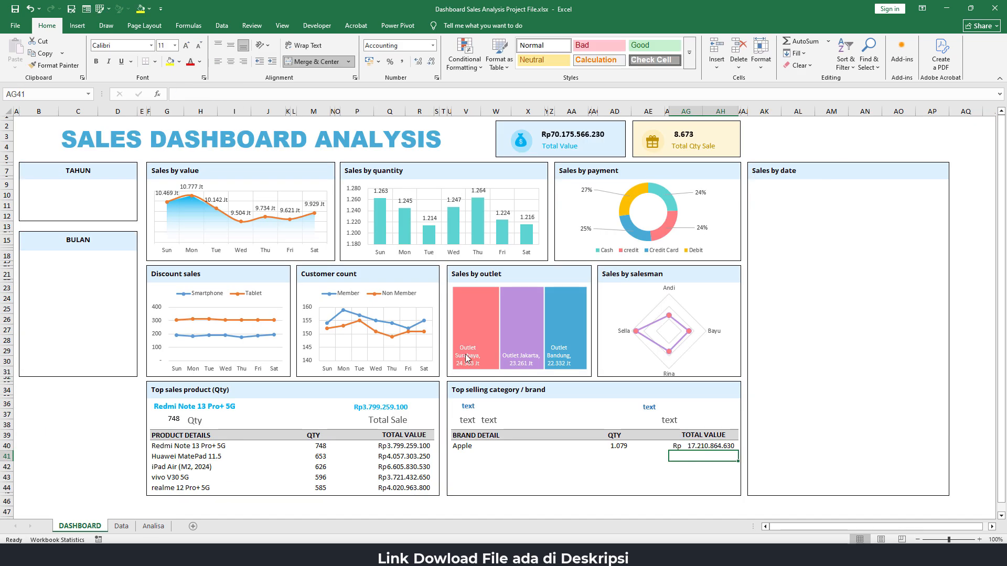
Fill the brand table's BRAND DETAIL and QTY formulas down to row 44 and its TOTAL VALUE formula down to row 43
left_click(468, 446)
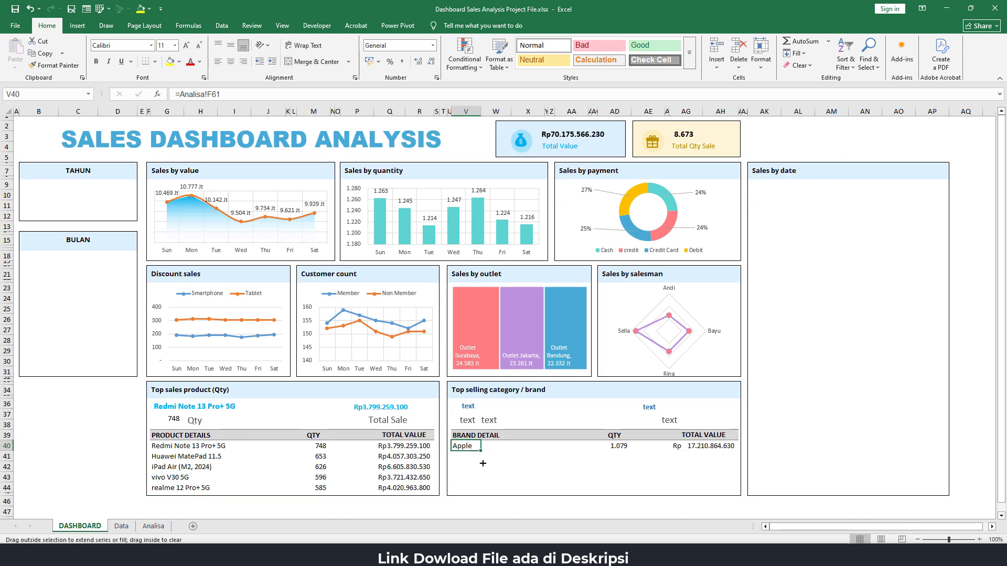
left_click_drag(483, 464, 483, 490)
left_click(622, 447)
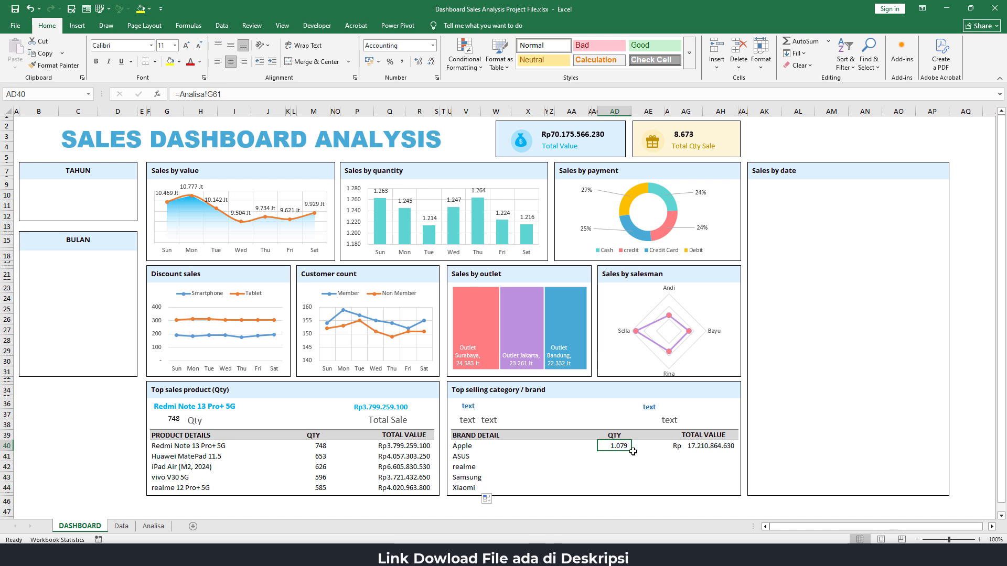
left_click_drag(632, 451, 635, 490)
left_click(708, 449)
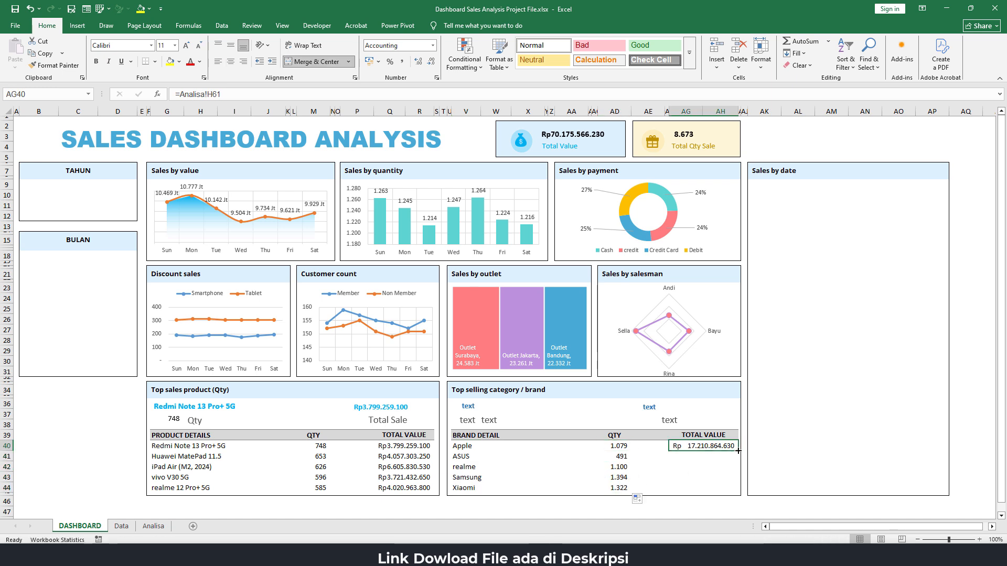
mouse_move(738, 451)
left_mouse_down()
mouse_move(735, 489)
mouse_move(735, 480)
left_mouse_up()
Link the top brand's name text box to the first brand in the PivotTable with =Analisa!F61
left_click(472, 406)
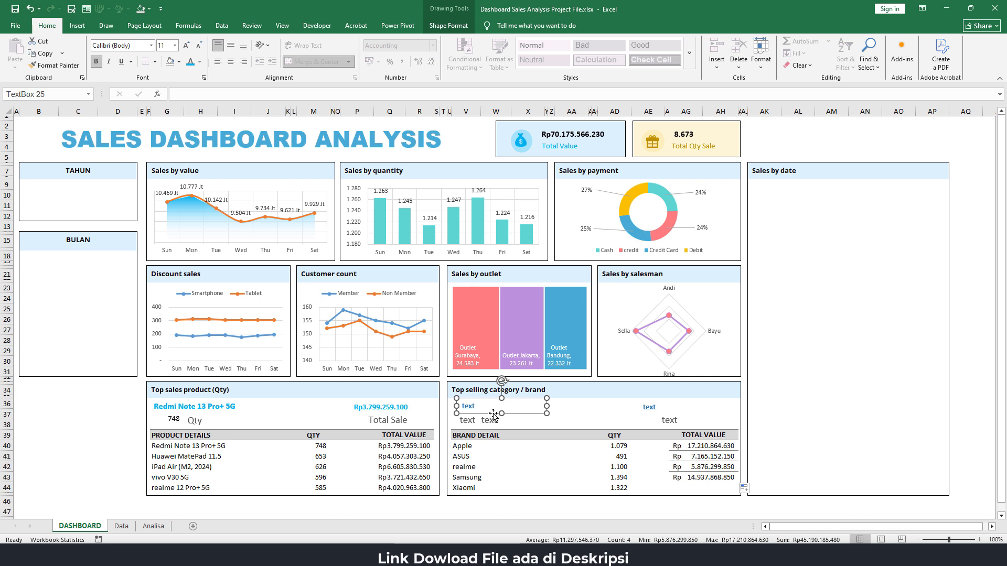
left_click(189, 99)
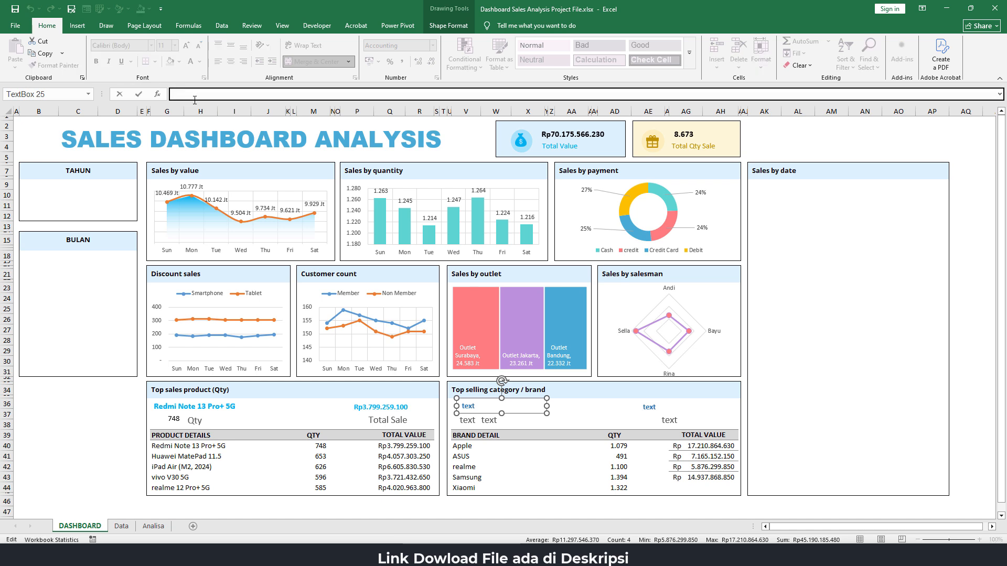
type("=")
left_click(153, 526)
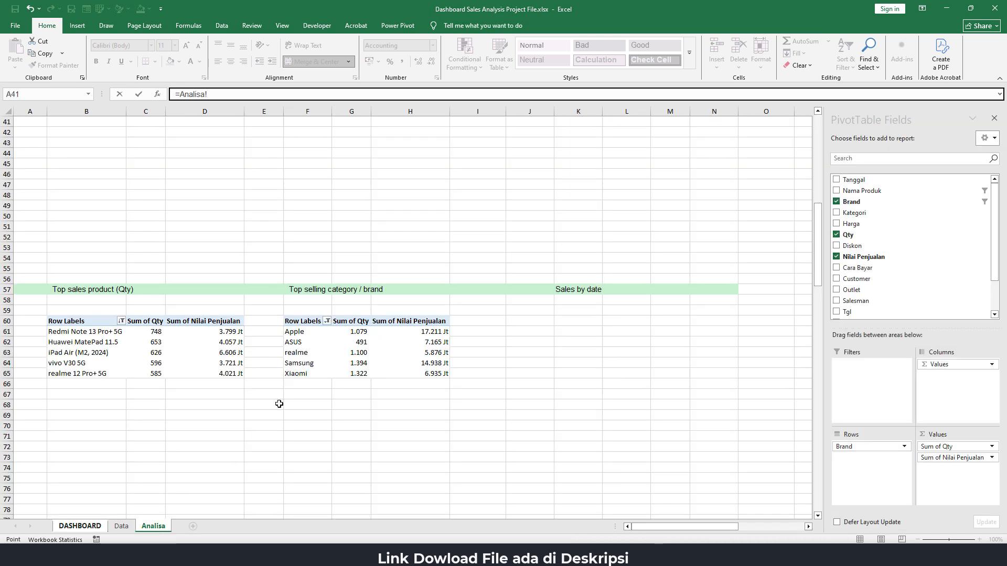
left_click(307, 332)
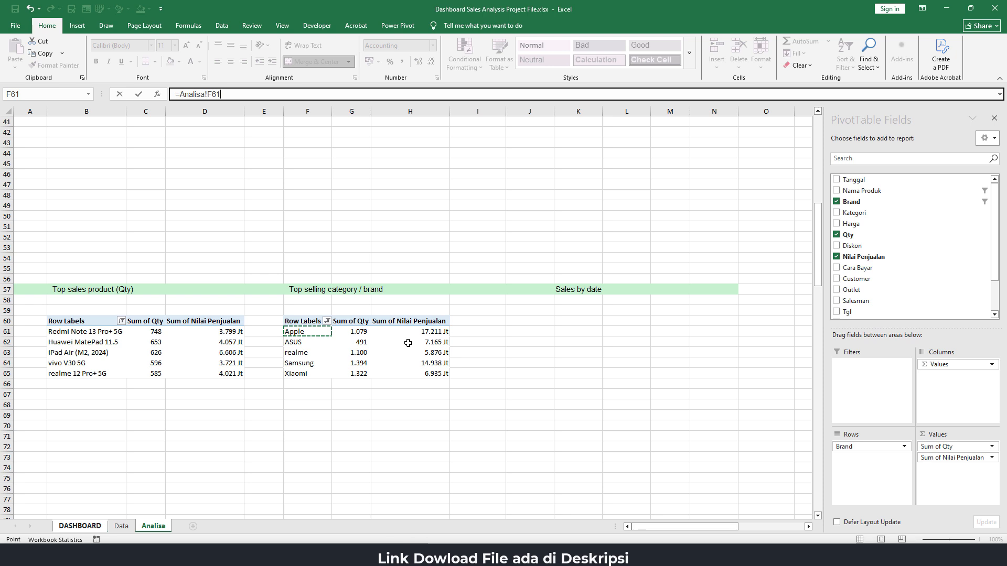
key("Return")
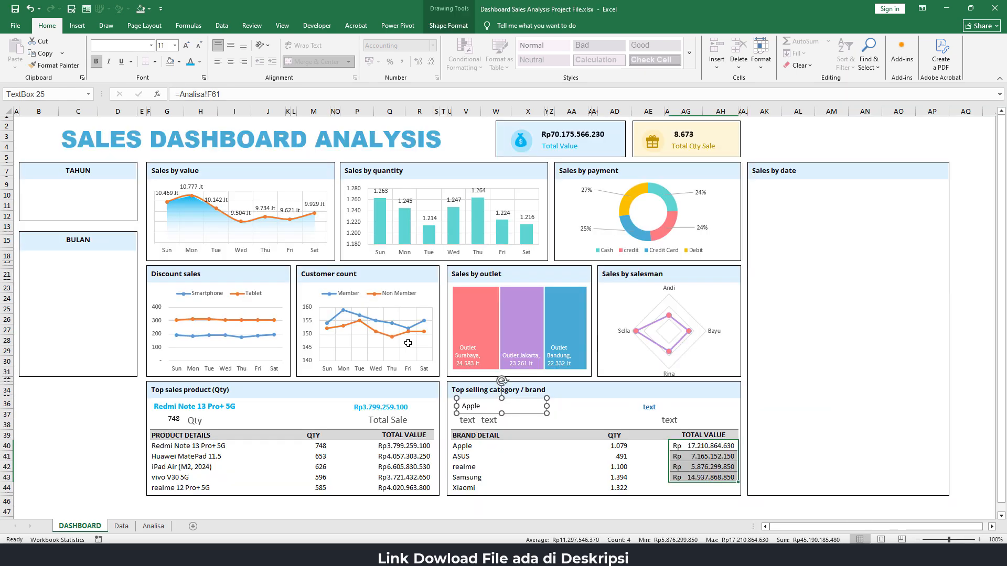
Sort the brand PivotTable on the Analisa sheet in descending order by Sum of Nilai Penjualan
left_click(153, 526)
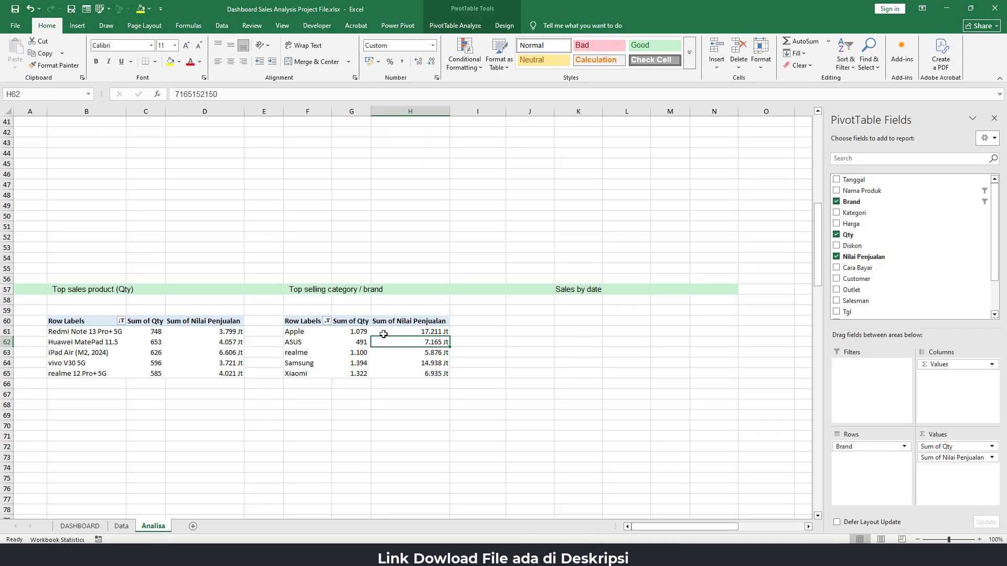
left_click(326, 321)
left_click(289, 356)
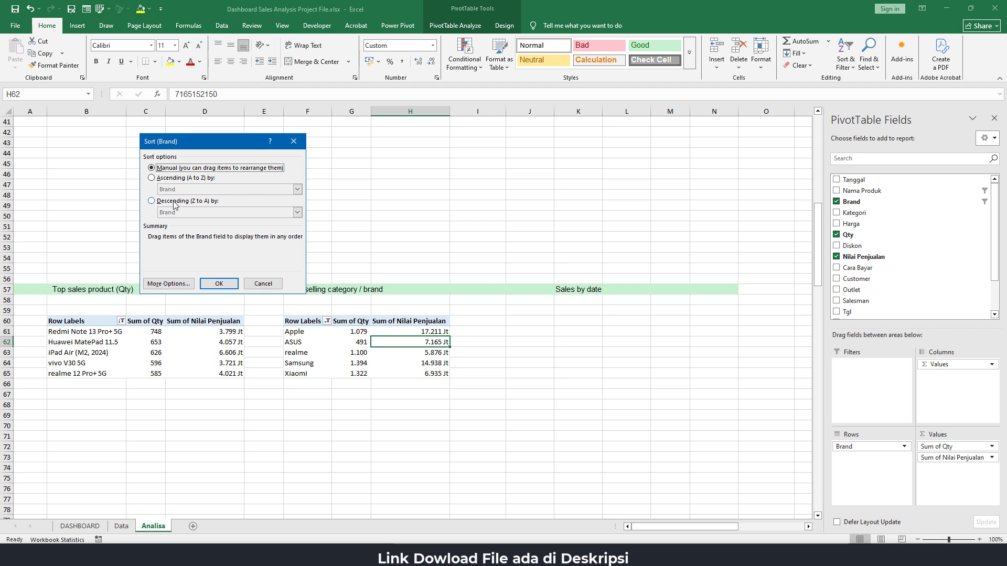
left_click(151, 201)
left_click(226, 212)
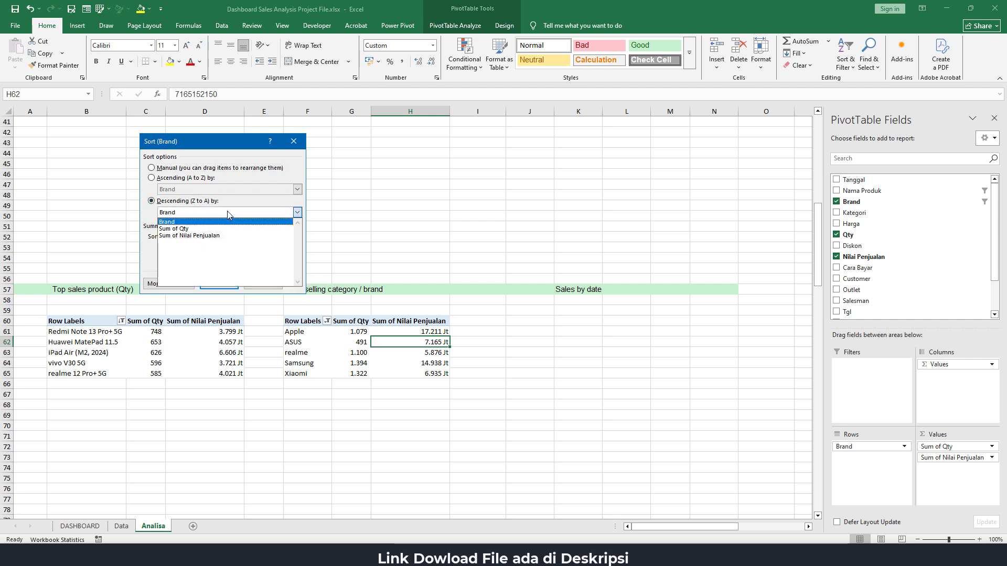
left_click(214, 236)
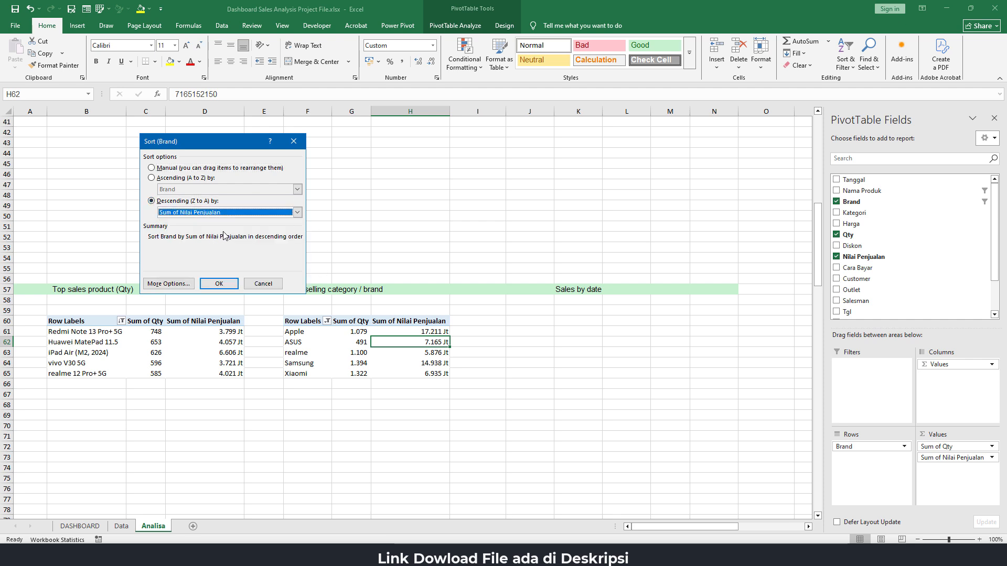
left_click(224, 284)
left_click(379, 415)
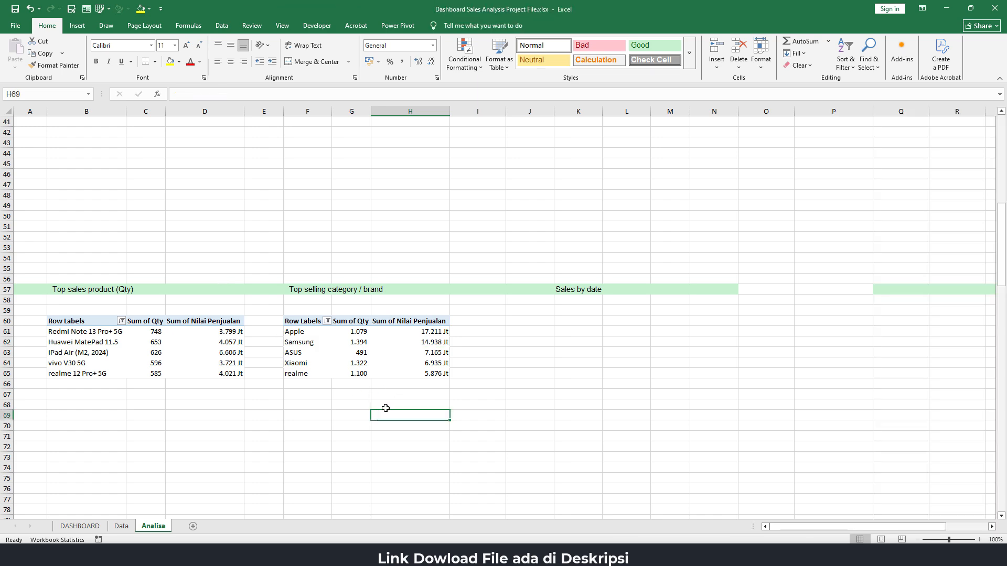
Link the quantity text box under the top brand's name on the dashboard to the brand's quantity with =Analisa!G61
left_click(80, 526)
left_click(619, 464)
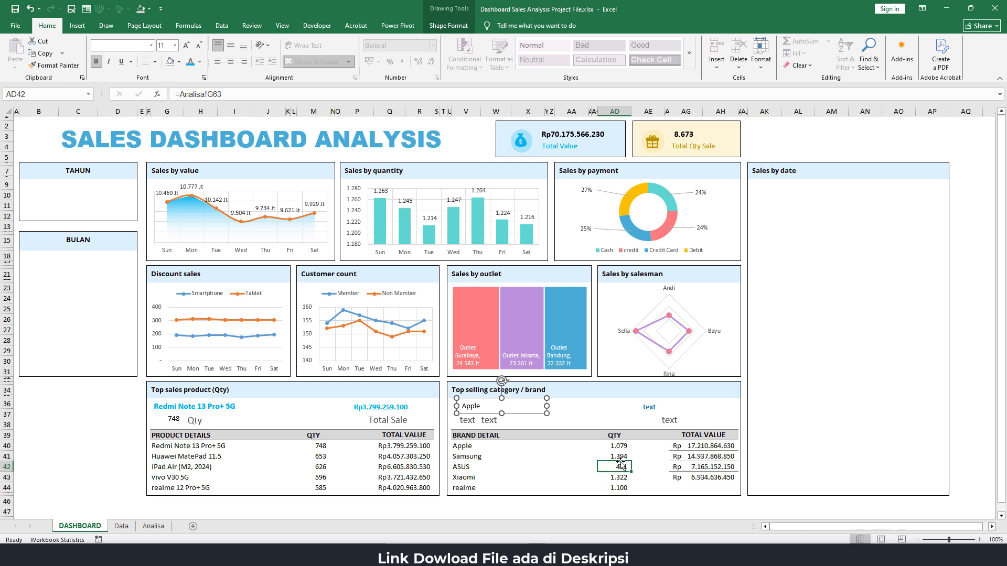
left_click(491, 408)
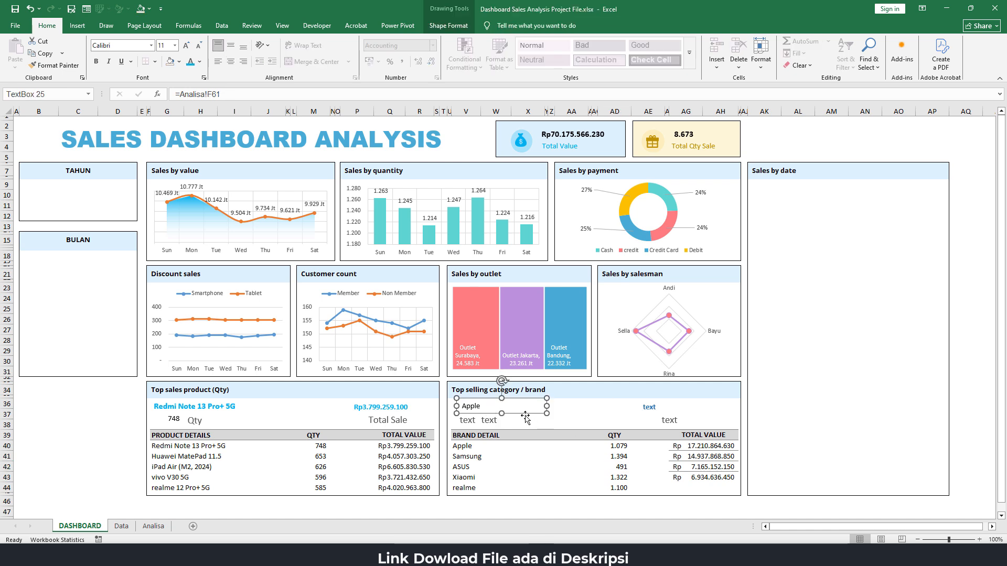
left_click(462, 420)
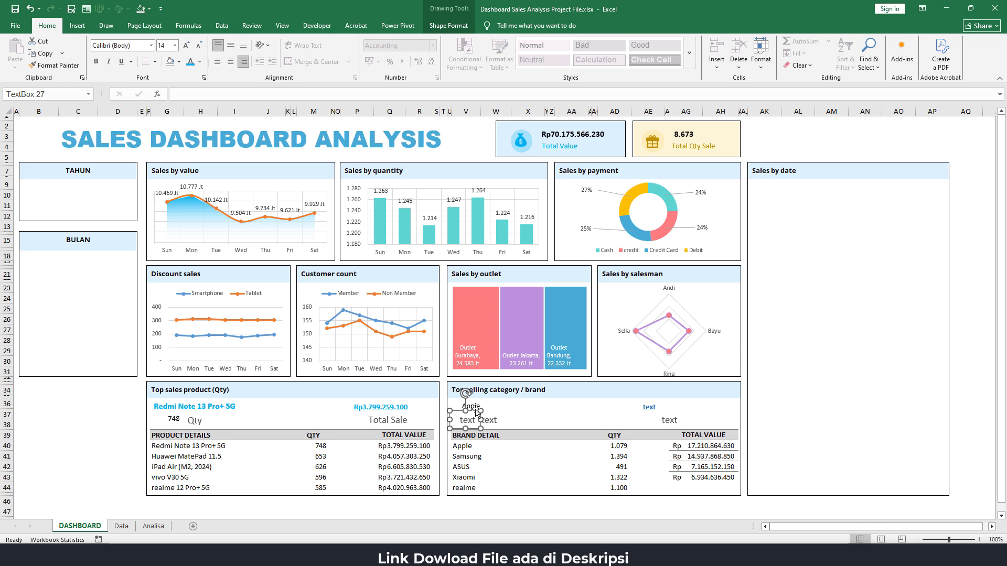
left_click(177, 93)
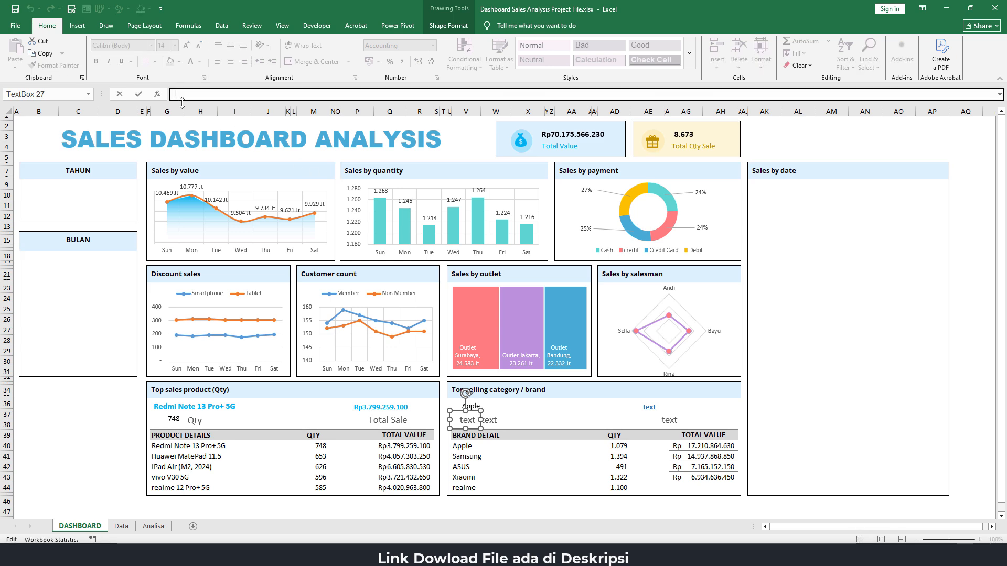
type("=")
left_click(153, 526)
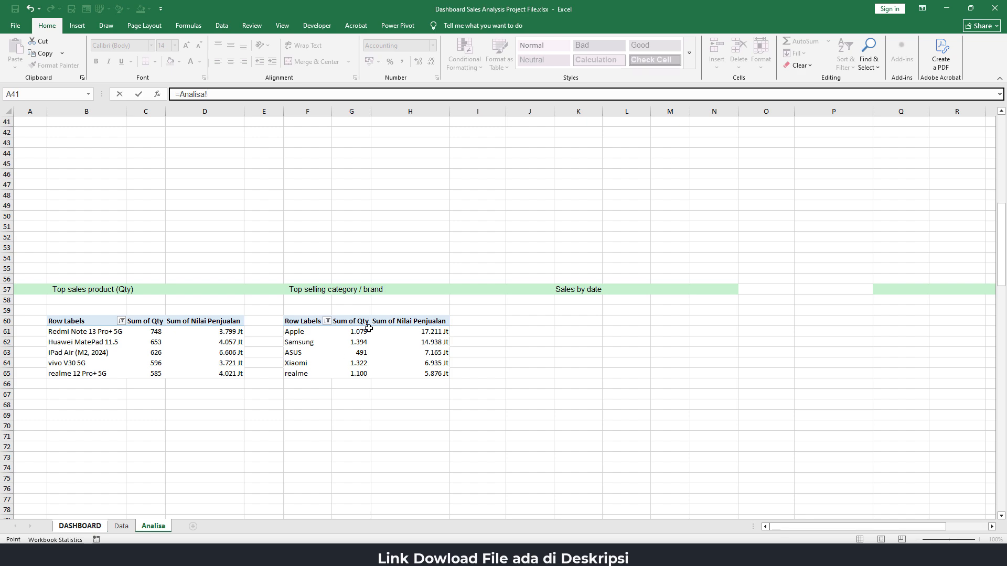
left_click(350, 331)
key("Return")
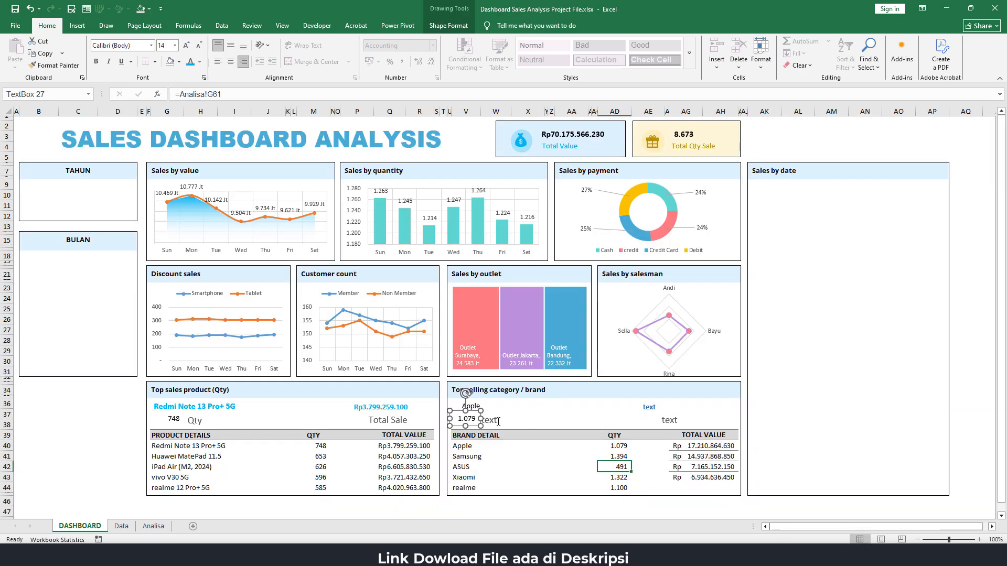
Replace the placeholder text beside the top brand's quantity with the label "Qty"
left_click(494, 421)
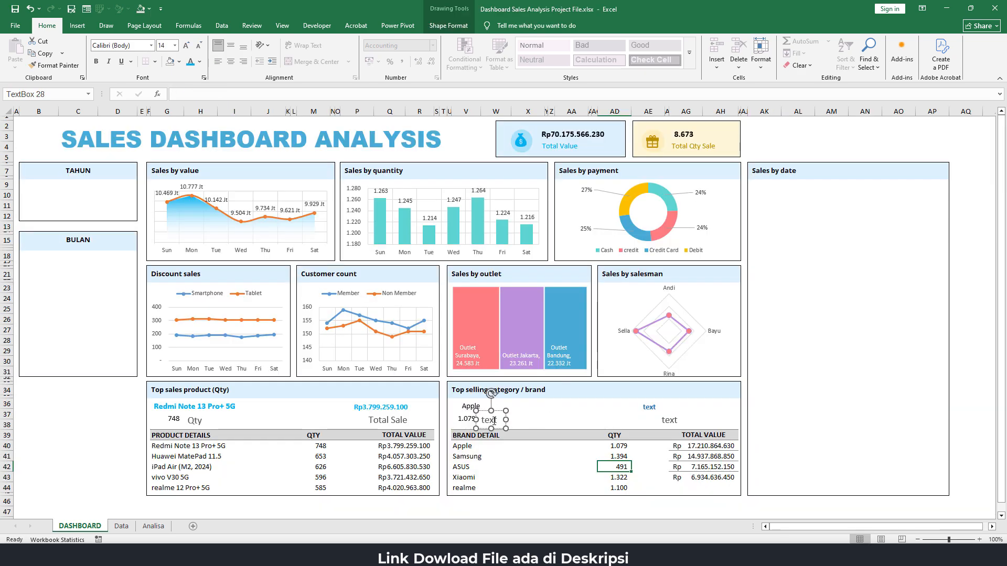
left_click(541, 554)
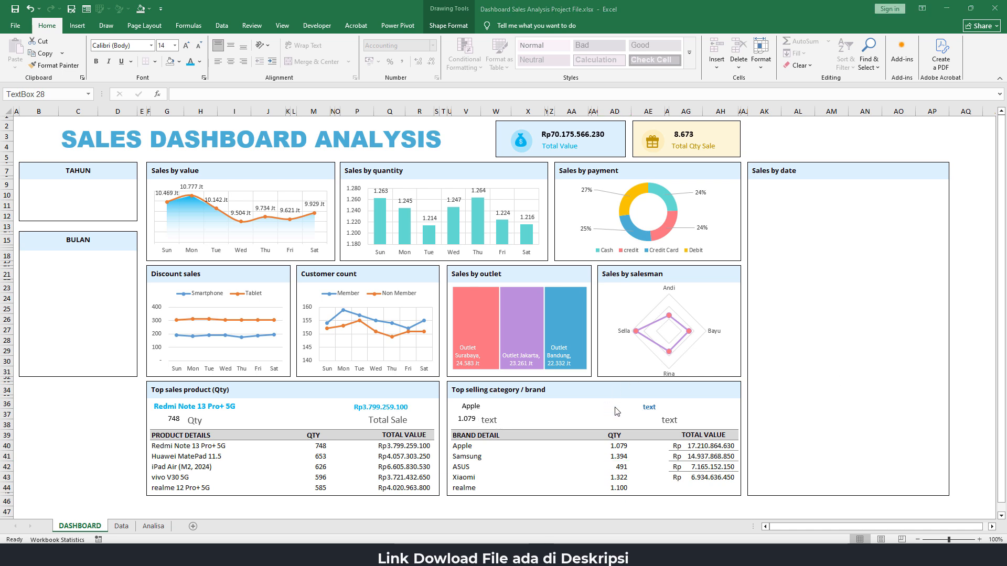
left_click(500, 416)
left_click(491, 419)
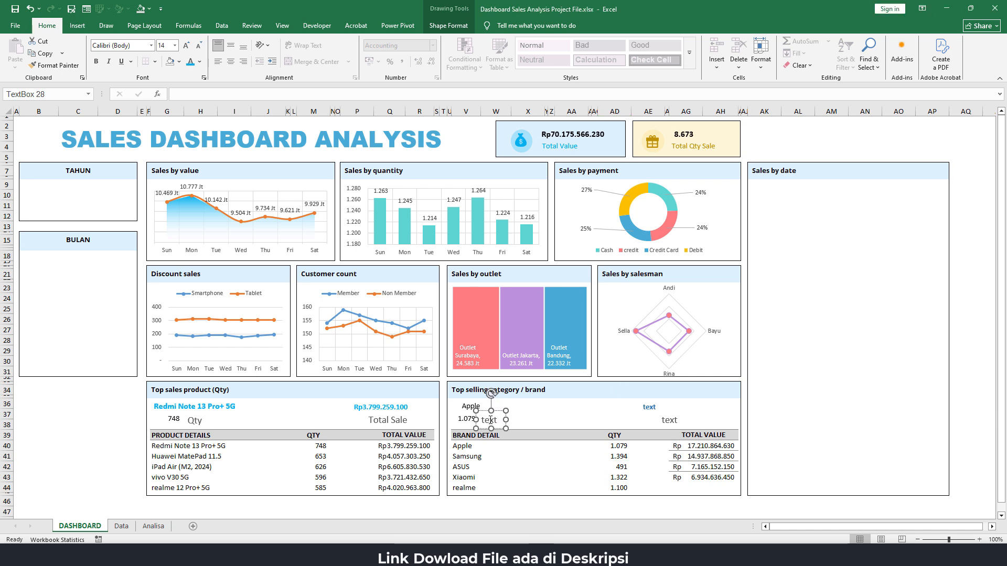
double_click(490, 420)
type("Qty")
left_click(656, 414)
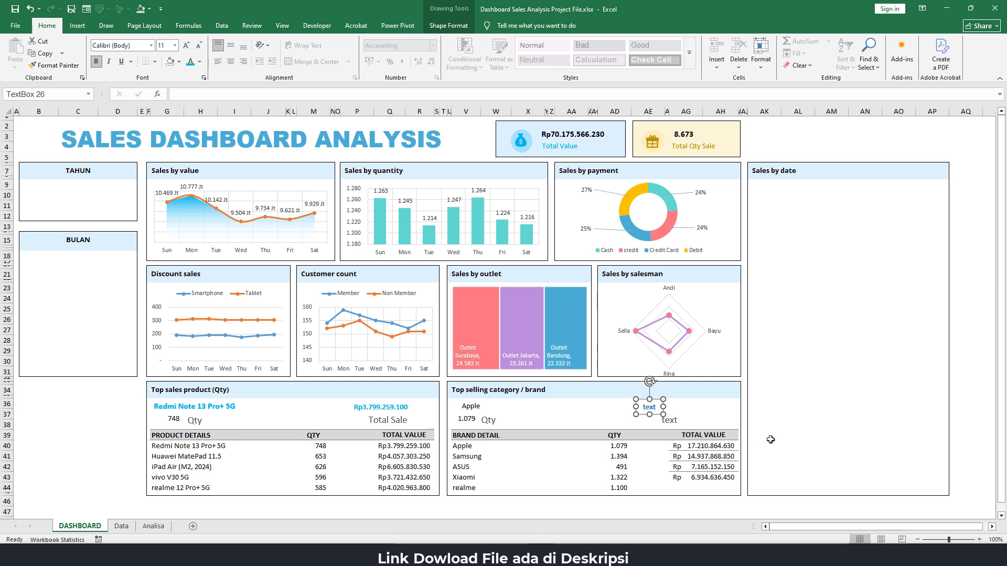
type("=")
left_click(707, 453)
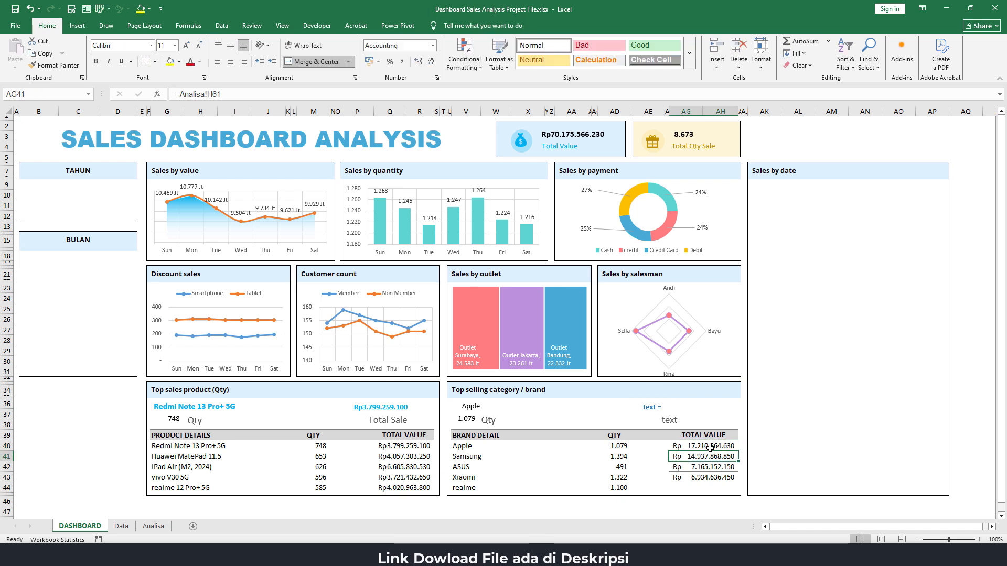
Link the top brand's sales value text box to the first TOTAL VALUE cell of the brand table with =$AG$40
left_click(649, 407)
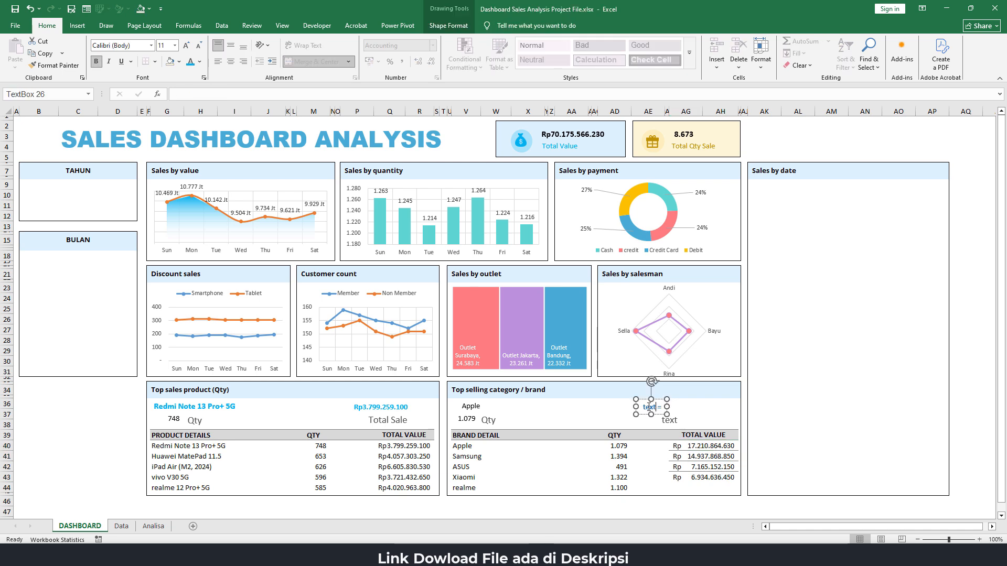
left_click(183, 94)
type("=")
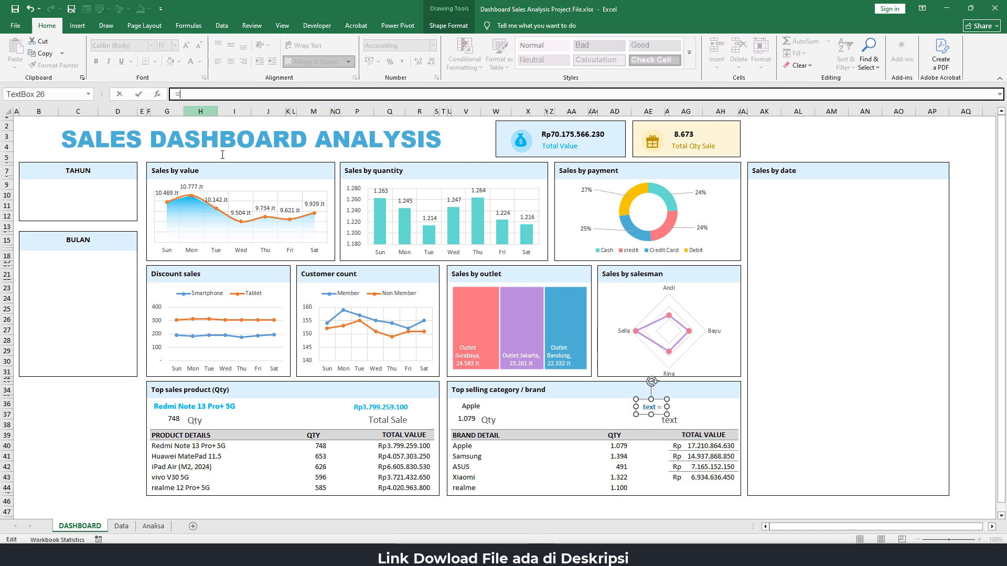
left_click(701, 447)
key("Return")
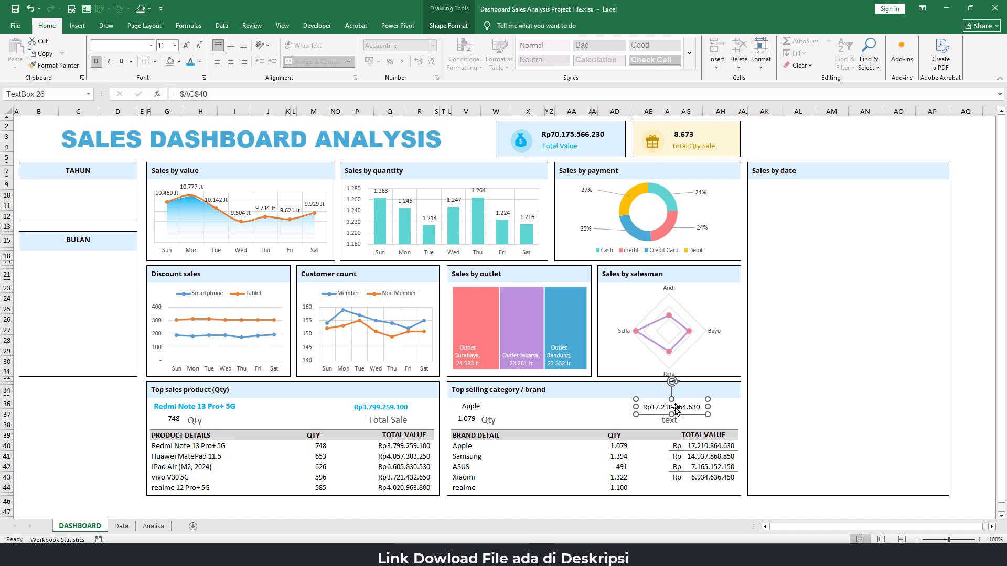
Replace the placeholder text under the top brand's sales value with the label "Total Sale"
left_click(674, 420)
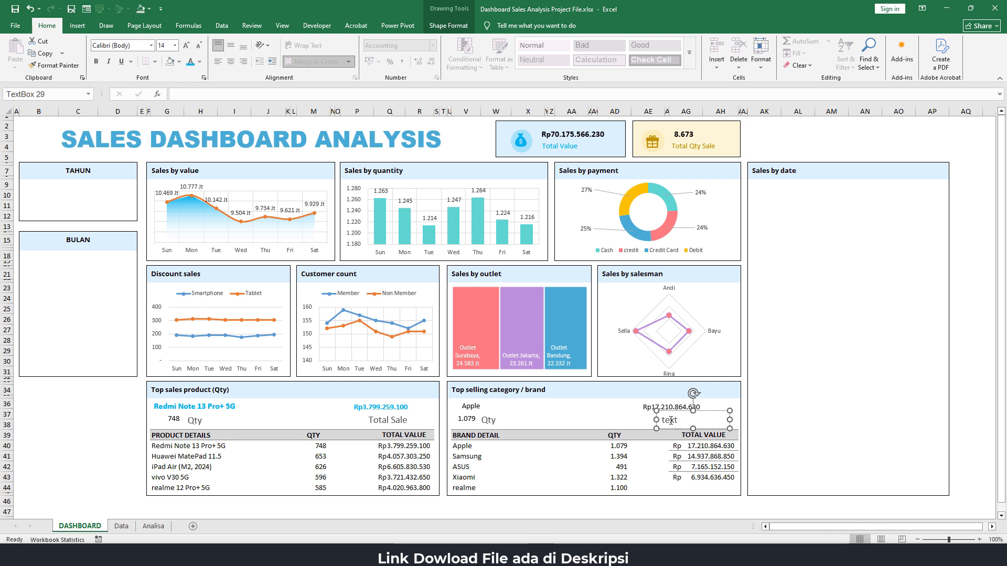
double_click(670, 421)
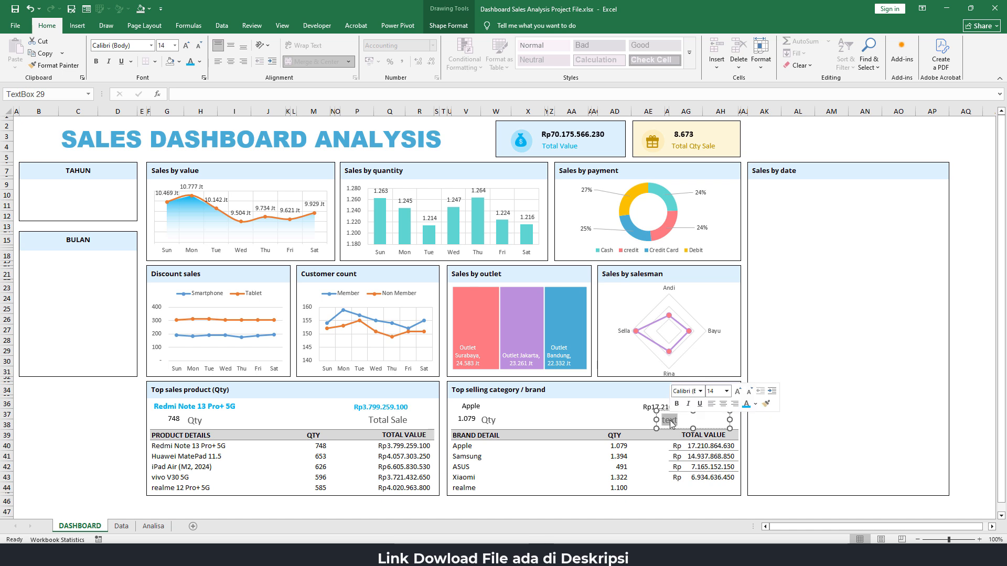
type("Total Sal")
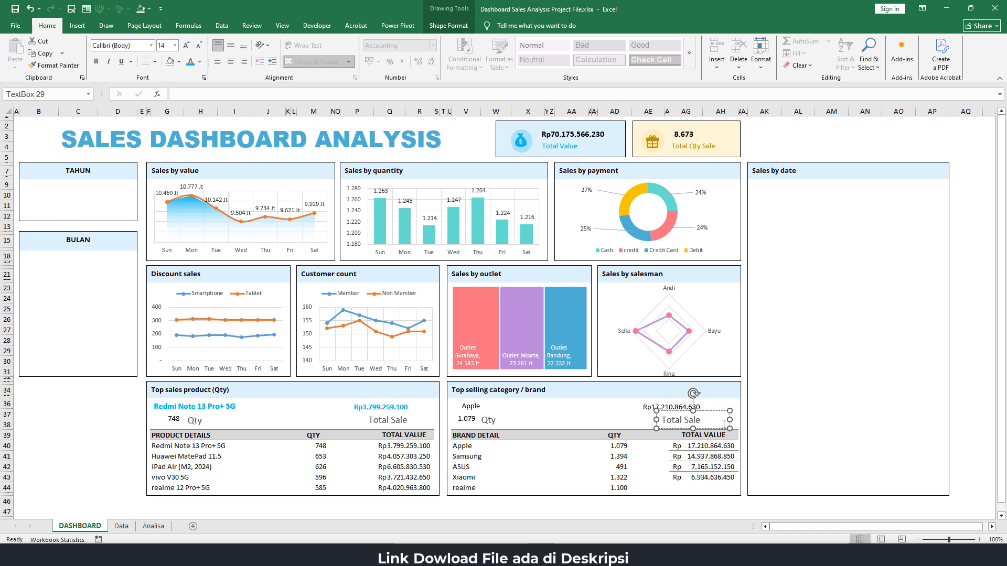
left_click(802, 402)
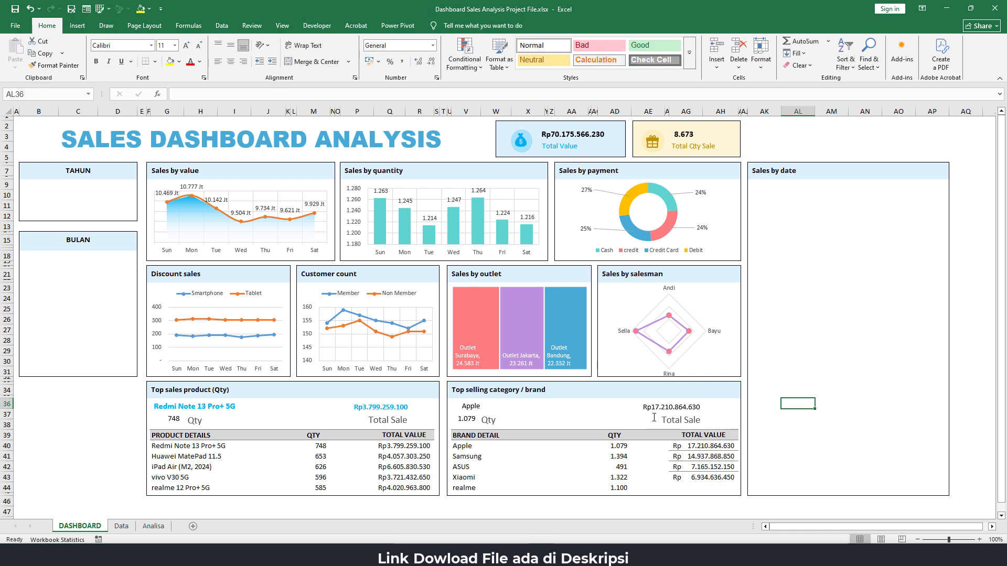
Format the top brand's name and sales value text boxes in light blue, bold, size 12
left_click(475, 402)
left_click(191, 62)
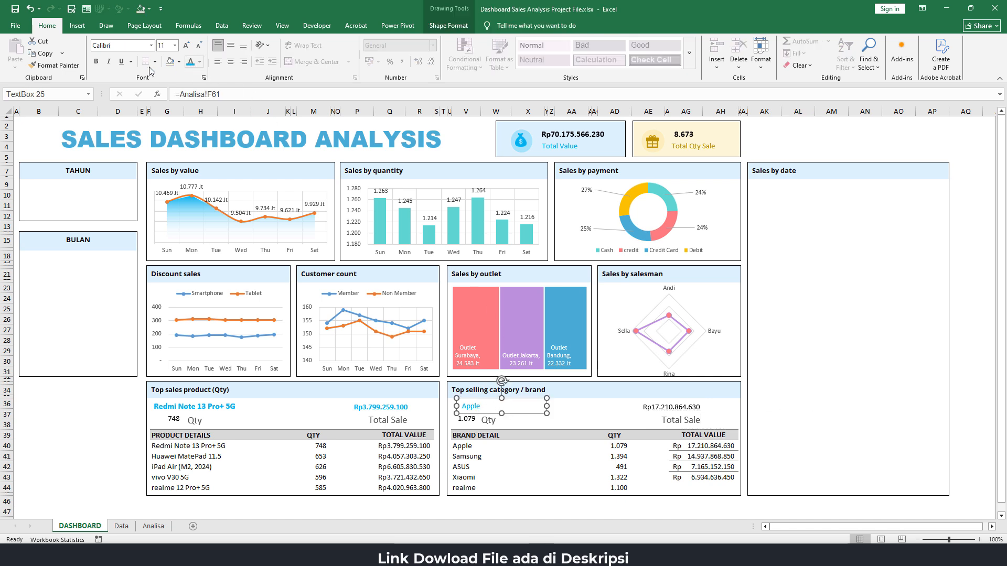
left_click(96, 61)
left_click(185, 46)
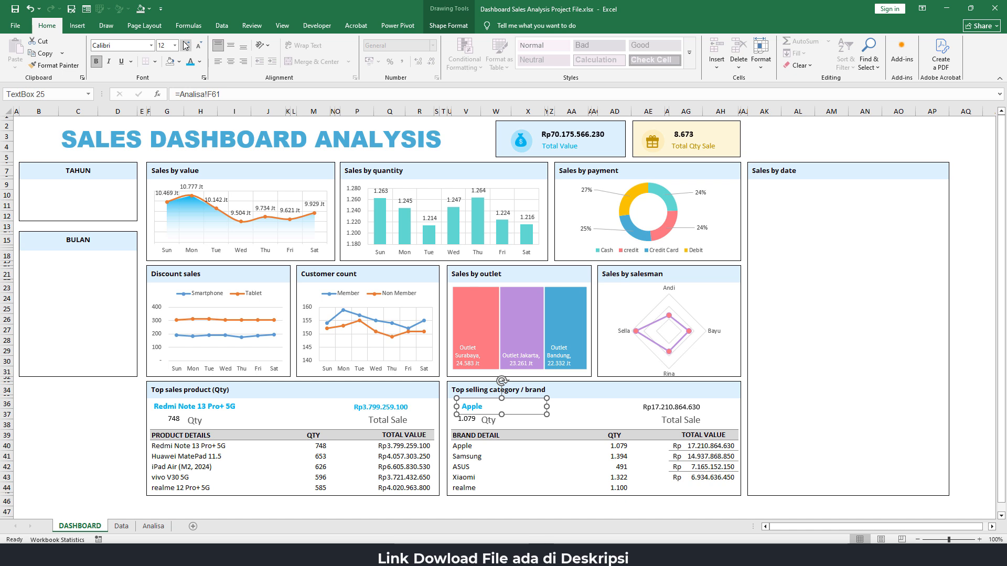
left_click(693, 410)
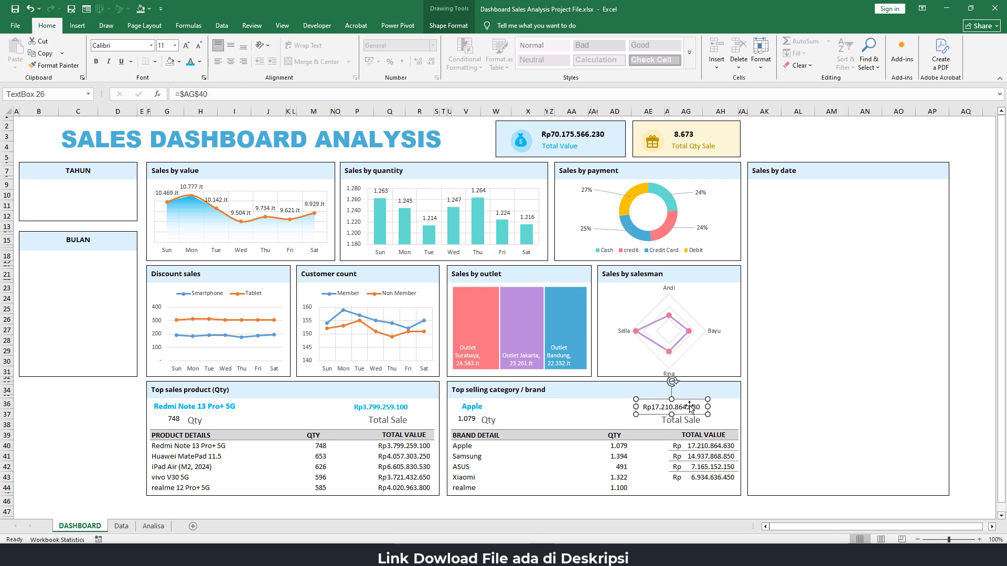
left_click(190, 61)
left_click(96, 61)
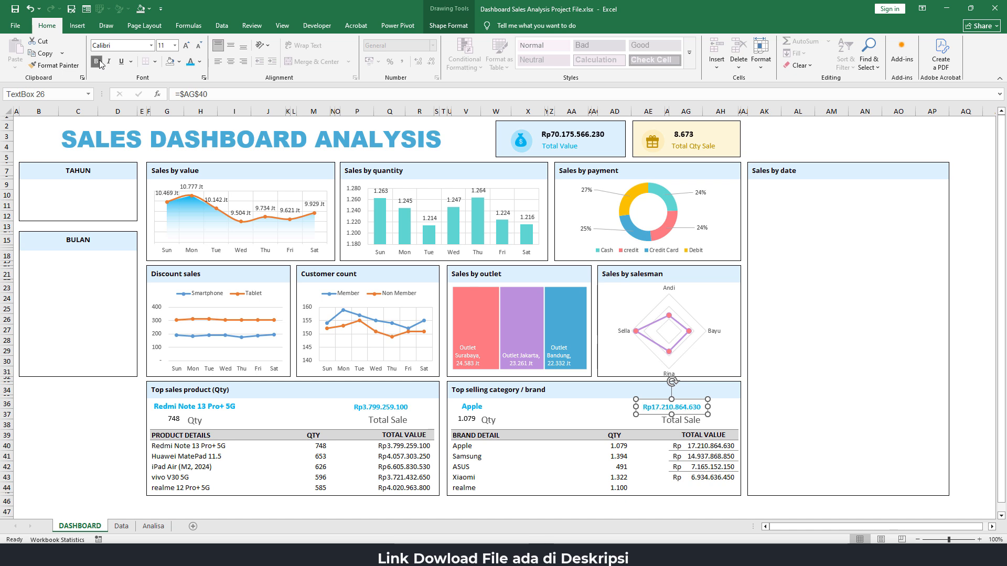
left_click(184, 46)
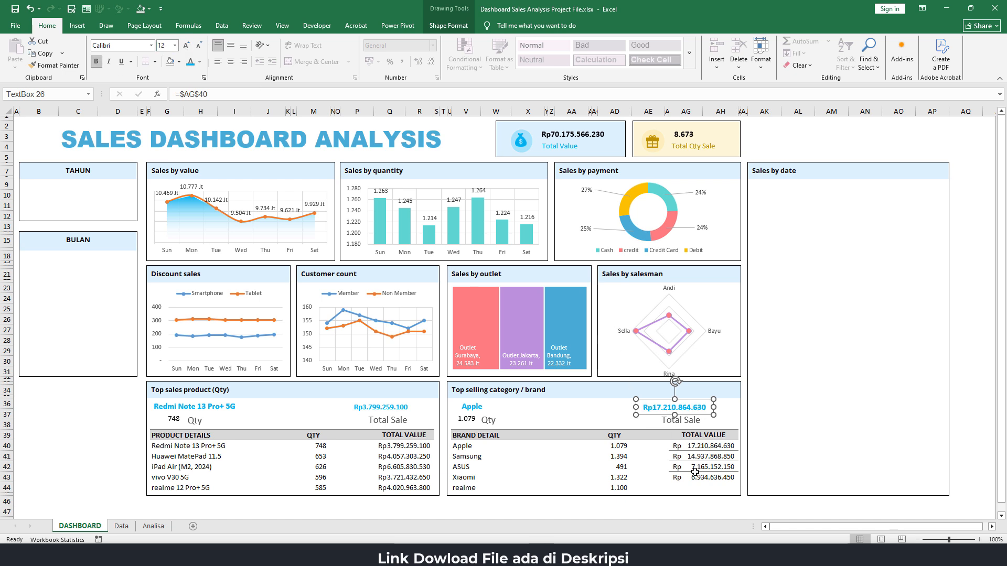
Remove the borders from the brand table's TOTAL VALUE cells in rows 41 to 43
left_click(695, 447)
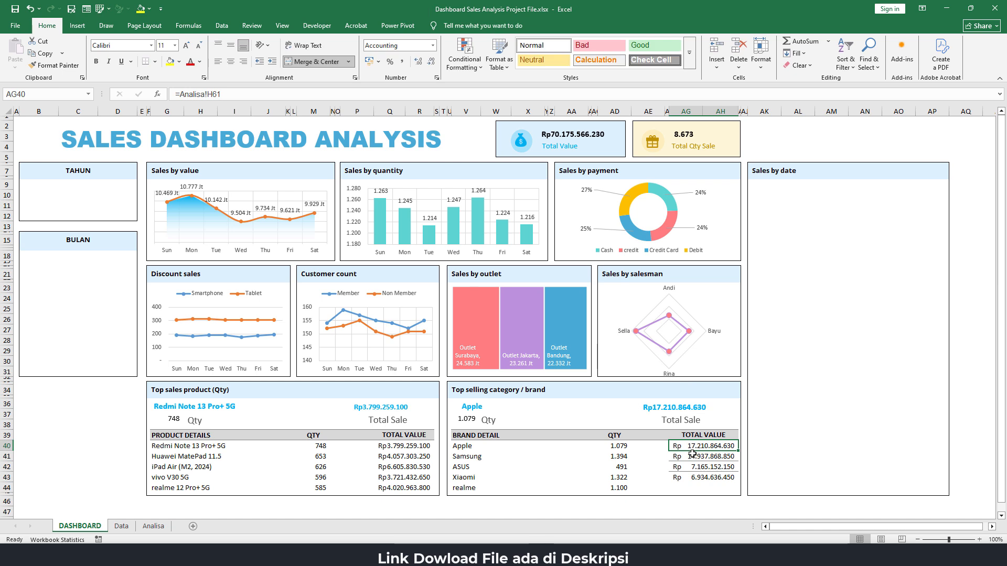
left_click_drag(695, 448, 695, 476)
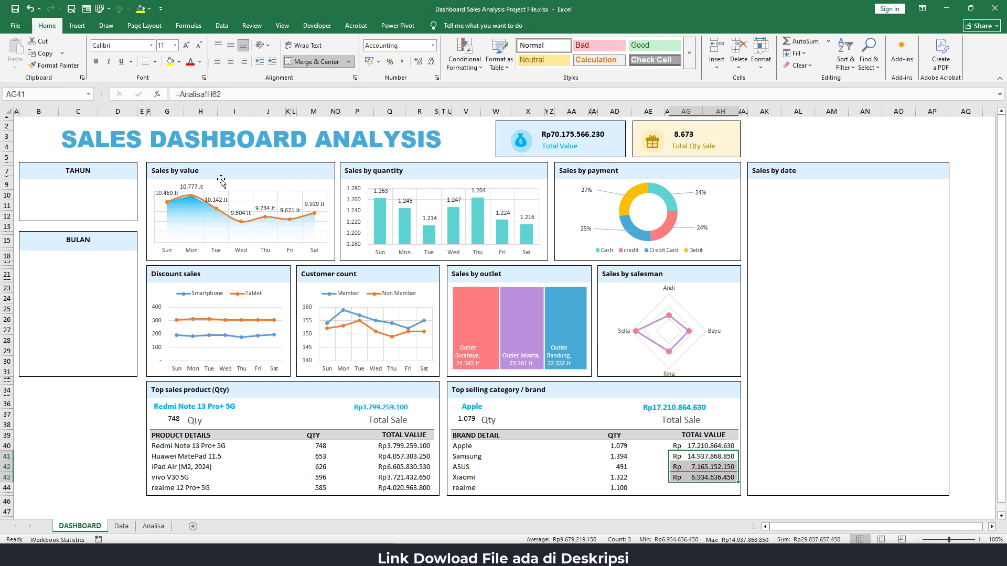
left_click(155, 61)
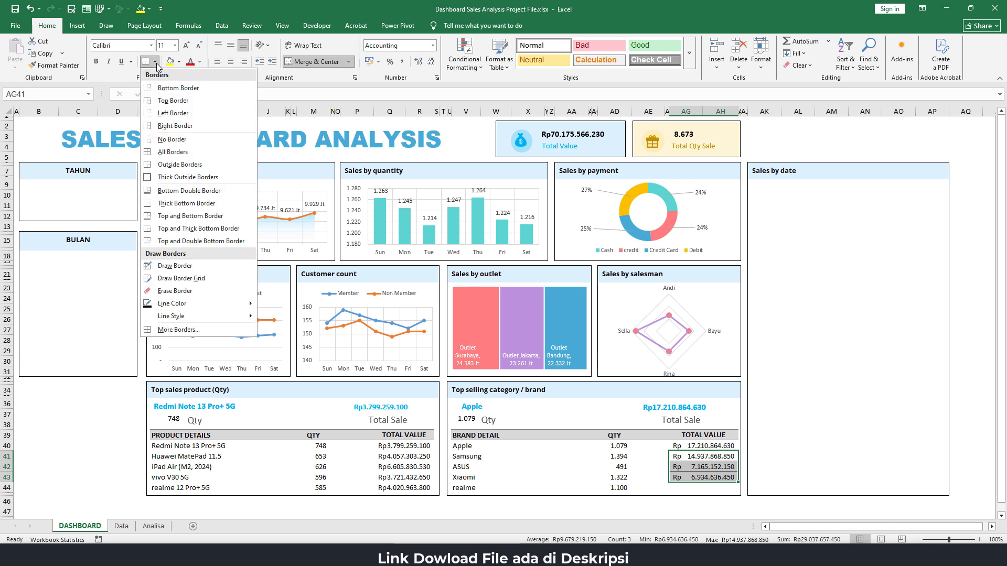
left_click(160, 127)
left_click(674, 467)
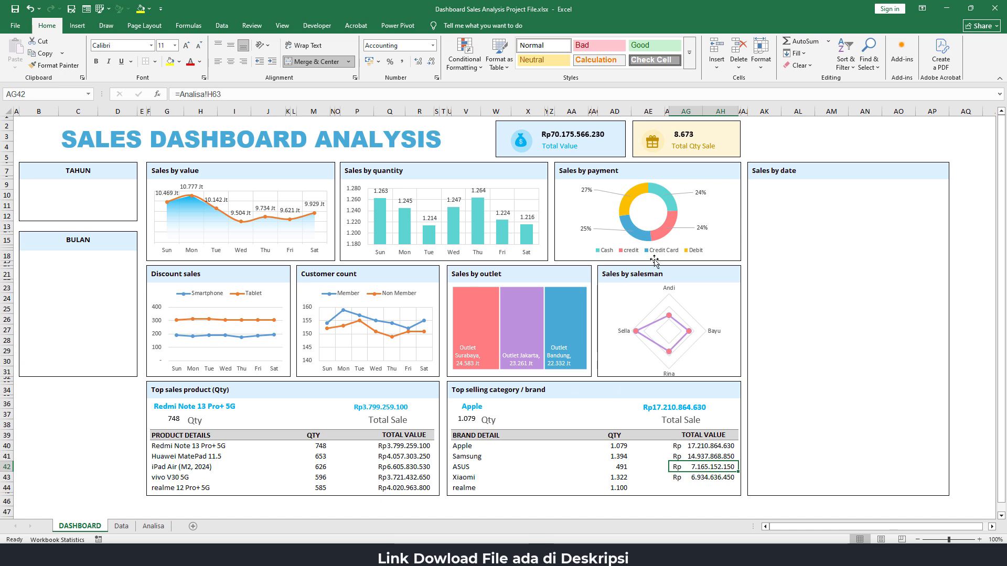
left_click(101, 412)
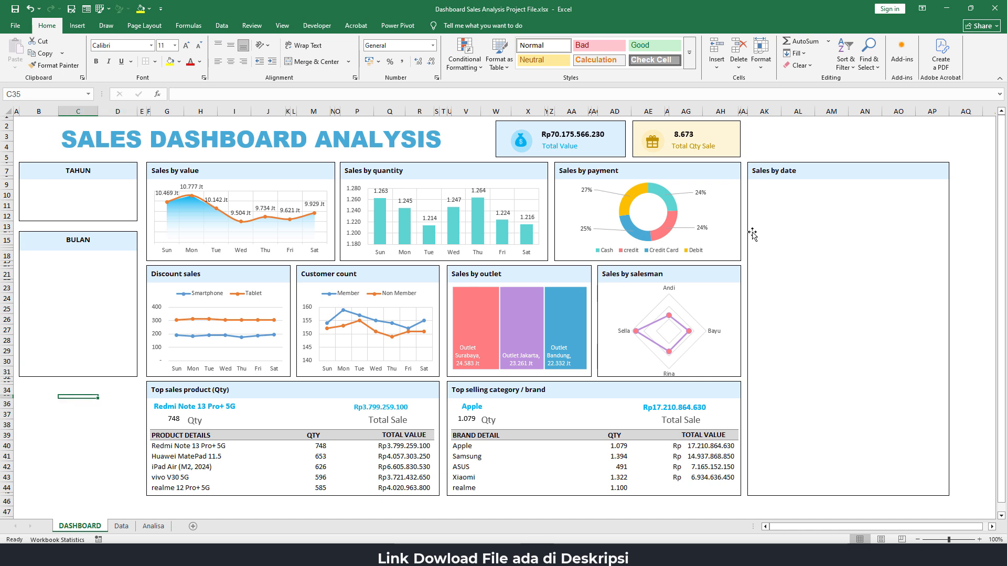
Copy the brand PivotTable F60:H65 on the Analisa sheet to cell K60 under the Sales by date heading
left_click(813, 148)
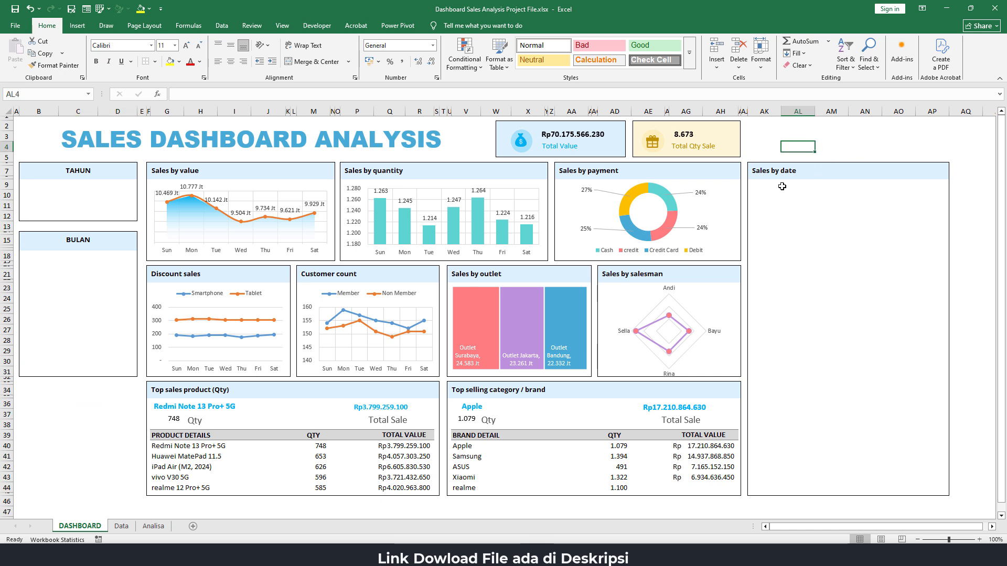
left_click(797, 191)
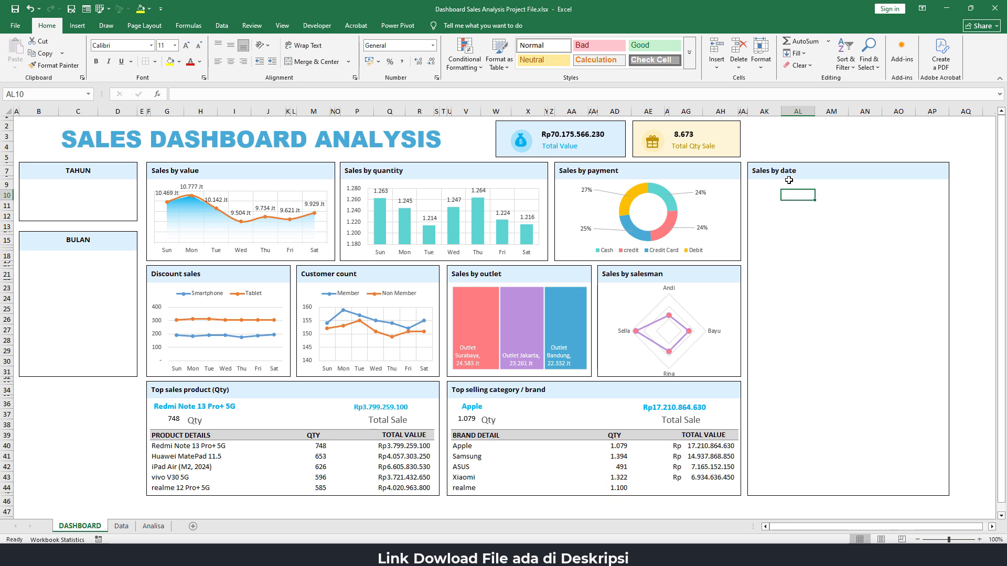
key("ctrl+Page_Down")
key("ctrl+Page_Down")
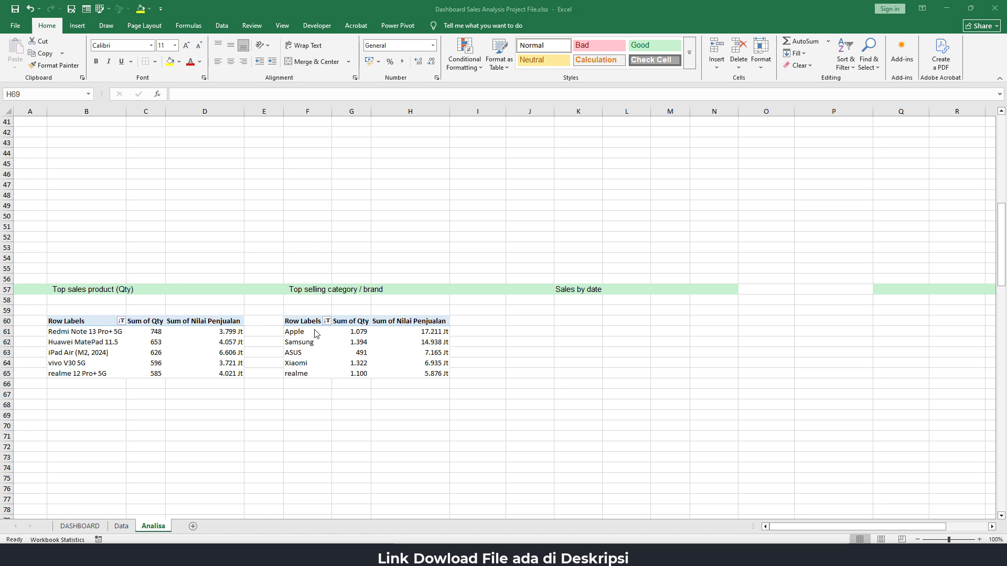
left_click_drag(303, 322, 407, 375)
key("ctrl+c")
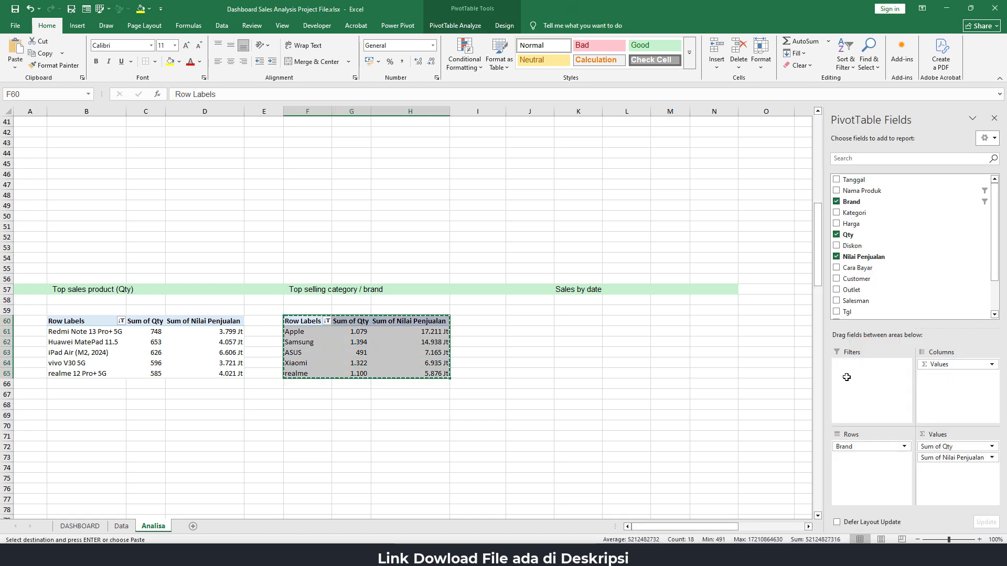
left_click(573, 324)
key("ctrl+v")
Replace Brand with Tgl as the row field of the copied Sales by date PivotTable
left_click(574, 334)
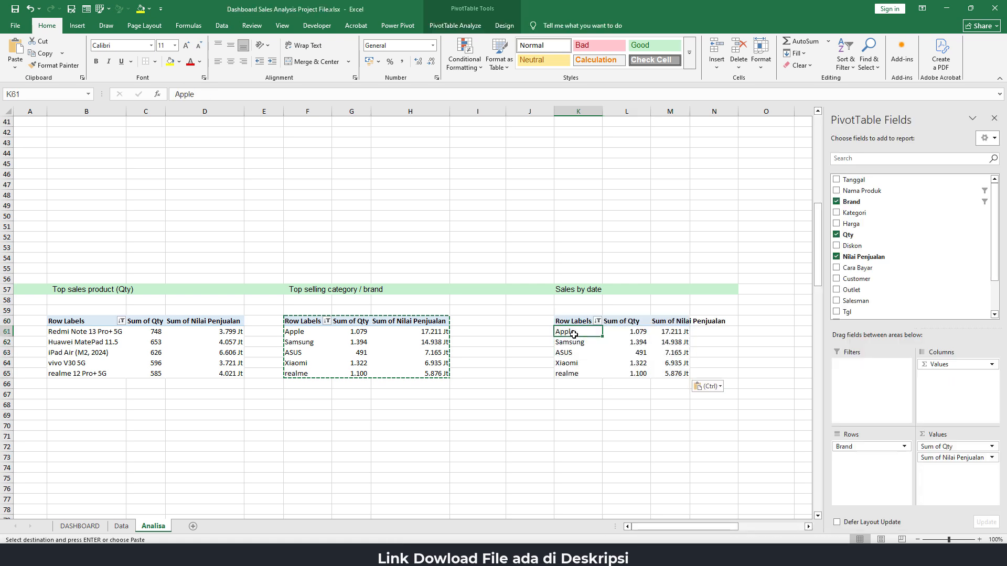
left_click_drag(868, 447, 763, 448)
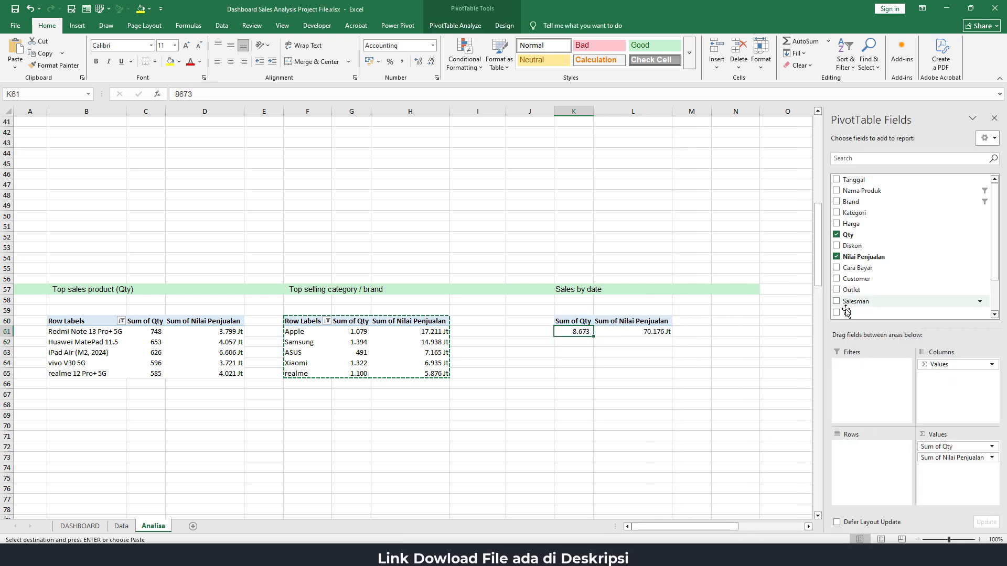
scroll(850, 315, "down", 2)
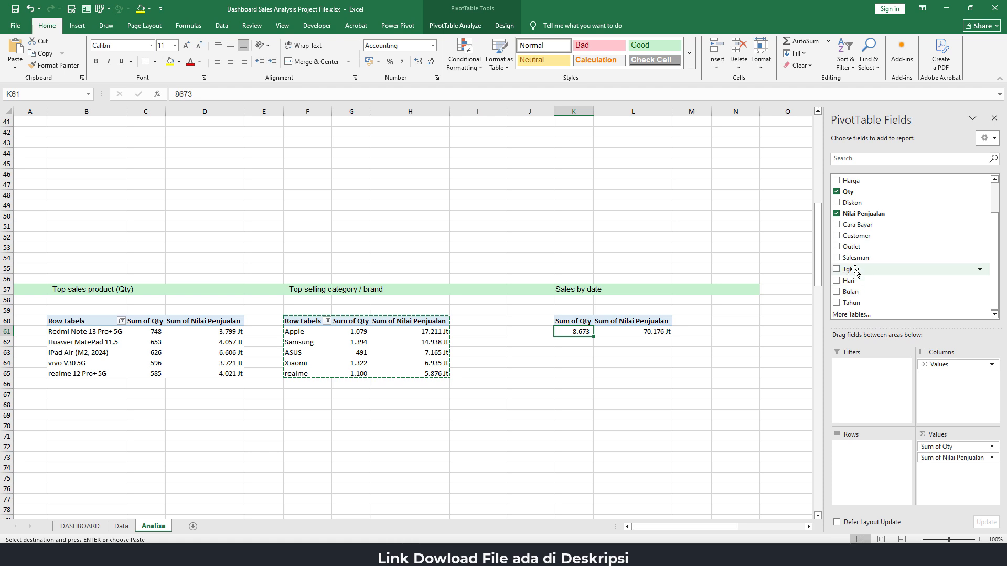
left_click_drag(853, 269, 858, 466)
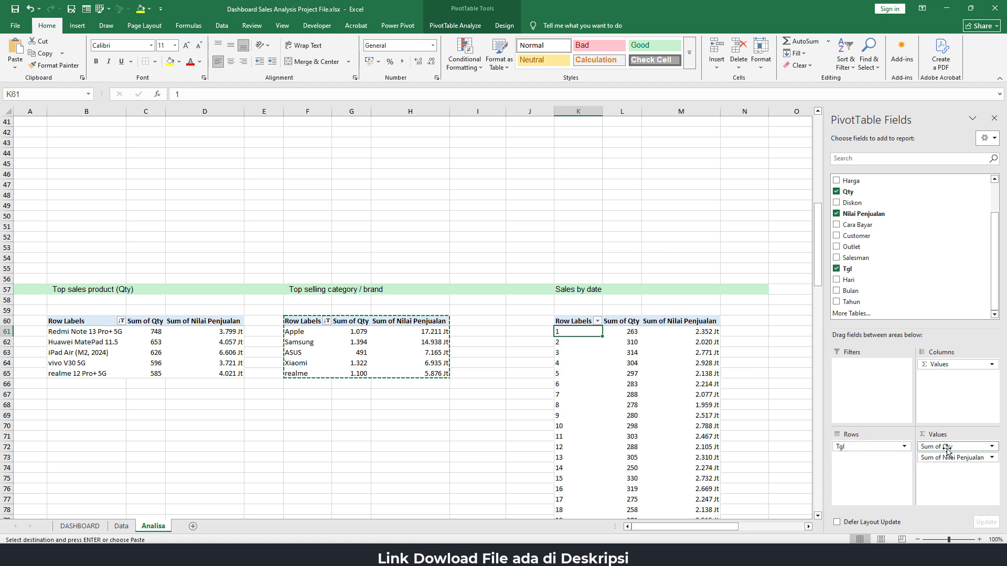
Remove Qty from the Sales by date PivotTable's values and re-add Nilai Penjualan as its only value field
left_click_drag(938, 449, 742, 271)
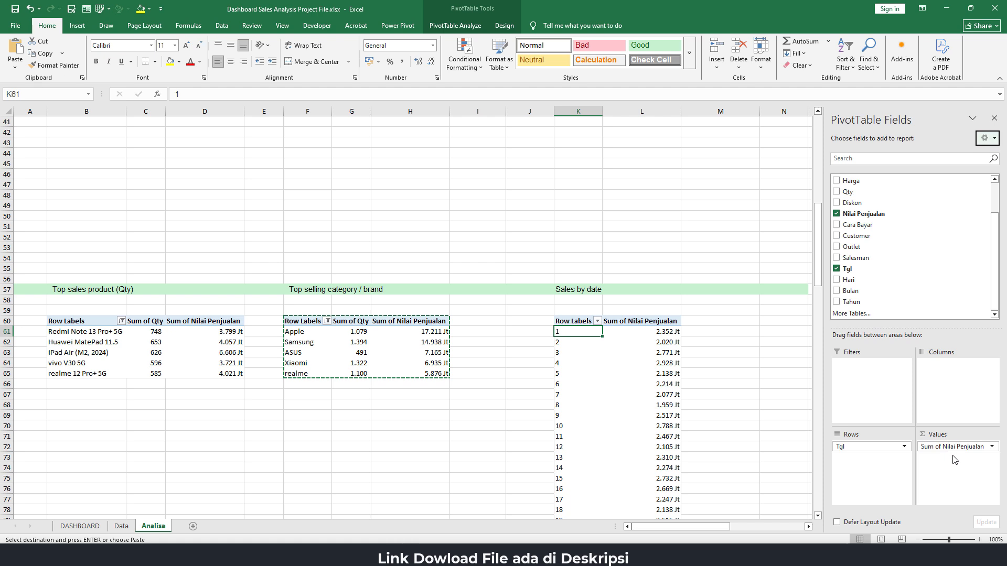
left_click_drag(954, 449, 753, 252)
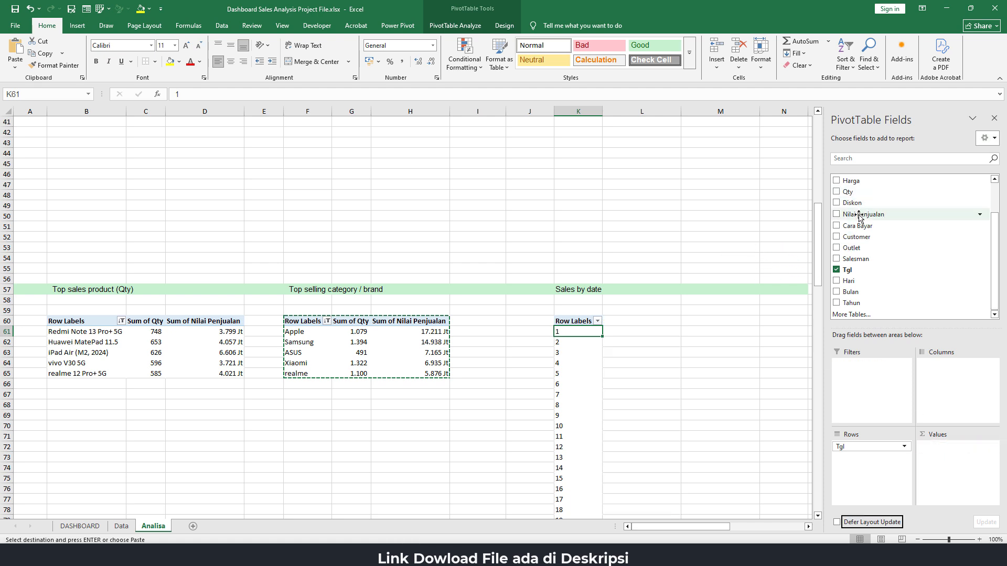
left_click_drag(921, 215, 949, 464)
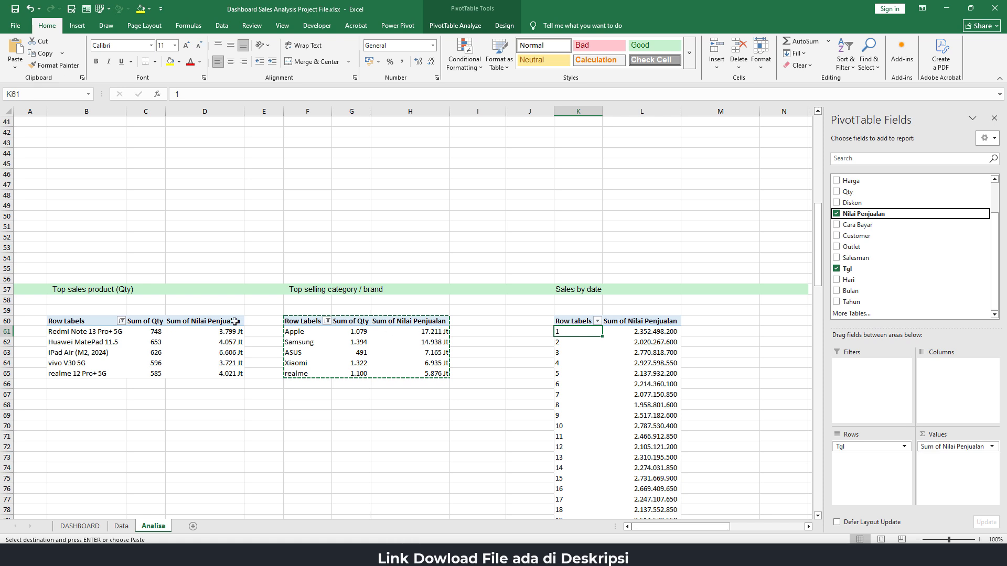
Copy the number format in "Jt" from brand table cell H61 to the Sales by date values in column L
left_click(421, 334)
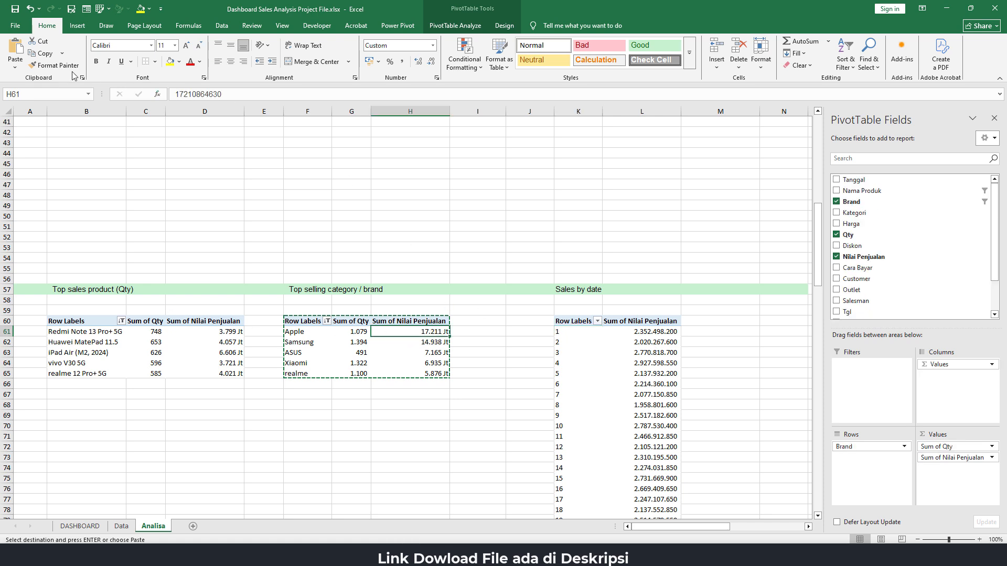
left_click(57, 65)
mouse_move(651, 331)
left_mouse_down()
mouse_move(650, 531)
mouse_move(654, 458)
mouse_move(653, 500)
left_mouse_up()
left_click(755, 356)
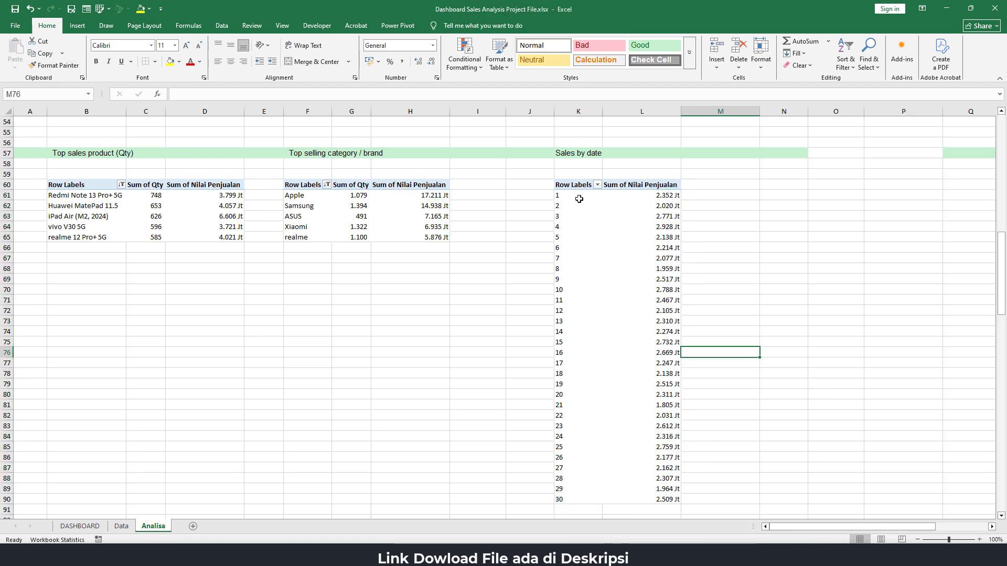
Insert a 2-D clustered bar PivotChart from the Sales by date data in K61:L90
left_click_drag(579, 199, 662, 497)
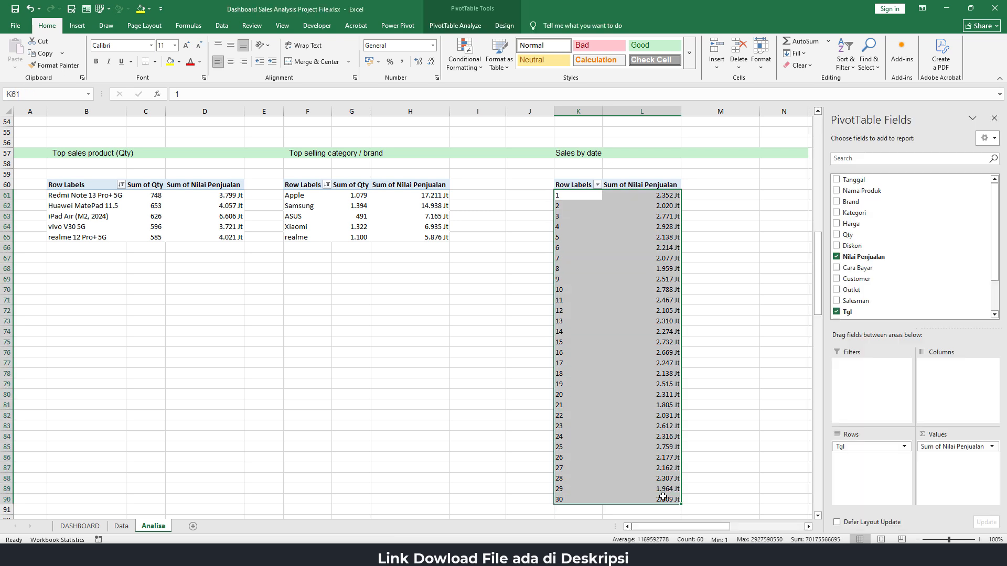
left_click(81, 28)
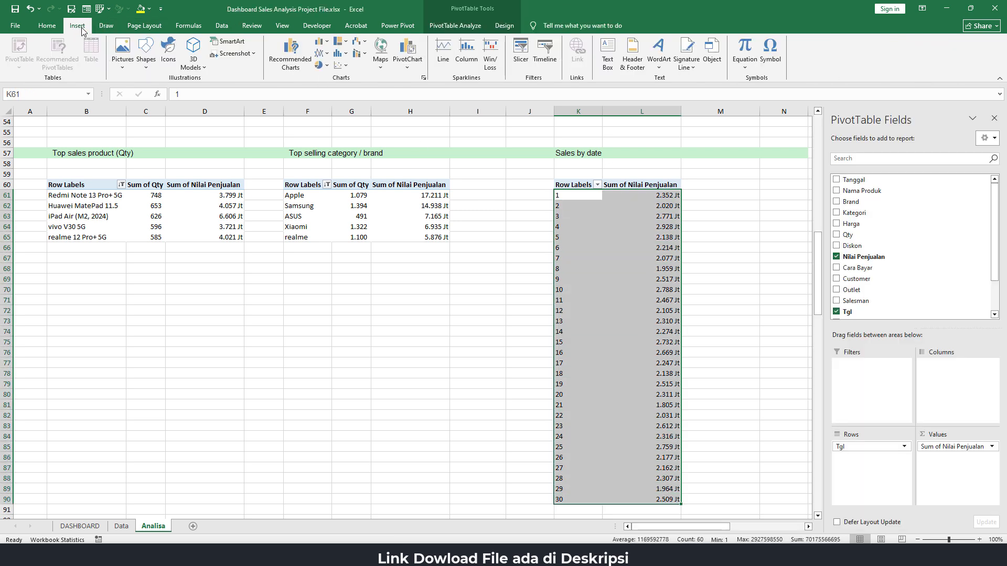
left_click(322, 41)
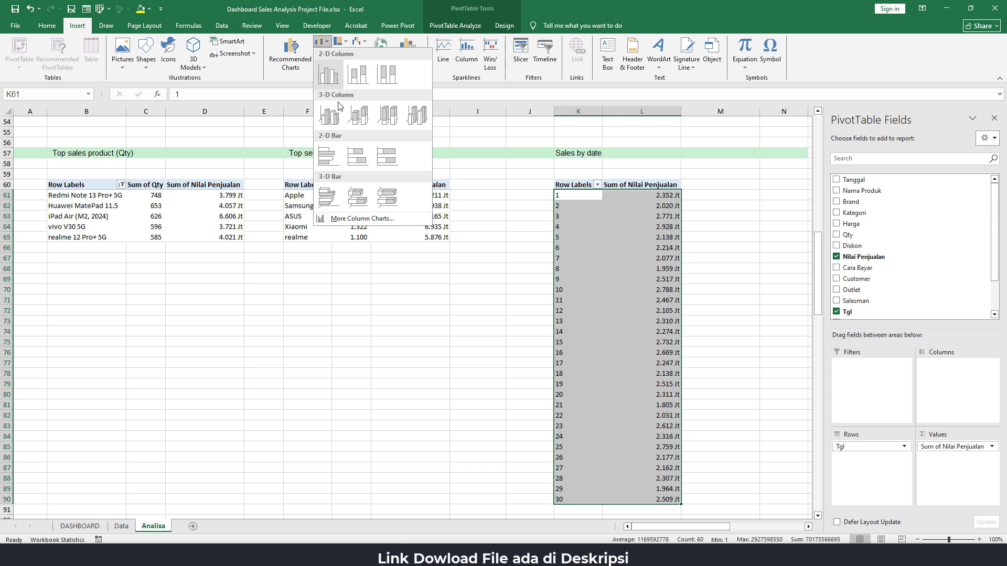
left_click(335, 162)
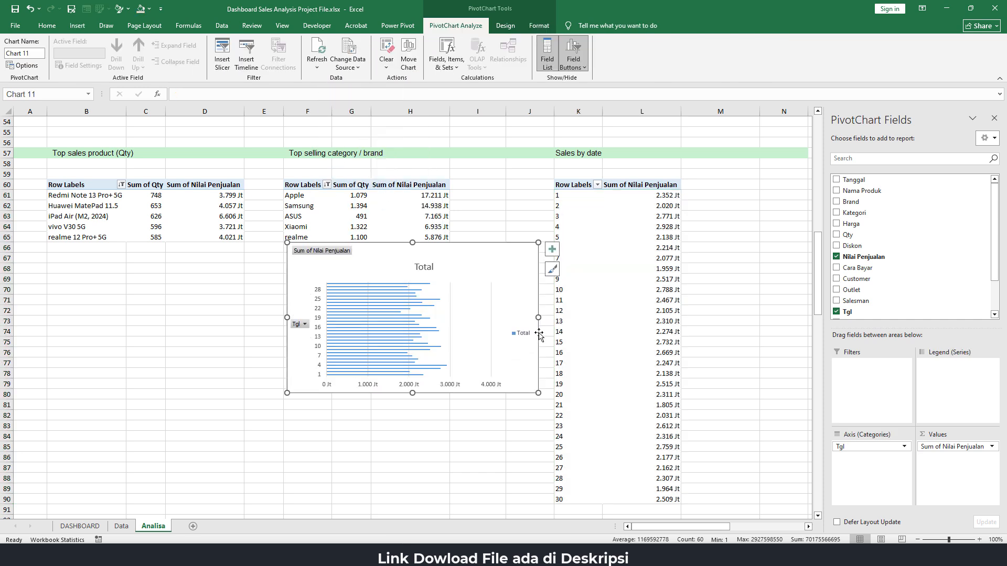
Delete the legend, the horizontal value axis and the title from the new bar chart
left_click(522, 336)
key("Delete")
left_click(430, 385)
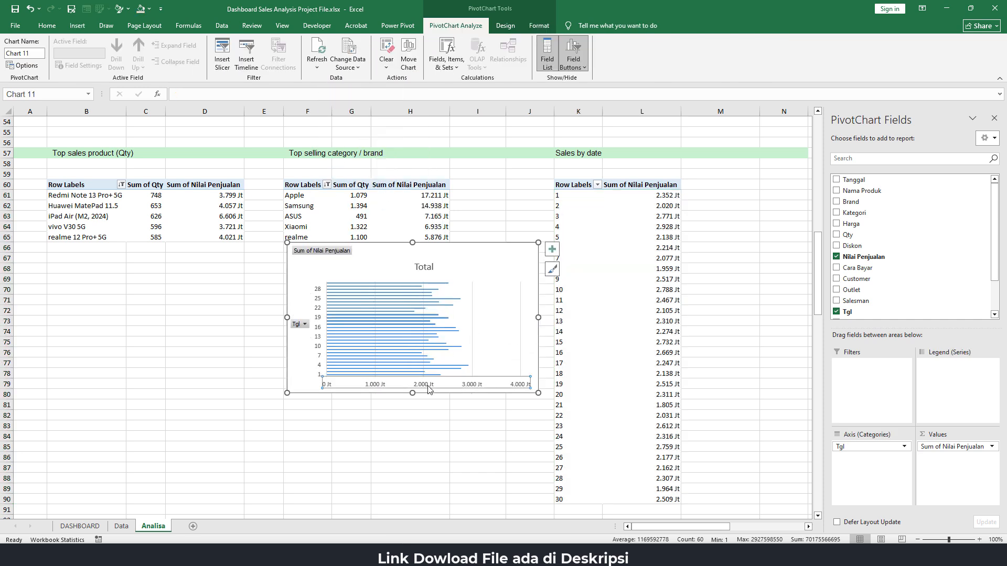
key("Delete")
left_click(429, 269)
key("Delete")
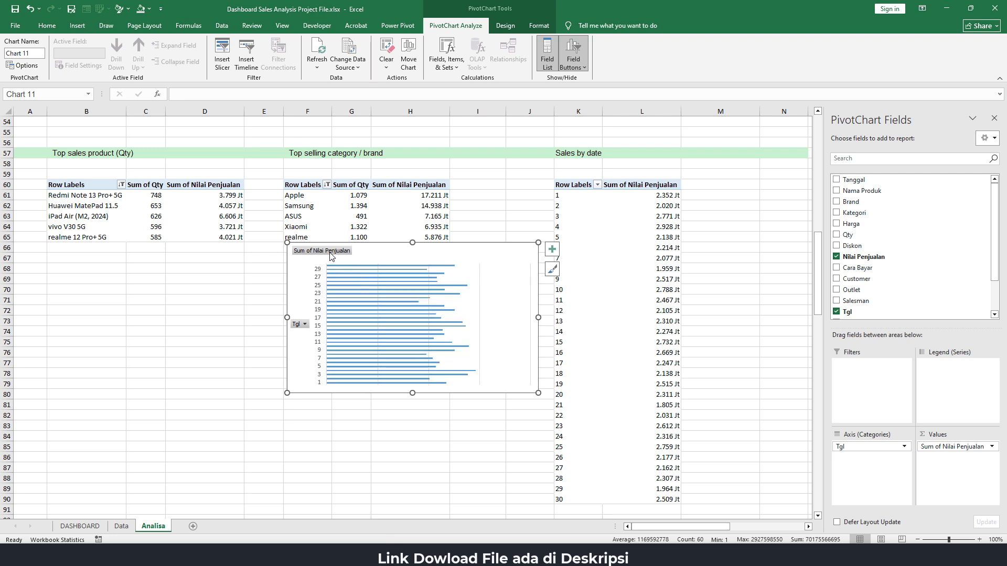
Hide all field buttons on the bar chart and add data labels to its bars
right_click(331, 257)
right_click(314, 252)
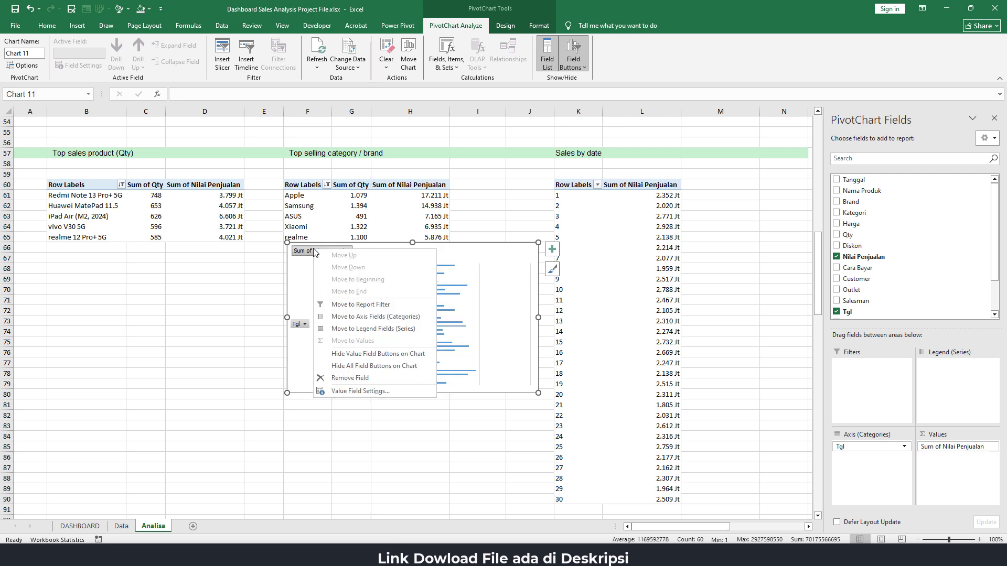
left_click(370, 367)
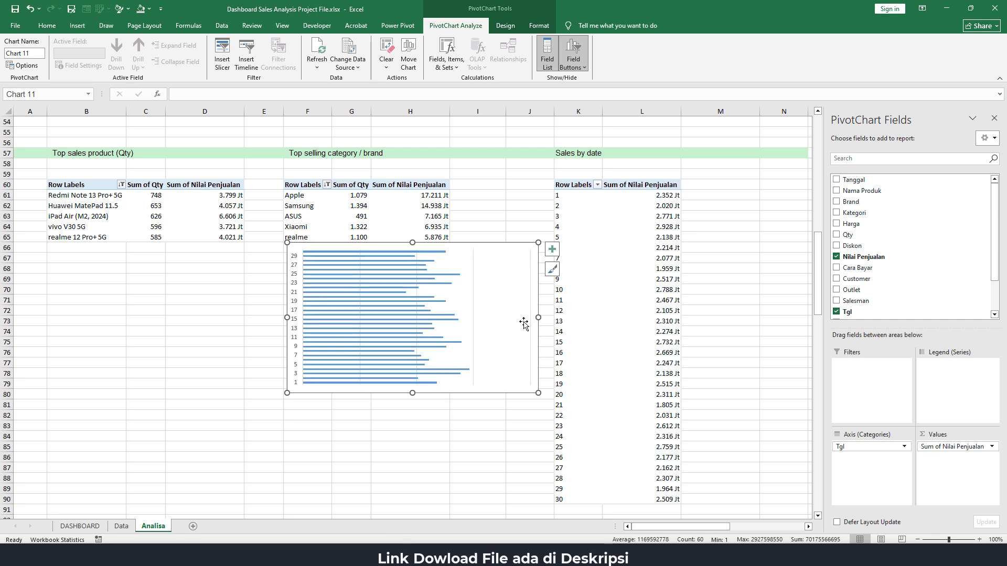
left_click(552, 249)
left_click(578, 295)
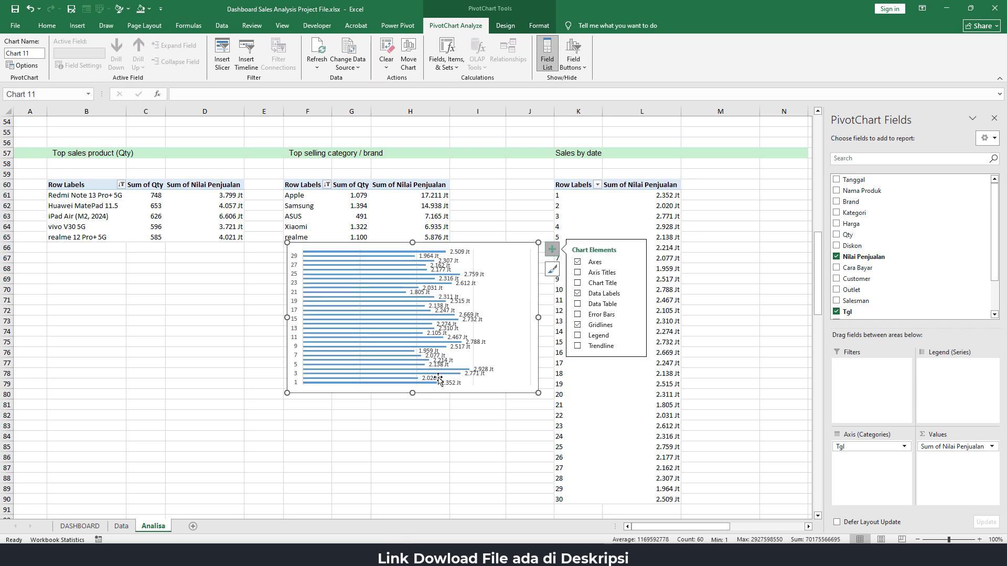
Make the bar chart taller, spanning about rows 60 to 89, and slightly narrower, and delete its vertical gridlines
left_click_drag(413, 393, 412, 490)
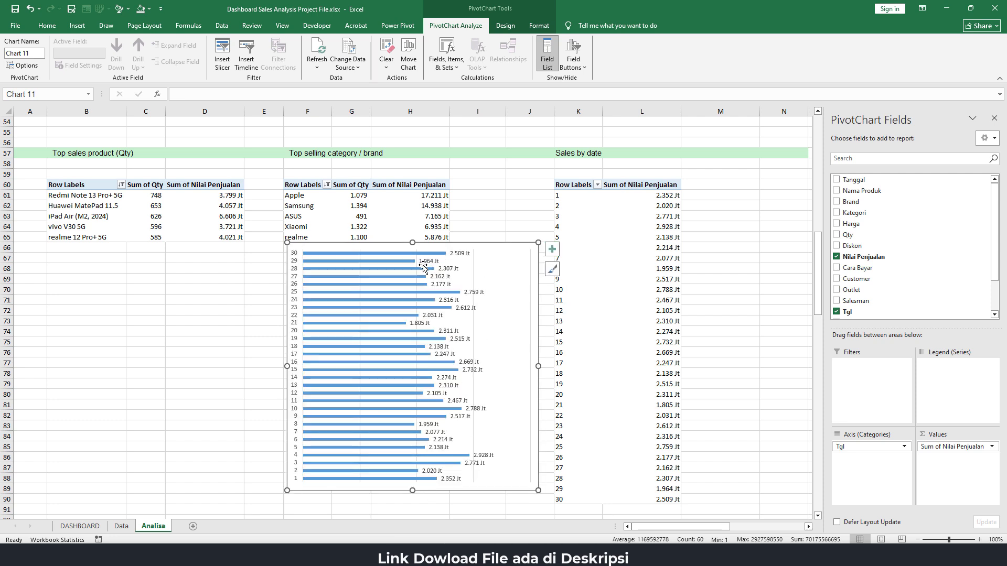
left_click_drag(412, 243, 412, 186)
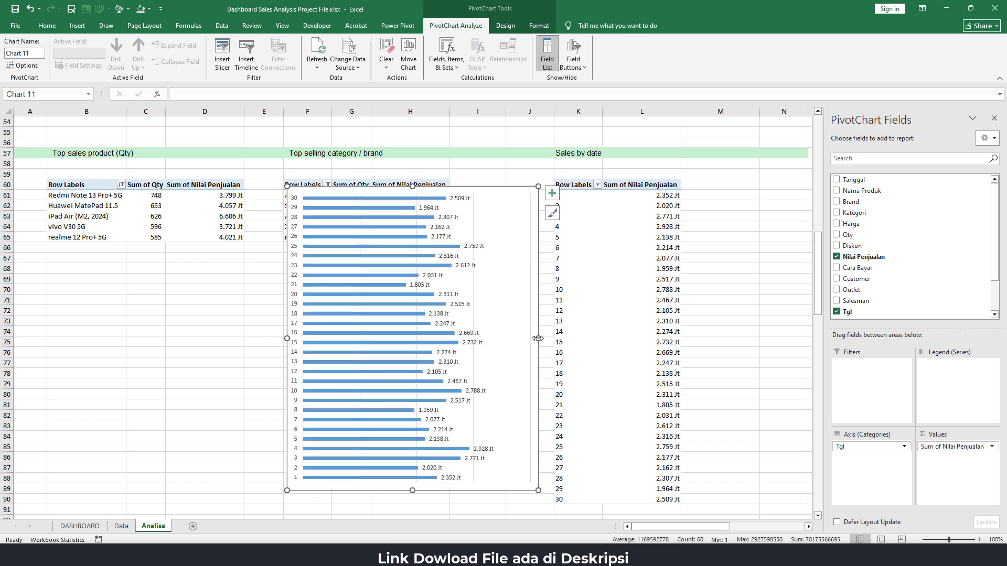
left_click(477, 220)
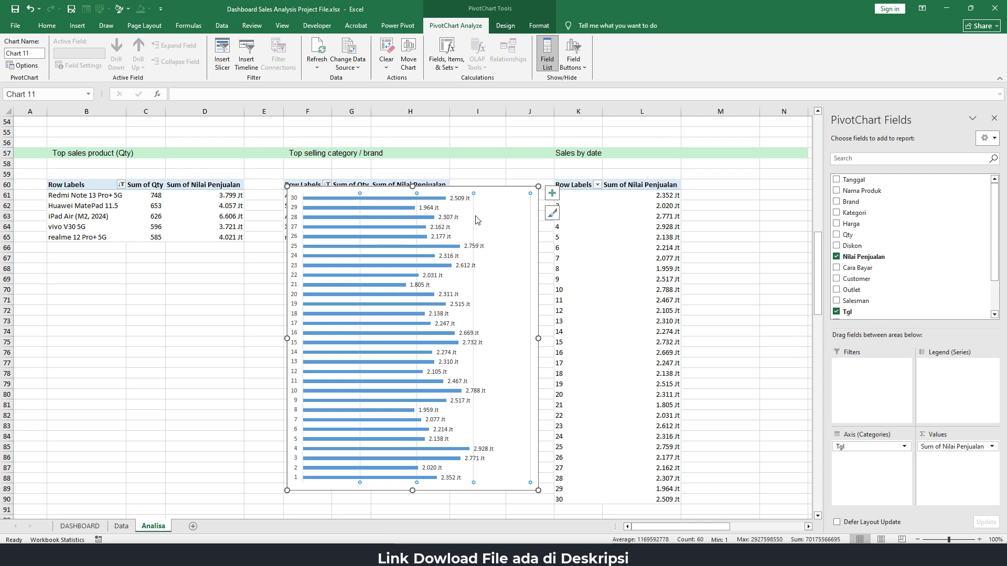
key("Delete")
left_click_drag(539, 340, 513, 338)
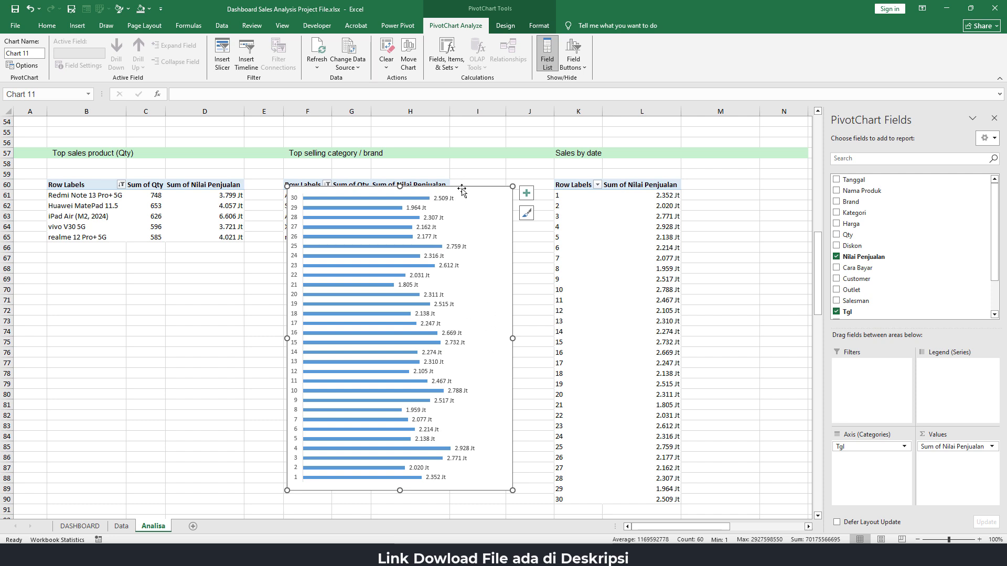
Cut the bar chart from the Analisa sheet and paste it into the Sales by date panel on the DASHBOARD sheet
left_click_drag(462, 190, 530, 182)
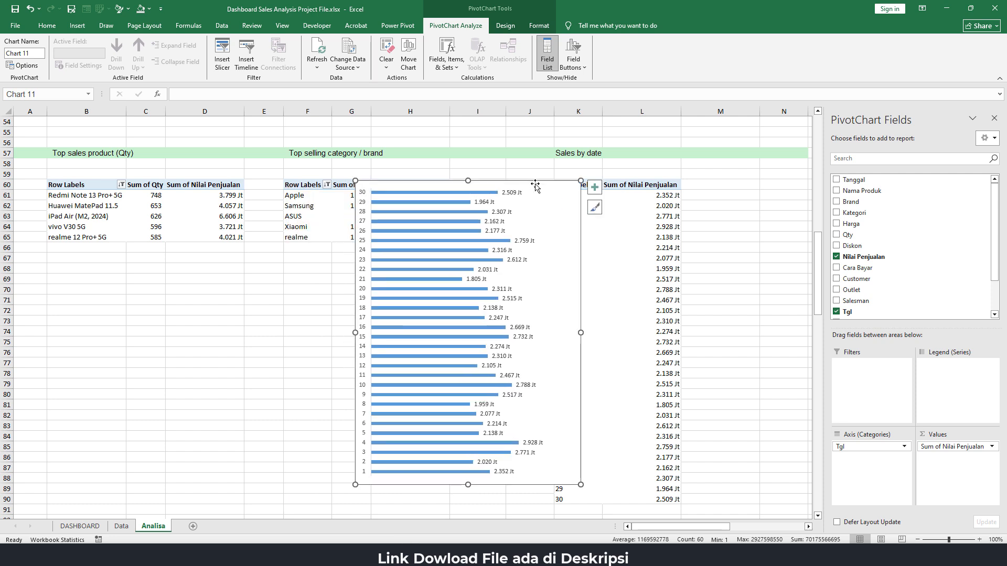
key("ctrl+x")
left_click(86, 527)
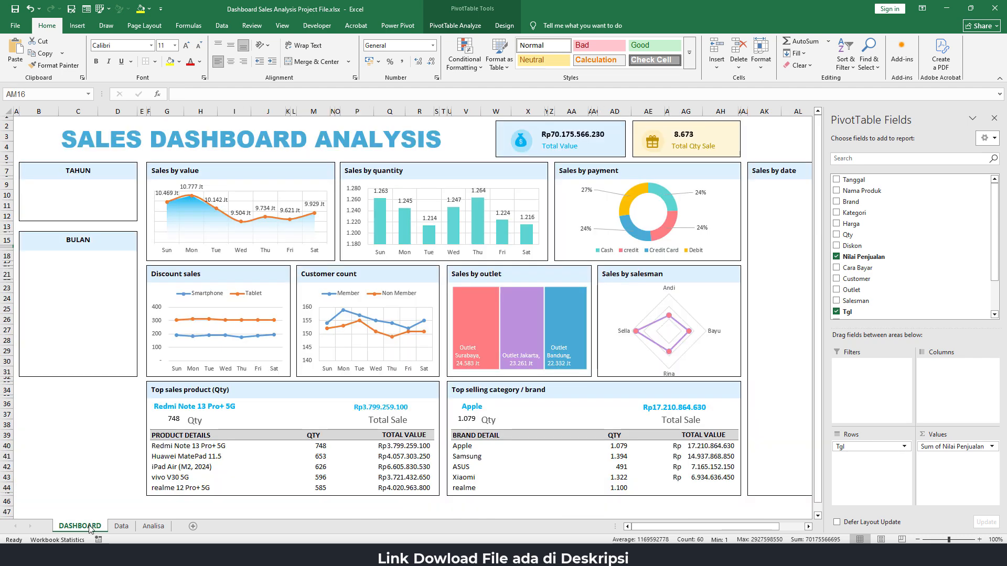
left_click(780, 205)
key("ctrl+v")
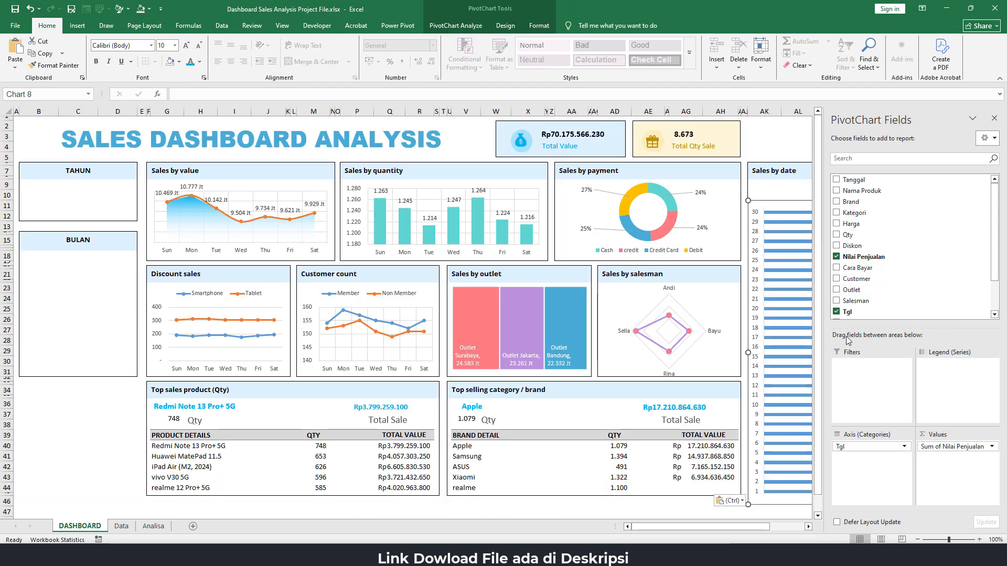
Resize the pasted bar chart to fill the Sales by date panel below its heading
left_click_drag(706, 527, 808, 529)
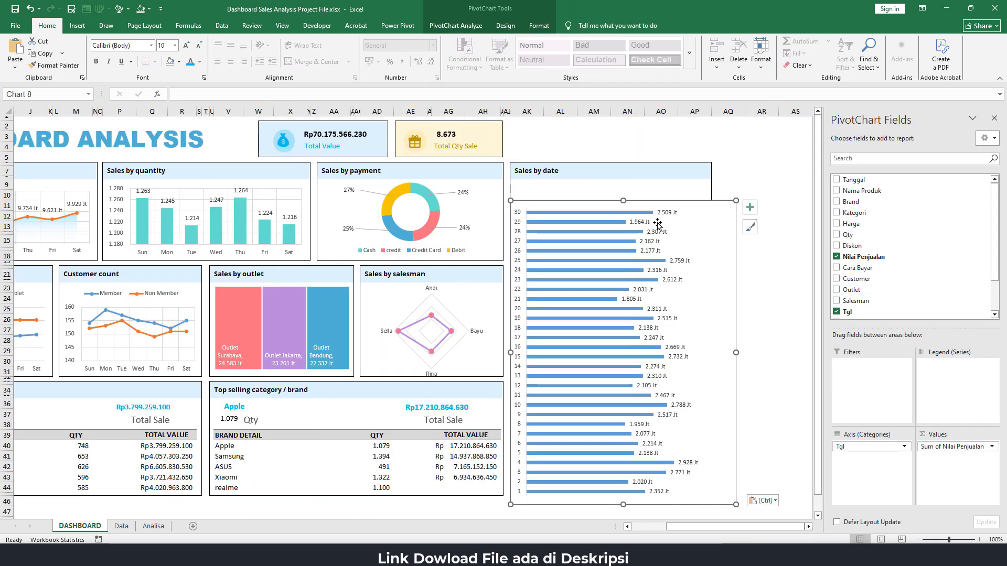
left_click_drag(623, 201, 623, 184)
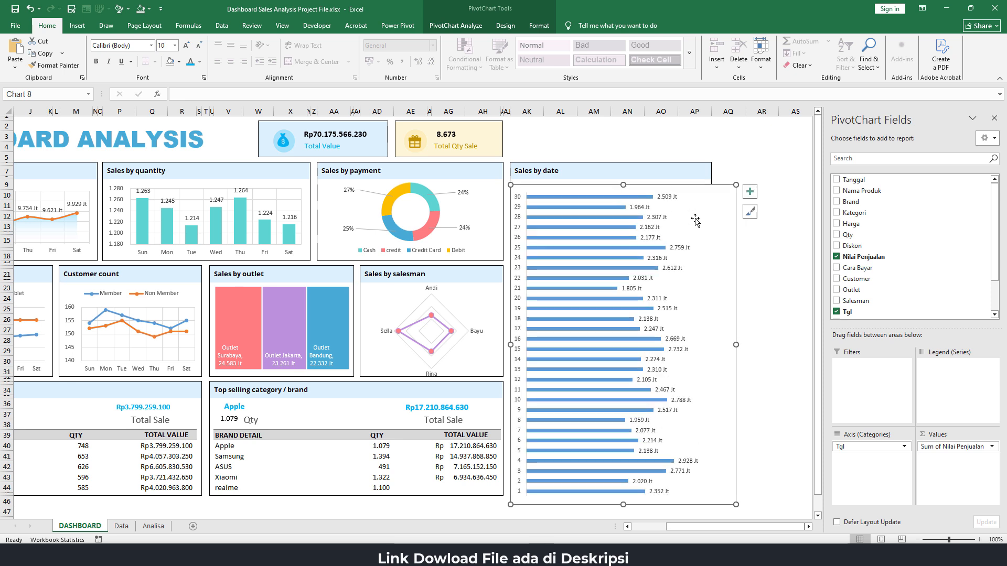
left_click_drag(737, 346, 710, 342)
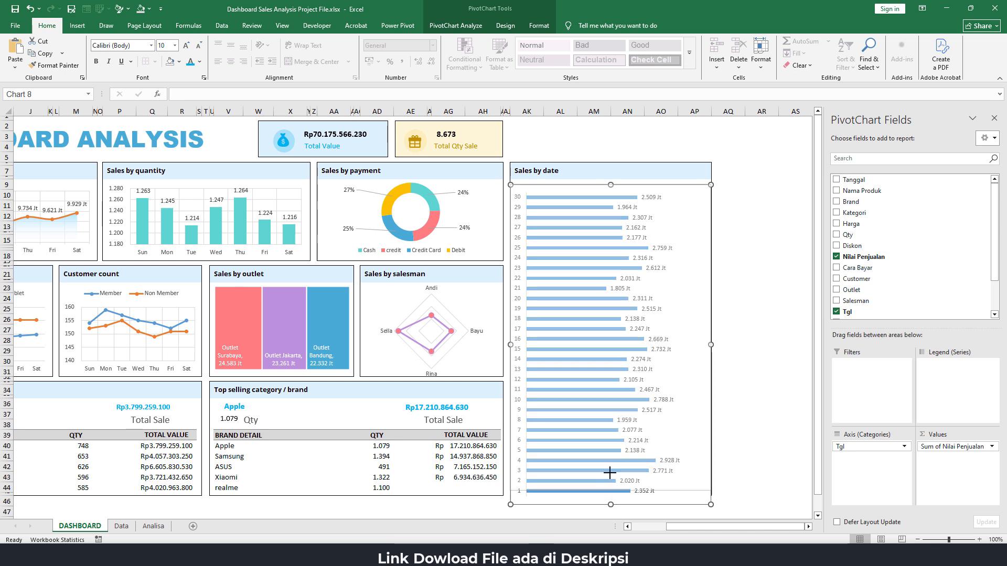
mouse_move(610, 503)
left_mouse_down()
mouse_move(609, 487)
mouse_move(610, 496)
left_mouse_up()
left_click(755, 389)
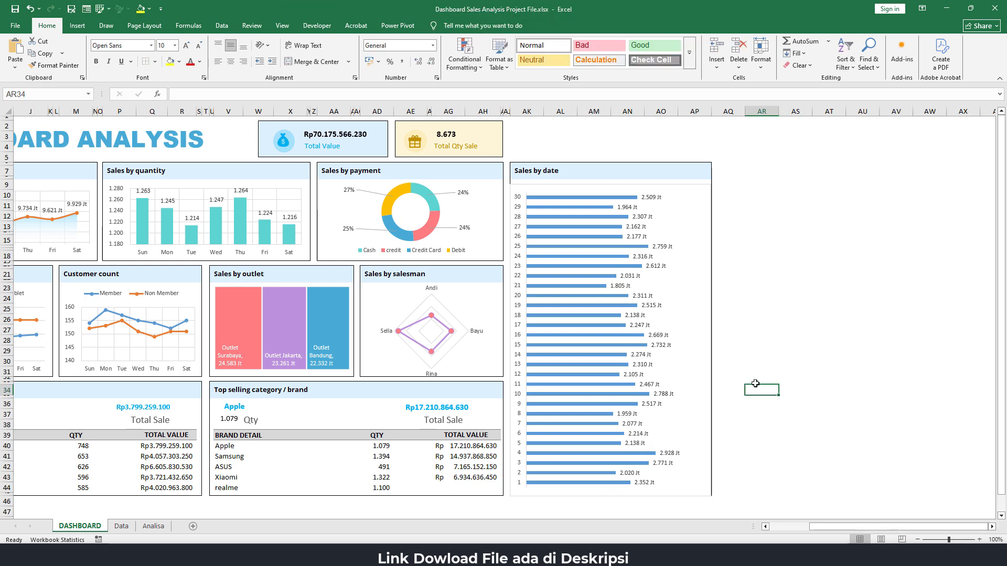
Set the gap width of the Sales by date chart's bars to 100%
double_click(584, 196)
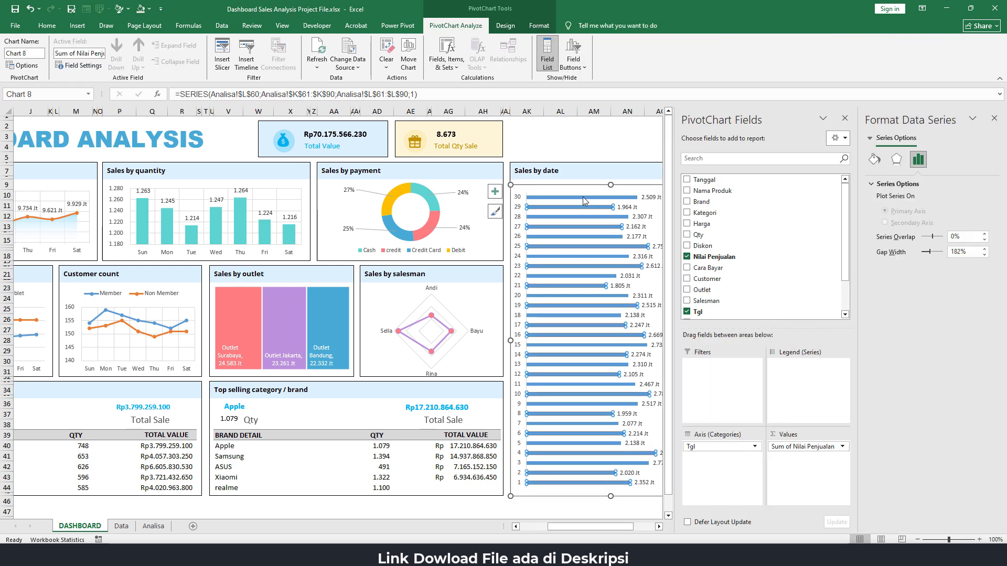
left_click(975, 251)
type("100")
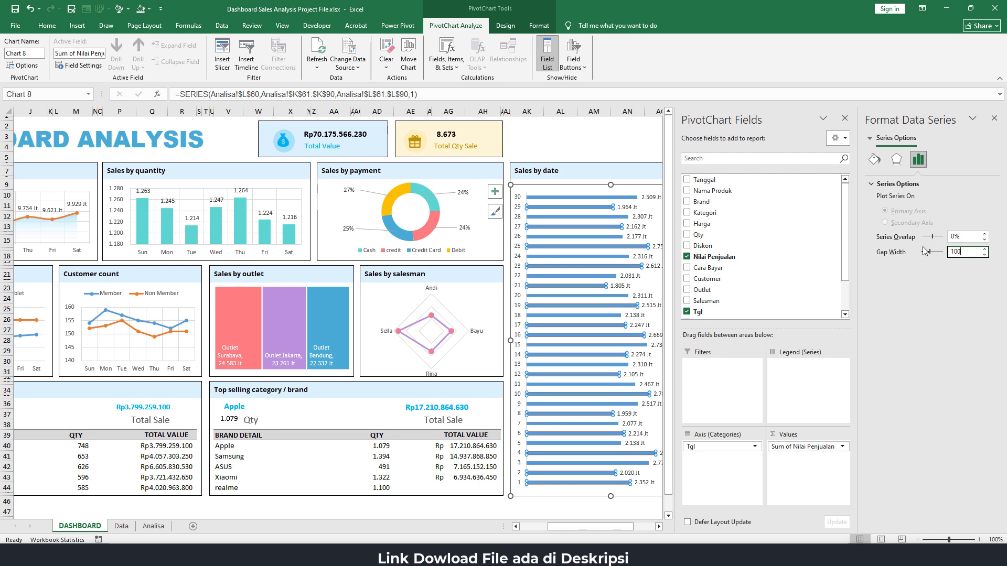
key("Return")
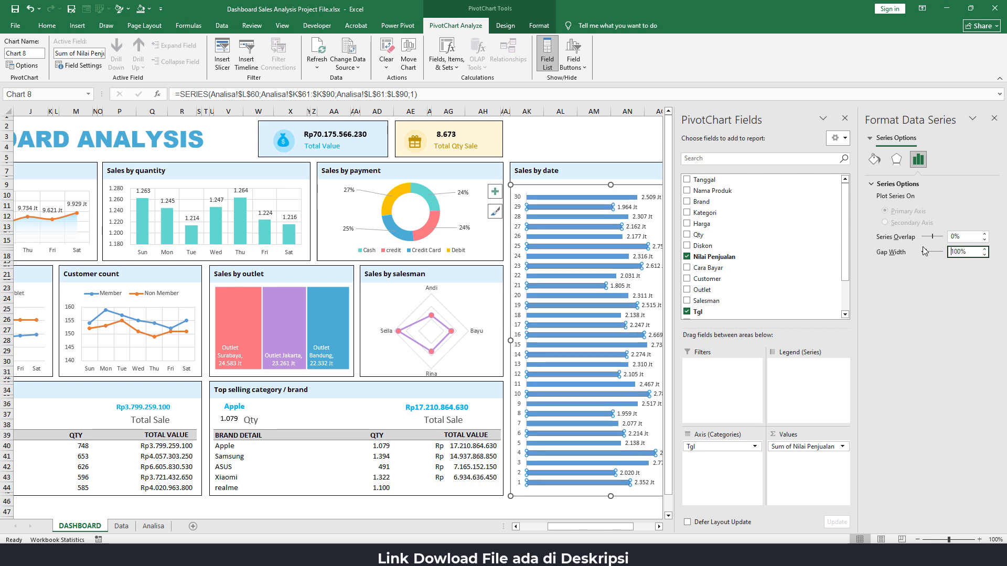
left_click(569, 511)
left_click(574, 196)
left_click(574, 197)
left_click(639, 149)
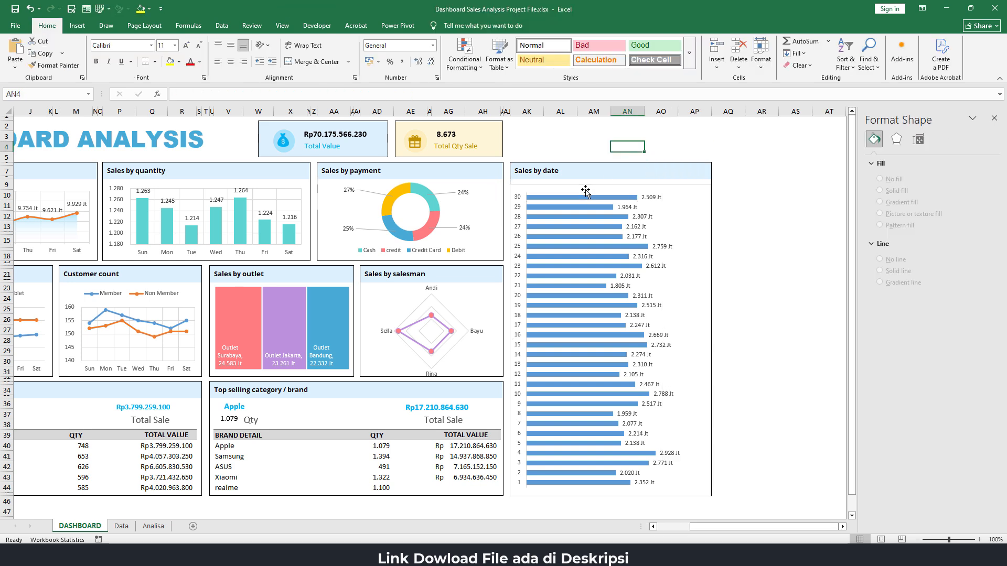
left_click(586, 197)
left_click(586, 197)
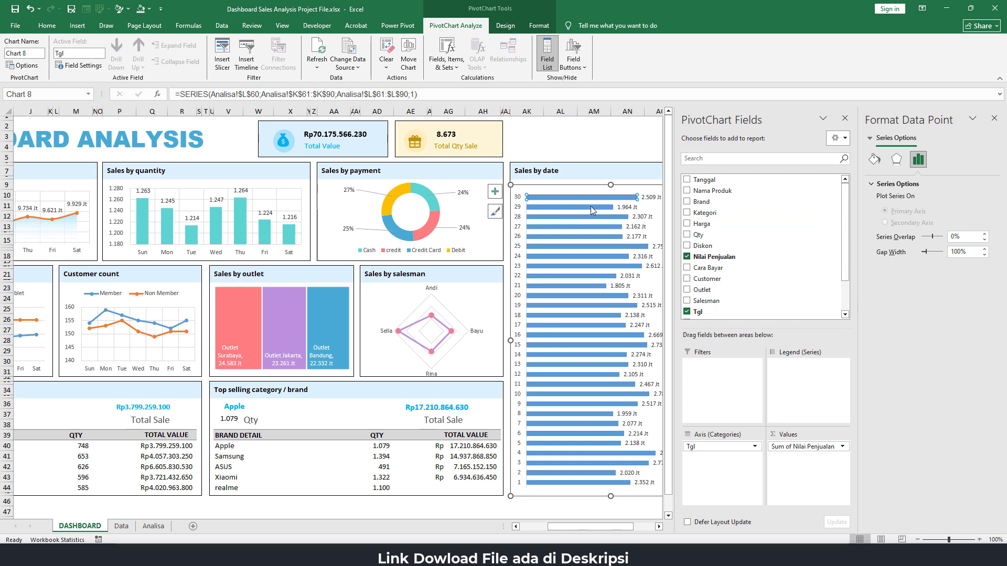
left_click(587, 207)
left_click(586, 157)
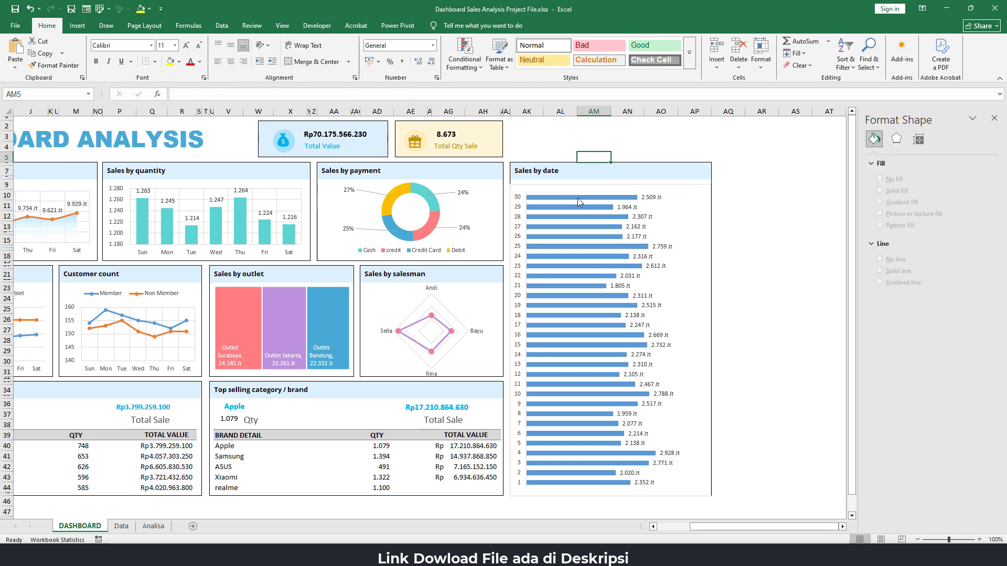
Fill the Sales by date chart's bars with the recent blue colour that matches the Outlet Bandung block
left_click(578, 197)
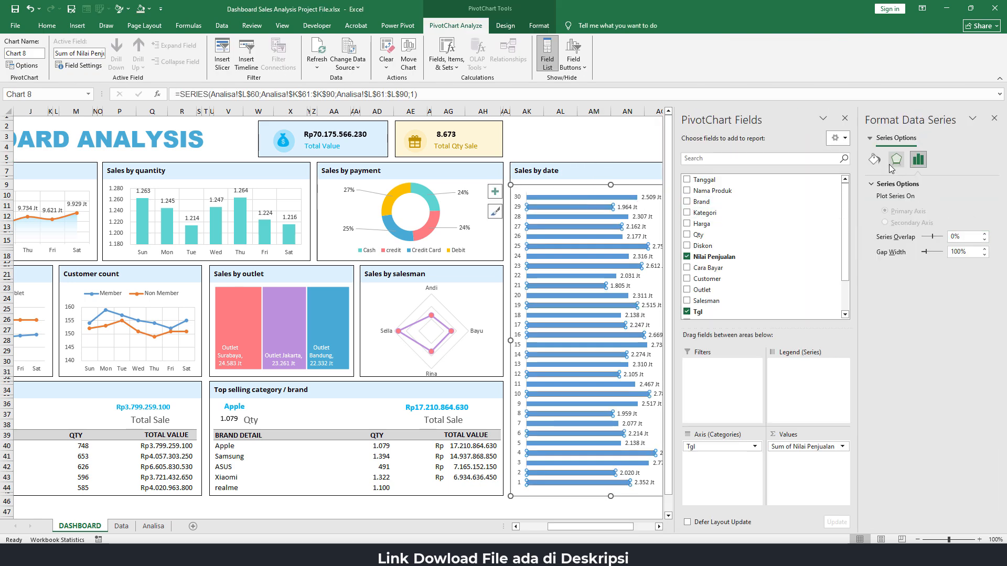
left_click(871, 159)
left_click(984, 303)
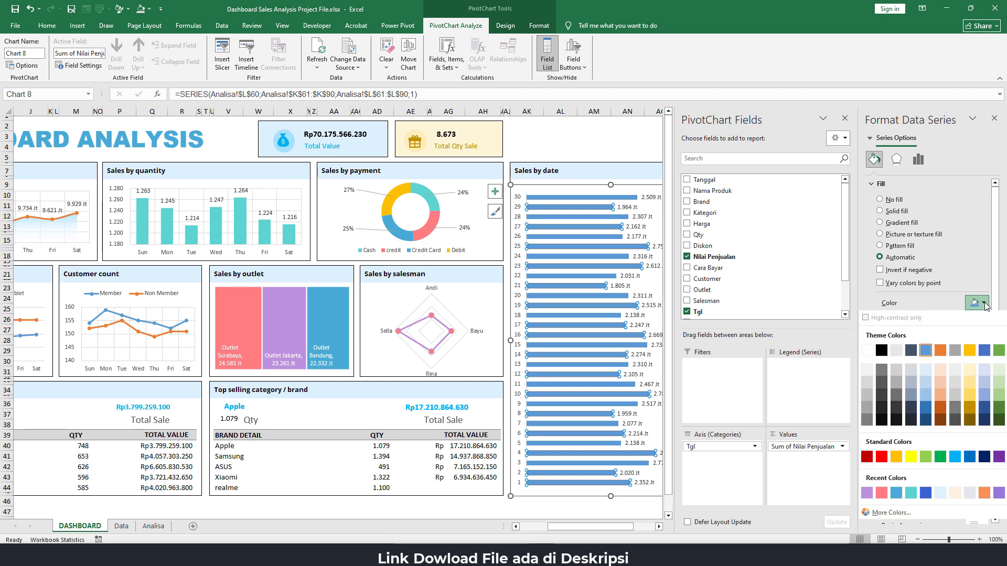
left_click(897, 494)
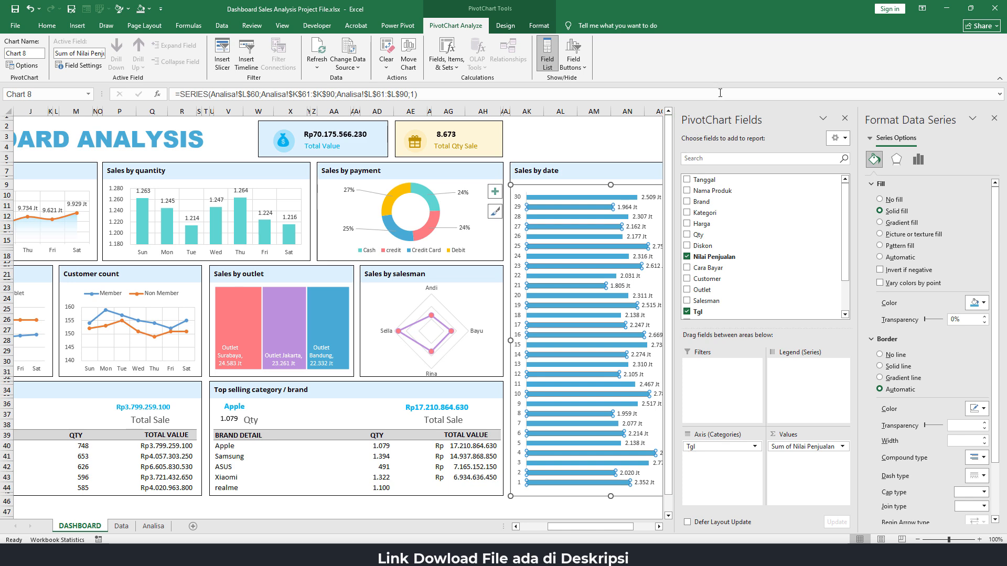
left_click(593, 136)
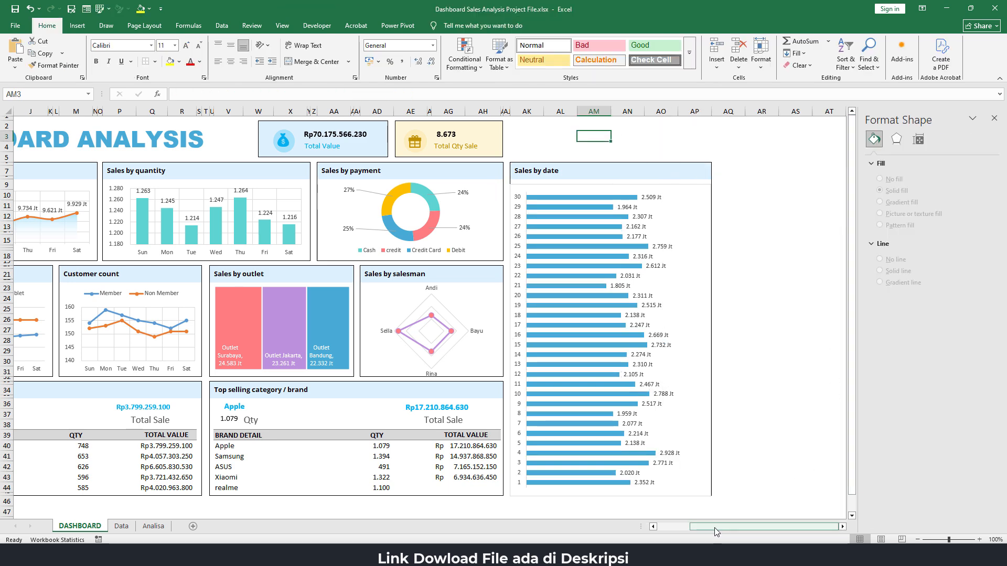
Remove the Sales by date chart area's fill and outline so the panel's own border shows through
left_click_drag(720, 526, 688, 527)
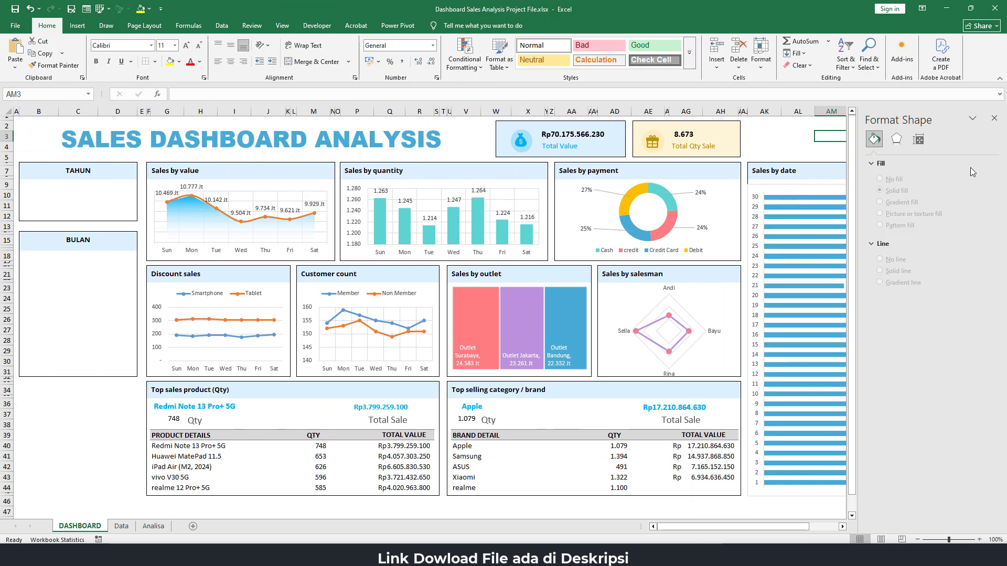
left_click(994, 118)
left_click(967, 227)
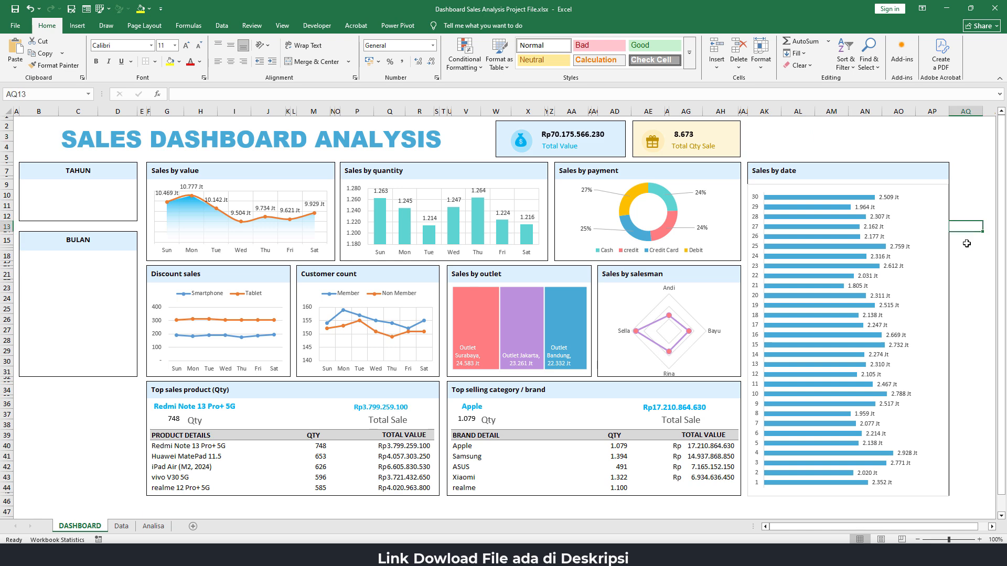
left_click(894, 190)
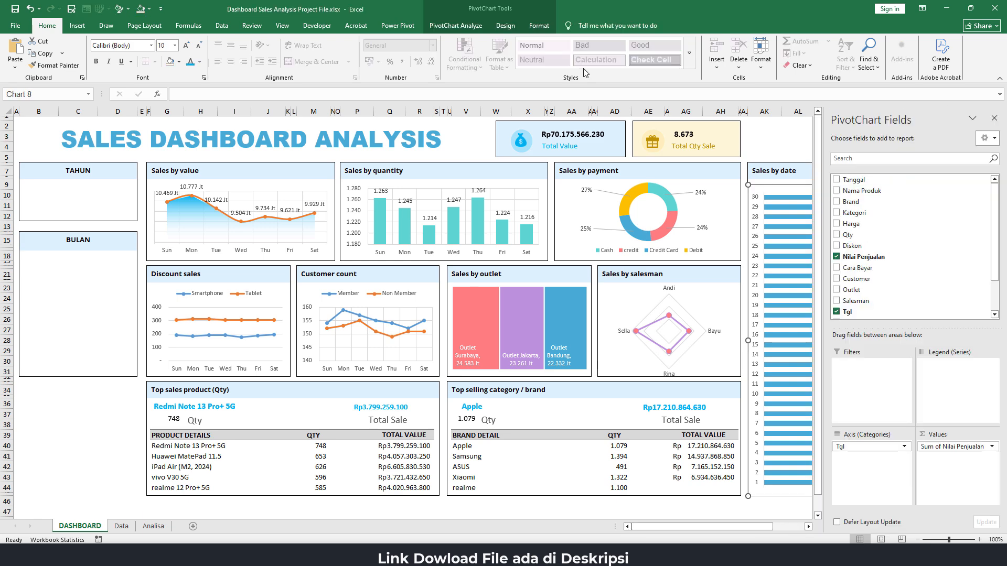
left_click(539, 25)
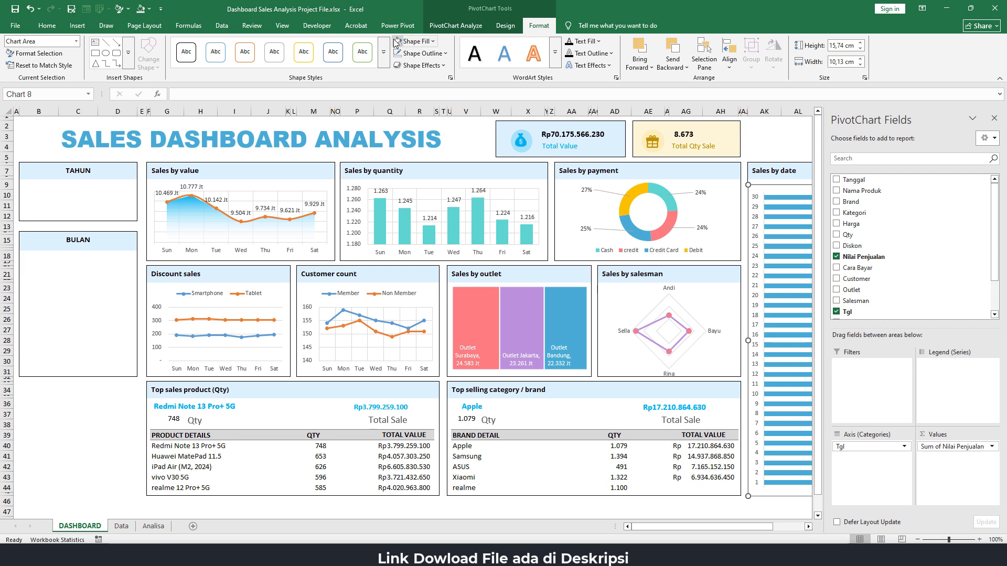
left_click(765, 137)
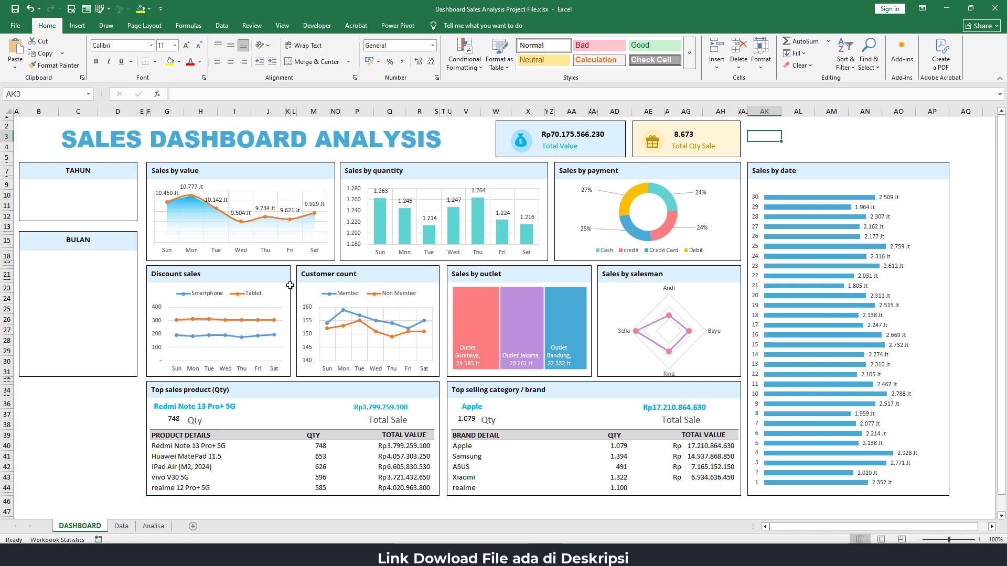
Autofit column G on the Analisa sheet so the Sales by value PivotTable's sums display in full
left_click(154, 528)
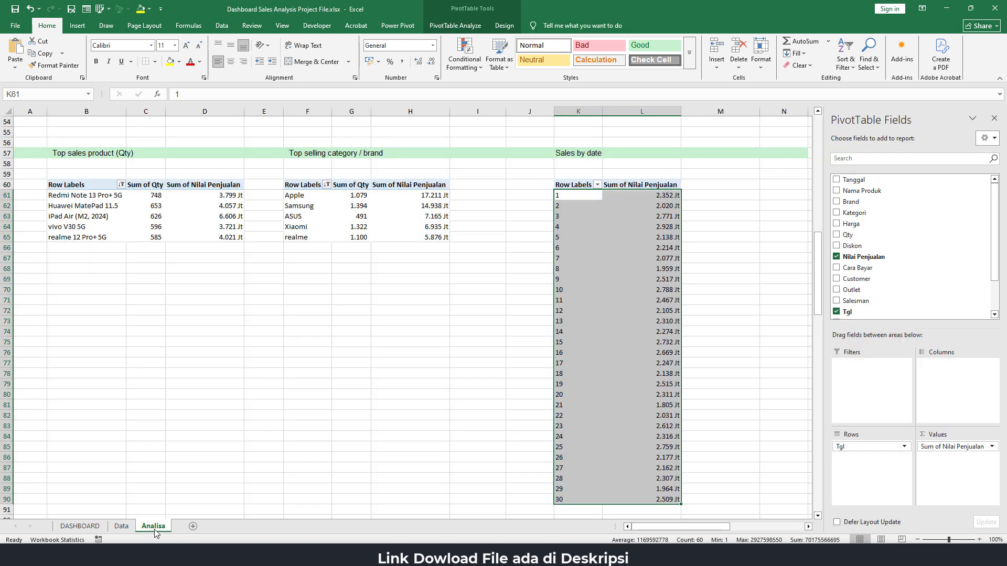
left_click(734, 373)
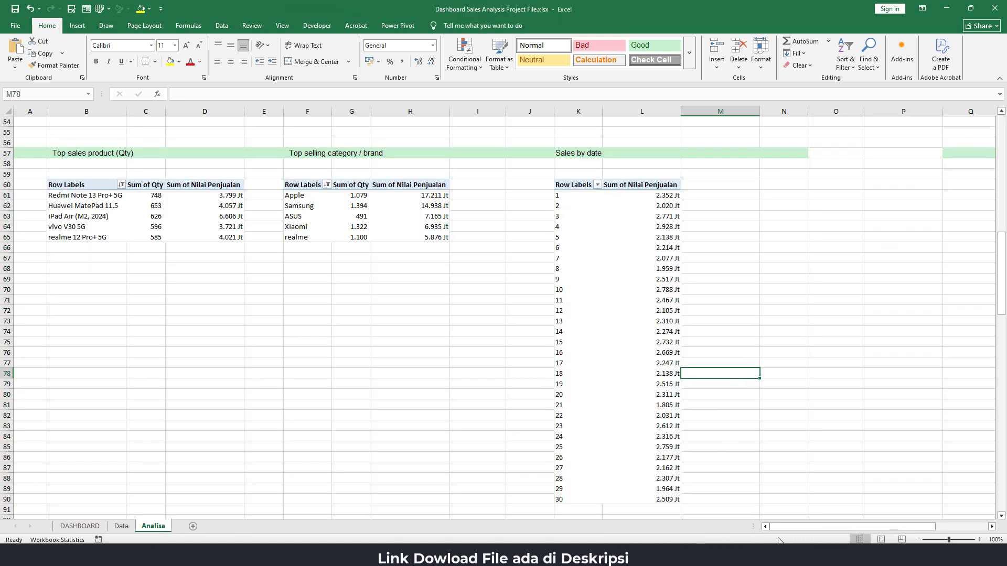
scroll(690, 313, "up", 18)
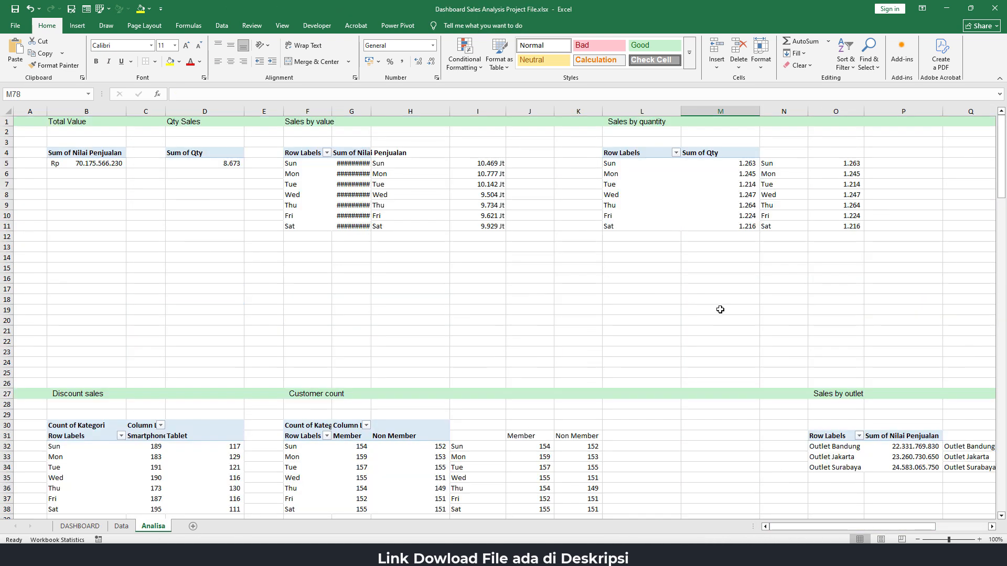
double_click(371, 111)
left_click(356, 262)
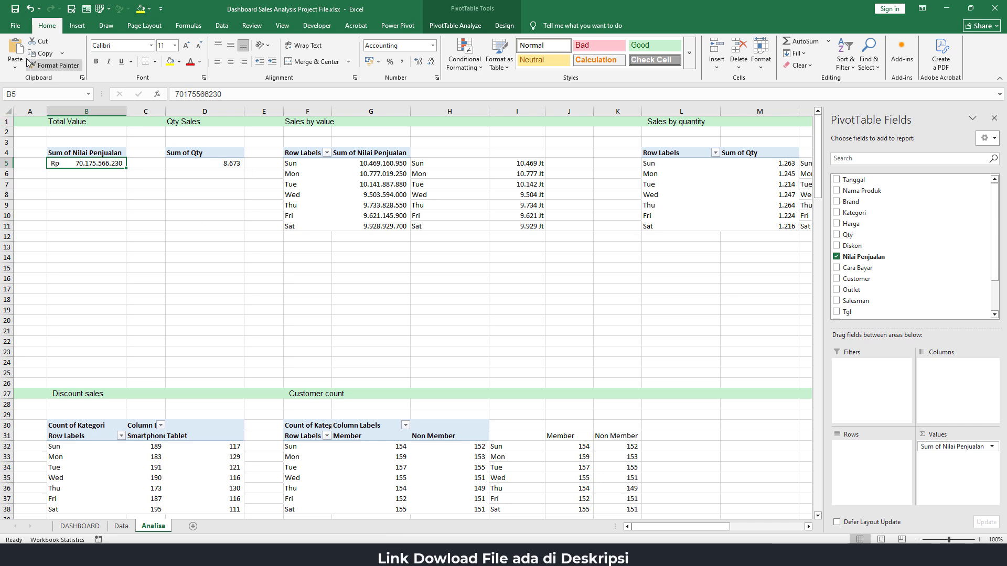
Rename the Total Value PivotTable on the Analisa sheet after its heading
left_click(461, 26)
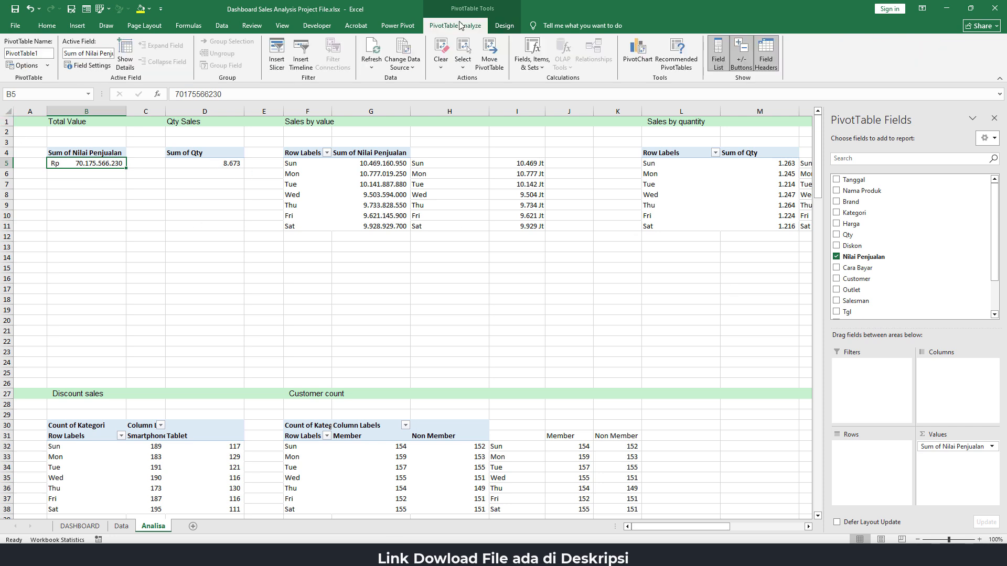
left_click(46, 53)
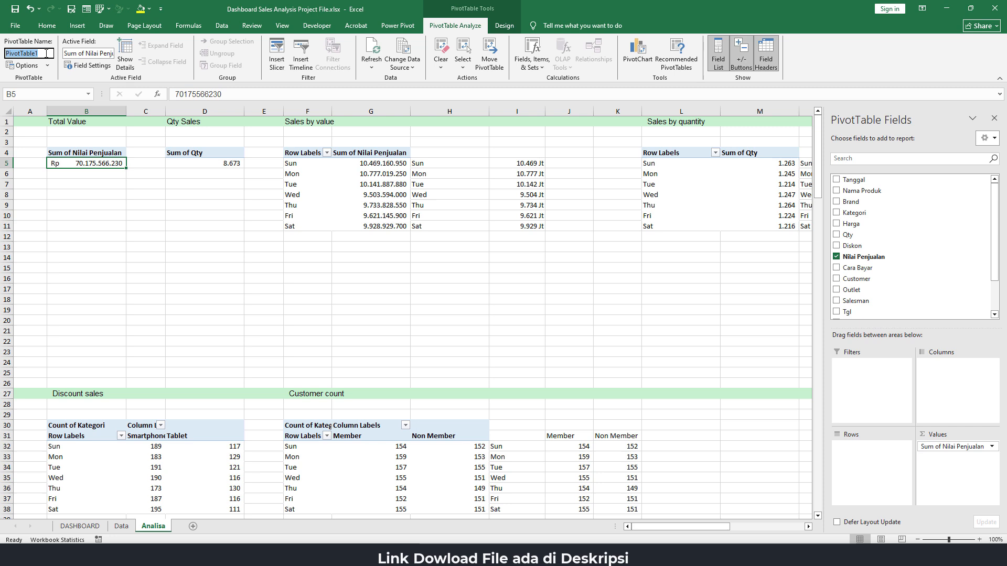
type("N")
type("otalValue")
Give the Qty Sales PivotTable in column D a descriptive name of its own
left_click(185, 160)
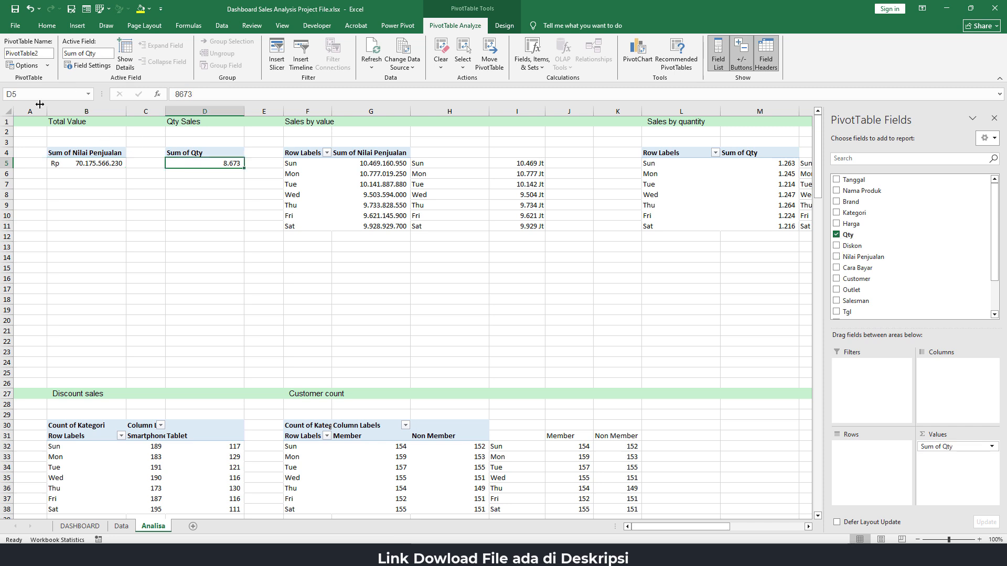
left_click(43, 53)
type("TotalQty")
key("Return")
Rename the Sales by value PivotTable as SalesByValue
left_click(313, 179)
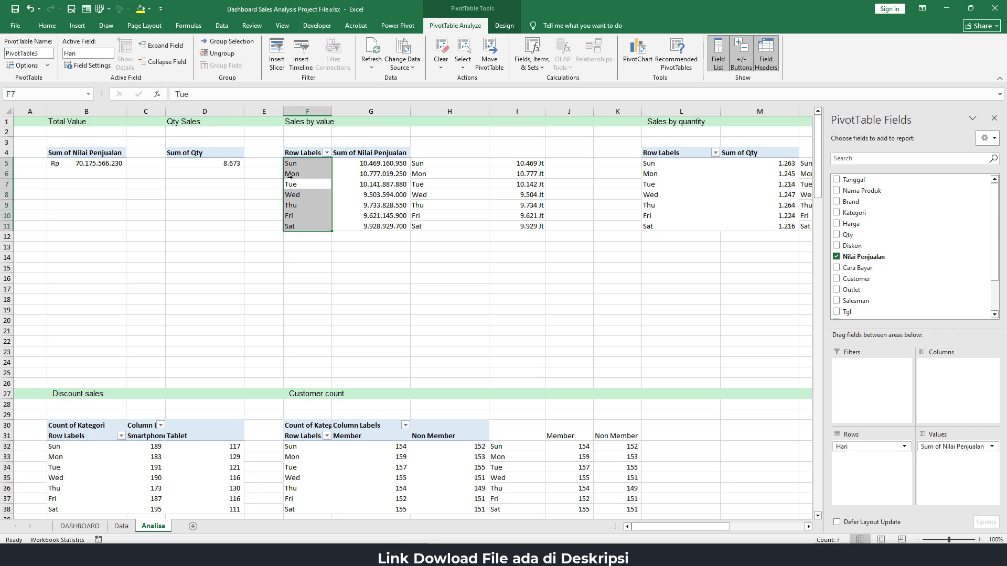
left_click(289, 176)
left_click(45, 53)
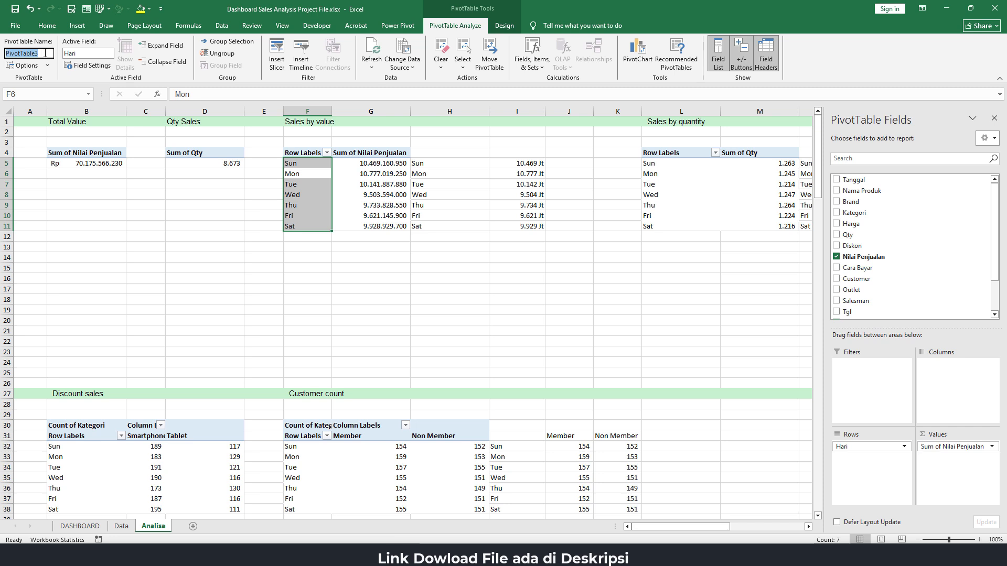
type("SalesByValue")
key("Return")
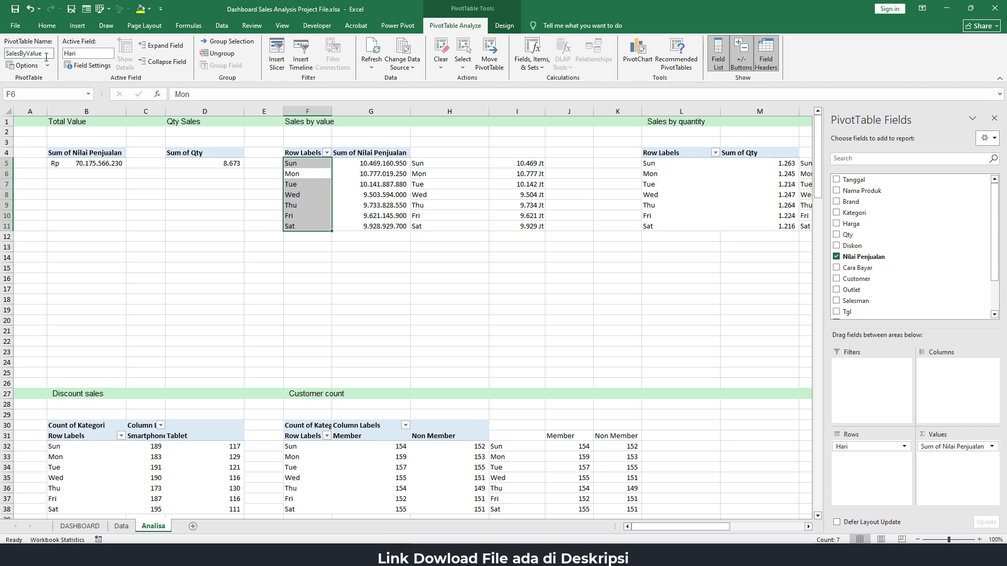
Rename the Sales by quantity PivotTable as SalesByQty
left_click(676, 160)
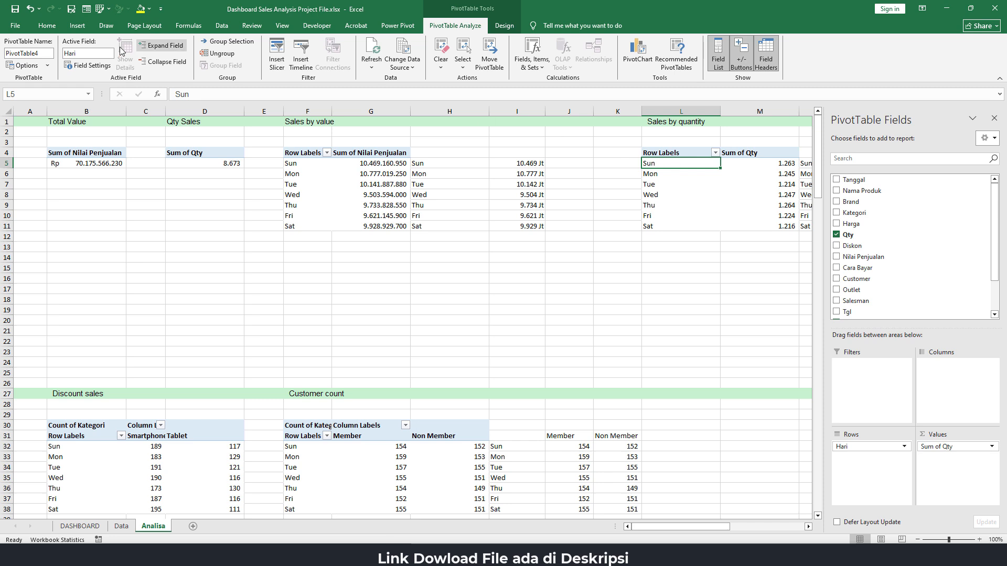
left_click(41, 53)
type("SalesByQ")
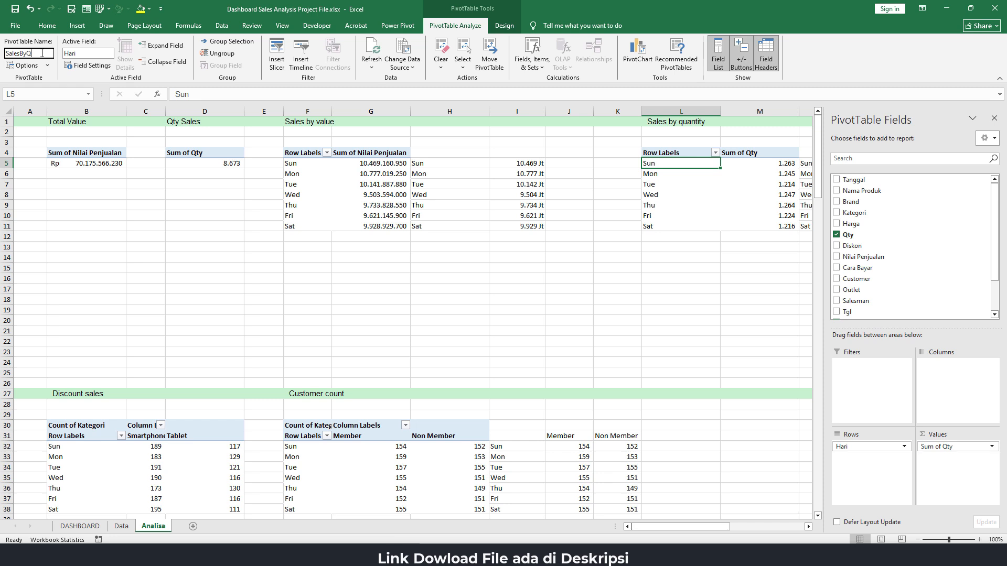
type("ty")
key("Return")
Close the PivotTable field list and rename the Sales by payment PivotTable as Payment
left_click(994, 120)
left_click_drag(796, 524, 883, 513)
left_click(755, 169)
left_click(746, 160)
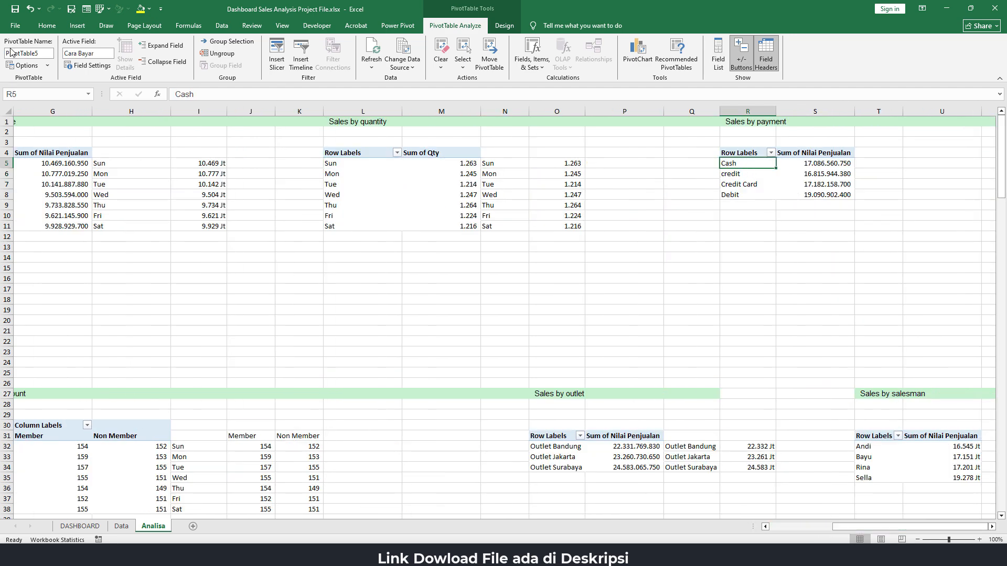
left_click(48, 55)
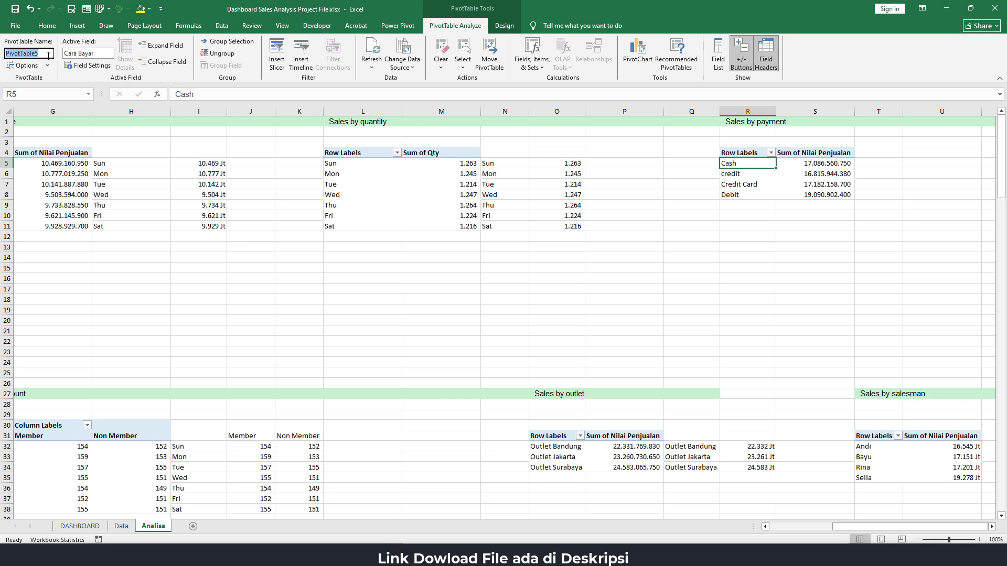
type("Payment")
key("Return")
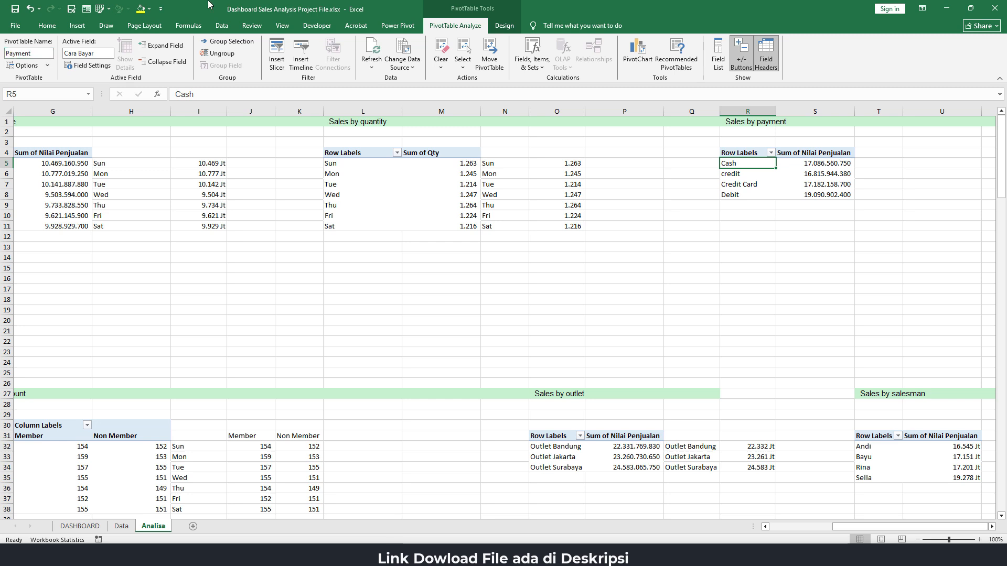
Rename the Sales by salesman PivotTable after its salesman field
left_click(876, 450)
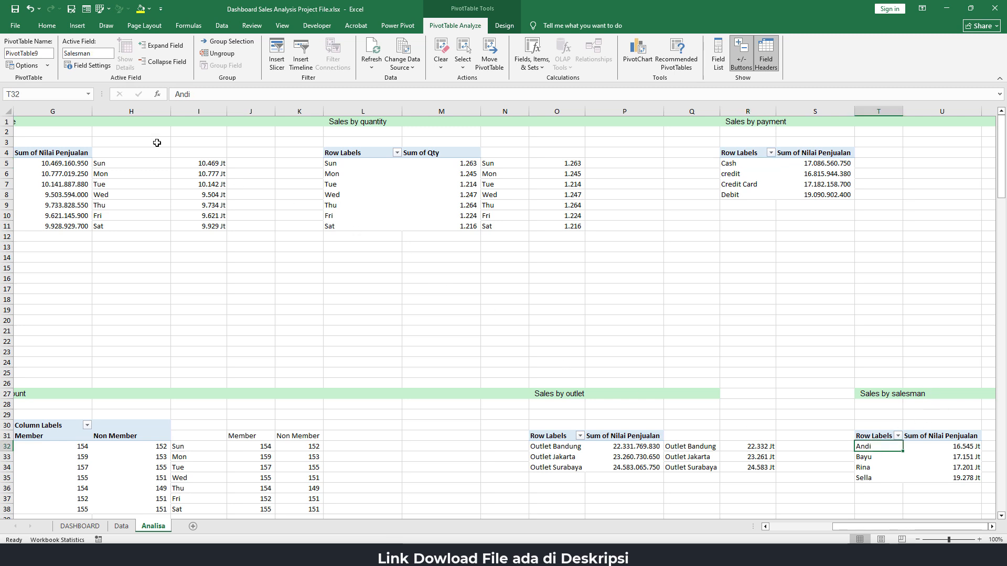
left_click(49, 53)
type("Salesman")
key("Return")
Rename the Sales by outlet PivotTable after its outlet field
left_click(550, 436)
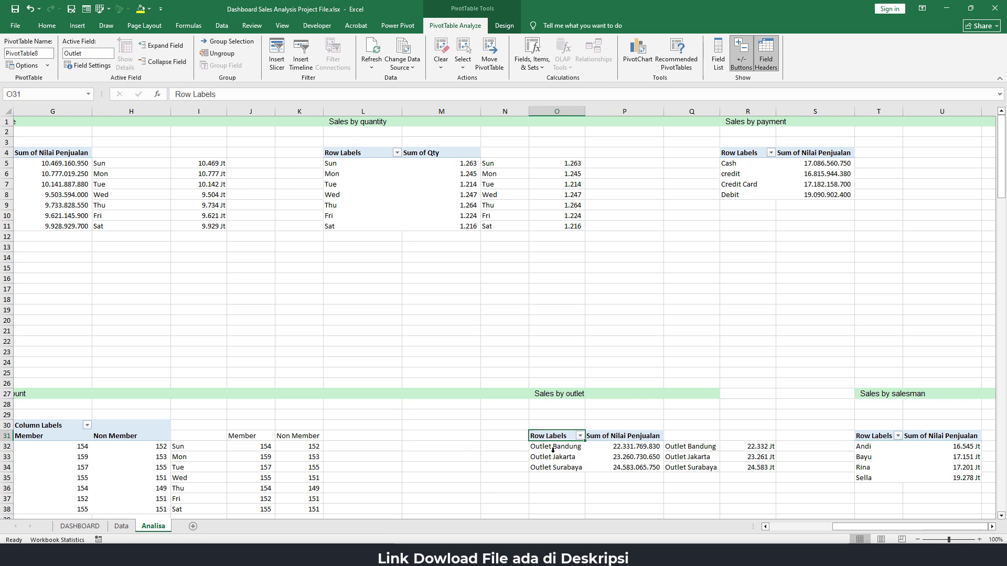
left_click(45, 55)
type("Outlet")
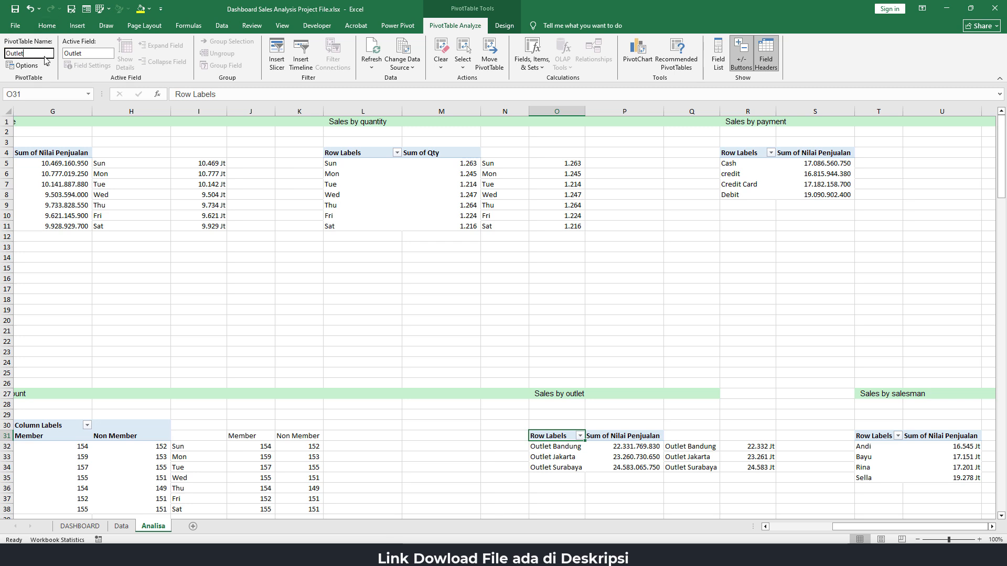
Rename the Customer count PivotTable after its customer heading
left_click(151, 455)
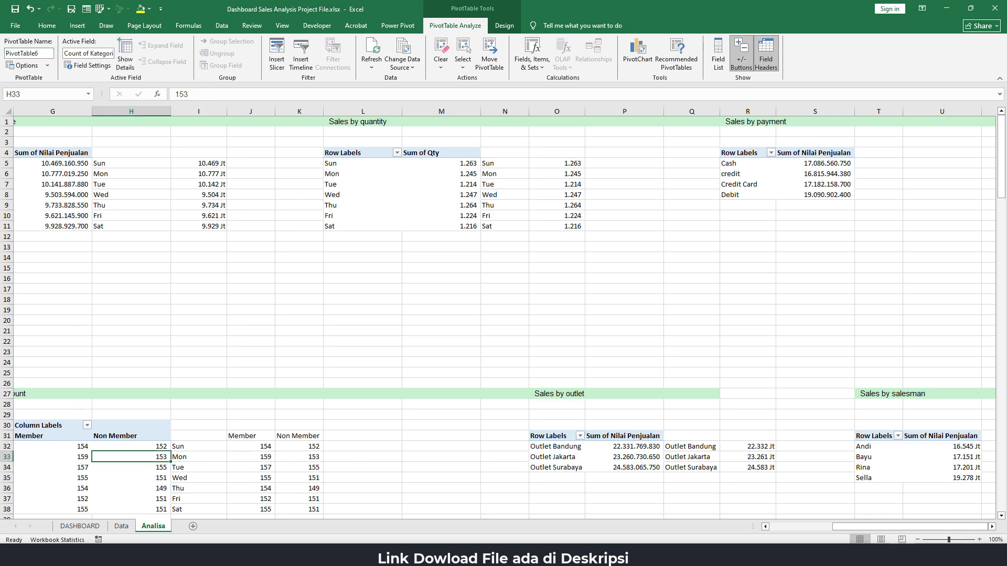
left_click_drag(838, 528, 767, 528)
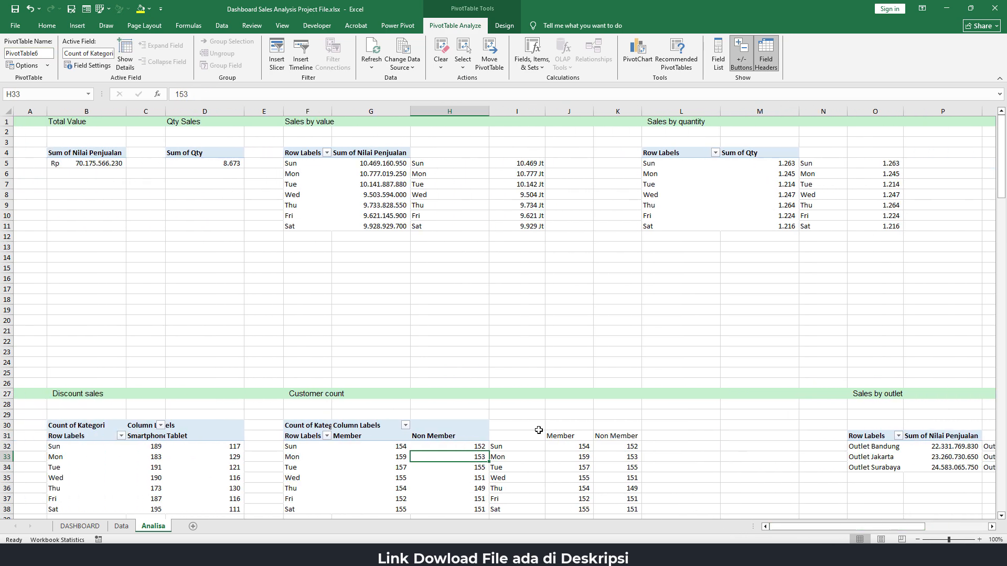
scroll(380, 367, "down", 3)
left_click(297, 343)
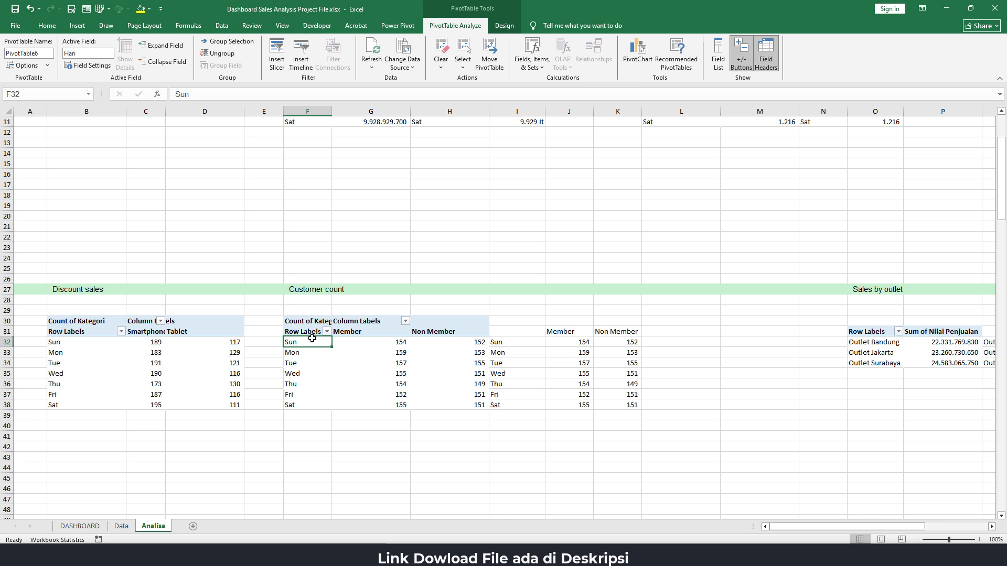
left_click(45, 54)
type("CustomerCount")
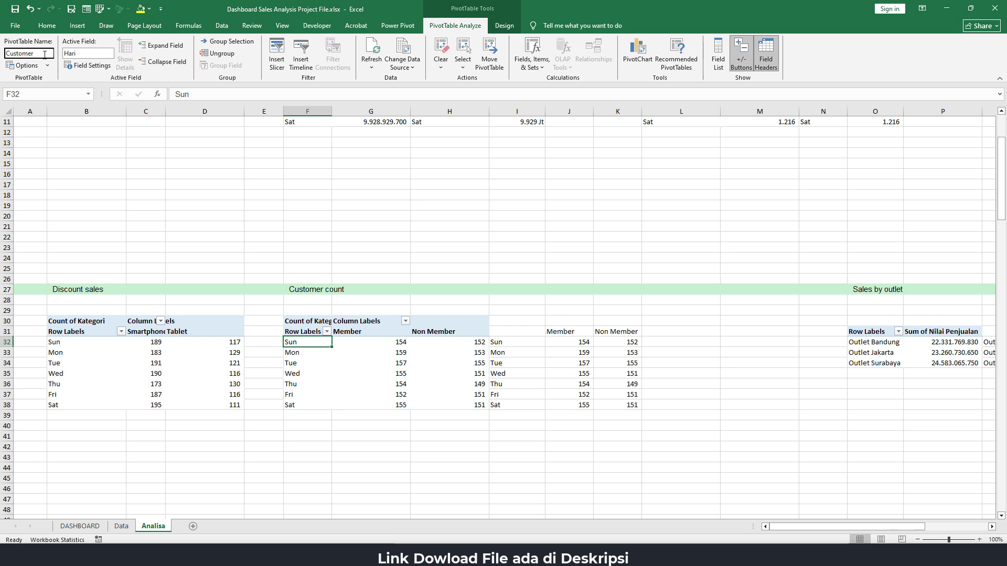
key("Return")
Rename the Discount sales PivotTable as DiscountSales
left_click(110, 359)
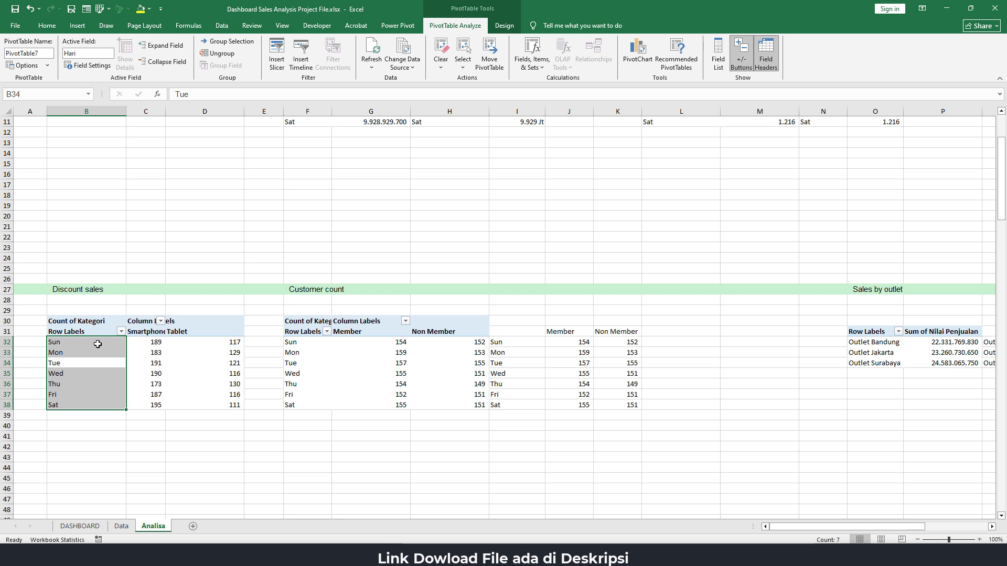
left_click(97, 344)
left_click(40, 52)
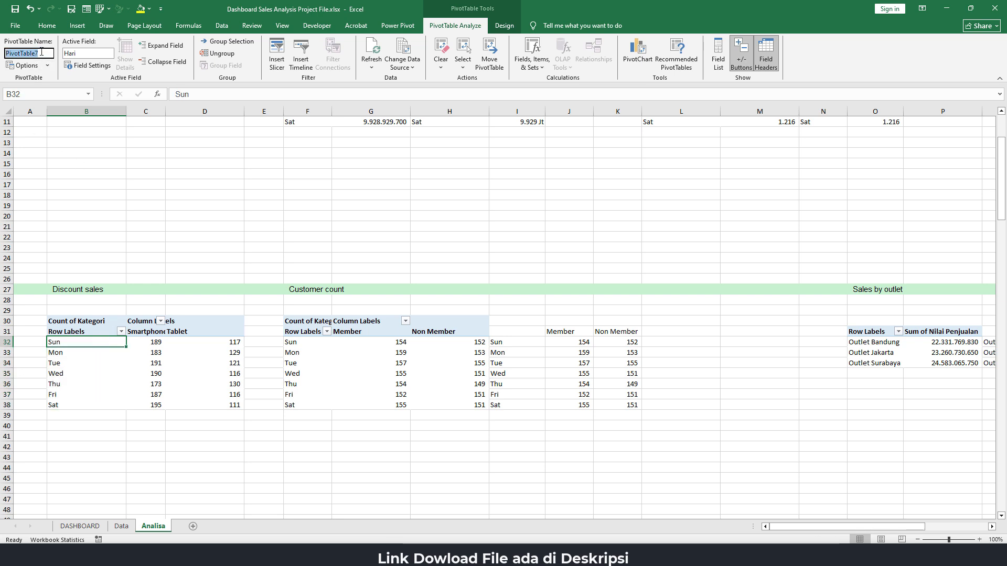
type("DiscountS")
key("Return")
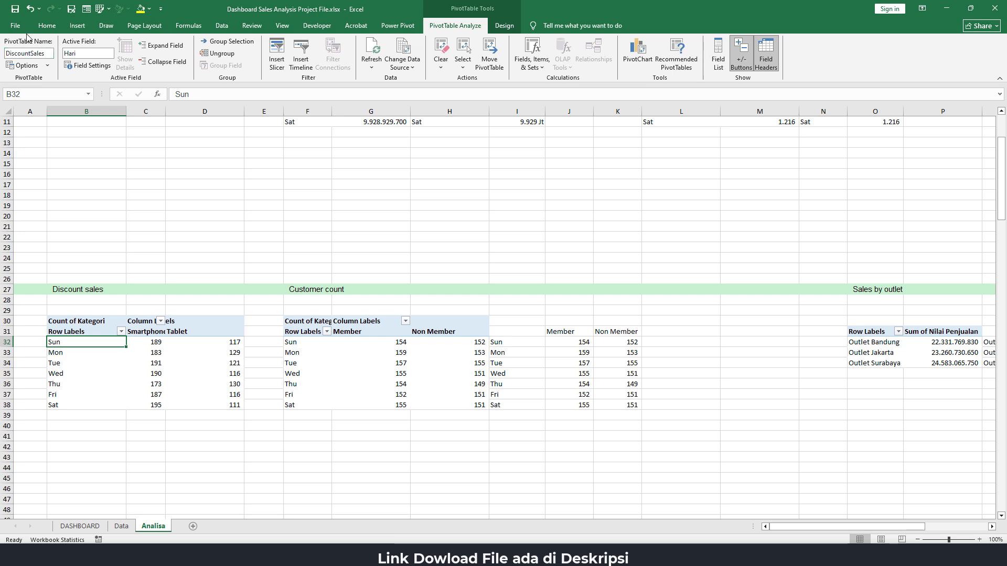
Rename the Top sales product (Qty) PivotTable as Top5Qty
scroll(106, 377, "down", 3)
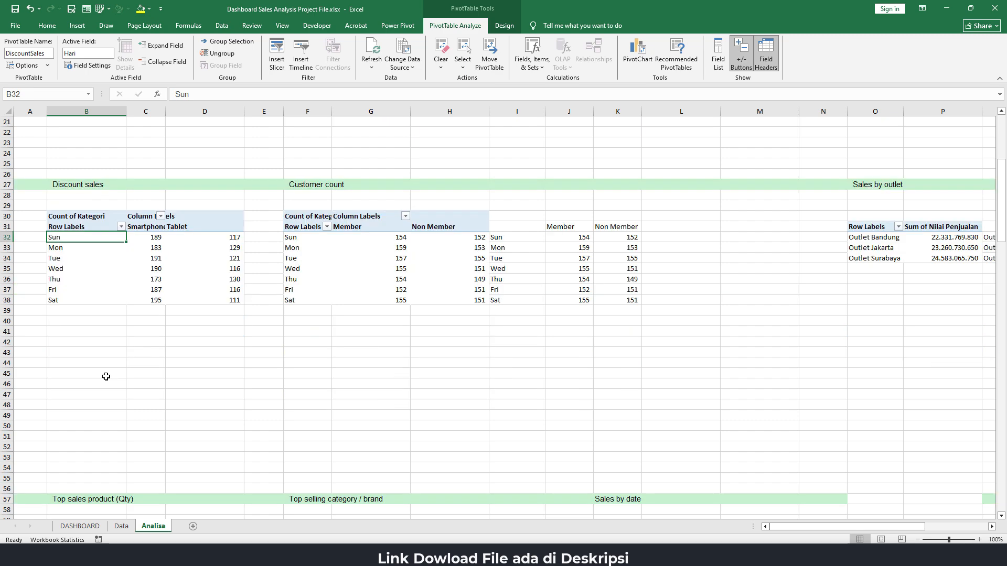
scroll(106, 377, "down", 10)
left_click(84, 245)
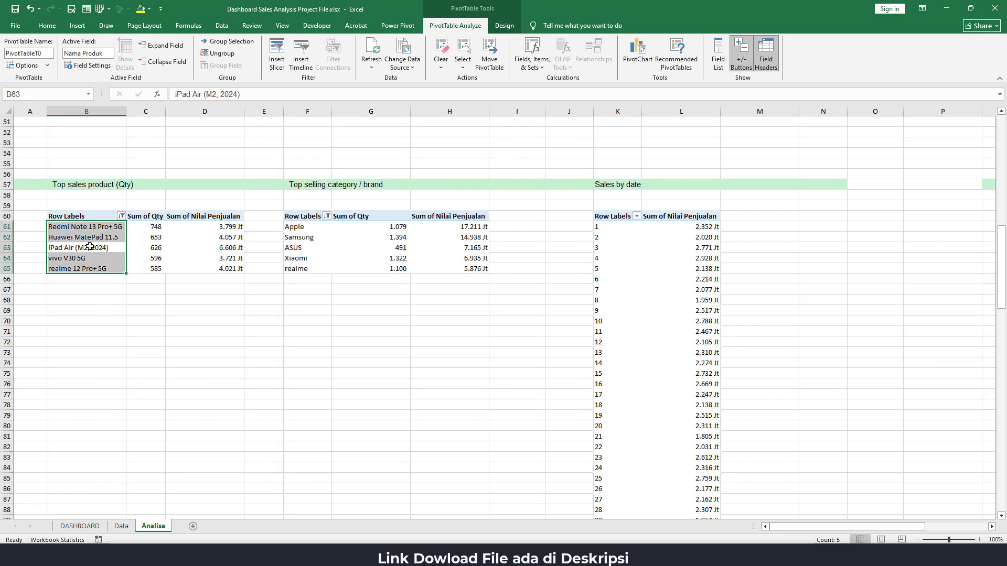
left_click(90, 238)
left_click(44, 54)
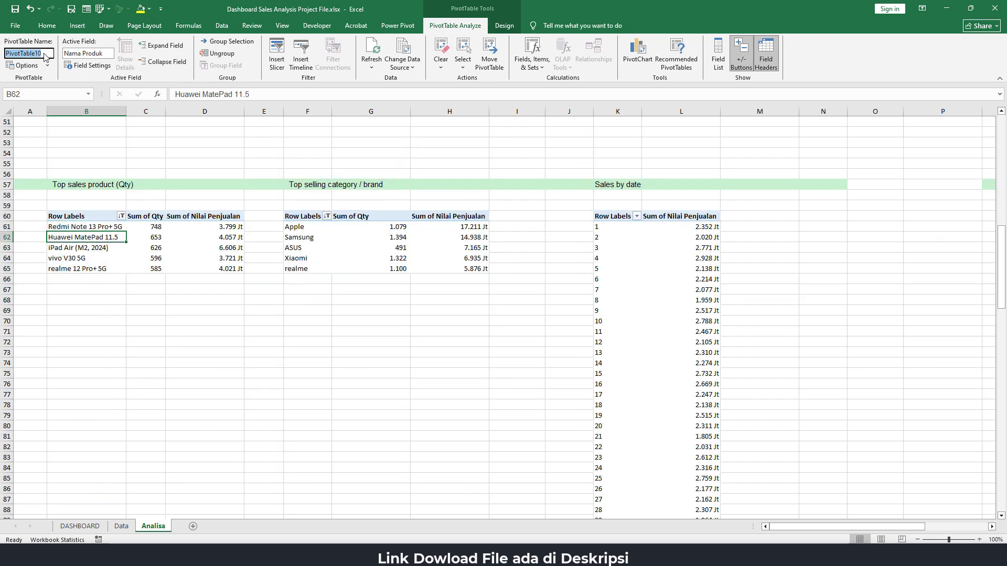
type("Top")
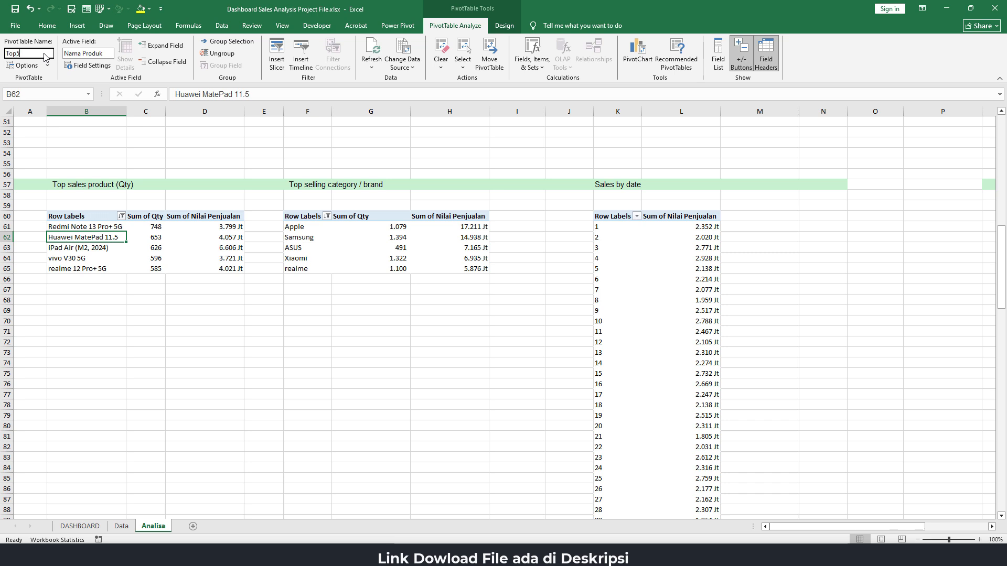
type("5Qty")
key("Return")
Give the Top selling category / brand PivotTable a descriptive name
left_click(333, 234)
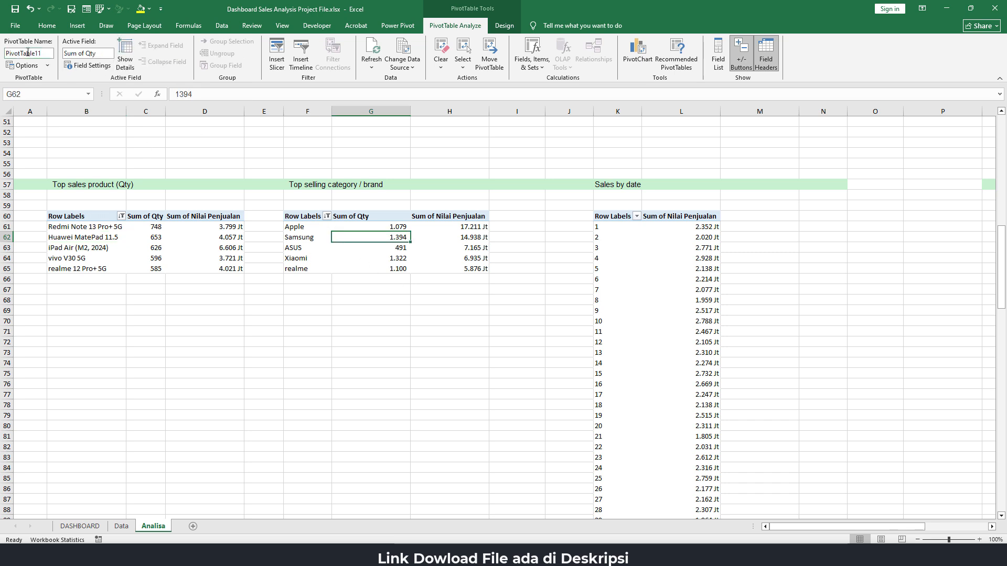
left_click(51, 55)
type("Top5Brand")
key("Return")
Rename the Sales by date PivotTable as SalesByDate
left_click(615, 238)
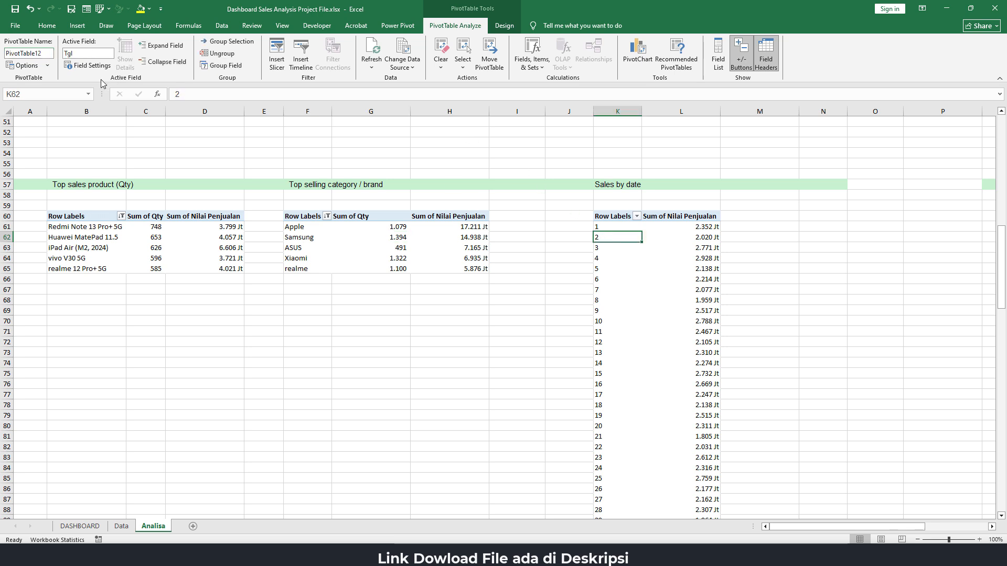
left_click(45, 53)
type("SalesBy")
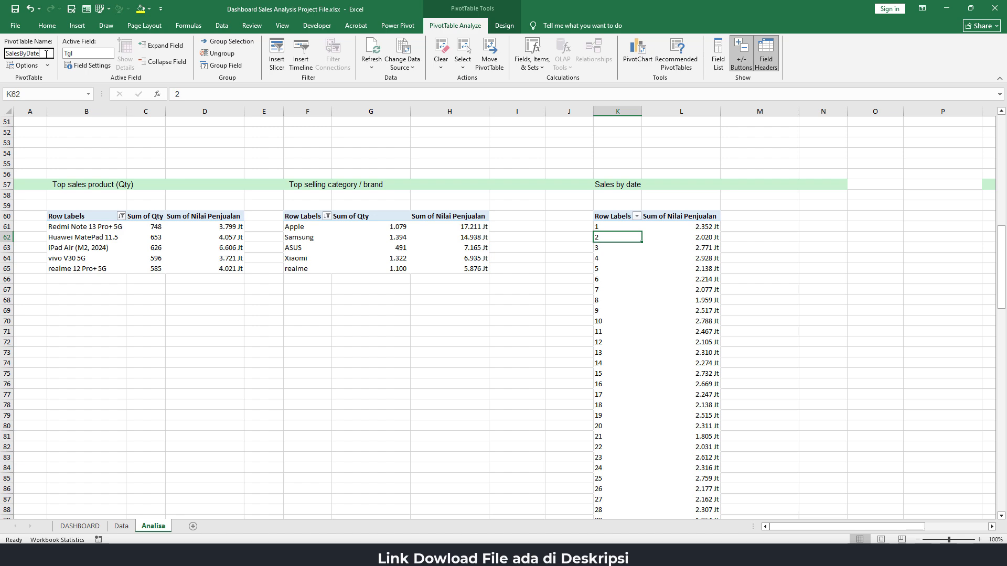
type("Date")
key("Return")
Insert slicers for the Tahun and Bulan fields from the Sales by value PivotTable
left_click(325, 285)
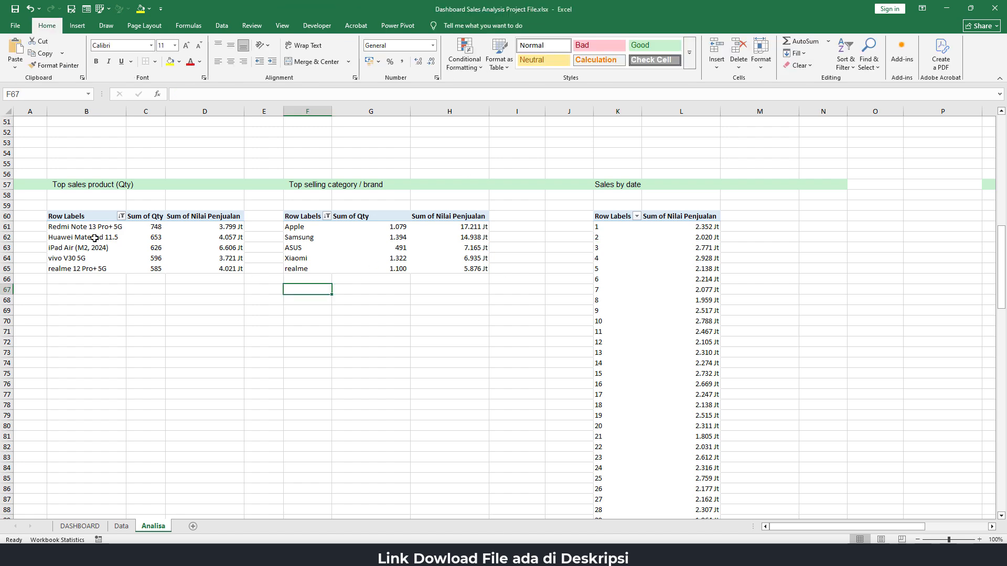
left_click(70, 229)
scroll(94, 237, "up", 17)
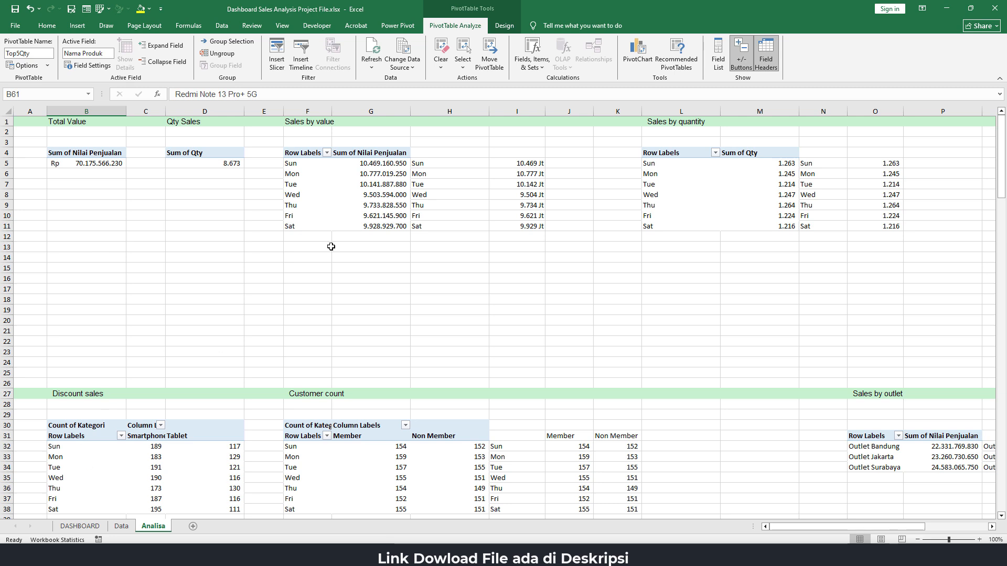
left_click(301, 177)
left_click(304, 175)
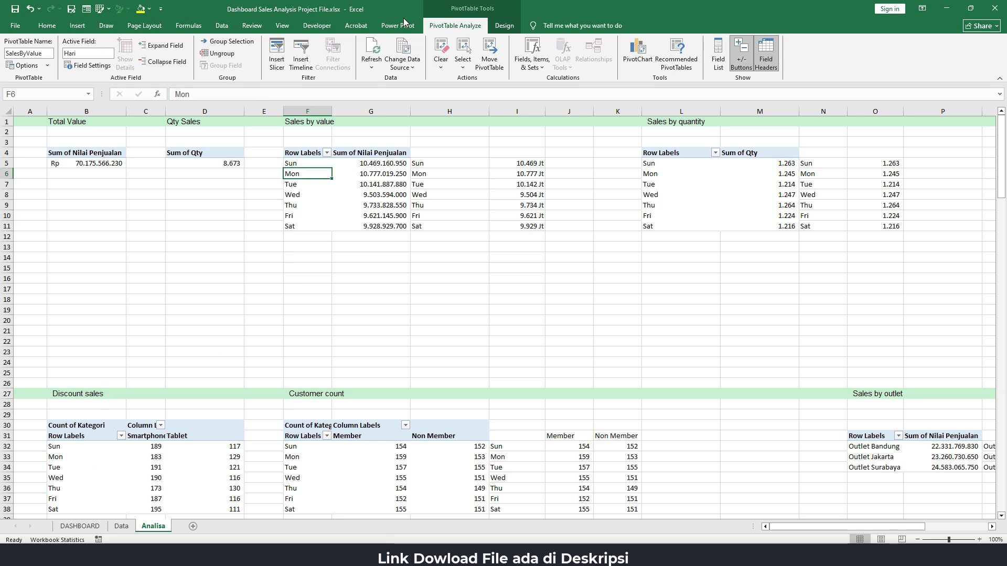
left_click(77, 25)
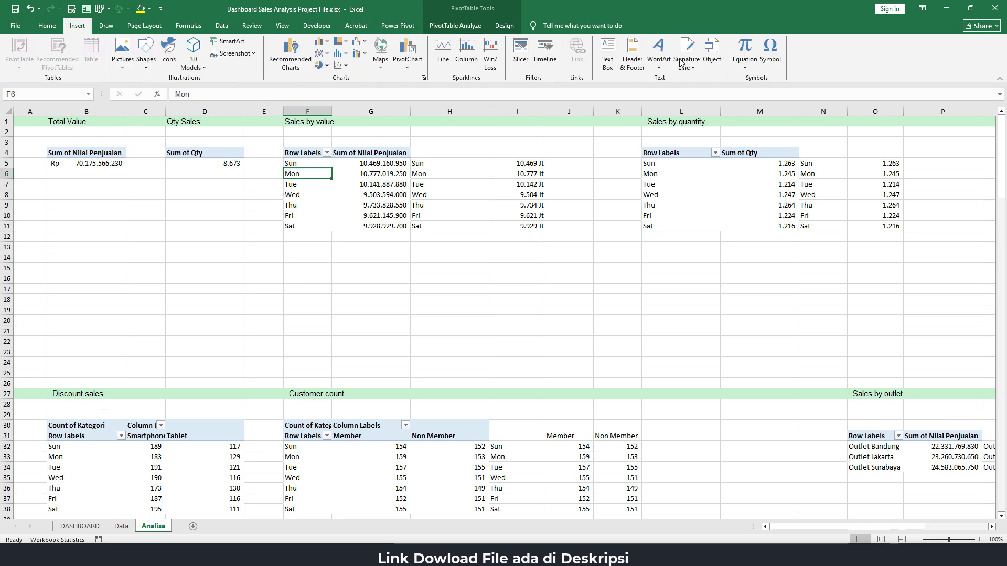
left_click(524, 62)
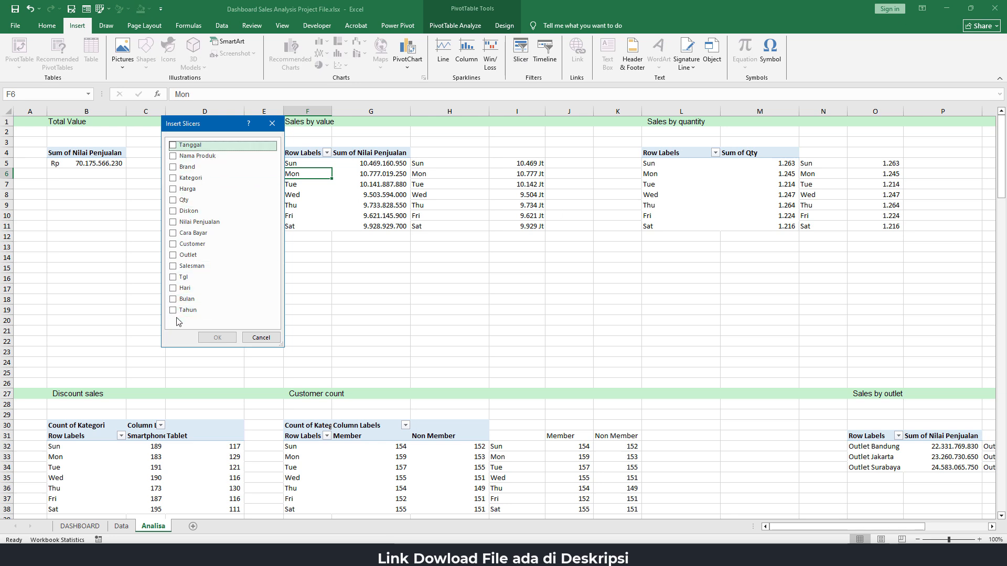
left_click(173, 310)
left_click(174, 299)
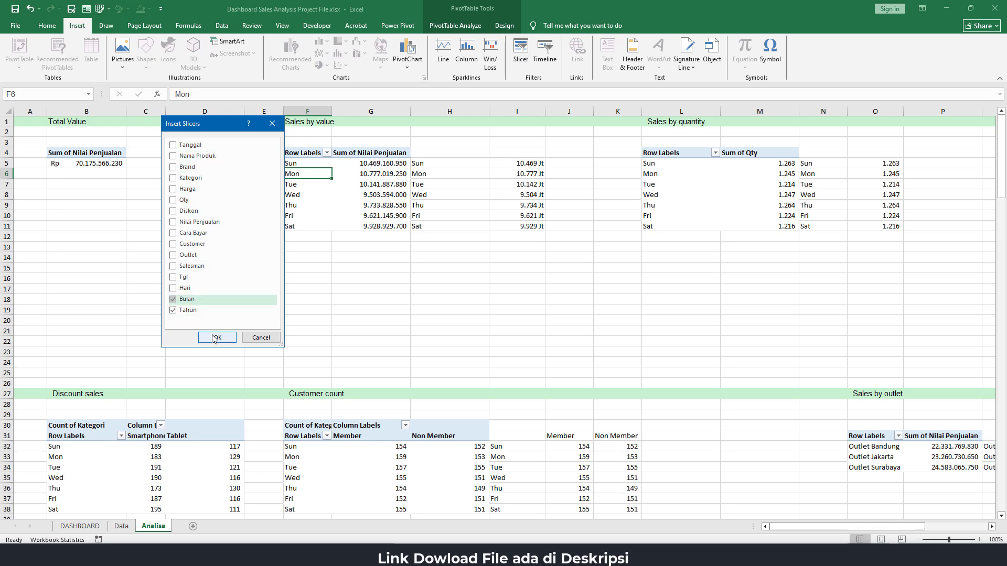
left_click(218, 338)
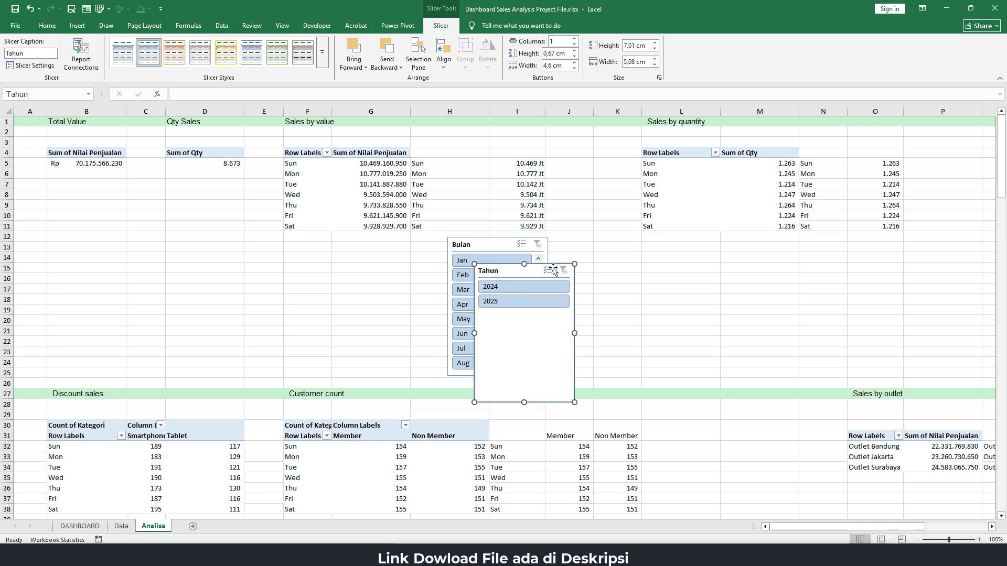
Separate the overlapping slicers and lay out Bulan in 3 columns, about 7.3 cm wide and 4.5 cm high
left_click_drag(509, 269, 211, 226)
left_click(474, 245)
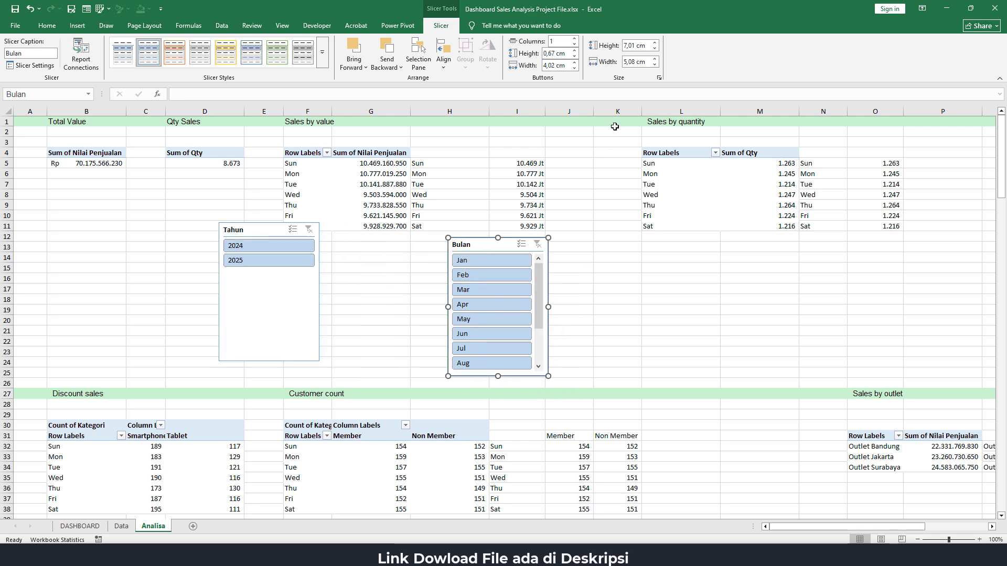
left_click(575, 40)
left_click(575, 39)
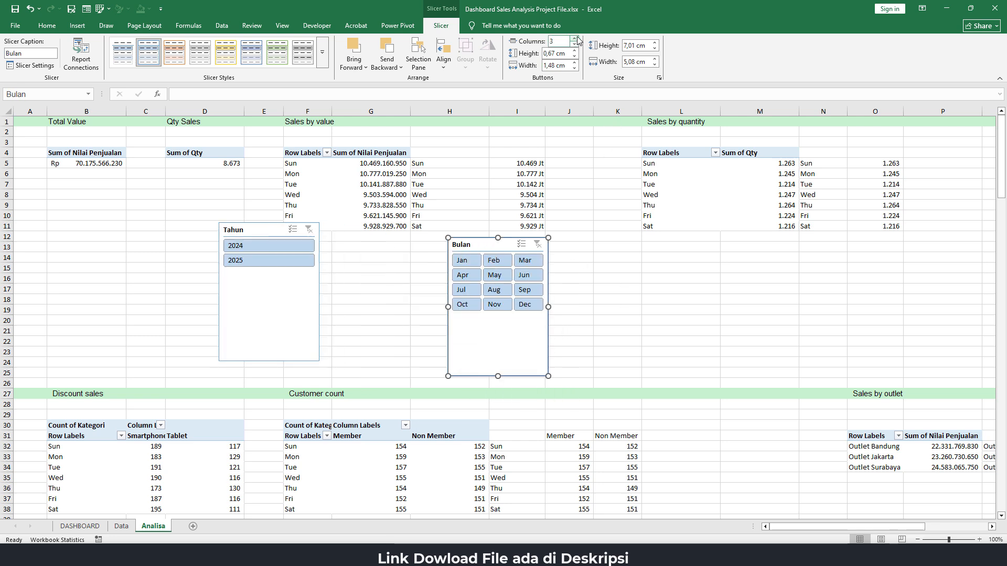
left_click_drag(549, 306, 591, 306)
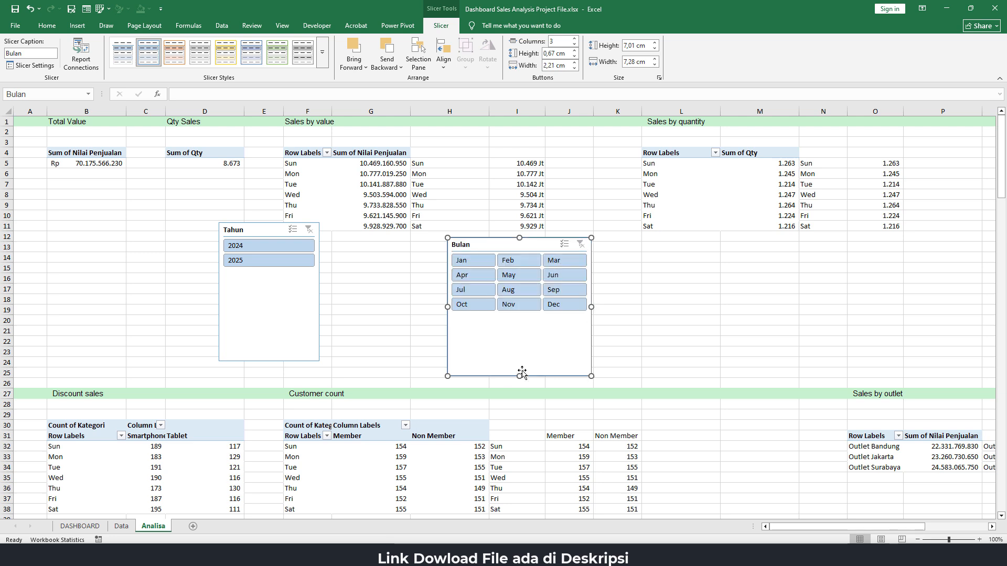
left_click_drag(518, 376, 517, 327)
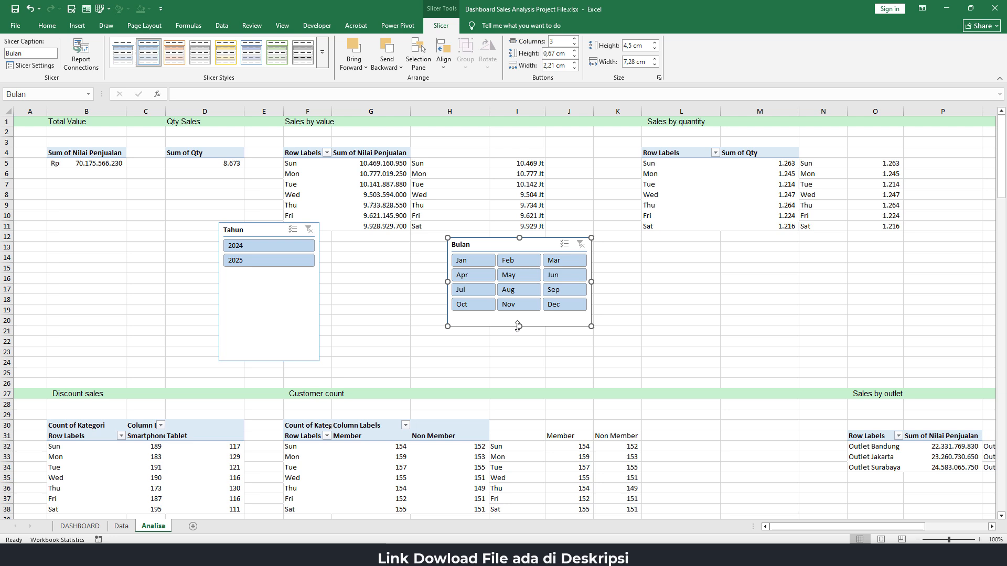
Set the Tahun slicer to 2 columns and shorten it to about 2 cm high
left_click(276, 282)
left_click(574, 39)
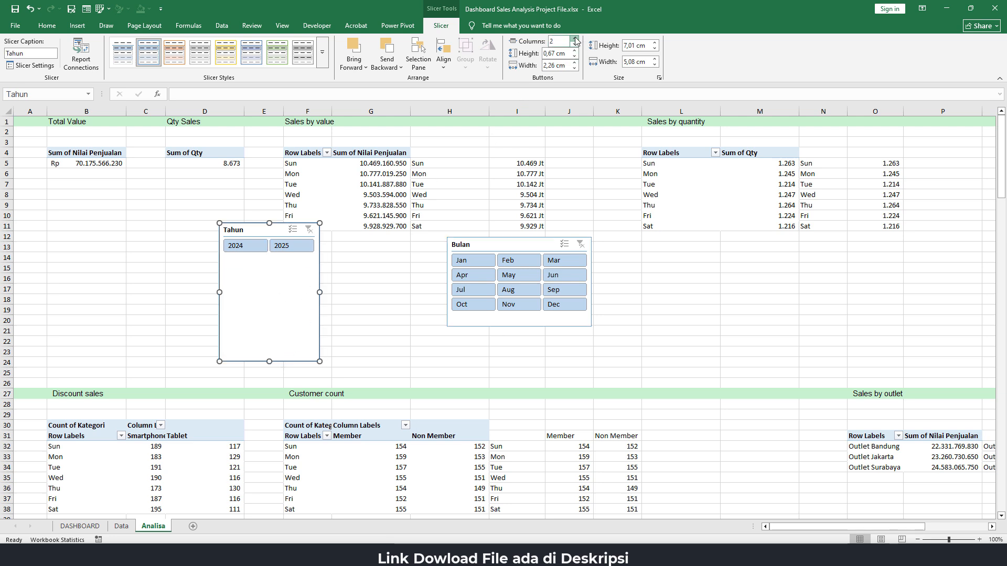
left_click_drag(270, 361, 294, 261)
Shorten the Bulan slicer to about 3.9 cm high and move it beside the Tahun slicer
left_click(511, 321)
left_click_drag(519, 327, 520, 314)
left_click_drag(467, 237, 355, 208)
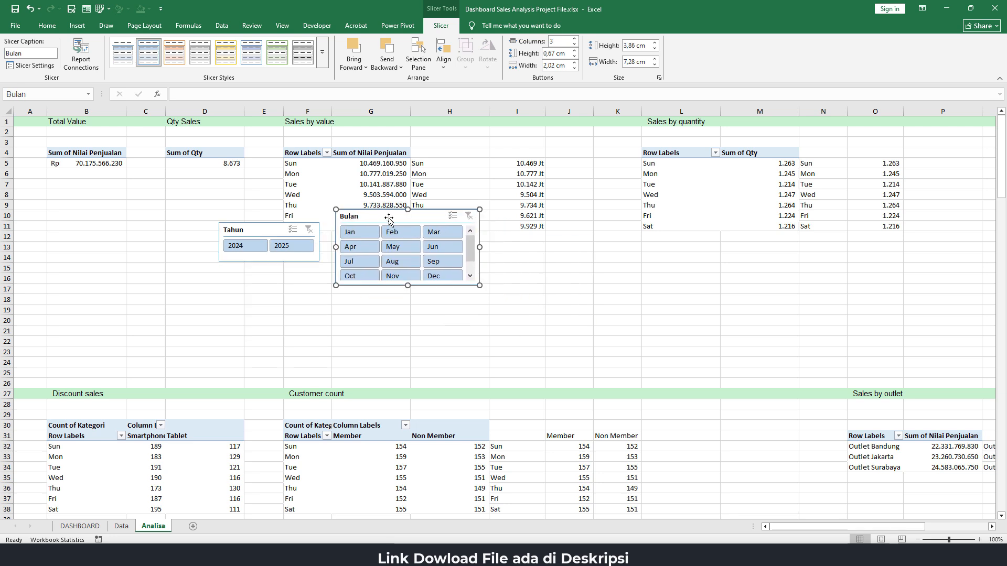
Turn off the header display in the Bulan slicer's settings
right_click(390, 218)
left_click(428, 450)
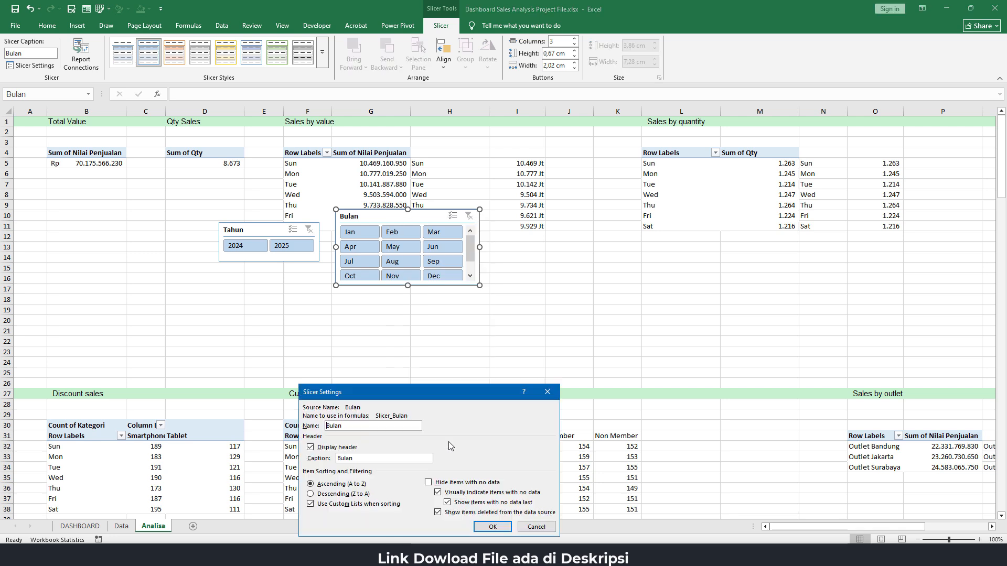
left_click(335, 449)
left_click(493, 527)
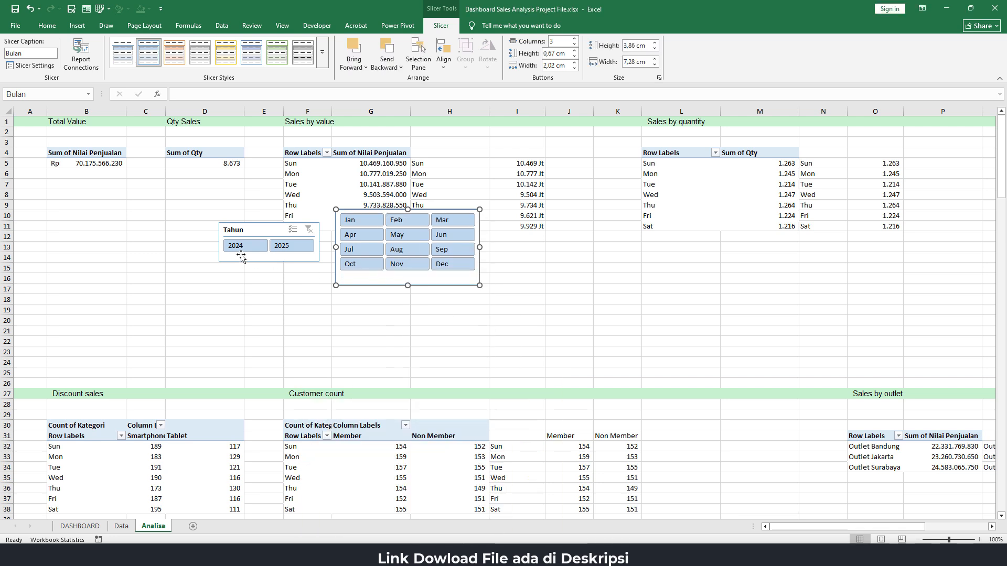
Turn off the header display in the Tahun slicer's settings
right_click(273, 253)
left_click(304, 463)
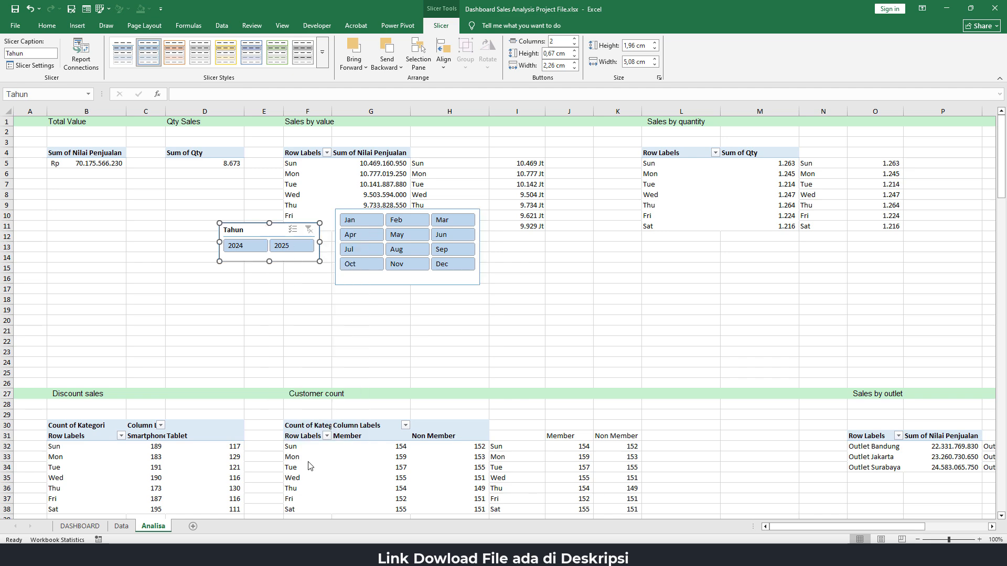
left_click(184, 451)
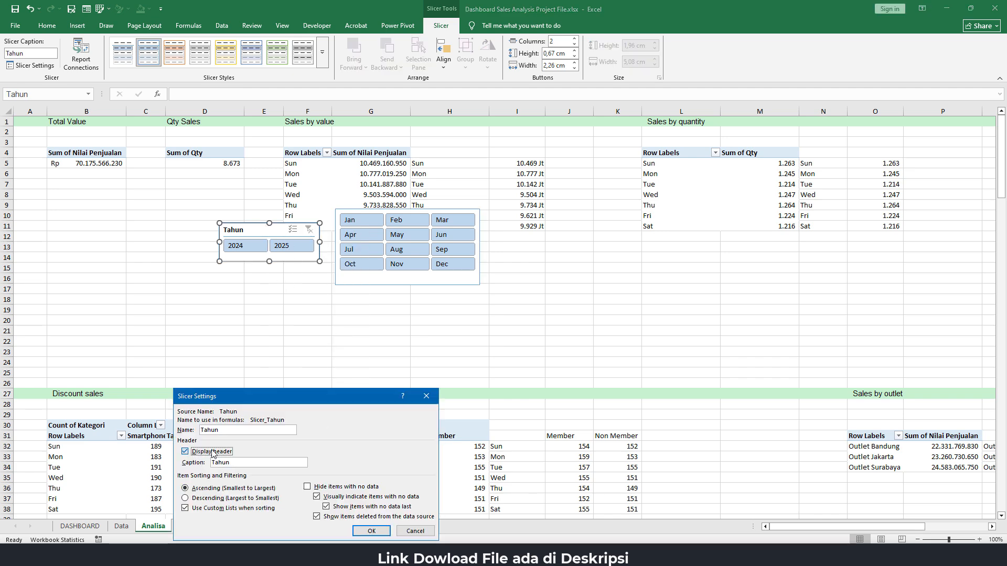
left_click(370, 531)
Cut both the Tahun and Bulan slicers from the Analisa sheet and paste them into the DASHBOARD sheet
left_click(394, 349)
left_click(303, 258)
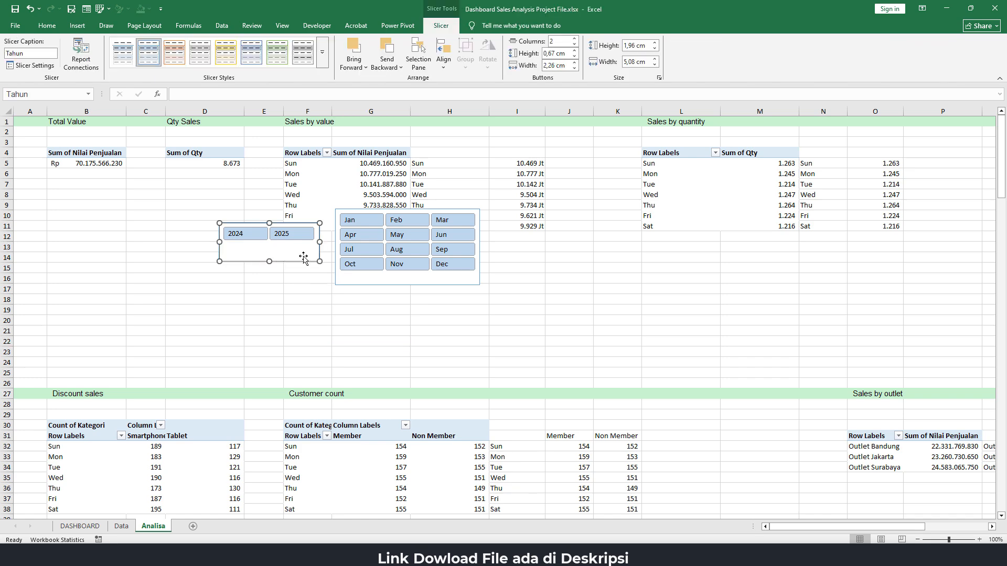
left_click(376, 279, "ctrl")
key("ctrl+x")
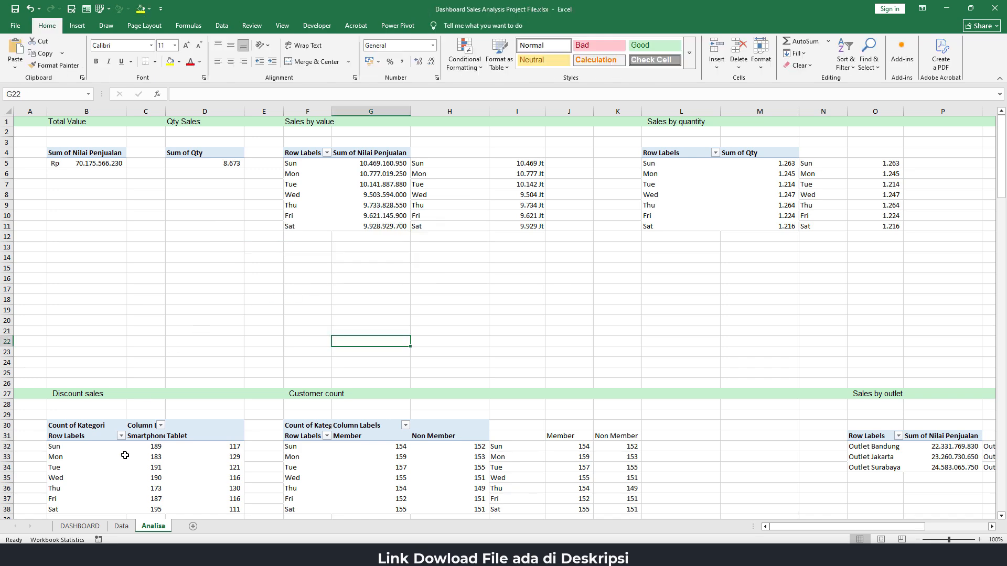
left_click(80, 525)
left_click(79, 402)
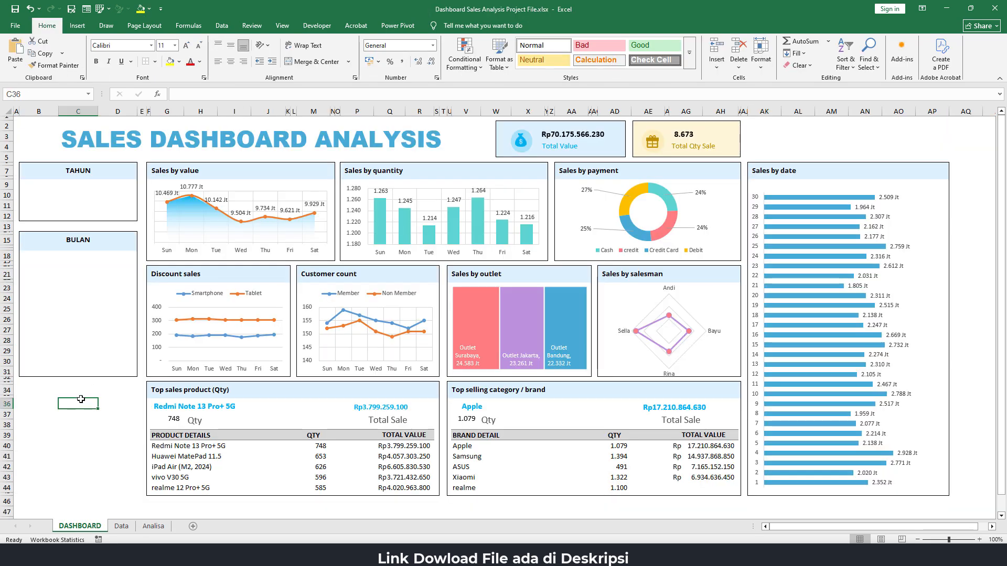
key("ctrl+v")
left_click(88, 467)
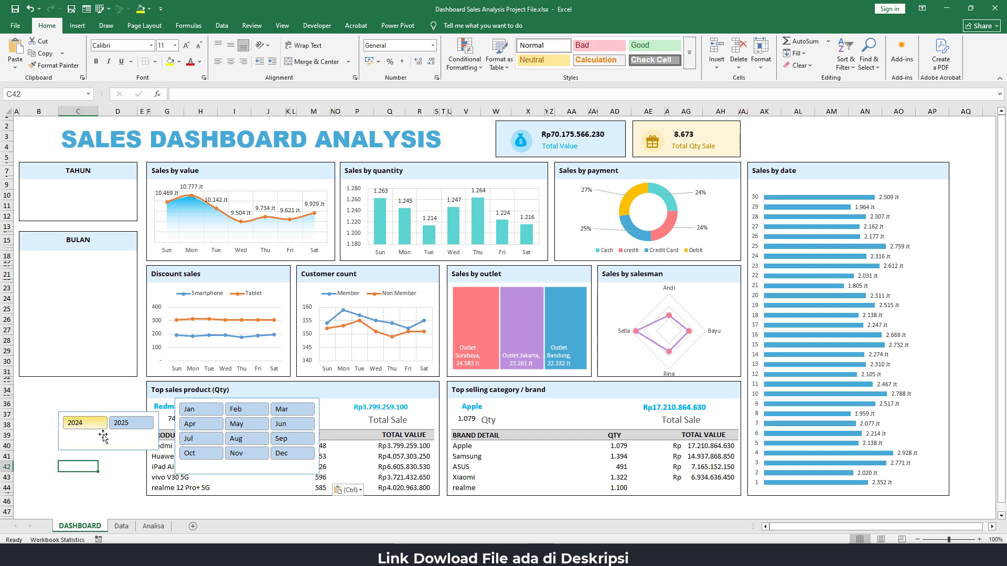
Place the Tahun slicer in the TAHUN box and fit the Bulan slicer into the BULAN box, about 5.5 cm wide and 5.7 cm high
left_click_drag(108, 430, 80, 207)
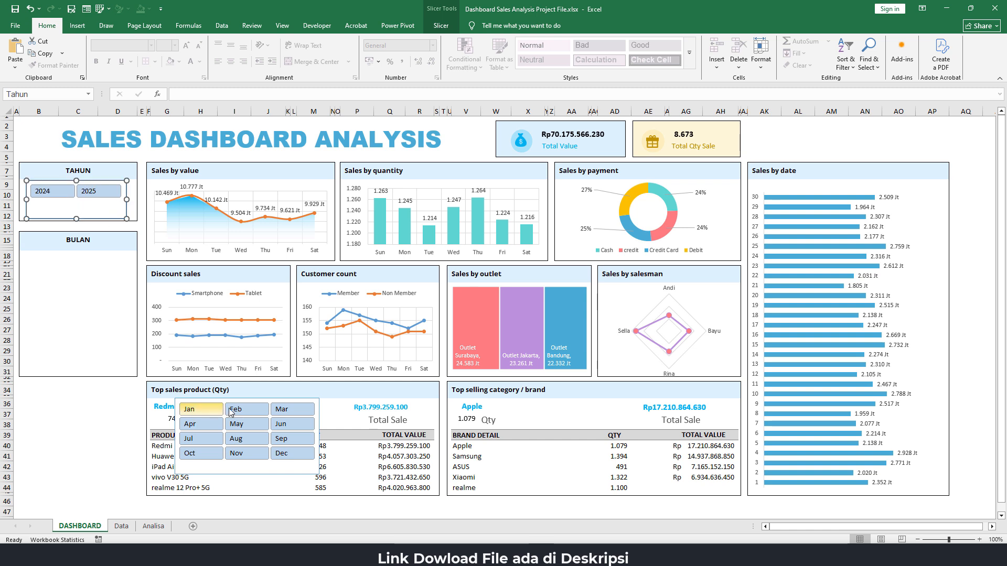
left_click(248, 400)
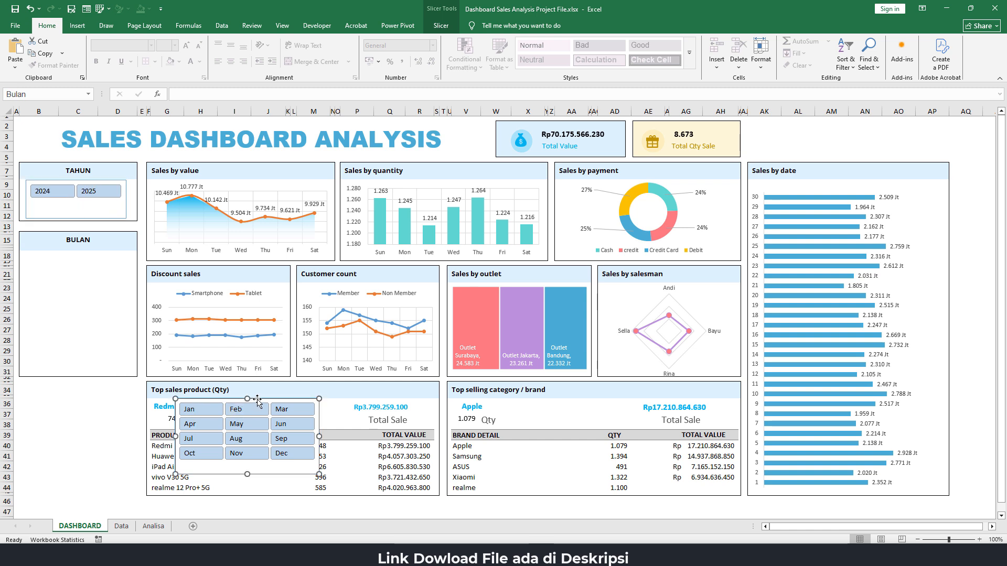
left_click_drag(256, 401, 103, 264)
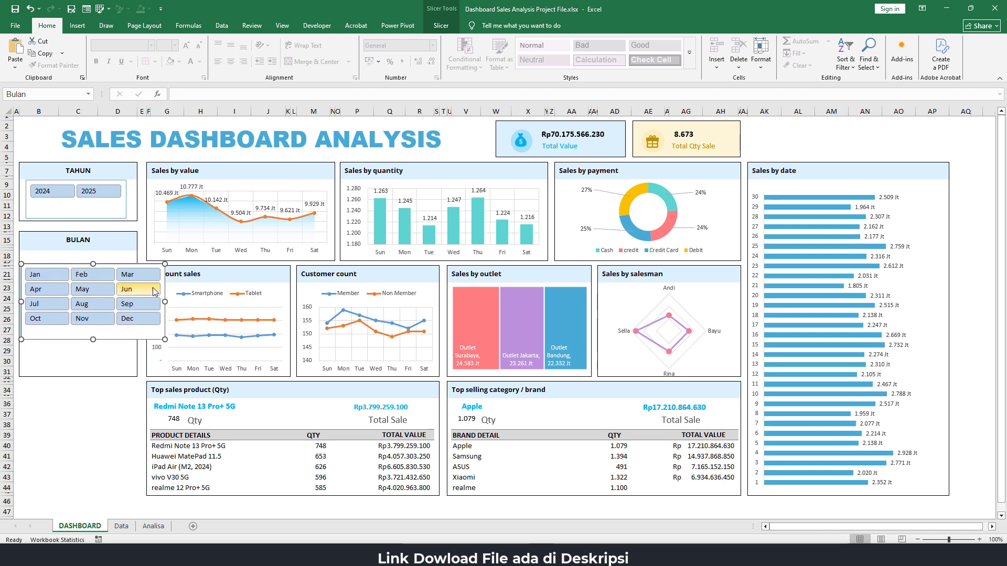
left_click_drag(134, 293, 131, 293)
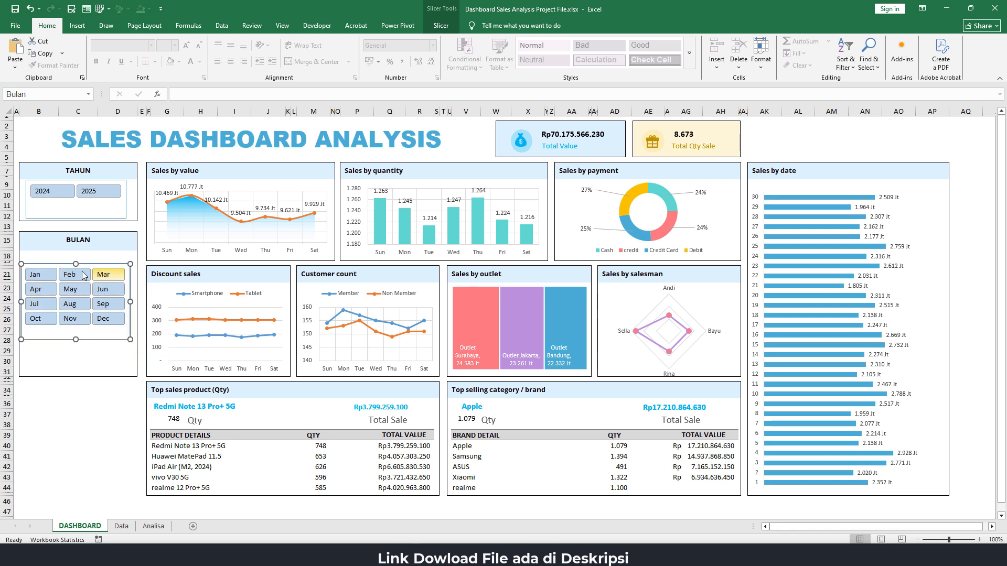
left_click_drag(76, 263, 77, 256)
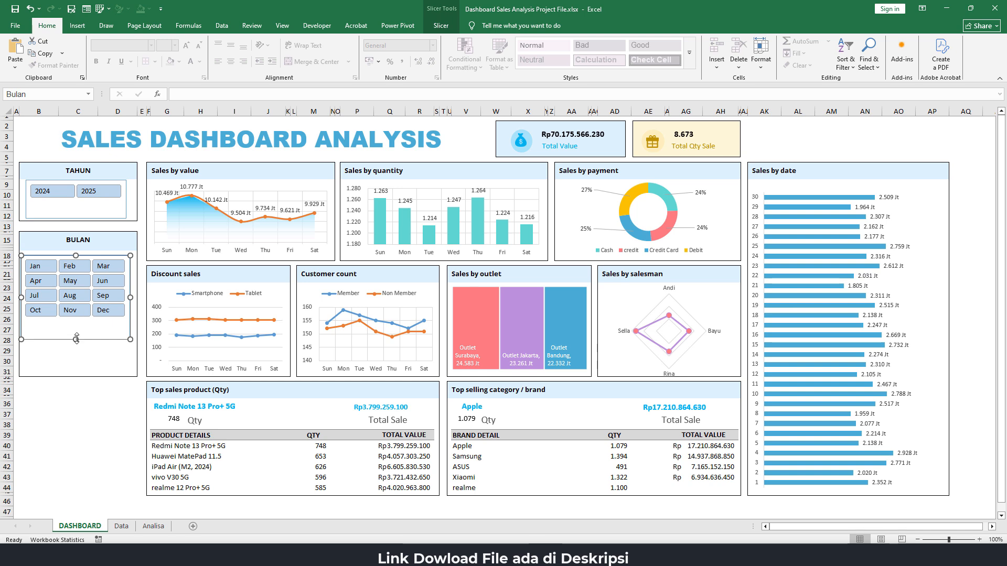
left_click_drag(76, 340, 72, 368)
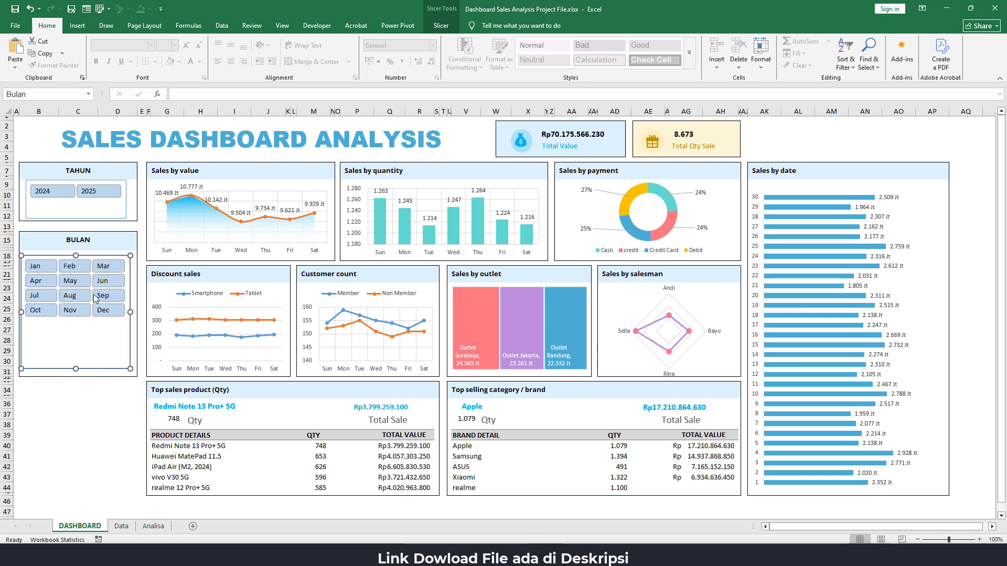
left_click(442, 27)
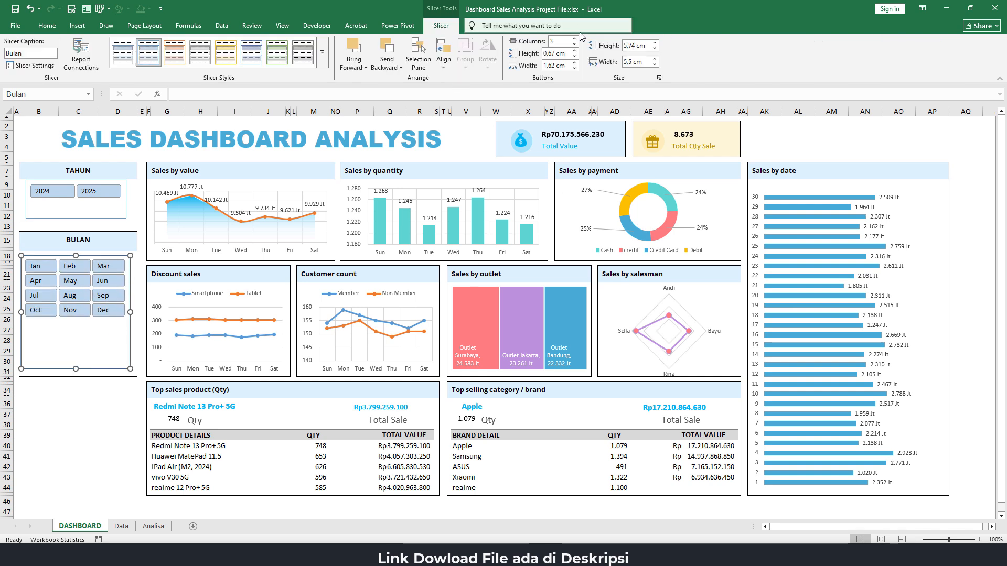
Try enlarging the Bulan slicer's month buttons to a height of 1.3 cm in the three-column layout
left_click(575, 50)
left_click(575, 51)
left_click(575, 51)
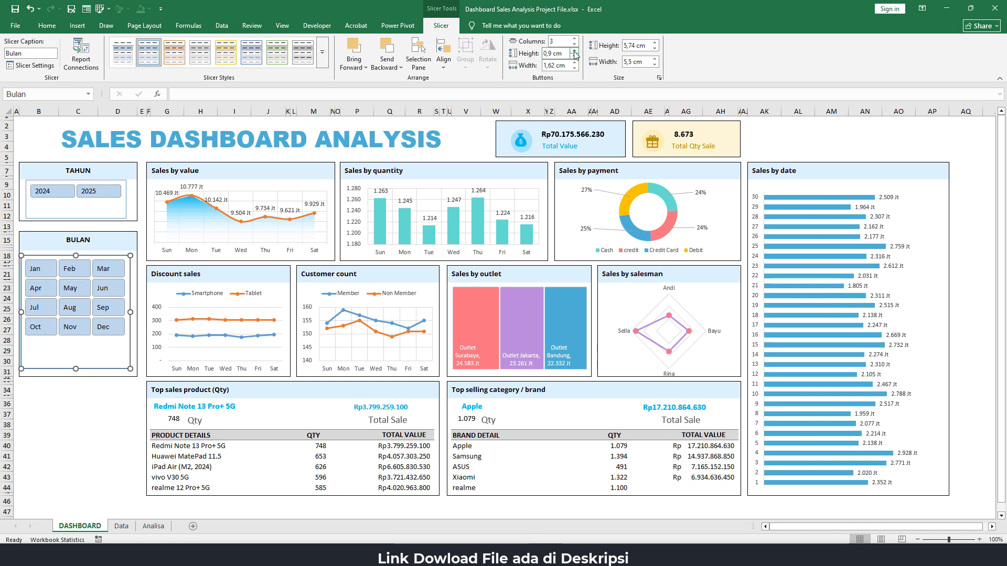
left_click(575, 51)
left_click(575, 51)
left_click(575, 51)
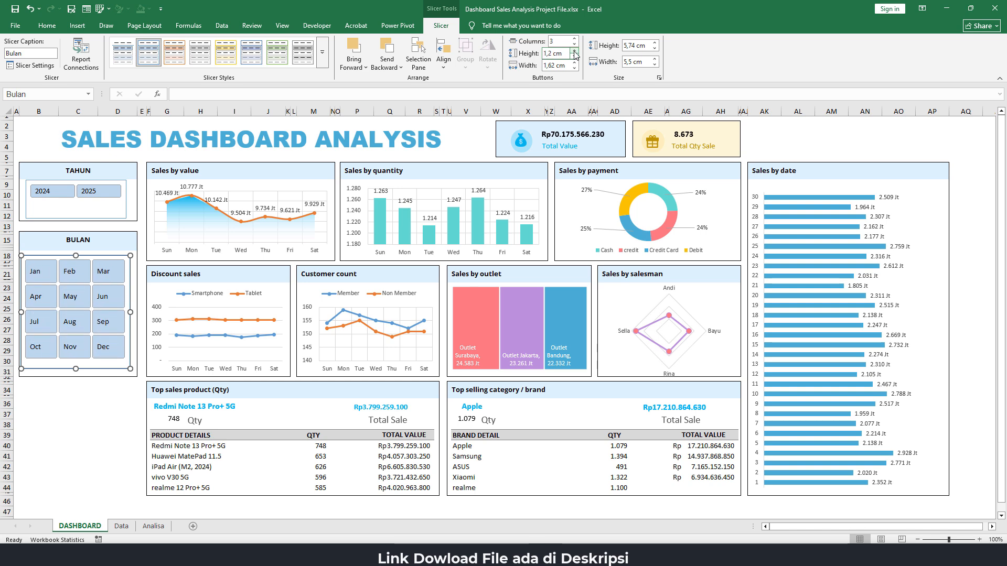
left_click(575, 50)
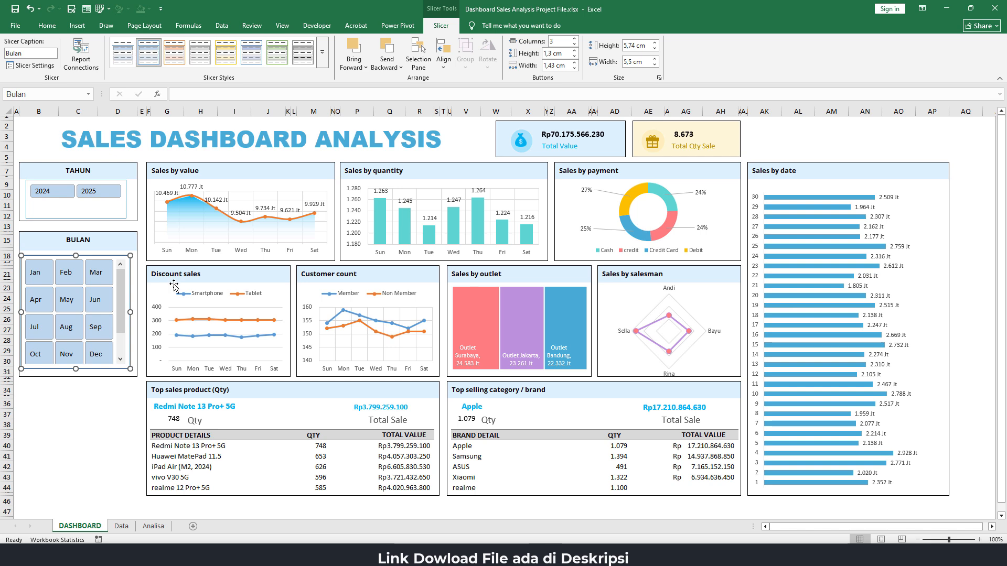
Arrange the Bulan slicer's month buttons in 2 columns with a button height of 0.8 cm
left_click(575, 44)
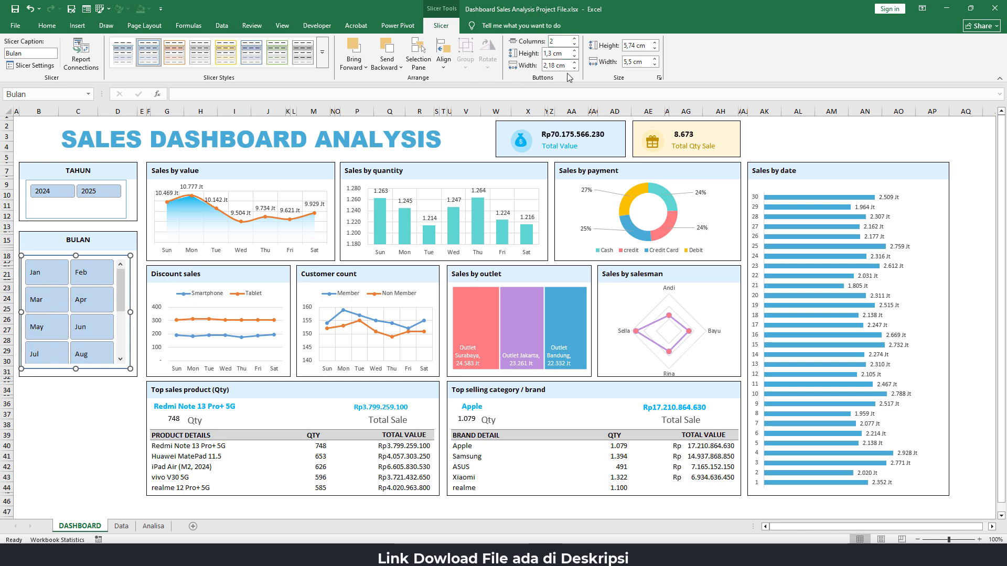
left_click(574, 55)
left_click(575, 56)
left_click(574, 56)
left_click(575, 56)
left_click(575, 55)
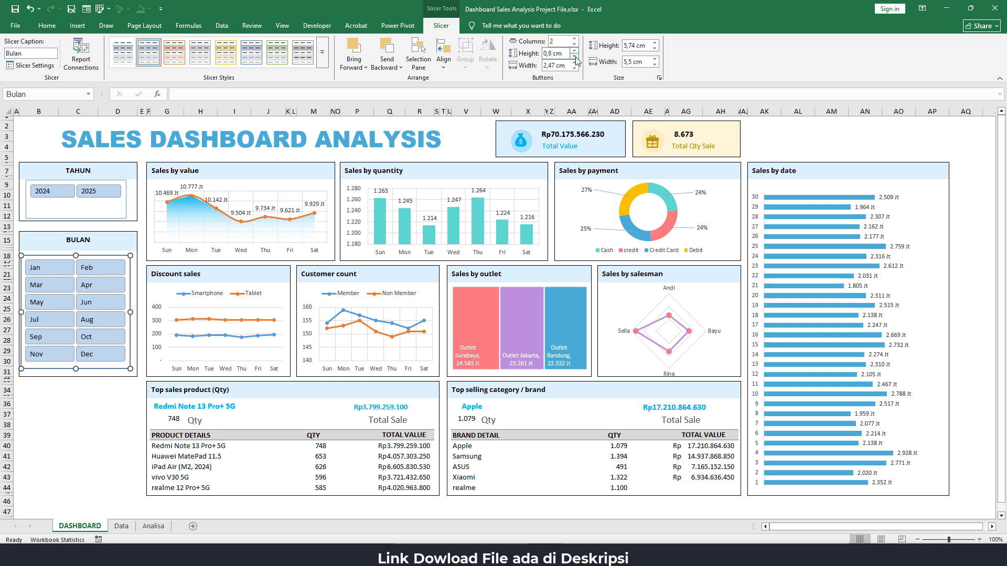
left_click(76, 417)
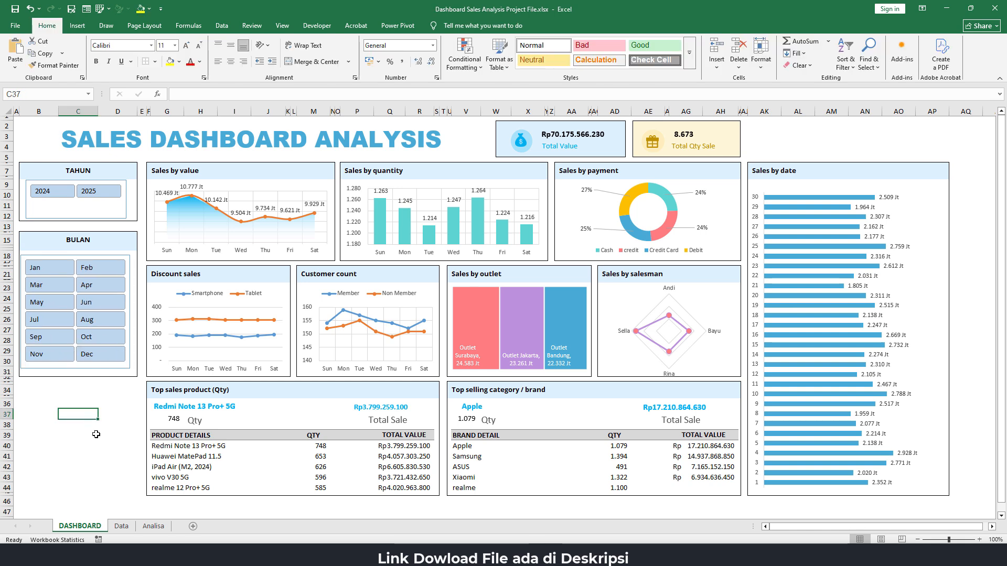
left_click(113, 367)
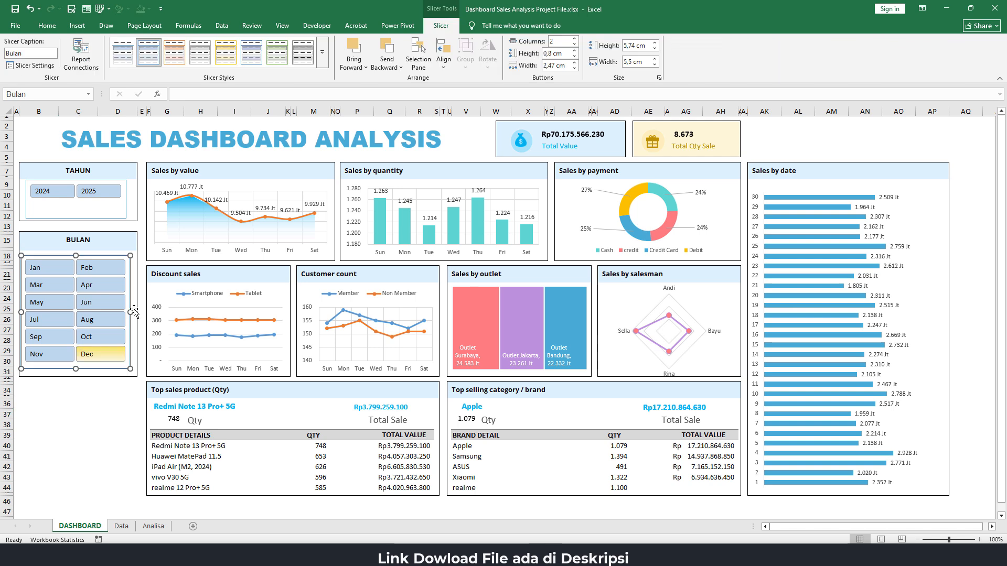
Select the Tahun slicer inside the TAHUN box
left_click(100, 204)
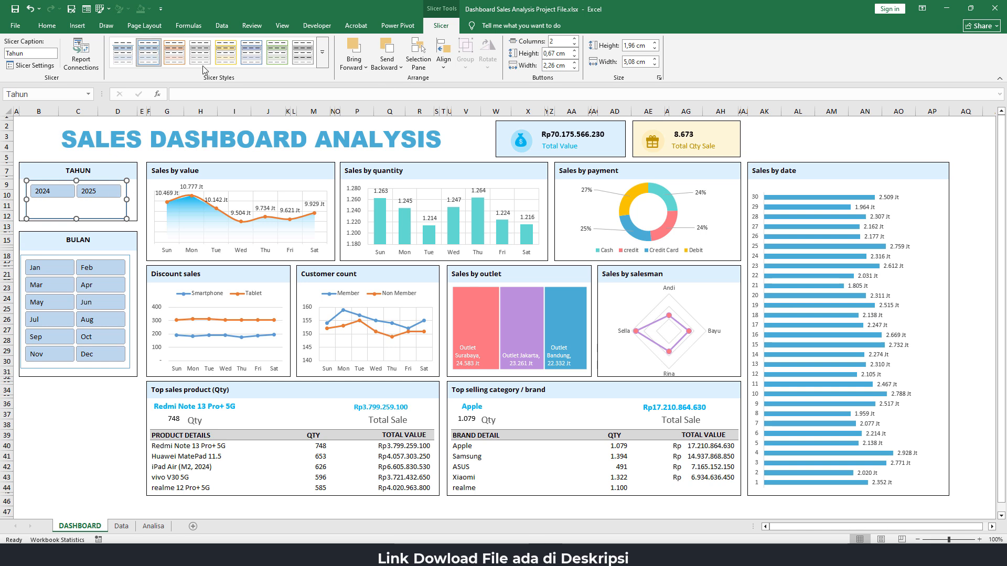
Apply the custom borderless slicer style to the Tahun slicer
left_click(323, 58)
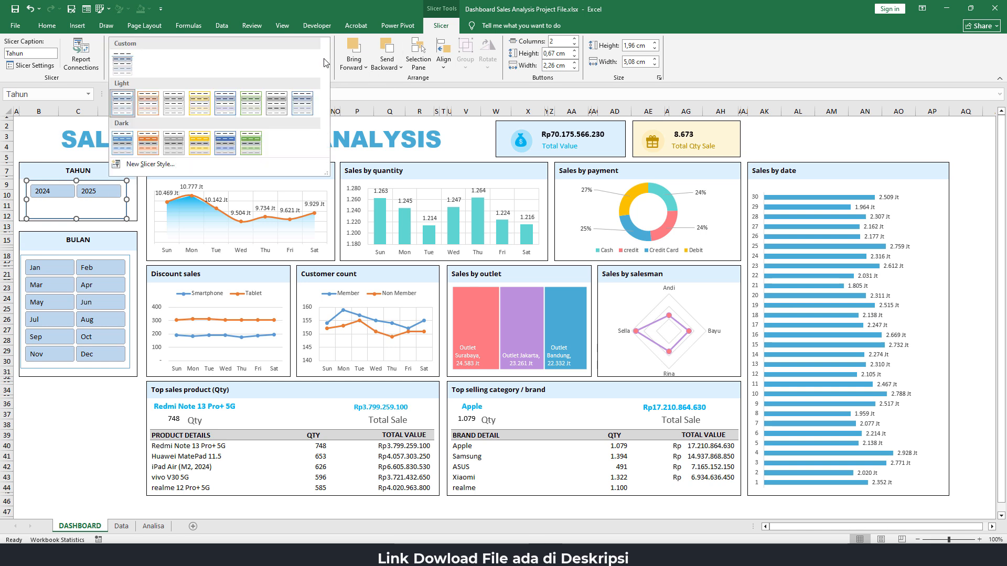
left_click(126, 59)
left_click(47, 140)
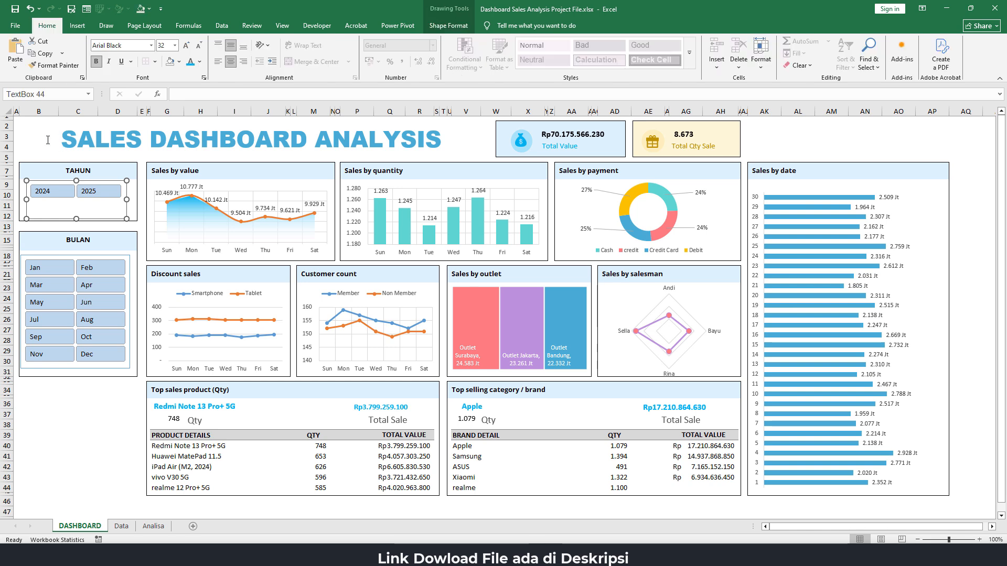
left_click(86, 208)
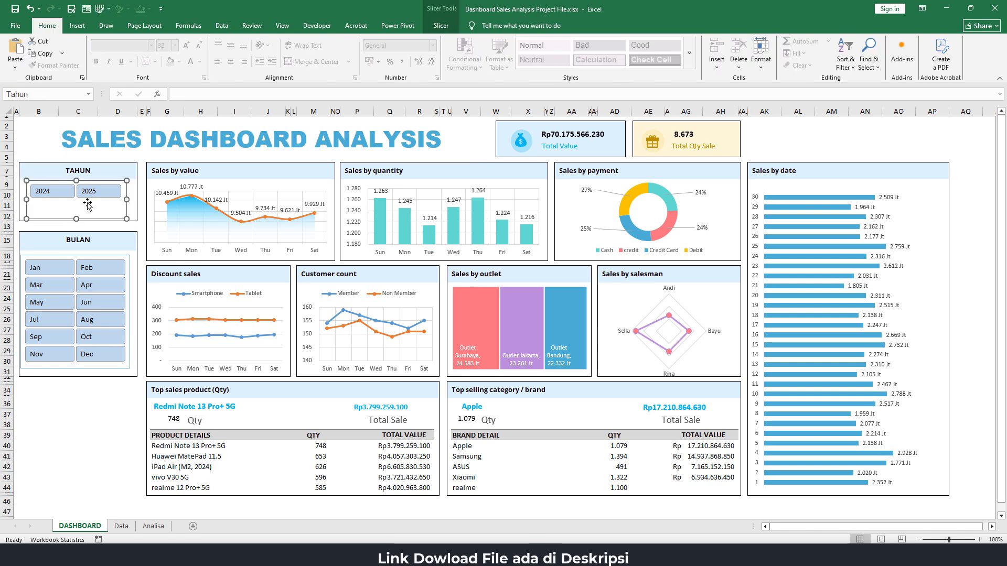
Set the Whole Slicer border to None in the SlicerStyleLight1 Custom slicer style
left_click(74, 257)
left_click(440, 25)
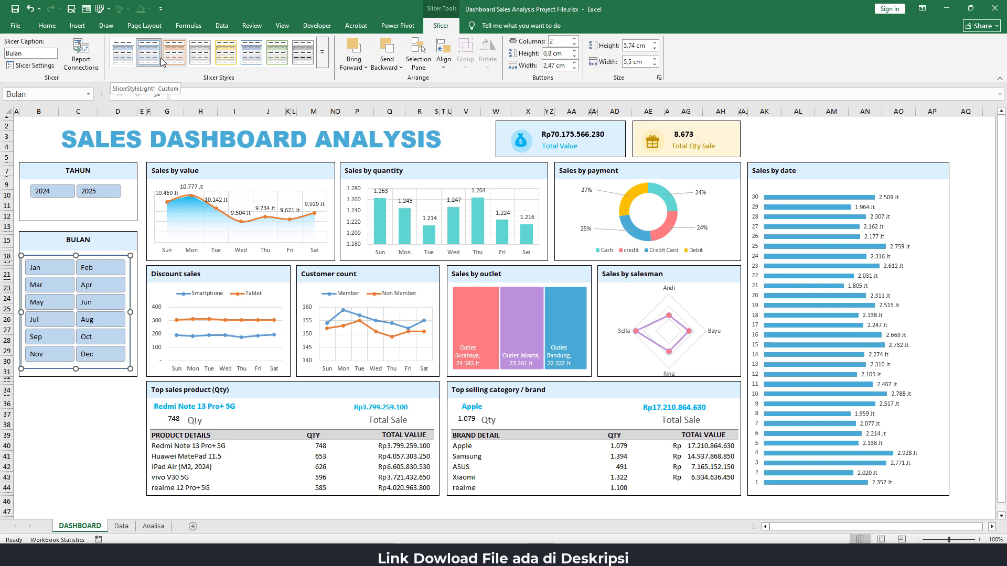
right_click(121, 54)
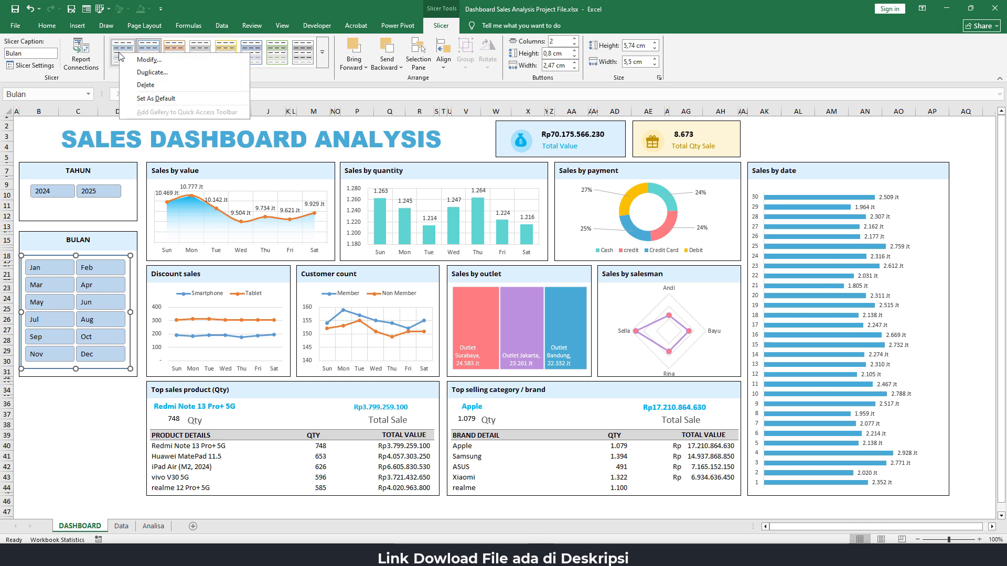
left_click(165, 60)
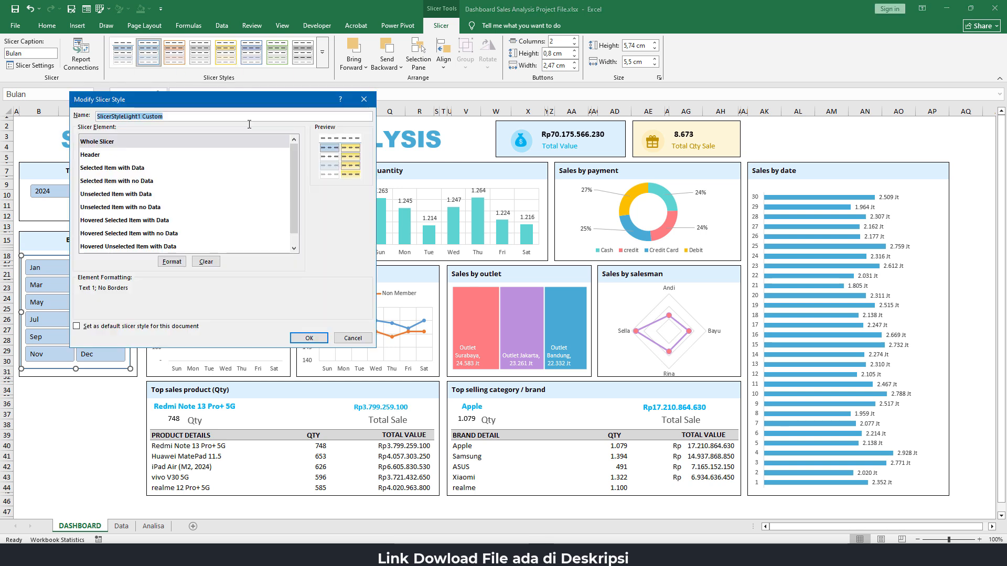
left_click(113, 142)
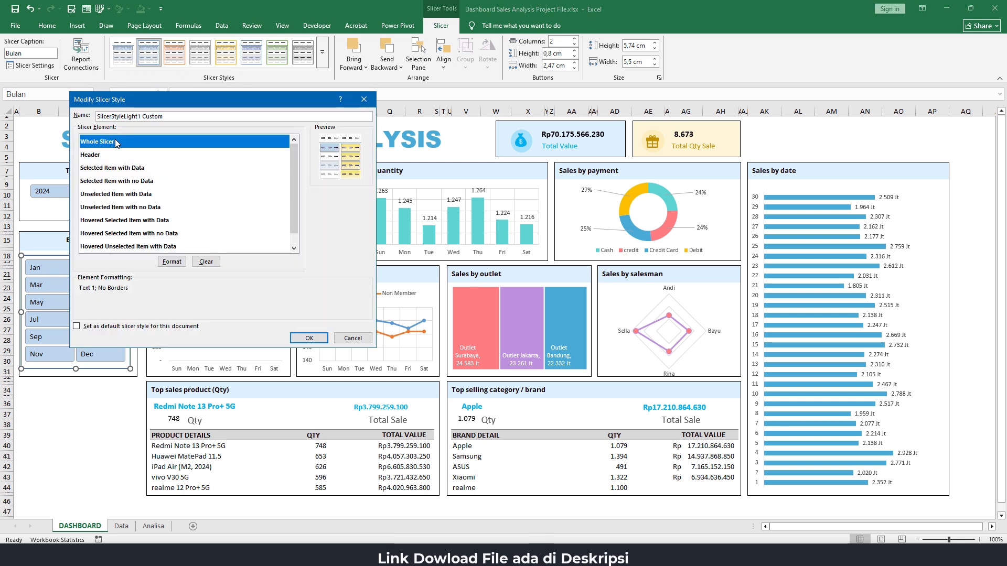
left_click(171, 261)
left_click(130, 104)
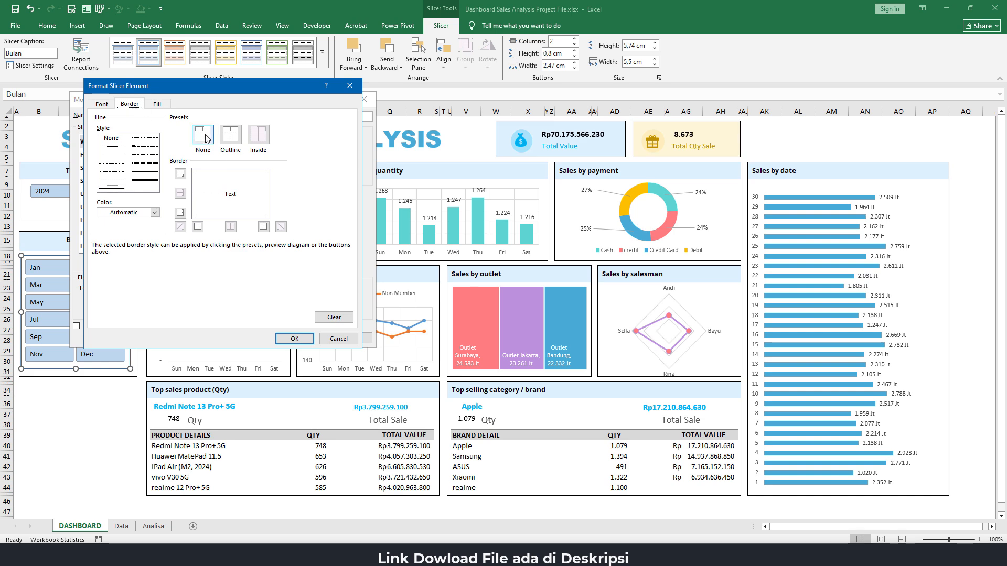
left_click(294, 339)
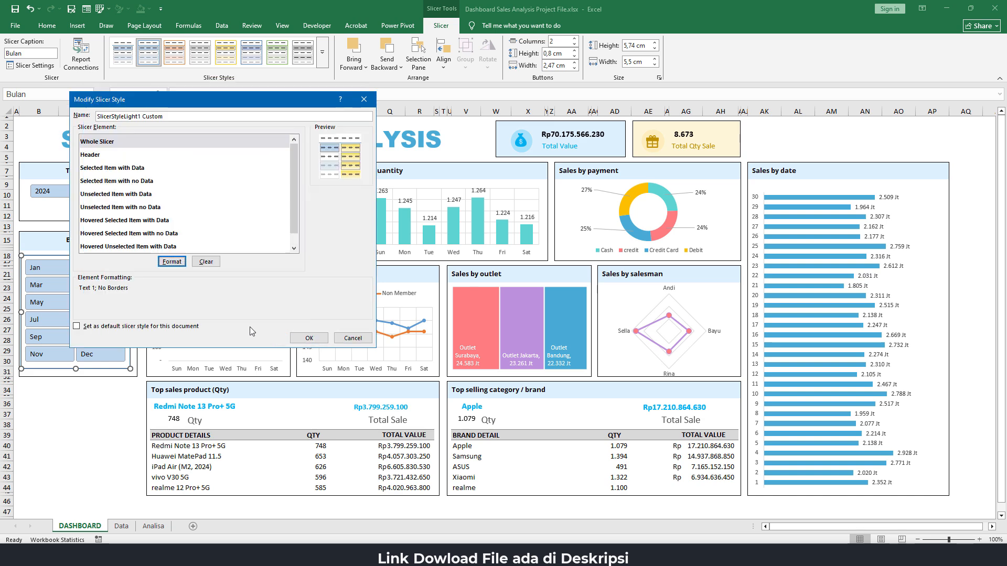
left_click(309, 338)
left_click(63, 413)
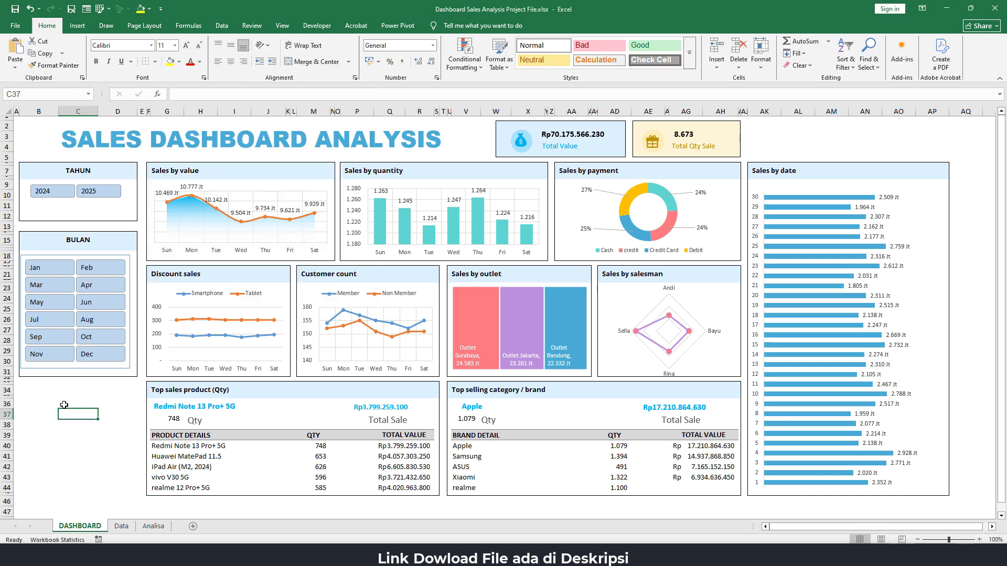
Apply the SlicerStyleLight1 Custom style to the Bulan slicer in the BULAN box
left_click(105, 254)
left_click(440, 26)
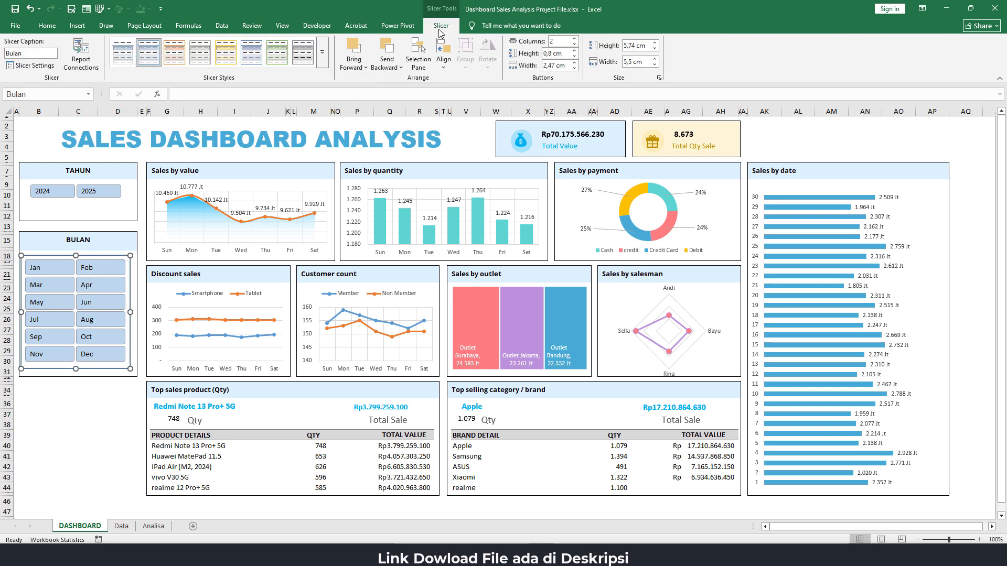
left_click(88, 450)
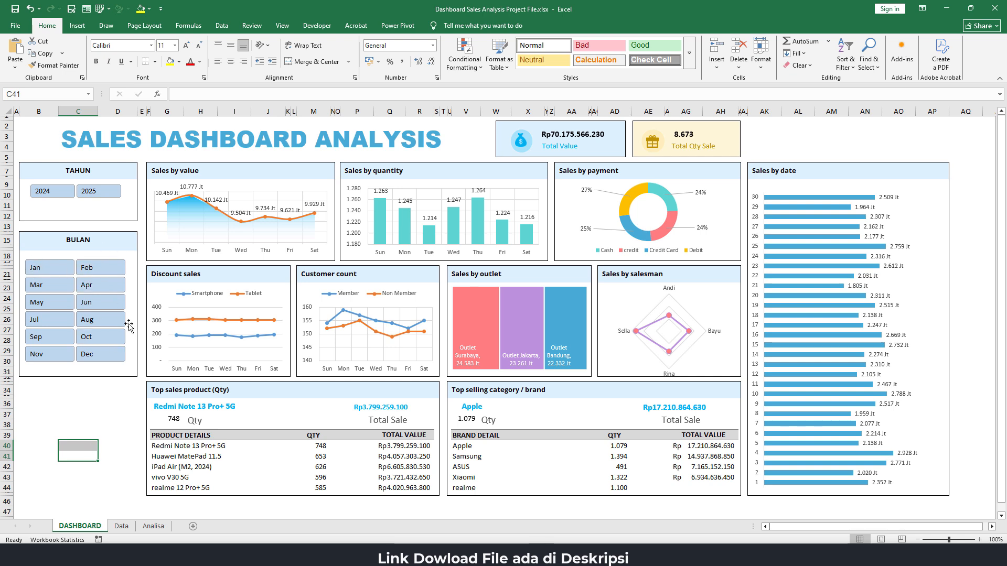
Shorten the Tahun slicer around its year buttons and centre it vertically in the TAHUN box
left_click(87, 207)
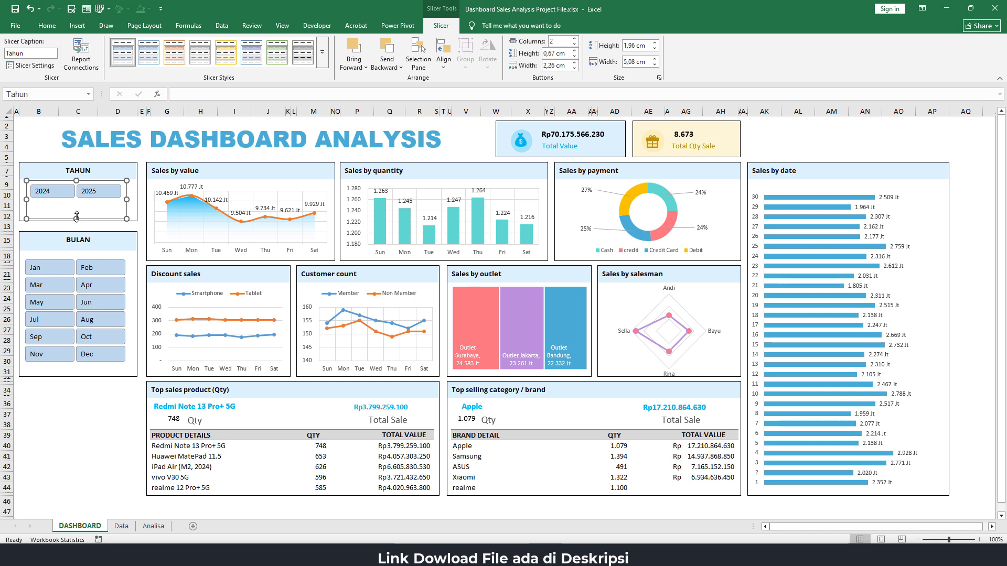
mouse_move(76, 219)
left_mouse_down()
mouse_move(87, 205)
mouse_move(87, 214)
left_mouse_up()
left_click_drag(74, 456, 73, 445)
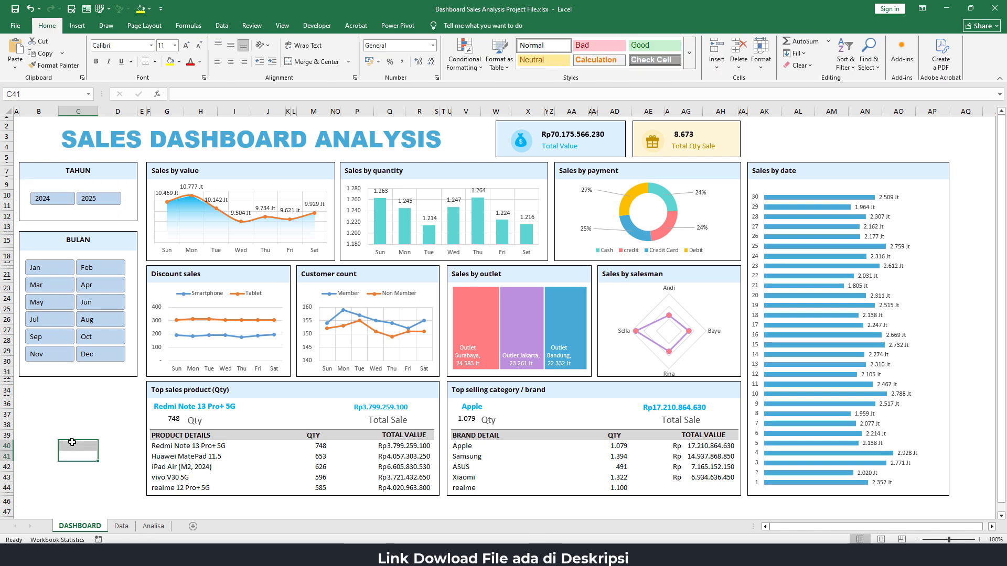
Connect the Tahun slicer to every PivotTable on the Analisa sheet, from CustomerCount through TotalValue
left_click(101, 190)
right_click(100, 191)
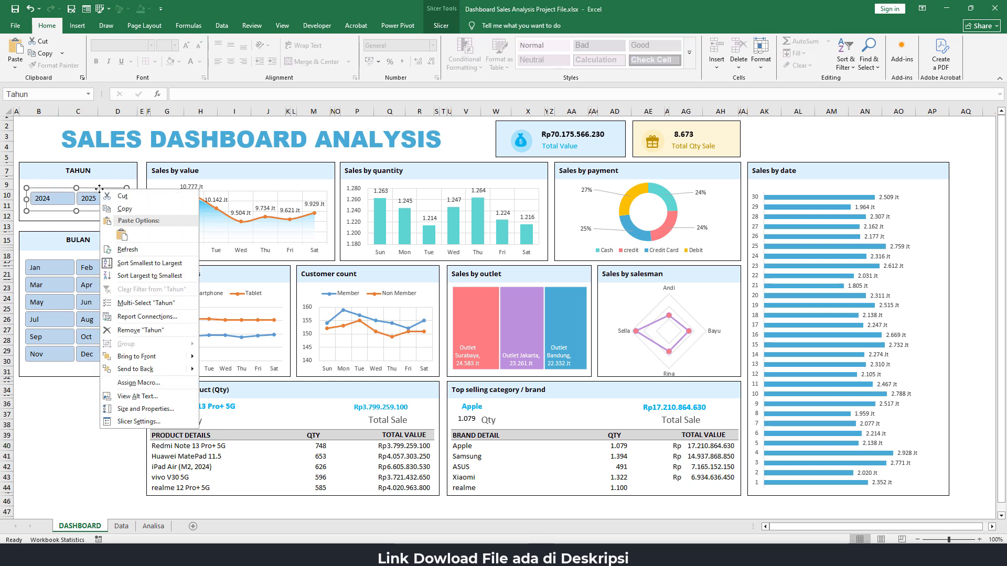
left_click(149, 317)
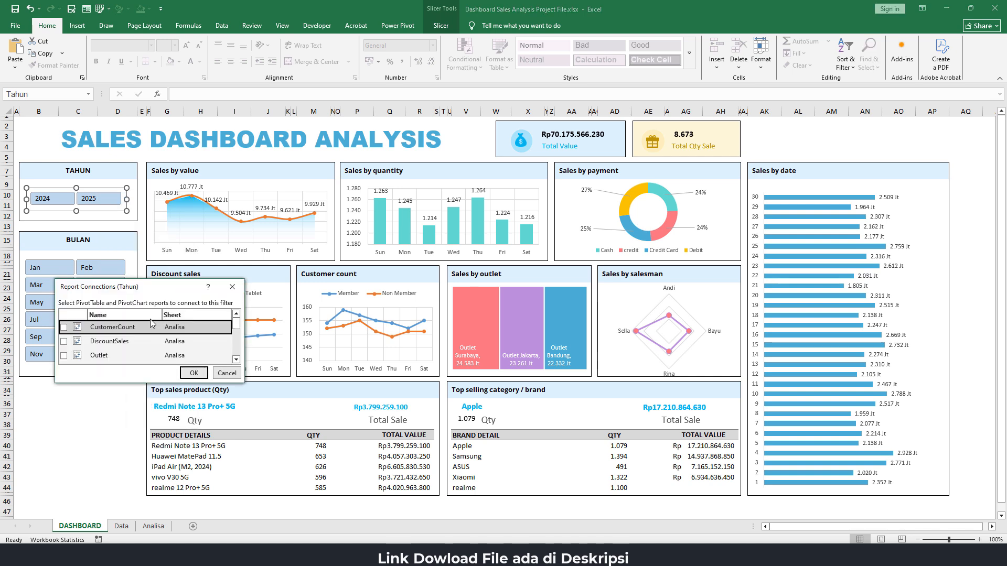
left_click_drag(153, 292, 324, 156)
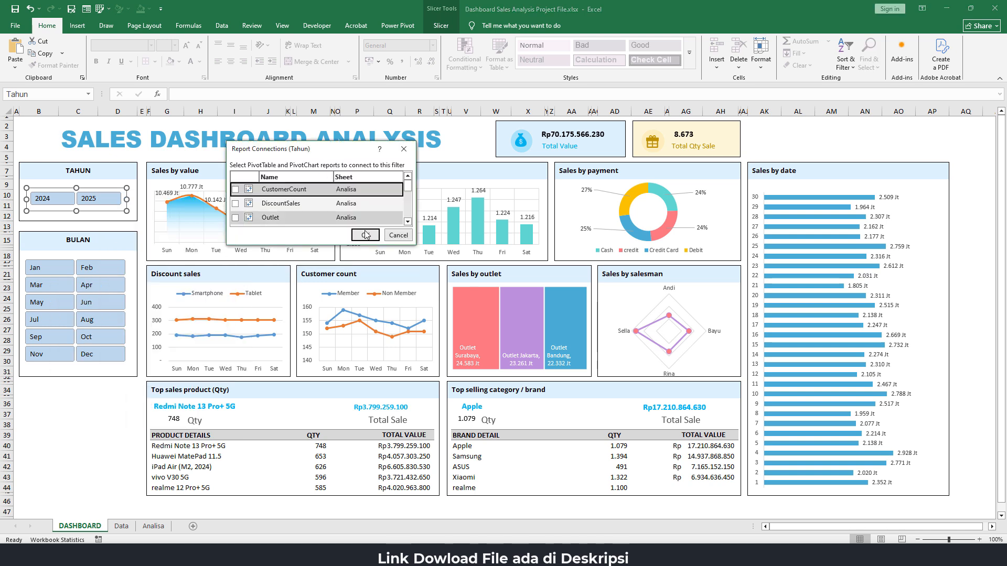
left_click_drag(329, 245, 329, 412)
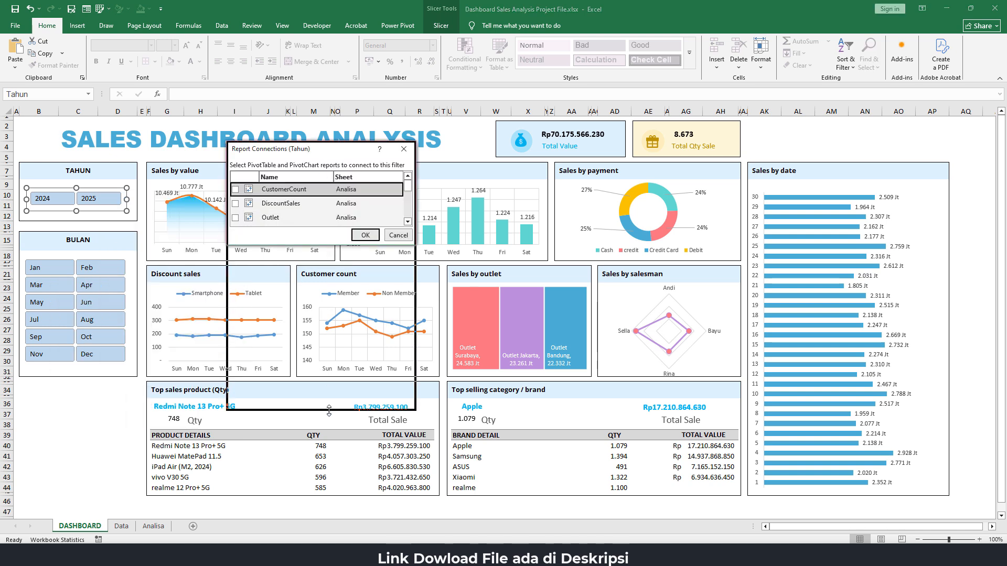
left_click(235, 189)
left_click(235, 203)
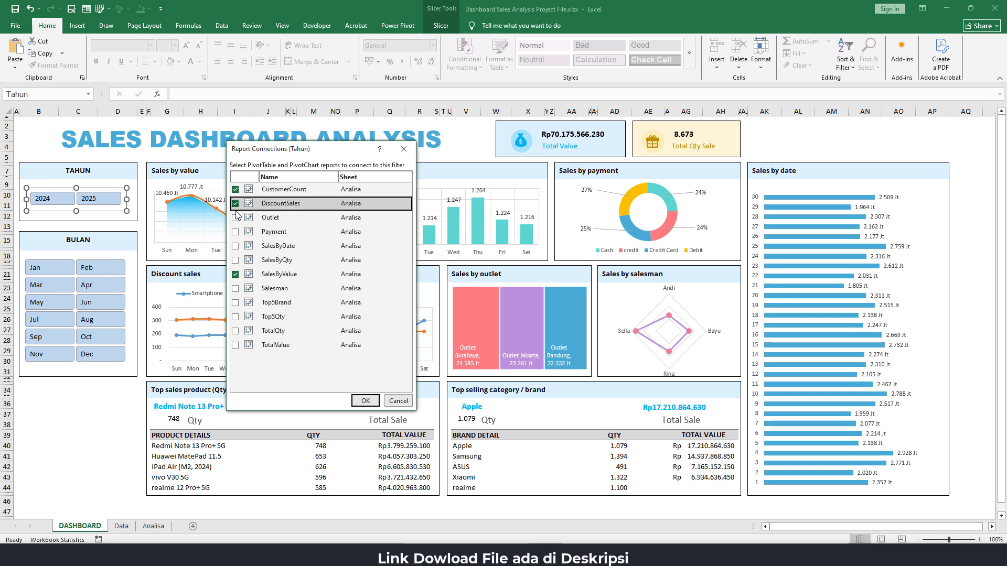
left_click(235, 218)
left_click(235, 232)
left_click(235, 246)
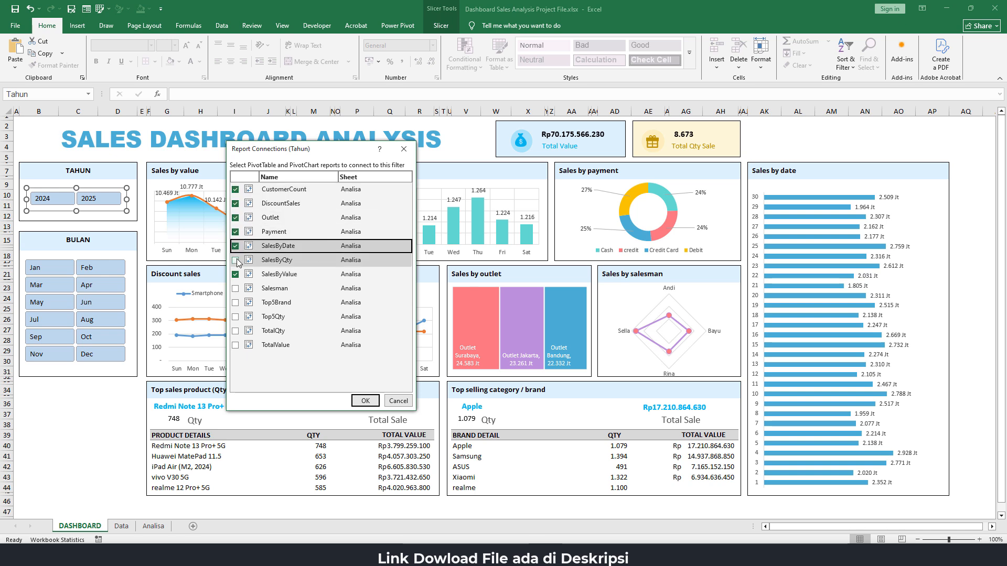
left_click(235, 260)
left_click(234, 288)
left_click(235, 303)
left_click(235, 317)
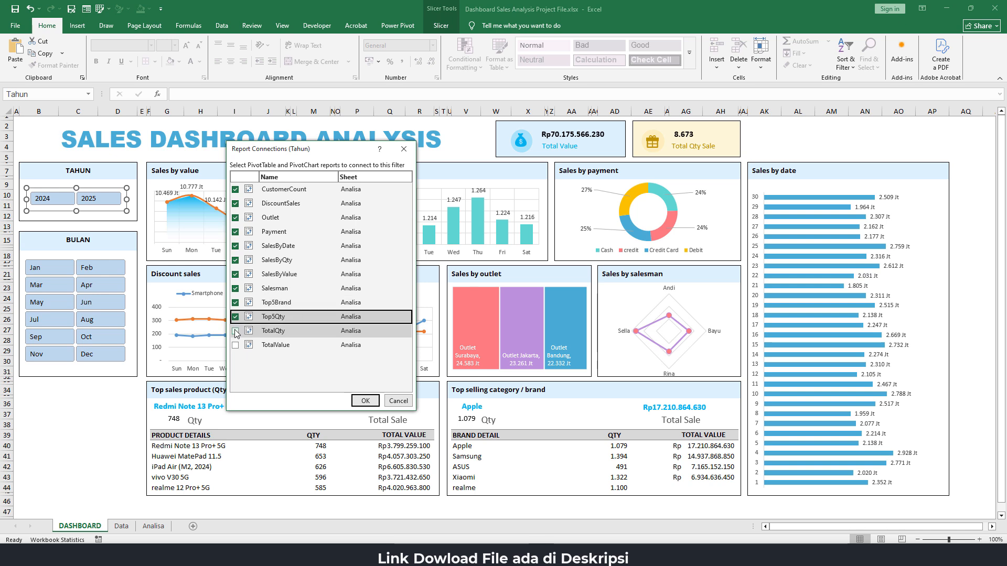
left_click(235, 331)
left_click(235, 345)
left_click(354, 403)
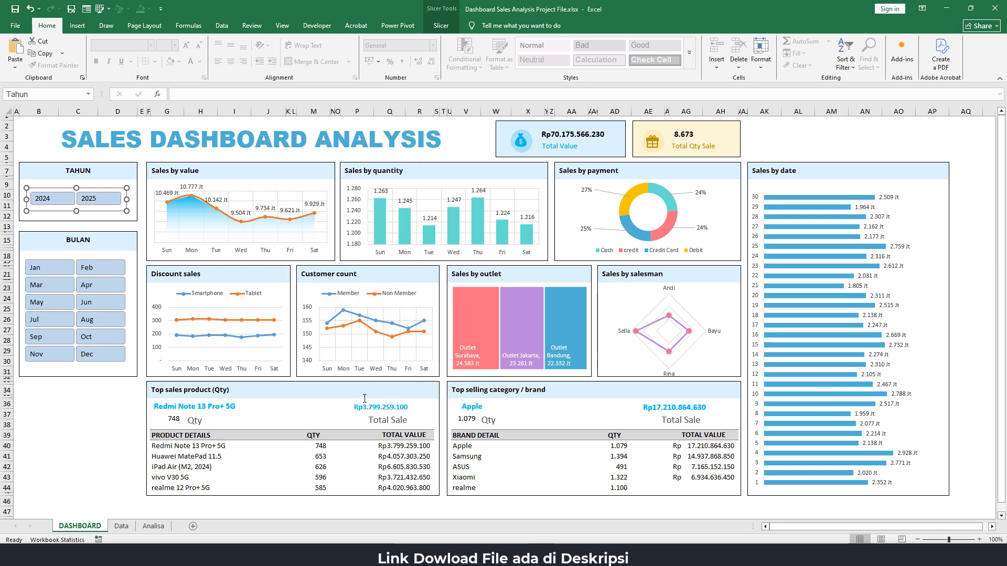
Connect the Bulan slicer to every PivotTable on the Analisa sheet, from CustomerCount through TotalValue
left_click(68, 258)
right_click(68, 258)
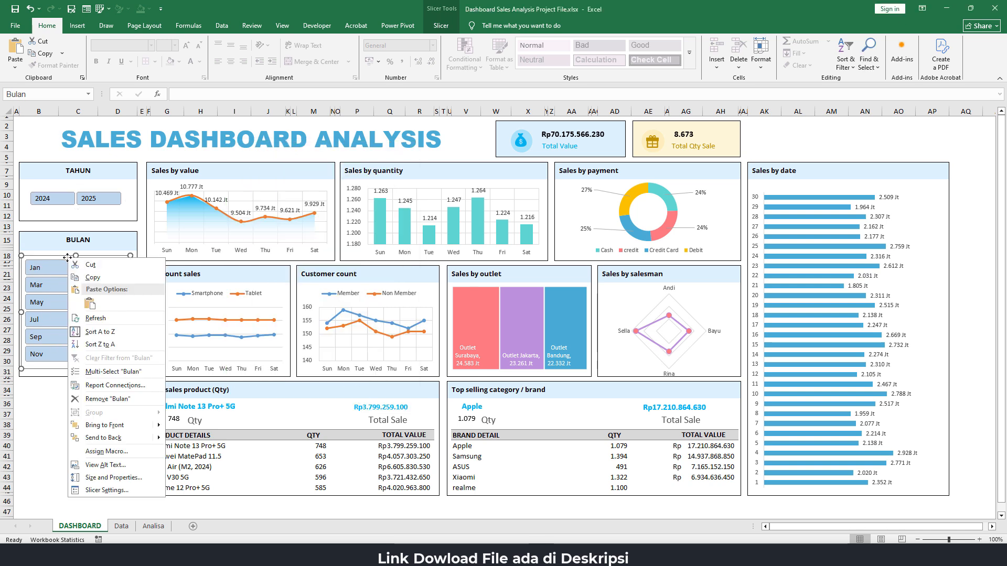
left_click(121, 386)
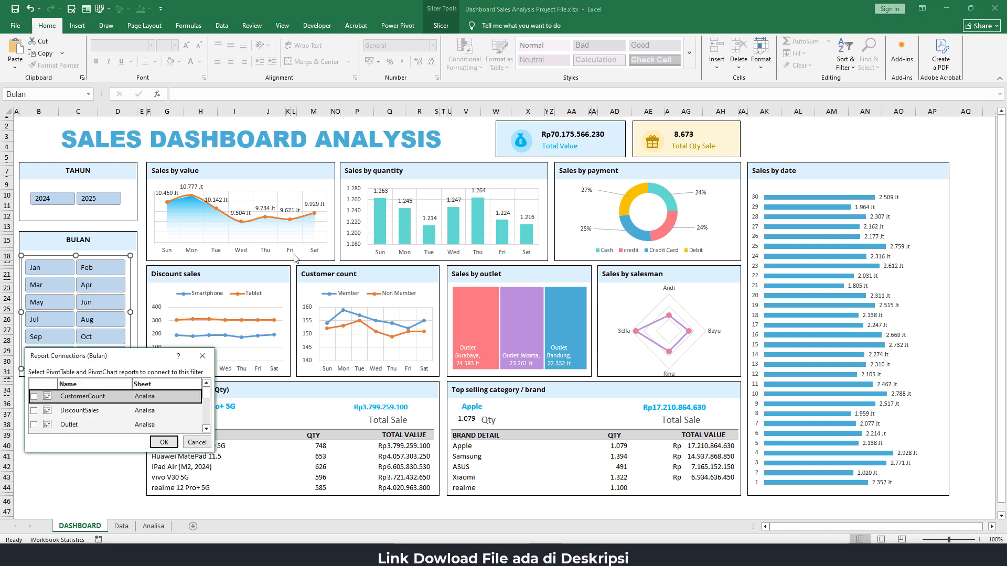
left_click_drag(173, 361, 296, 170)
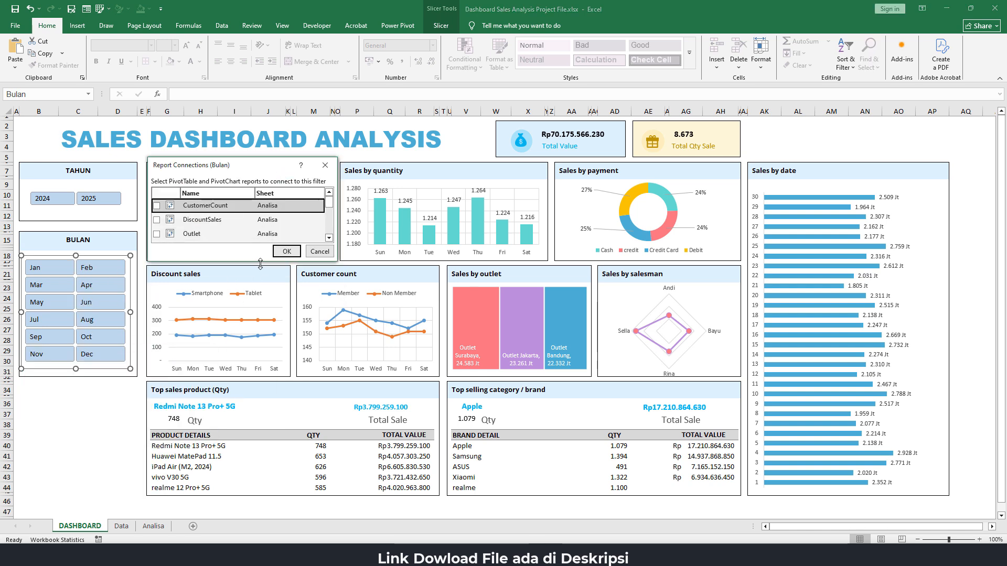
left_click_drag(261, 266, 260, 416)
left_click(156, 347)
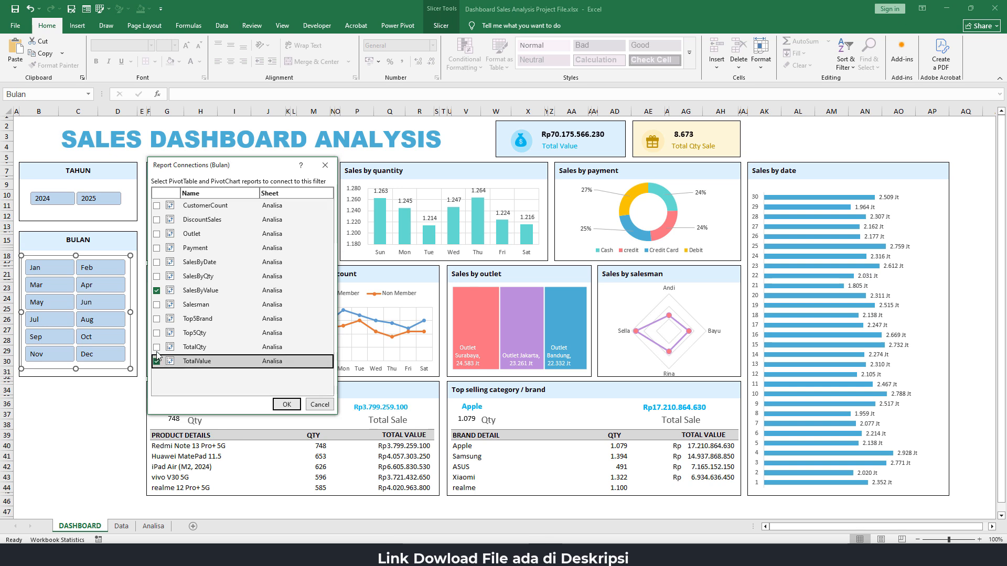
left_click(157, 333)
left_click(157, 319)
left_click(157, 304)
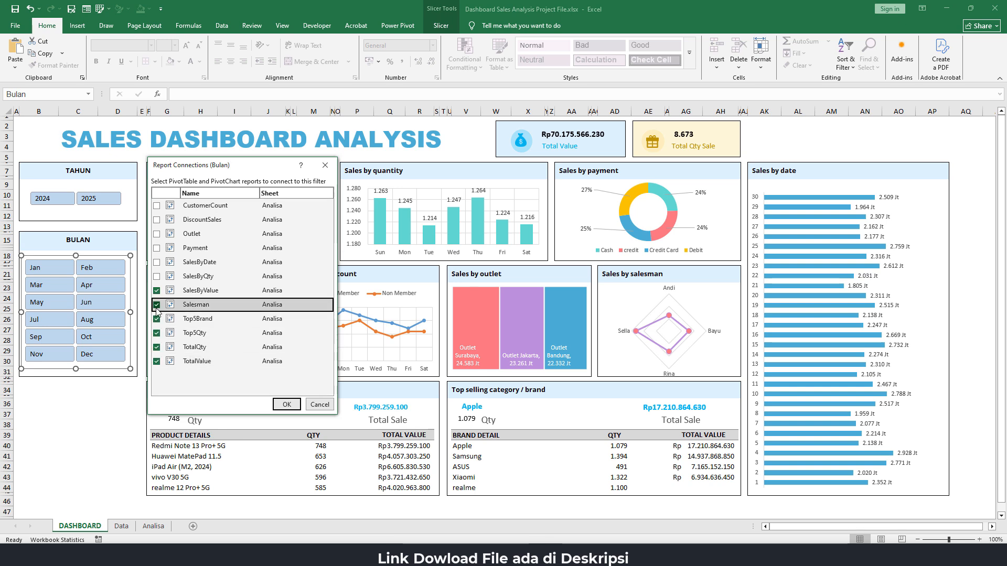
left_click(156, 277)
left_click(156, 262)
left_click(156, 248)
left_click(156, 234)
left_click(156, 220)
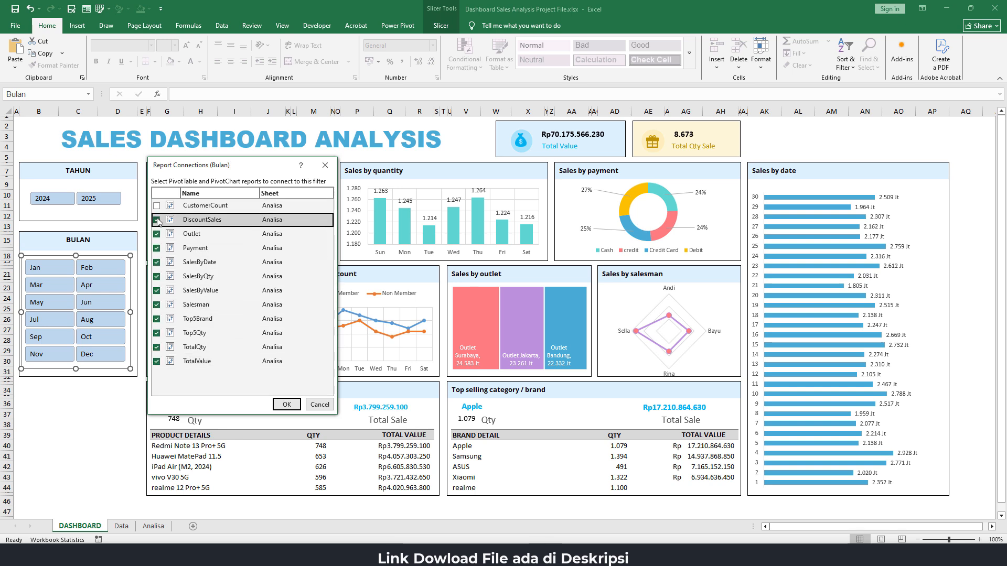
left_click(156, 205)
left_click(287, 404)
left_click(127, 403)
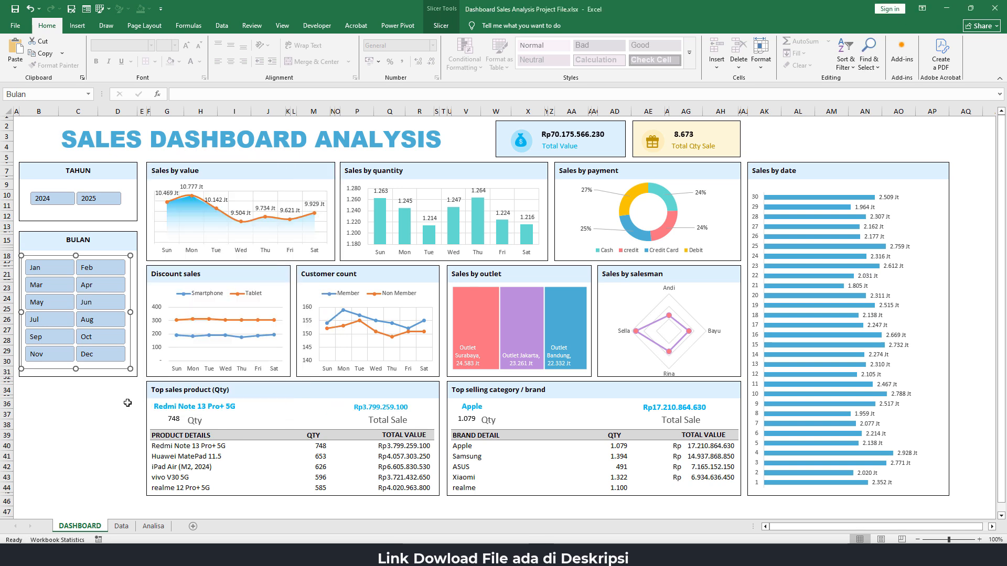
Test the Tahun slicer by switching the dashboard between 2024 and 2025, ending on 2025
left_click(51, 200)
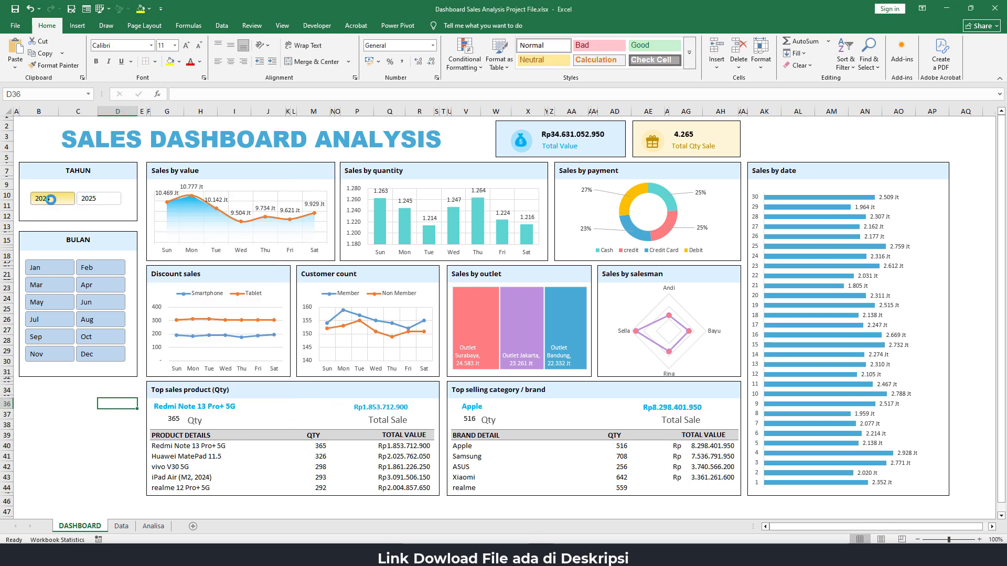
left_click(97, 198)
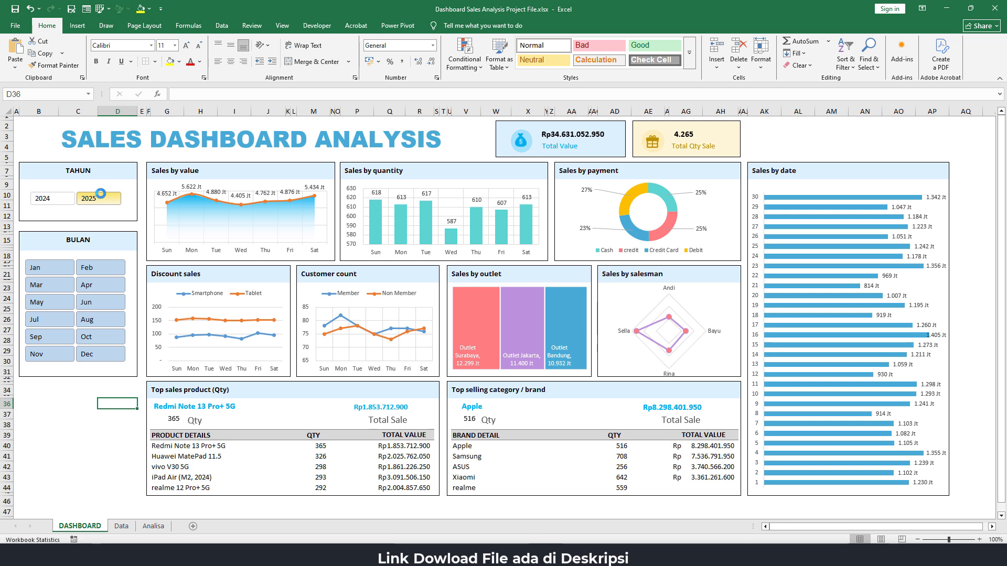
left_click(52, 198)
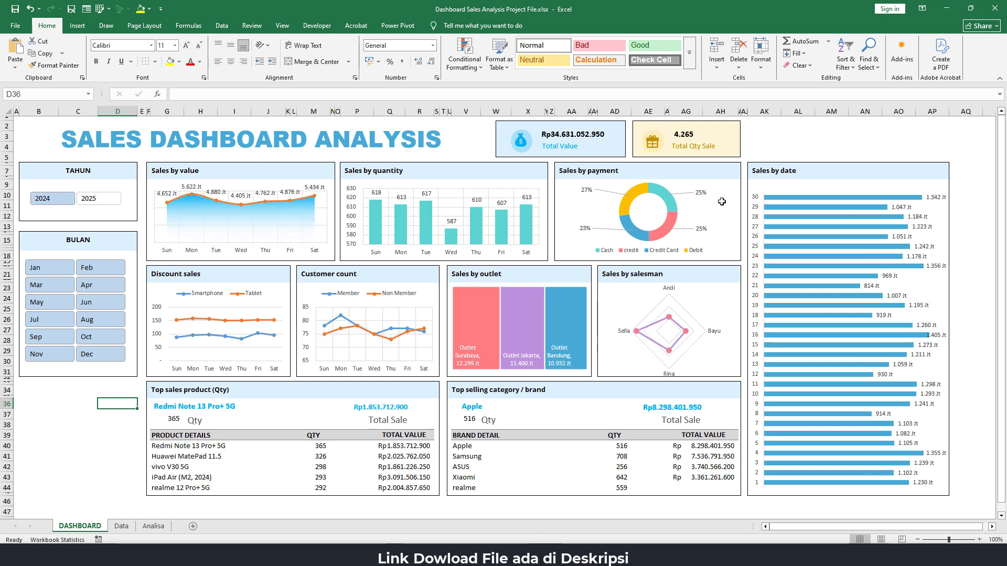
left_click(103, 202)
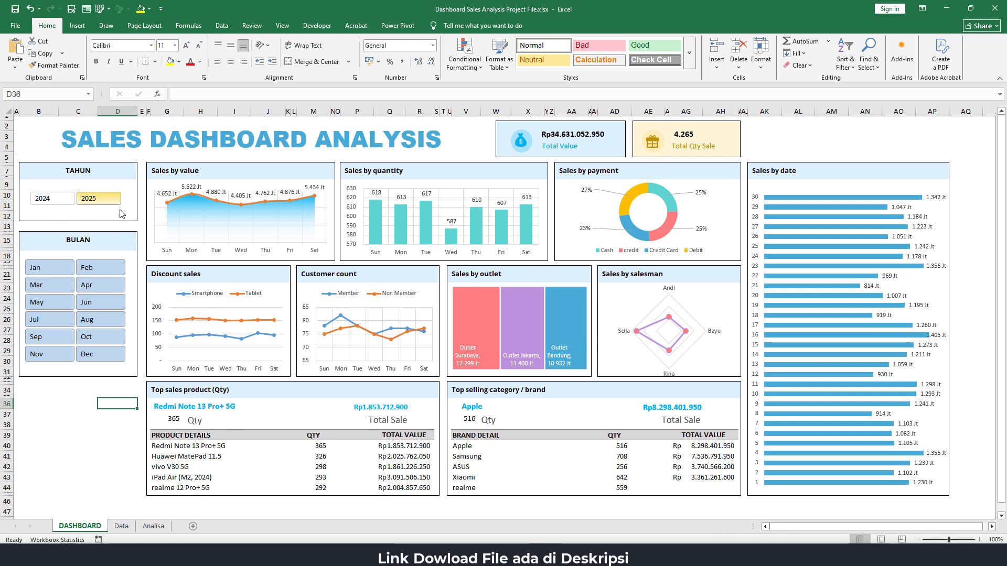
Test the Bulan slicer by filtering the dashboard to Jan, Feb, Mar and Oct in turn, ending on Feb
left_click(42, 270)
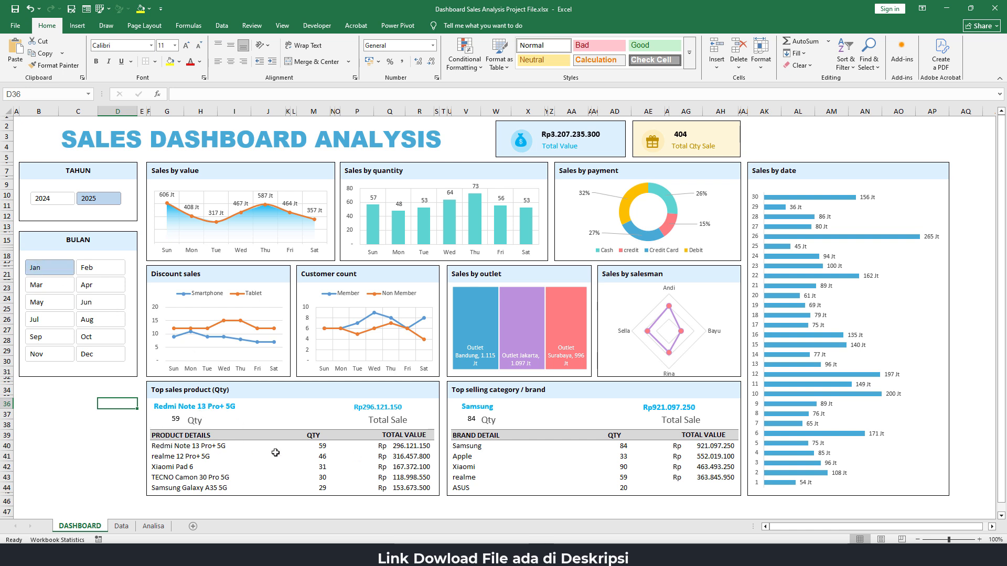
left_click(88, 269)
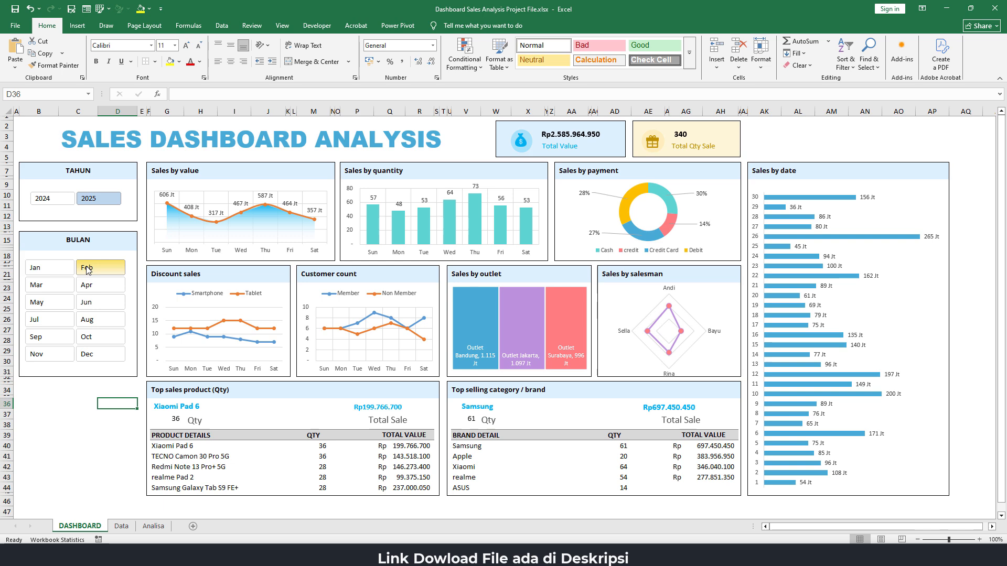
left_click(46, 286)
left_click(107, 340)
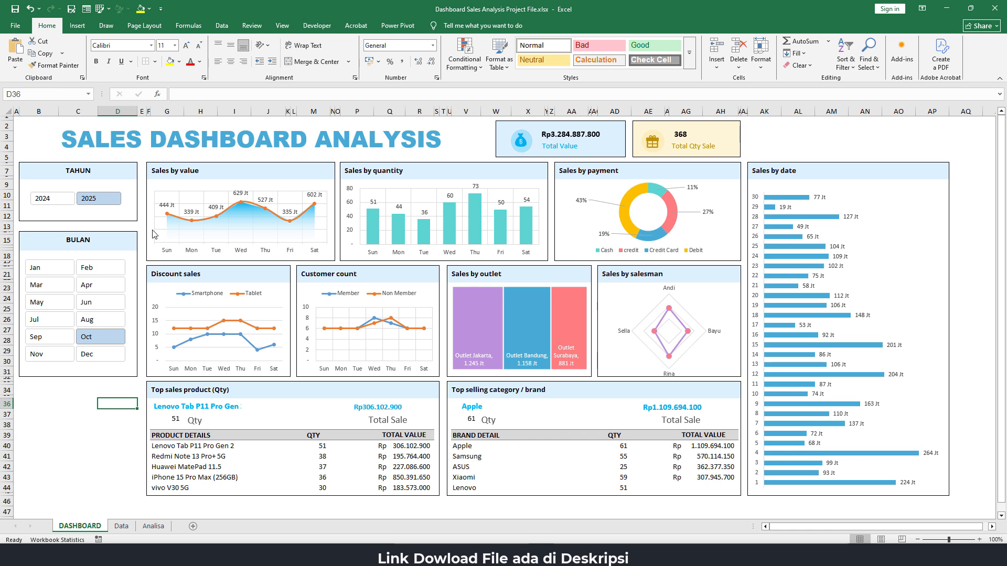
left_click(93, 268)
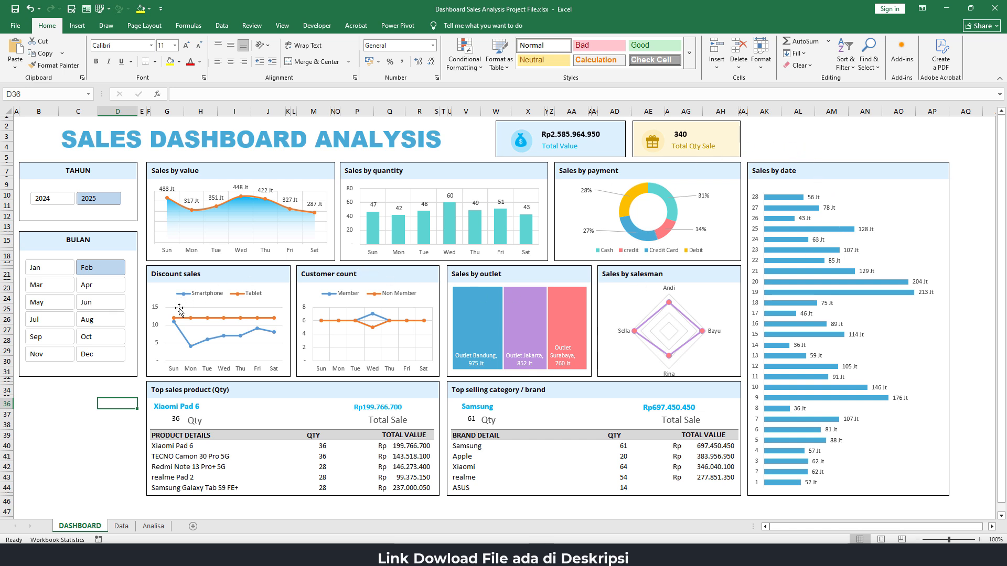
left_click(67, 402)
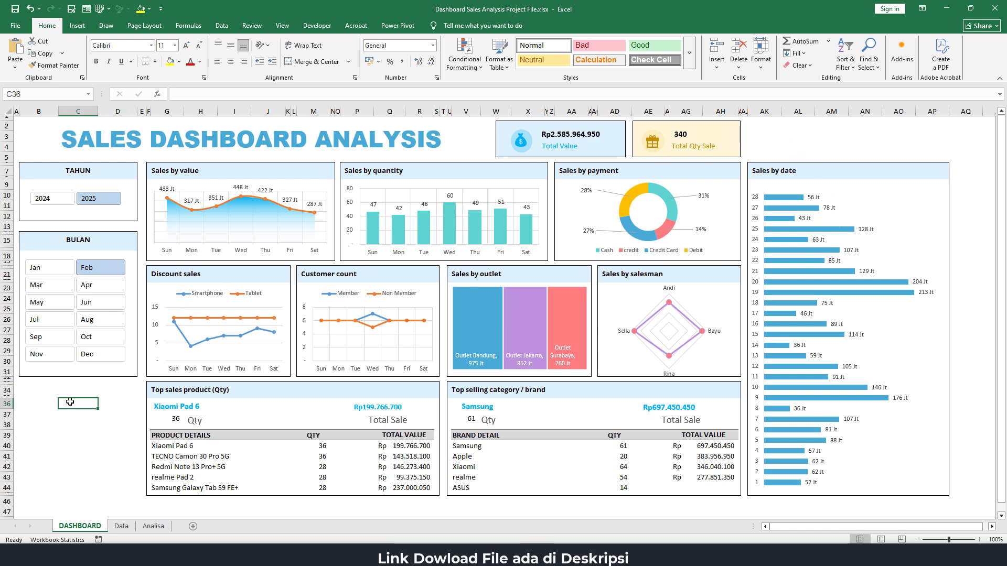